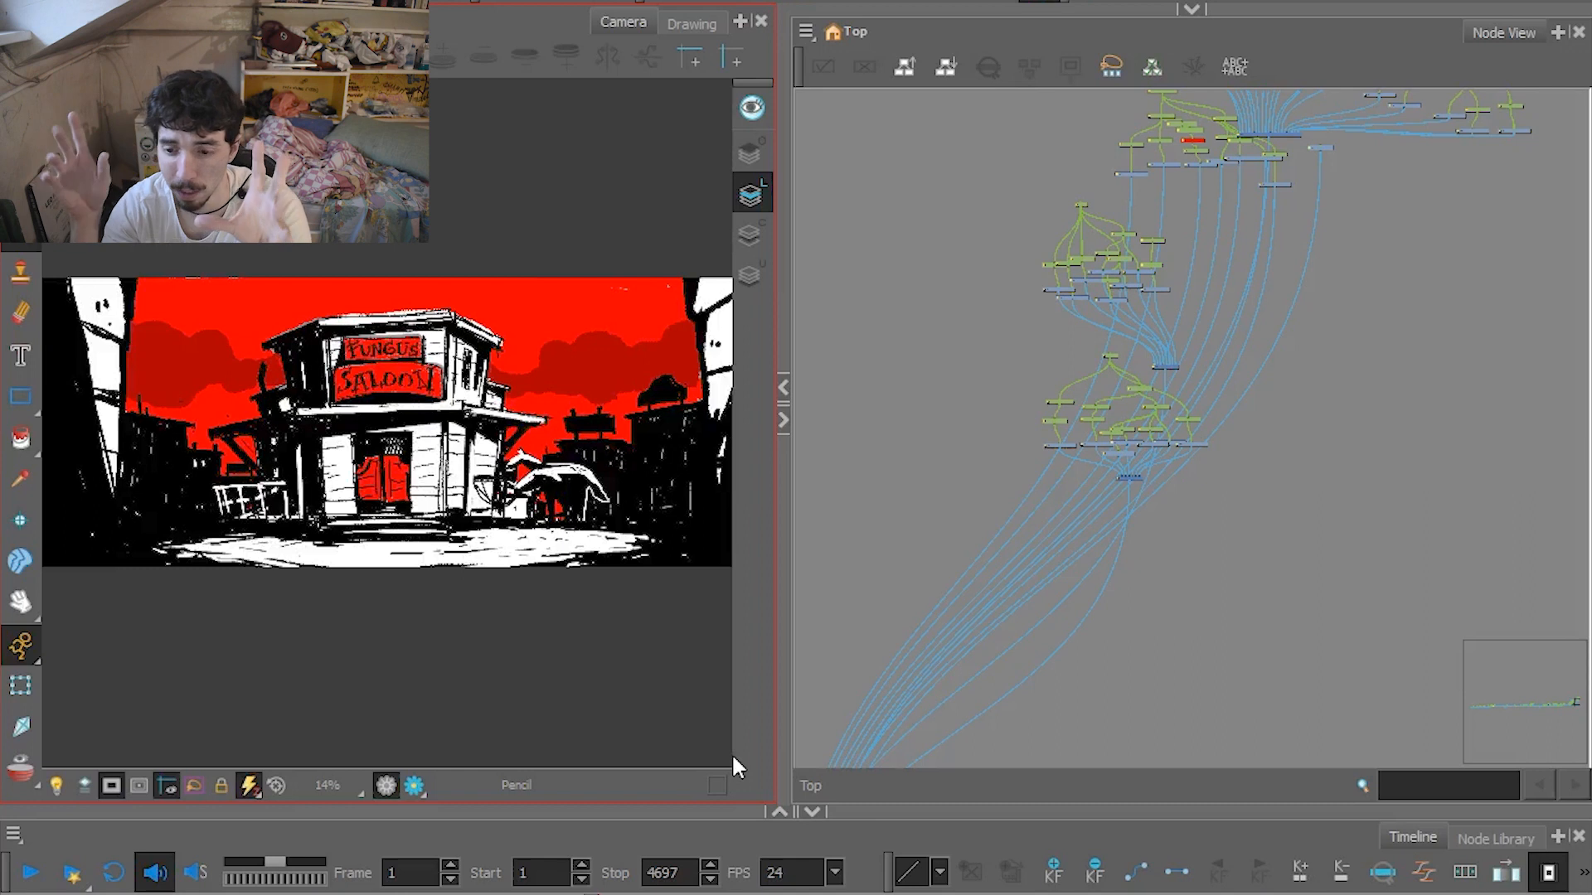
Examine the connected node groups and their composites near the output end of the scene's node network.
scroll(1092, 449, "down", 2)
scroll(1097, 462, "down", 2)
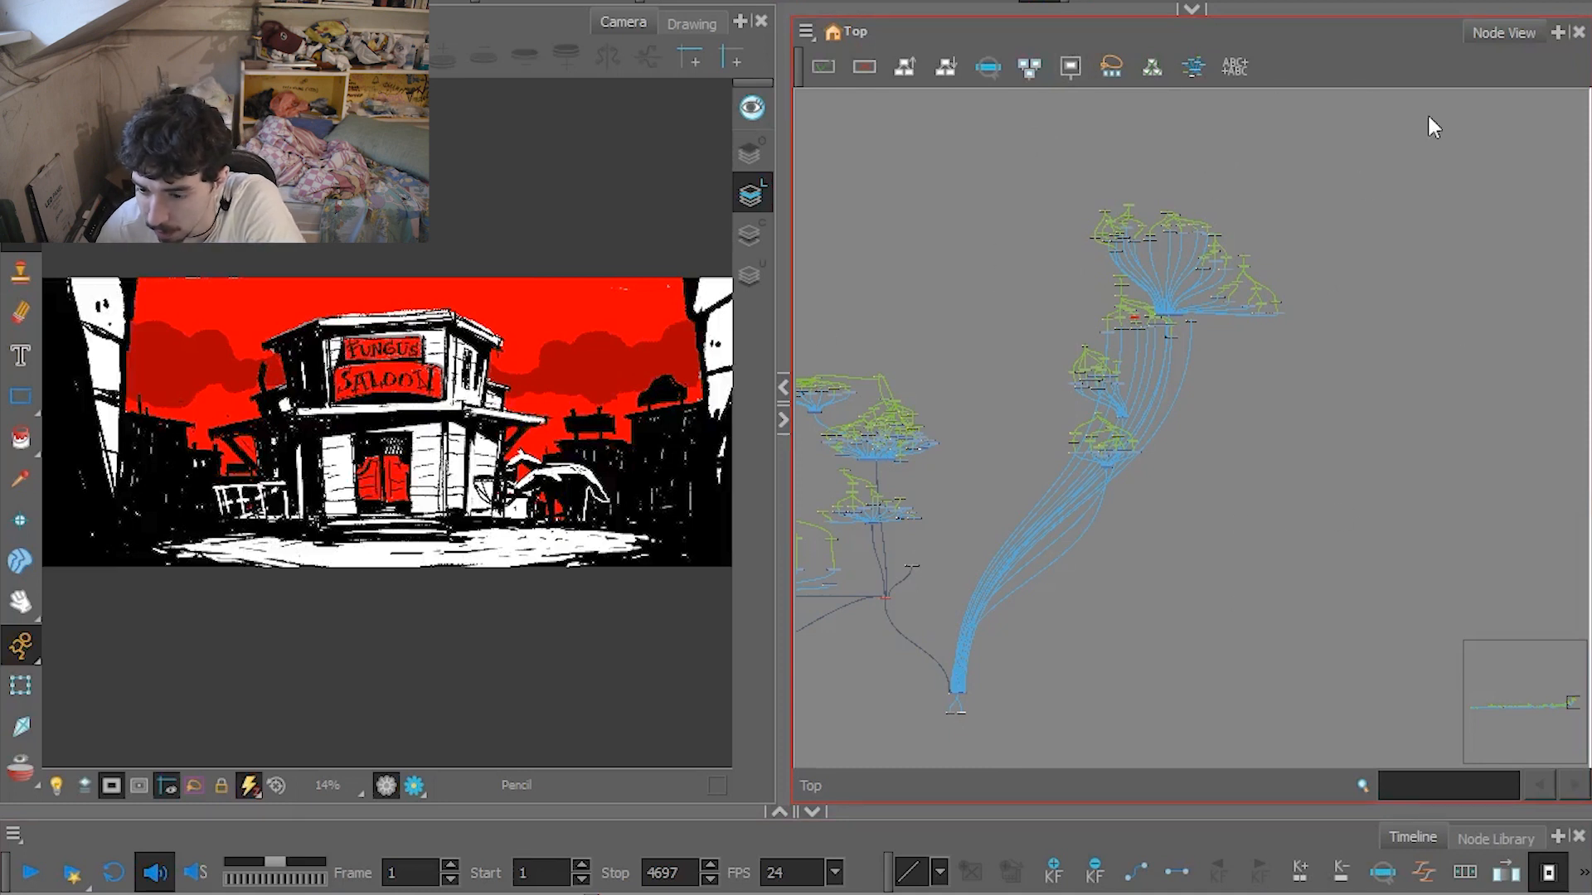
scroll(1113, 486, "up", 2)
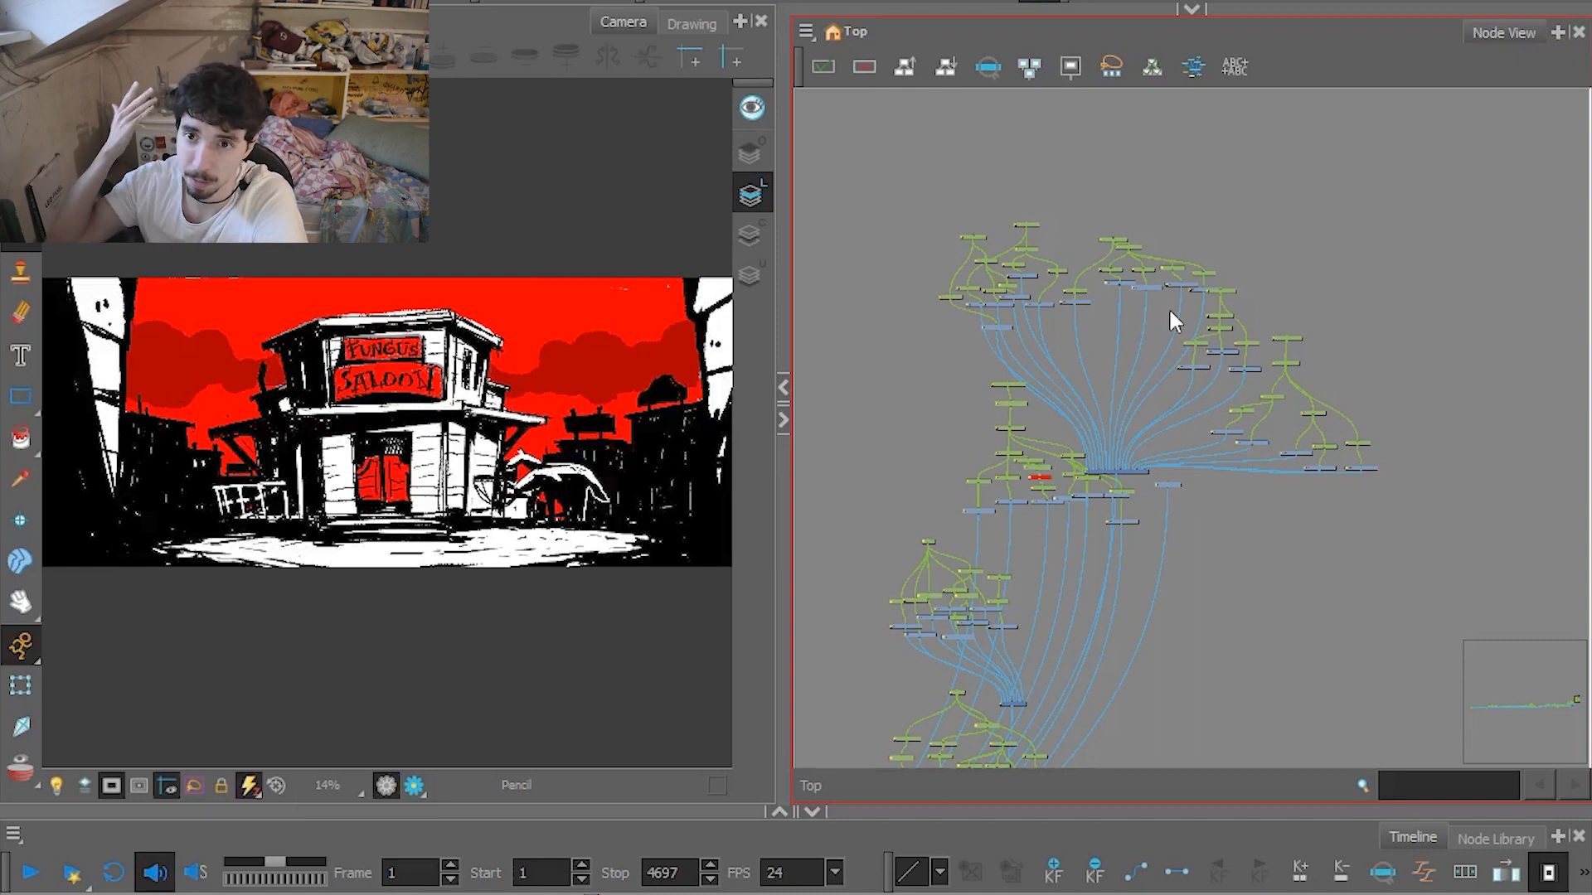
left_click_drag(1168, 318, 1204, 334)
left_click_drag(1129, 390, 1176, 341)
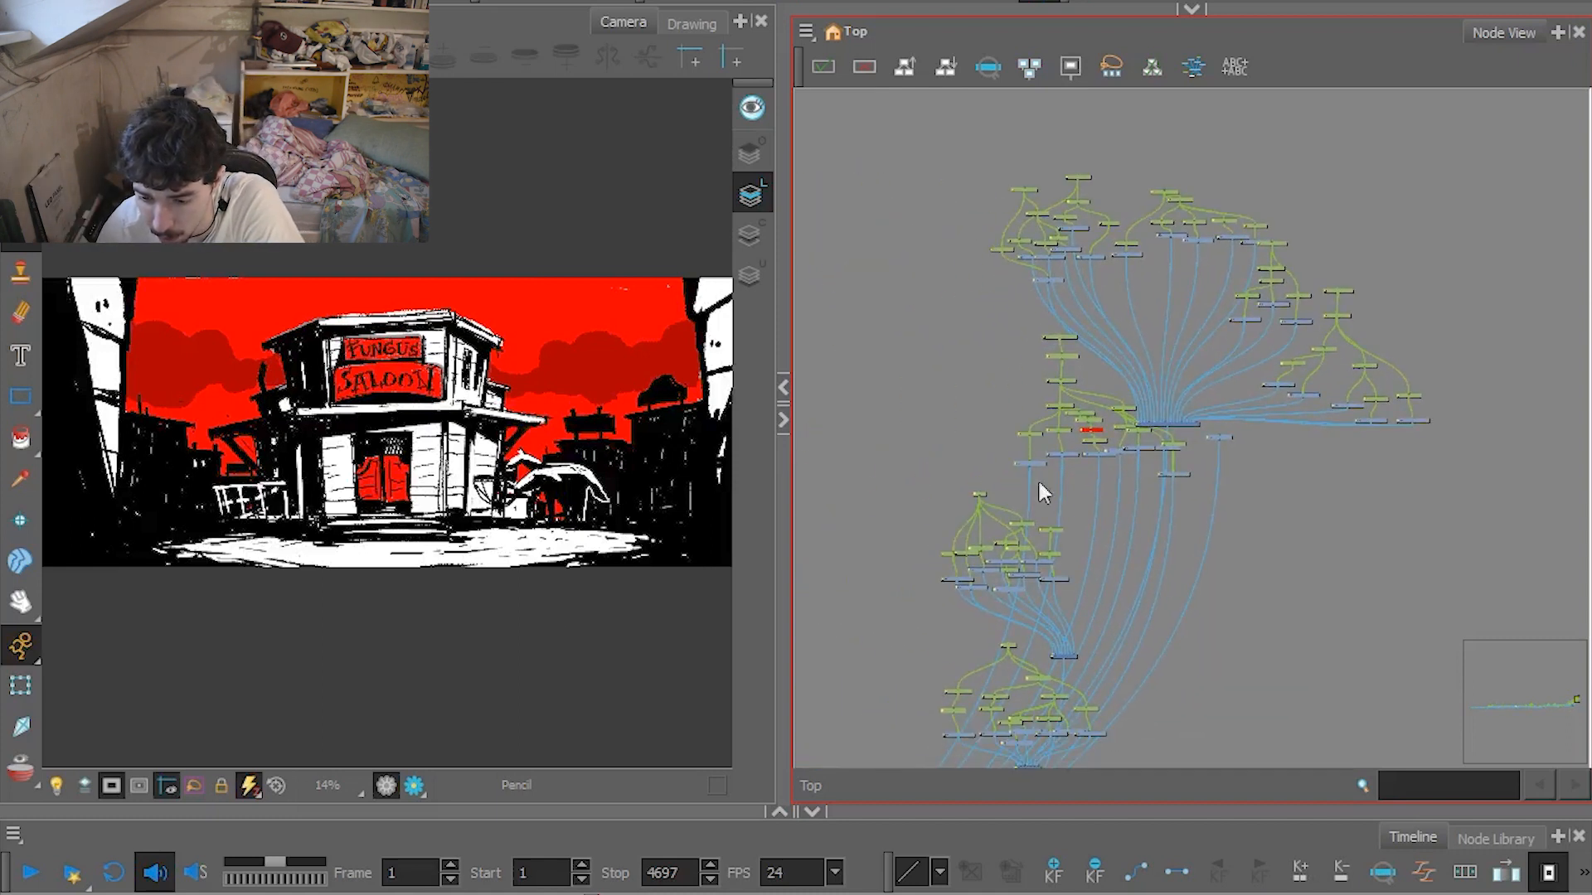
left_click_drag(1115, 521, 1134, 416)
scroll(1091, 595, "down", 5)
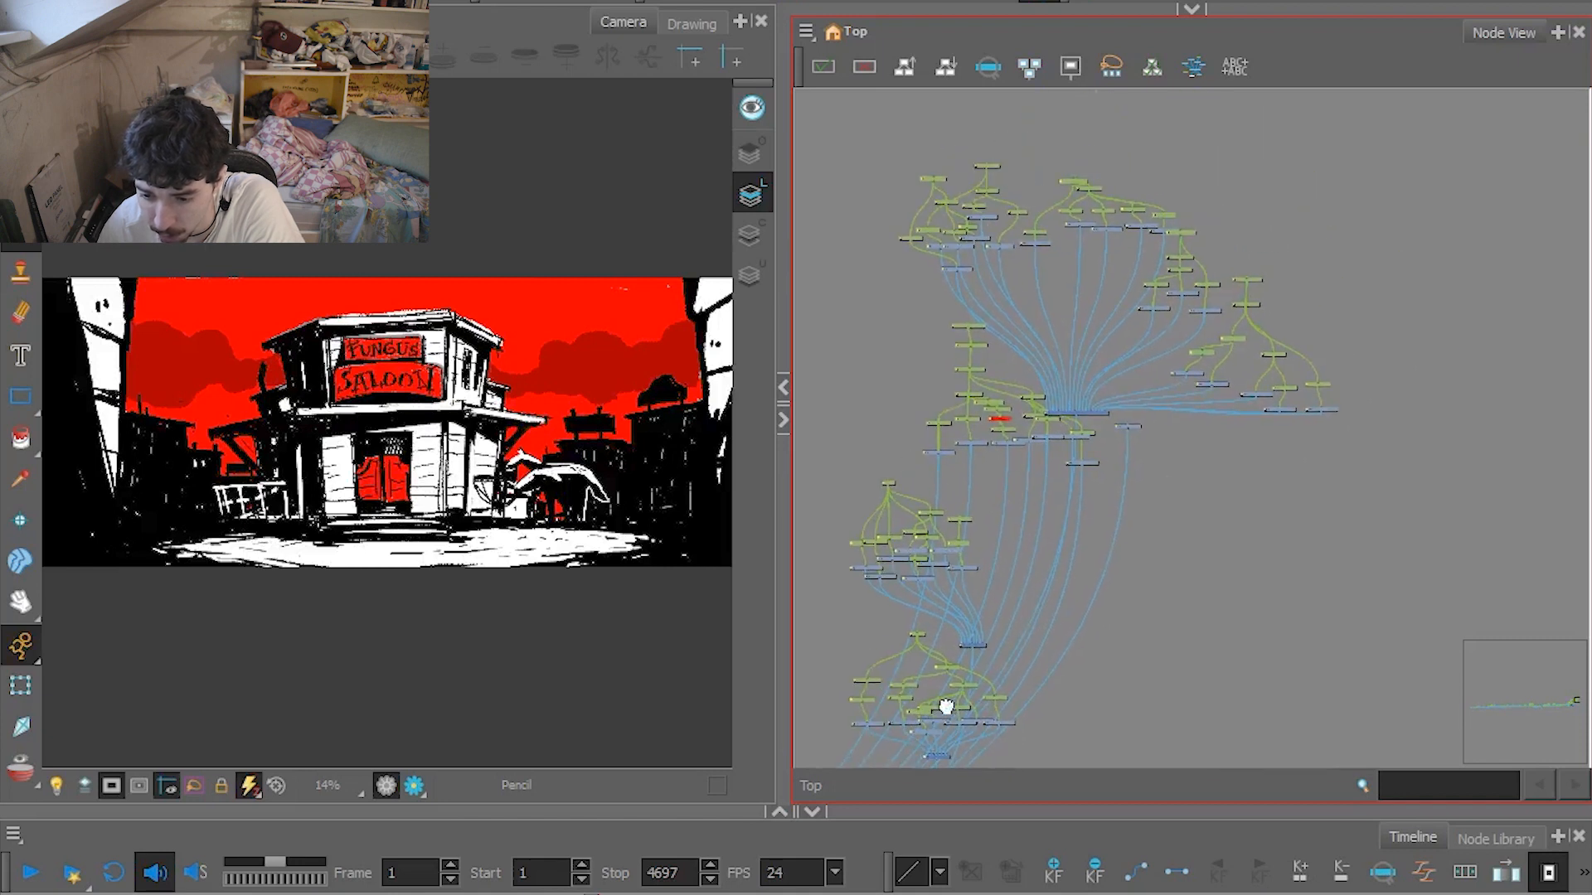
left_click_drag(1115, 528, 1117, 522)
mouse_move(938, 715)
left_mouse_down()
mouse_move(1009, 561)
mouse_move(924, 701)
left_mouse_up()
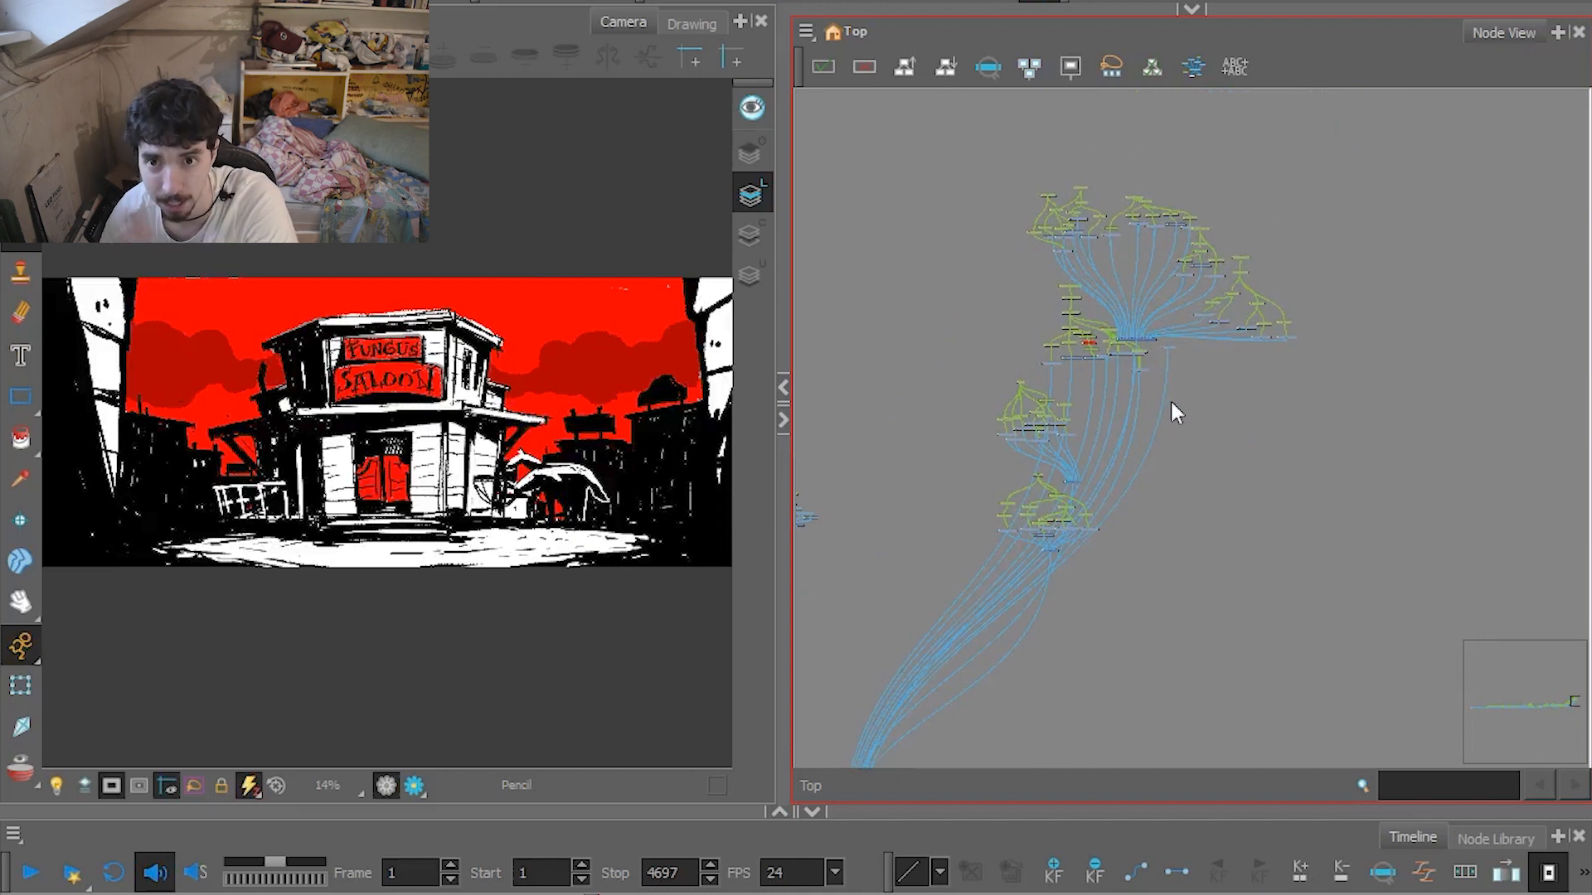
scroll(998, 614, "up", 2)
left_click_drag(945, 526, 1058, 400)
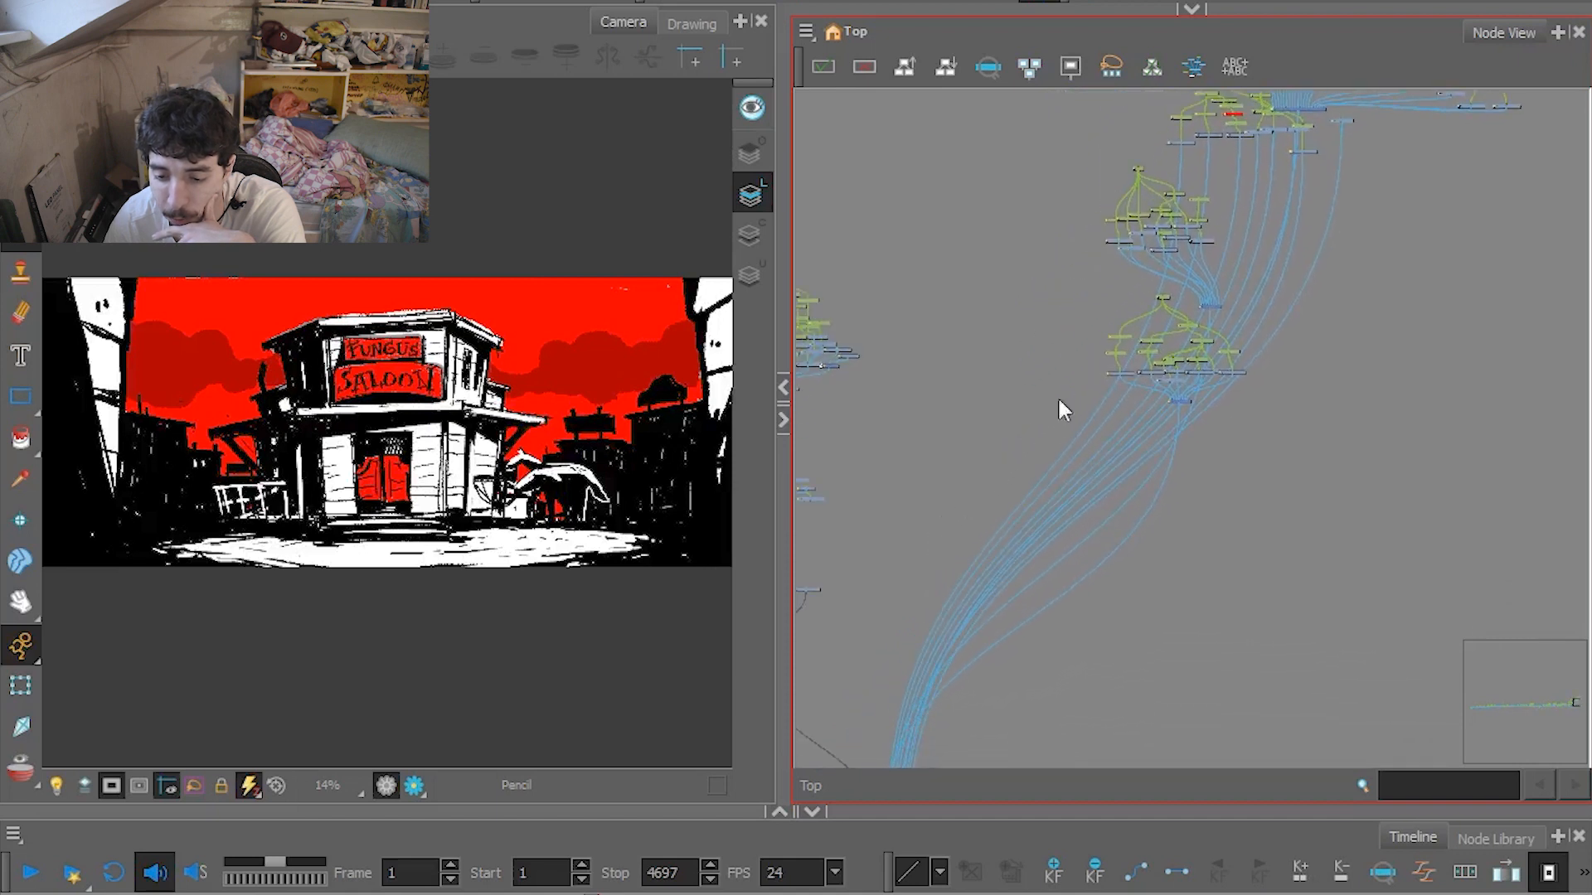
left_click_drag(984, 437, 1169, 408)
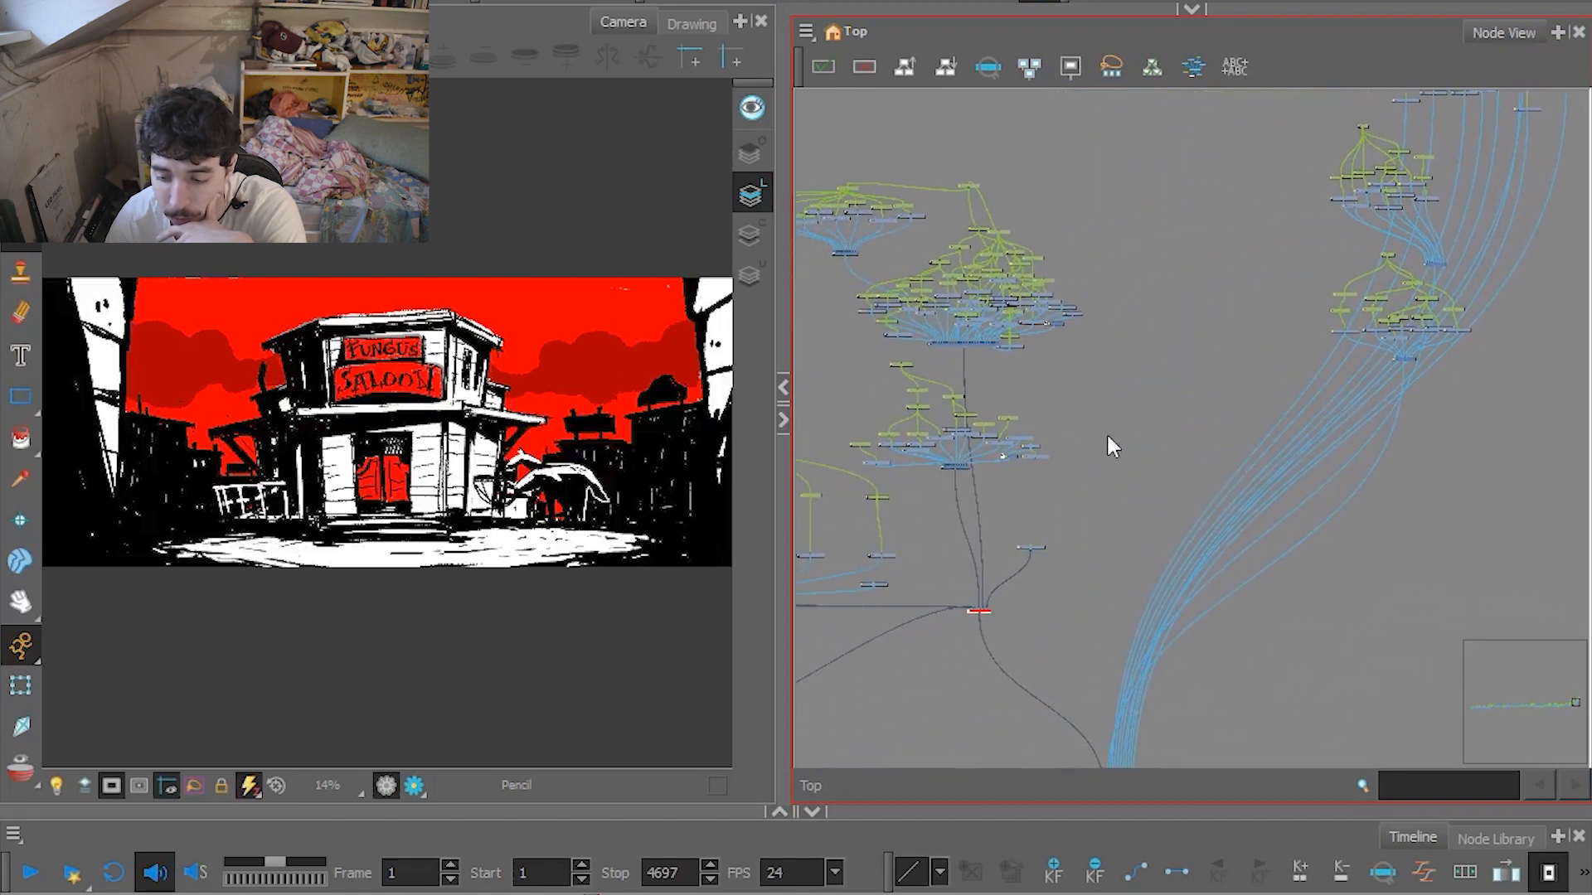
left_click_drag(1066, 437, 1165, 448)
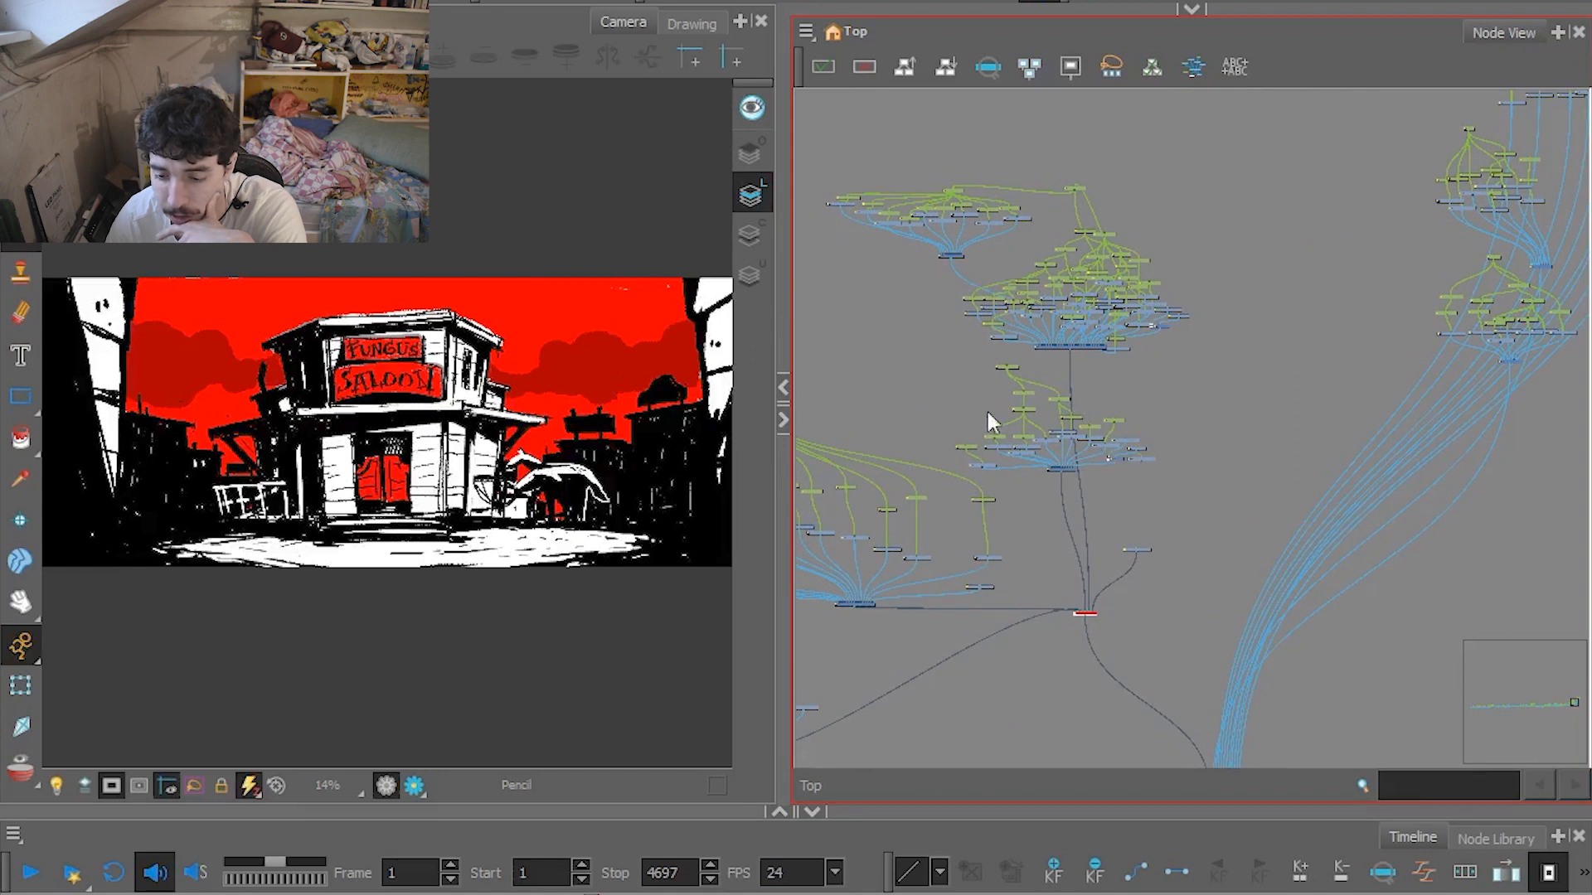
Select the neighbouring node groups that feed the shared disabled composite to look over their extent.
left_click_drag(1180, 370, 953, 495)
left_click(1222, 377)
left_click_drag(1220, 189, 984, 358)
left_click_drag(1291, 188, 1176, 462)
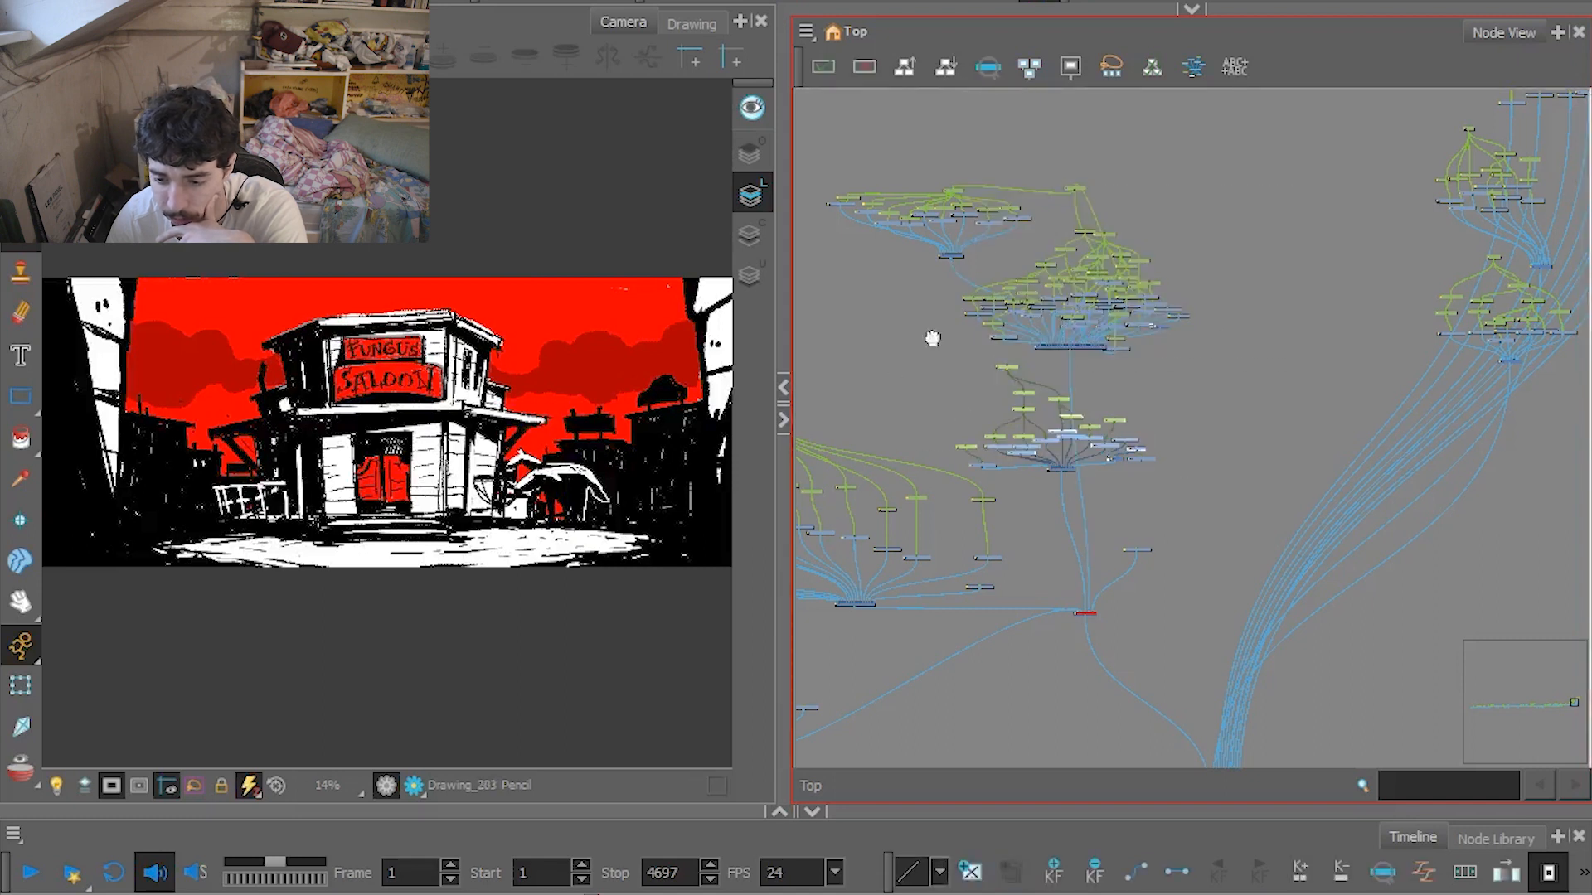
left_click_drag(911, 339, 989, 322)
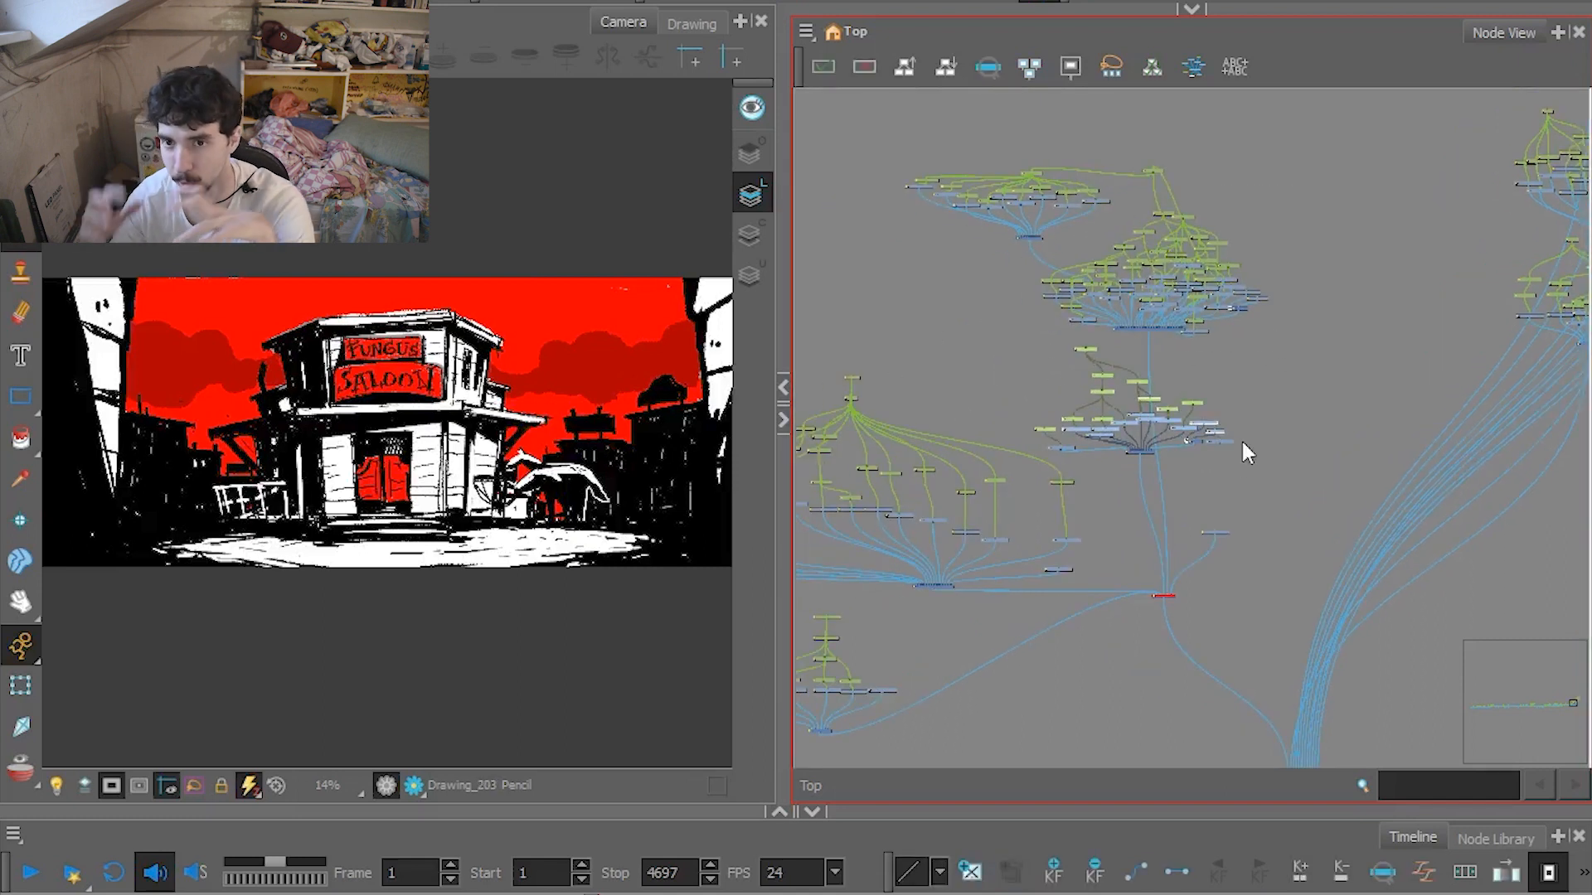
left_click_drag(1118, 423, 1204, 412)
left_click_drag(1407, 132, 1056, 455)
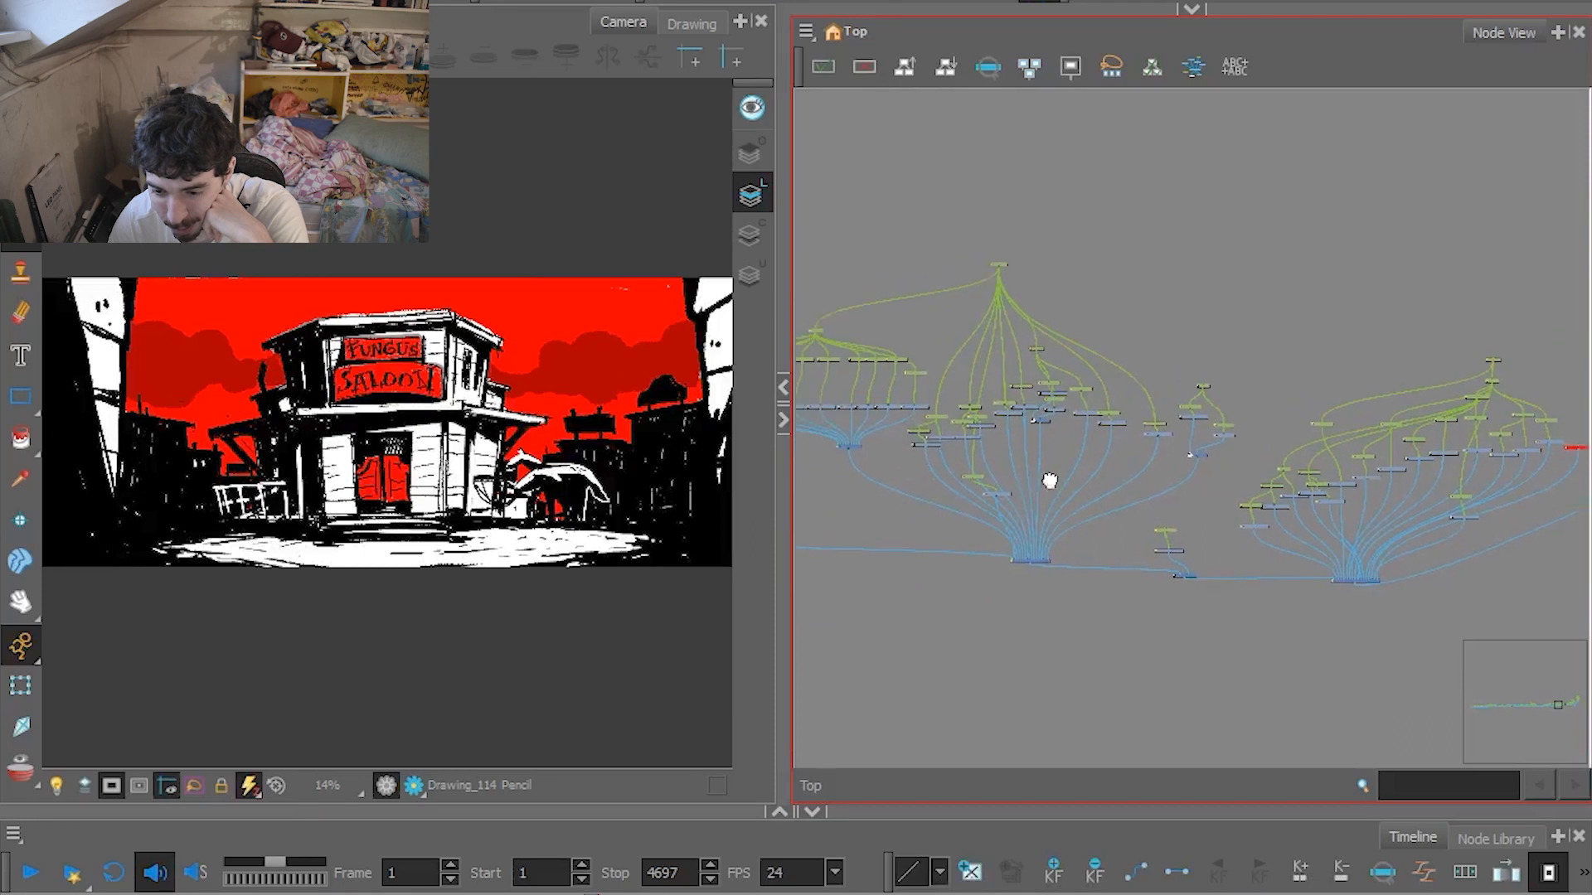
Follow the chain of node groups through the whole network to its opposite end.
left_click_drag(1050, 481, 1360, 506)
left_click_drag(931, 504, 1347, 489)
left_click_drag(1012, 487, 1466, 413)
left_click_drag(998, 491, 1337, 465)
left_click_drag(867, 477, 1308, 474)
left_click_drag(921, 470, 1390, 561)
left_click_drag(922, 545, 1376, 548)
left_click_drag(1077, 533, 1397, 527)
left_click_drag(945, 507, 1335, 515)
left_click_drag(854, 510, 1251, 487)
left_click_drag(994, 489, 1197, 487)
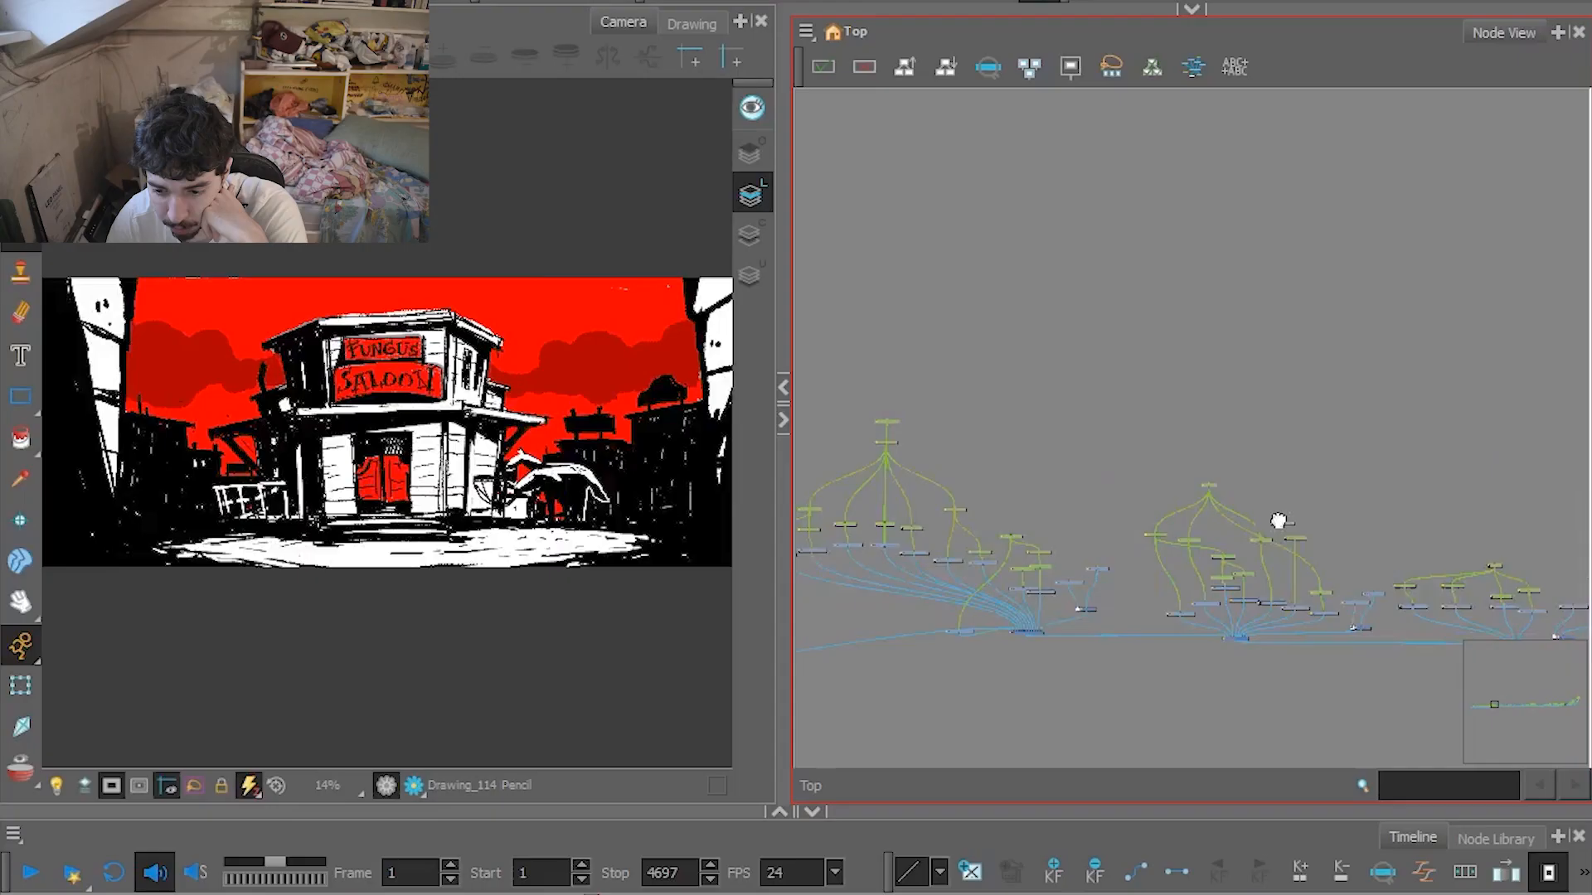
scroll(1242, 523, "down", 5)
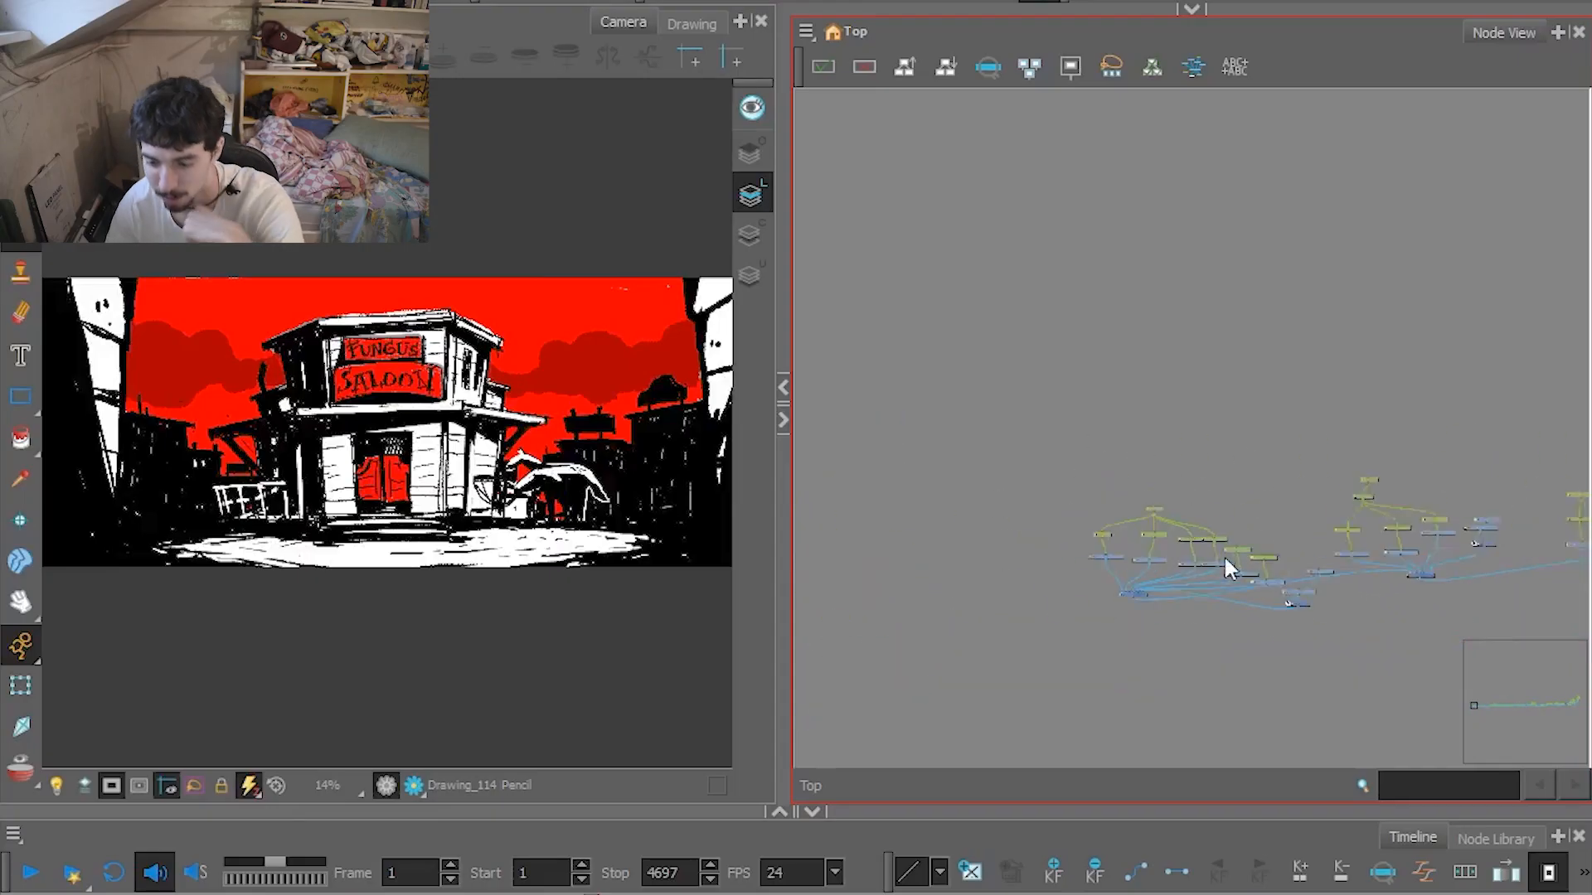
Inspect the drawings, pegs and composite of the outermost node group and the groups chained after it.
scroll(1224, 555, "up", 5)
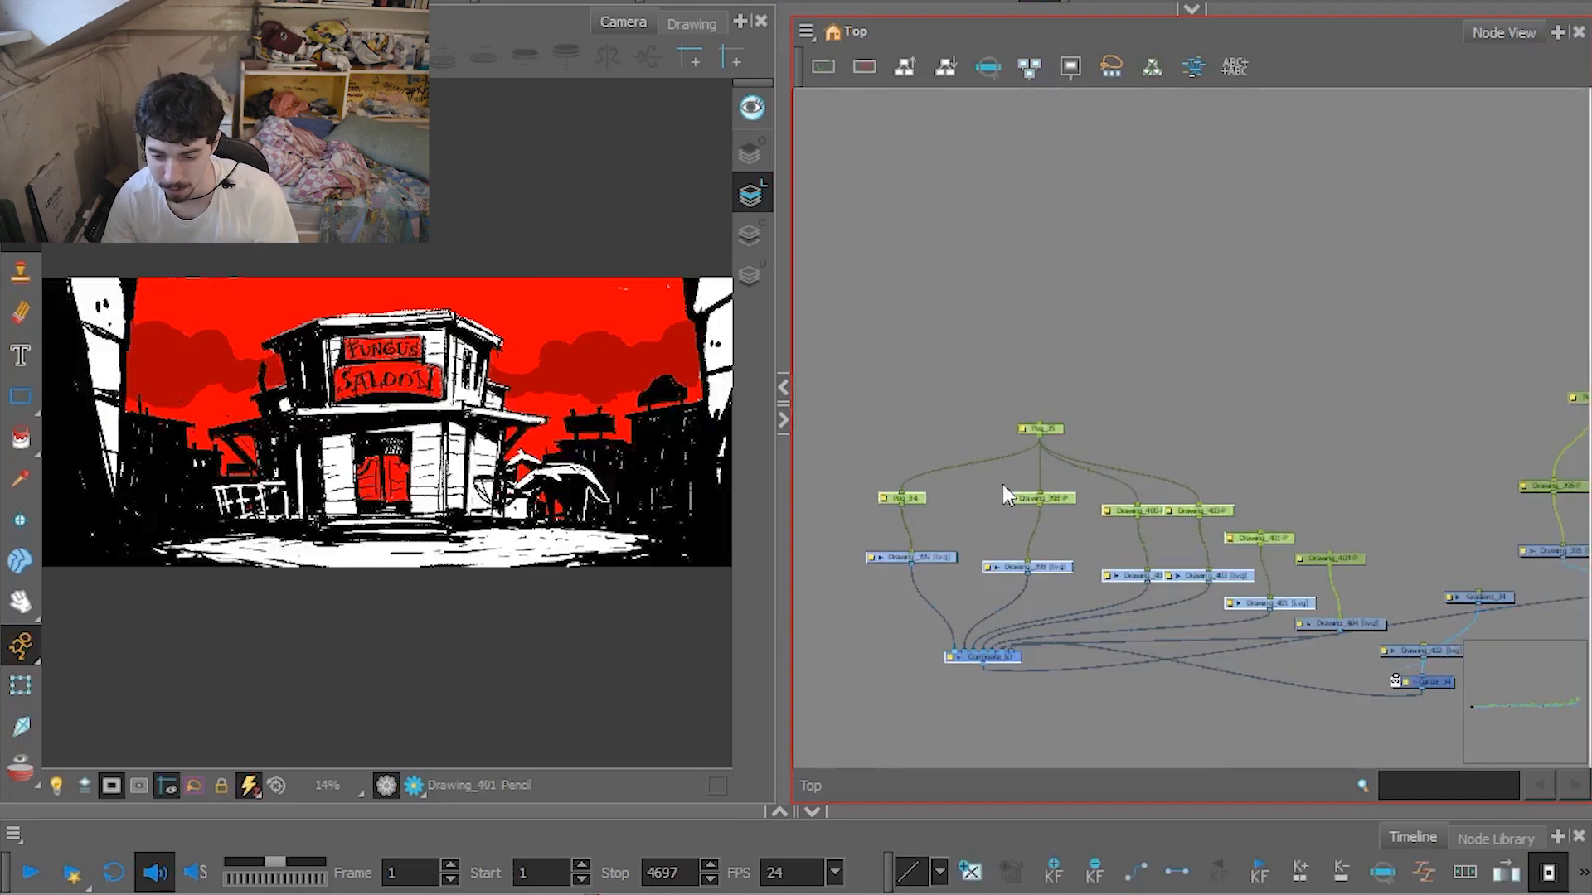
scroll(973, 659, "down", 3)
scroll(1163, 644, "down", 2)
left_click_drag(1180, 630, 1061, 651)
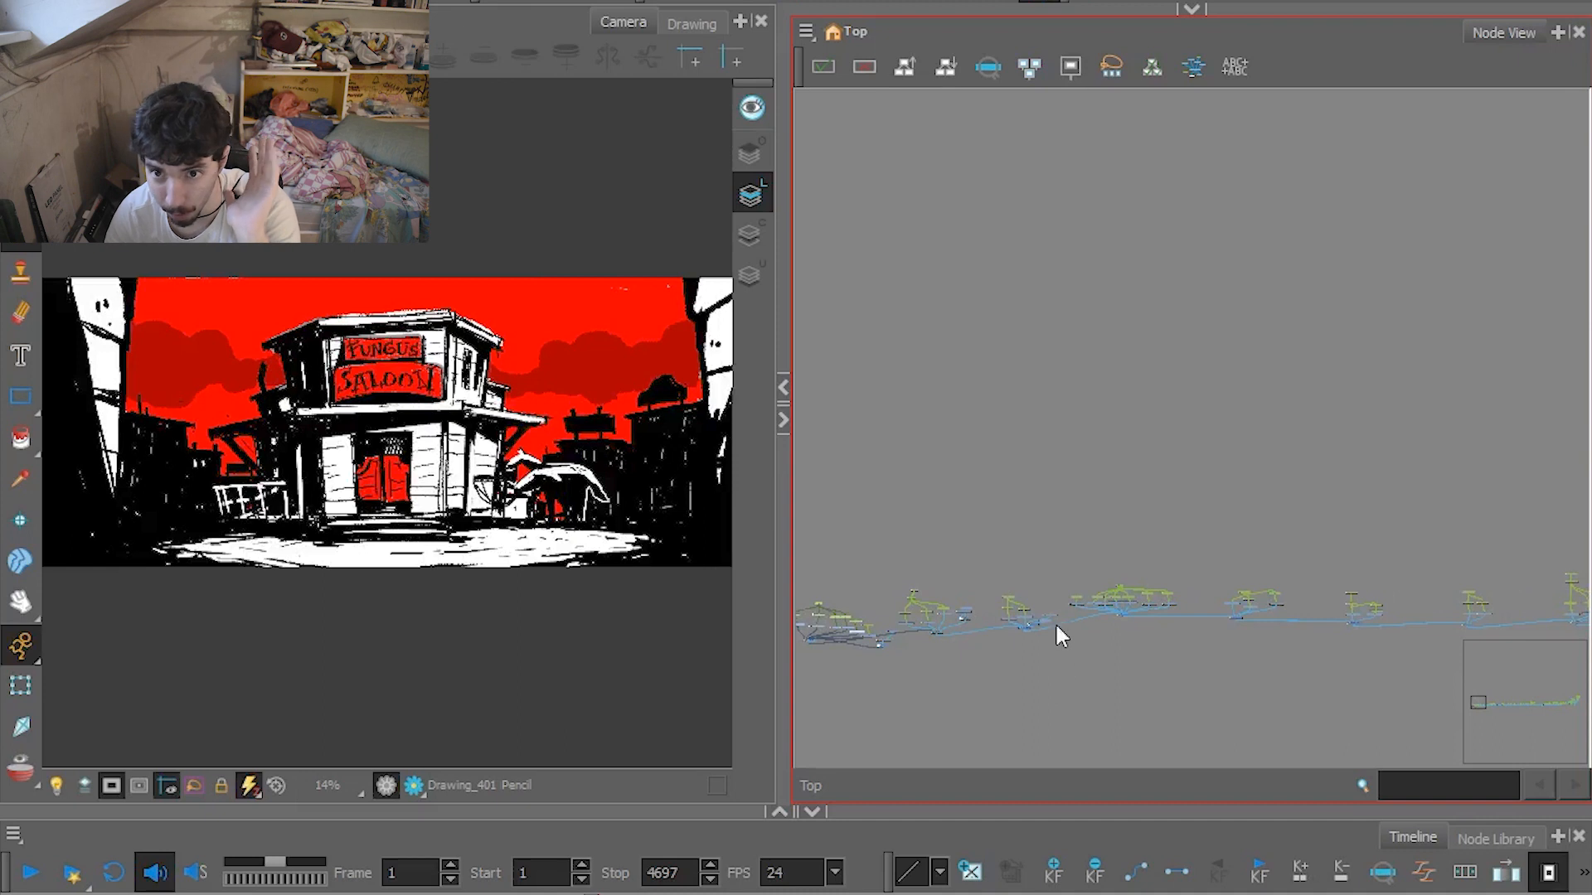
scroll(1300, 510, "up", 3)
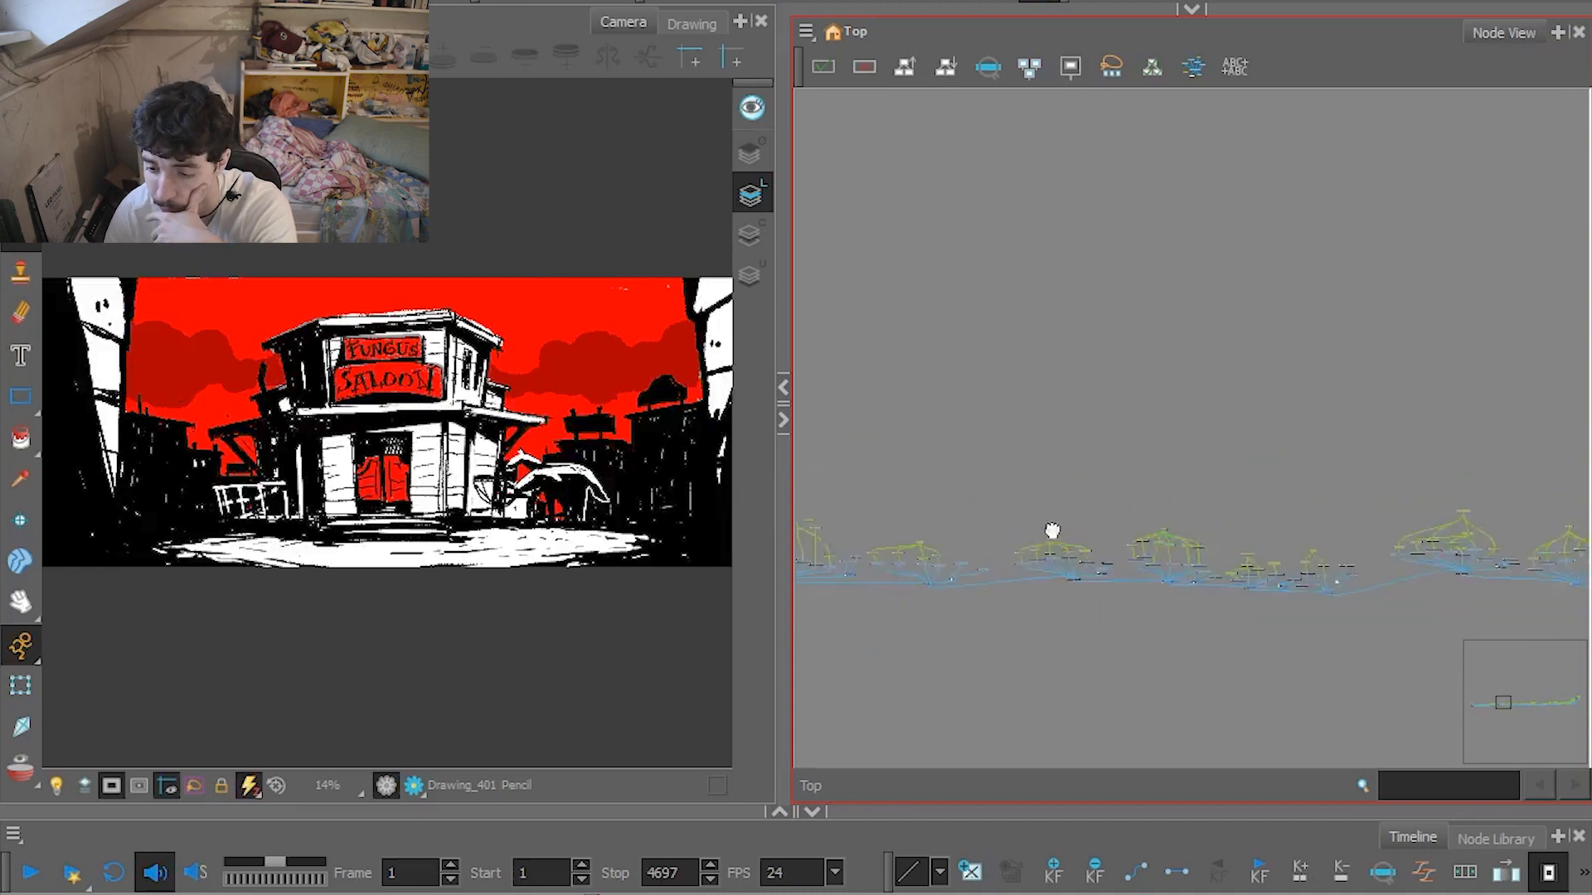
left_click_drag(1018, 494, 878, 406)
Widen the Camera view and play the animation from frame 1.
left_click_drag(785, 483, 1228, 482)
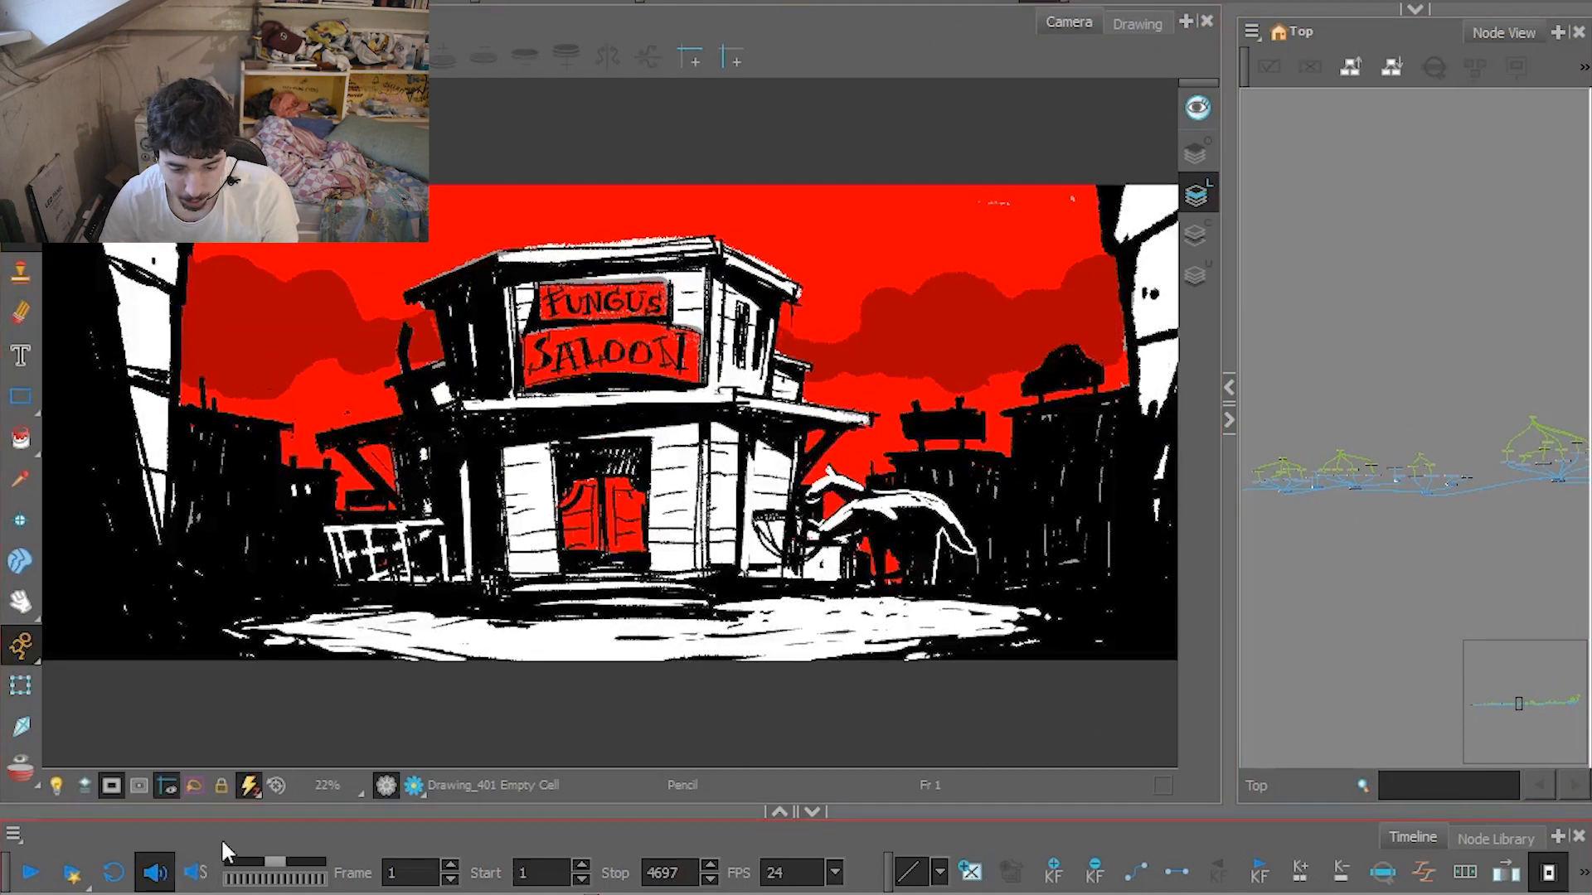
left_click(155, 874)
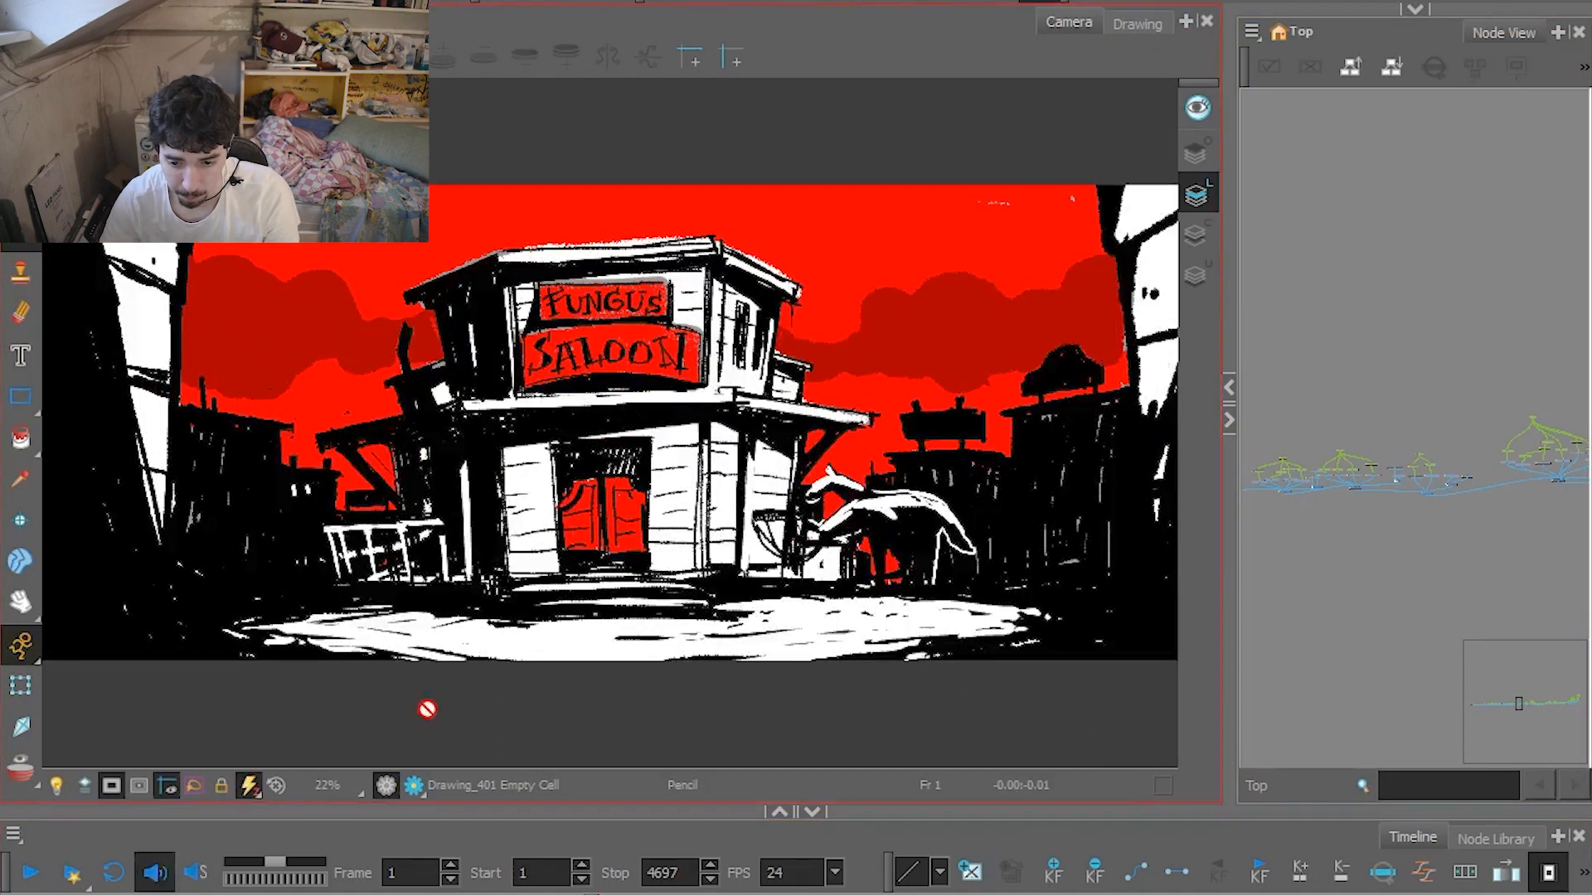
left_click(32, 873)
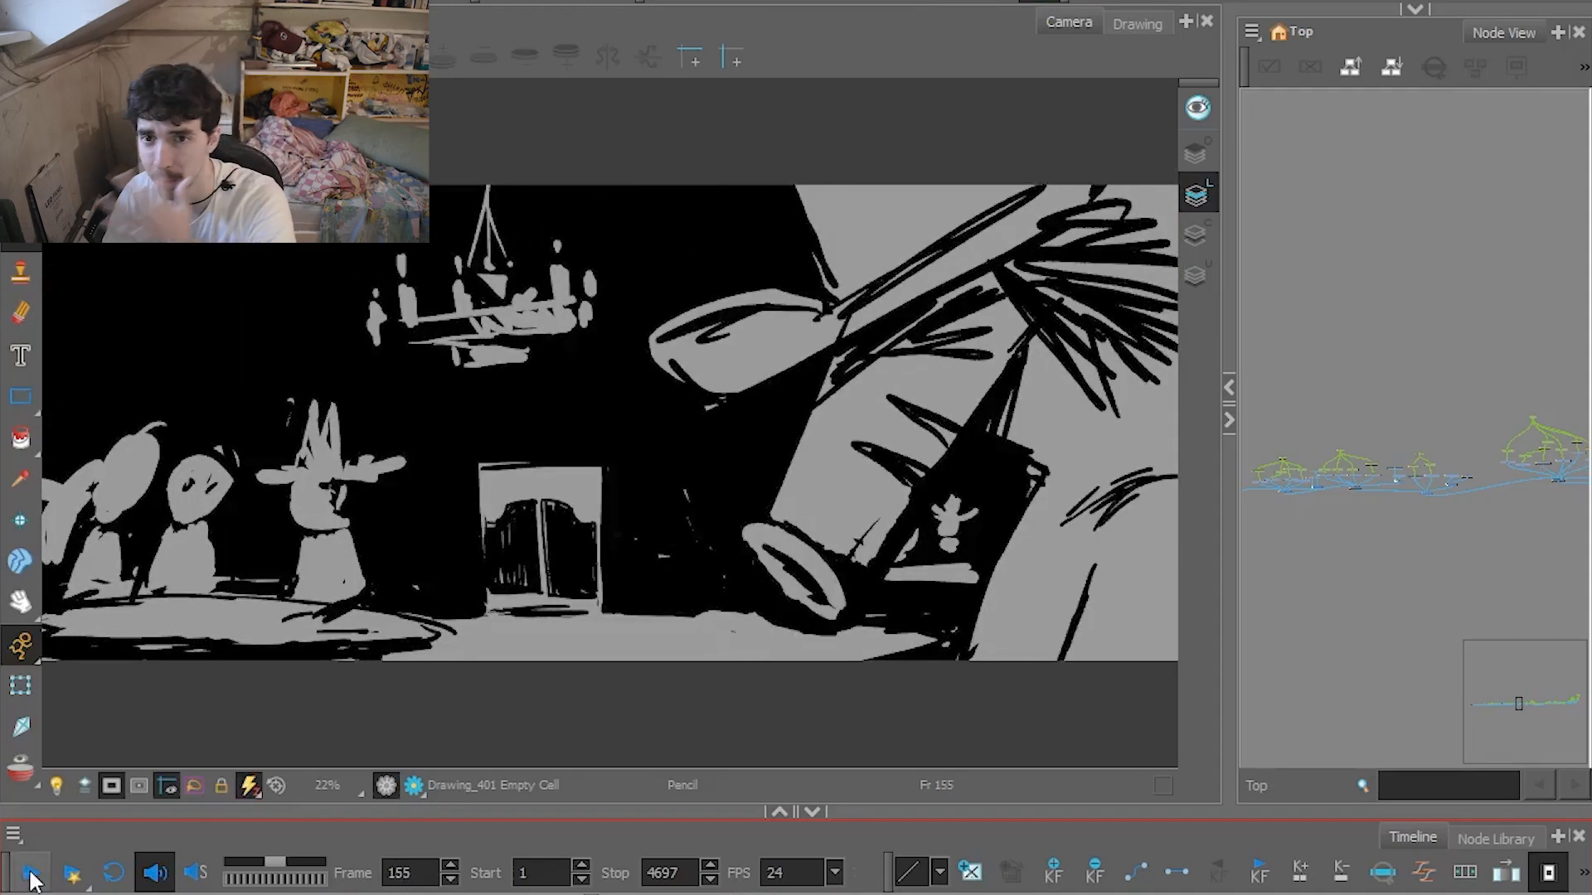
Locate the disabled composite that gathers the saloon interior node groups and enable it.
scroll(1332, 480, "up", 3)
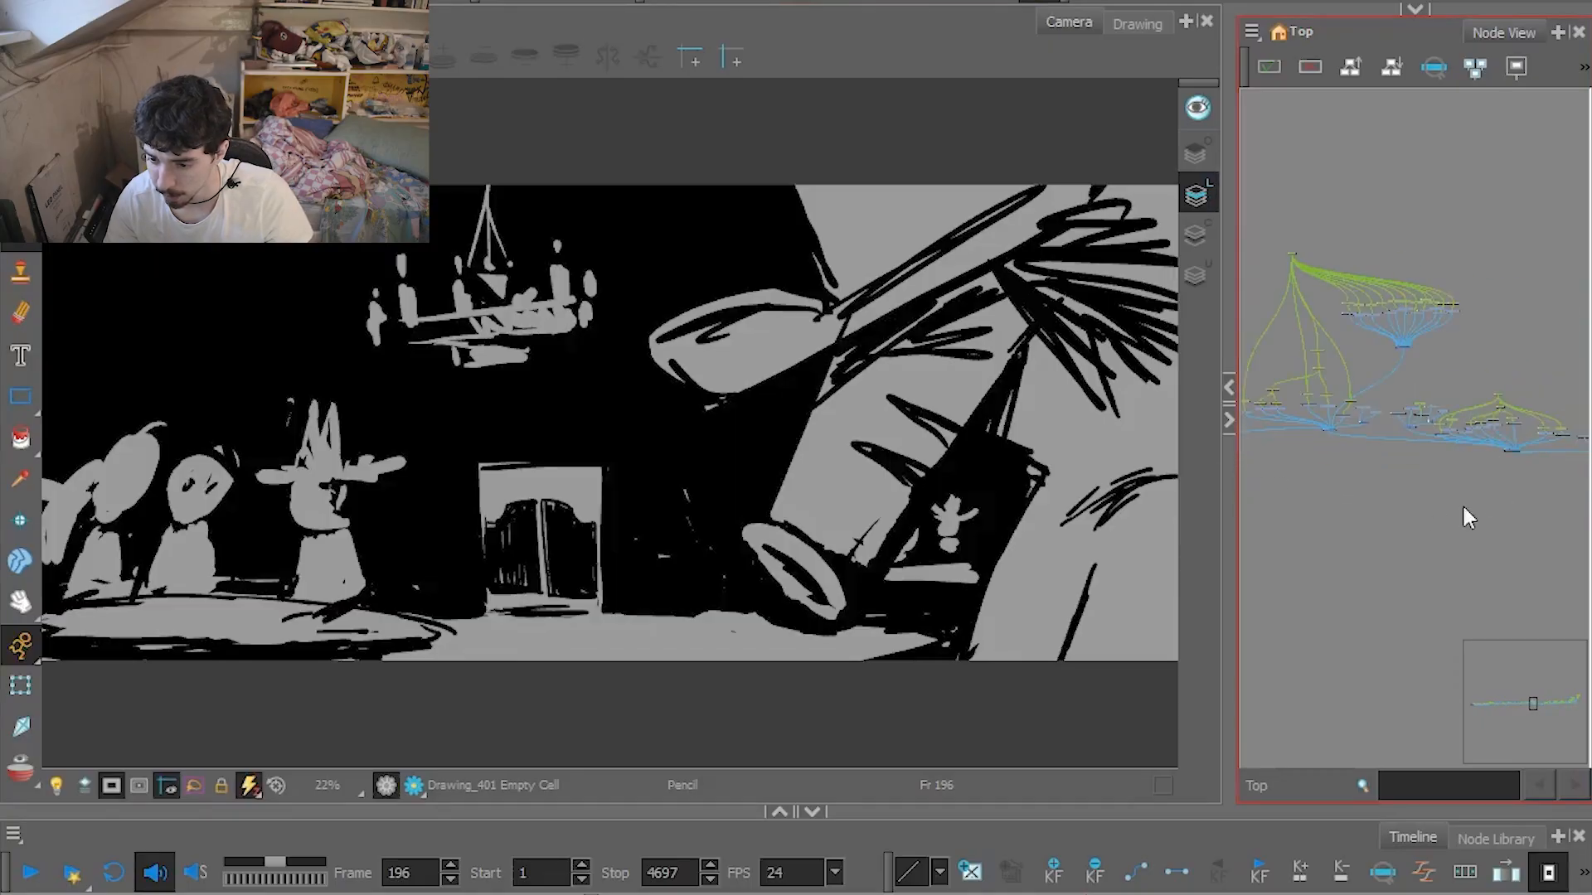
left_click_drag(1469, 518, 1128, 478)
left_click_drag(1414, 486, 1148, 520)
scroll(1535, 479, "down", 2)
scroll(1535, 489, "up", 5)
left_click_drag(1432, 433, 1524, 533)
left_click(1444, 379)
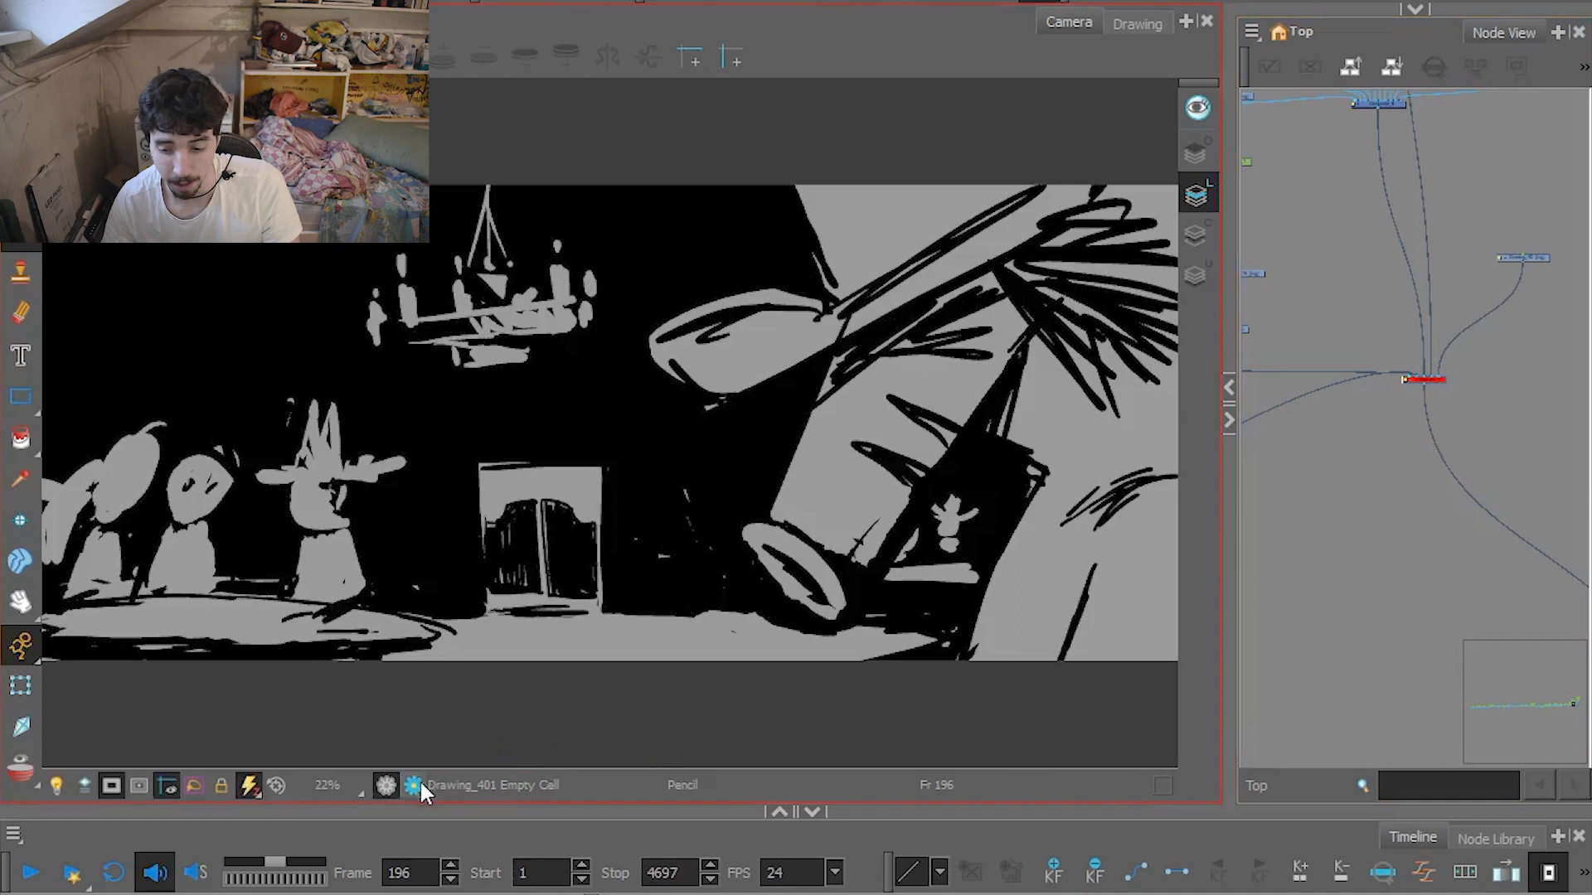
key("a")
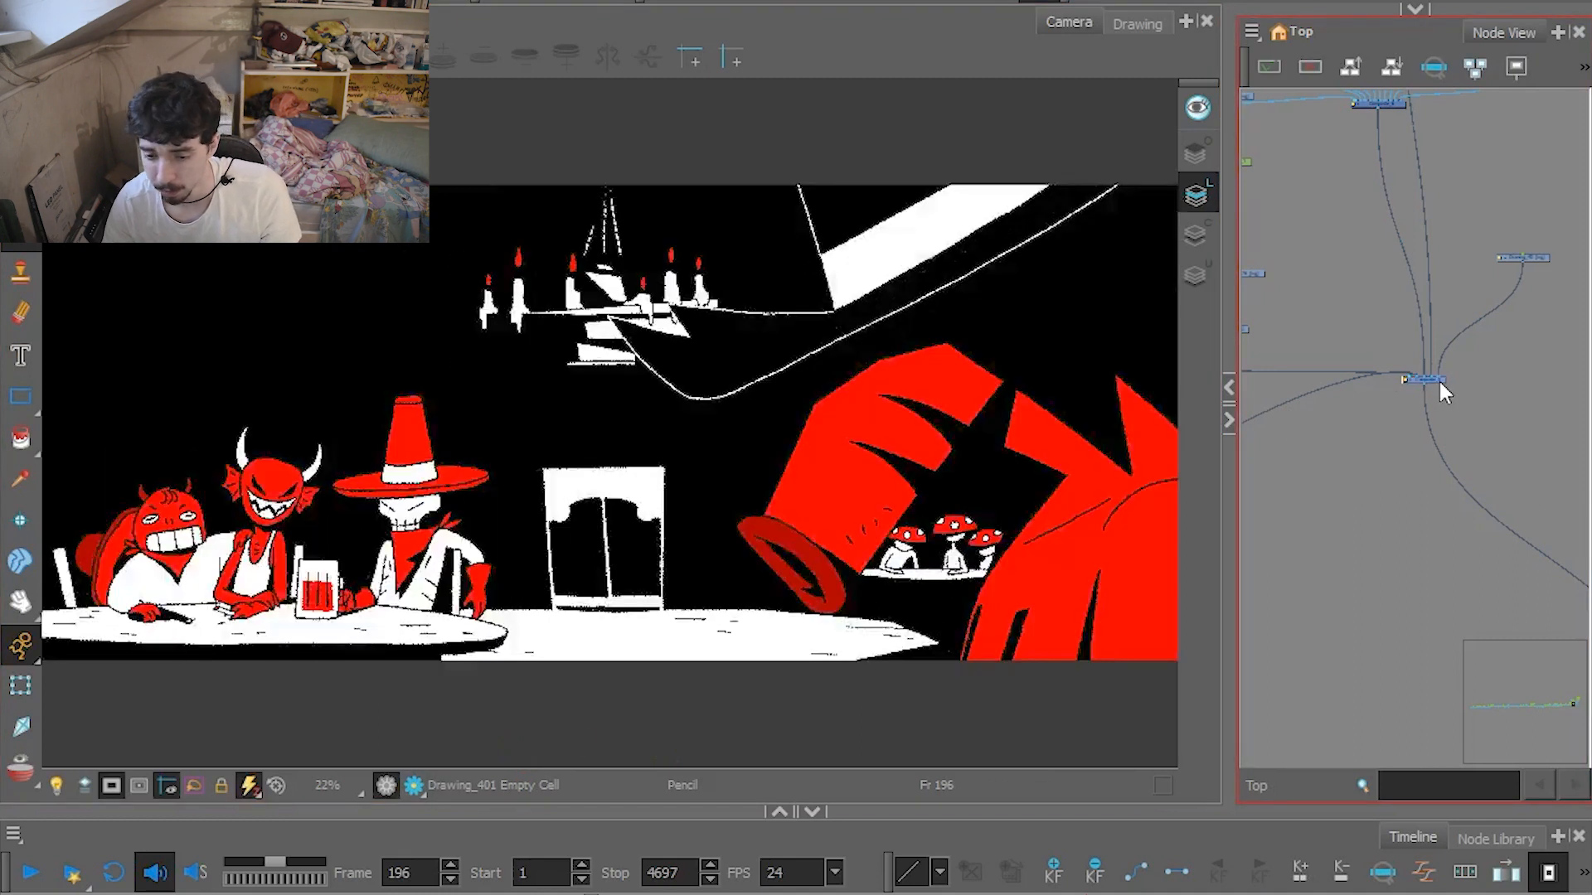
Go to frame 111 and select the foreground character's hat and arm drawing with the Transform tool.
left_click_drag(1098, 893, 925, 894)
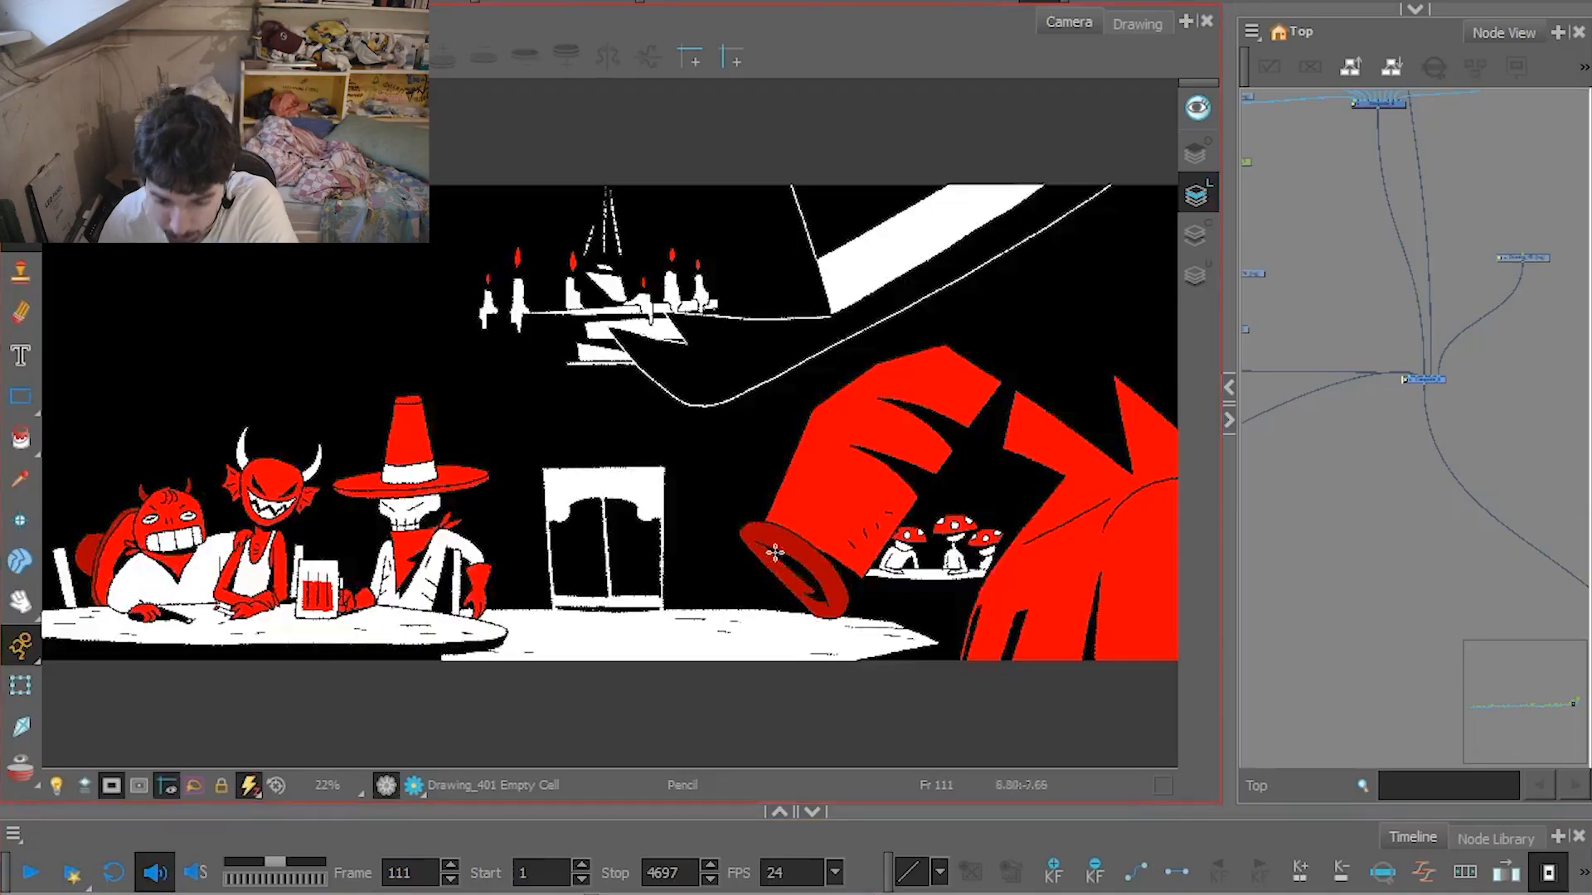
left_click(20, 685)
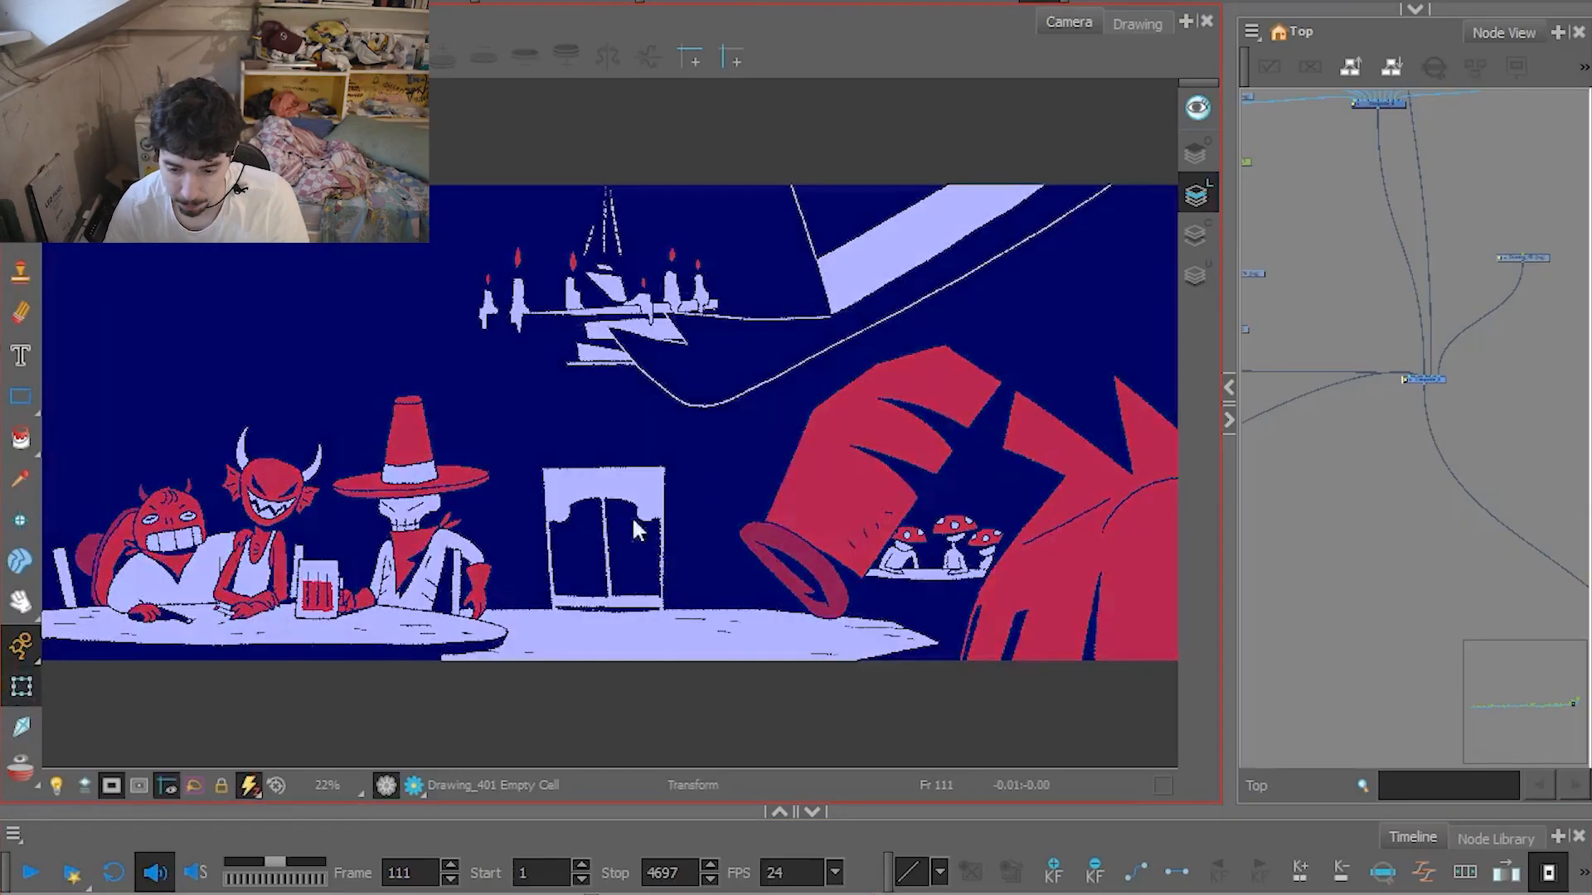
left_click(841, 477)
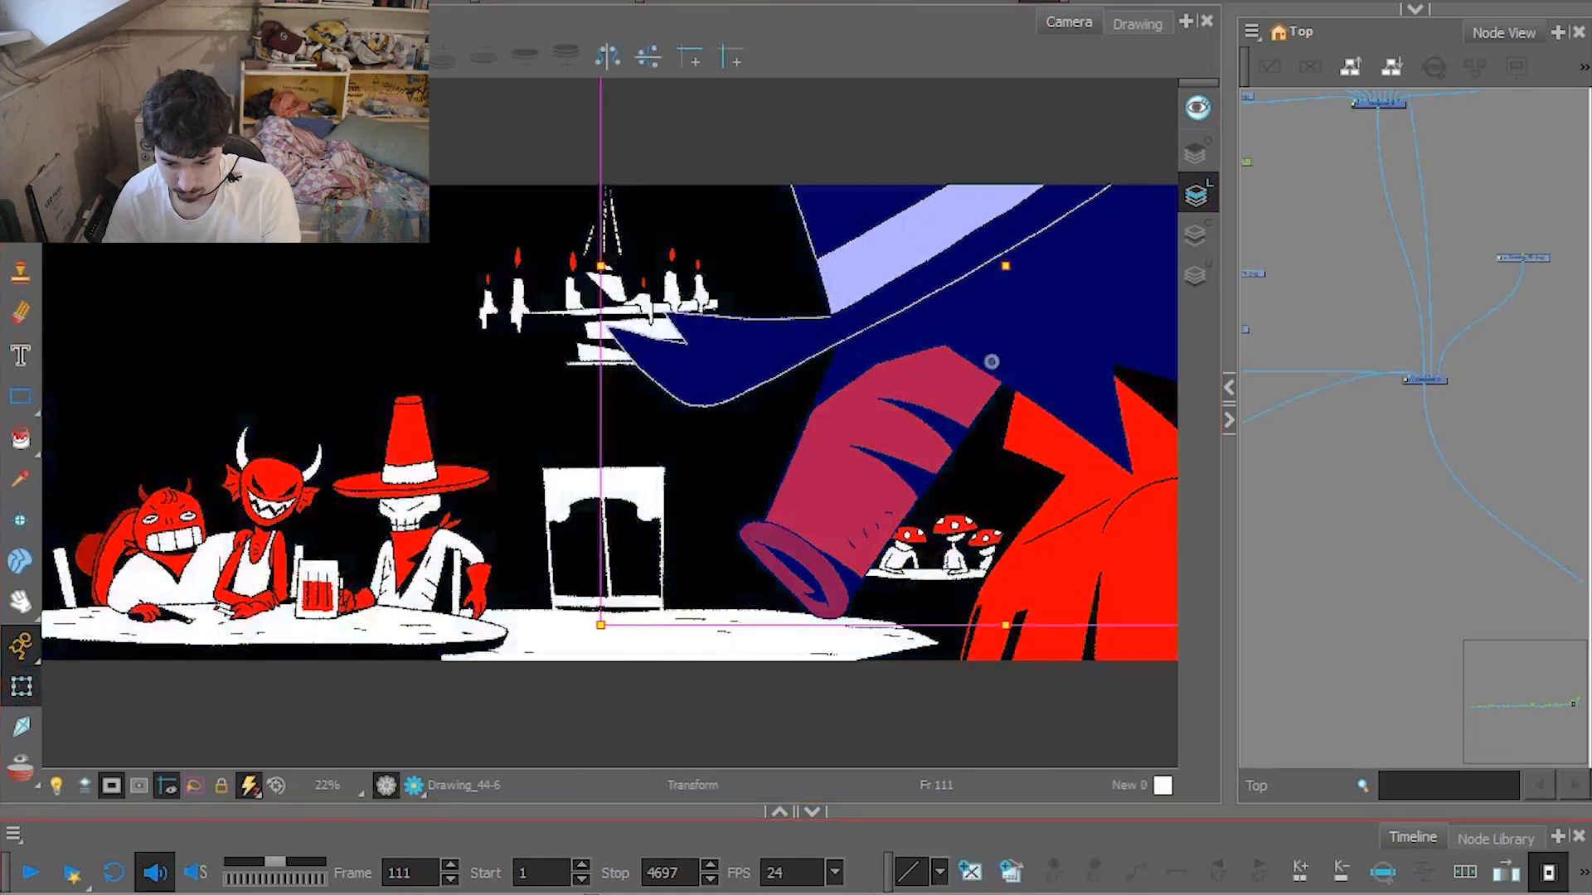
Enlarge the Timeline to show the layers and keyframes around the selected drawing.
left_click_drag(884, 813, 884, 651)
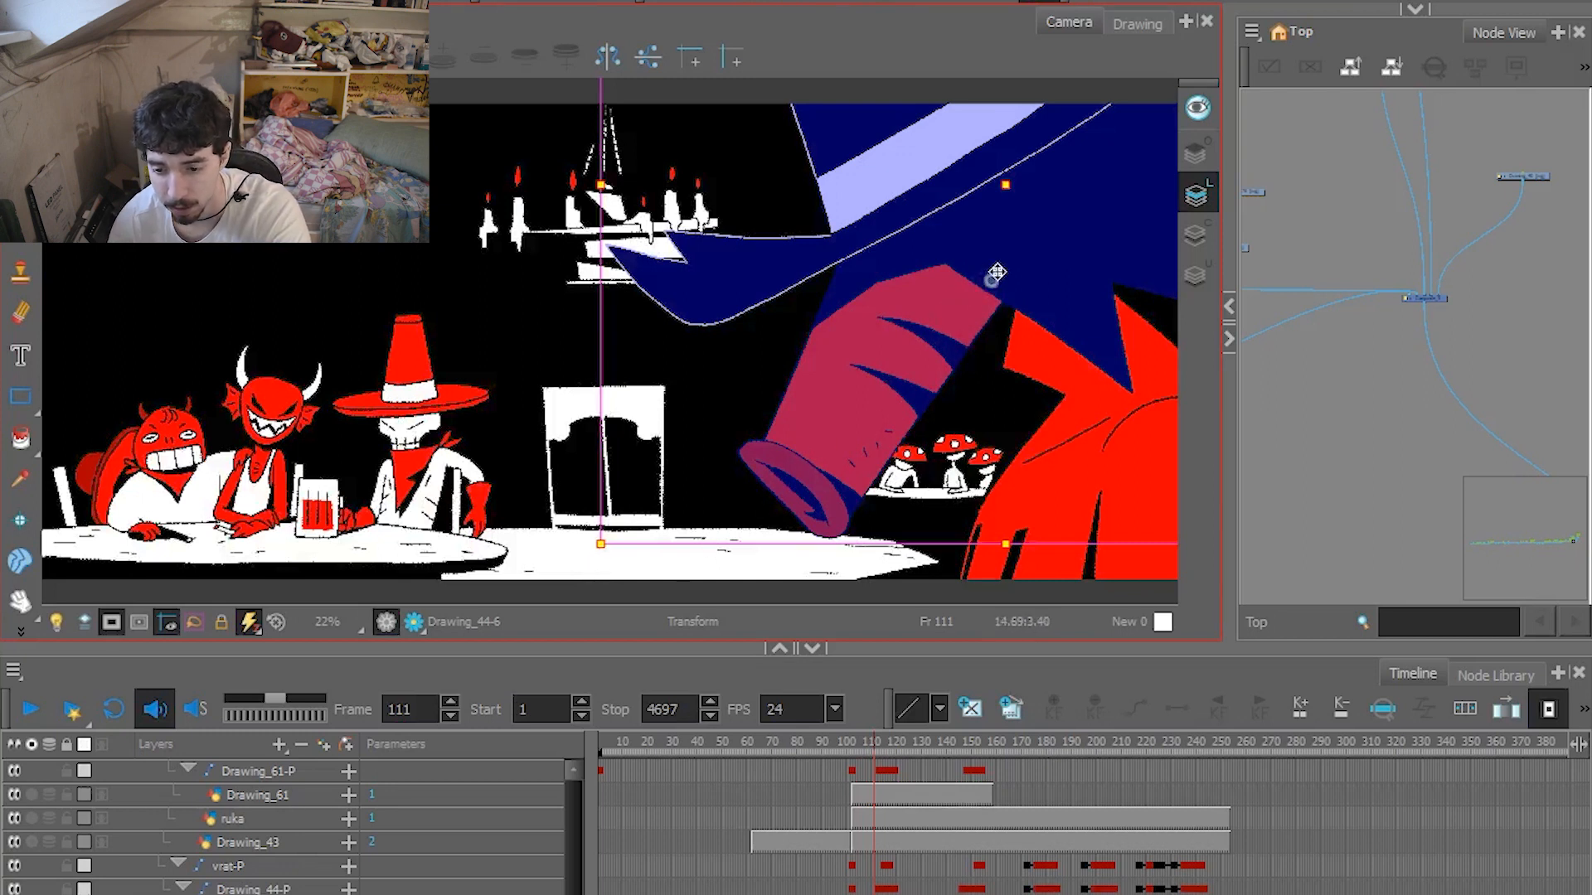
mouse_move(600, 563)
left_mouse_down()
mouse_move(630, 531)
mouse_move(597, 349)
mouse_move(605, 473)
mouse_move(833, 533)
mouse_move(675, 430)
mouse_move(696, 415)
mouse_move(751, 495)
left_mouse_up()
left_click_drag(661, 541, 634, 580)
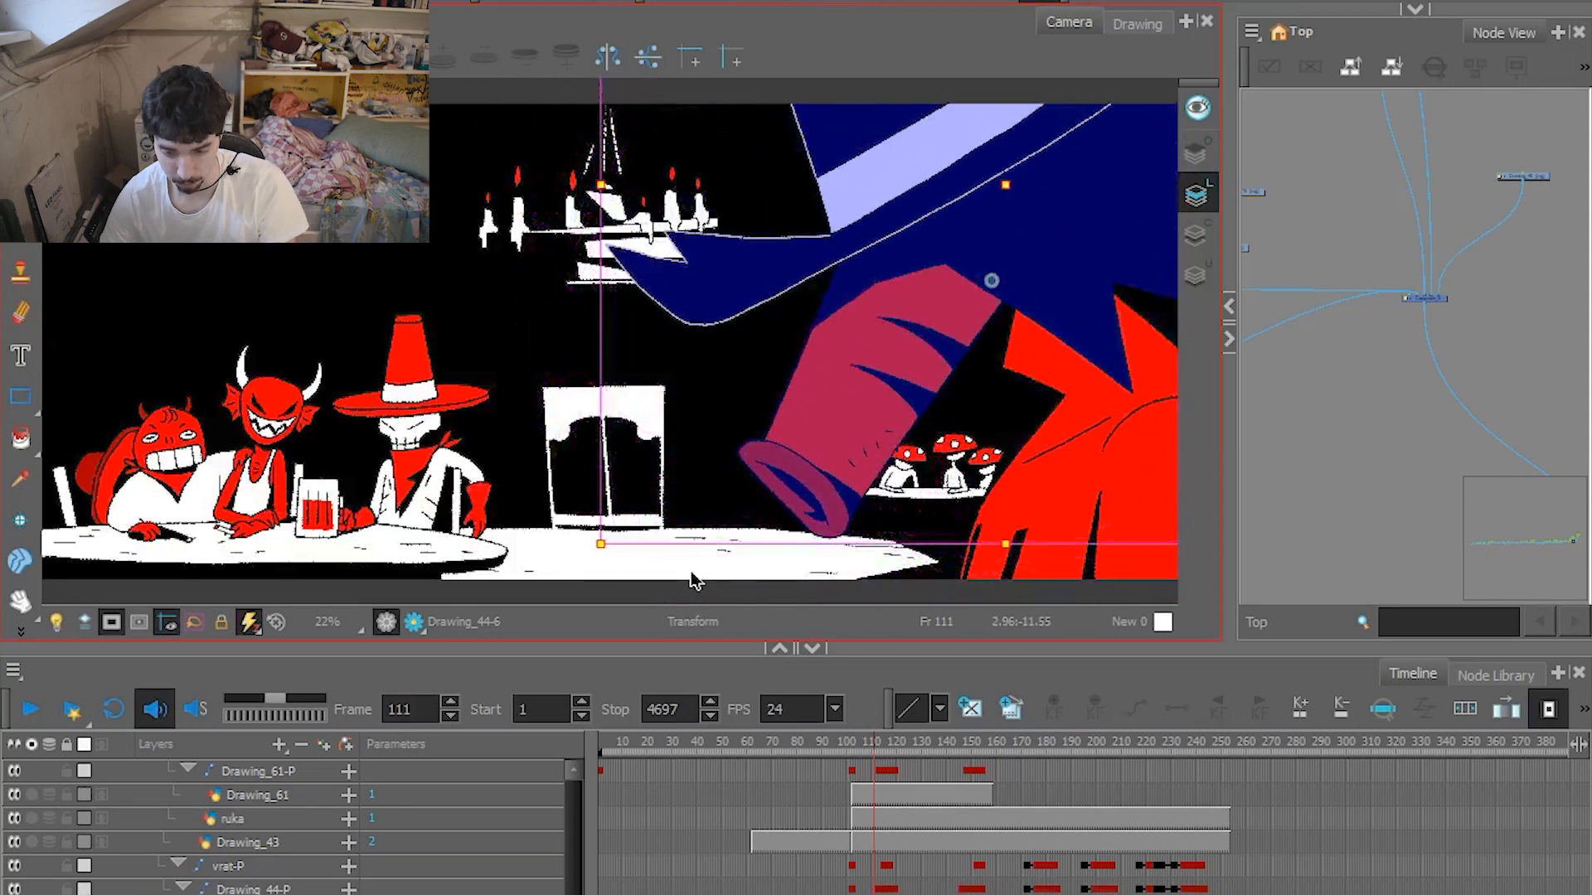
Step forward and back through the frames around 111 to examine the start of the arm's movement.
key("period")
key("period")
key("period")
key("period")
key("period")
key("comma")
key("comma")
key("comma")
key("comma")
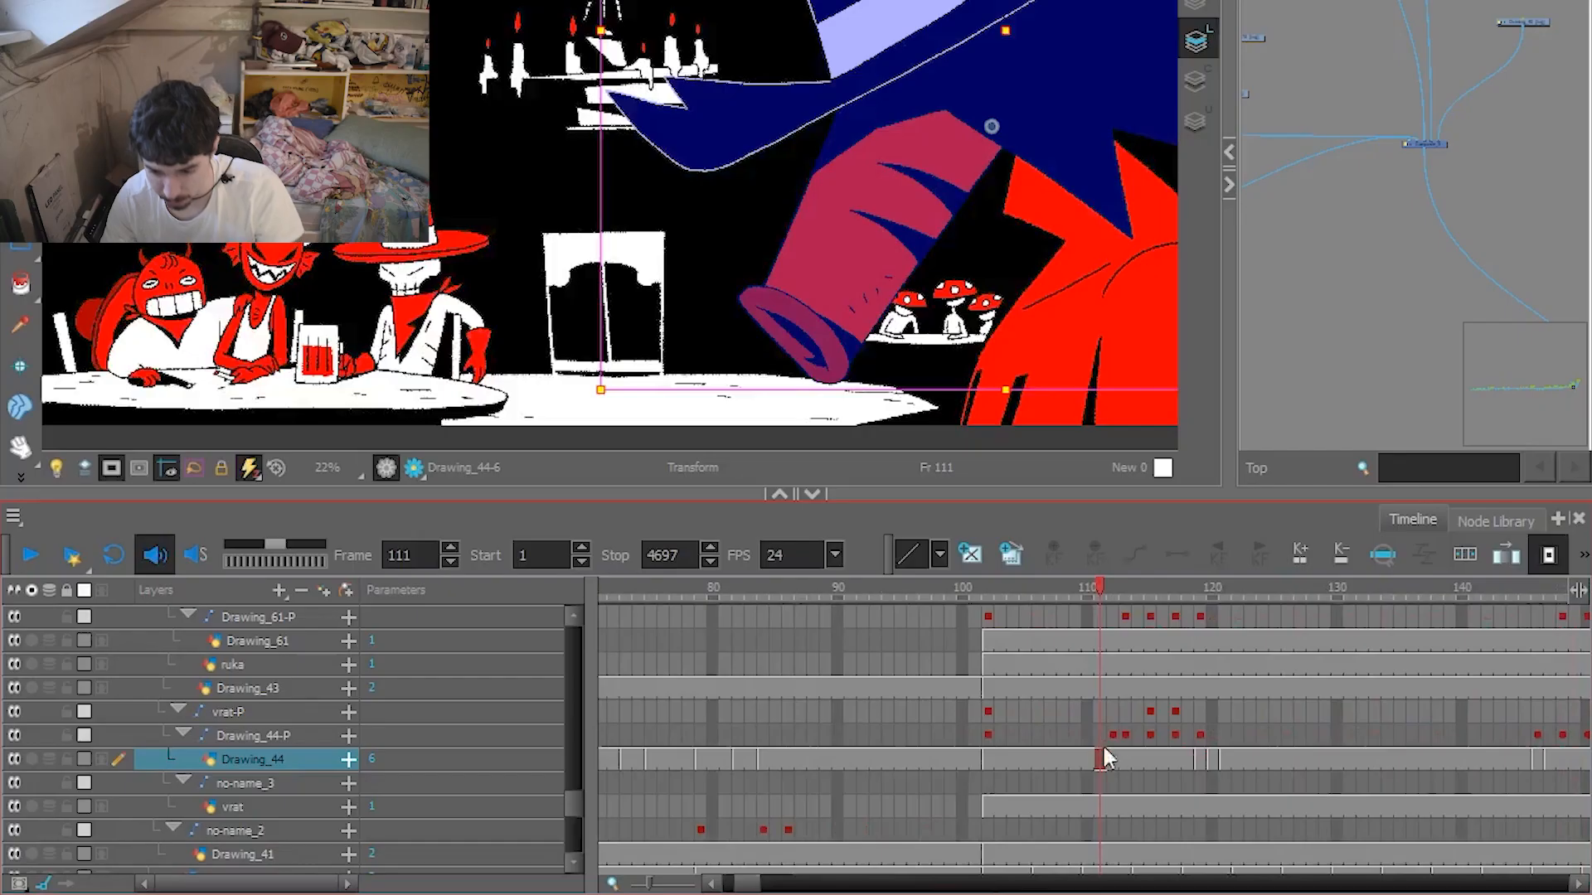
Check the Drawing_44-P layer's keyframes at frames 113, 115, 117 and 119 and the frames before them.
left_click(1117, 729)
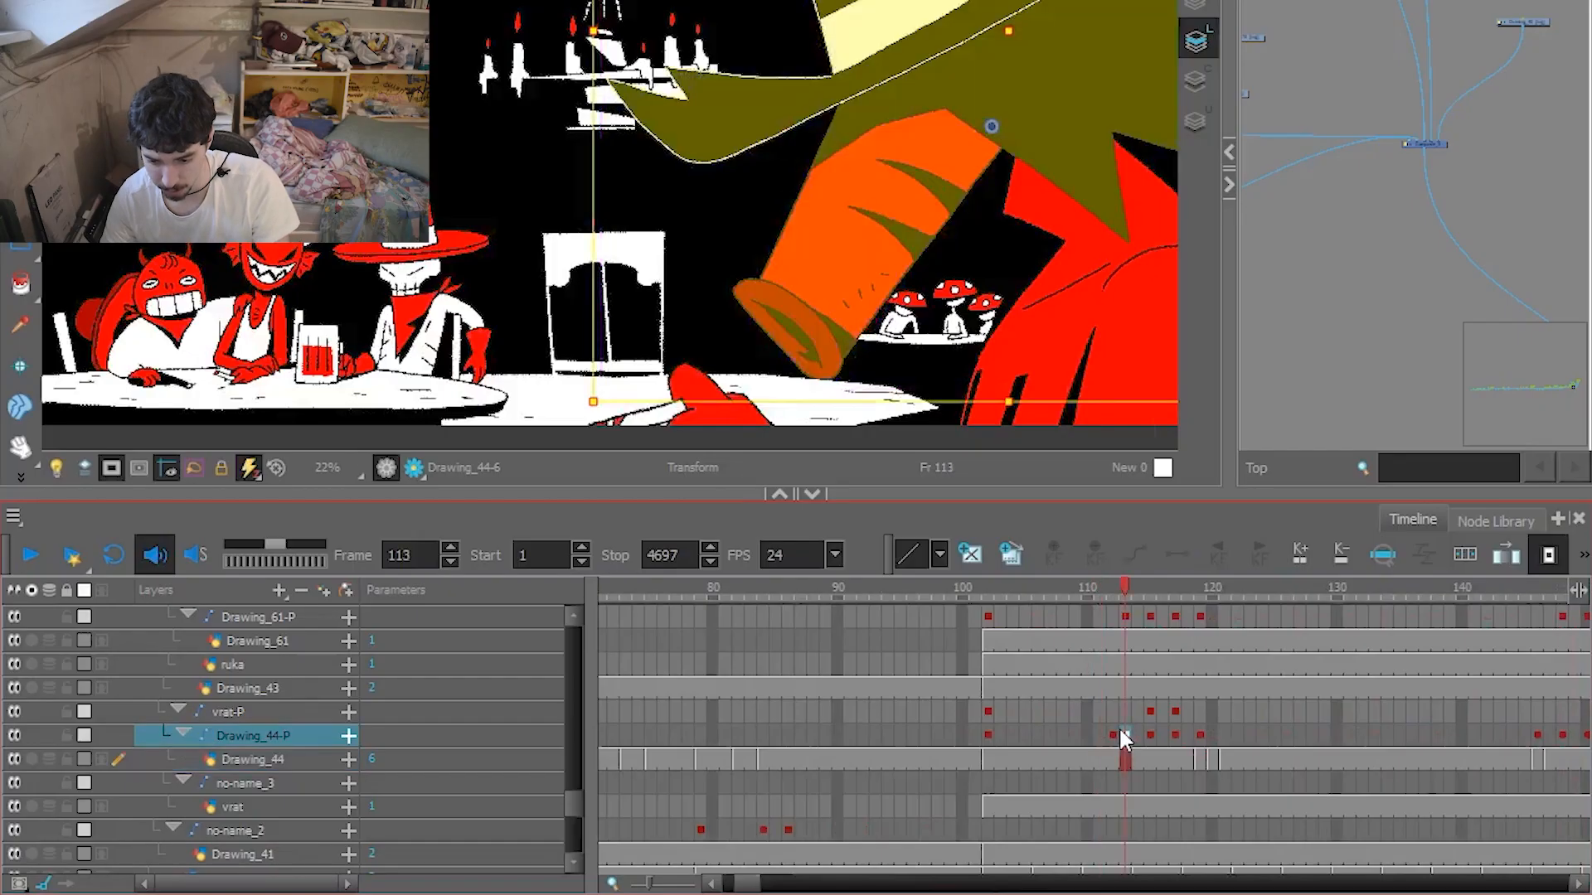
left_click(1121, 735)
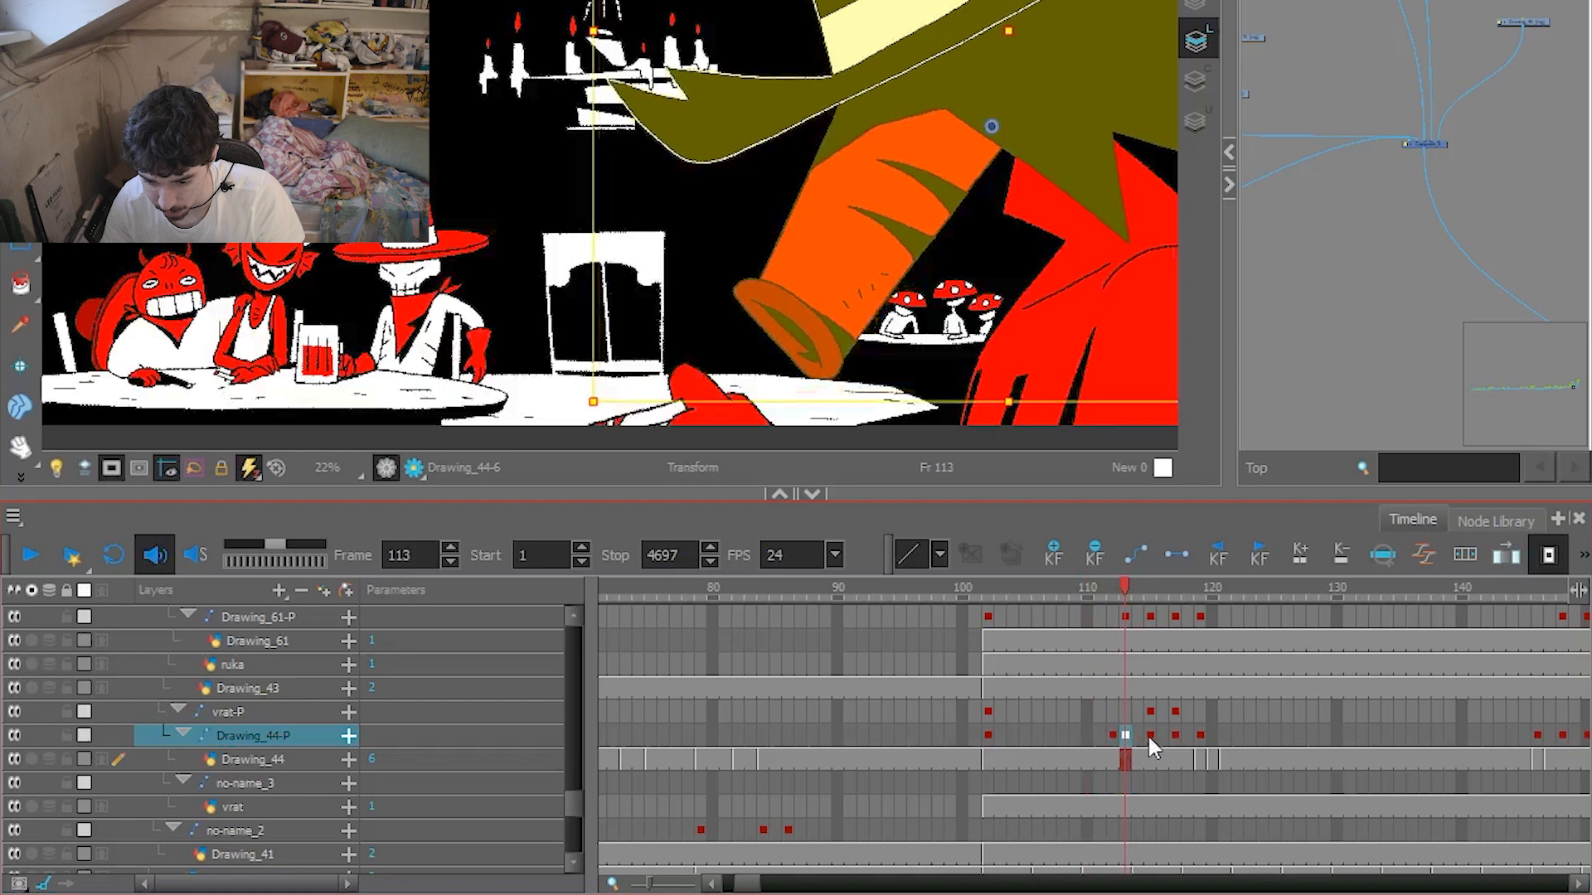
left_click(1150, 736)
left_click(1176, 736)
left_click(1199, 736)
left_click(1101, 731)
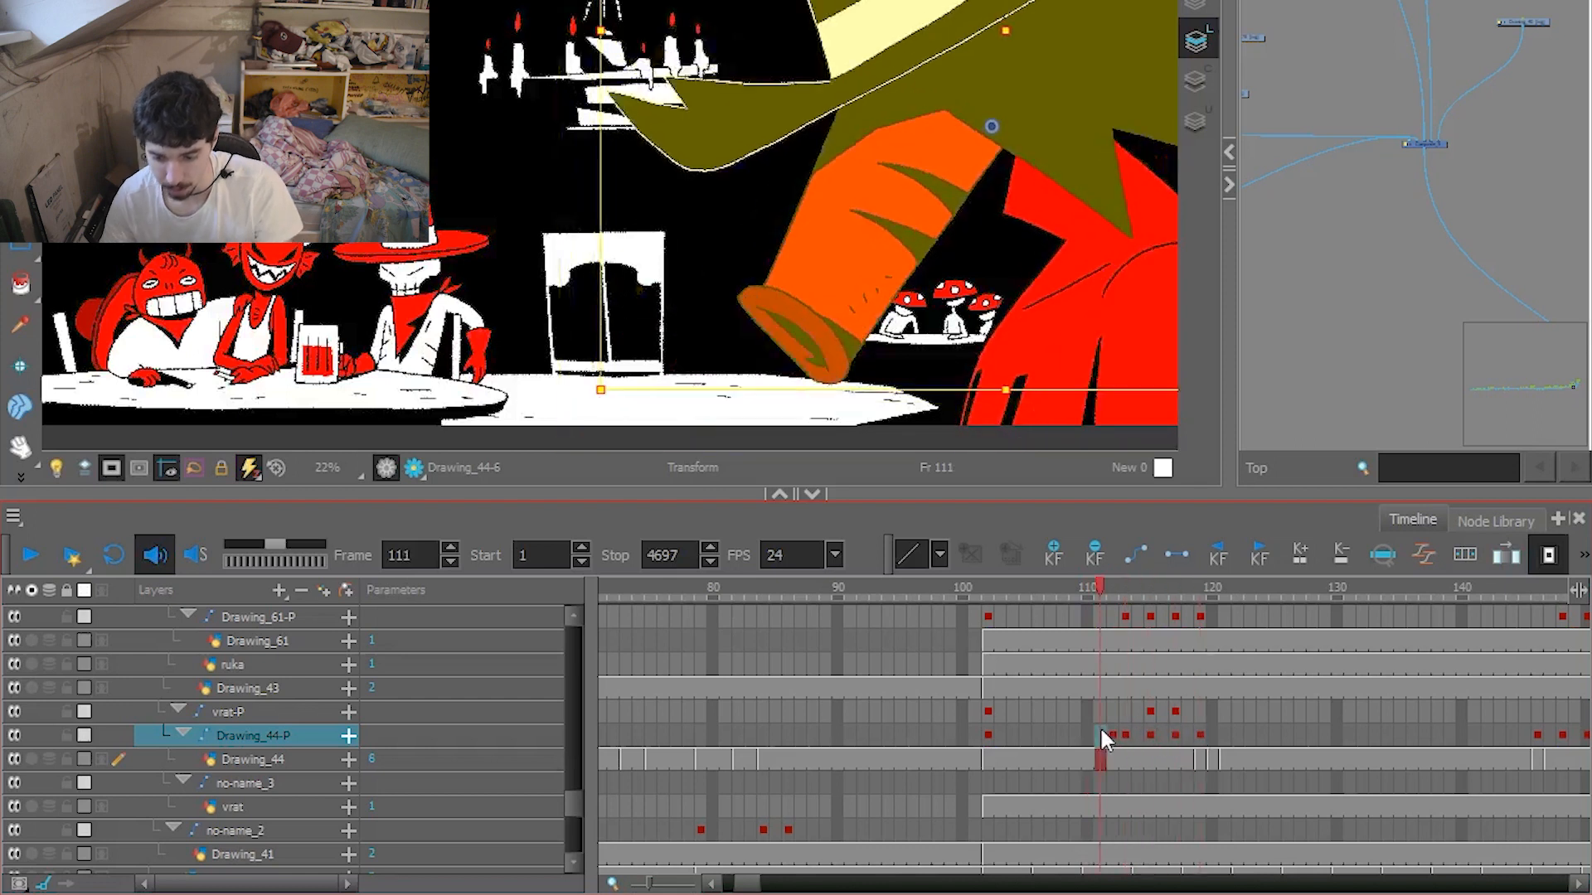
left_click(1077, 733)
Step frame by frame up to frame 119 to examine how the foreground character's arm and hand move.
mouse_move(1076, 590)
left_mouse_down()
mouse_move(982, 585)
mouse_move(1095, 605)
left_mouse_up()
key(".")
key(".")
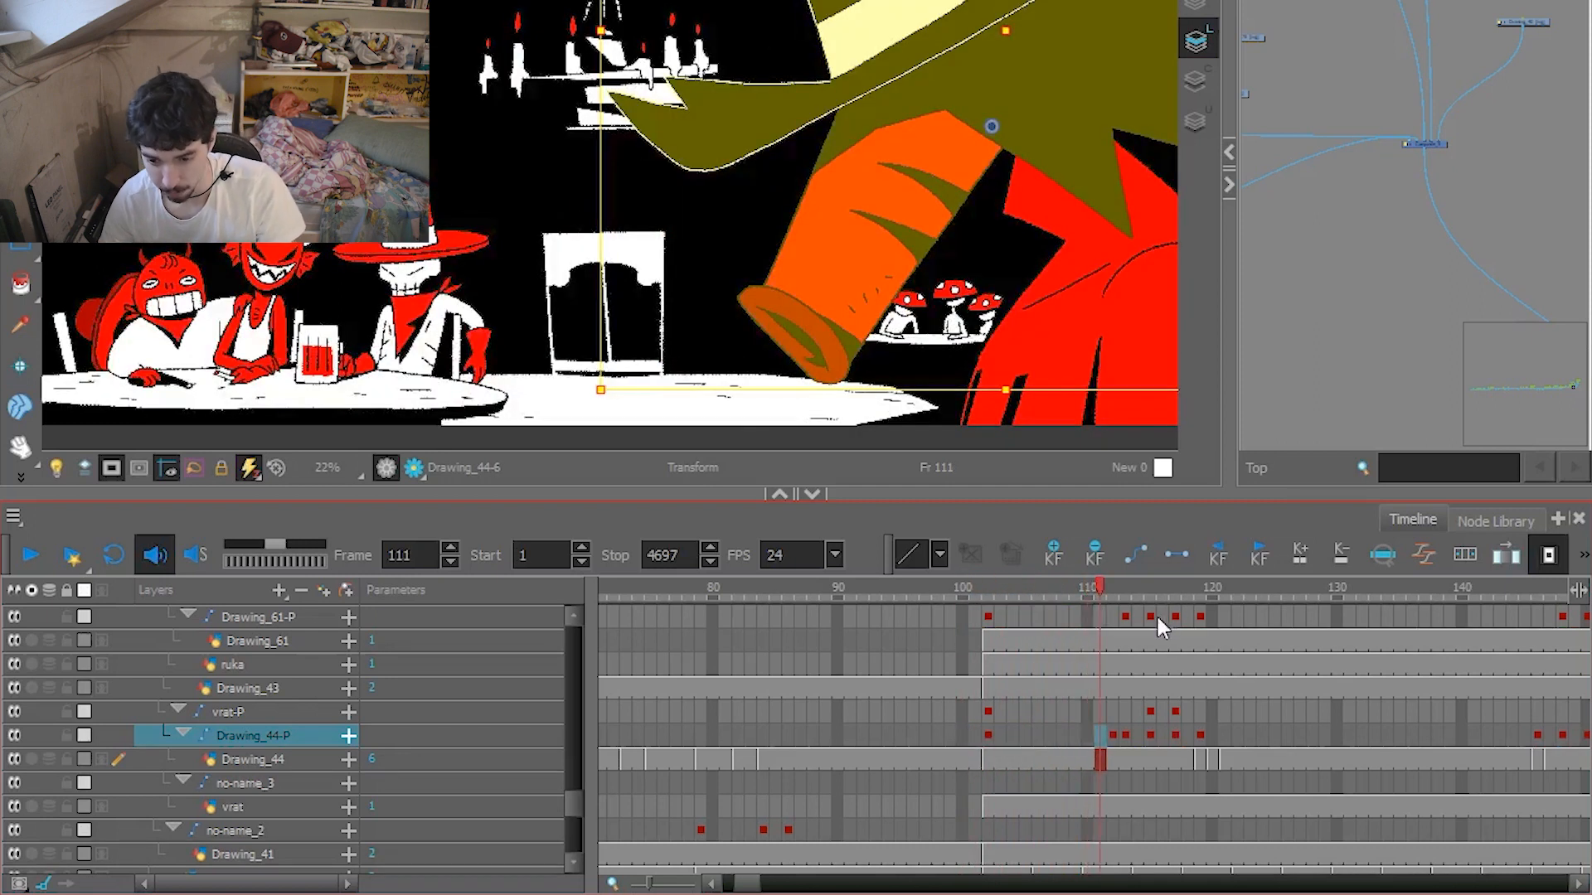
scroll(920, 269, "up", 5)
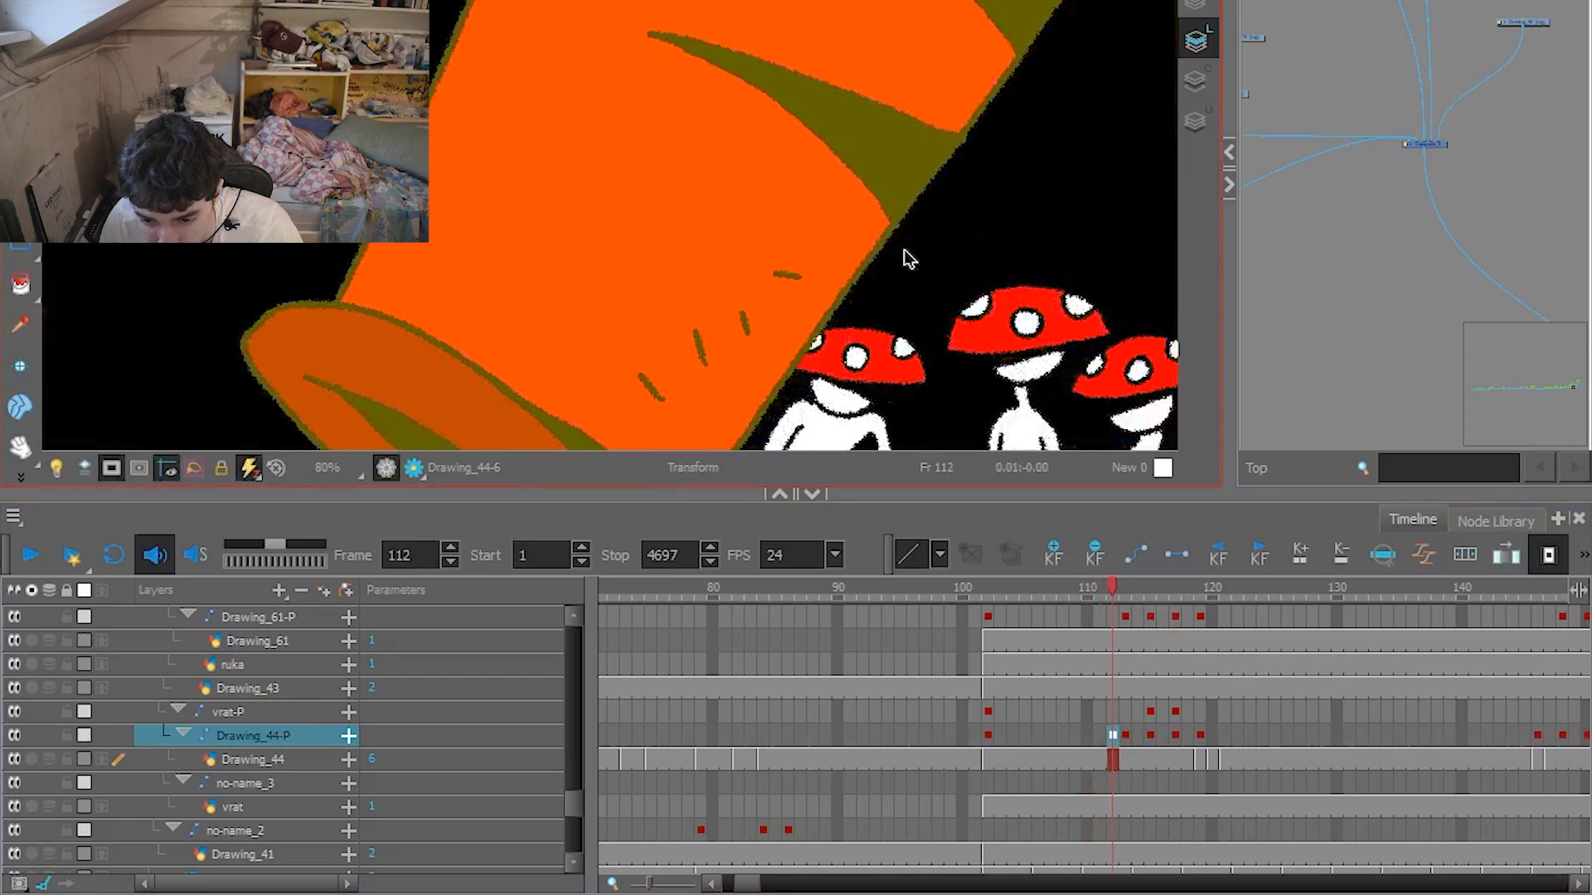
scroll(904, 257, "down", 5)
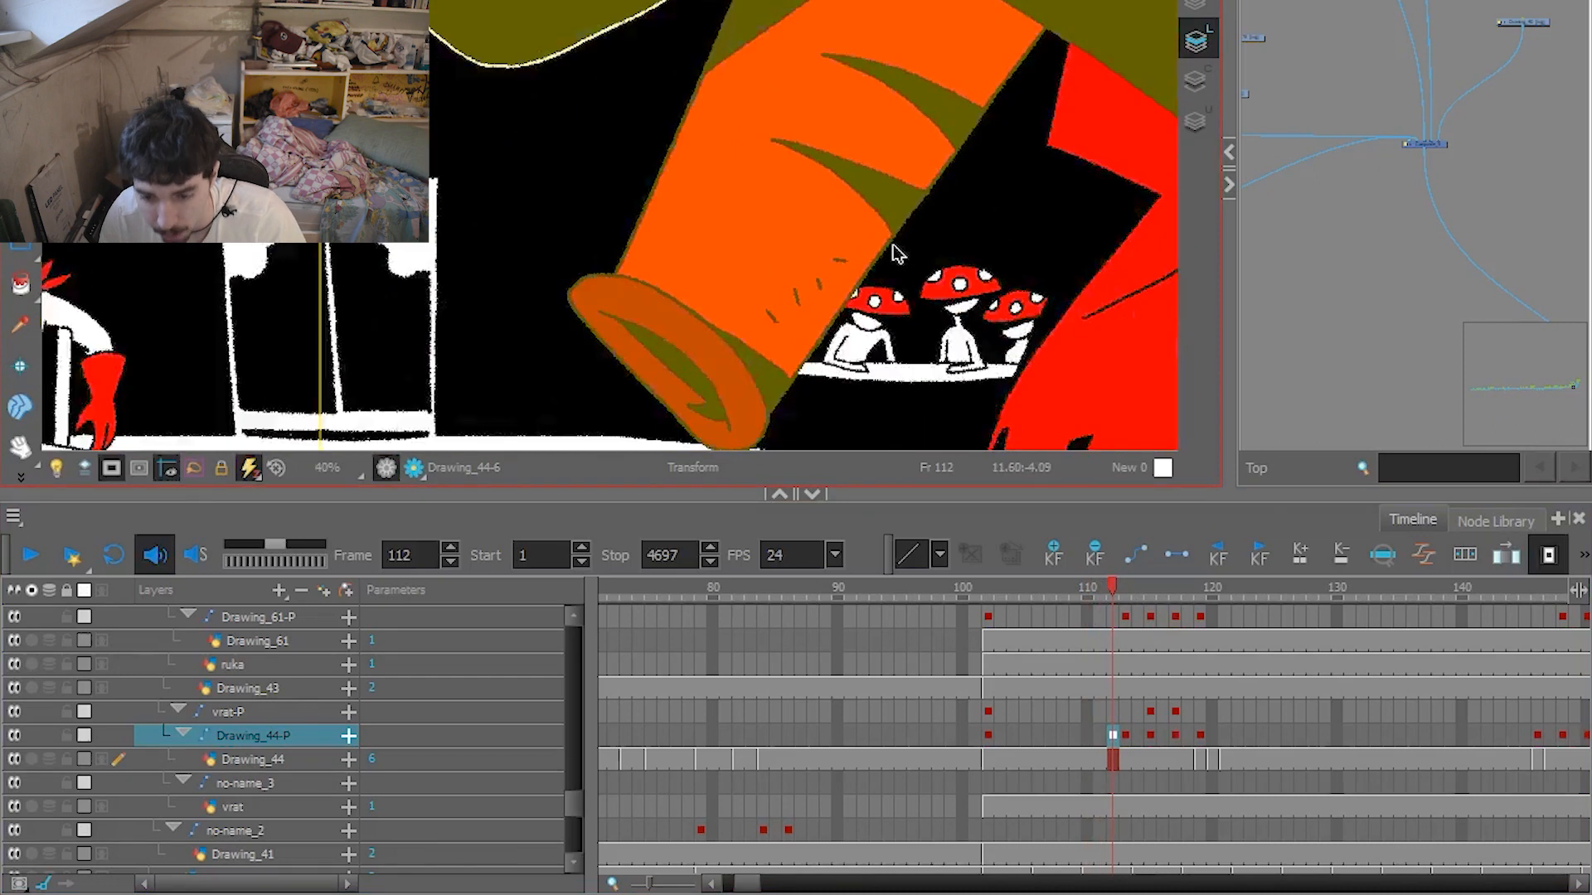
key(".")
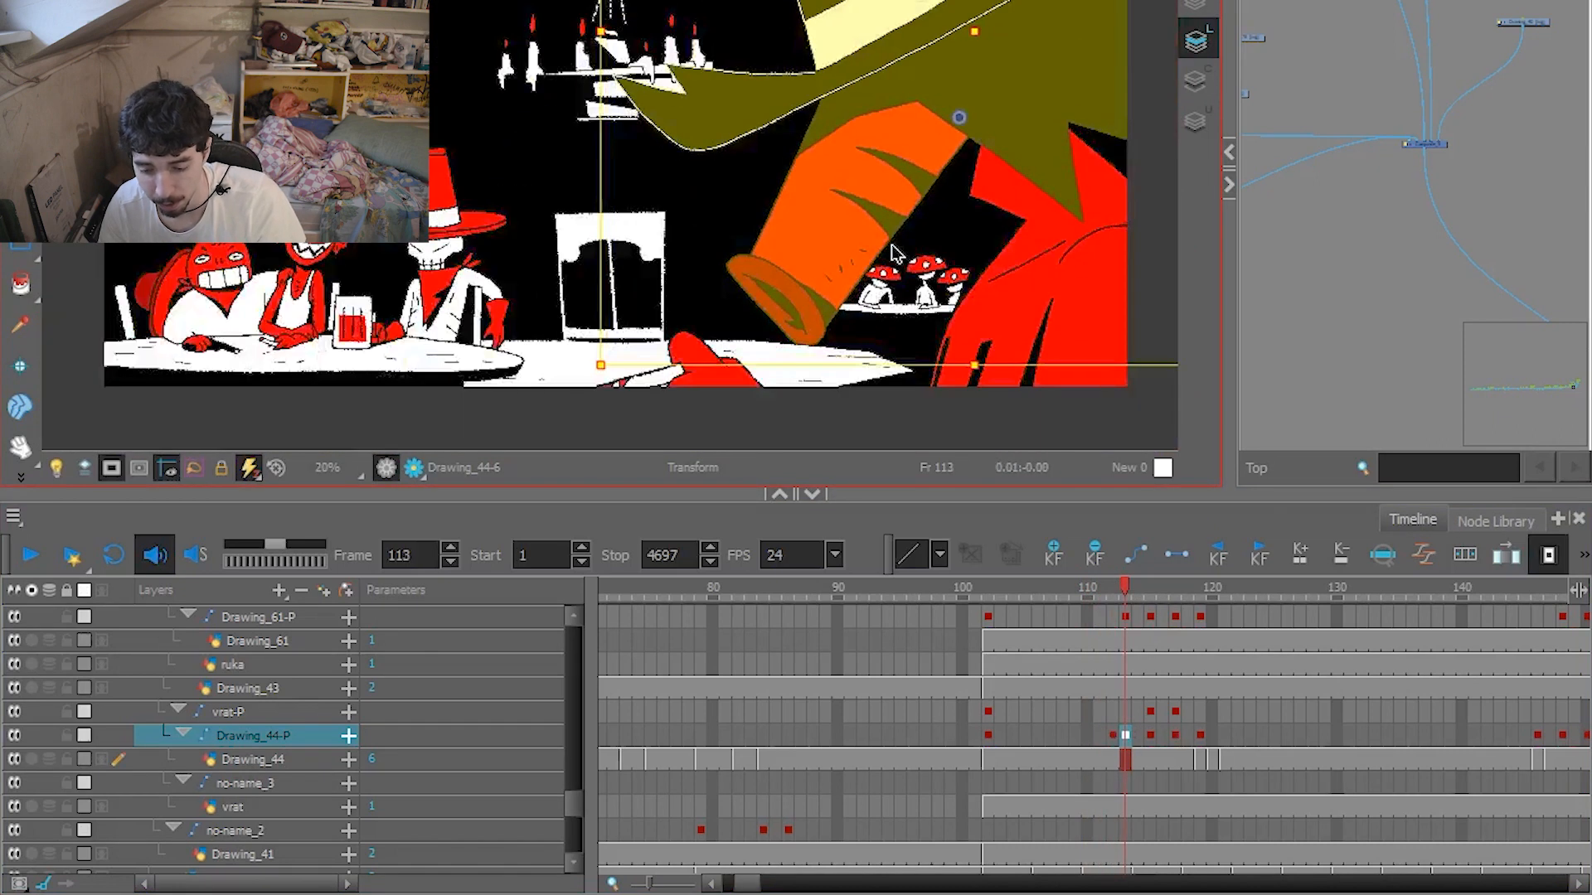
key(".")
key(".")
key(".")
key(".")
key(".")
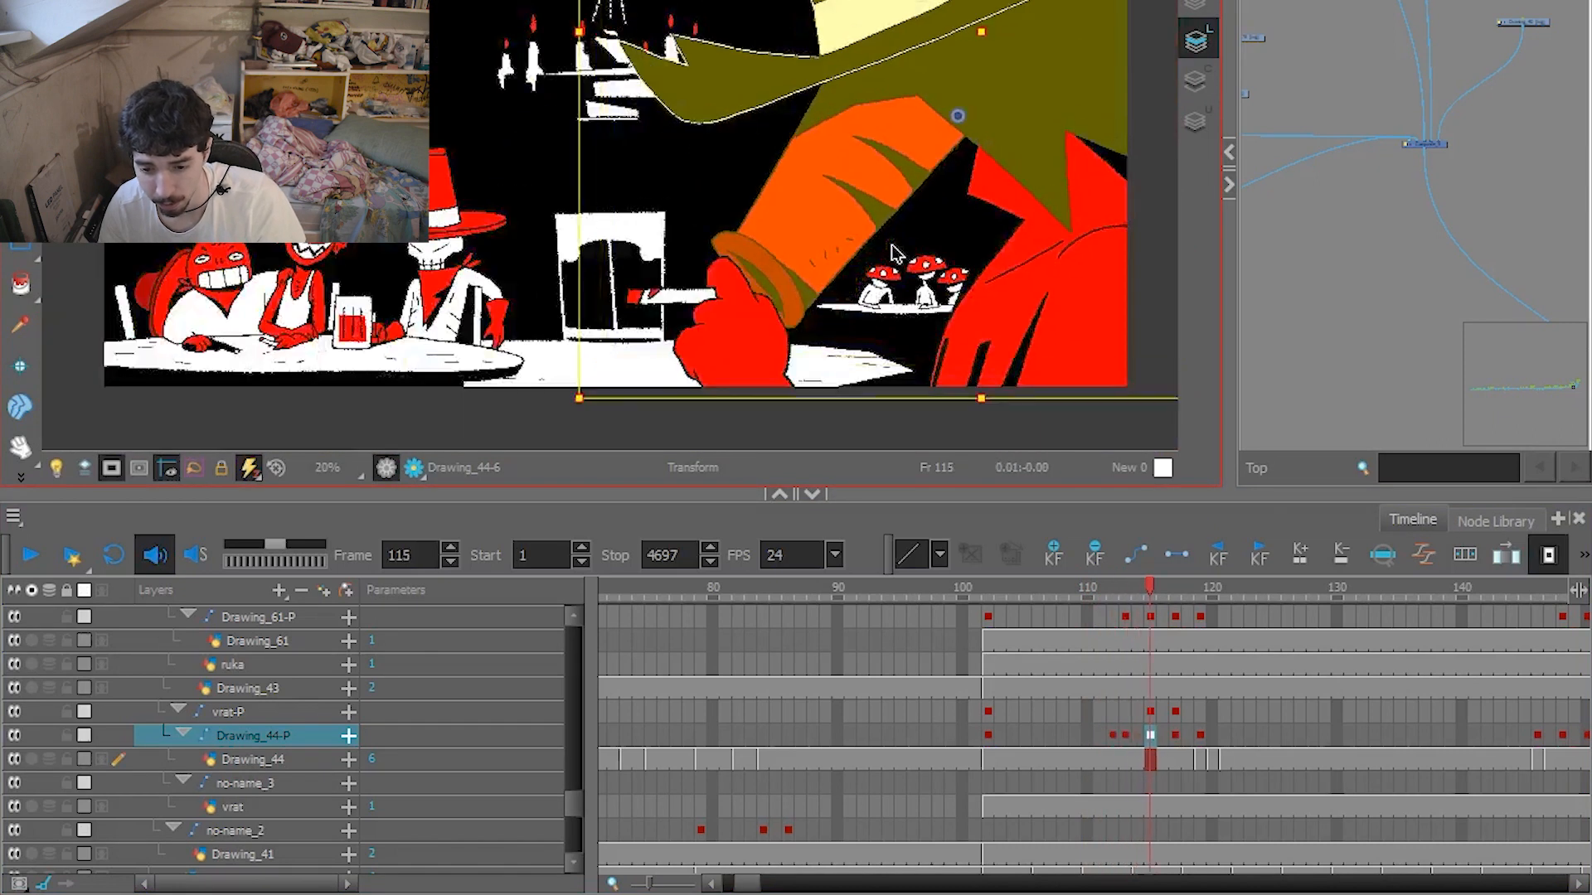
key(".")
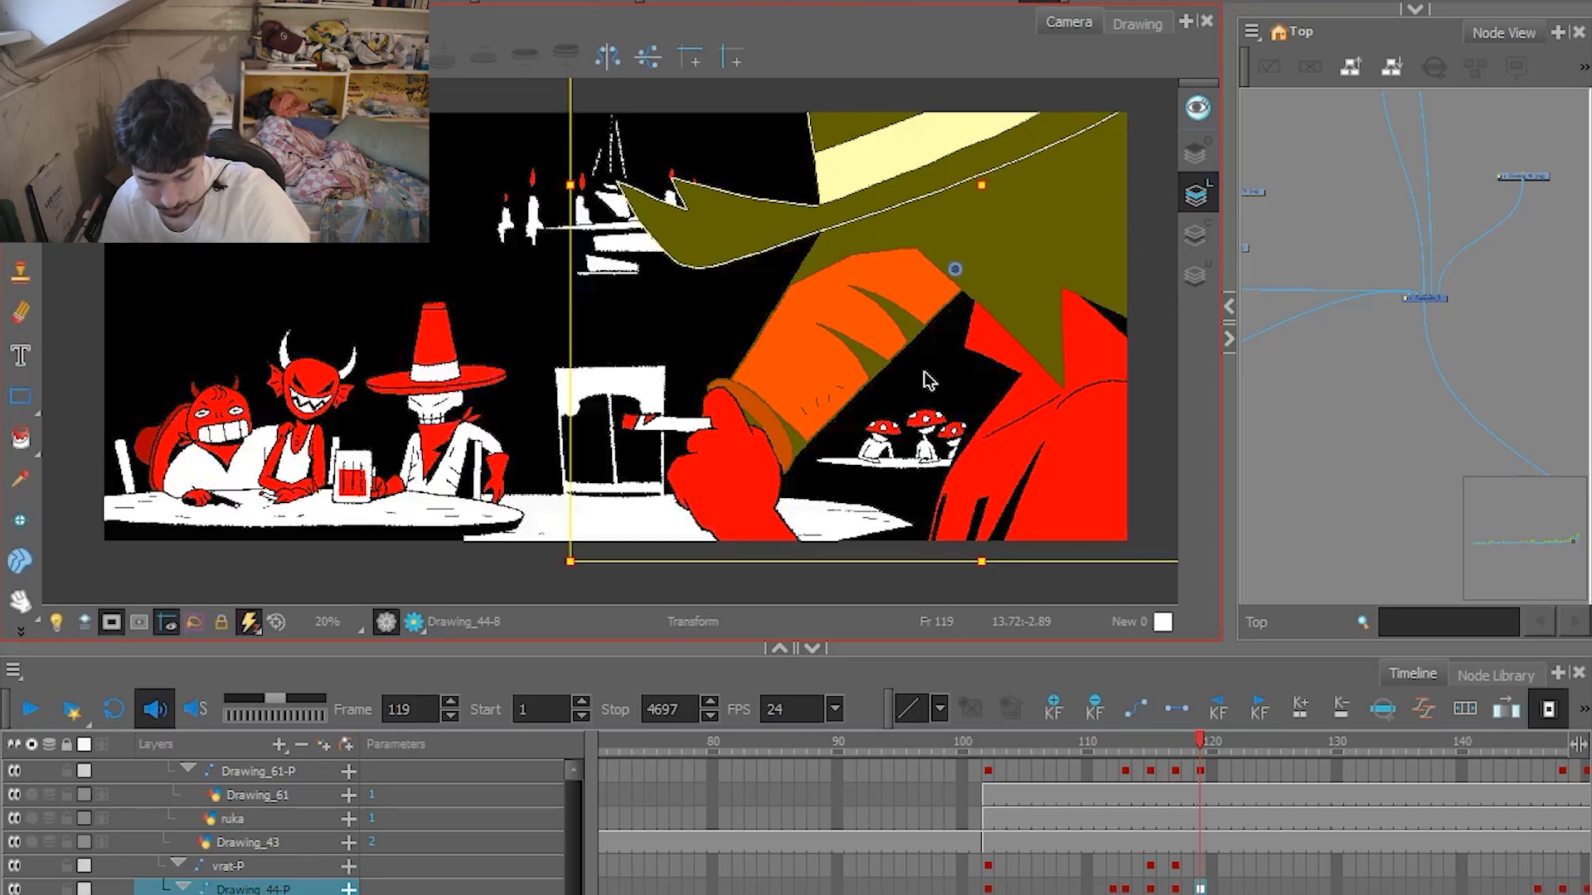
Step back to frame 112 and forward again to frame 119 to examine each pose of the foreground character's arm.
key("comma")
key("comma")
key("comma")
key("comma")
key("comma")
key("comma")
key("comma")
key("comma")
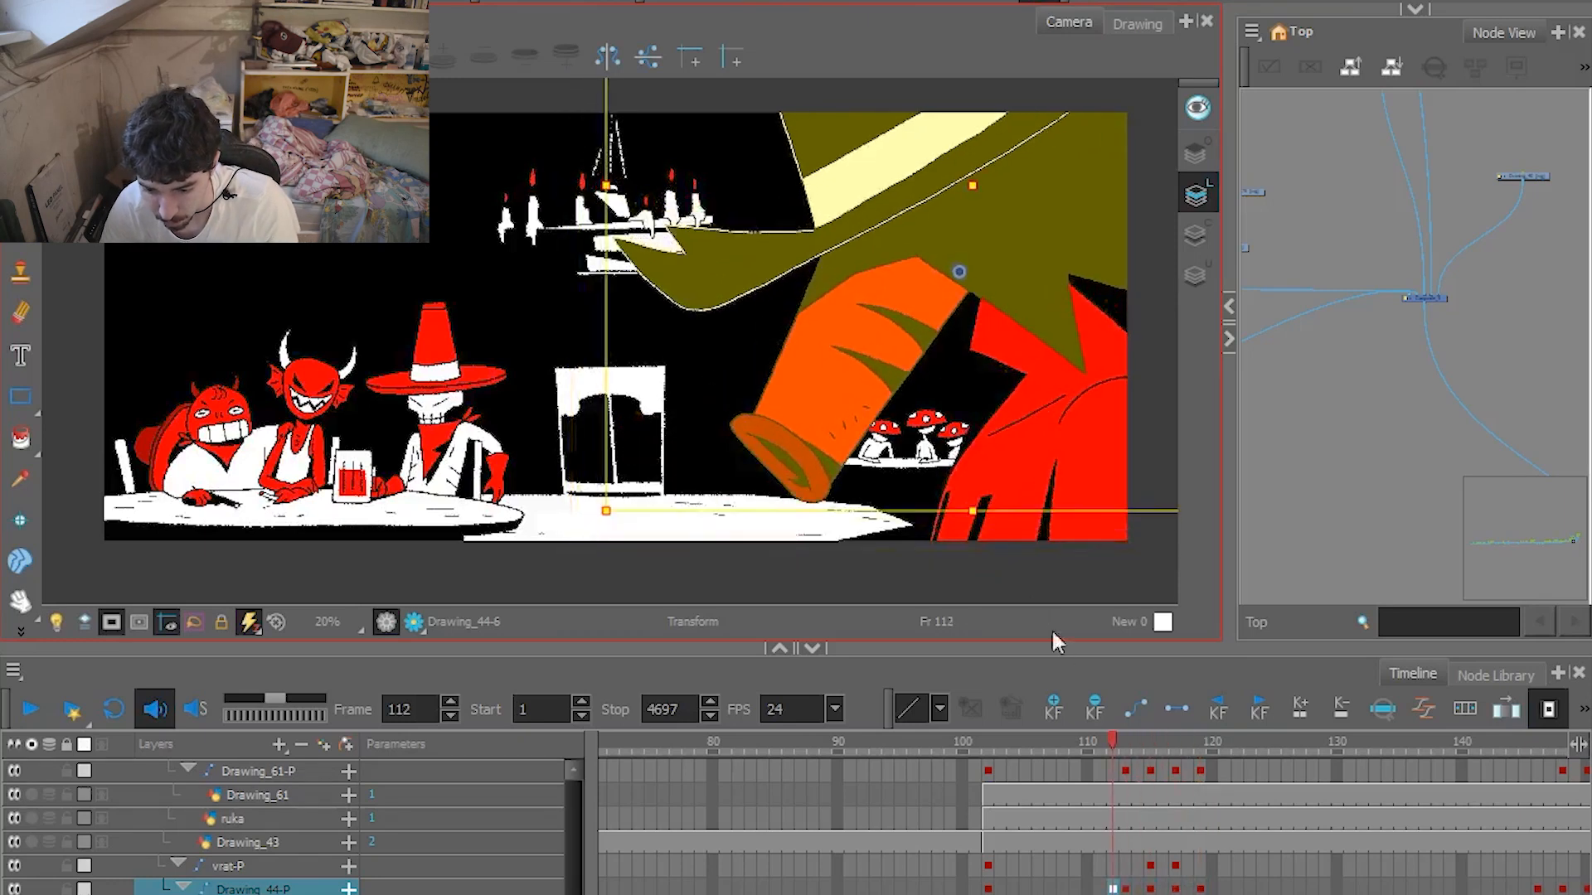
key("period")
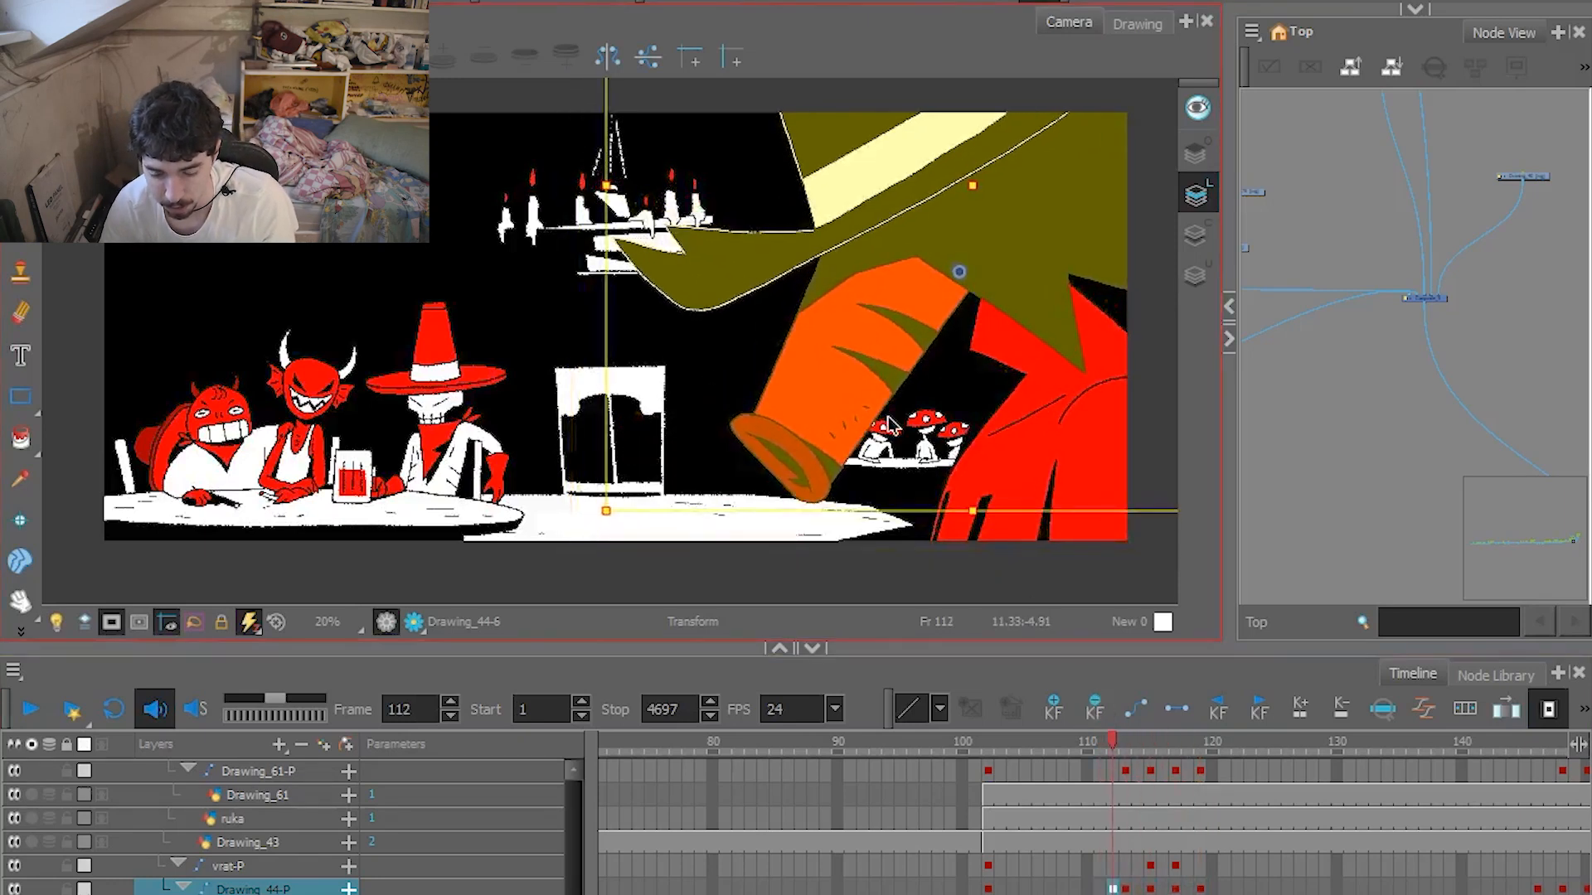
key("period")
key("period")
key("period")
key("period")
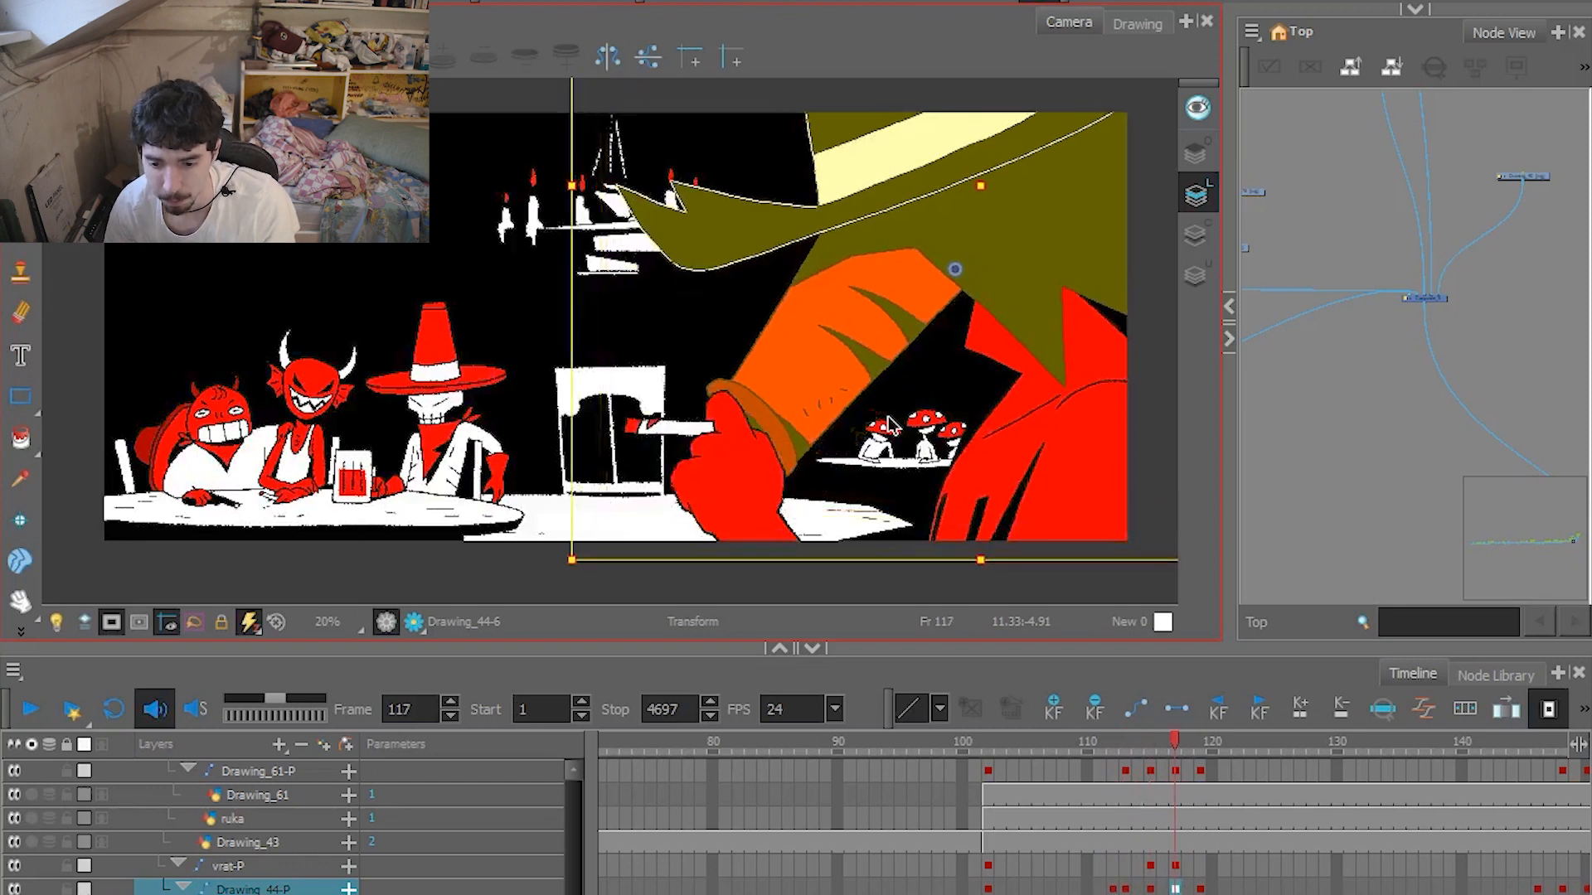
key("period")
key("period")
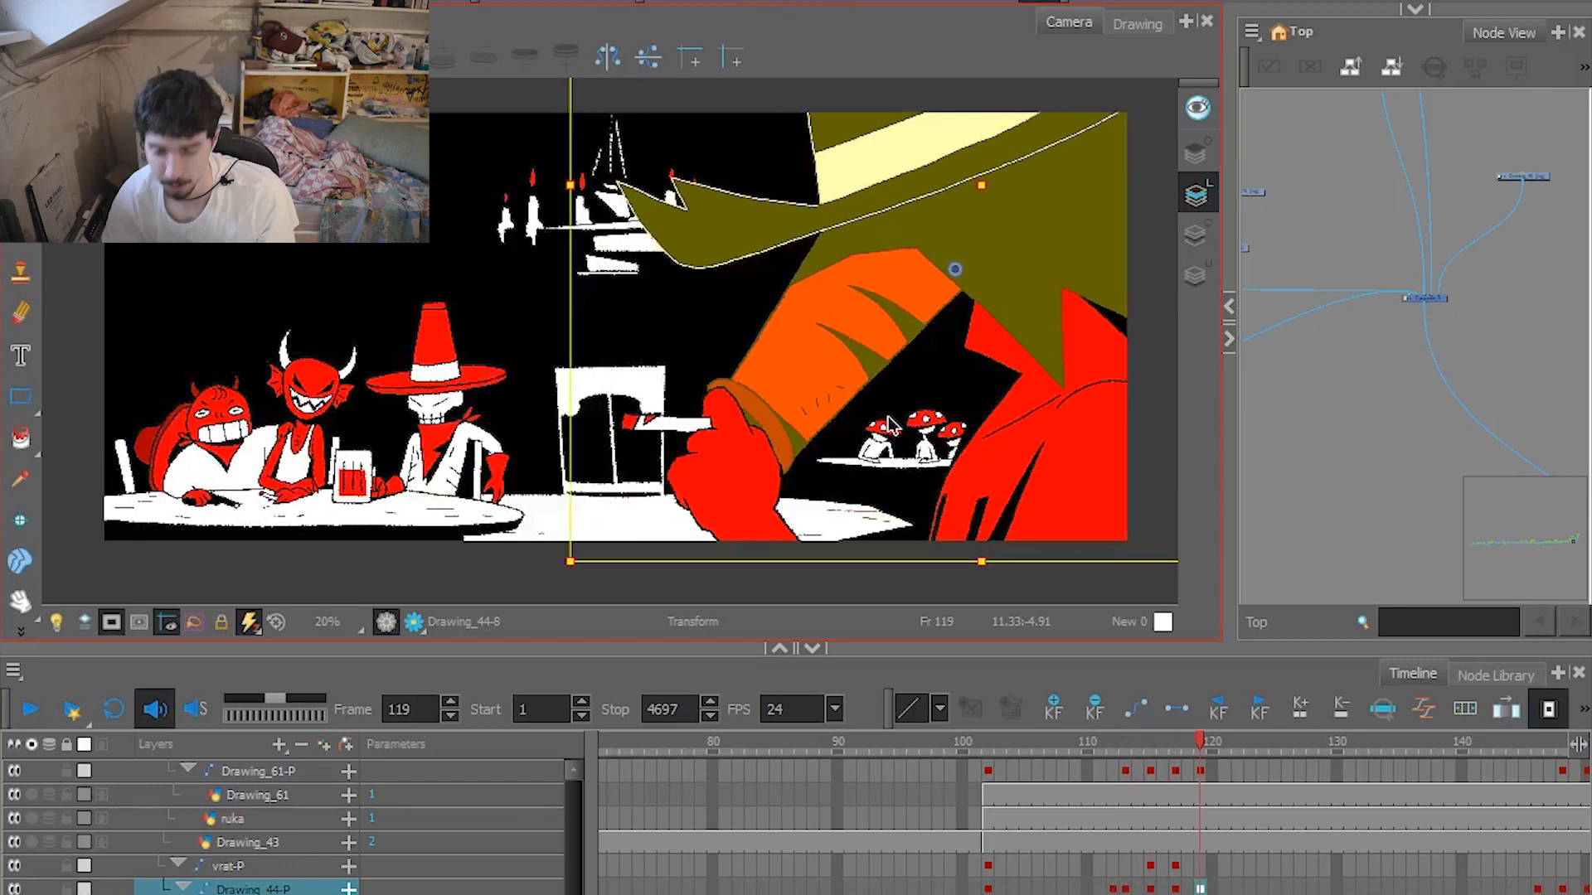
Play the interior shot from around frame 103 through to frame 144 to watch the arm's movement at full speed.
key("comma")
key("comma")
key("comma")
key("comma")
key("comma")
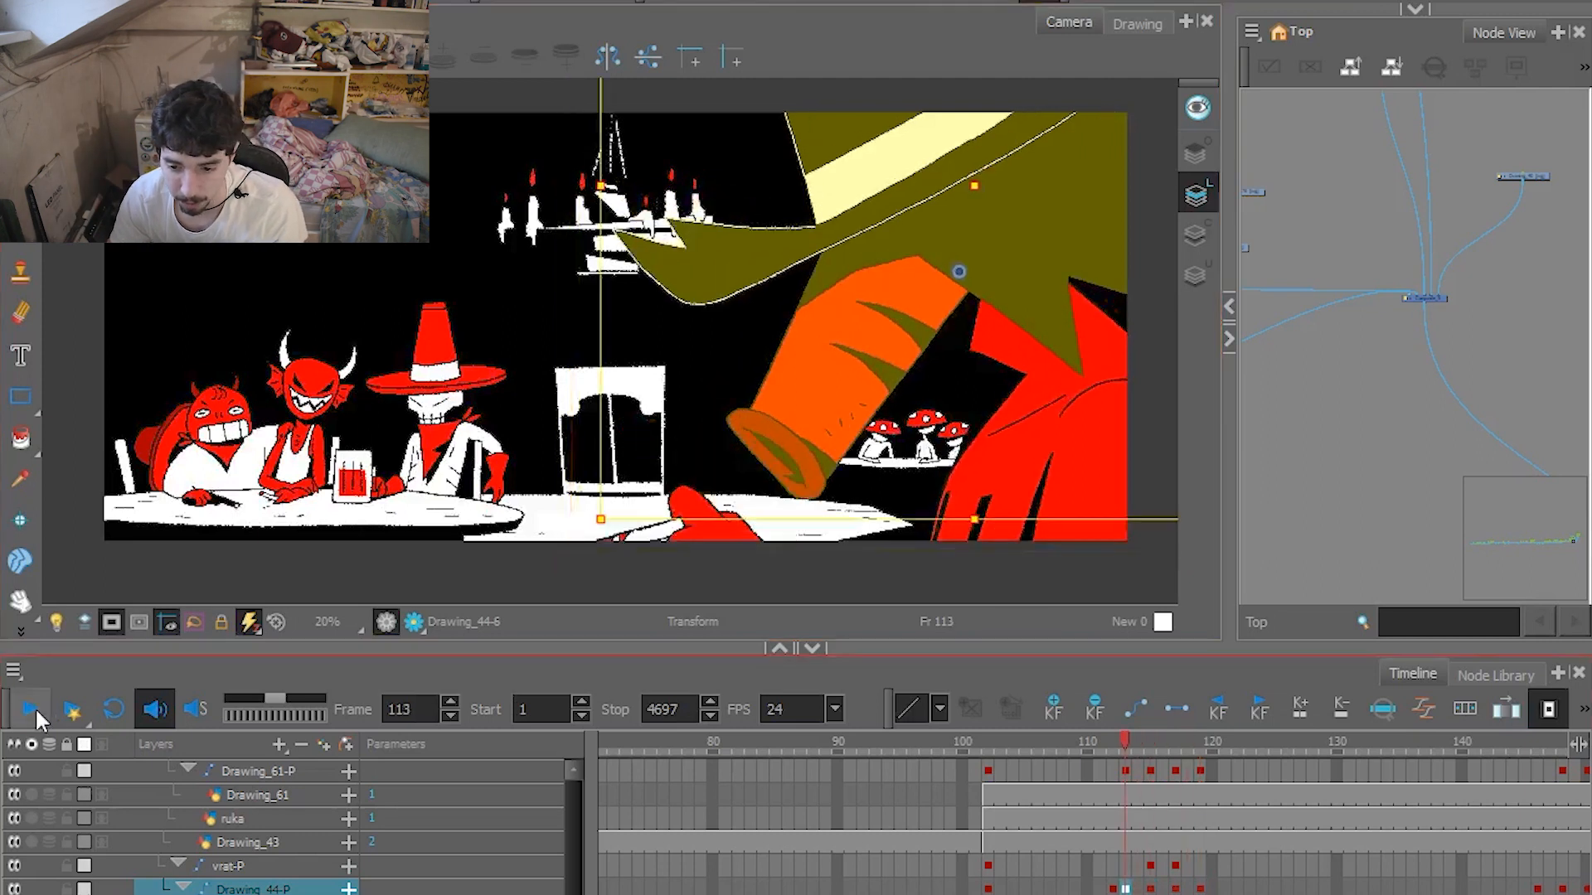
key("comma")
key("comma")
key("comma")
key("comma")
key("comma")
key("comma")
key("comma")
key("comma")
key("comma")
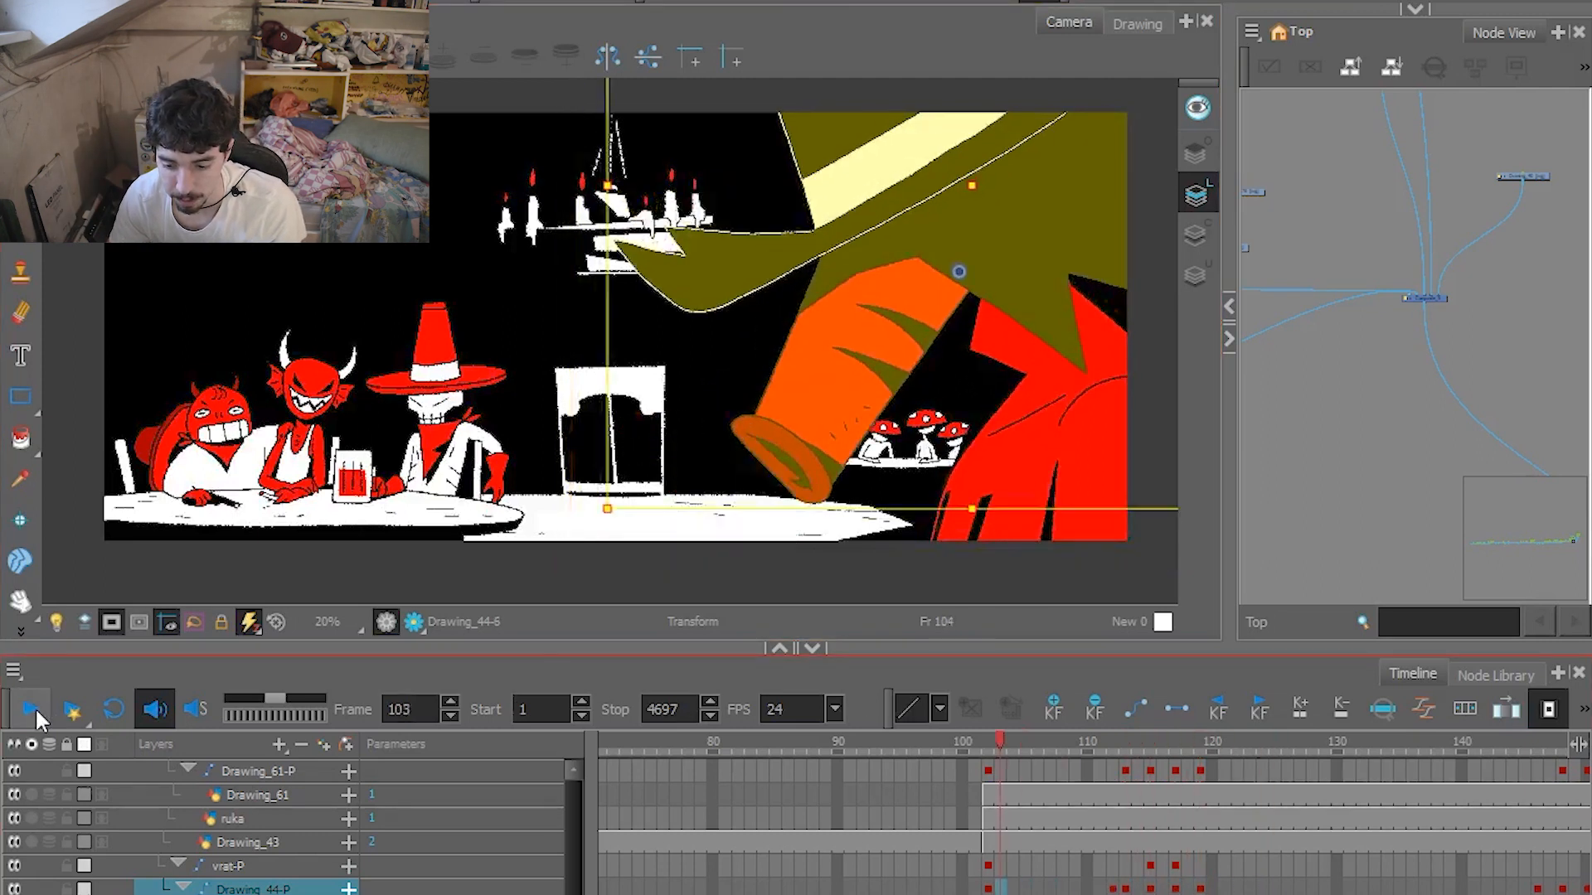
left_click(35, 706)
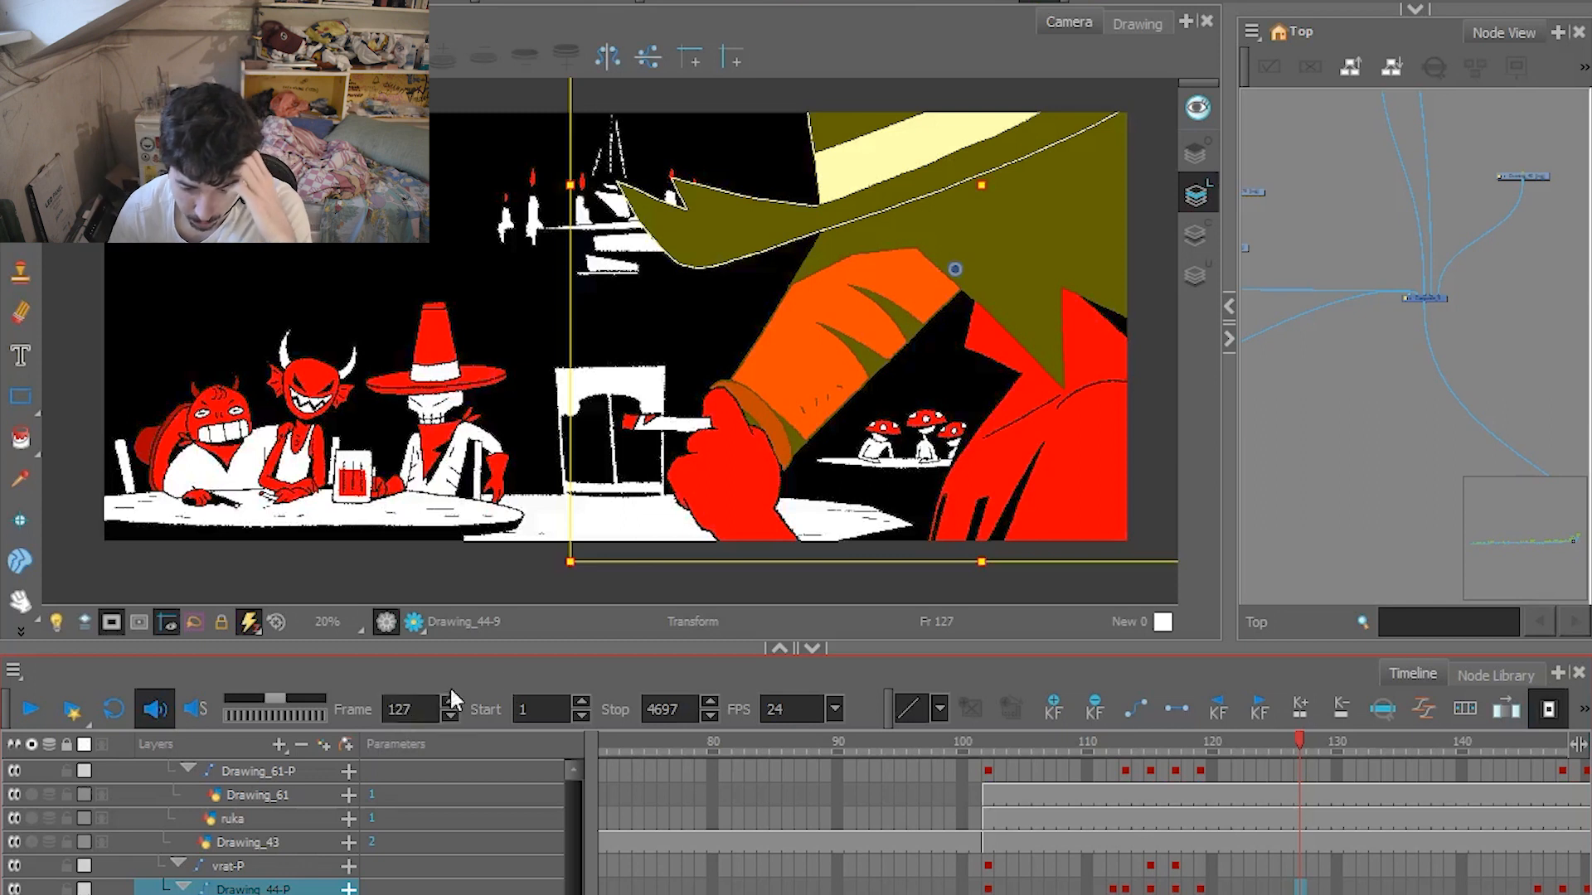
left_click(28, 711)
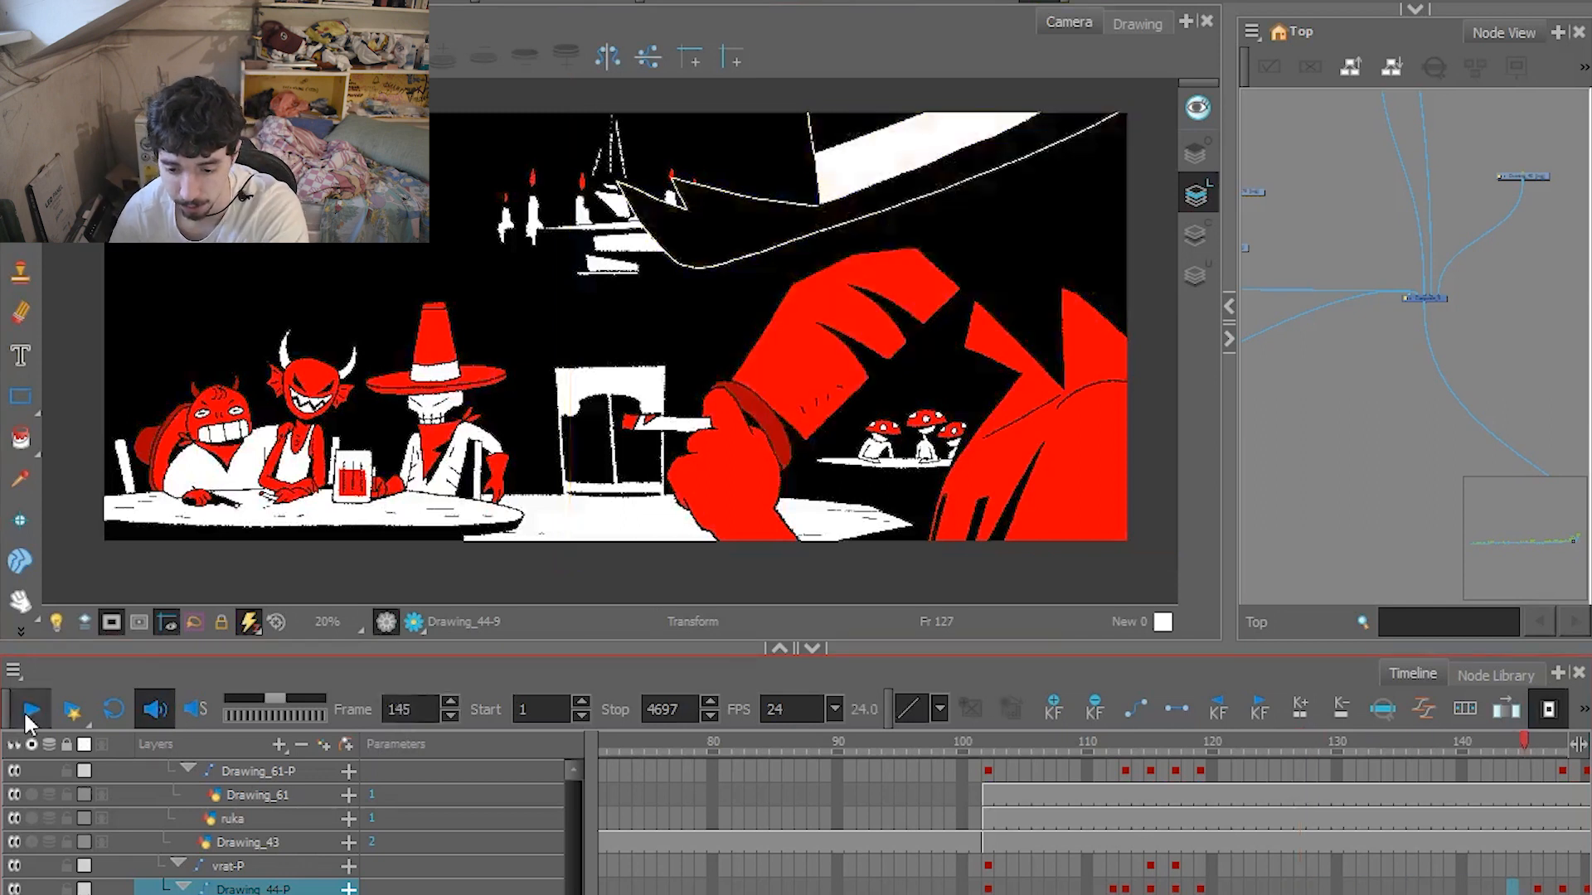
left_click(29, 712)
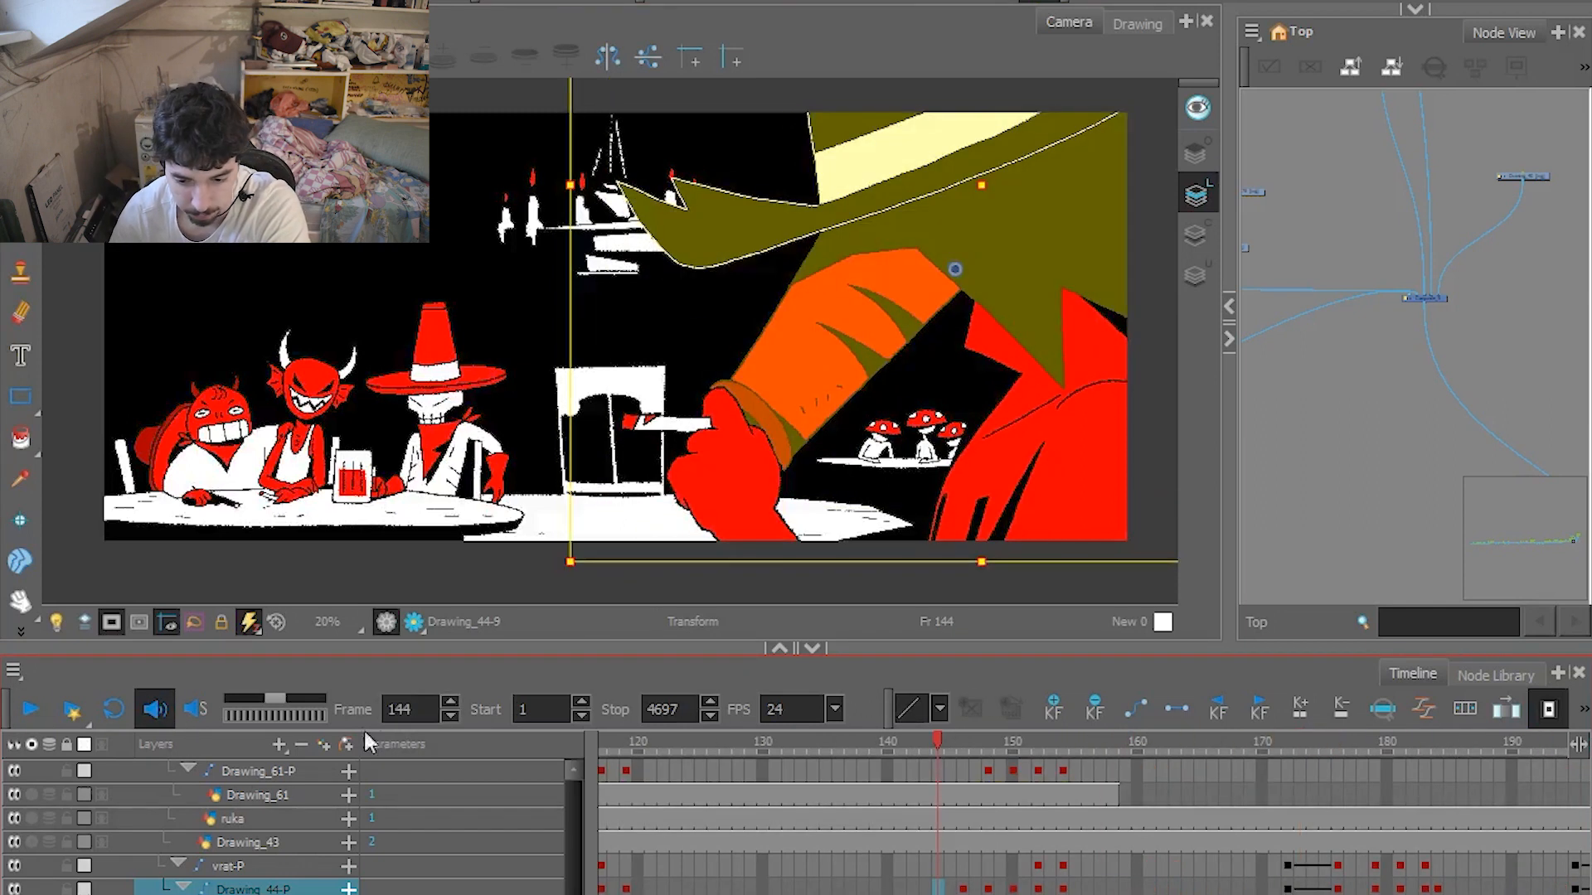
Select the foreground character's hand drawing and step back and forth through its keyframes around frames 148 to 150.
left_click(736, 530)
left_click_drag(943, 737, 997, 746)
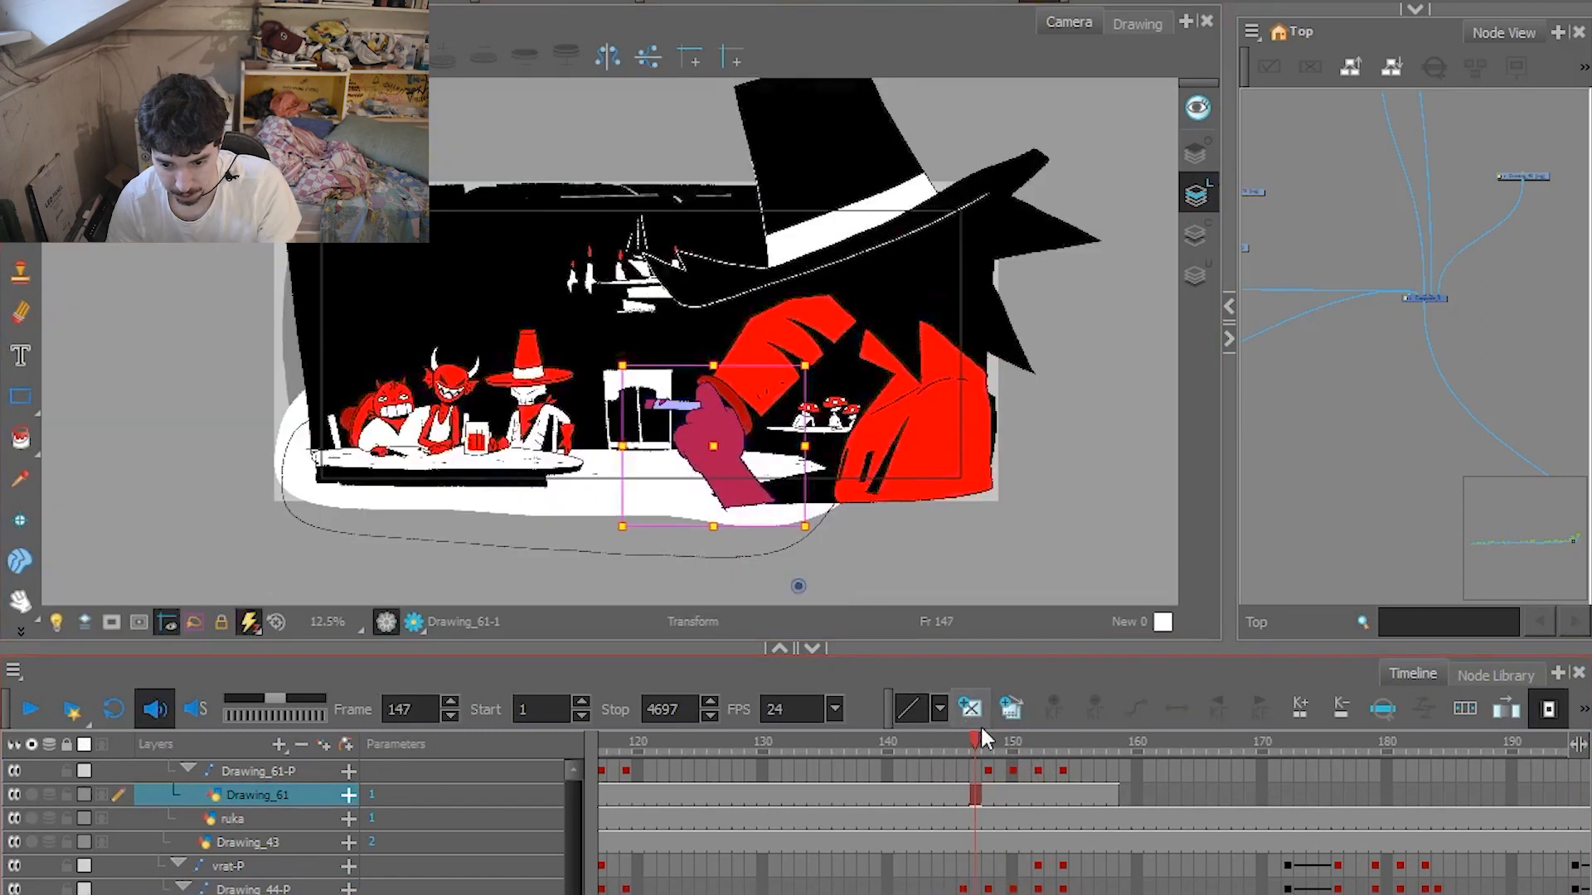
key("period")
key("period")
key("period")
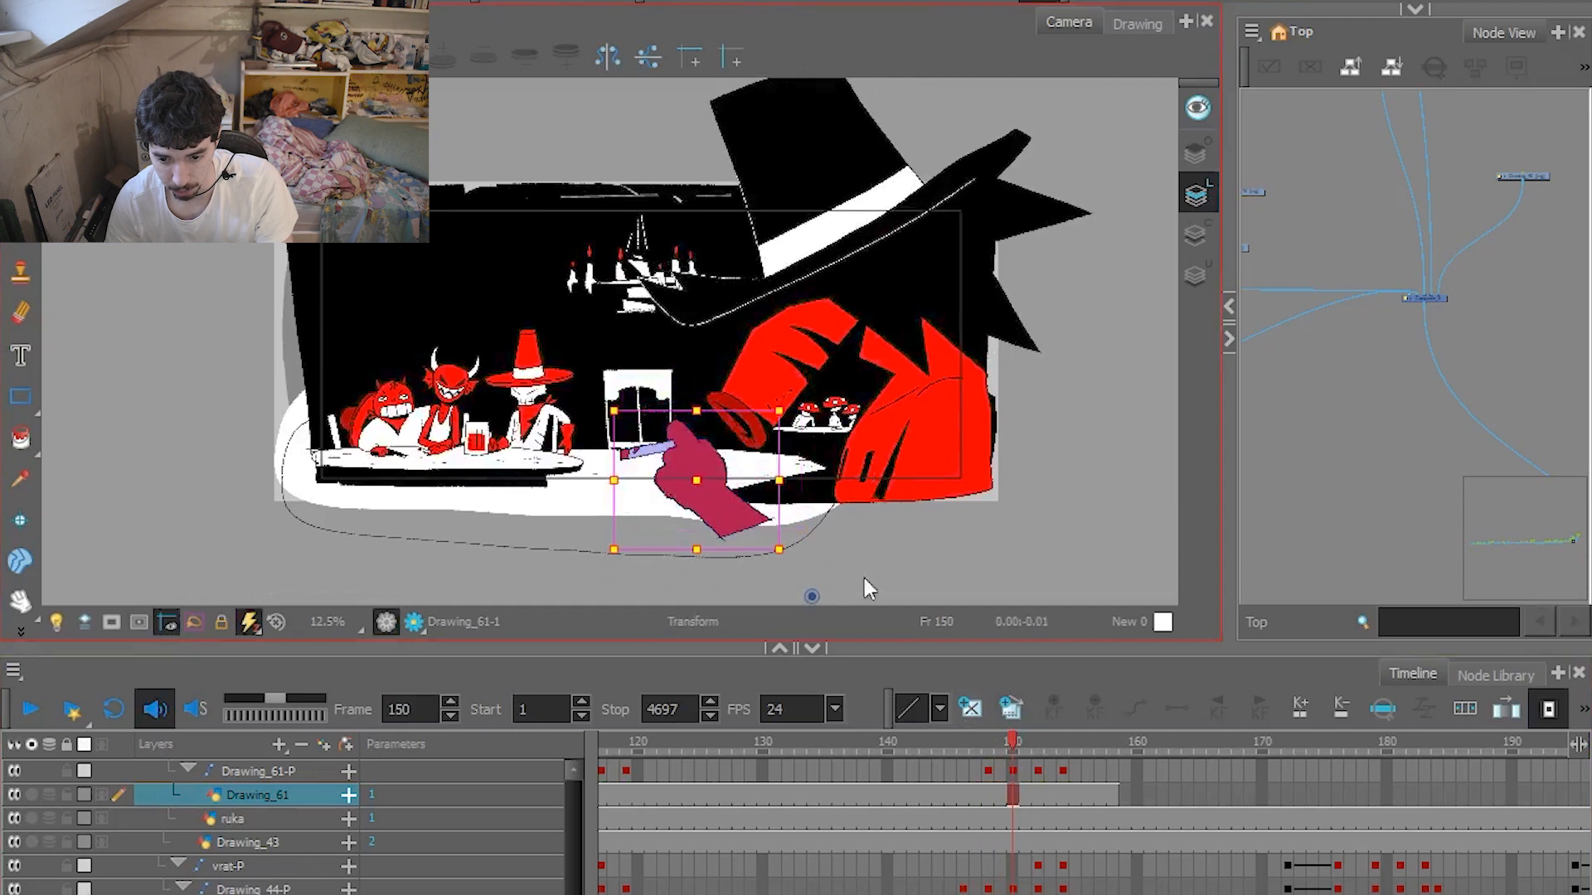
key("period")
key("period")
key("comma")
key("comma")
key("comma")
key("comma")
key("comma")
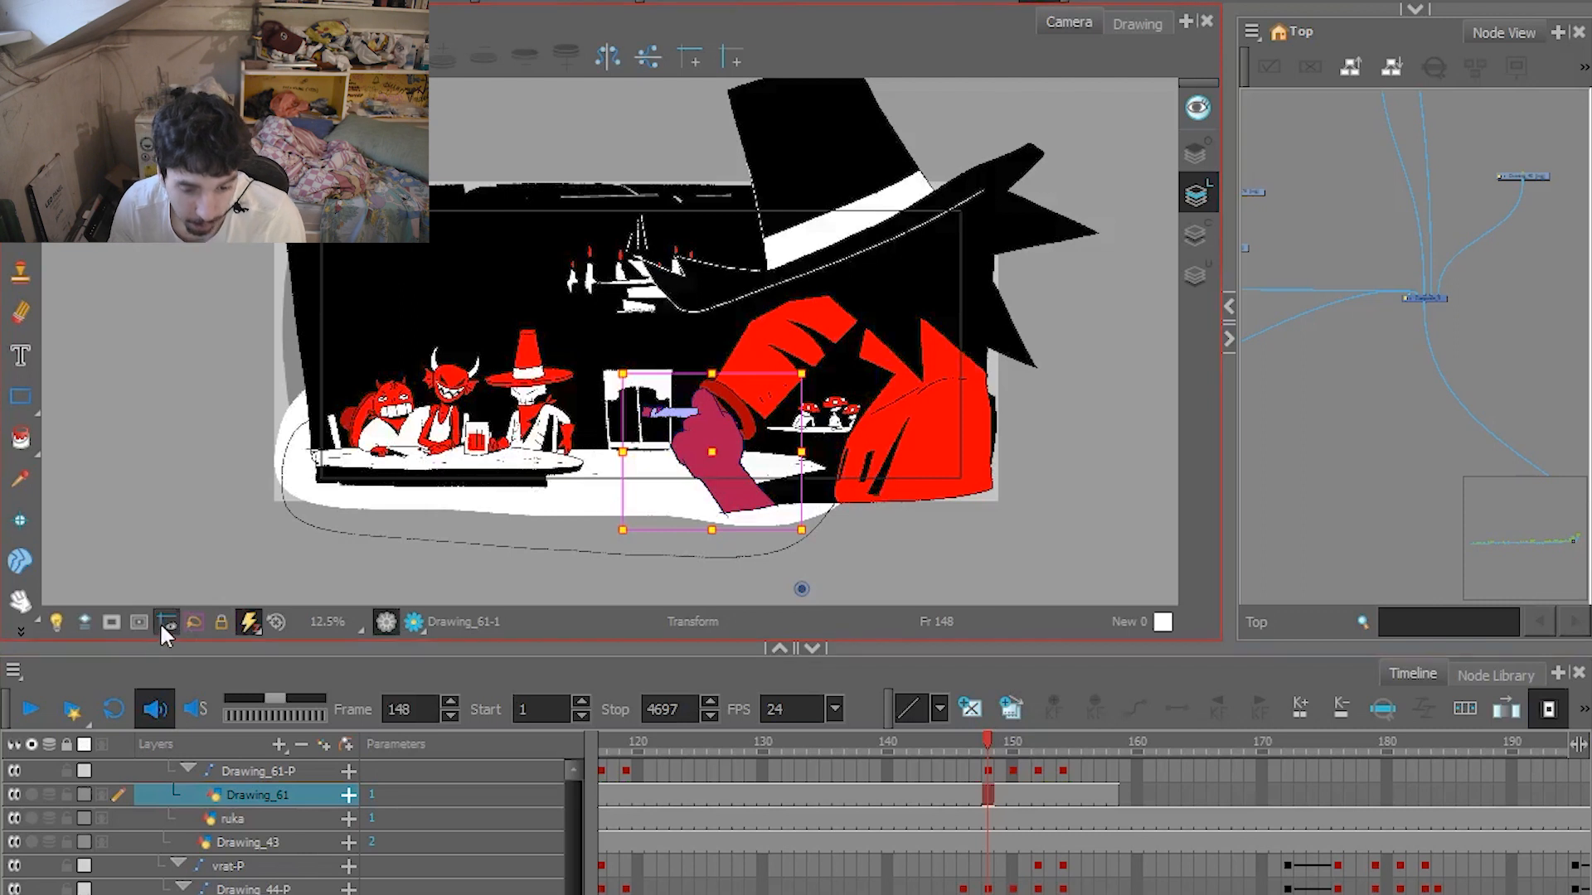
Mask the area outside the camera frame and play the following shots, then go back to frame 254.
left_click(111, 620)
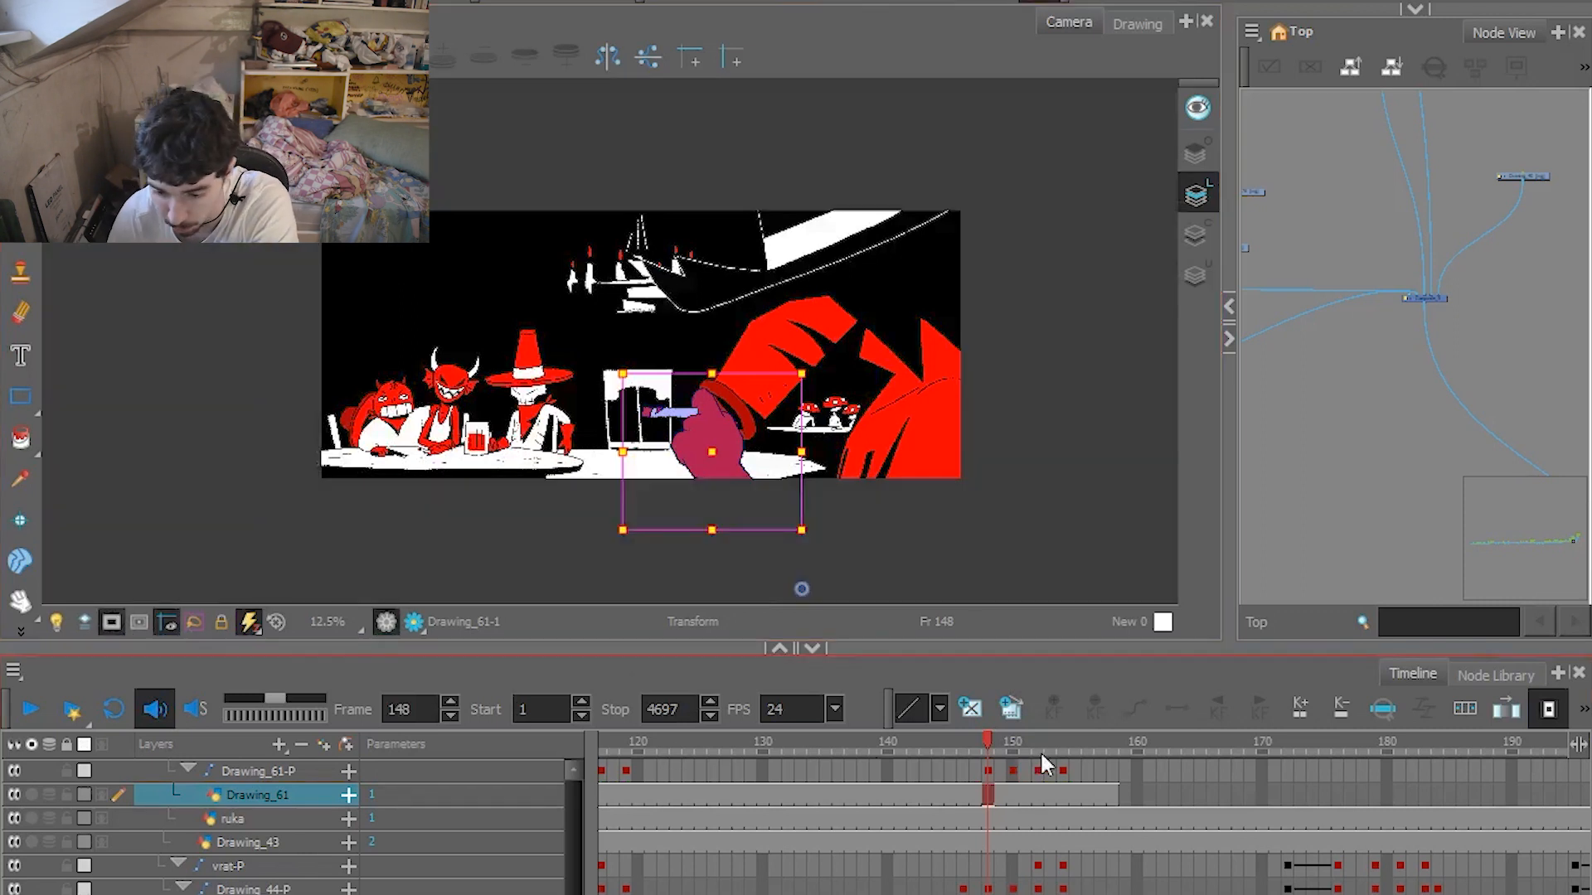
left_click(35, 708)
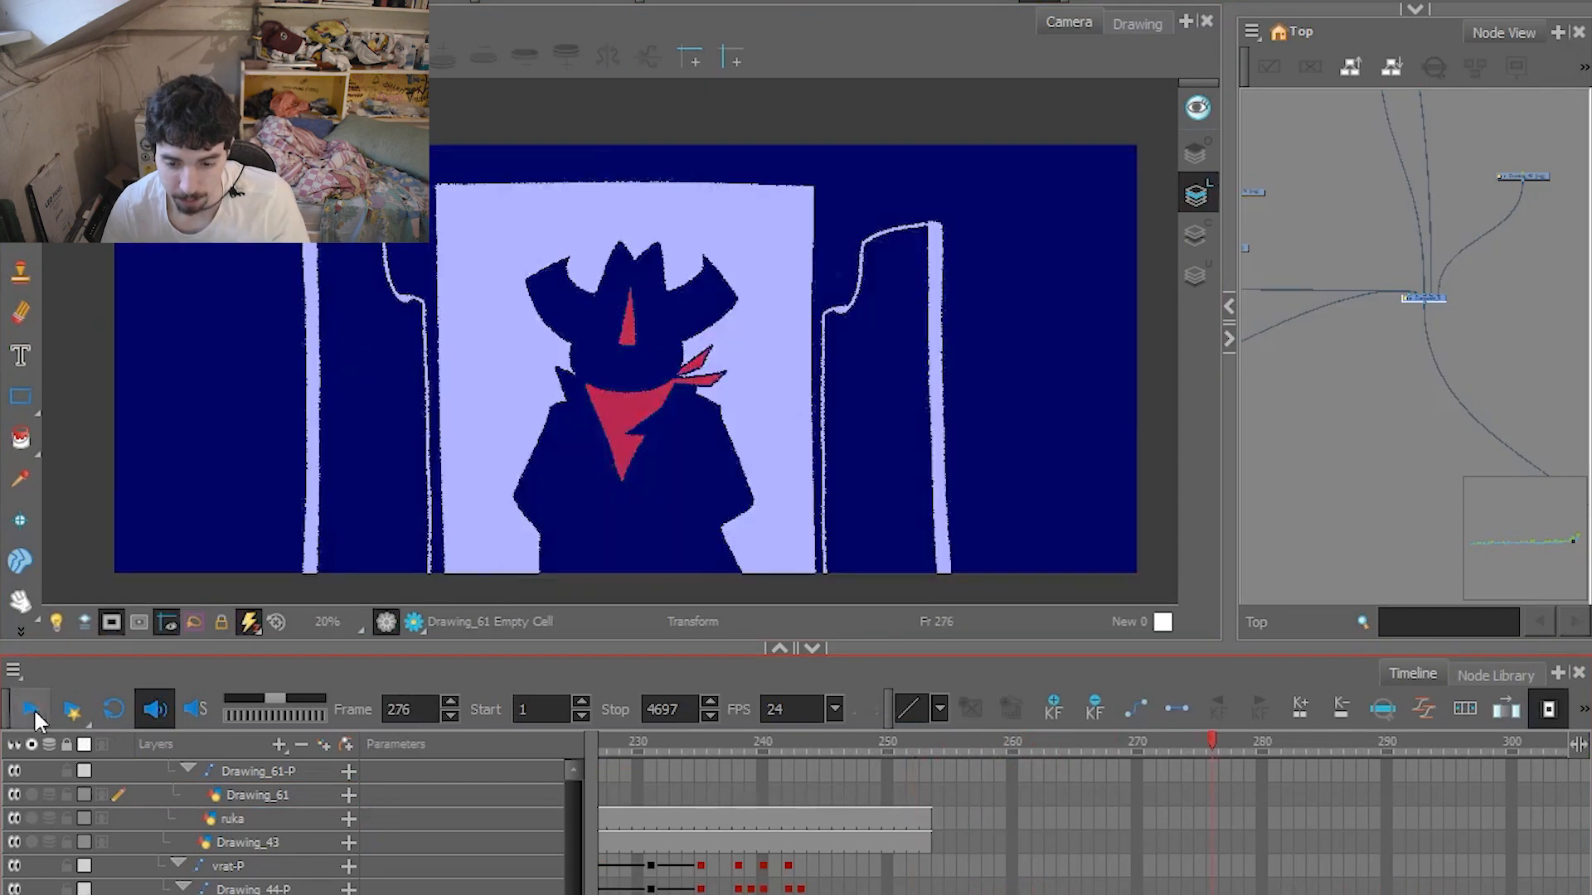
left_click(1011, 745)
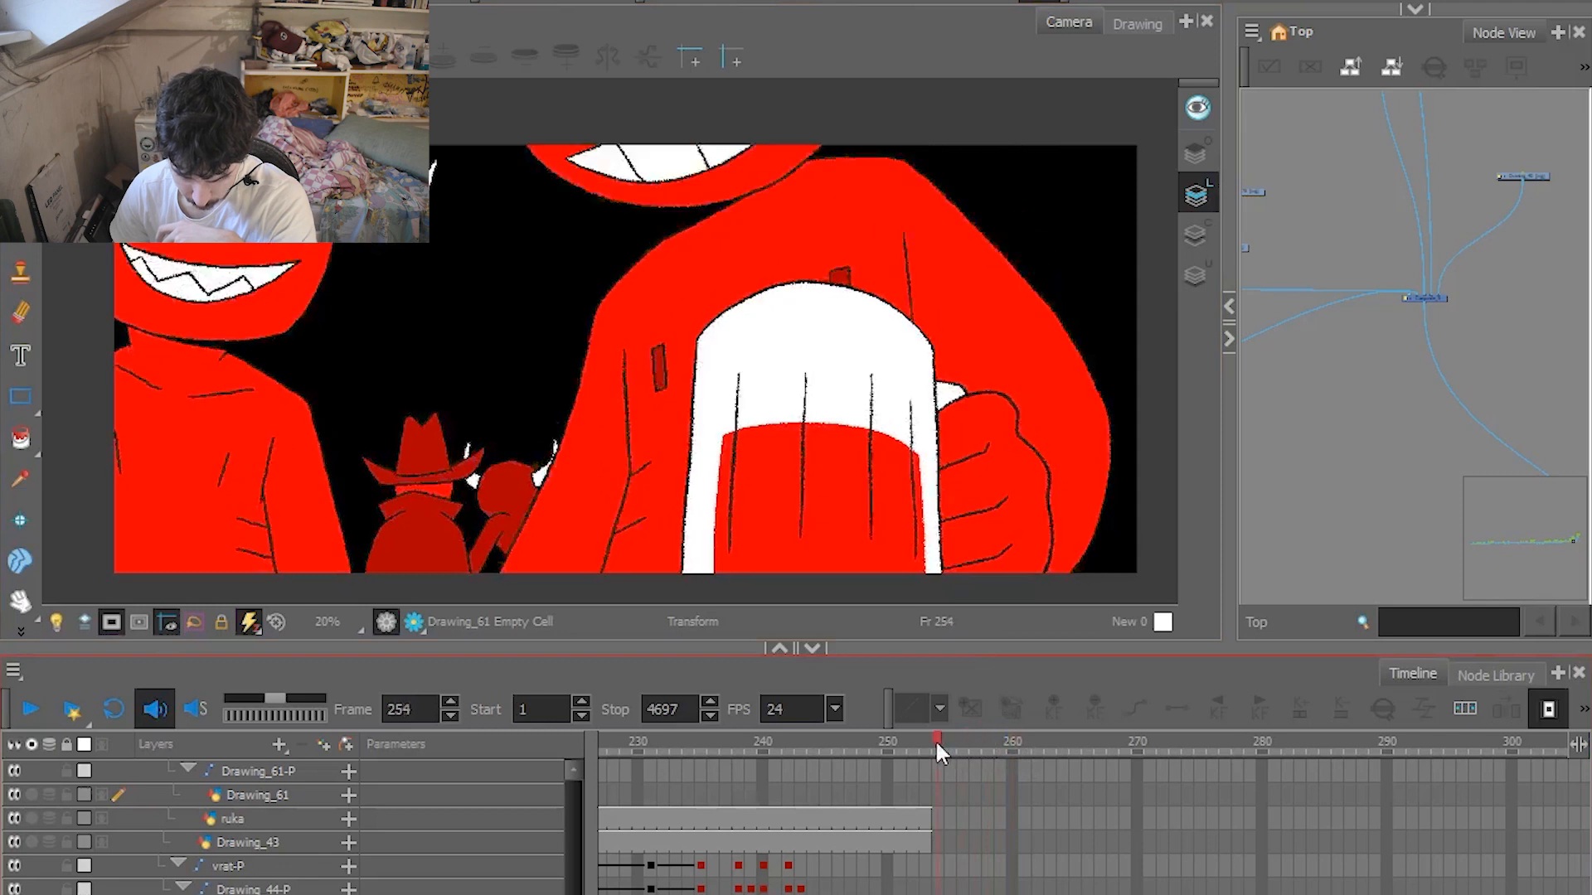
mouse_move(935, 740)
left_mouse_down()
mouse_move(1010, 740)
mouse_move(937, 741)
left_mouse_up()
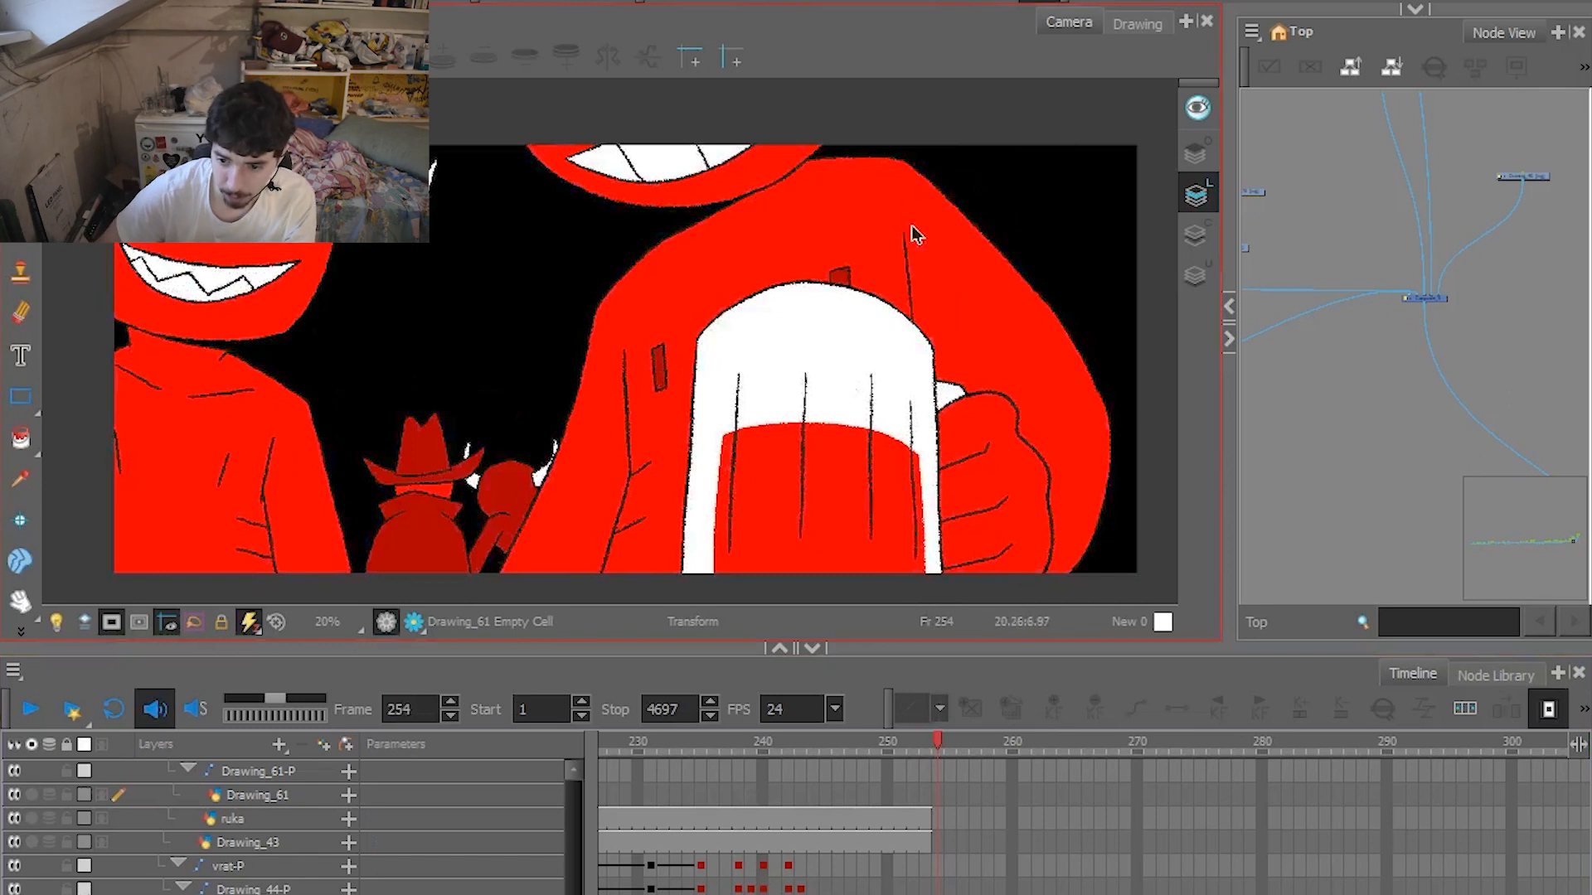
Select the drawing of the two red characters with the mug and show it on its own in the Drawing view.
left_click(886, 304)
left_click(1150, 30)
scroll(603, 373, "down", 3)
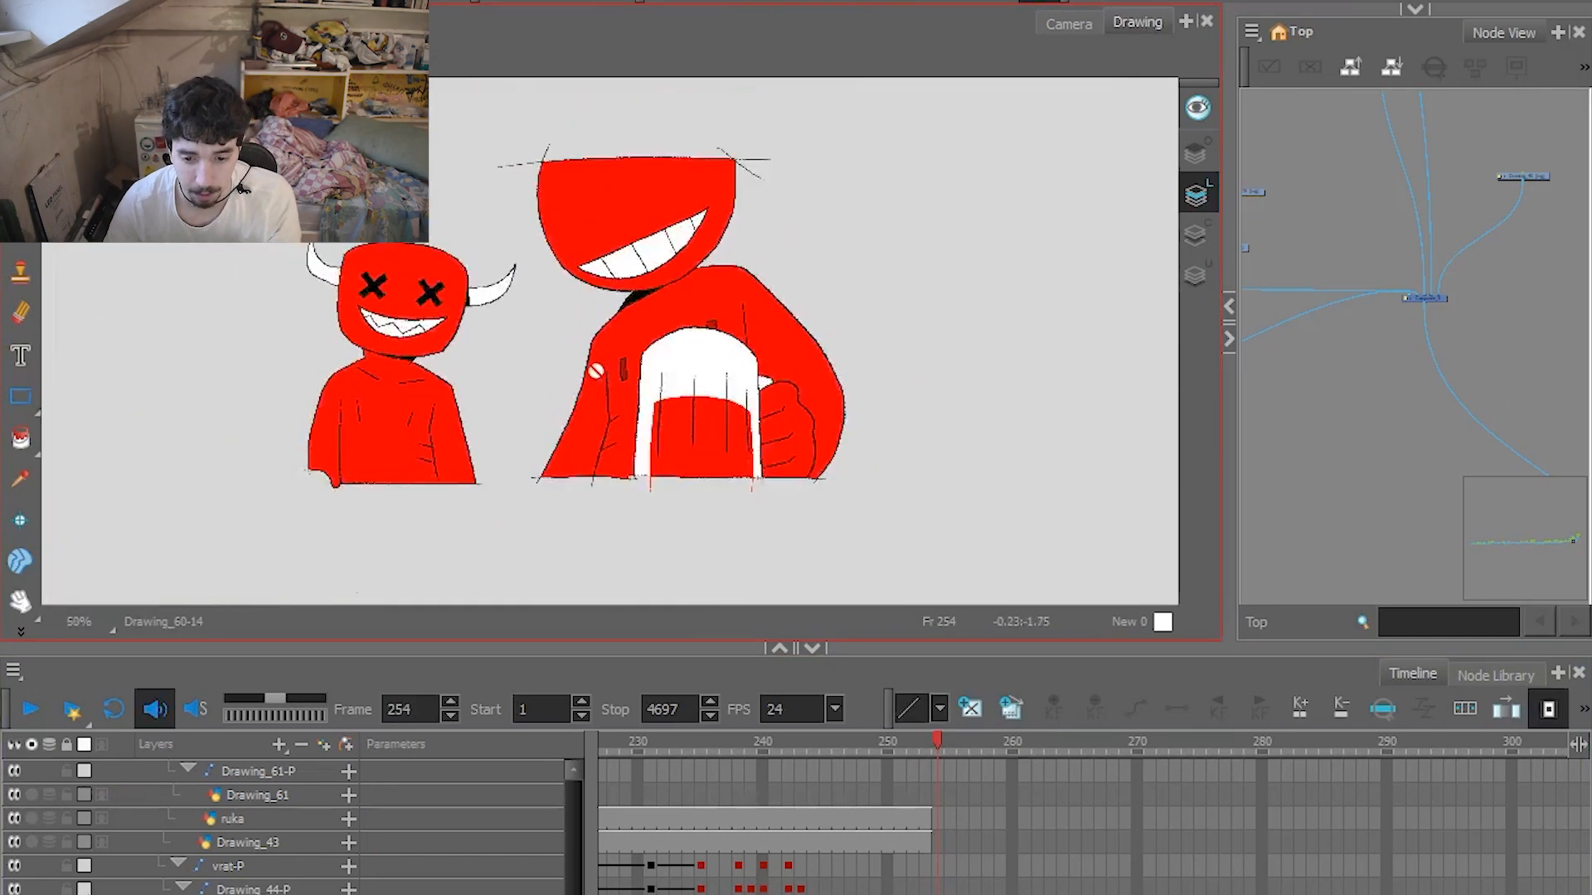
left_click_drag(580, 369, 687, 395)
scroll(663, 372, "up", 1)
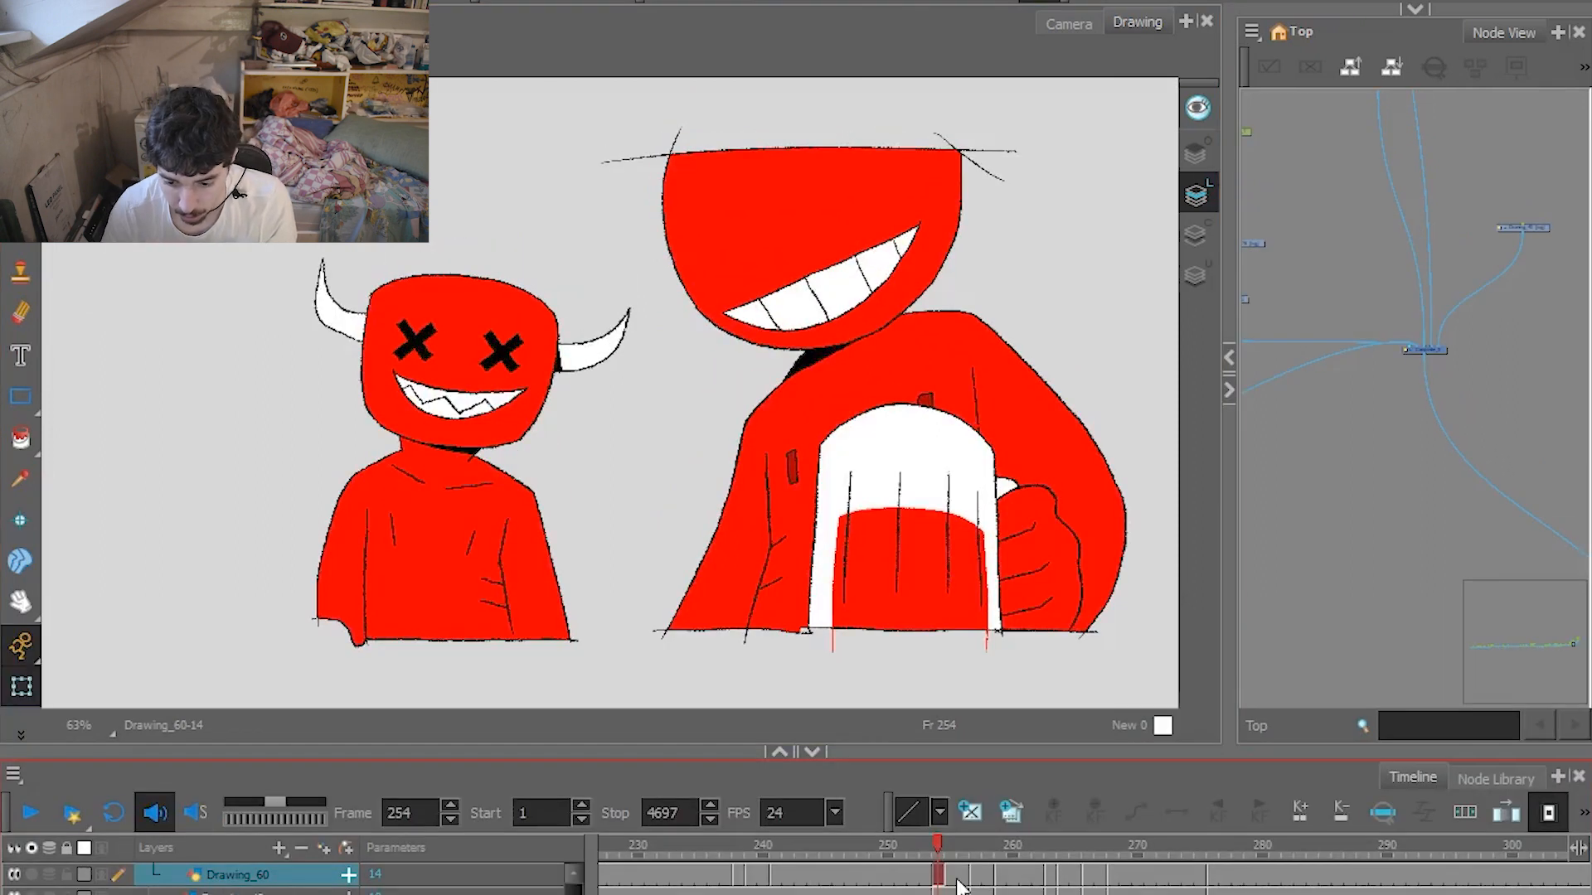
Flip between frames 254 and 255 to compare the two characters' head poses and expressions.
left_click(953, 878)
scroll(952, 882, "up", 1)
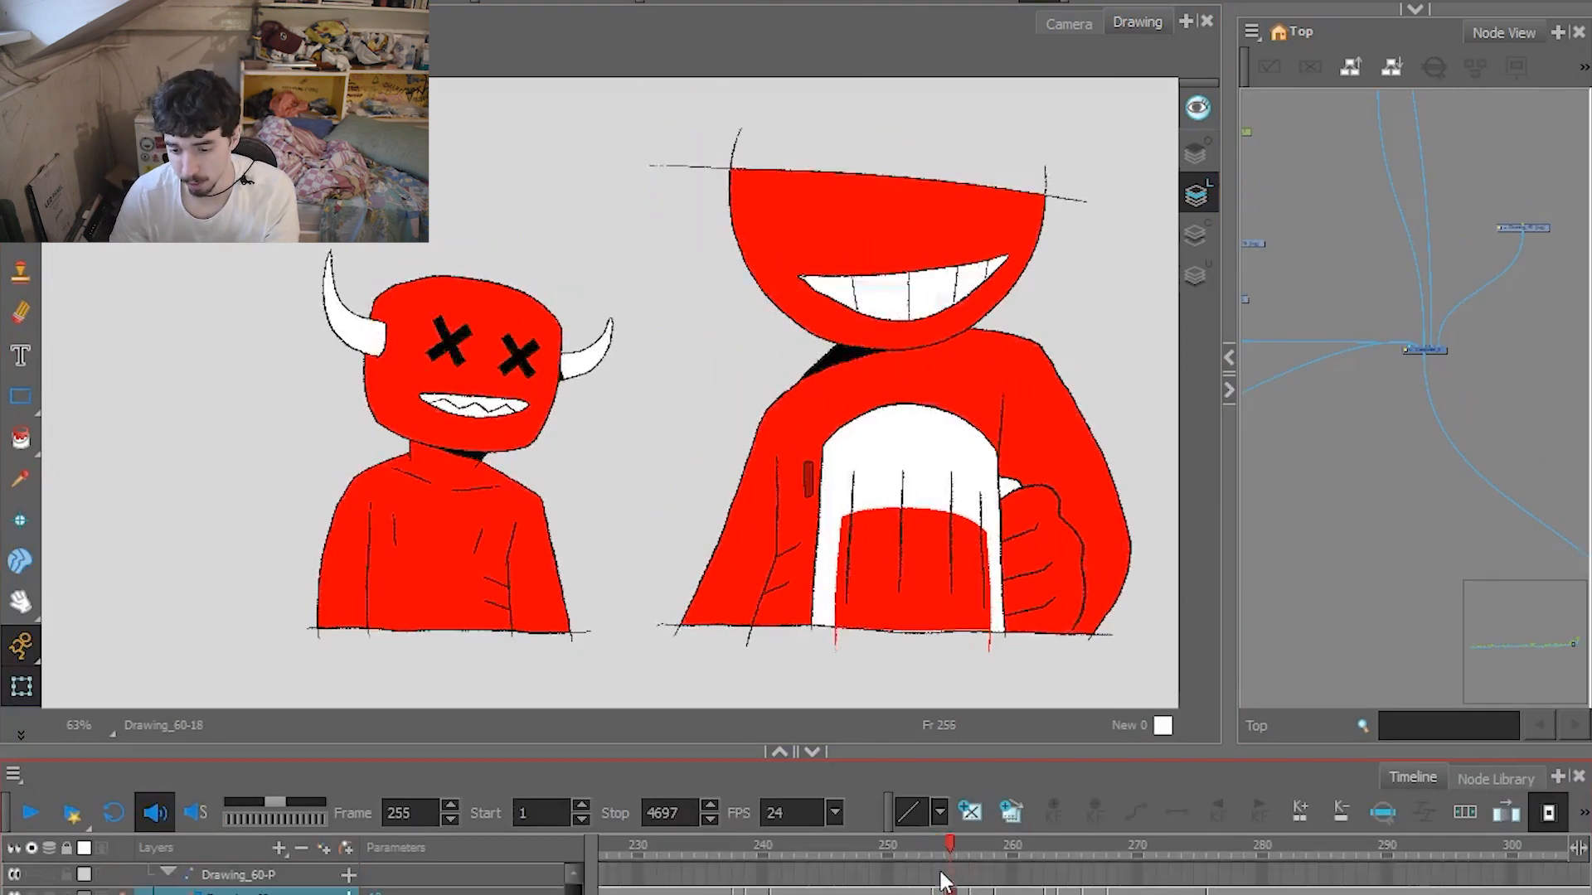
left_click(943, 881)
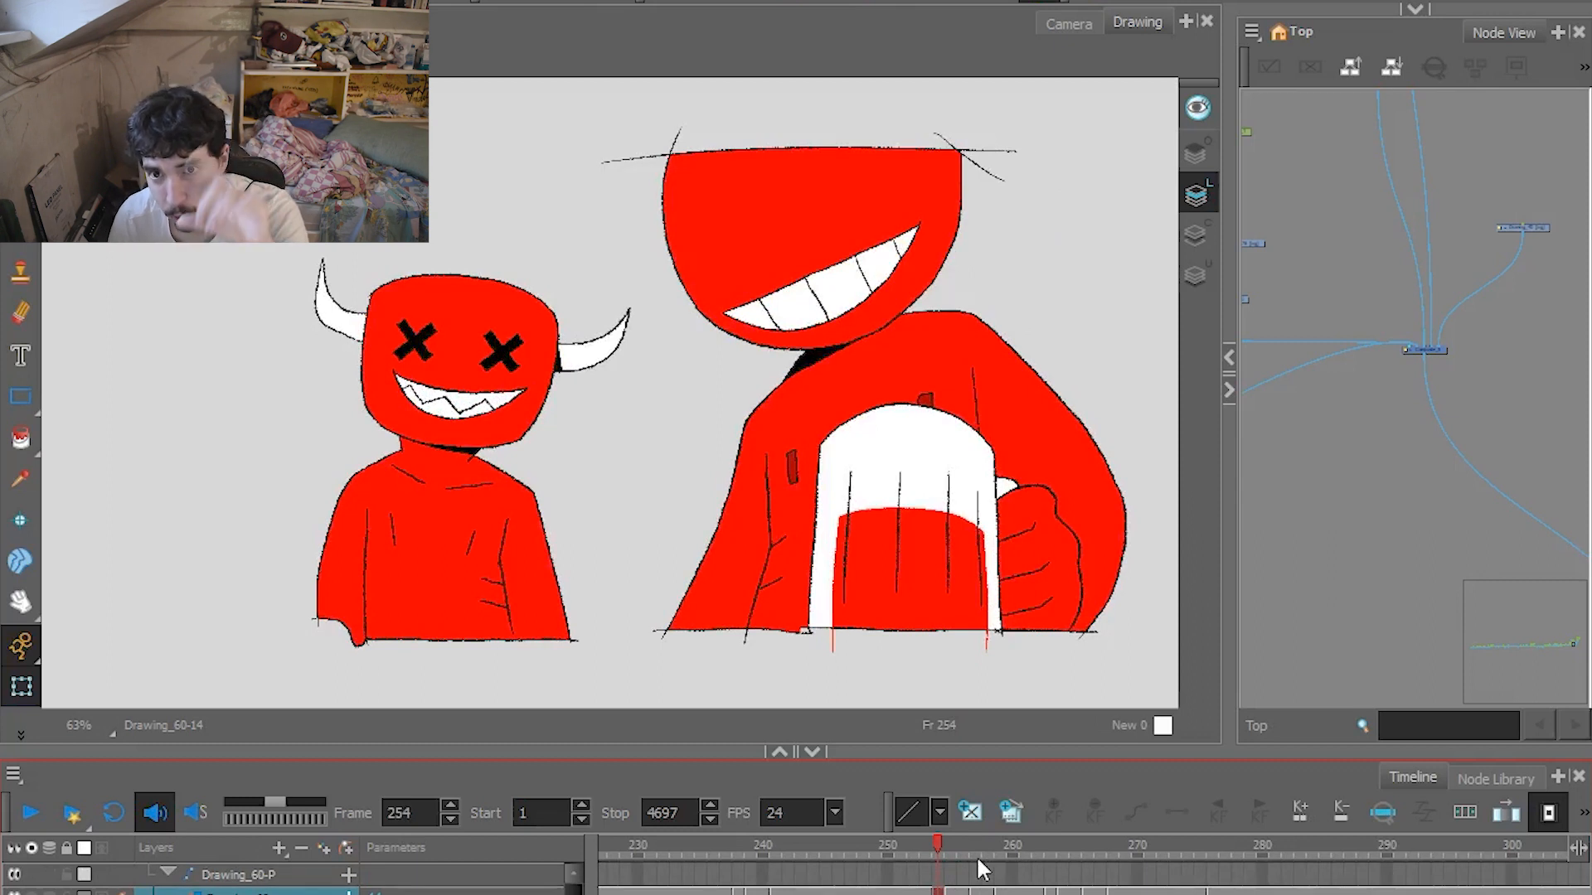
key("period")
key("comma")
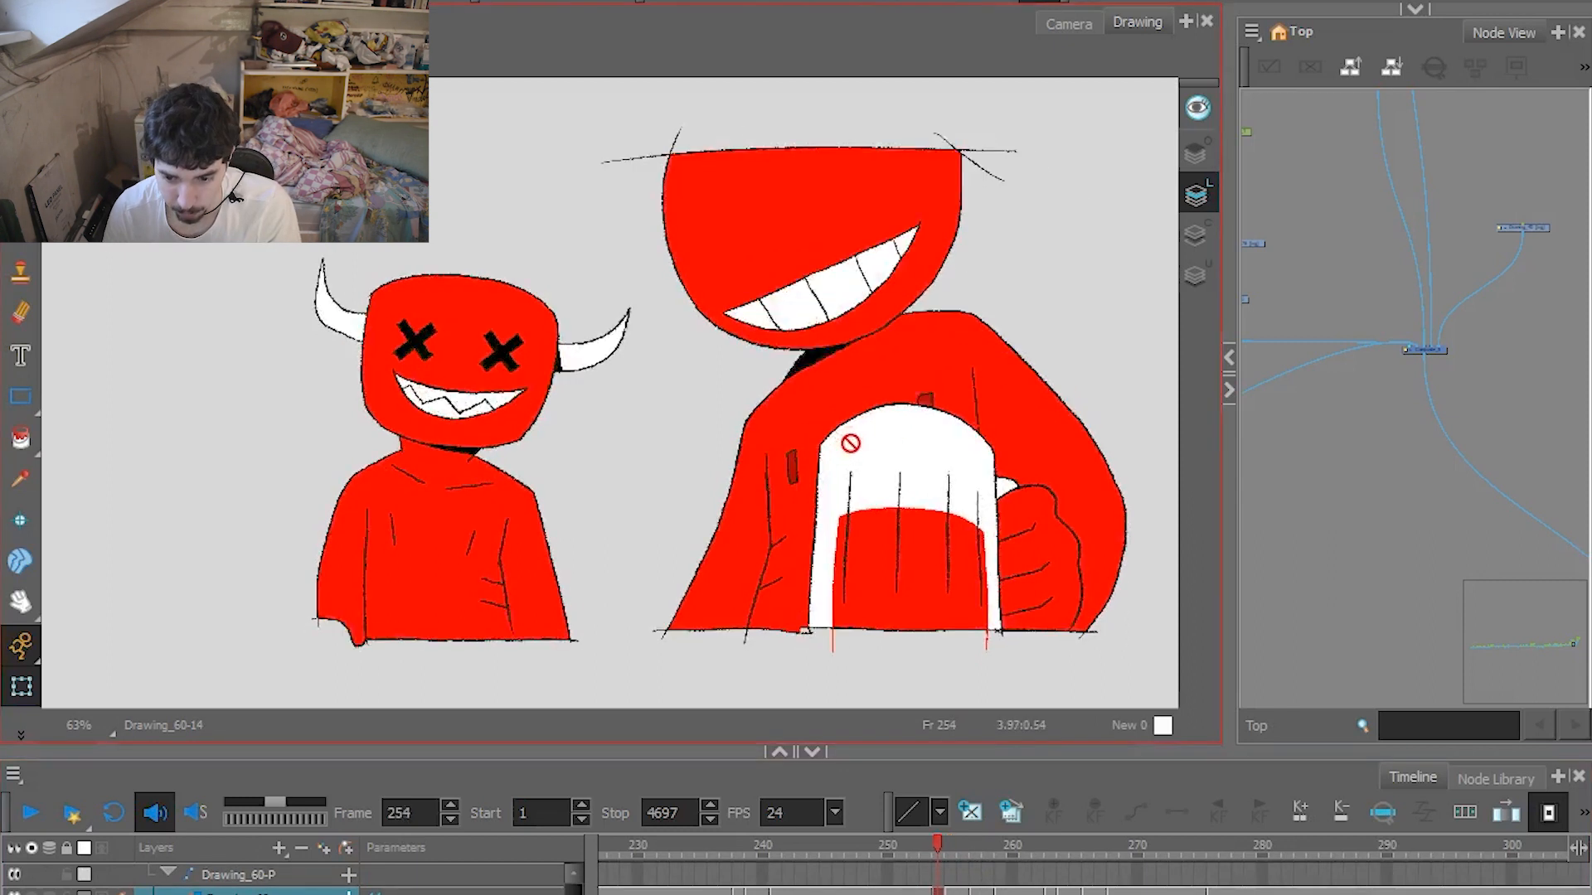
key("period")
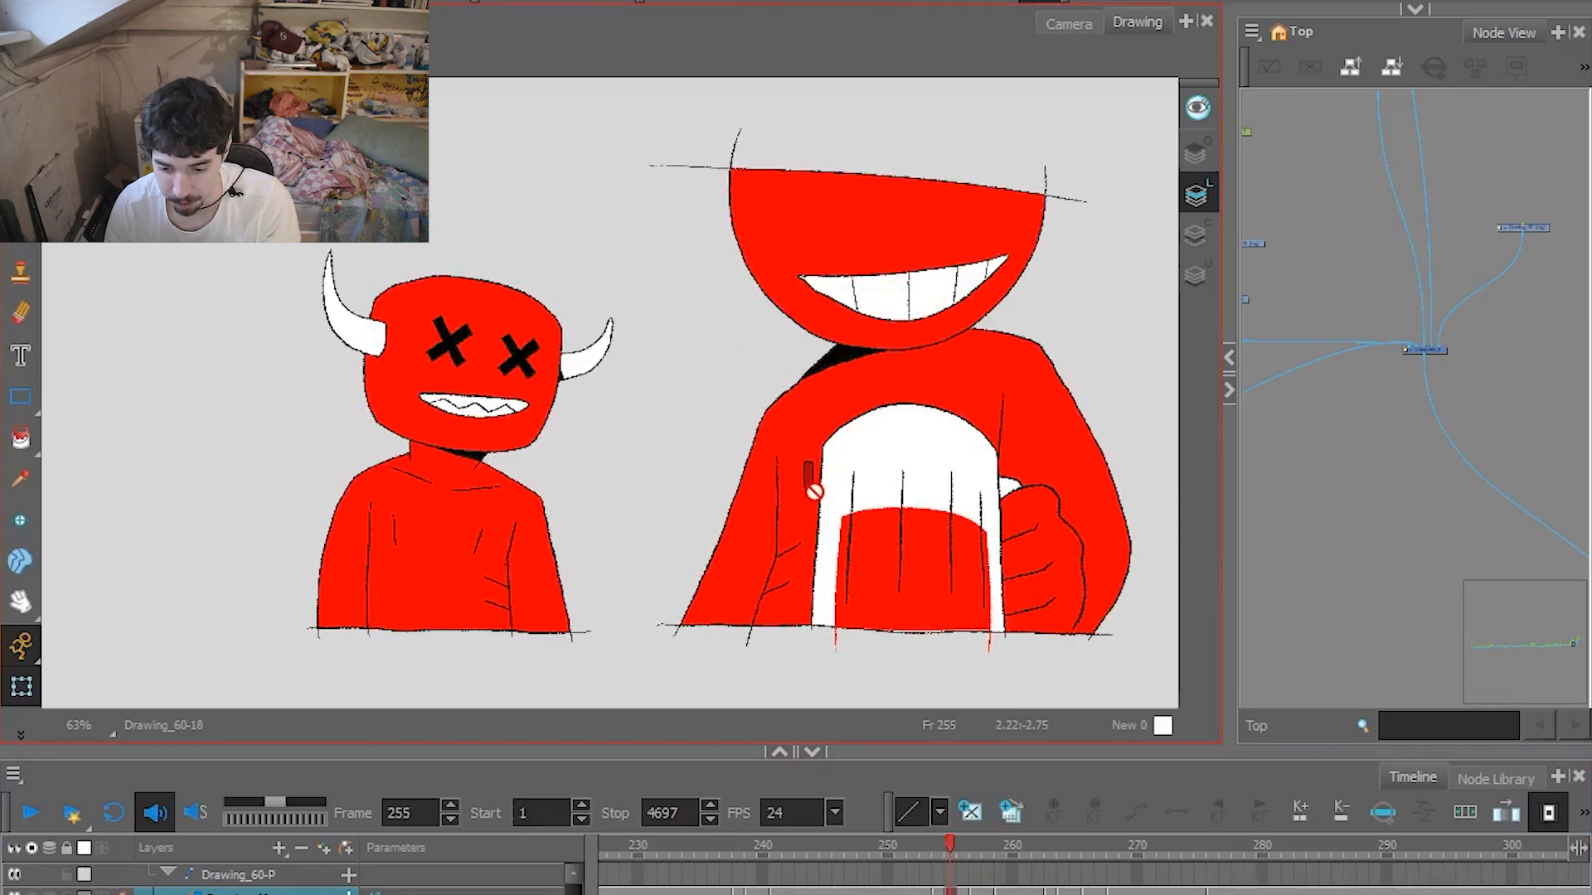
Step frame by frame from 255 to 269 to examine the Drawing_60 layer's drawings up to the finned character's close-up.
key("period")
key("period")
key("period")
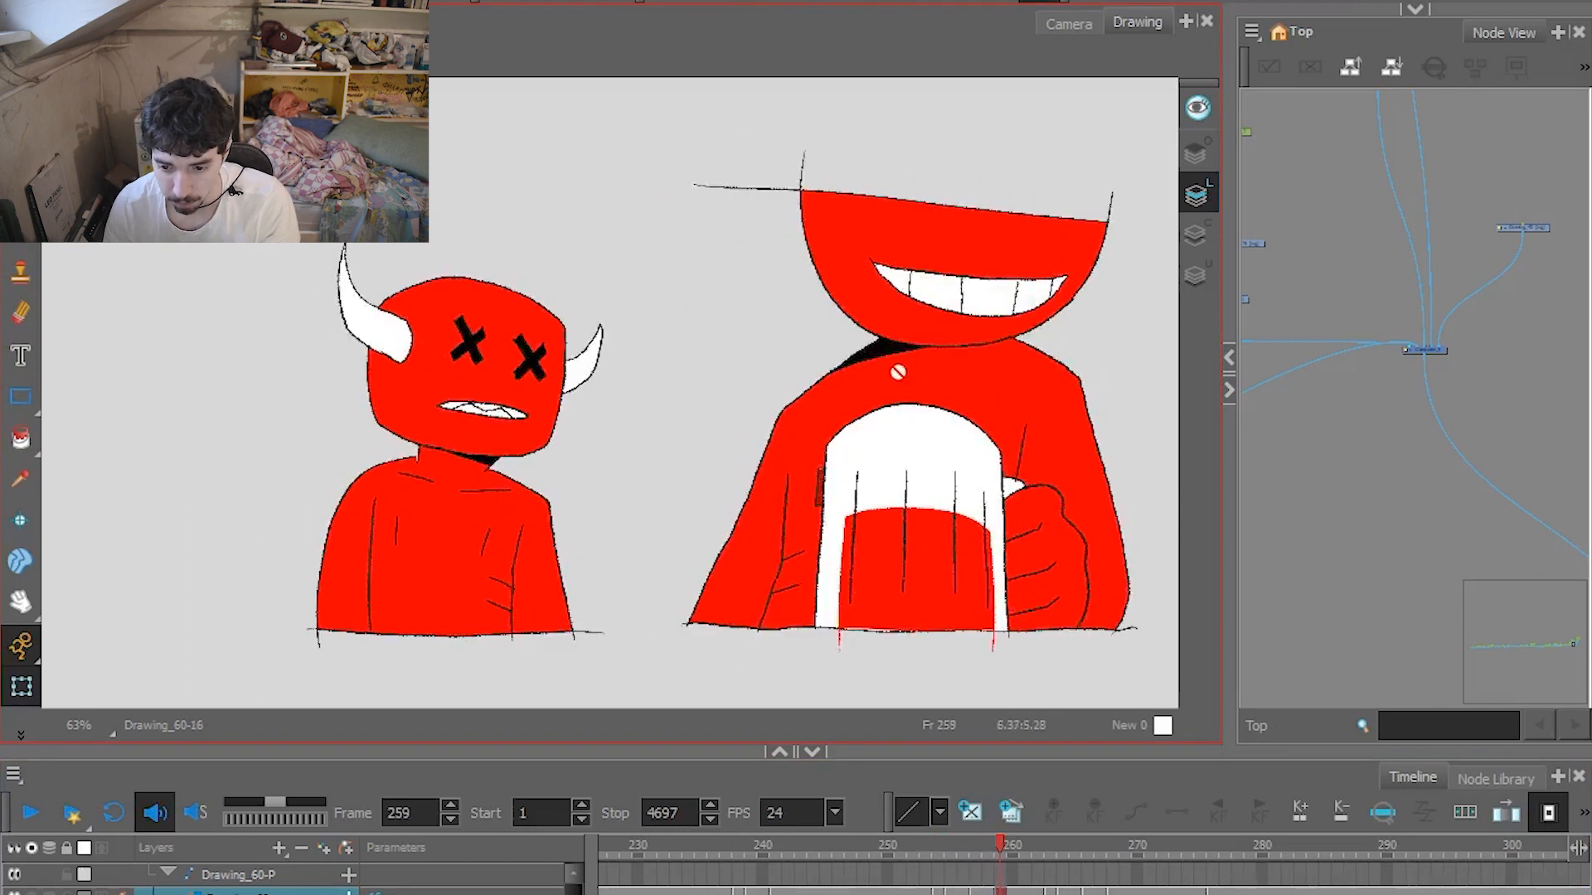
key("period")
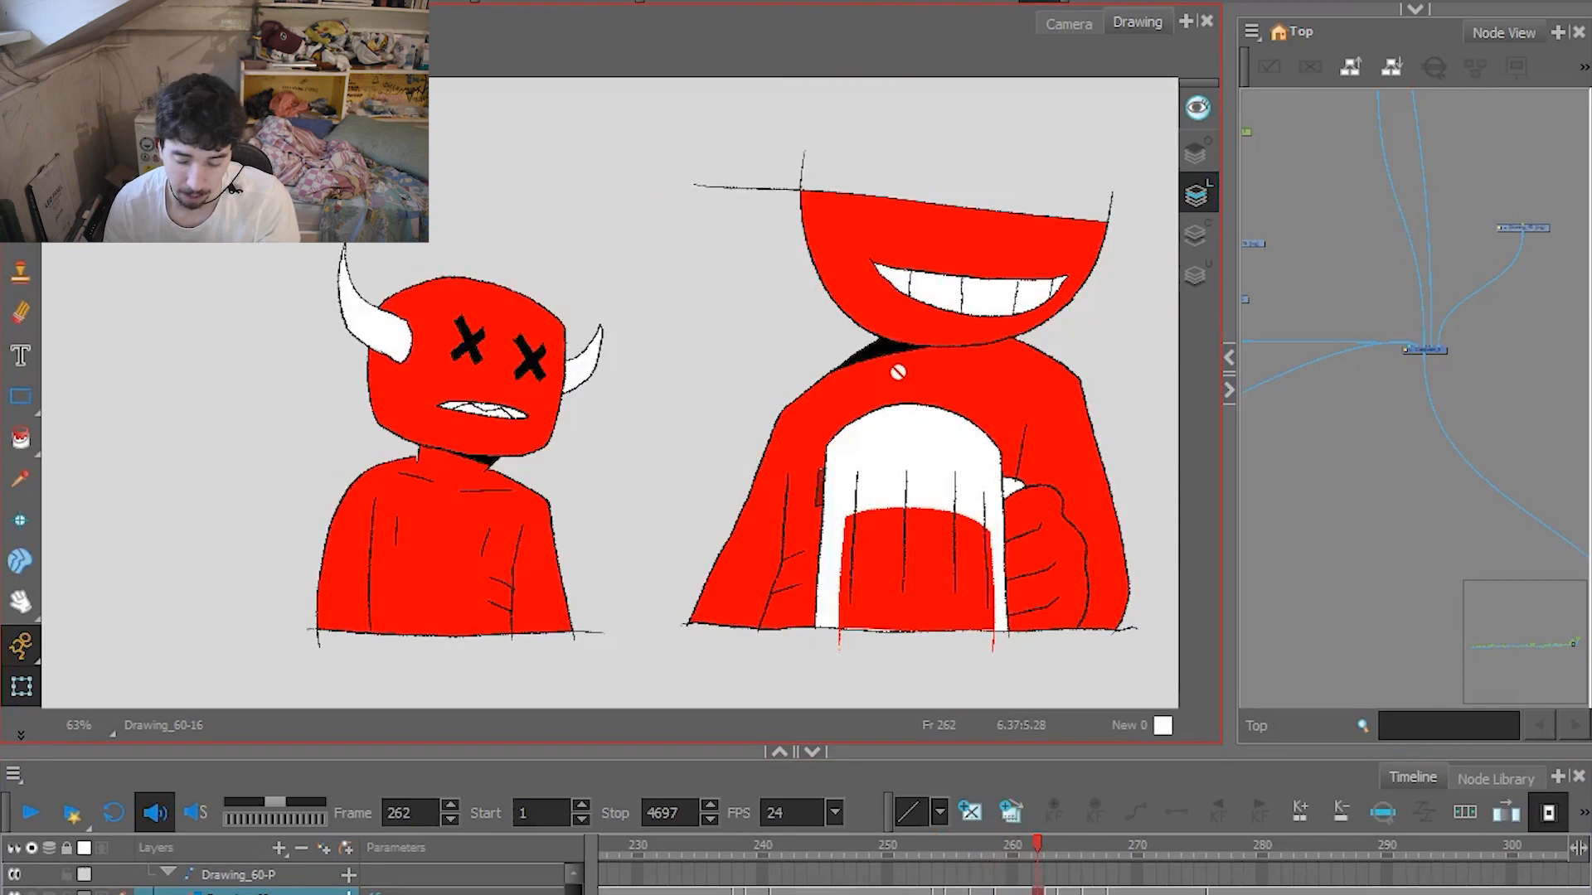
key("period")
key("period")
key("period")
key("period")
key("period")
key("period")
key("period")
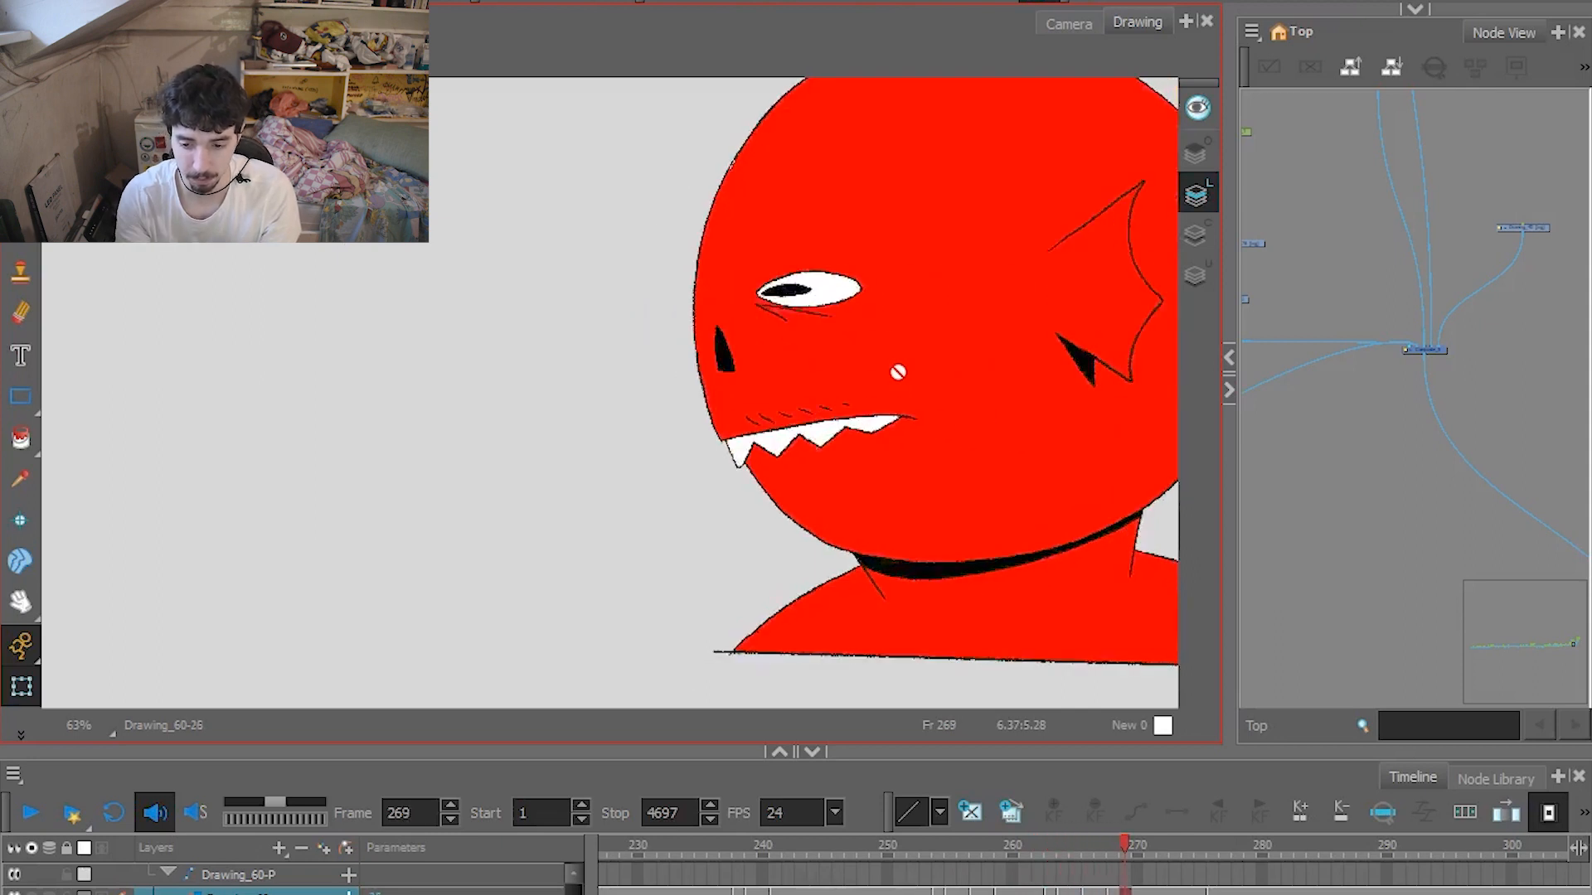
key("comma")
key("comma")
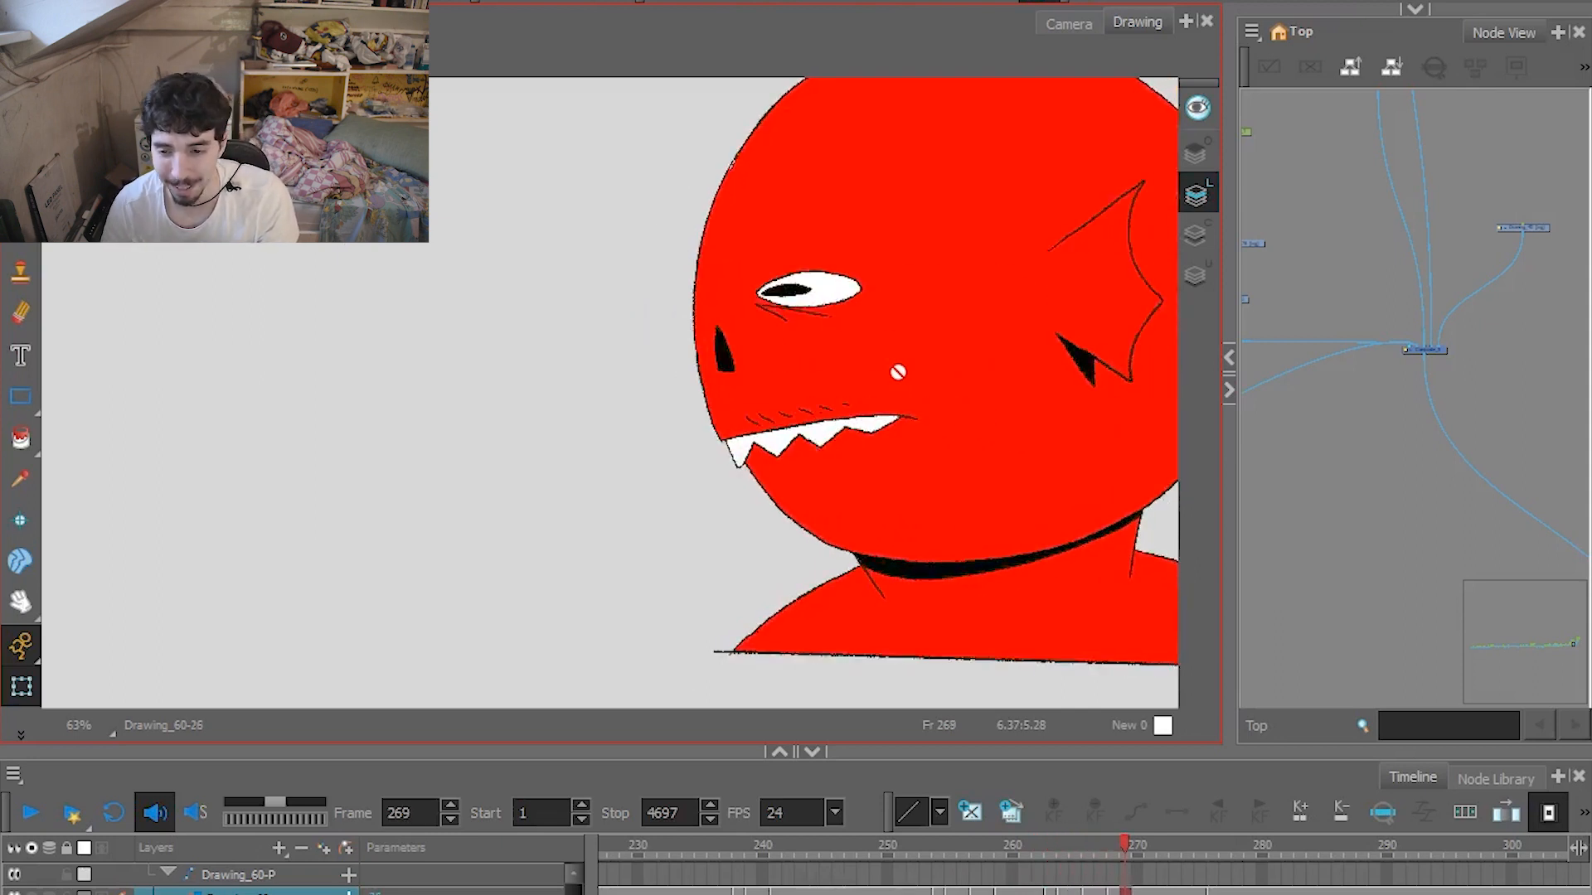
key("comma")
Return to the Camera view and scrub to frame 323 to examine the hat character's grin in the close-up.
left_click(1065, 24)
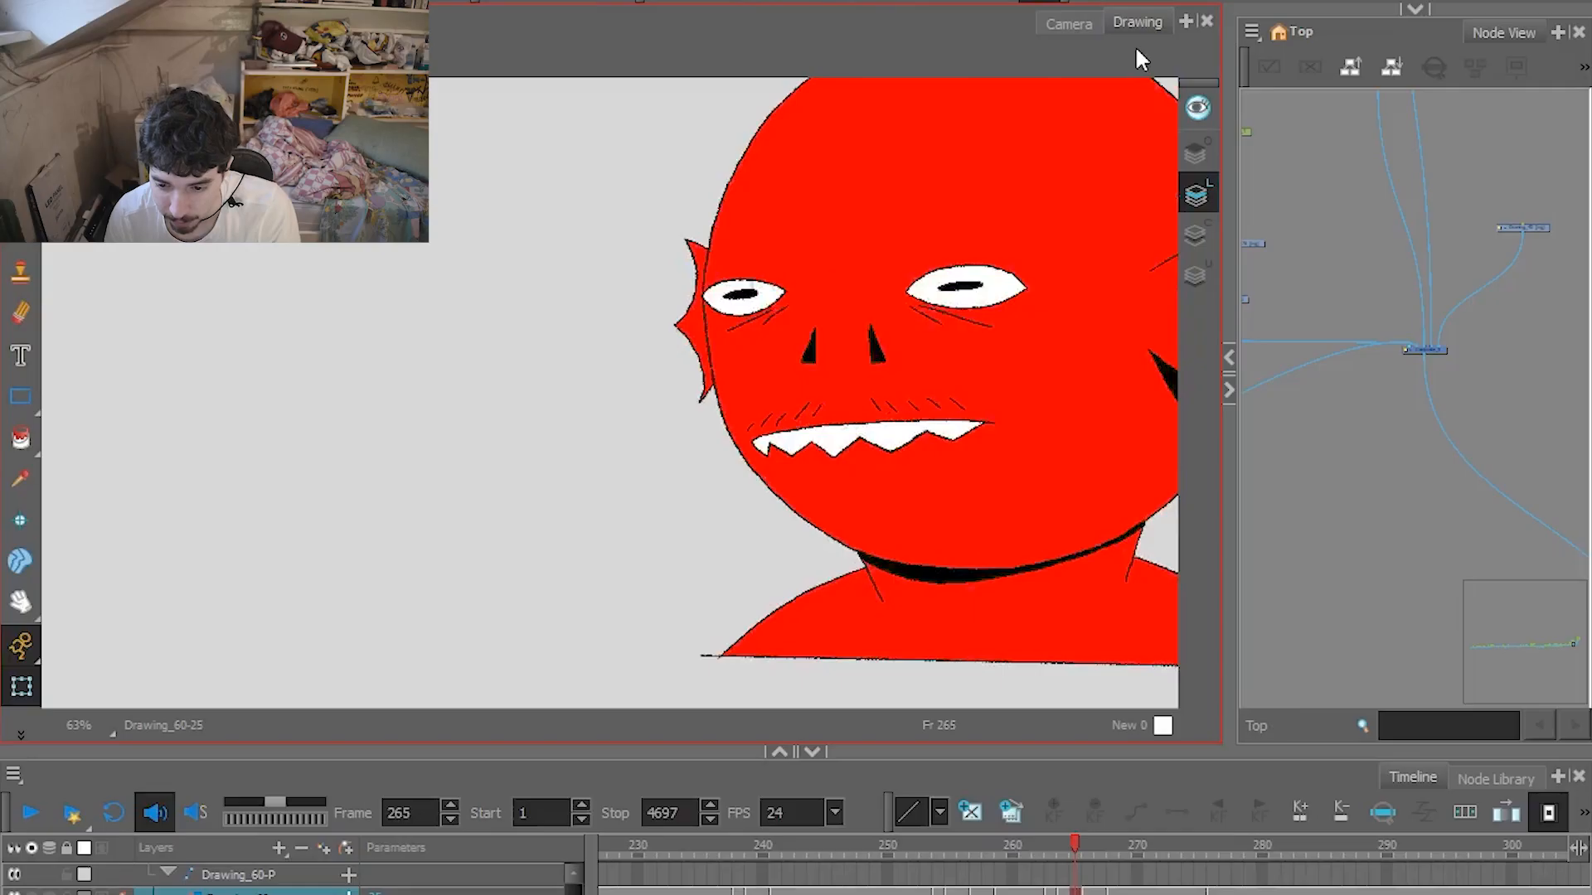
key("period")
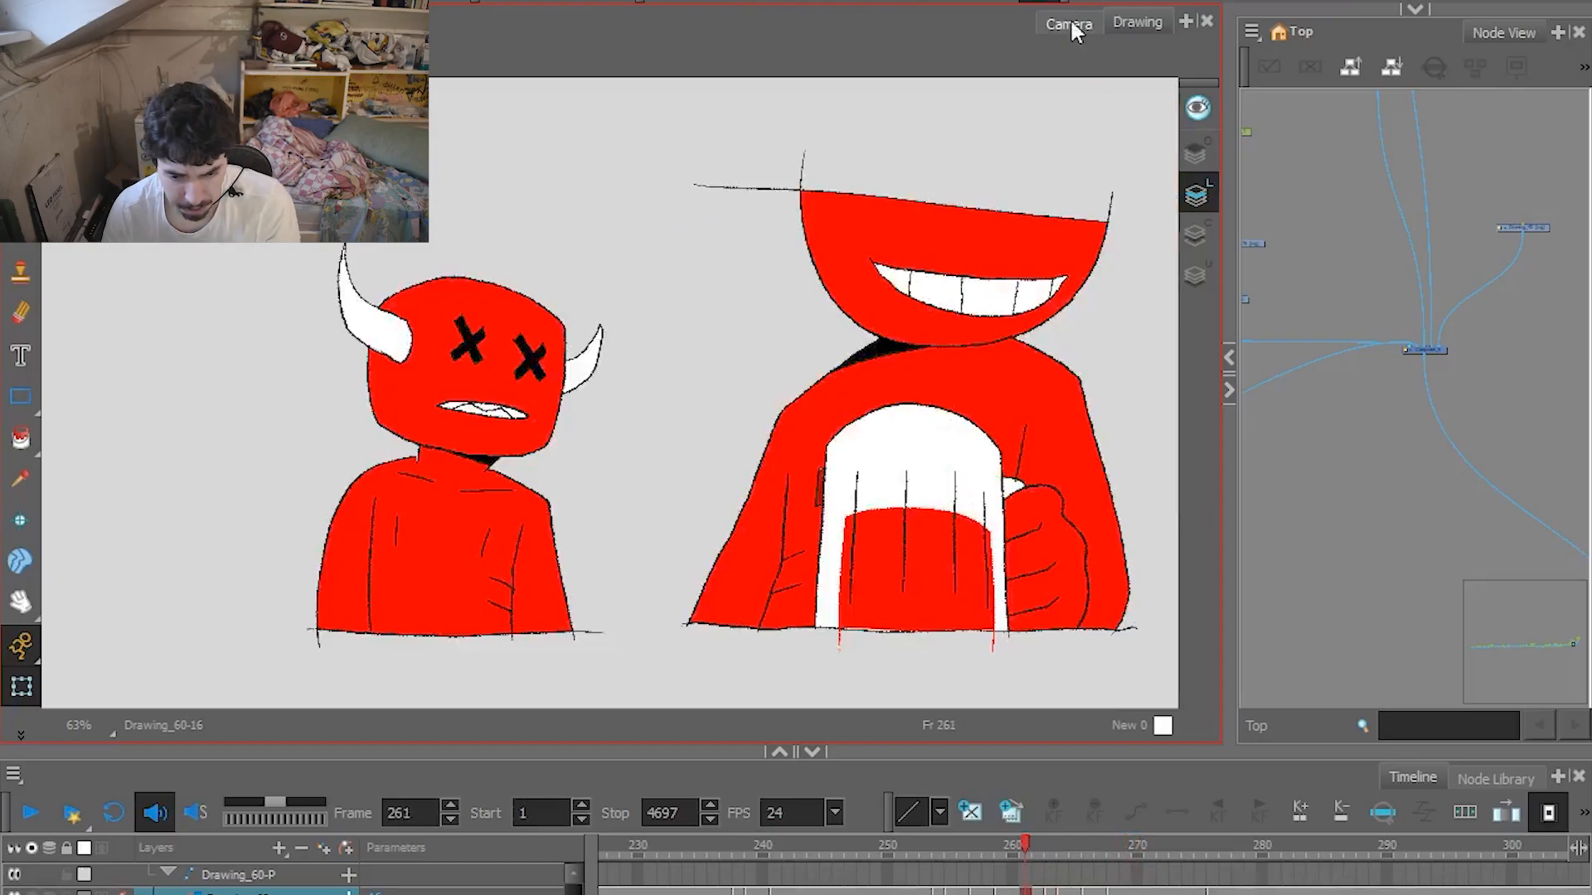
left_click(1068, 20)
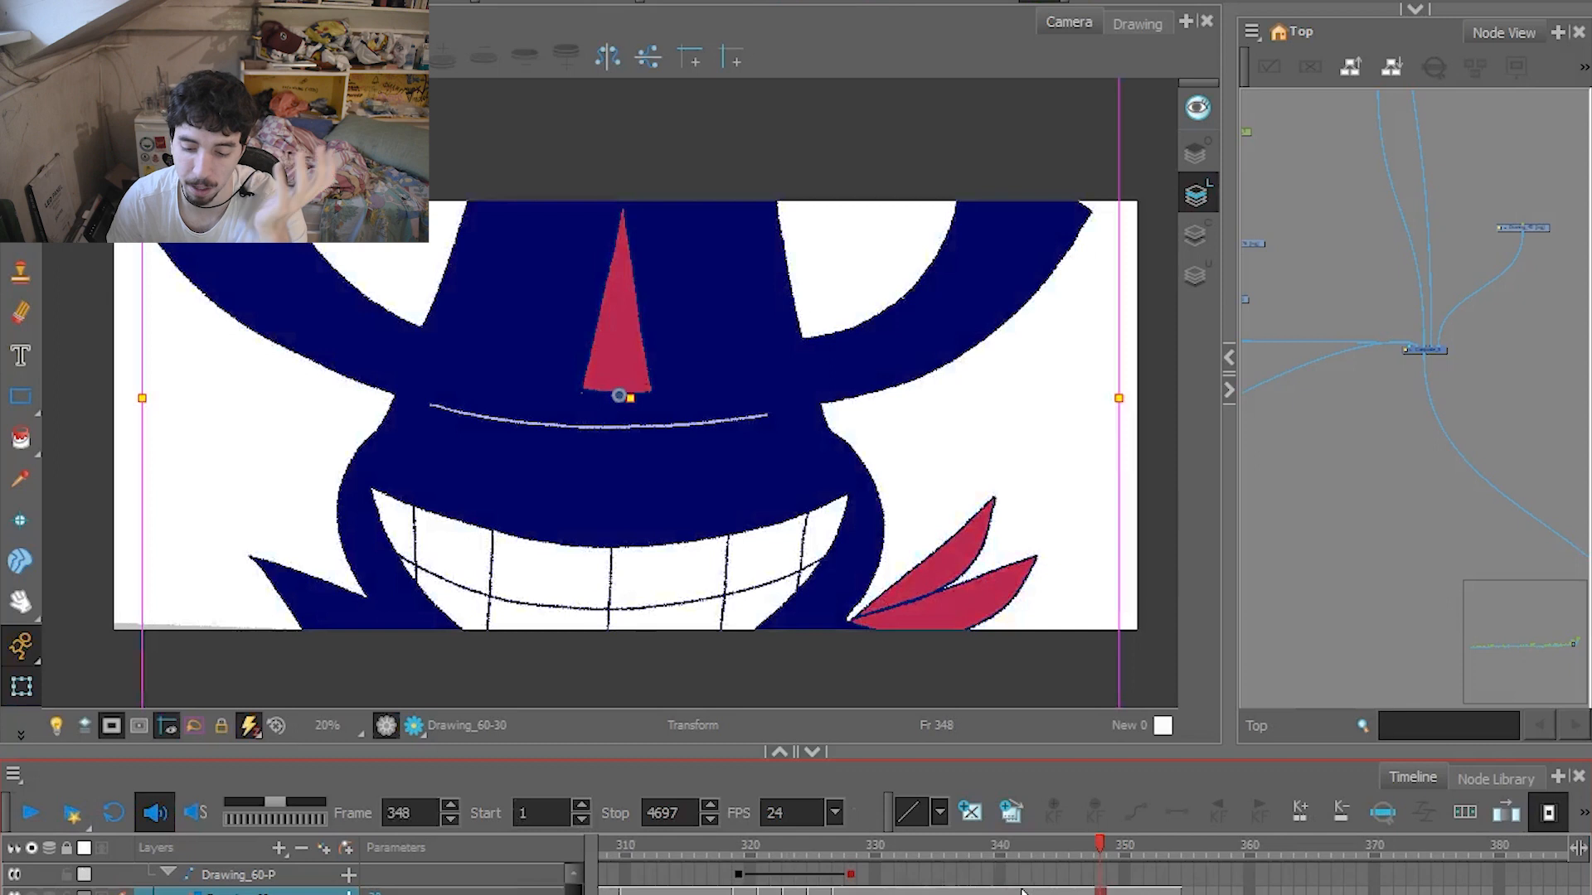
mouse_move(969, 840)
left_mouse_down()
mouse_move(733, 843)
mouse_move(847, 843)
mouse_move(746, 847)
mouse_move(761, 860)
left_mouse_up()
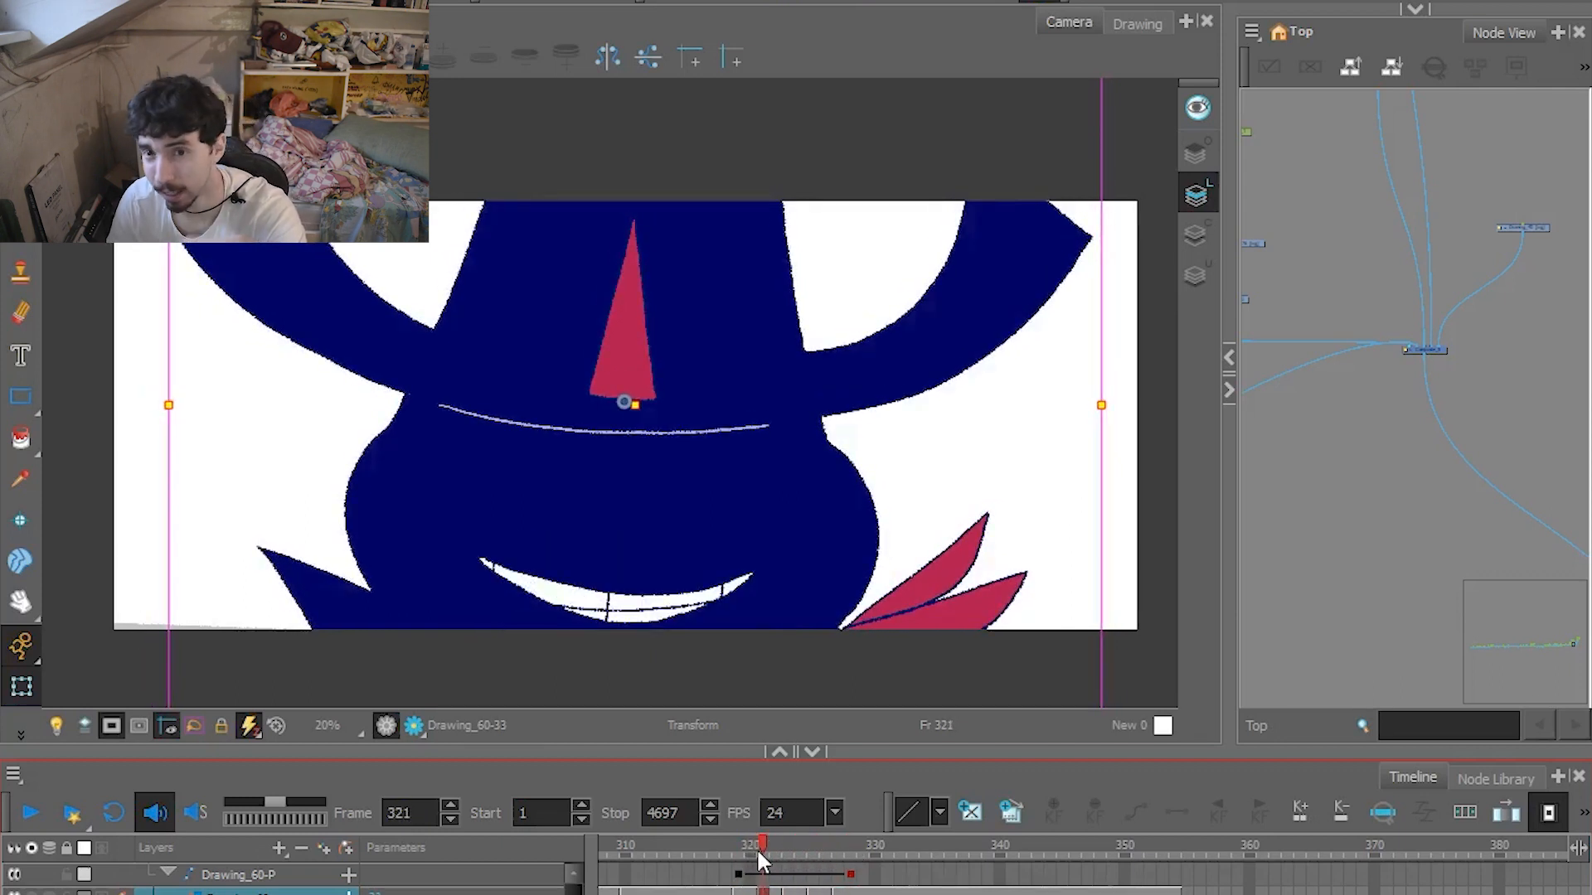
mouse_move(760, 851)
left_mouse_down()
mouse_move(743, 847)
mouse_move(788, 844)
left_mouse_up()
Show the hat character in the Drawing view and scrub between frames 318 and 330 to examine the mouth drawings.
left_click(1140, 22)
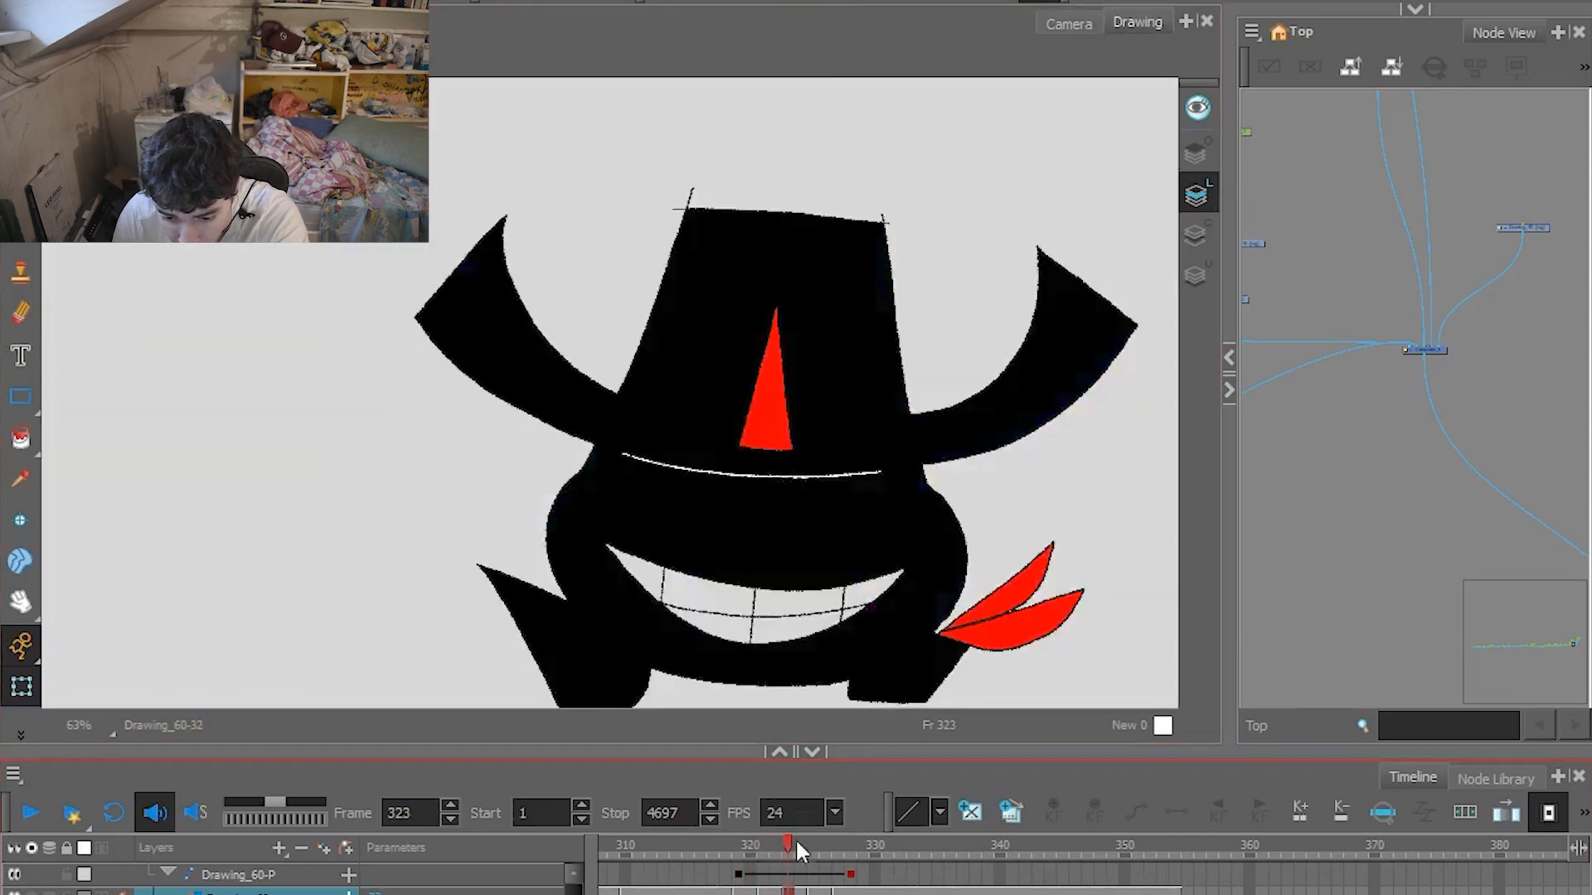
left_click(767, 843)
mouse_move(767, 843)
left_mouse_down()
mouse_move(741, 839)
mouse_move(776, 838)
left_mouse_up()
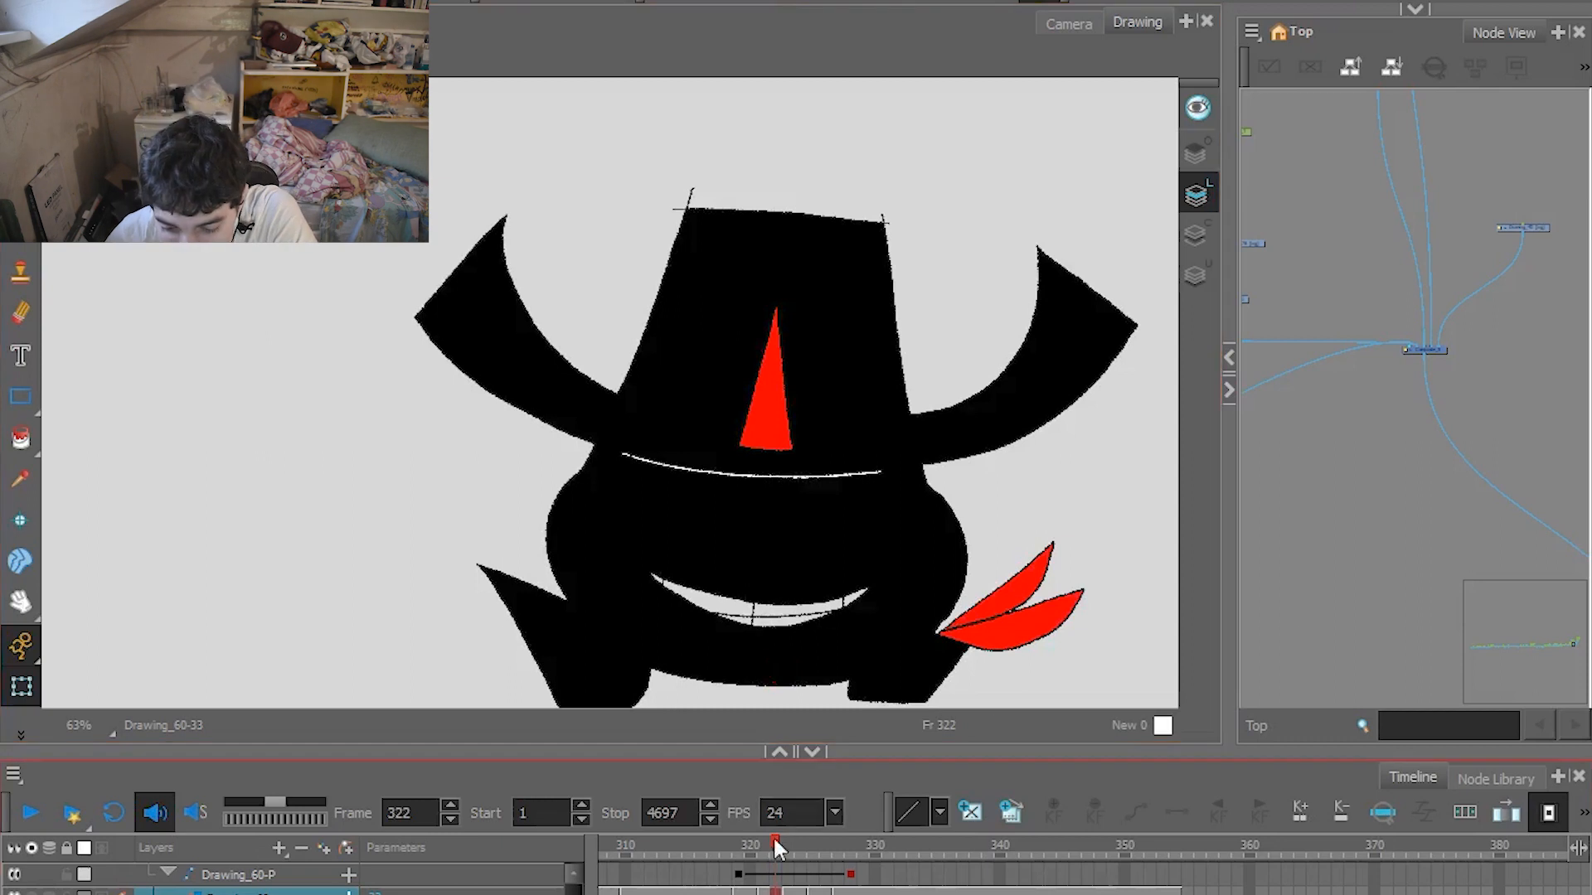
left_click_drag(774, 839, 873, 850)
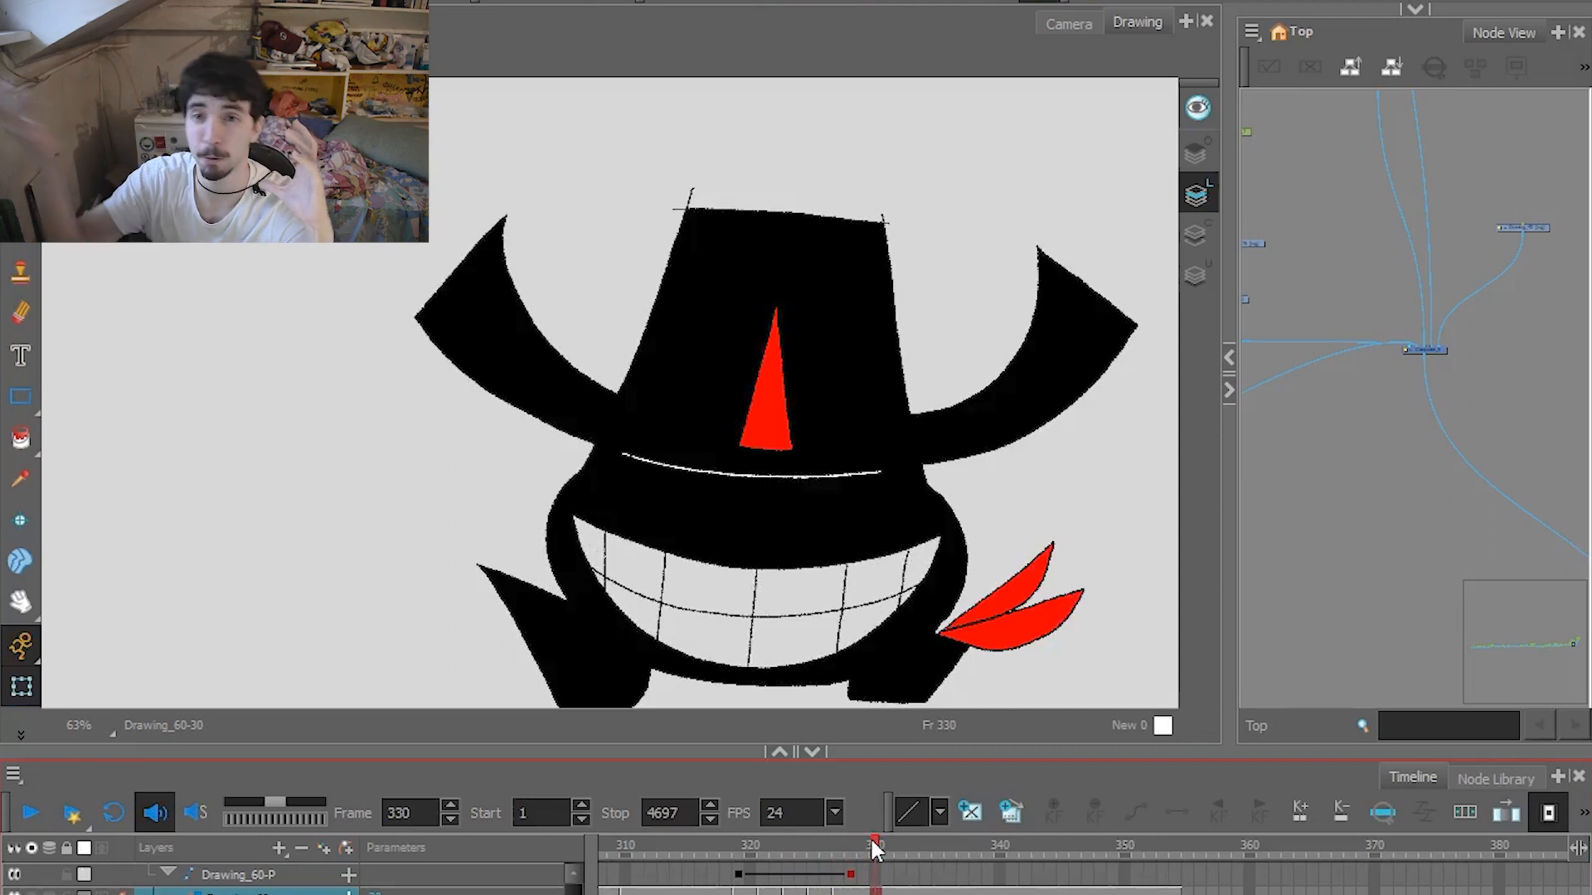
left_click_drag(854, 842, 735, 850)
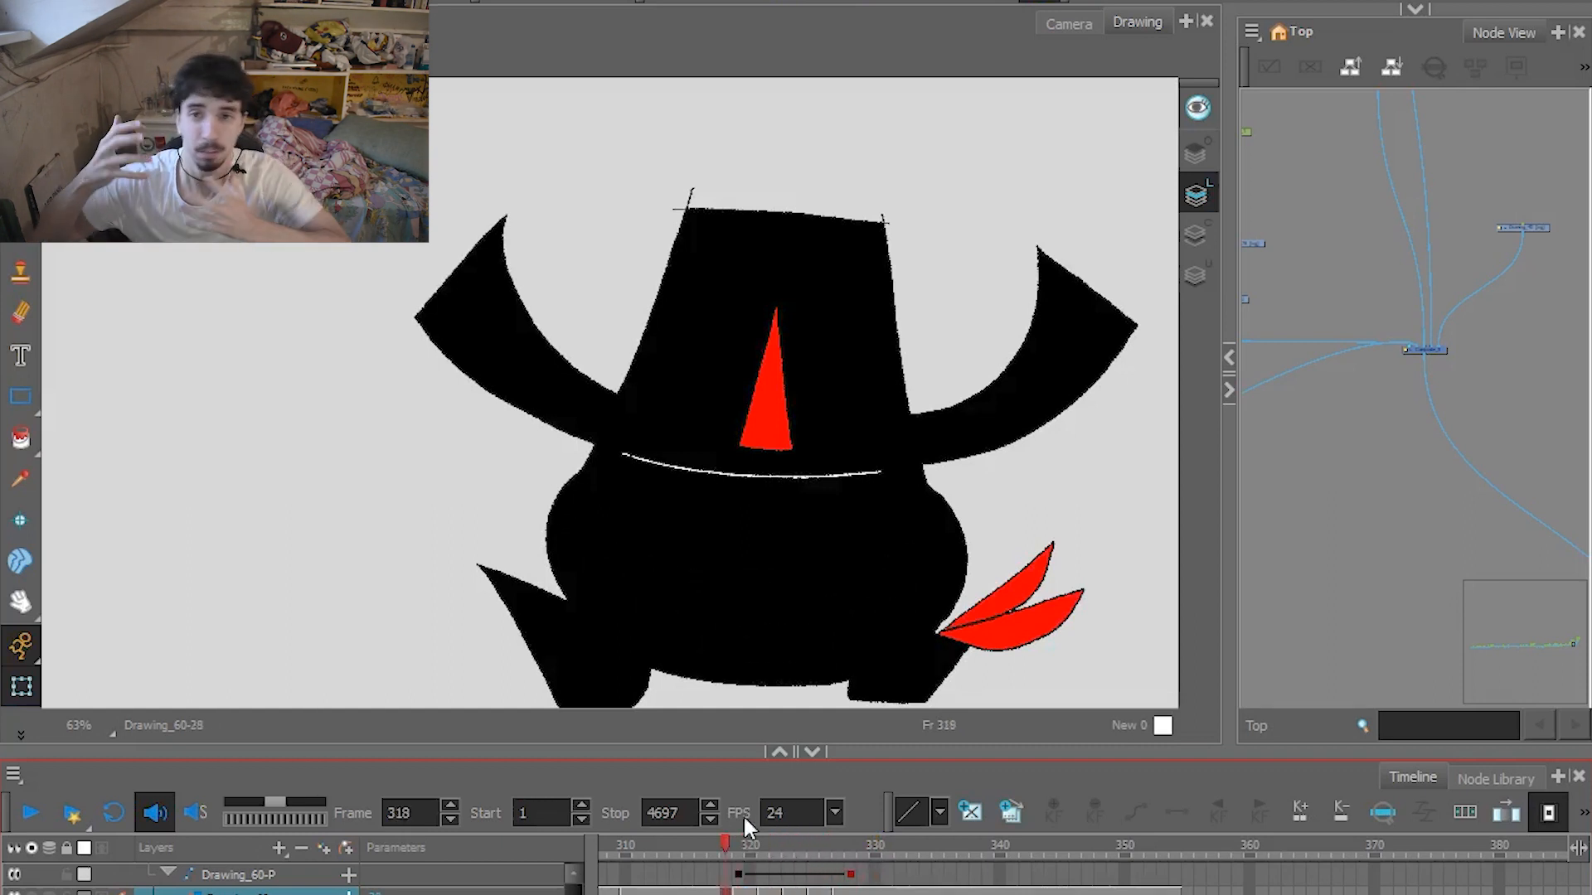
Play the close-up from frame 318 on into the chandelier shot and stop at frame 372.
left_click(31, 811)
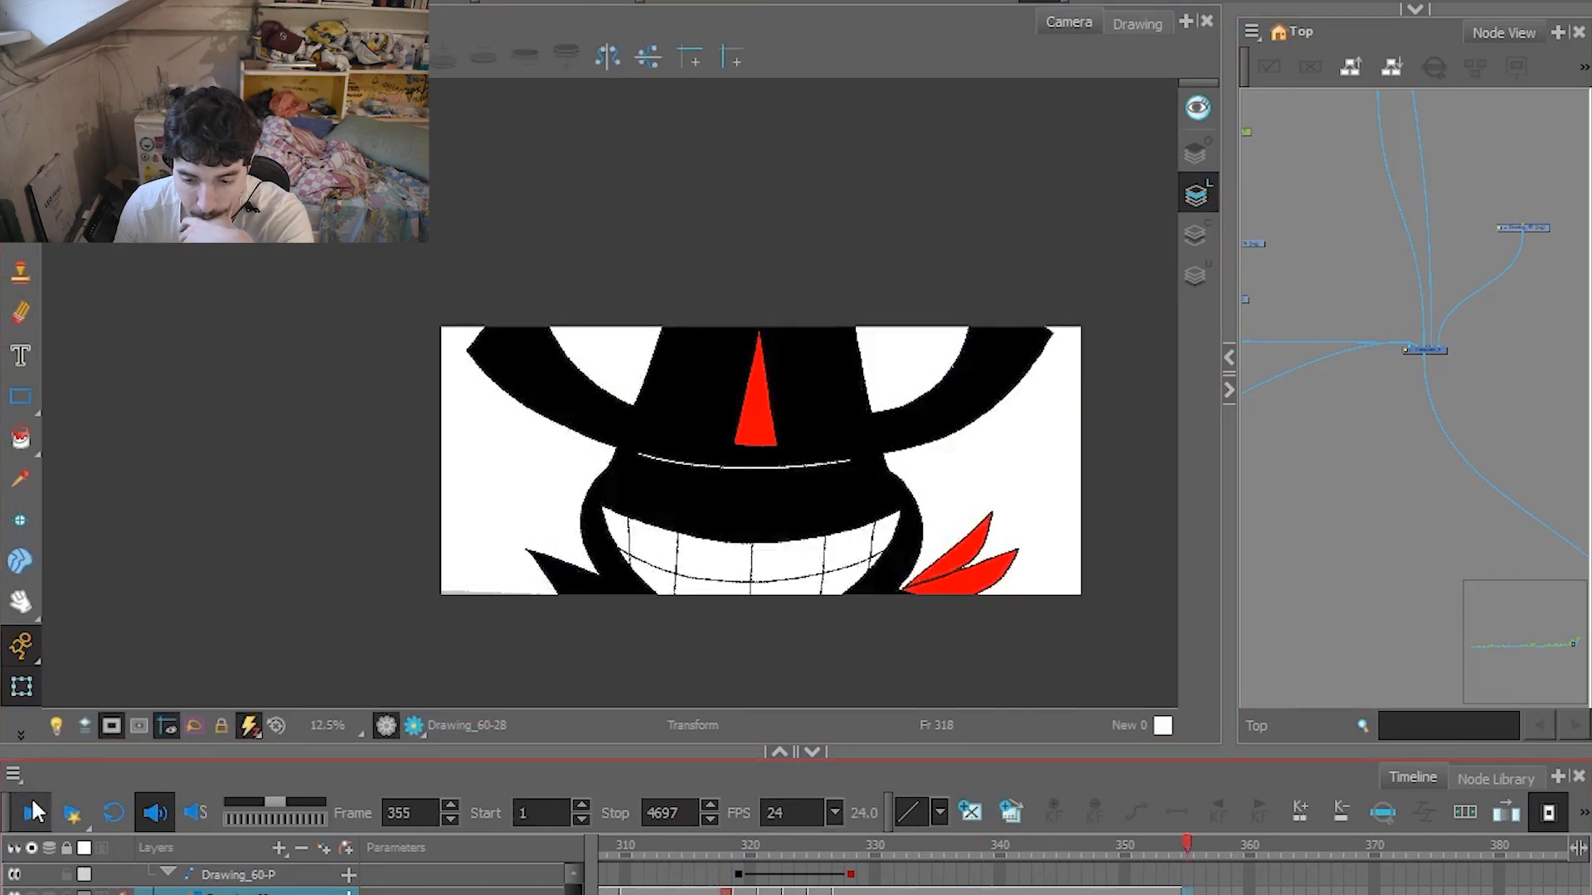
left_click(833, 603)
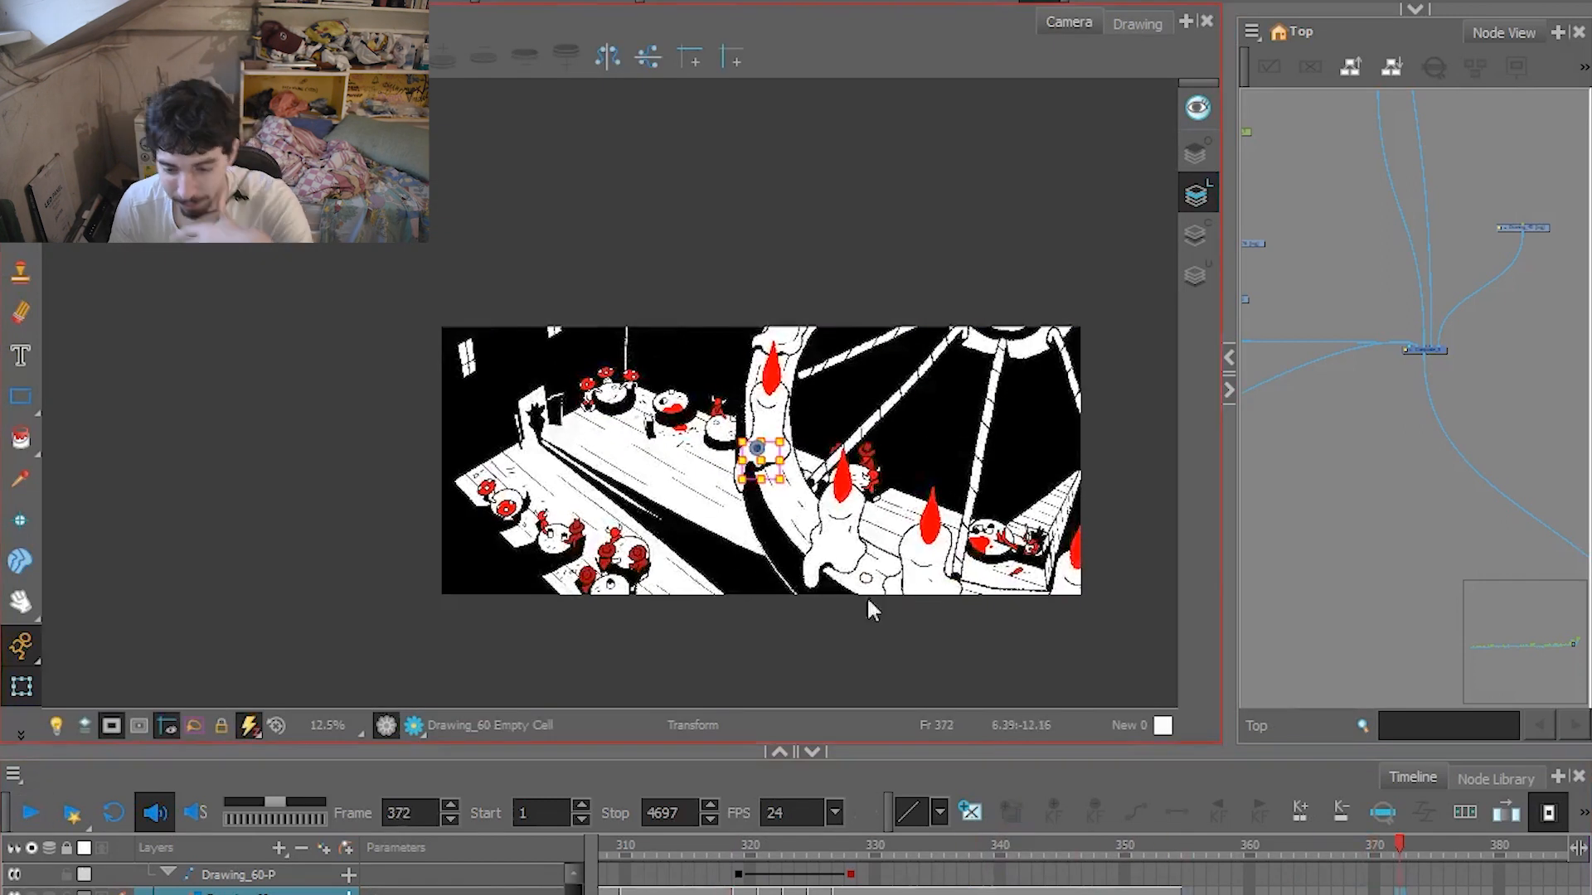
Enlarge the chandelier shot and scrub back to frame 365 to examine its motion.
scroll(817, 607, "up", 3)
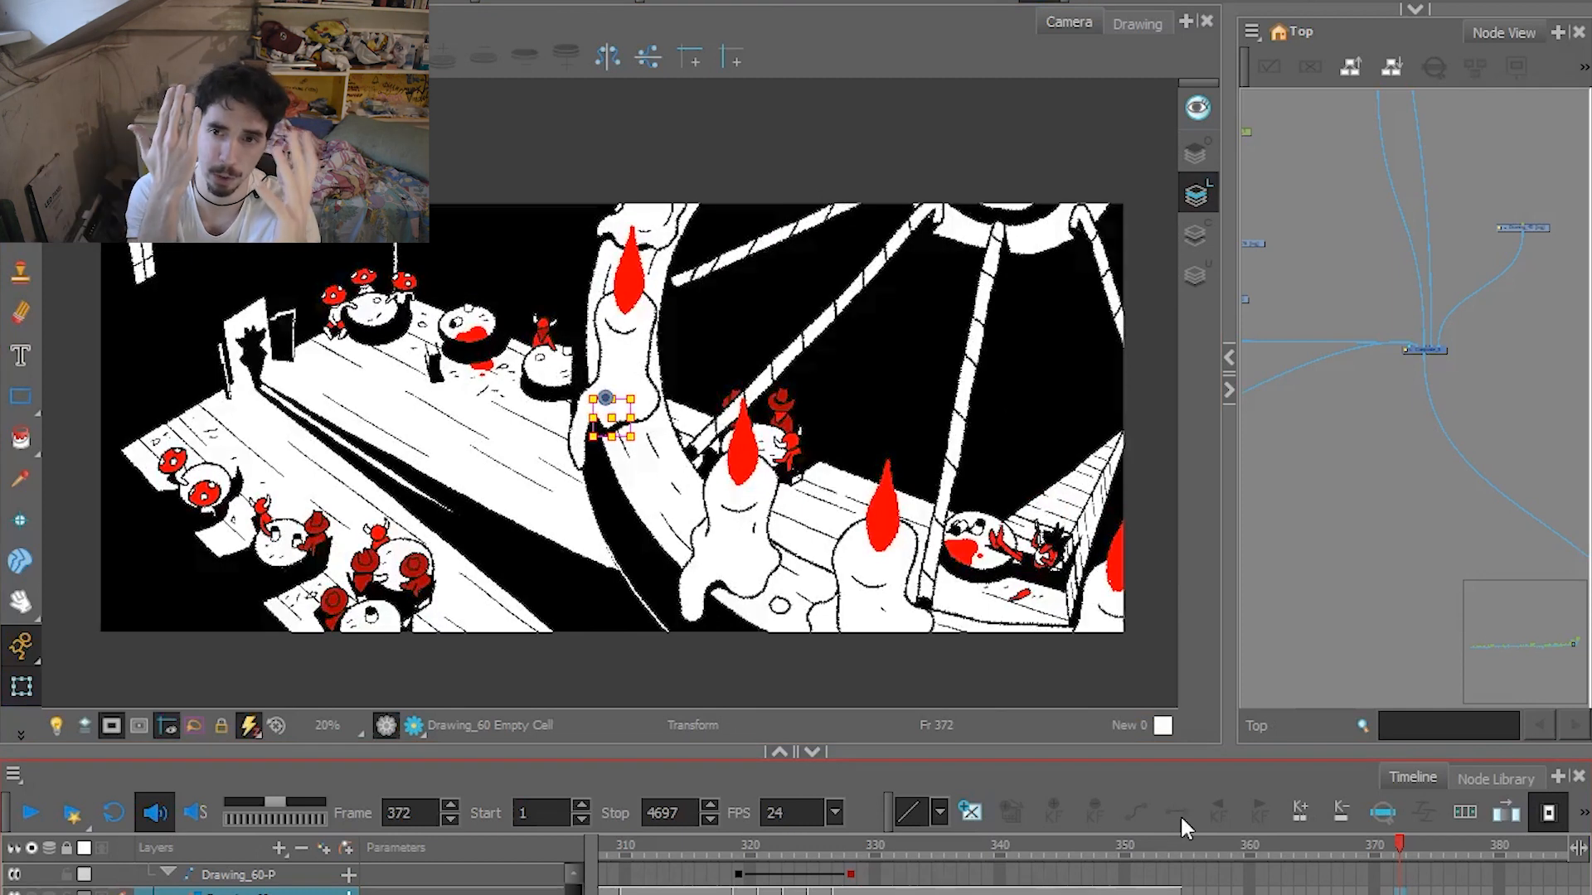
left_click(1583, 670)
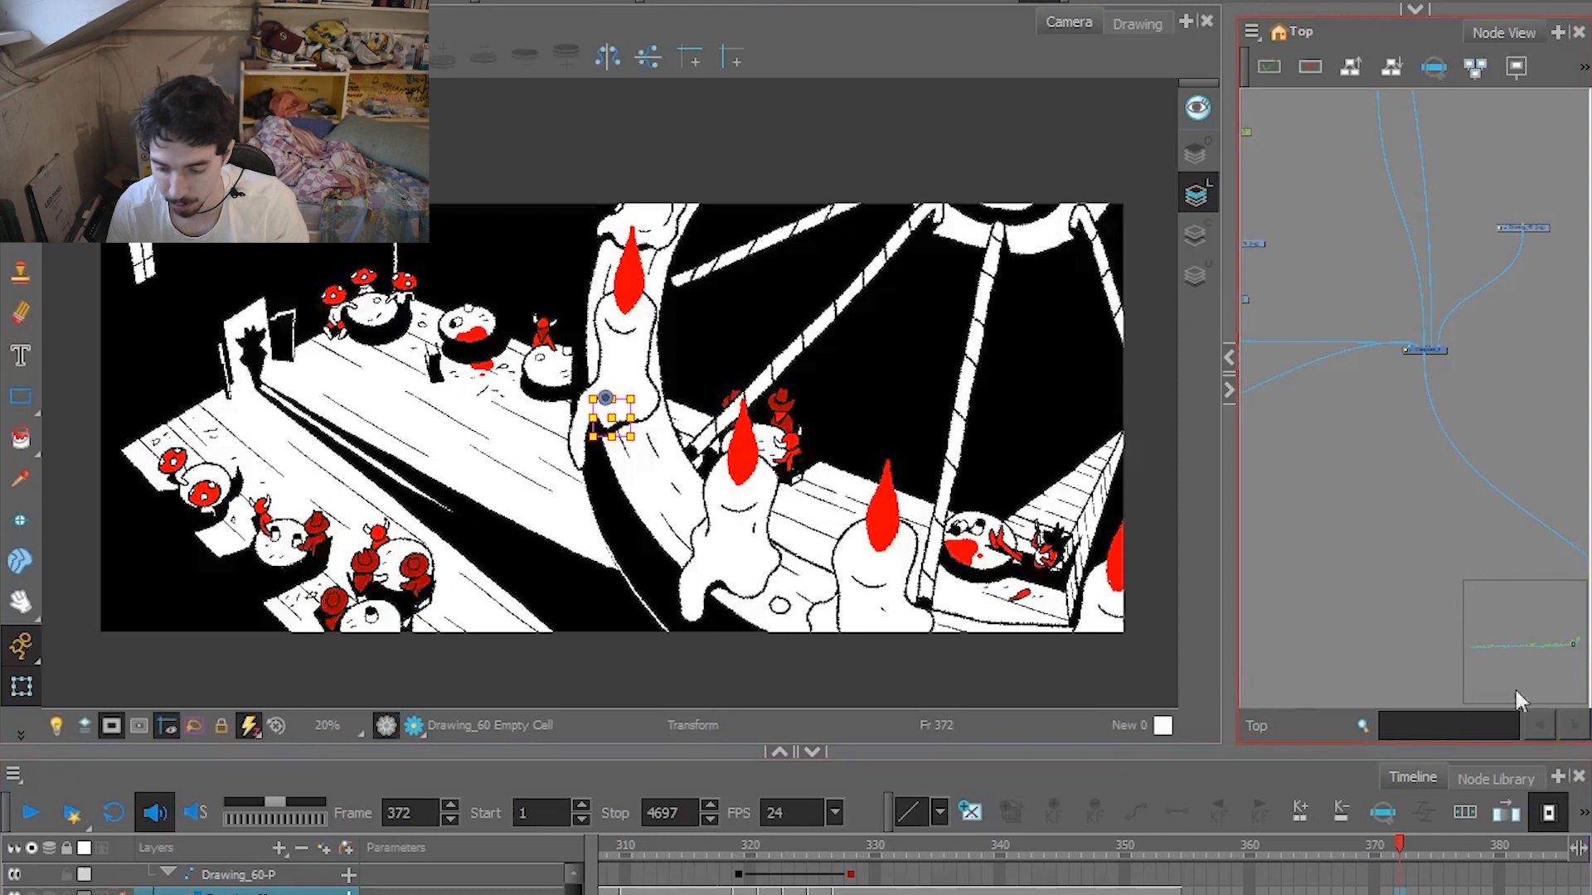
mouse_move(1316, 848)
left_mouse_down()
mouse_move(1211, 857)
mouse_move(1318, 859)
left_mouse_up()
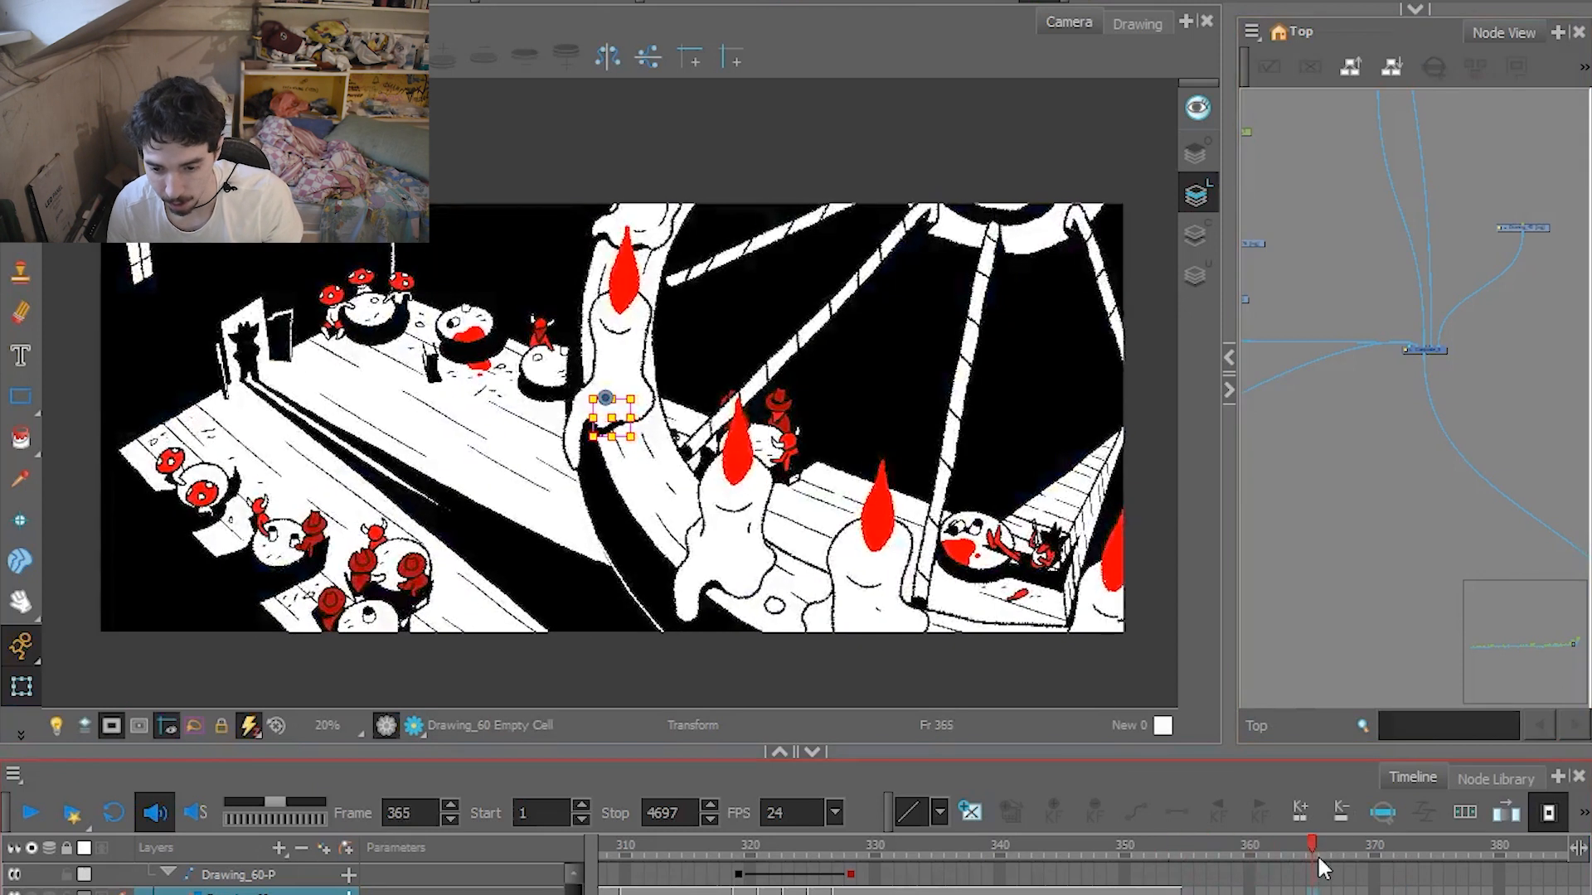
Disable the final composite node to reveal the chandelier shot's rough sketch and play it from frame 354.
left_click(1442, 351)
left_click(1174, 850)
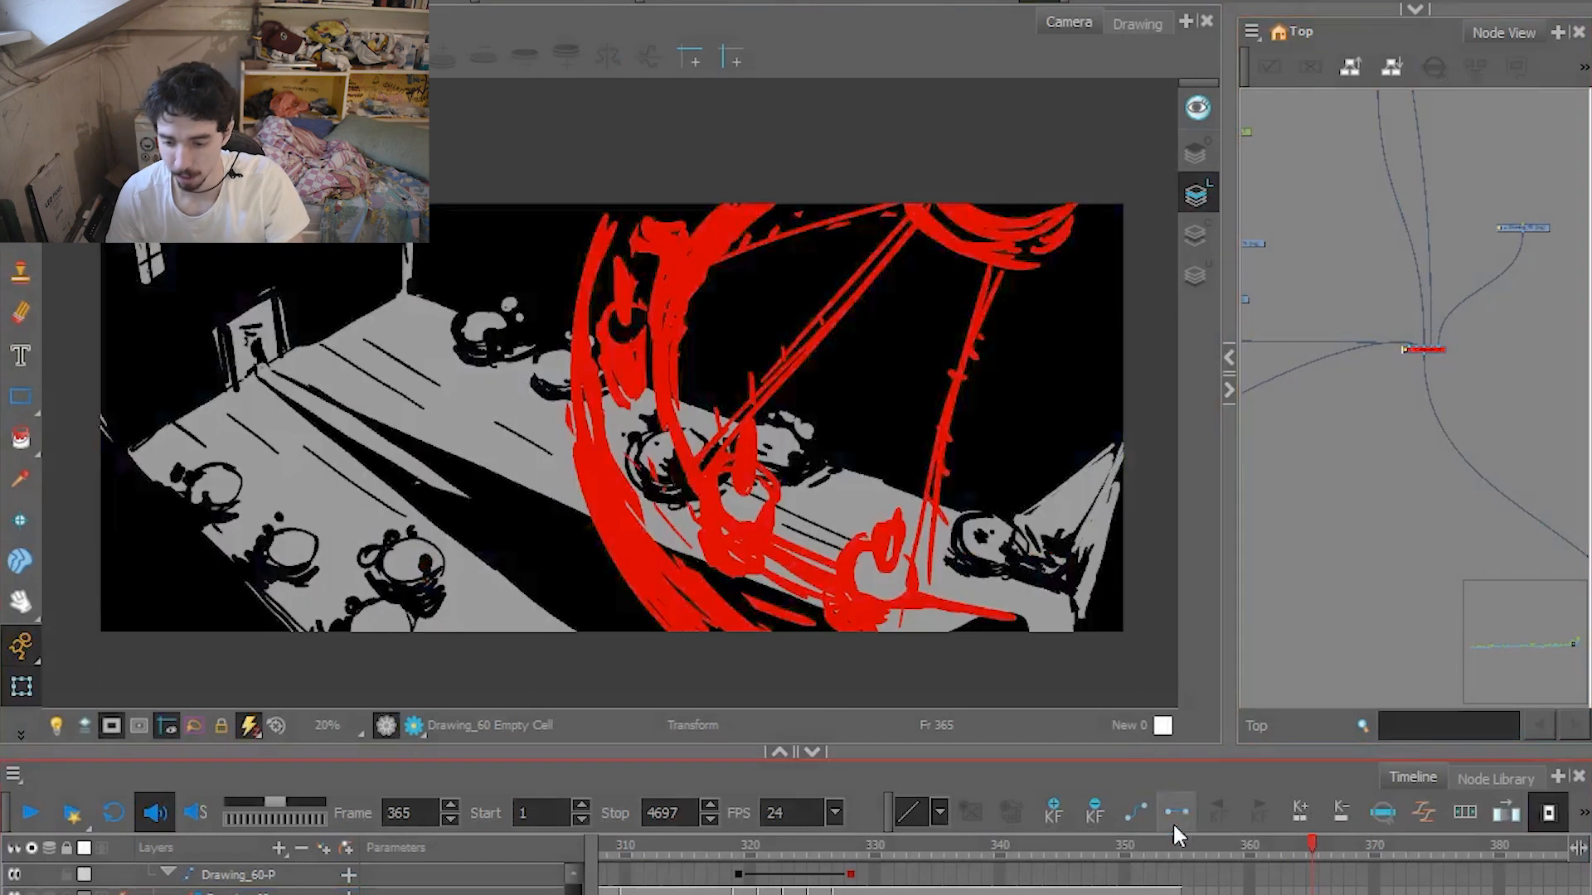
left_click(39, 816)
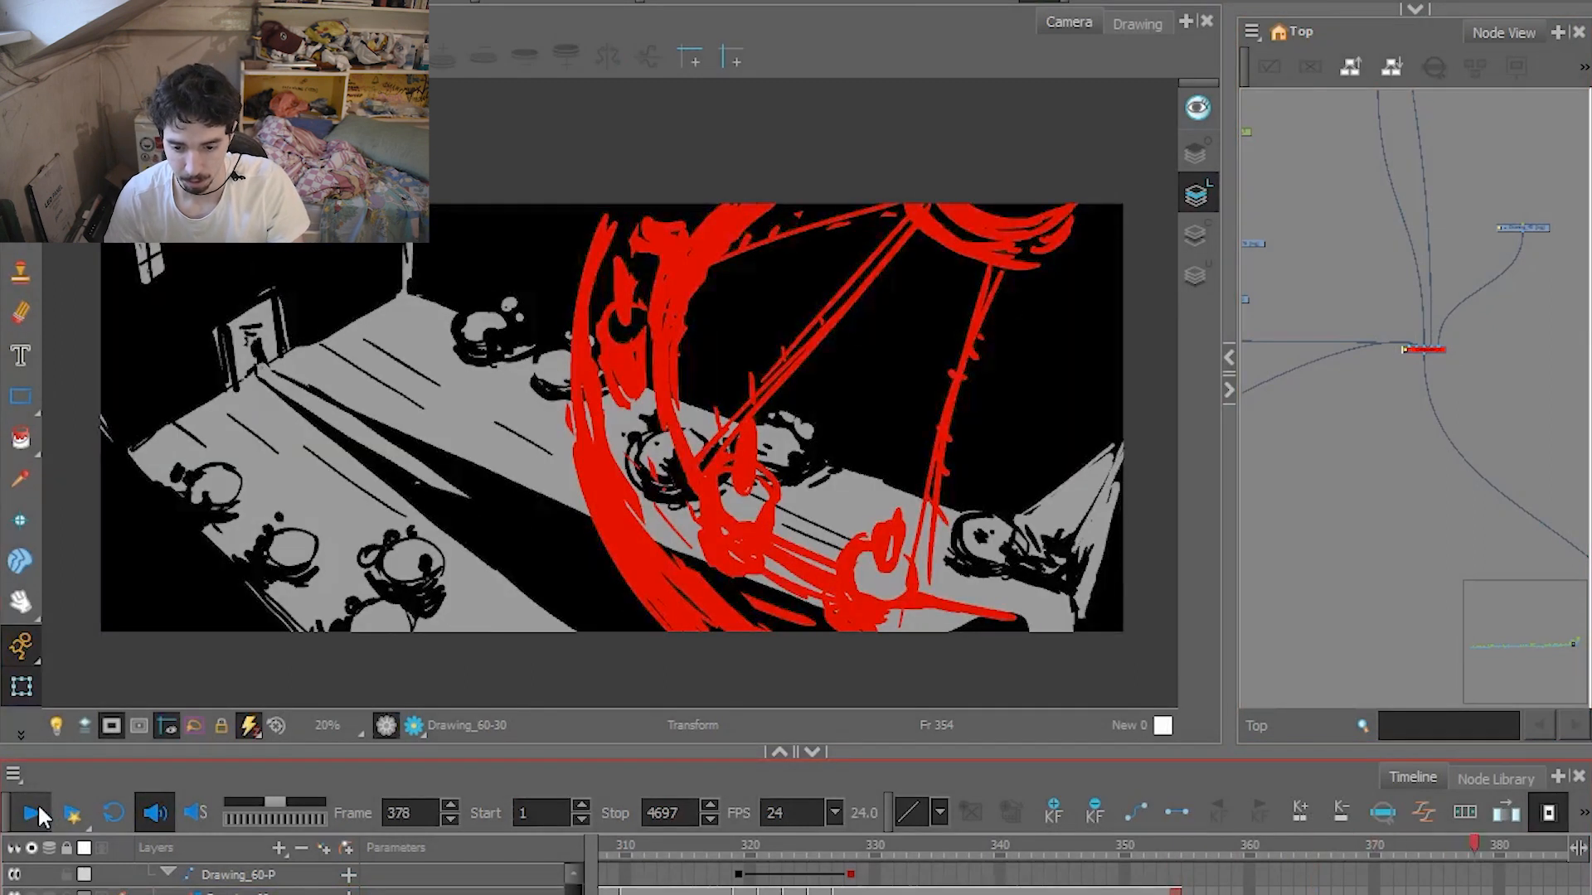
left_click(655, 699)
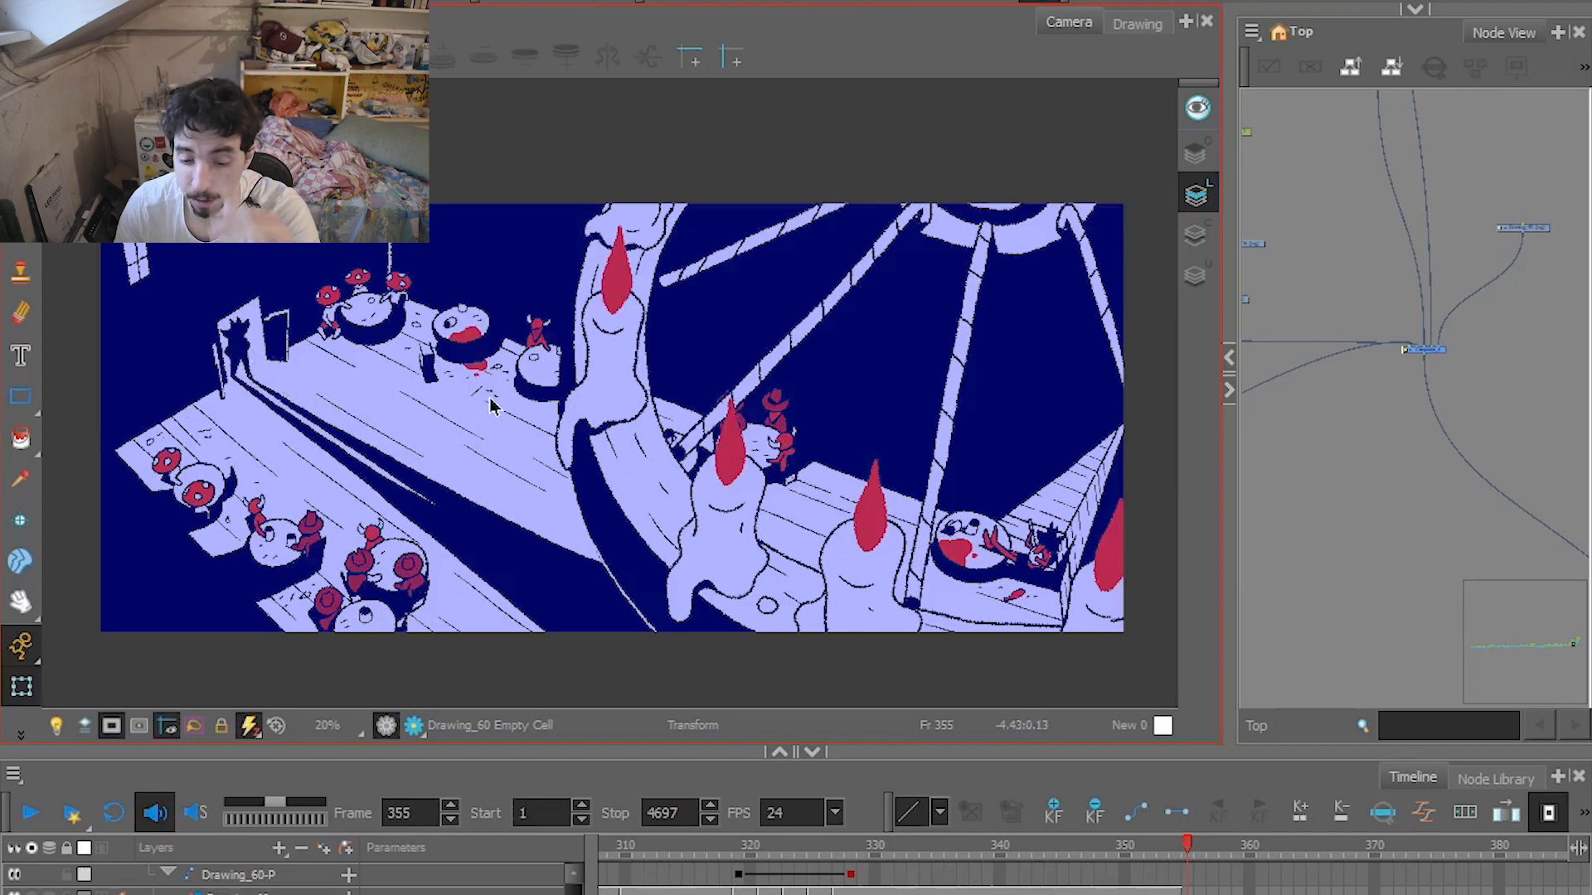
Scrub the finished chandelier shot between frames 355 and 381, selecting the chandelier drawing to examine its movement.
left_click_drag(1192, 844, 1350, 827)
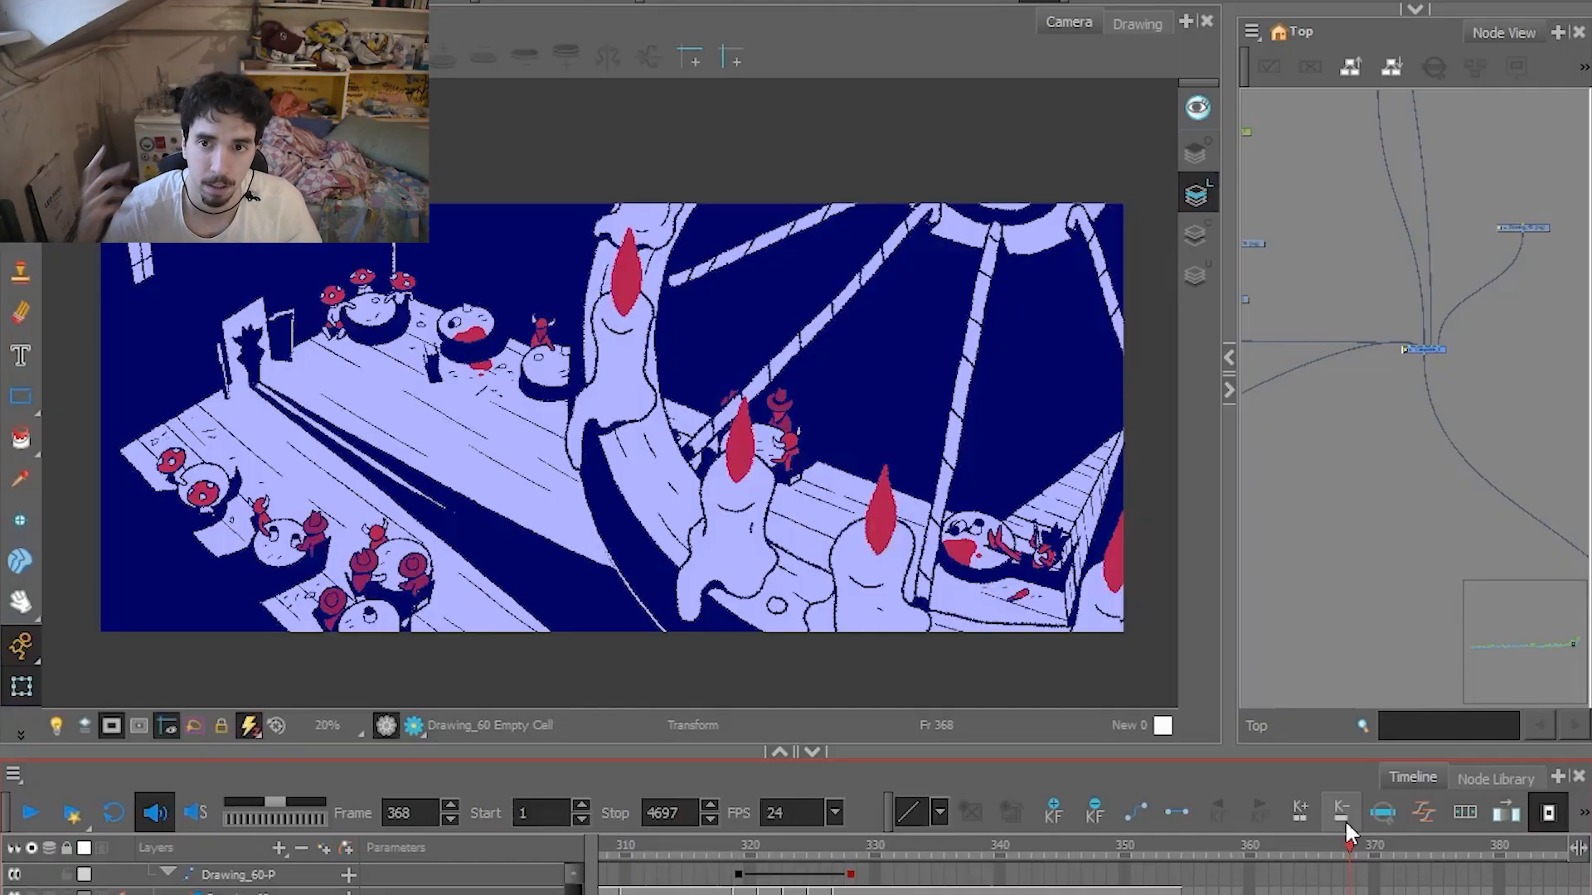
mouse_move(1347, 844)
left_mouse_down()
mouse_move(1311, 840)
mouse_move(1326, 847)
left_mouse_up()
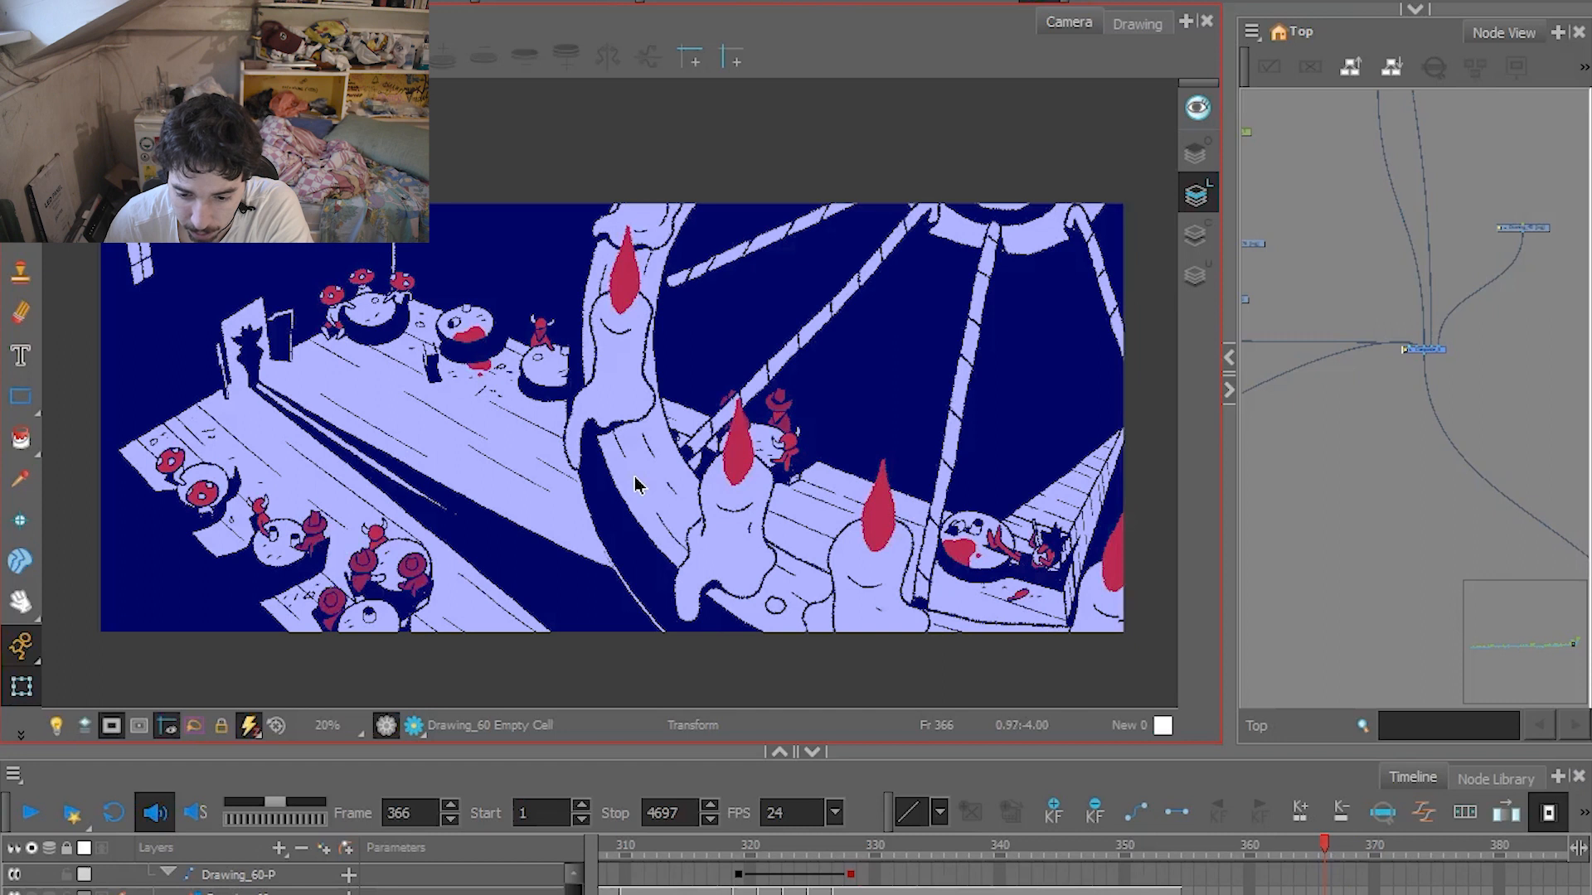
left_click(634, 476)
left_click_drag(1349, 841, 1513, 838)
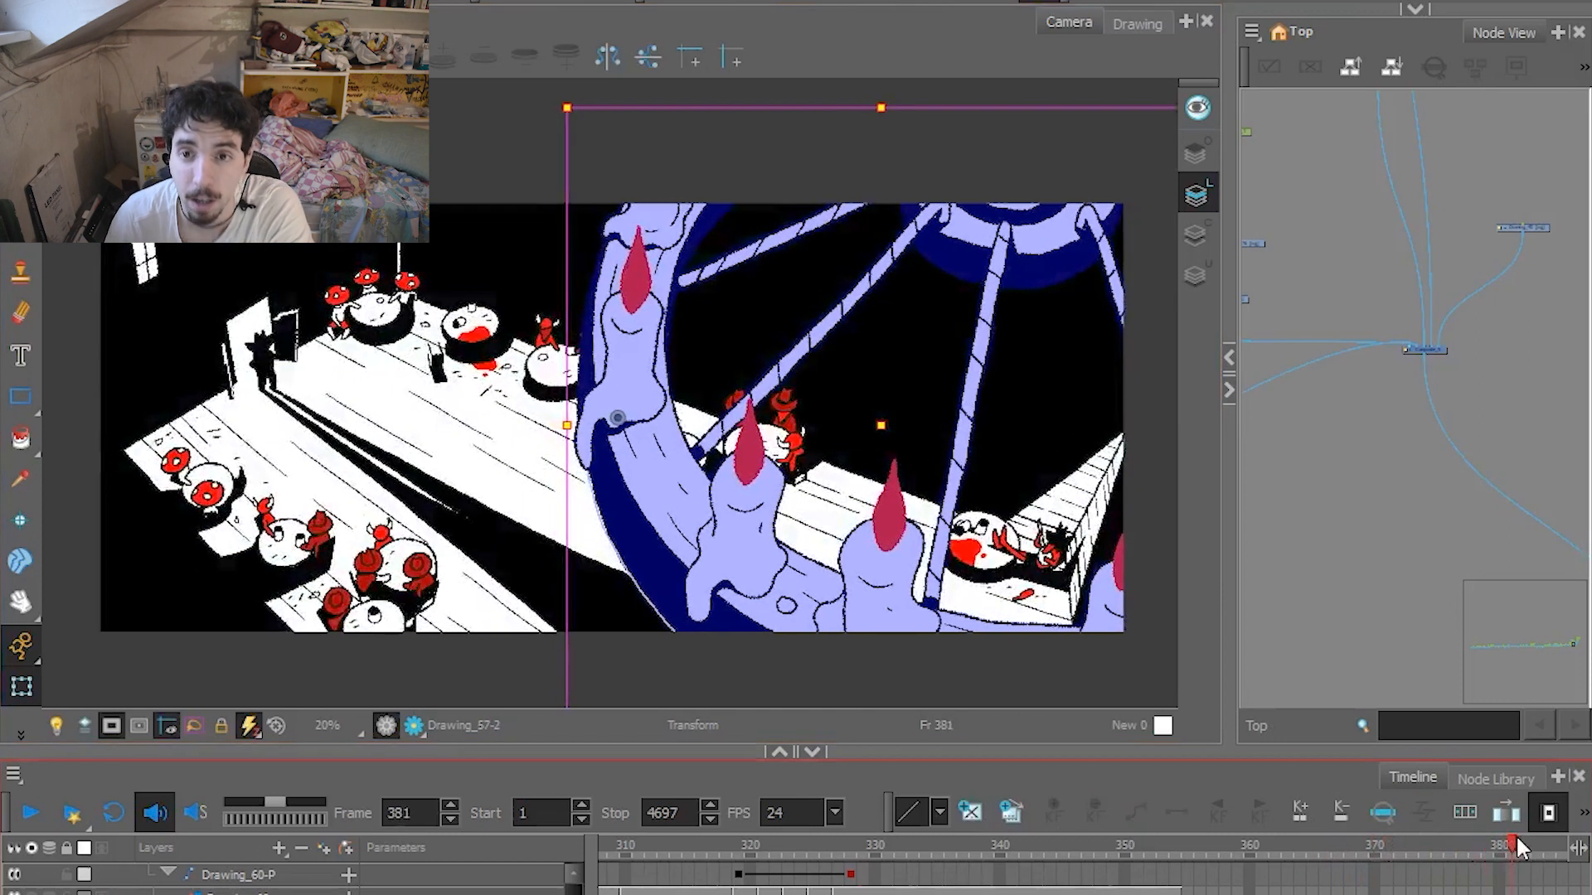
Locate the chandelier drawing's node in the Node View, examine the surrounding peg hierarchy, and select the floor drawing's node.
key("o")
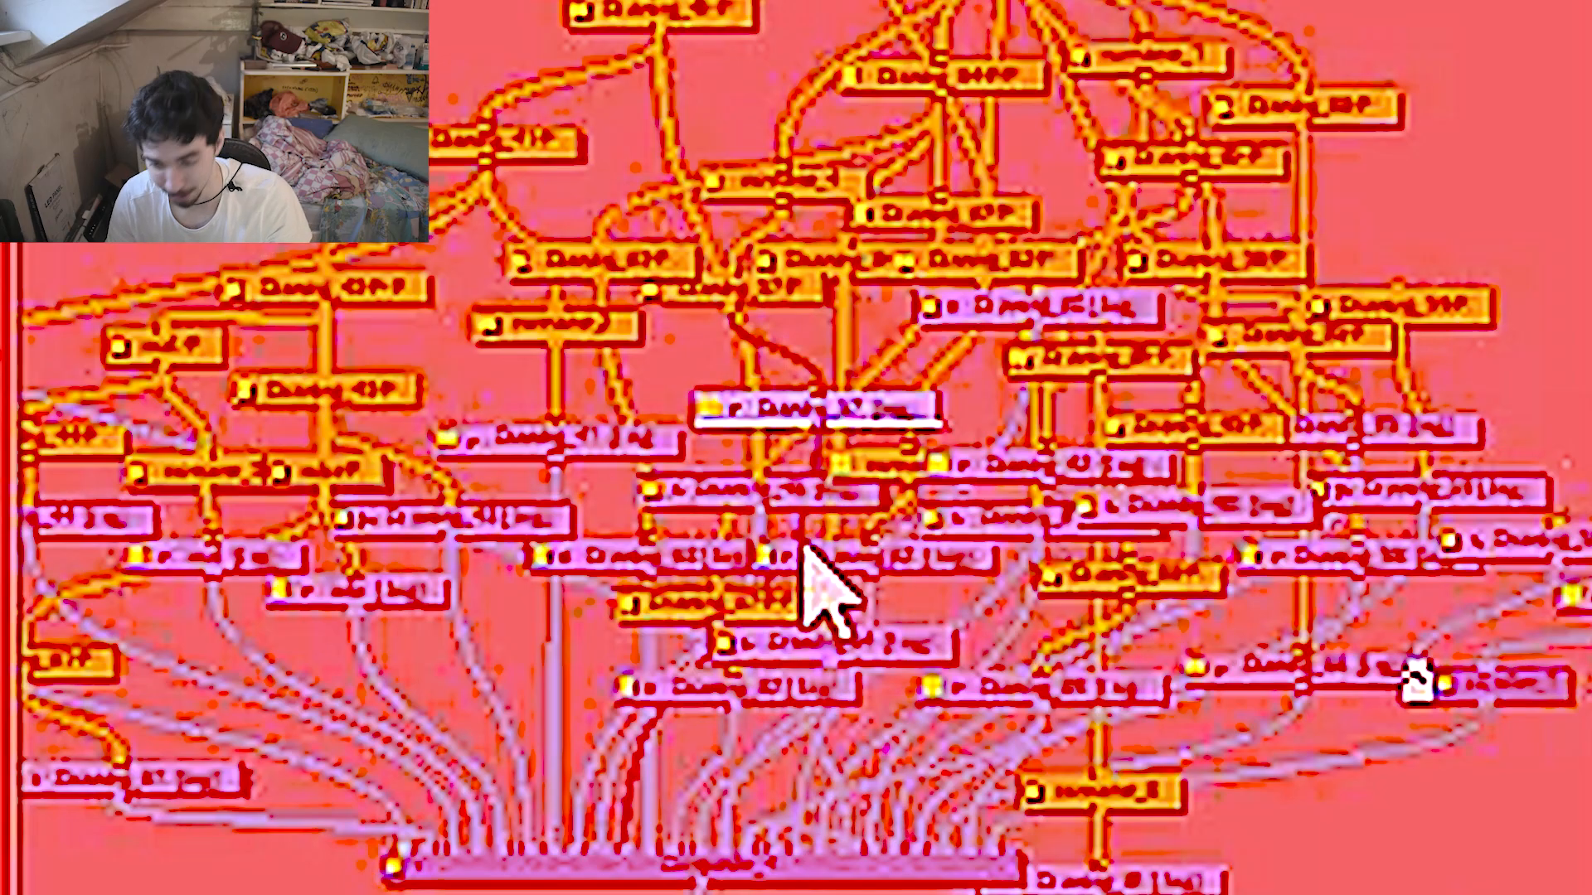
scroll(810, 501, "up", 5)
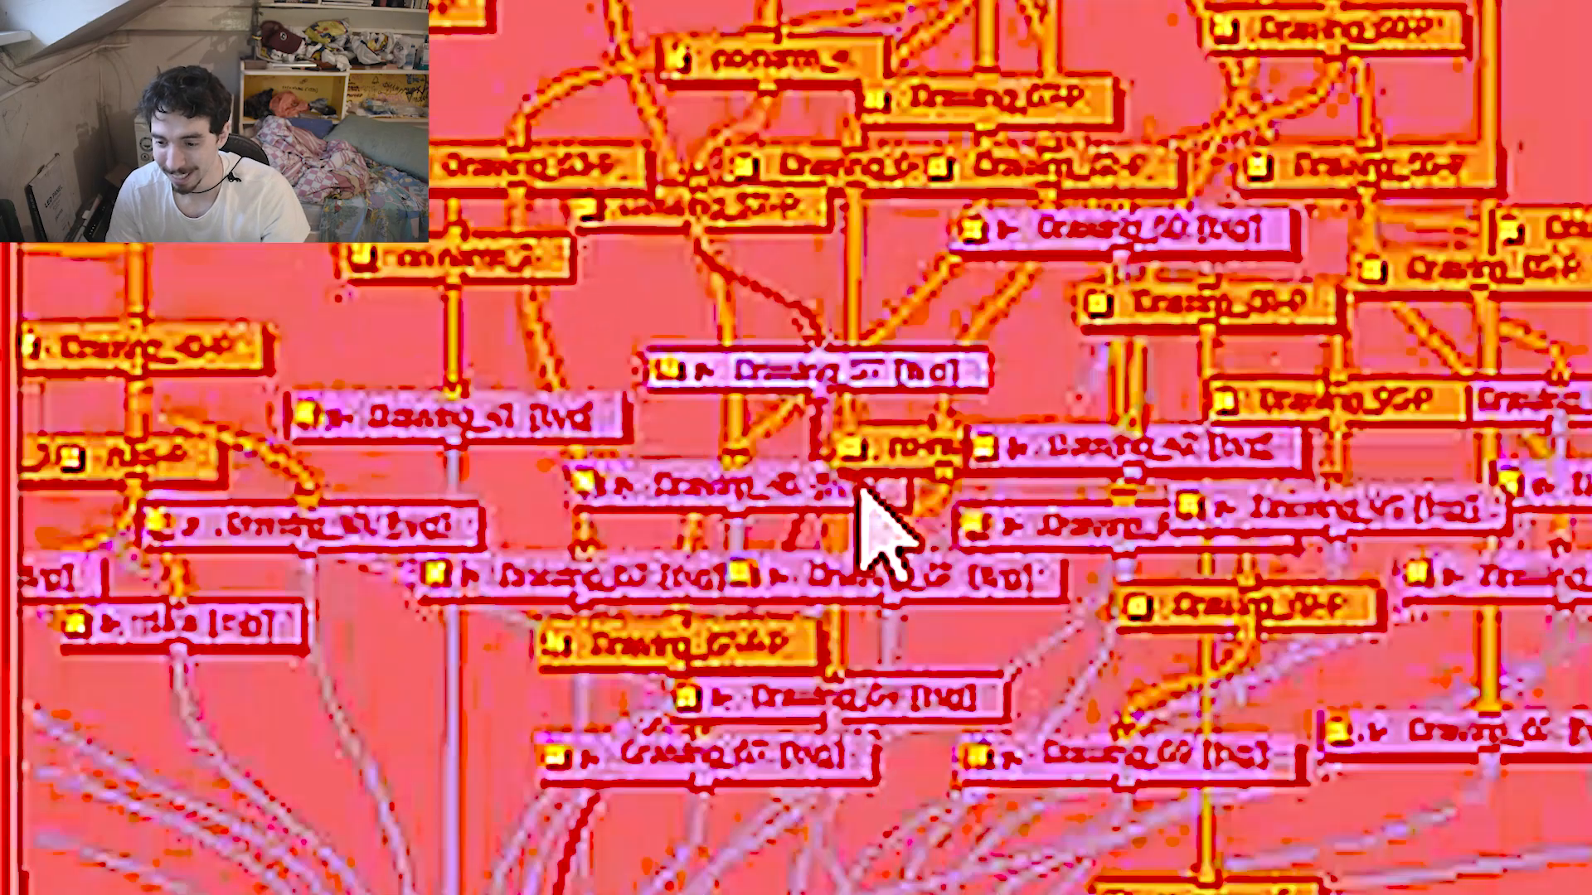
scroll(858, 474, "down", 3)
left_click_drag(1401, 289, 1401, 321)
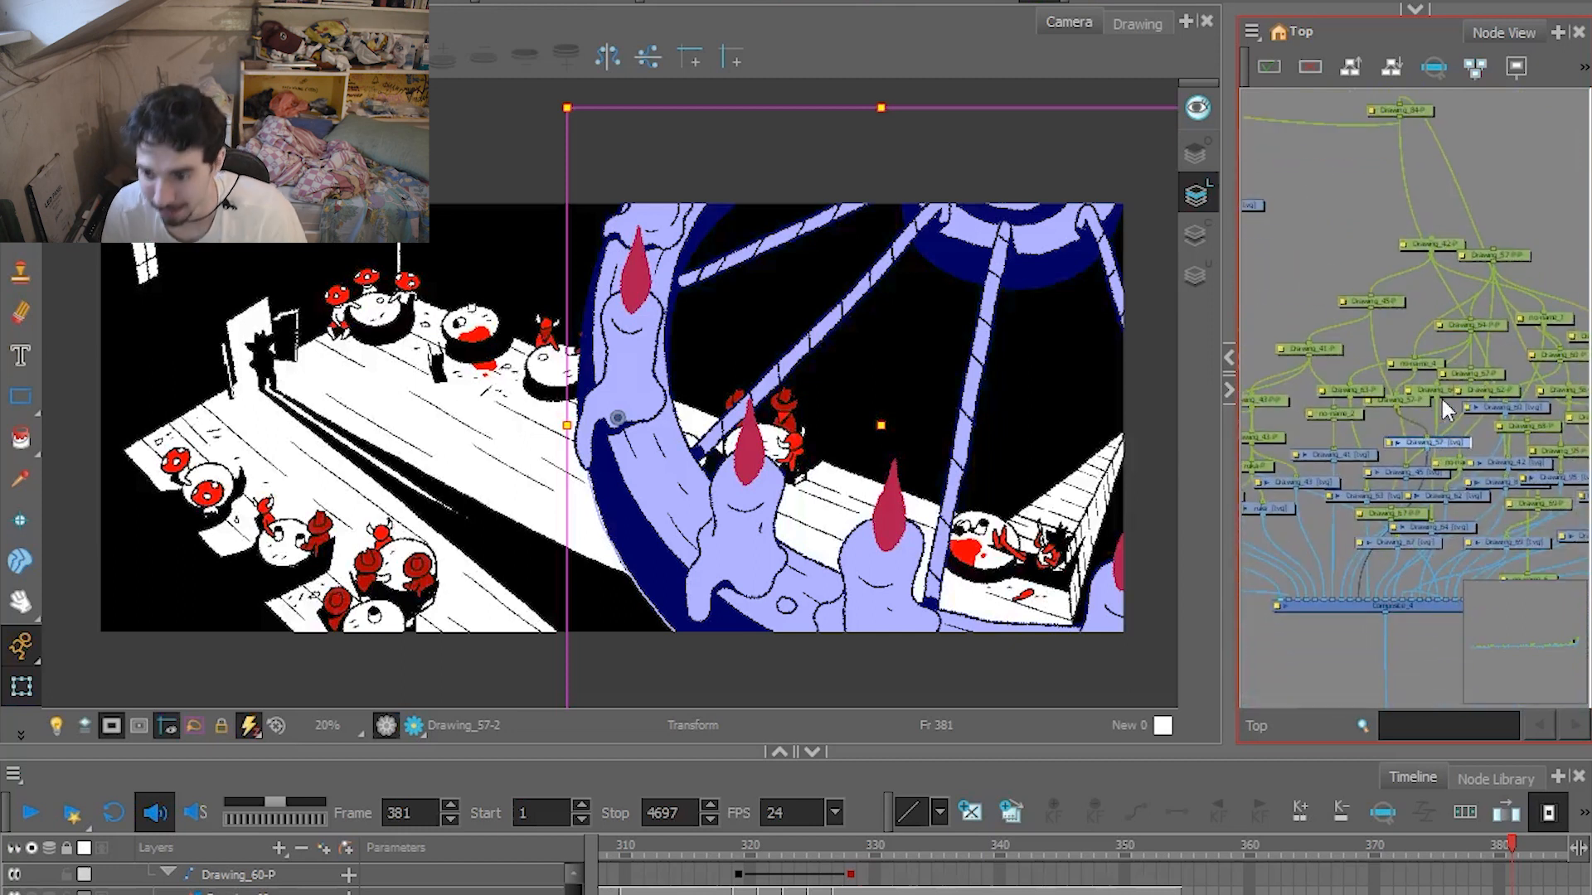
left_click_drag(1436, 385, 1360, 414)
left_click(1492, 524)
left_click(1462, 492)
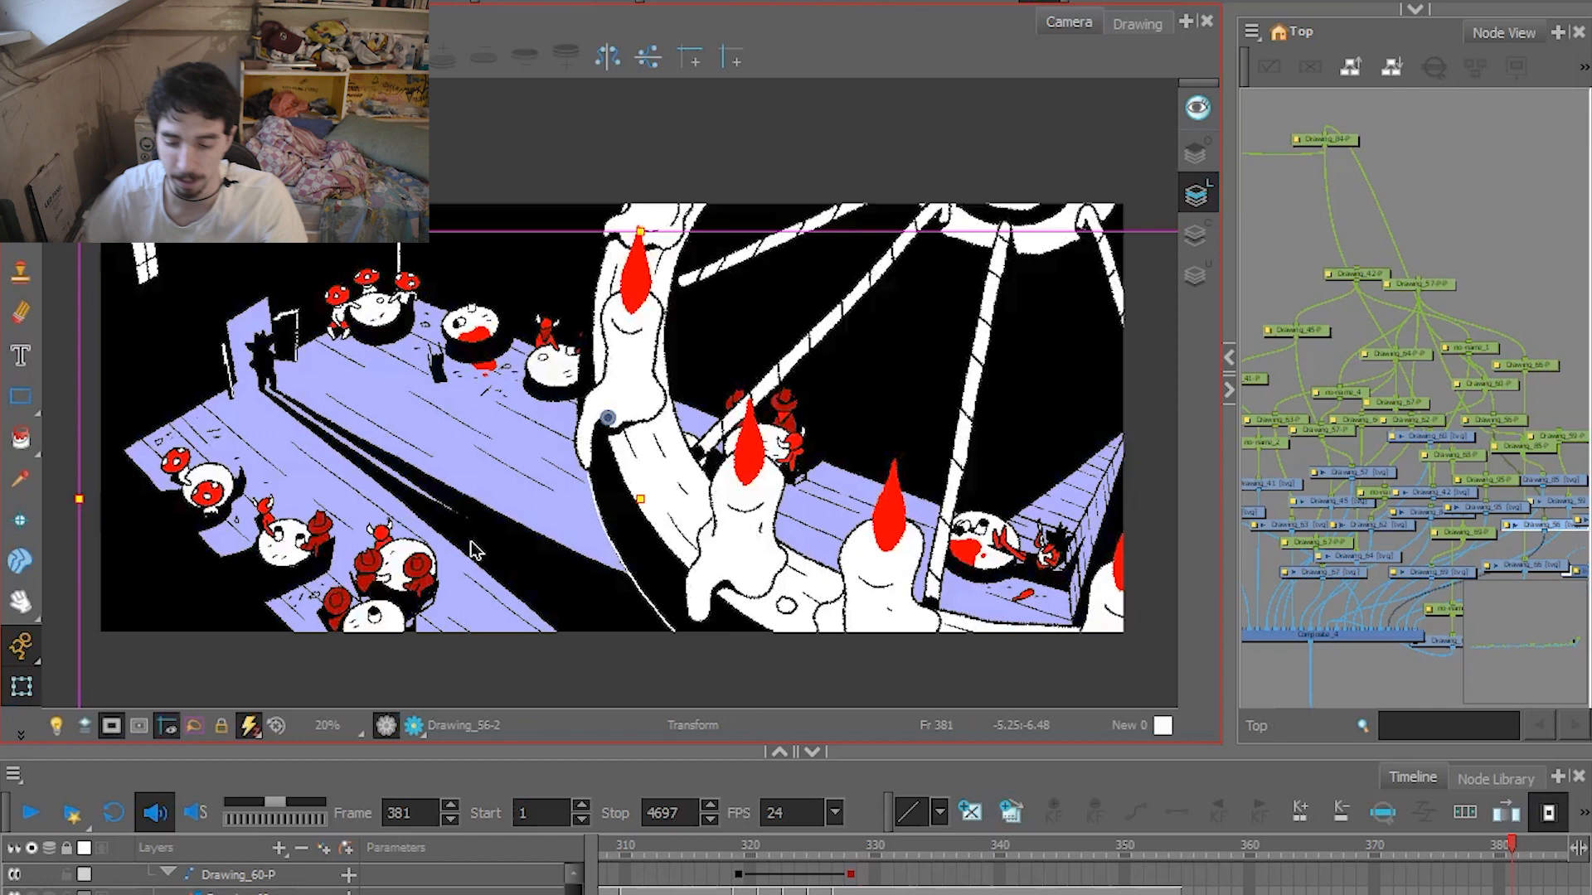
Play on from frame 381 into the three-character shot, replay it from frame 396 and stop at frame 439.
left_click(30, 814)
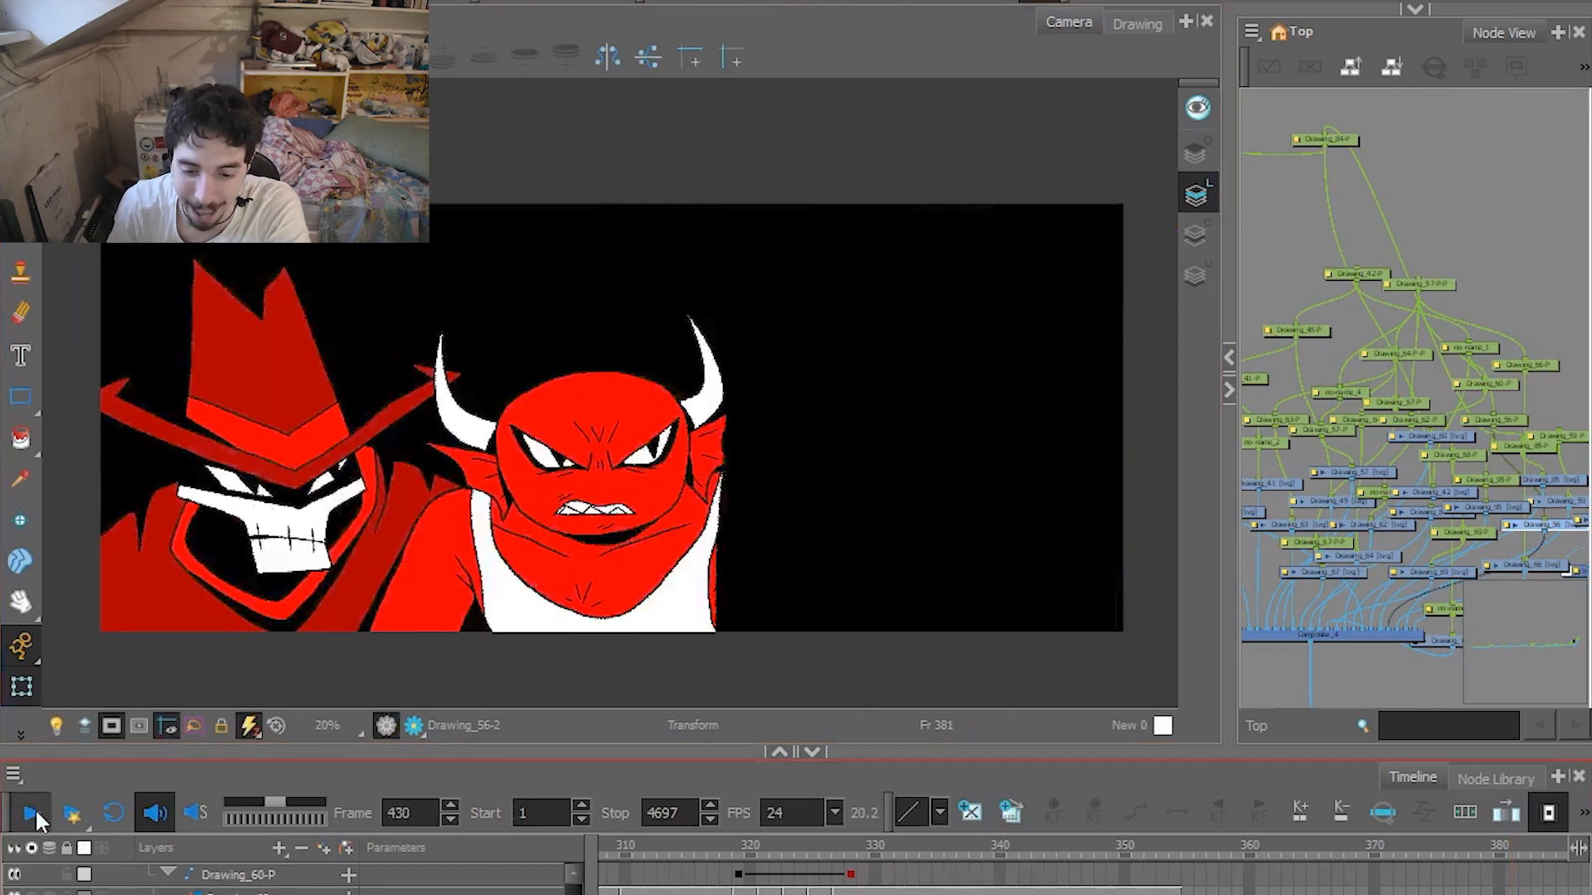
left_click_drag(952, 846, 767, 853)
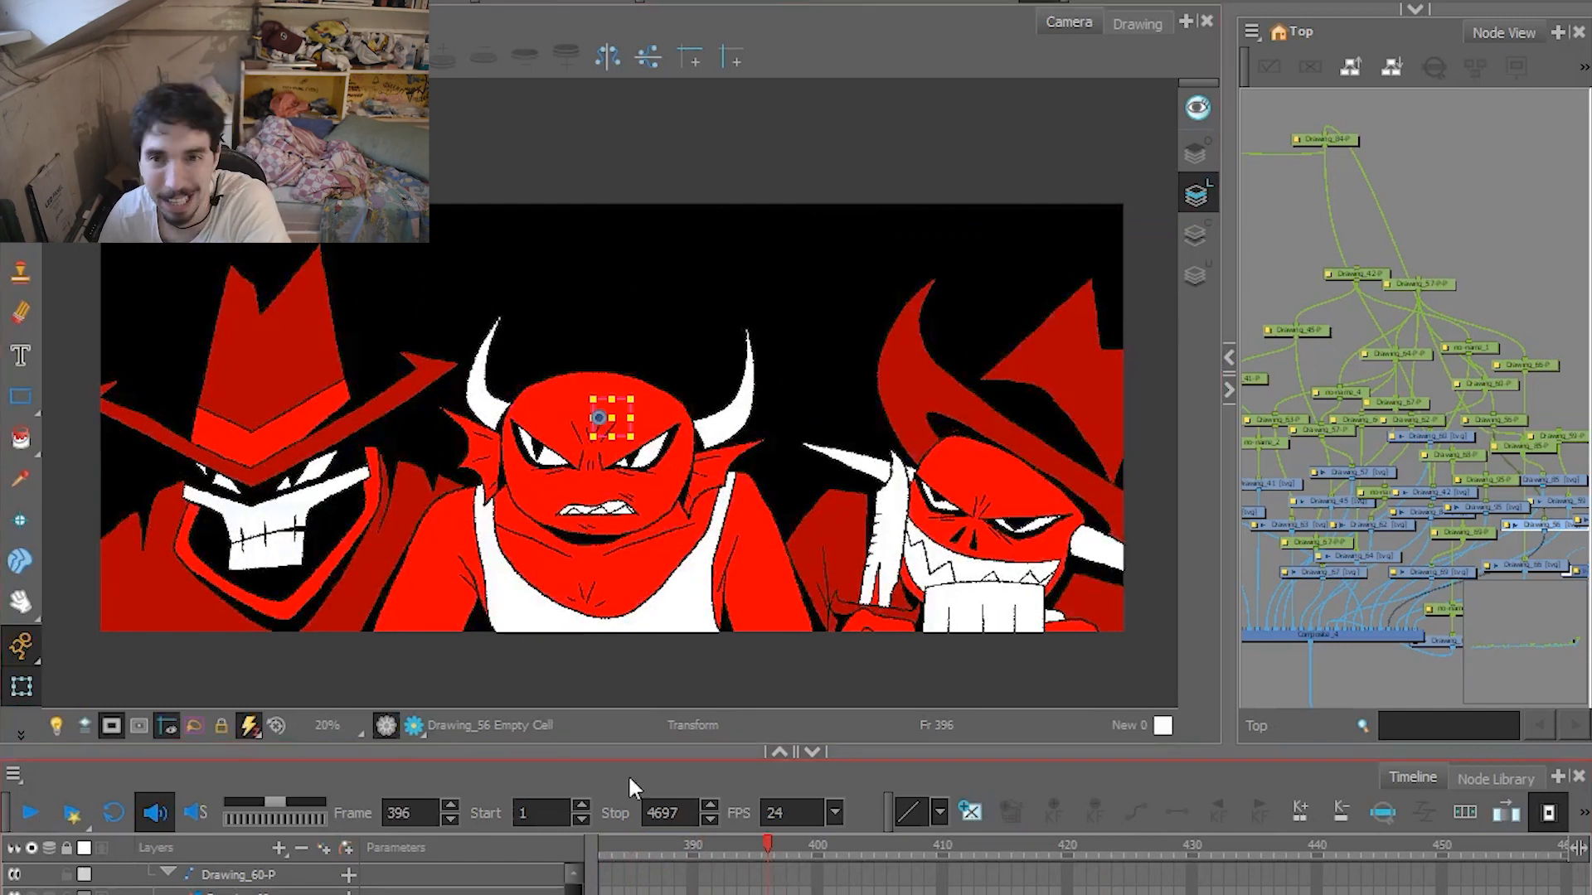
left_click(21, 816)
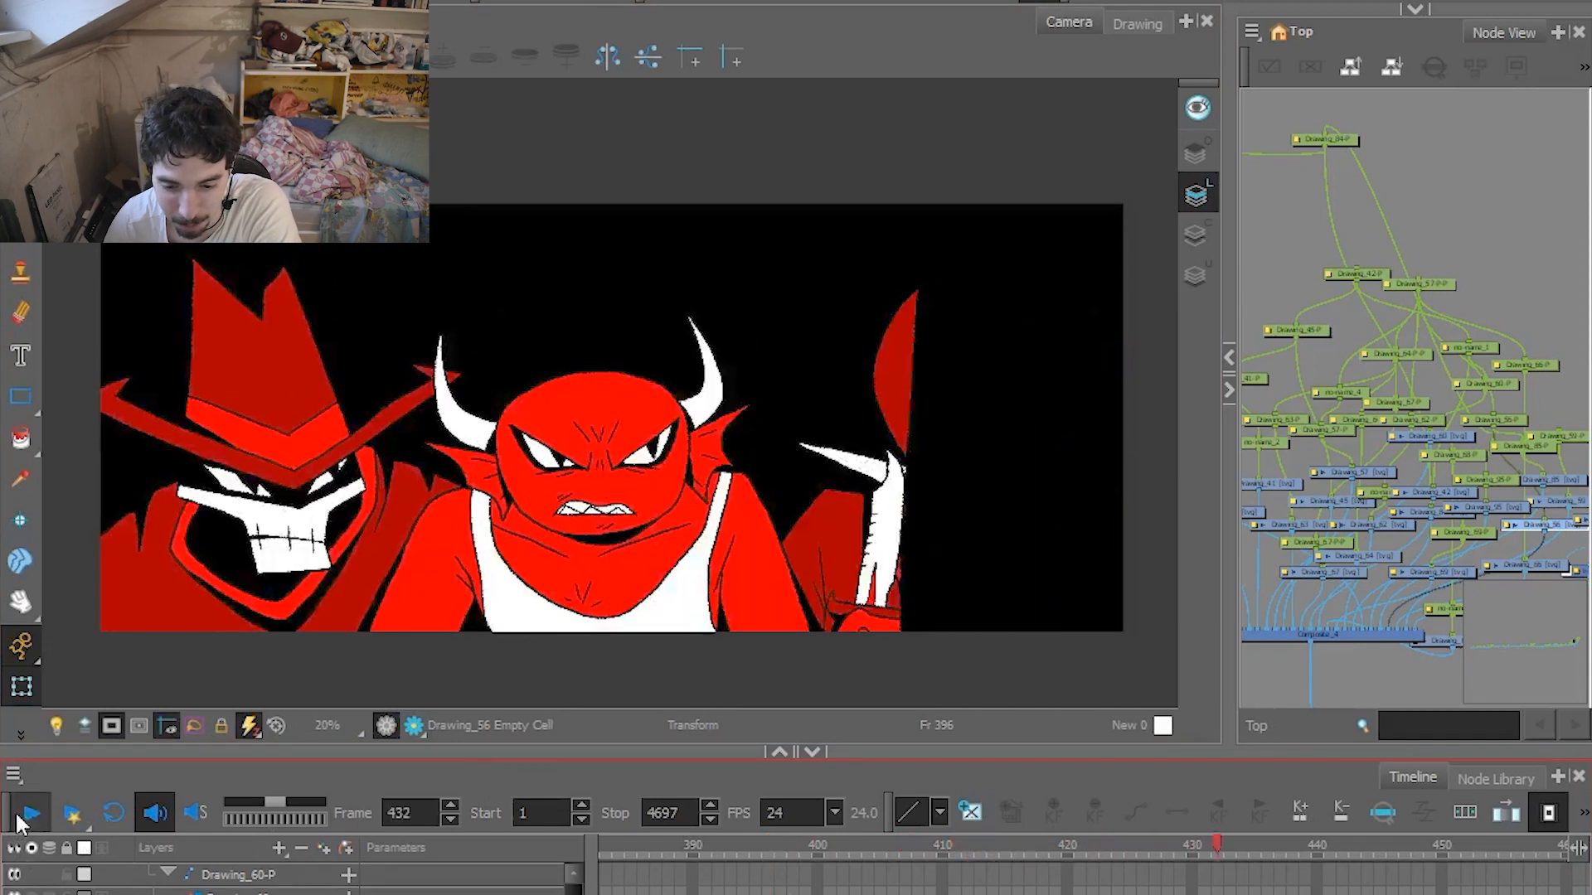
left_click(18, 819)
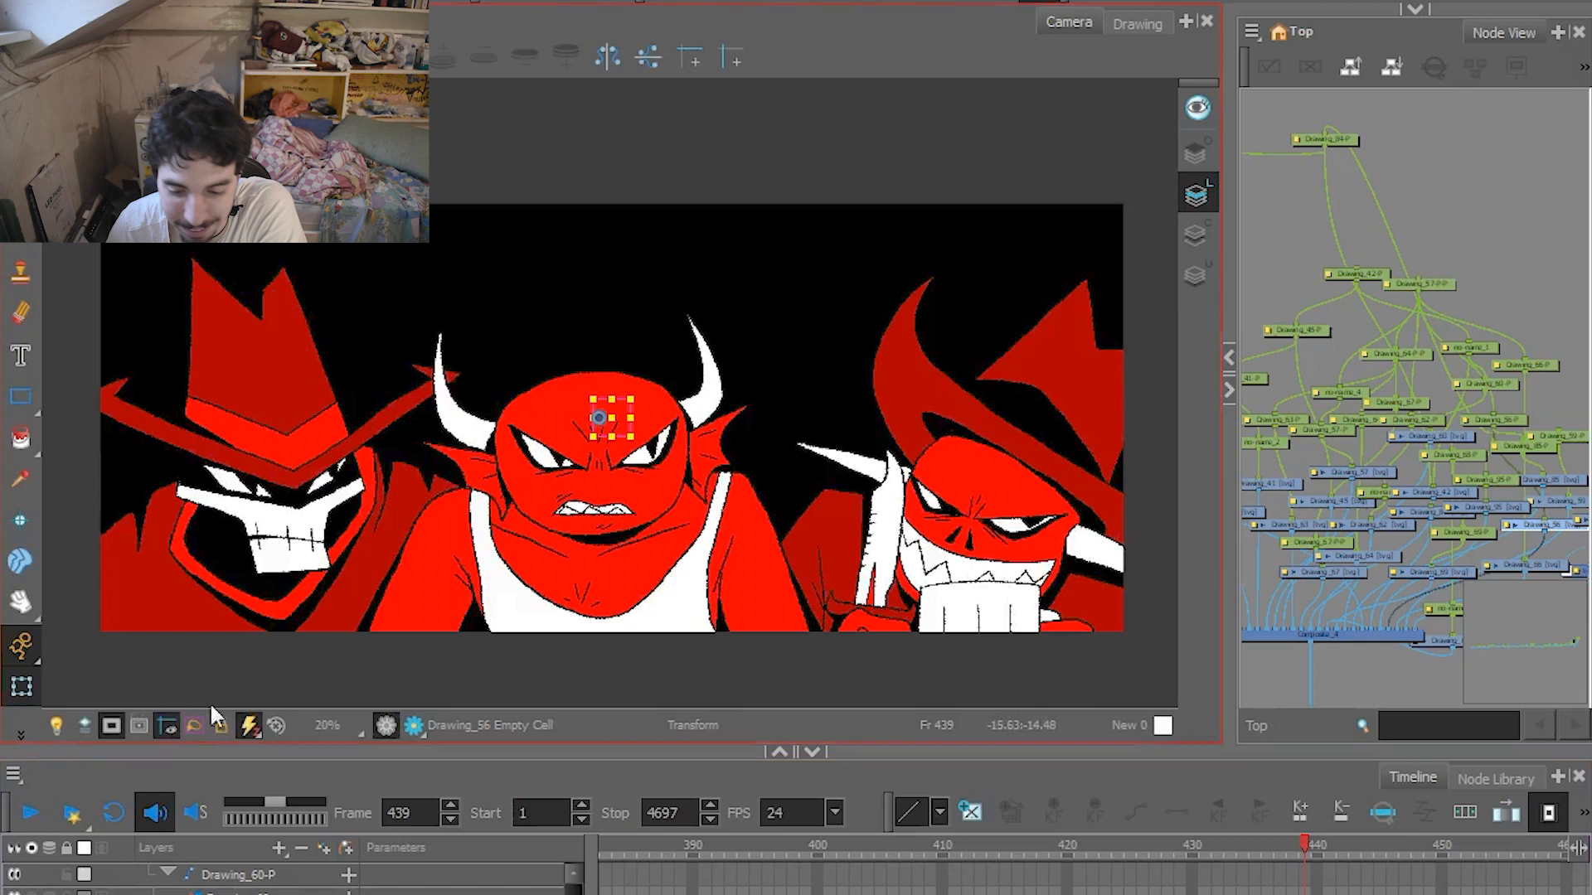
left_click_drag(944, 844, 1107, 786)
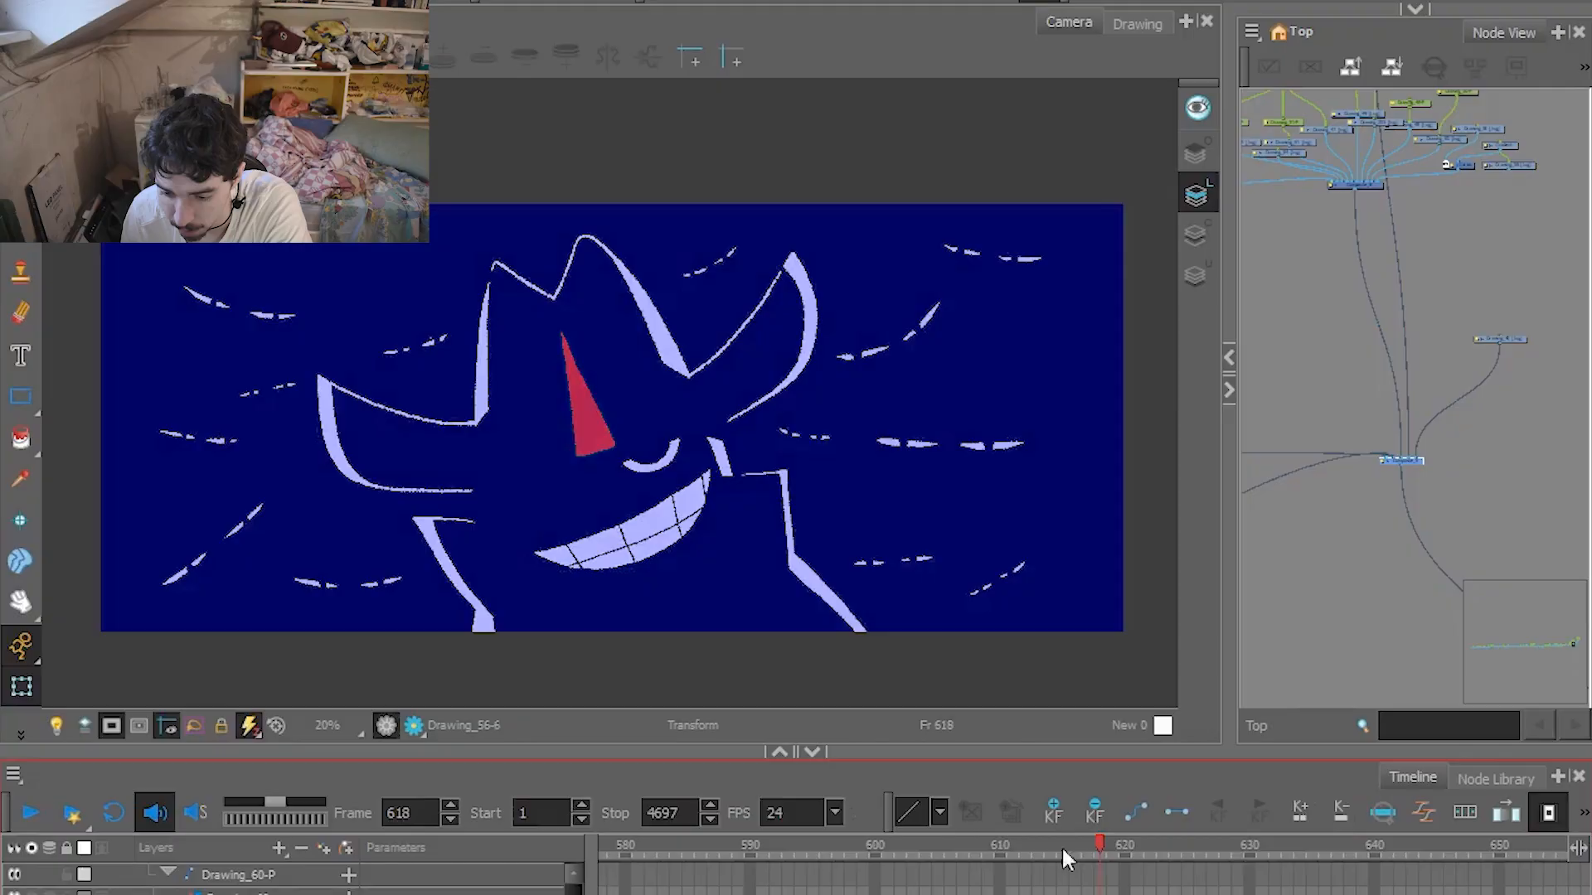
Scrub to frame 562 at the mushroom bartender shot and play on towards the glass close-up.
left_click(808, 841)
left_click_drag(807, 836, 583, 829)
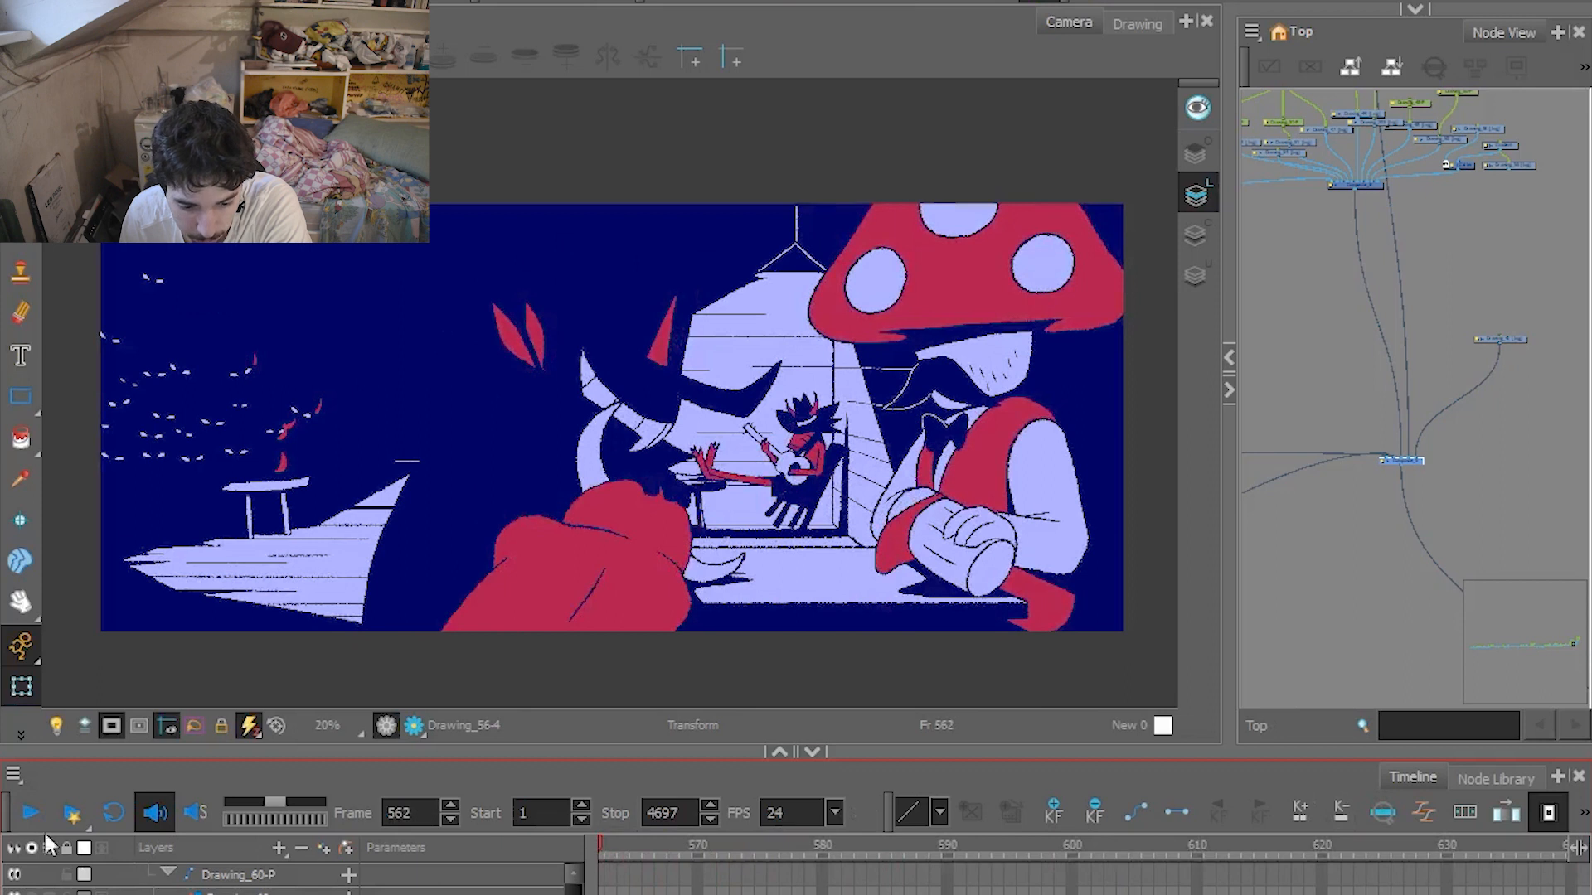
left_click(19, 818)
left_click(535, 547)
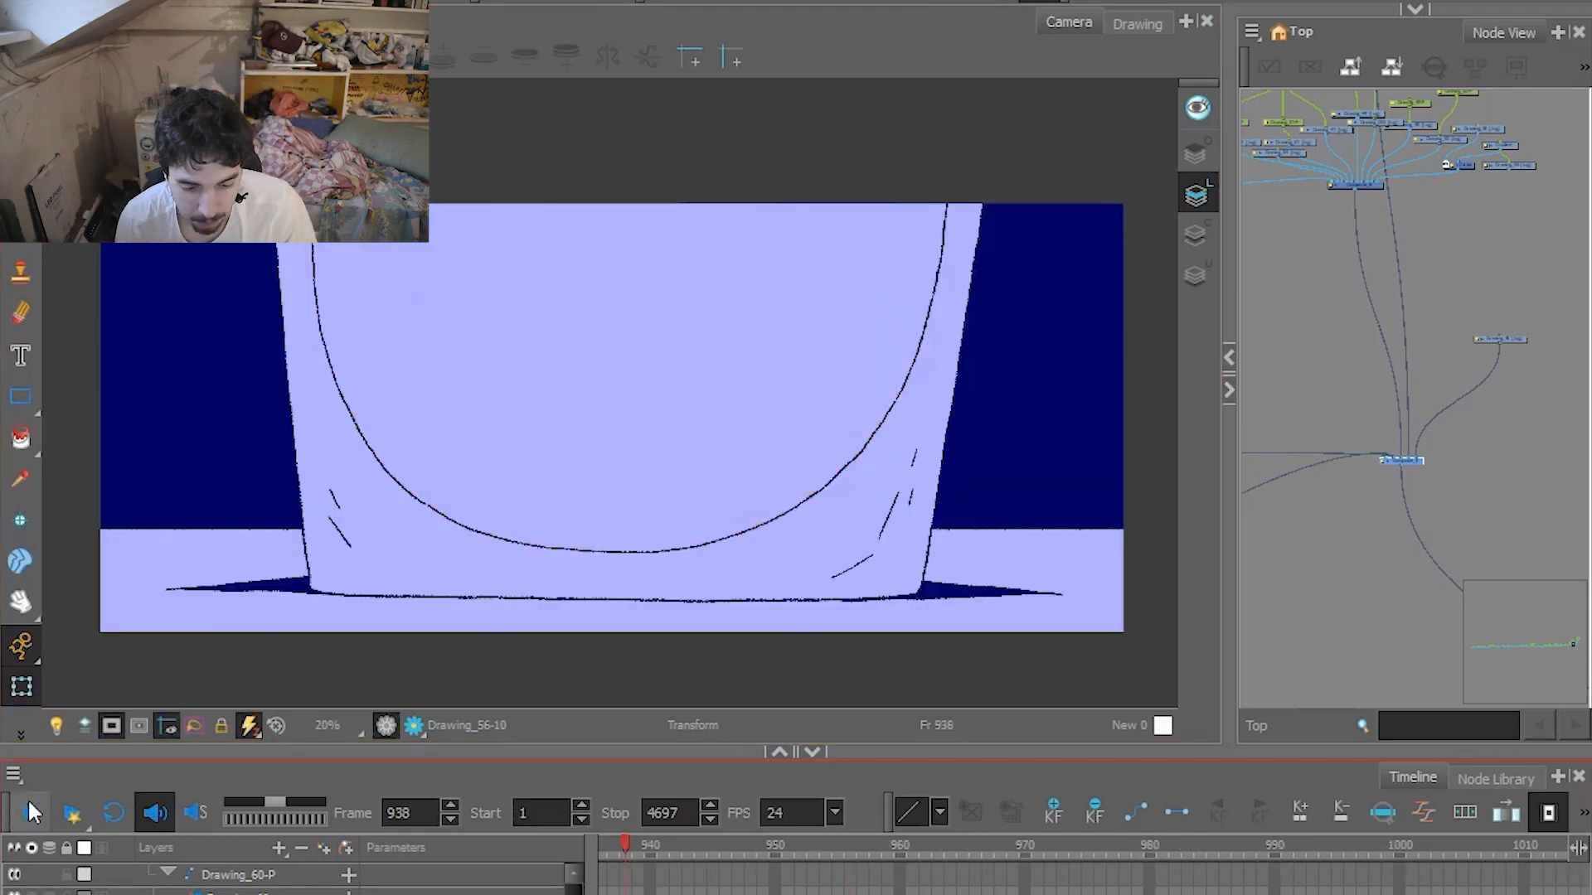
Play the glass close-up from frame 938 on into the guitar player's shot and stop at frame 1091.
left_click(33, 813)
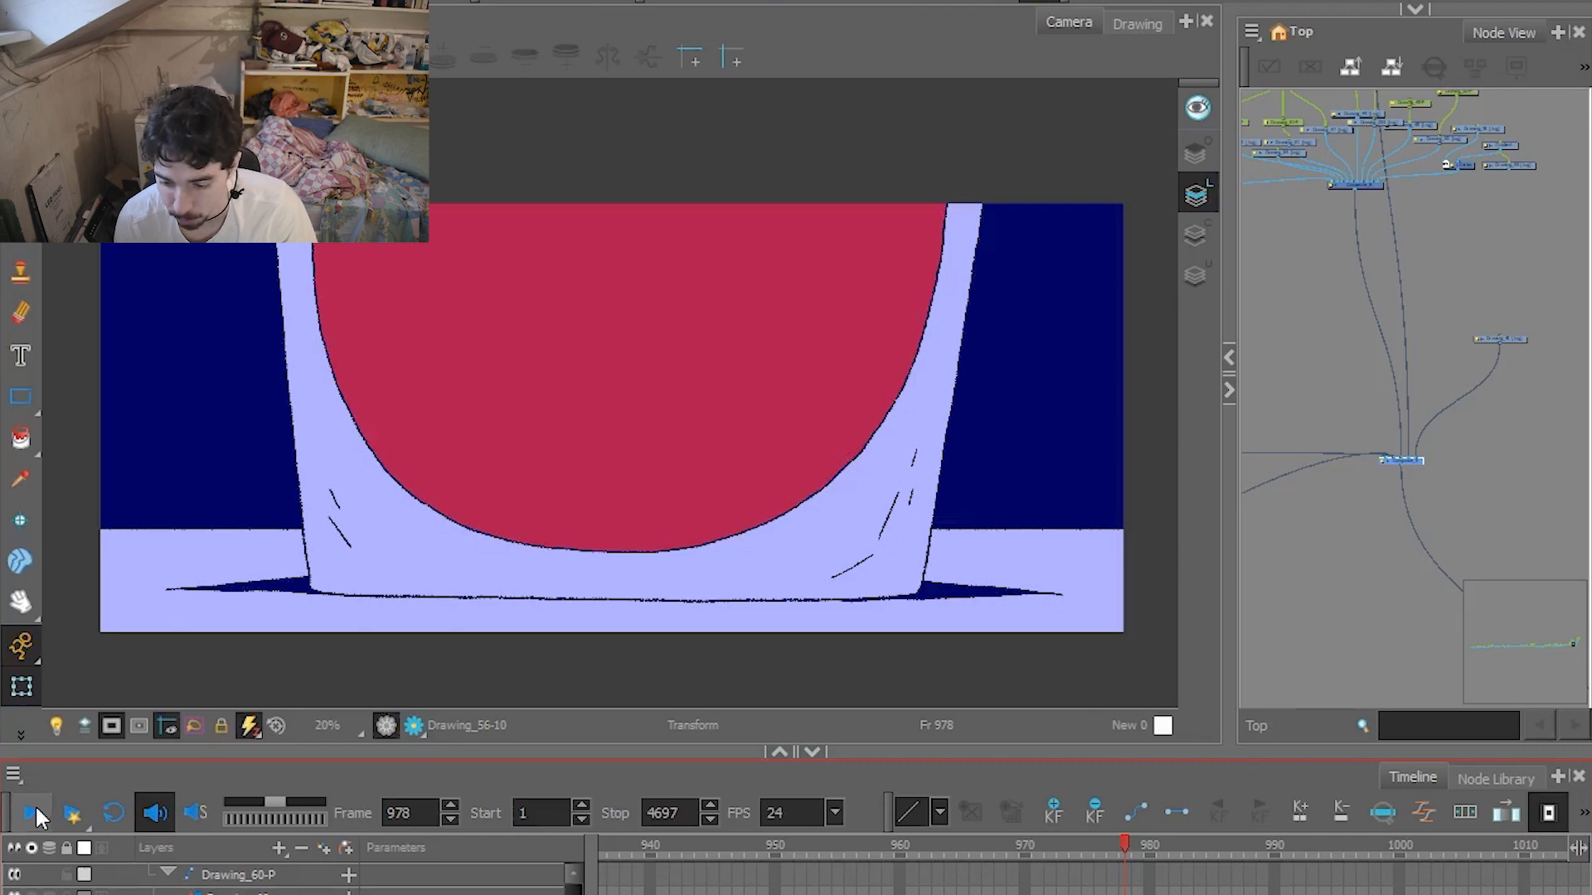
left_click(33, 814)
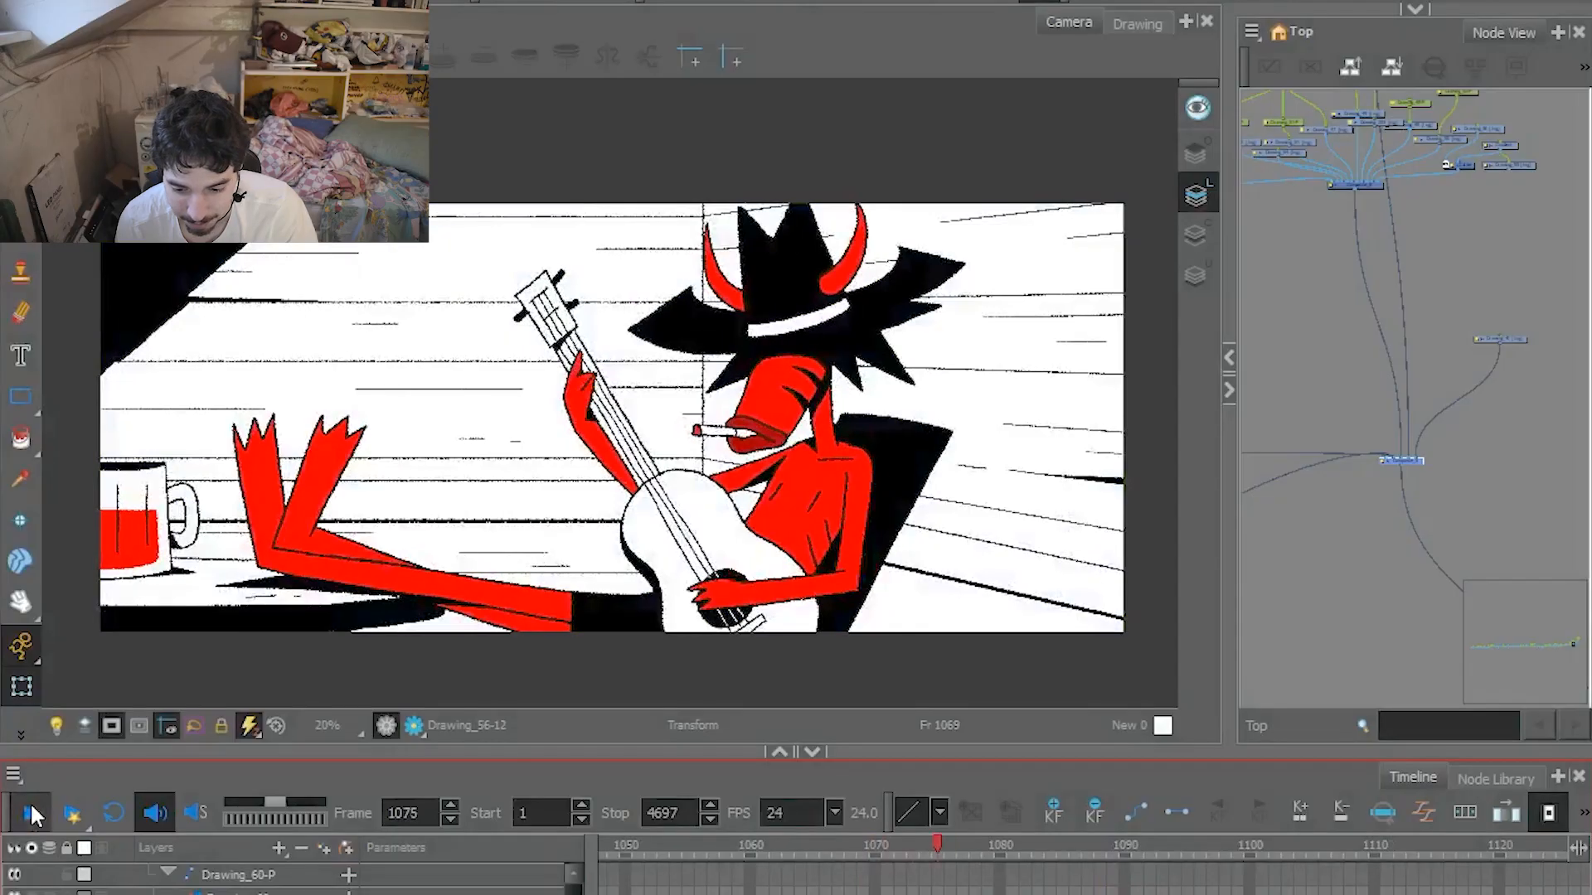
left_click(30, 804)
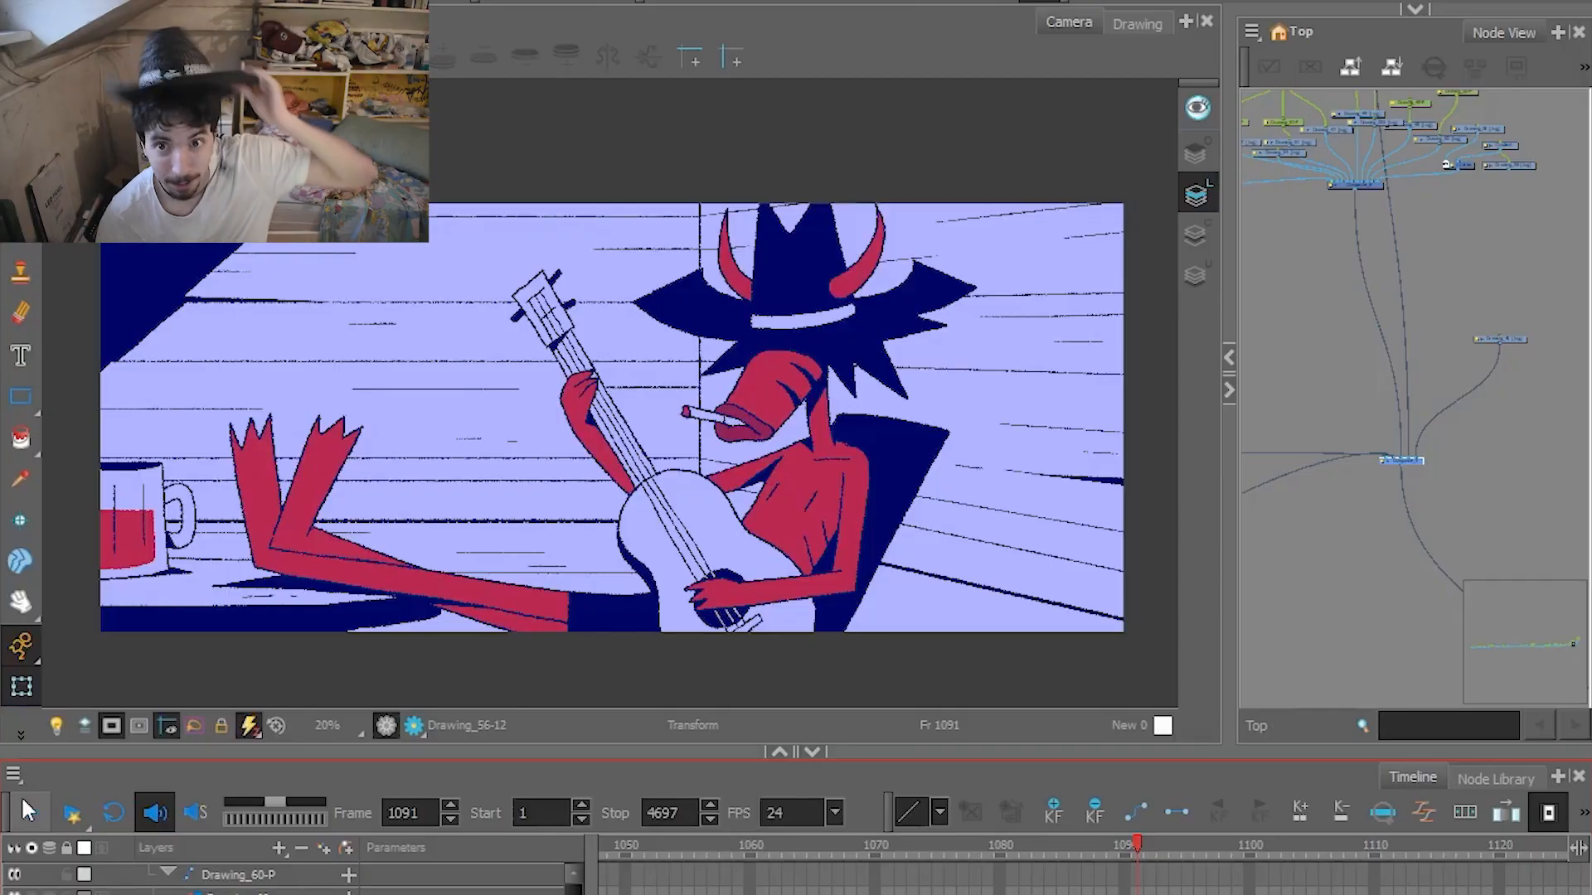
Play on from frame 1091, pause on the bar shot at frame 1227, and continue to the crowd shot.
left_click(25, 806)
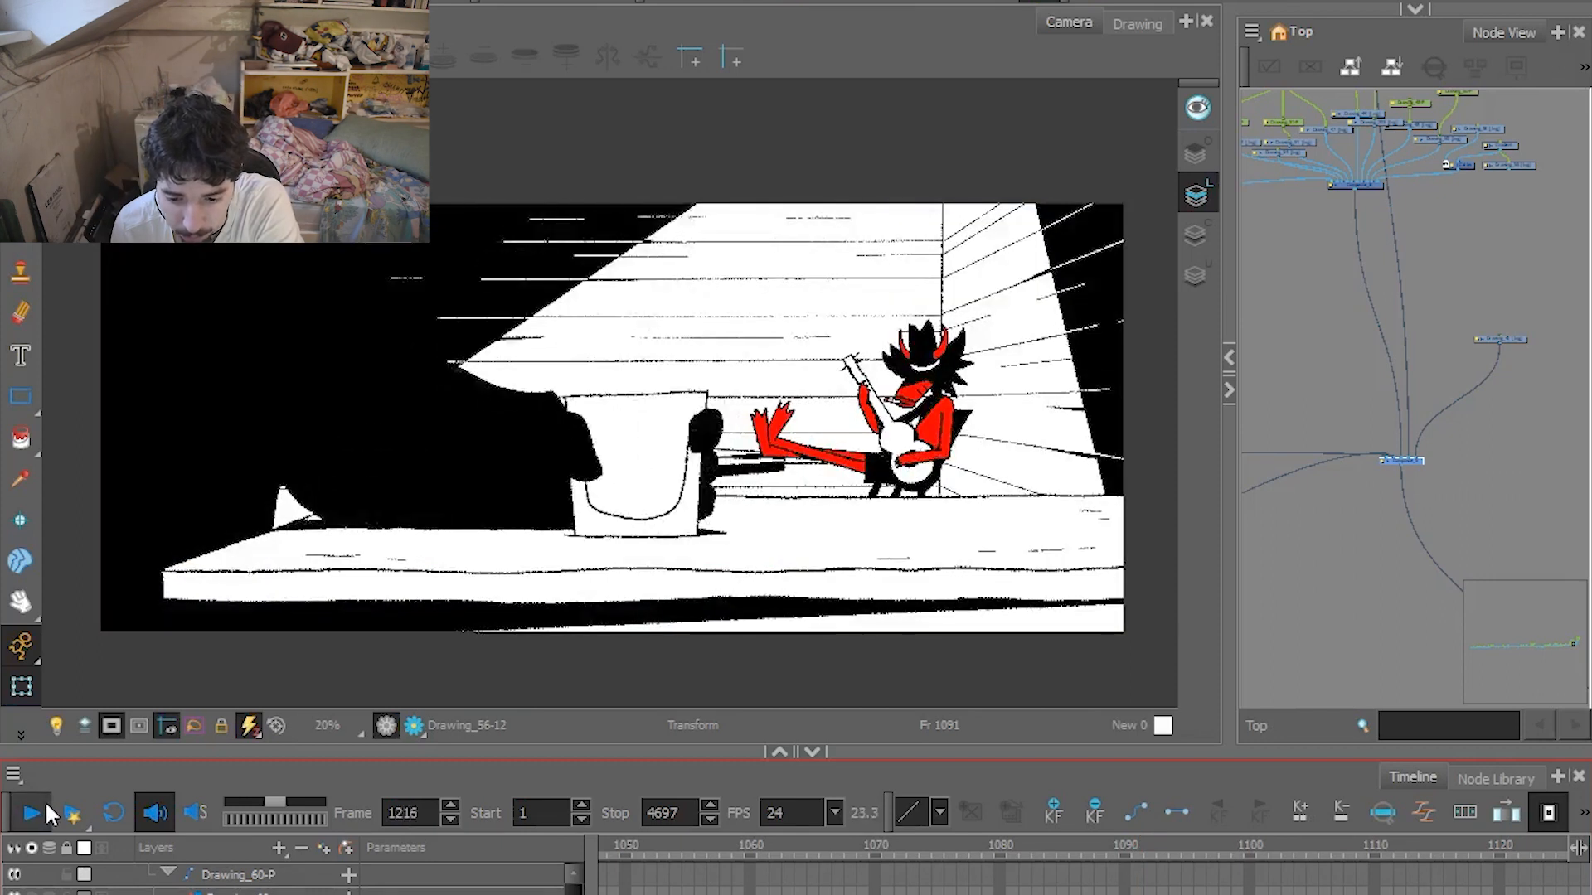
left_click(48, 808)
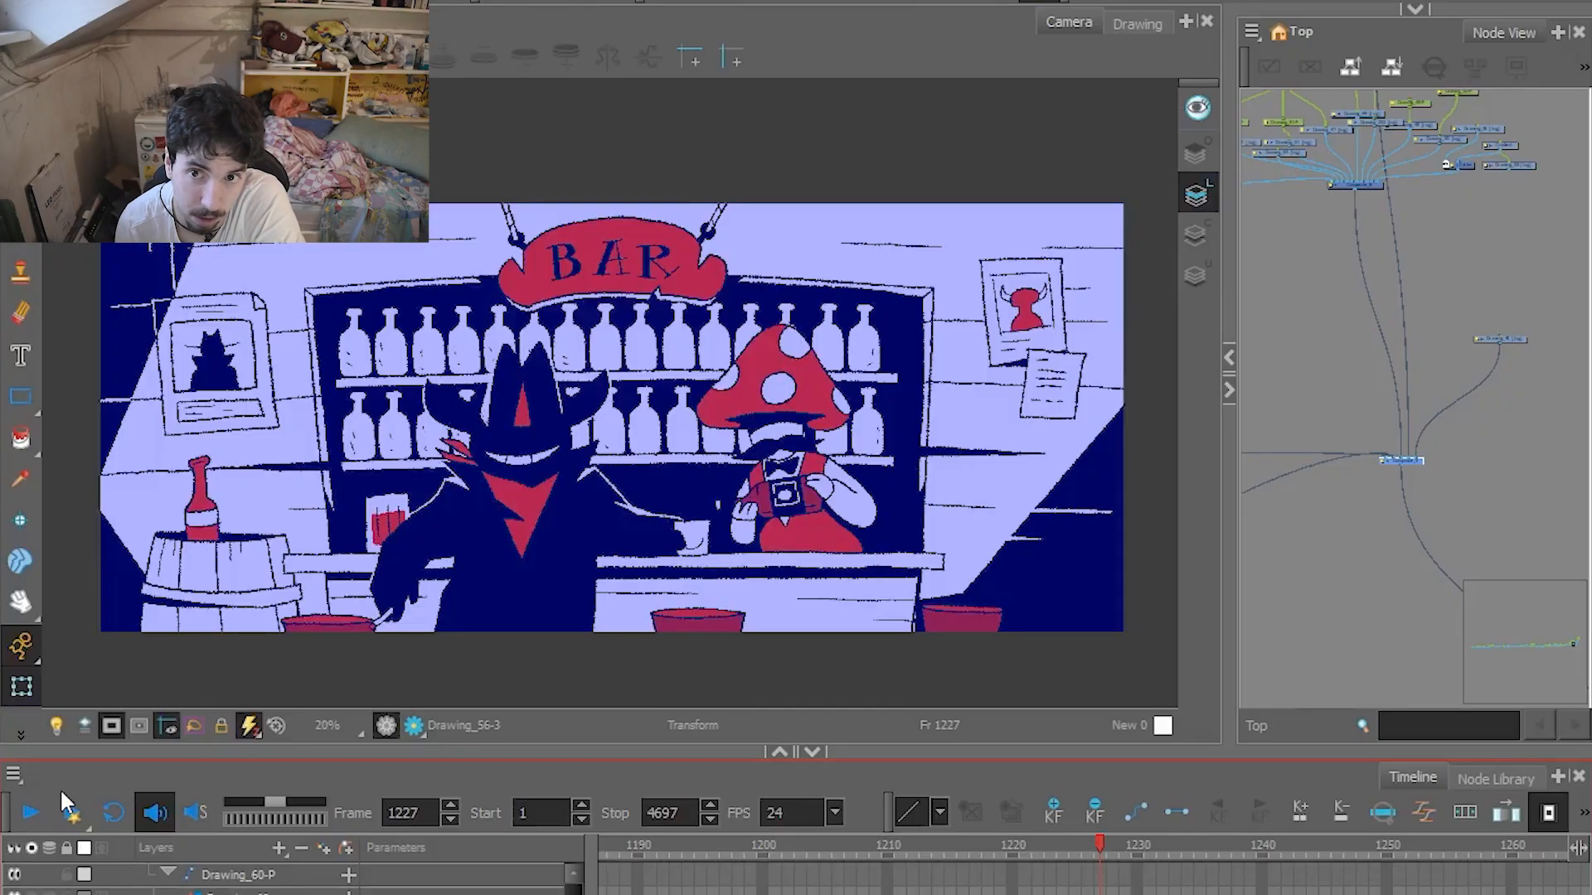
left_click(67, 803)
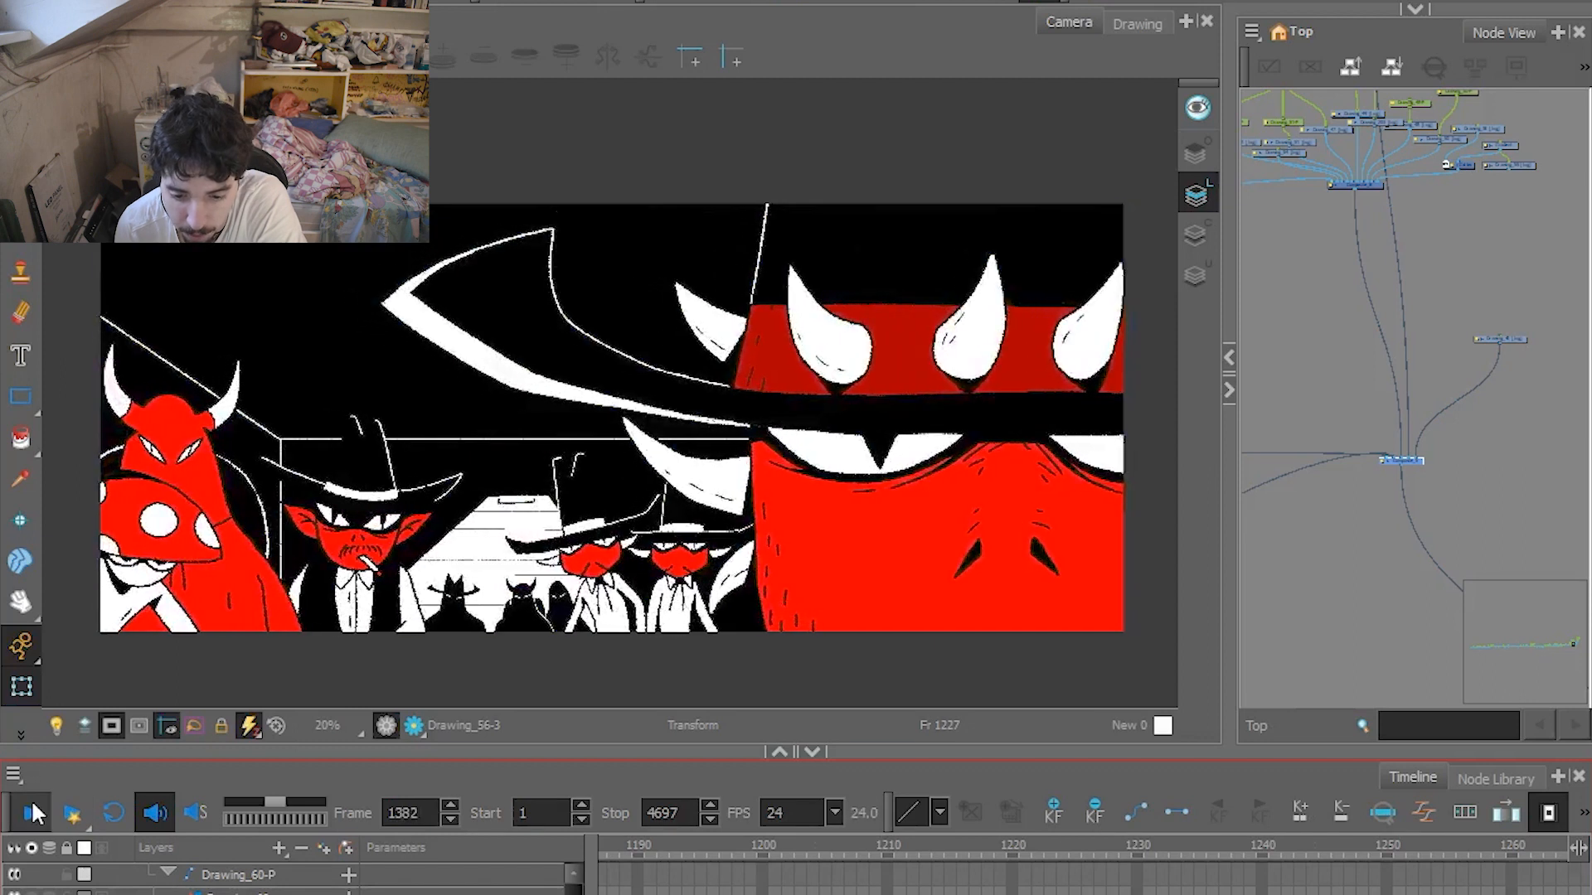
Stop at frame 1382 and select the crowd shot's character and background drawings in turn to examine its layering.
left_click(795, 514)
left_click(823, 504)
left_click(685, 543)
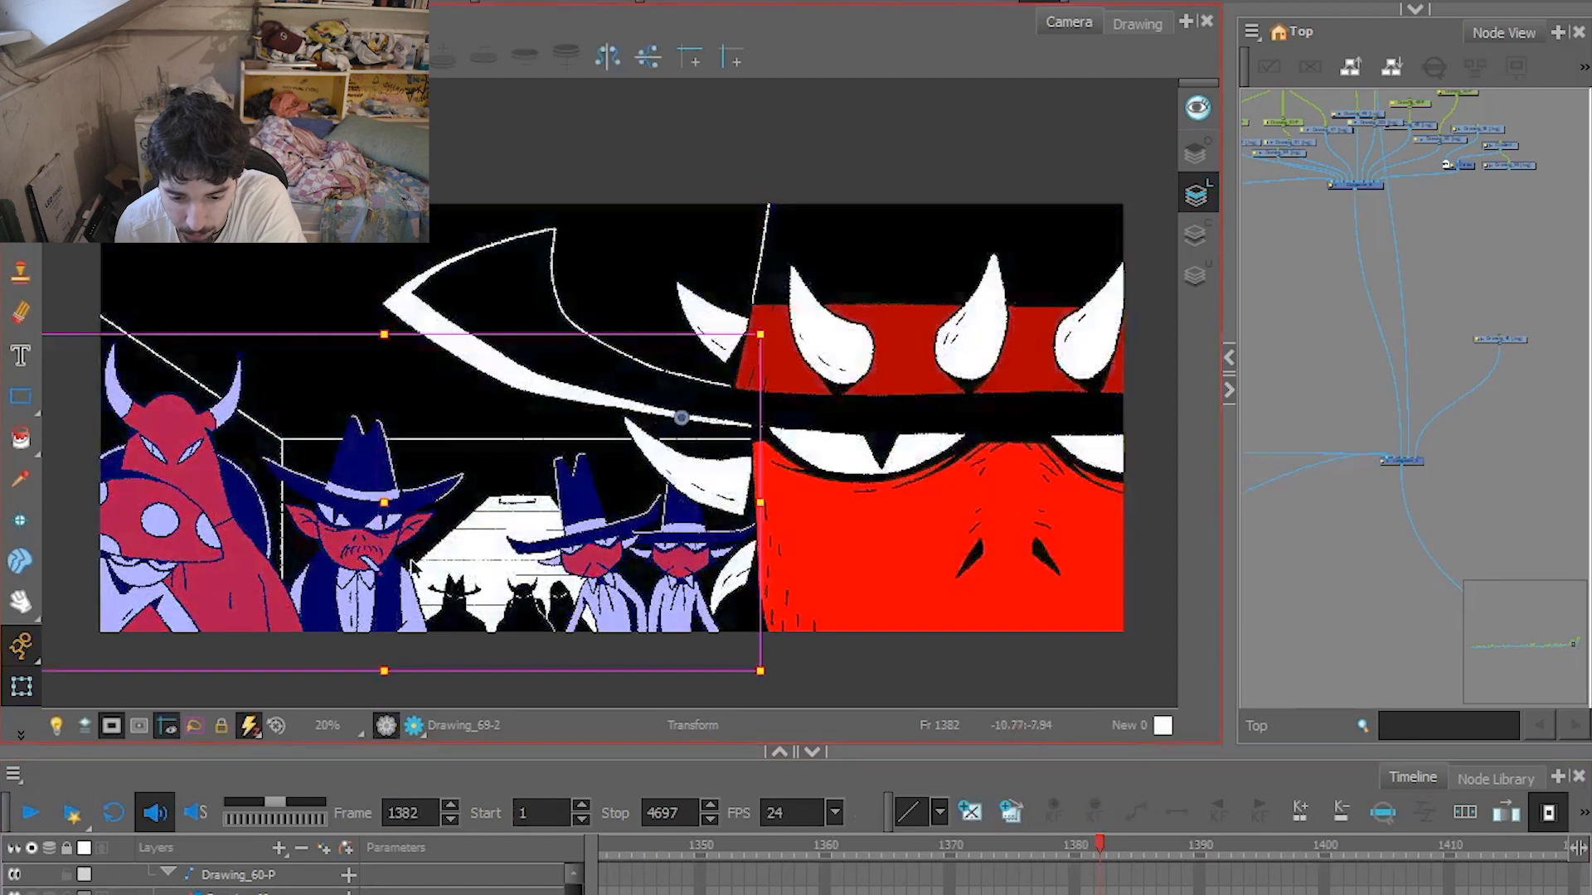
left_click(469, 572)
left_click(817, 555)
left_click(551, 580)
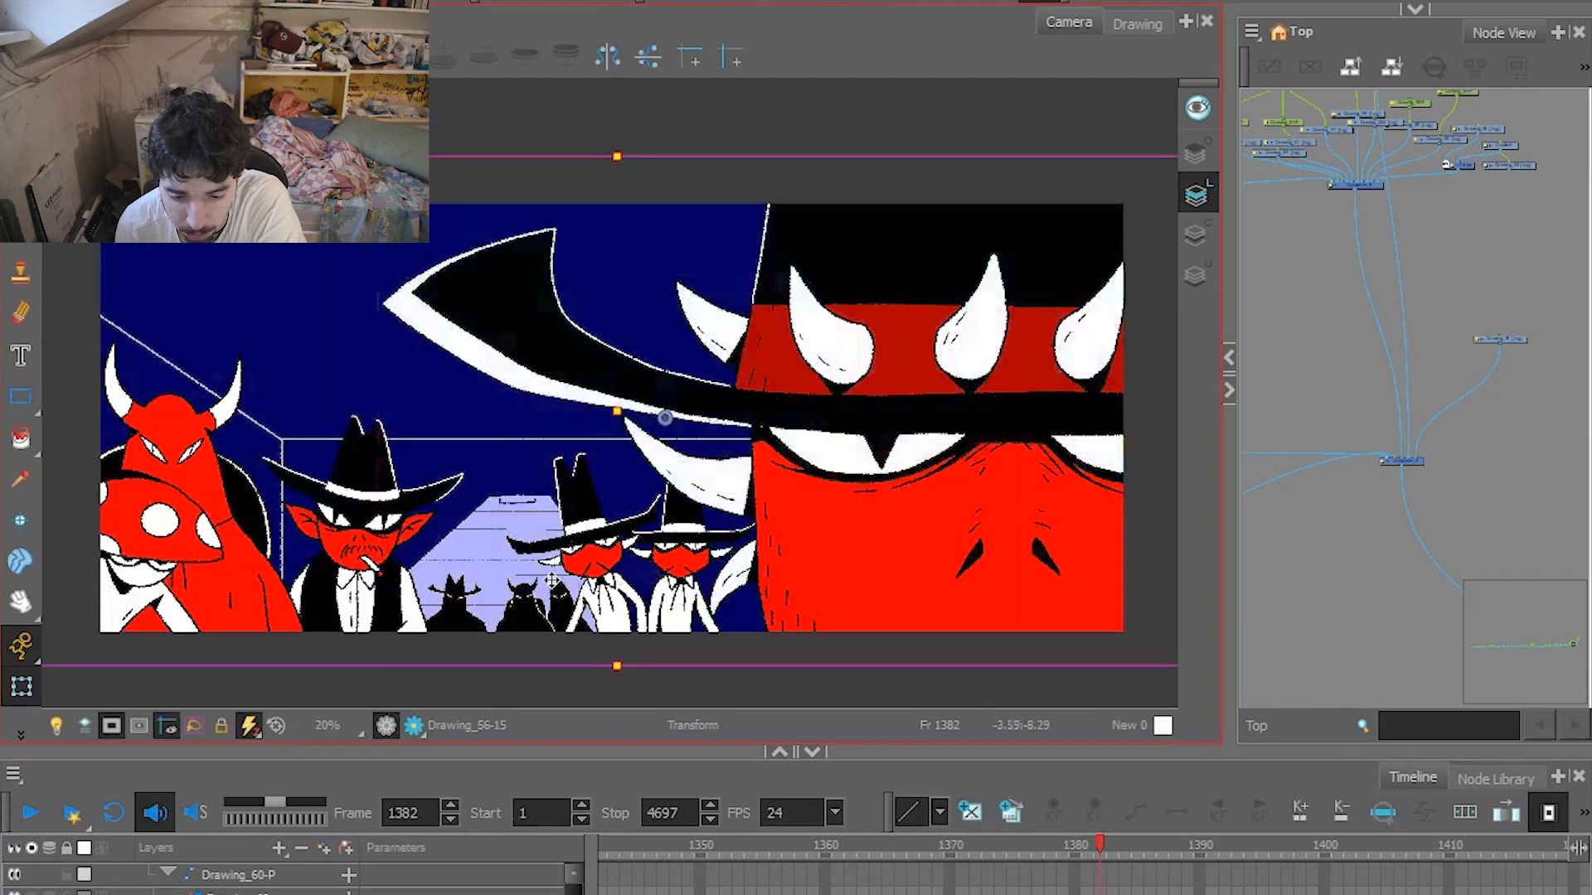
left_click(587, 567)
left_click(535, 615)
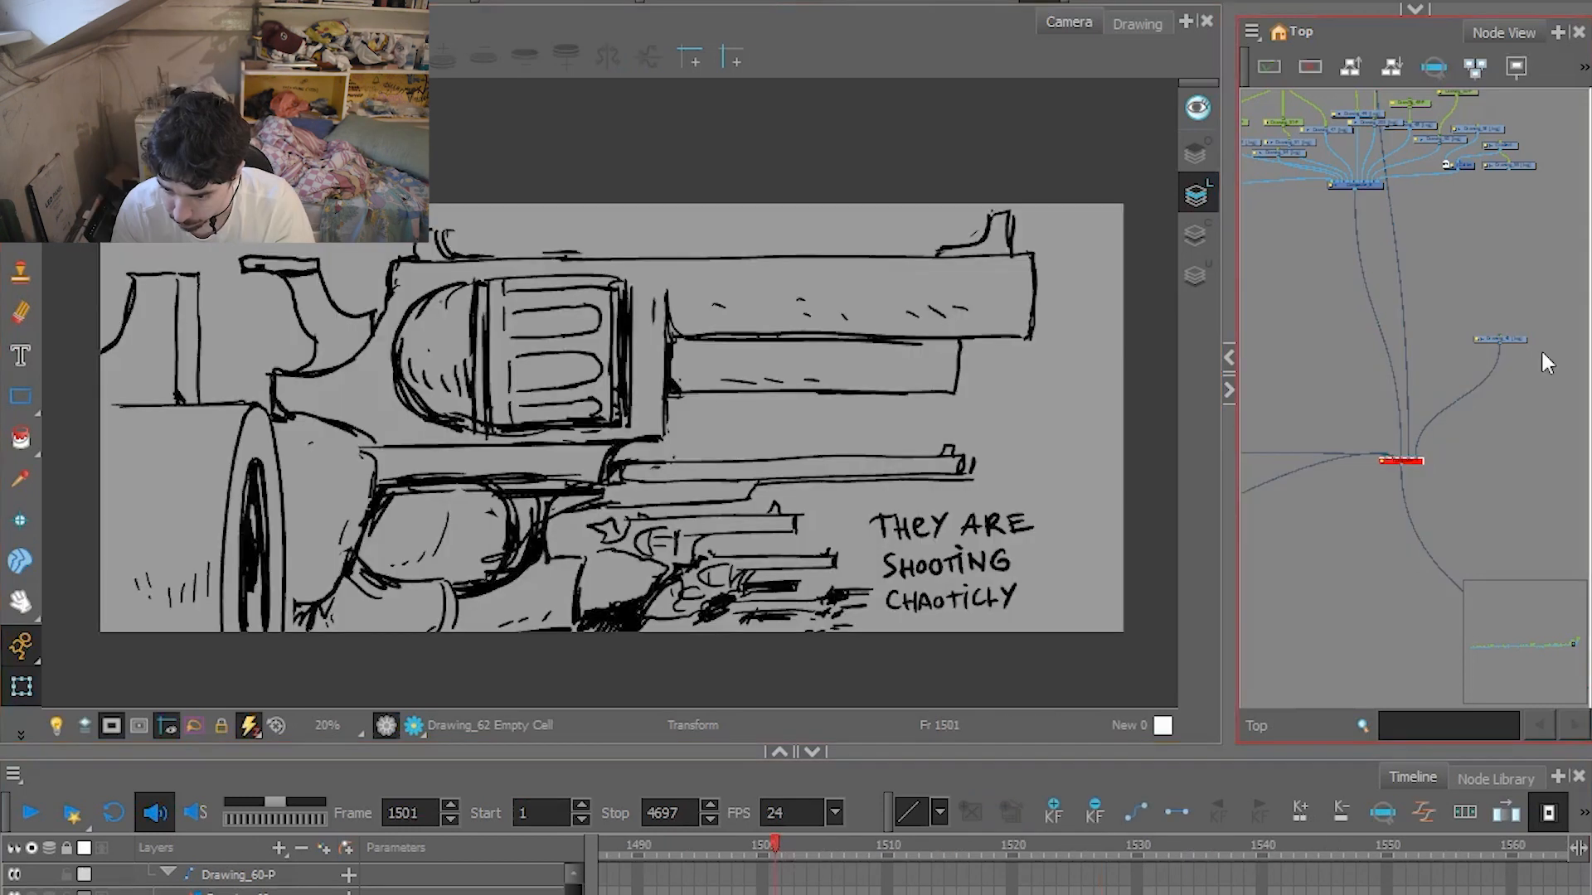
Scrub the revolver shot from frame 1501 to 1516 and back to examine the chaotic shooting animation.
mouse_move(706, 847)
left_mouse_down()
mouse_move(879, 824)
mouse_move(1079, 844)
mouse_move(934, 859)
mouse_move(991, 877)
mouse_move(929, 879)
mouse_move(958, 879)
mouse_move(962, 841)
left_mouse_up()
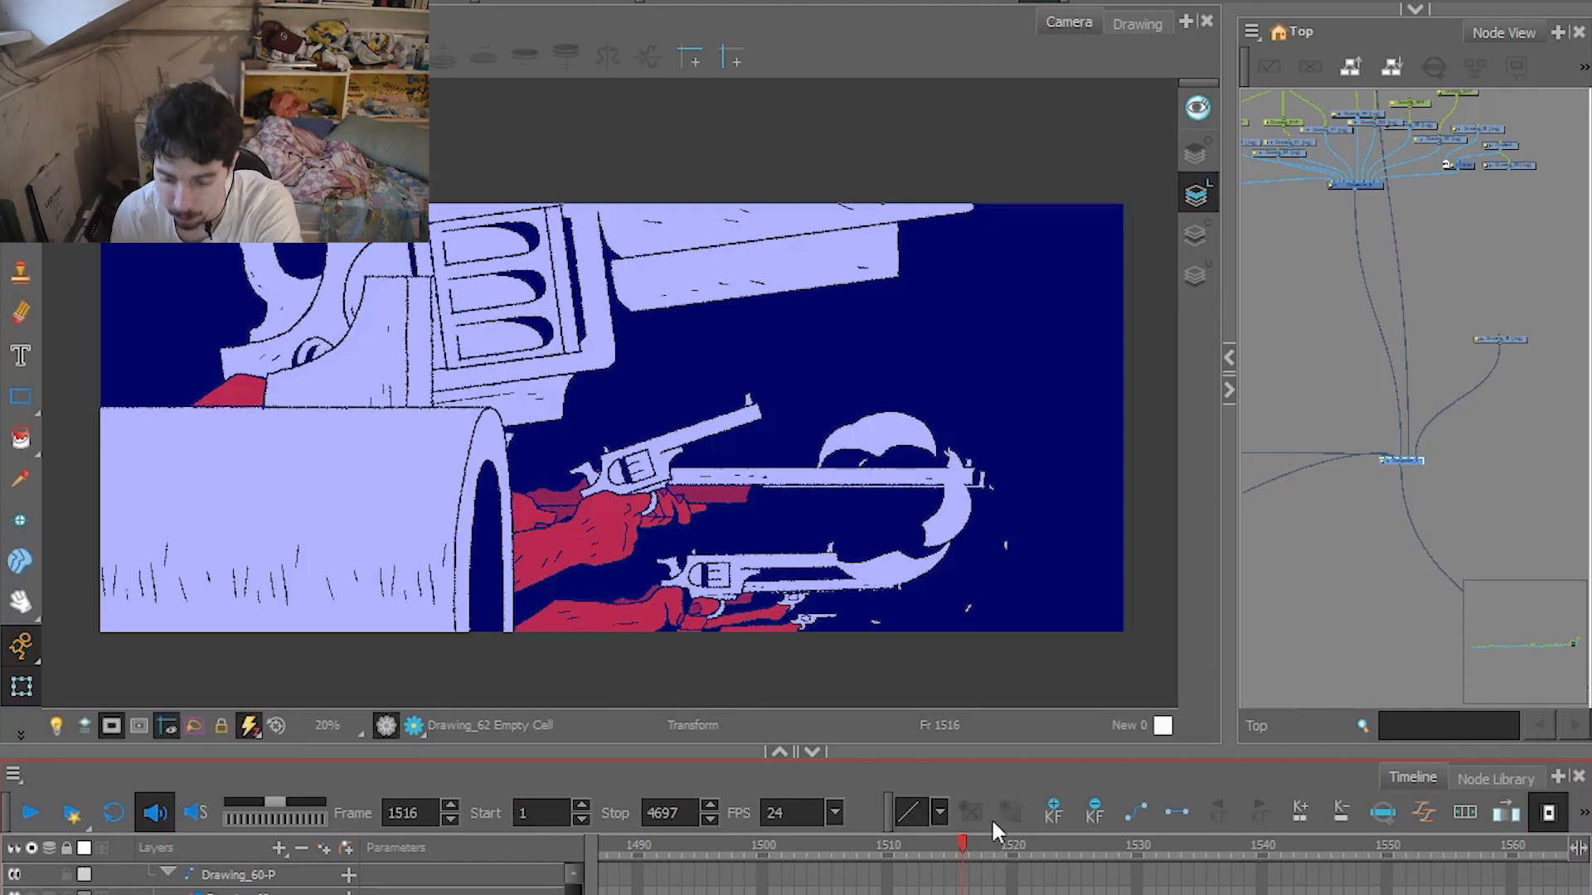
left_click_drag(963, 845, 764, 854)
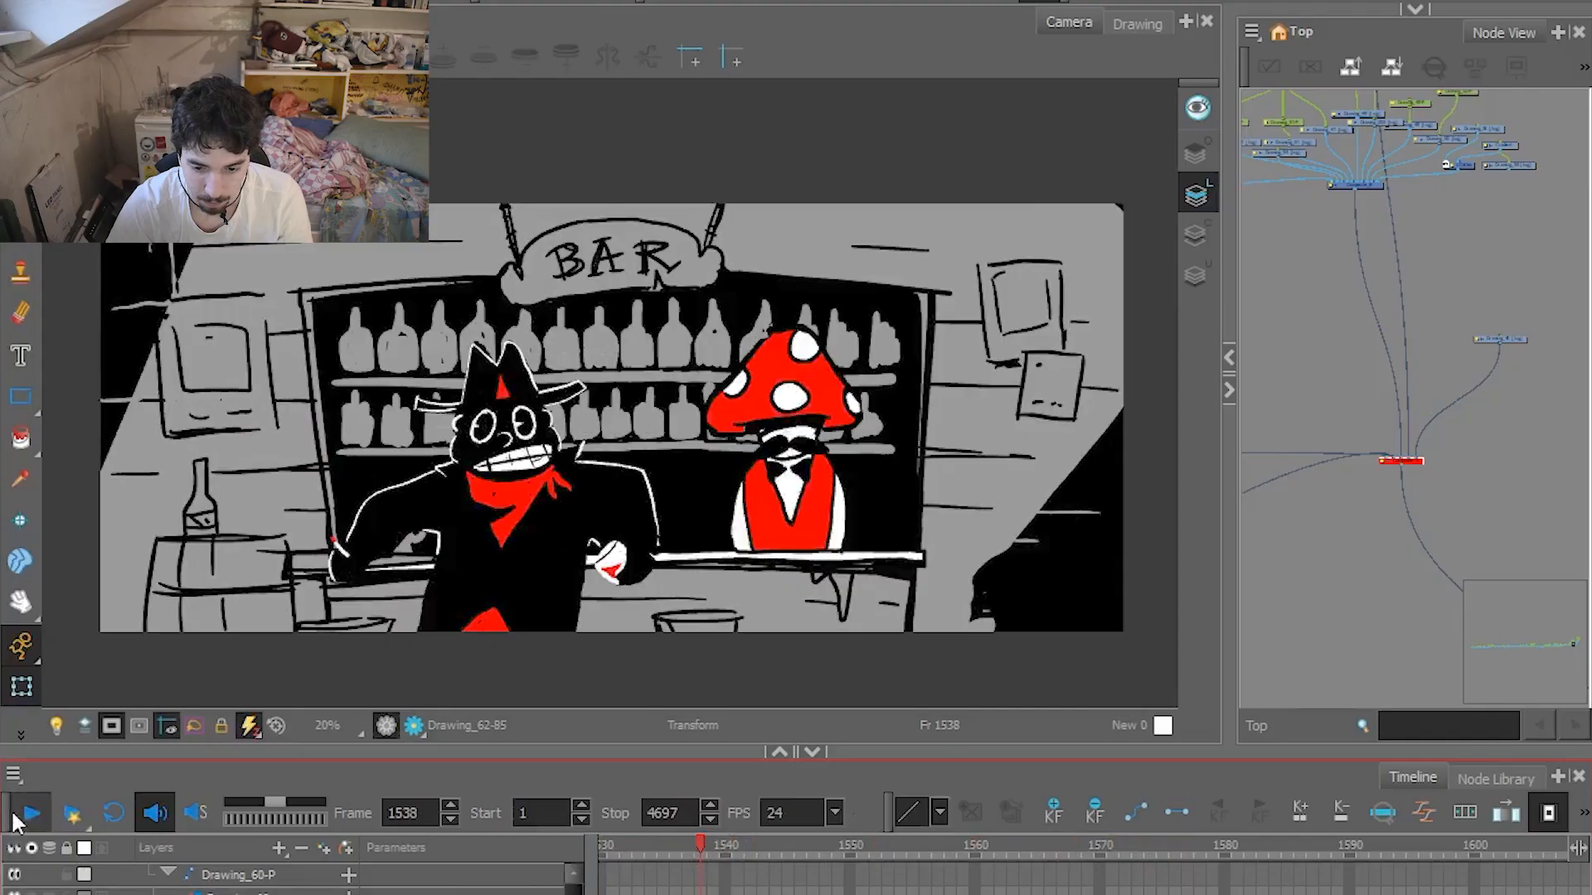
Play the bar shot's rough sketch, replaying it from frames 1539 and 1536 to examine the hat character's action.
left_click(28, 814)
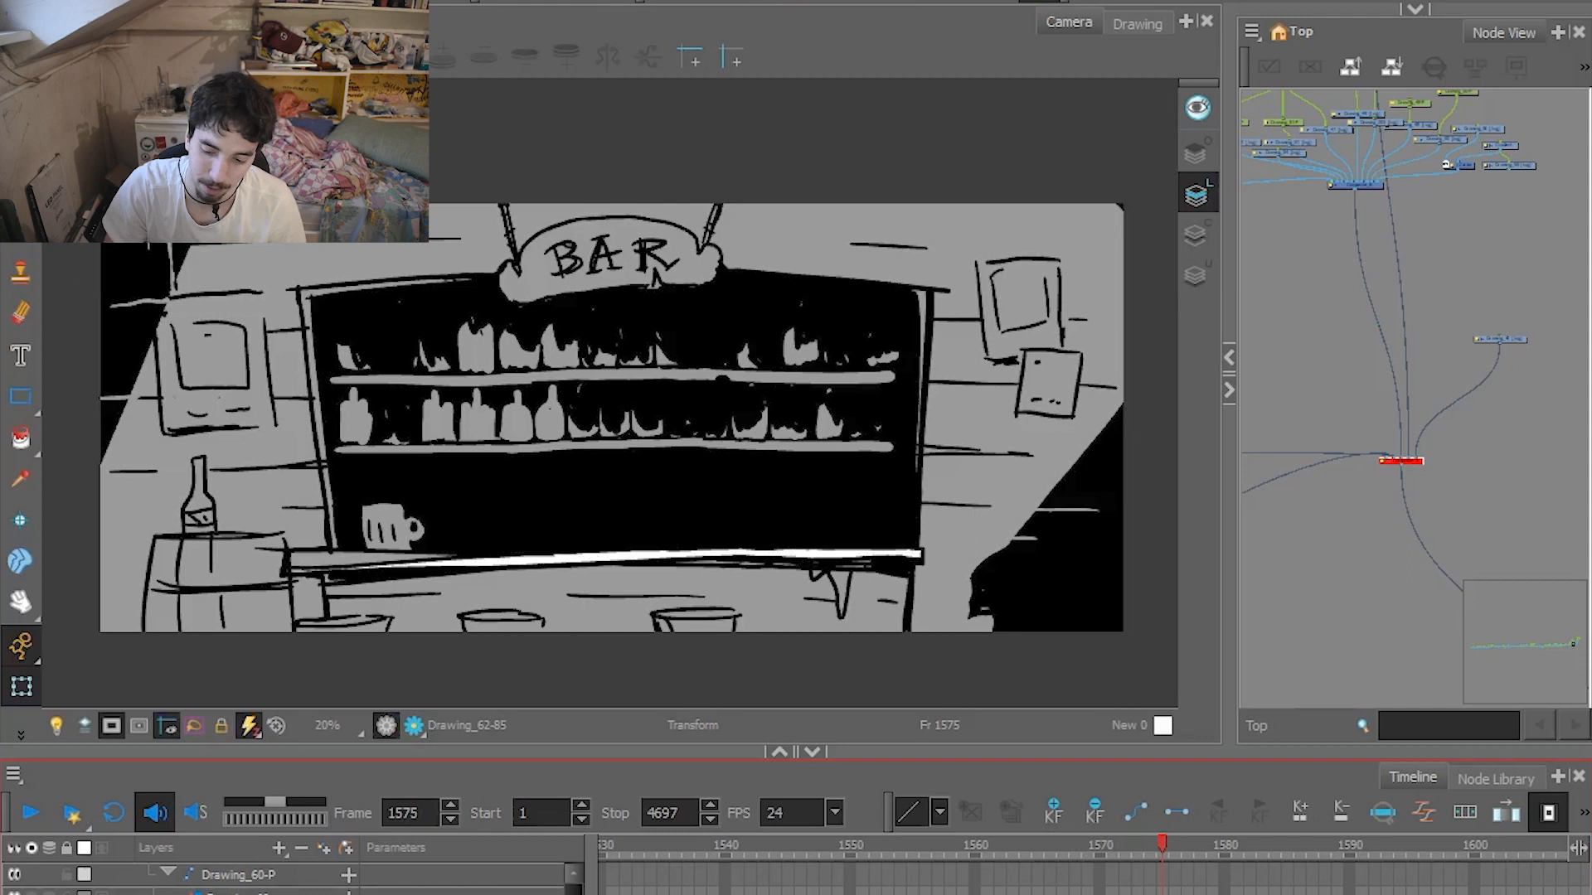
left_click(718, 860)
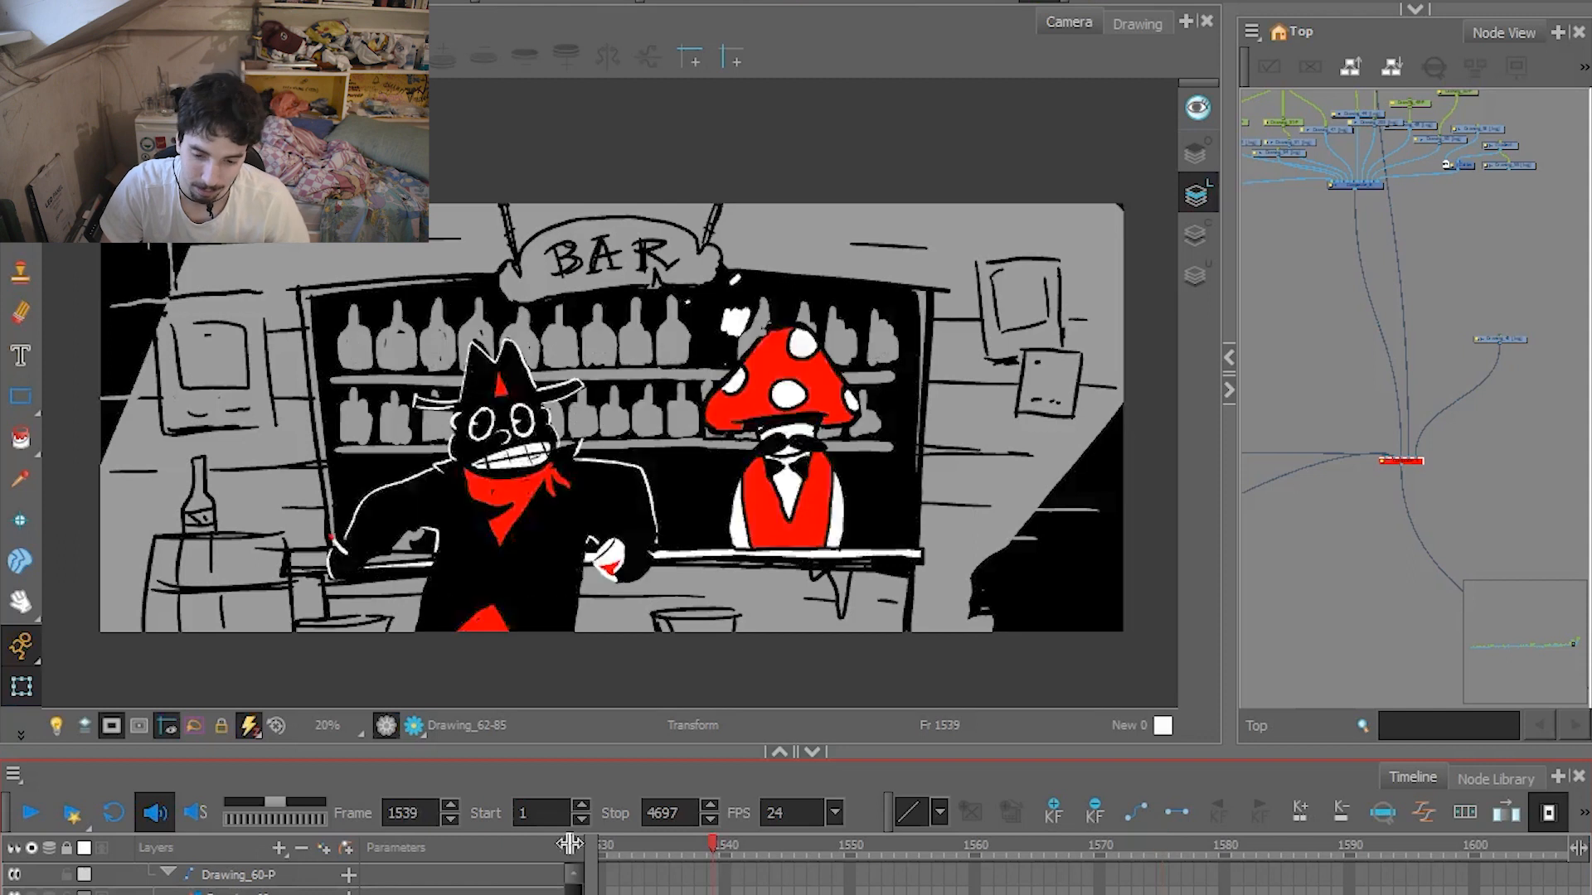
left_click(30, 815)
left_click(30, 815)
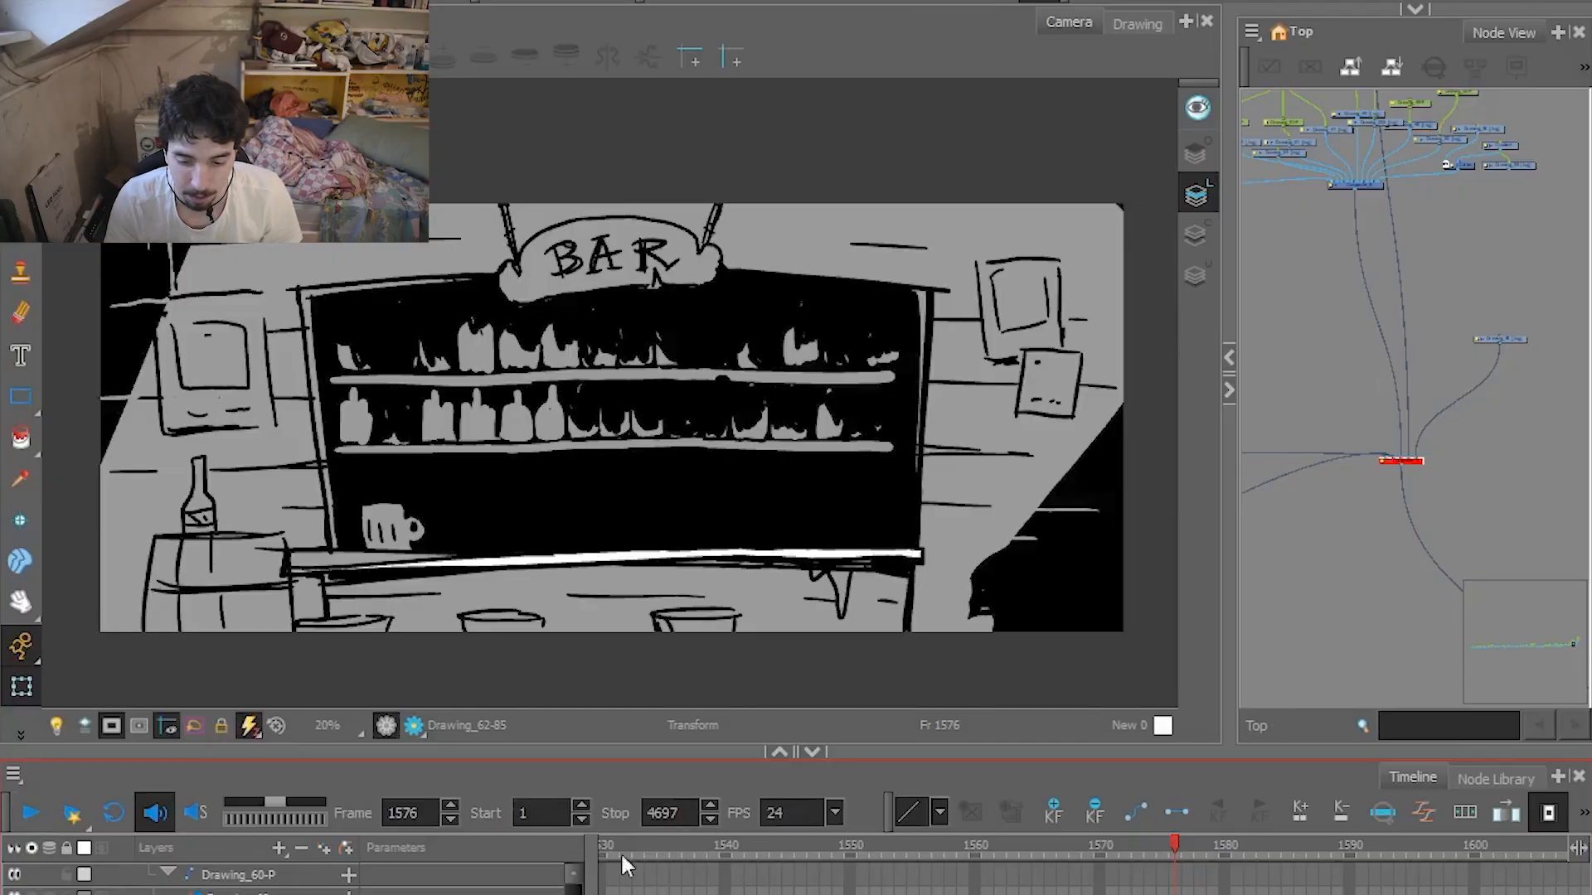
left_click(674, 840)
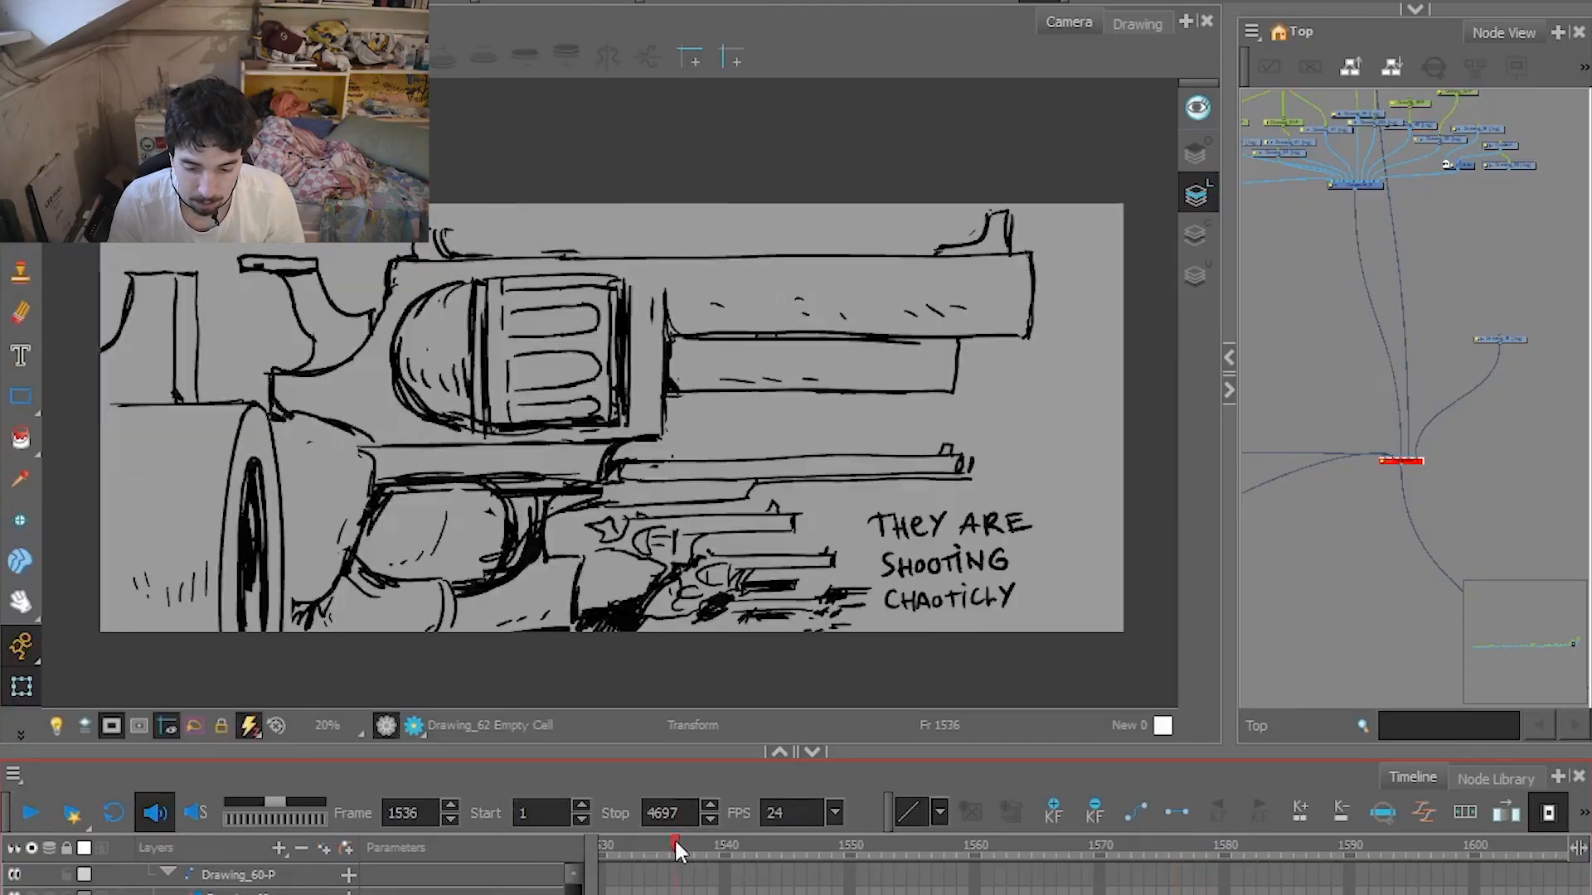
left_click(30, 813)
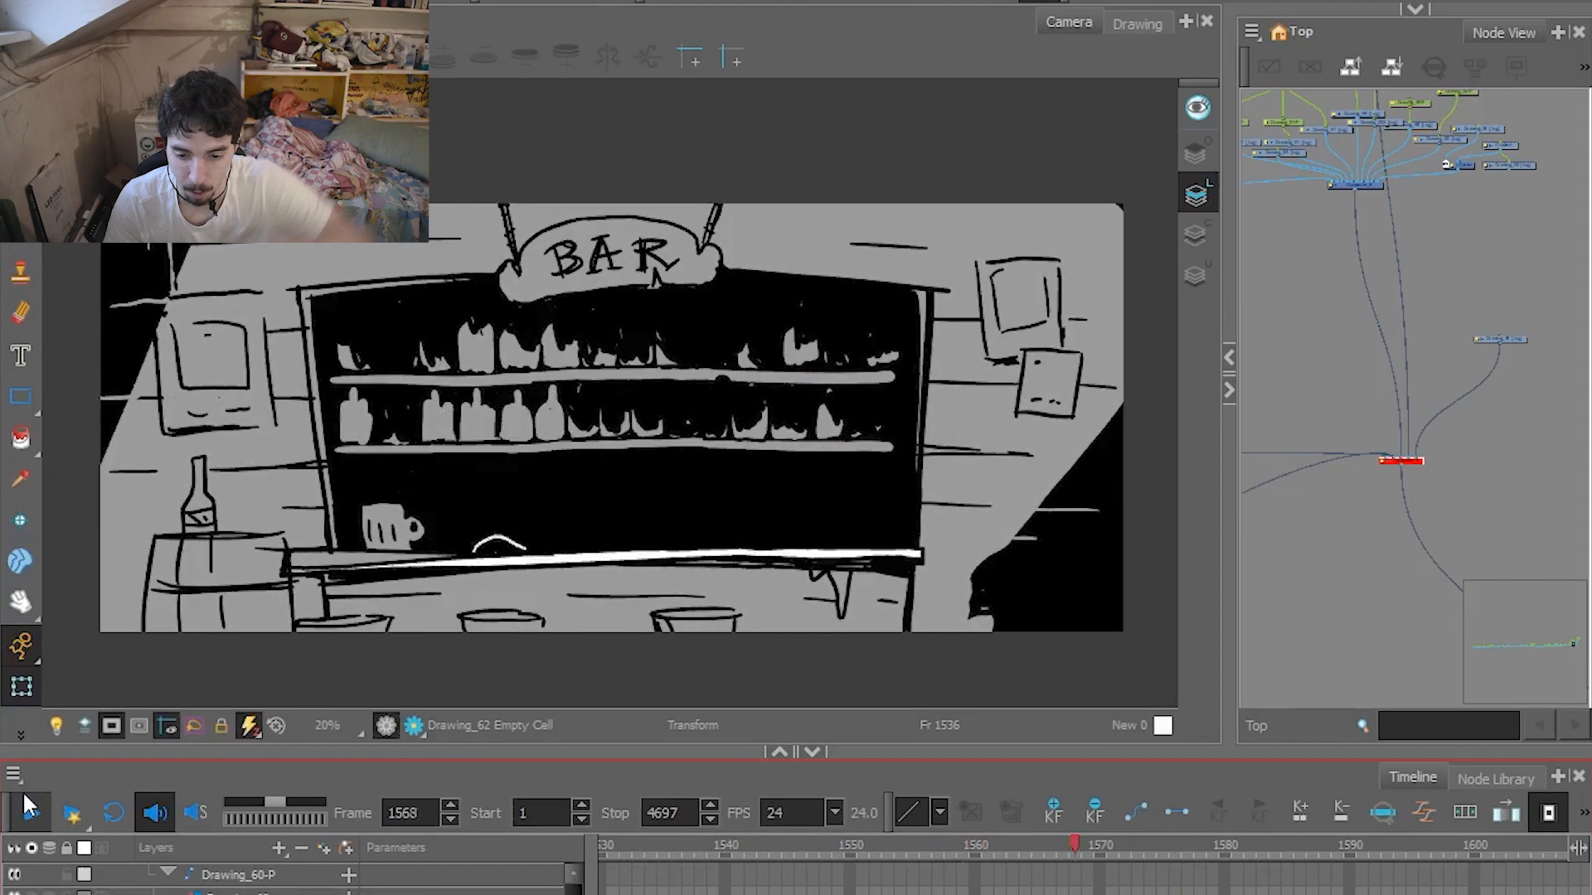
Play the finished twin-revolver shot from frames 1588 and 1586, and stop near frame 1633 to examine the shooting action.
left_click(1318, 586)
left_click_drag(1326, 841, 771, 833)
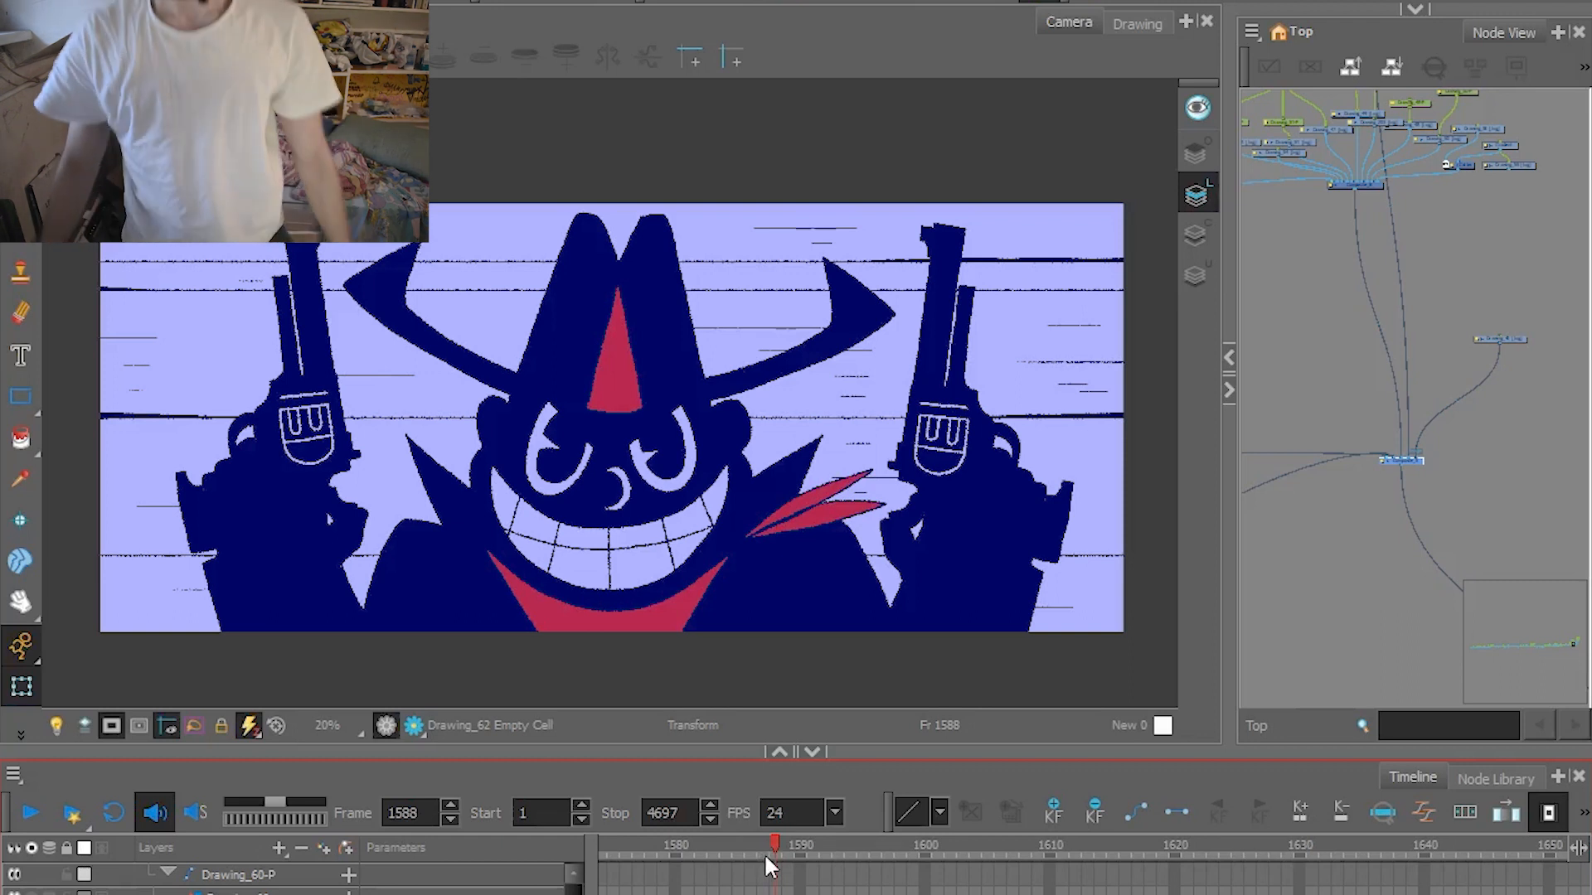
left_click(28, 817)
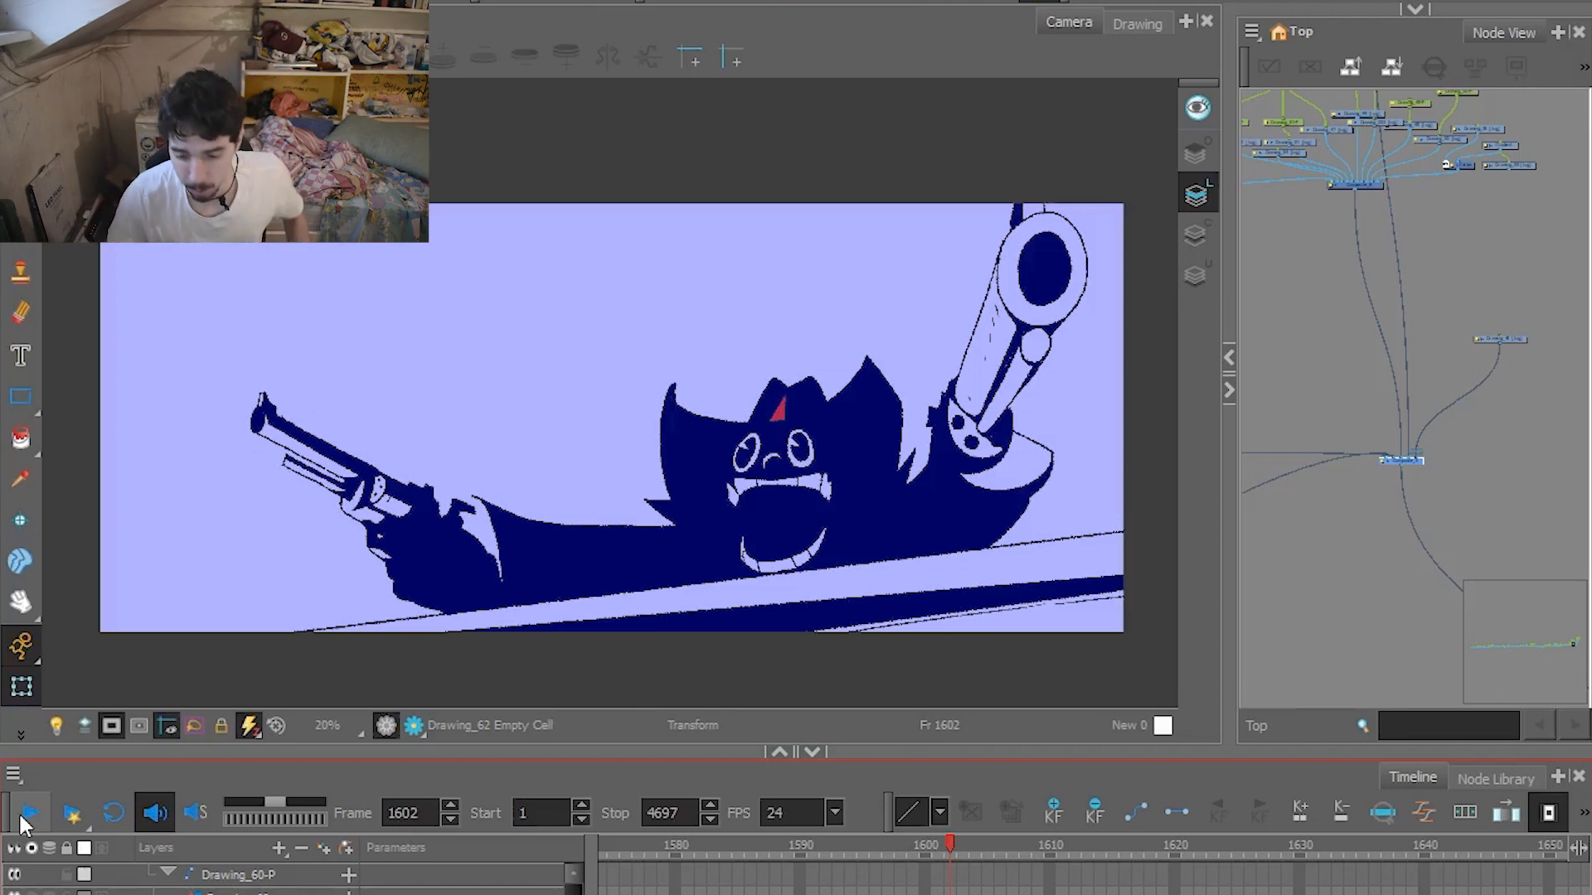
mouse_move(948, 843)
left_mouse_down()
mouse_move(771, 845)
mouse_move(972, 813)
mouse_move(748, 803)
left_mouse_up()
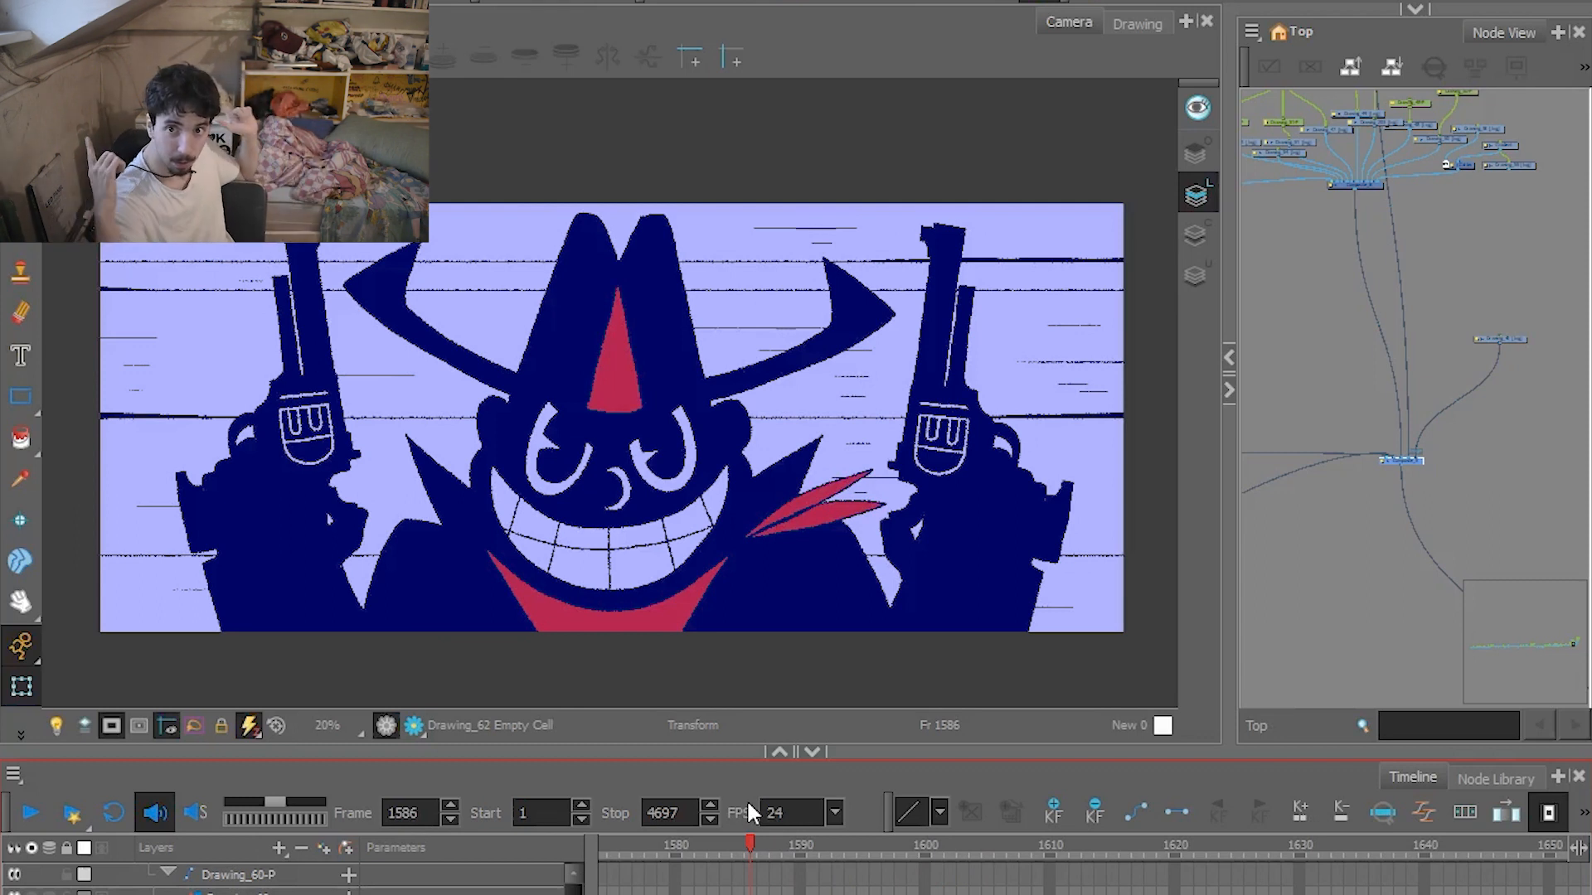
left_click(19, 825)
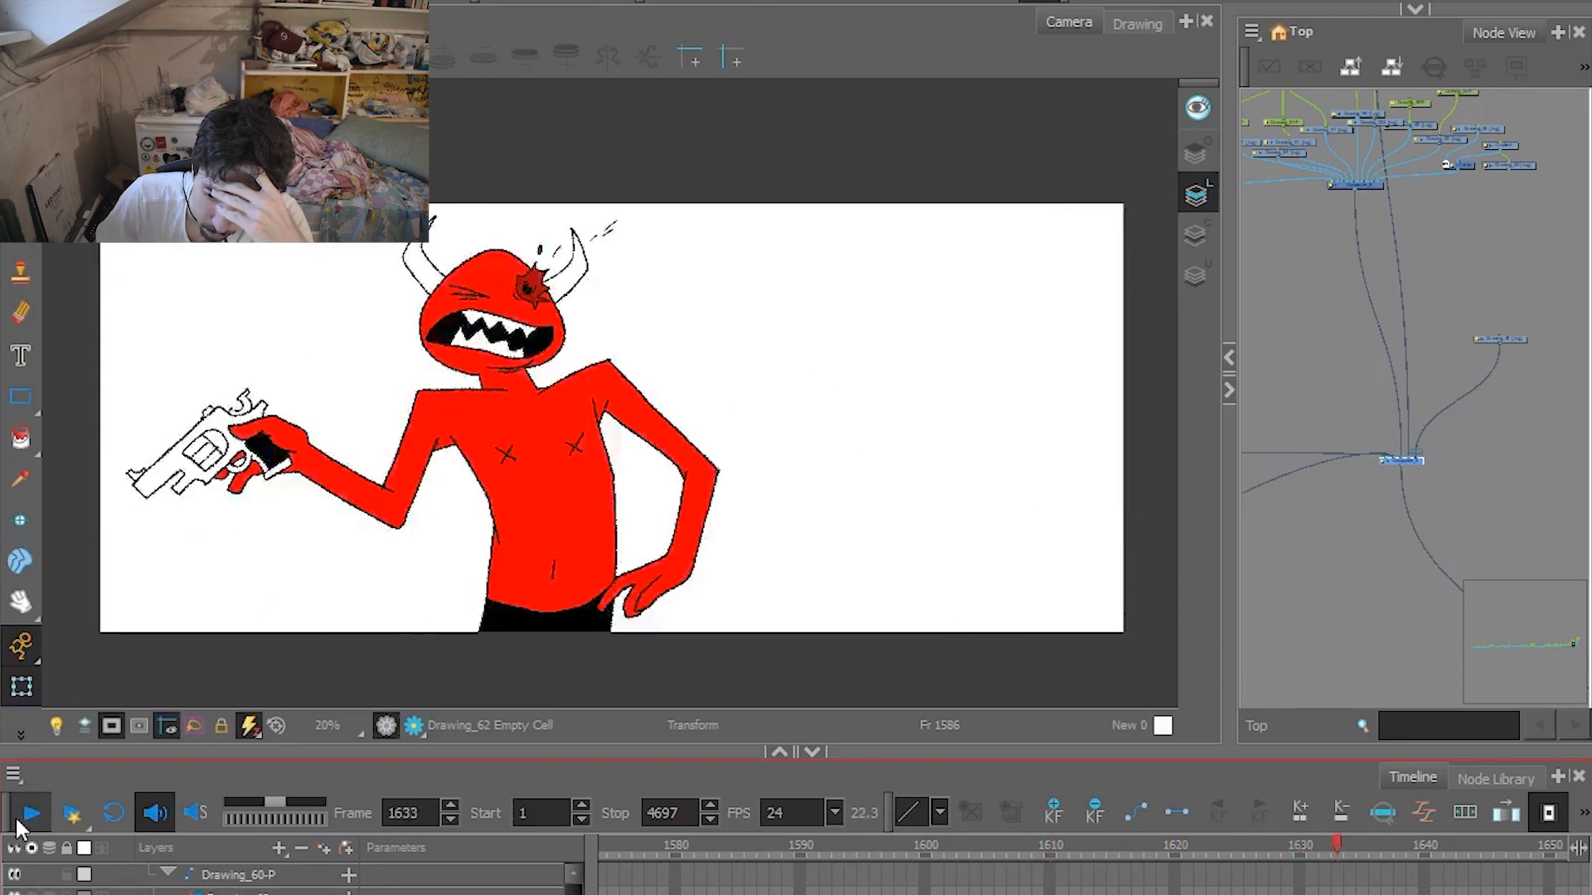
left_click(19, 826)
Scrub the horned character's hit up to frame 1638 and toggle the composite node to compare the rough sketch.
left_click(1465, 481)
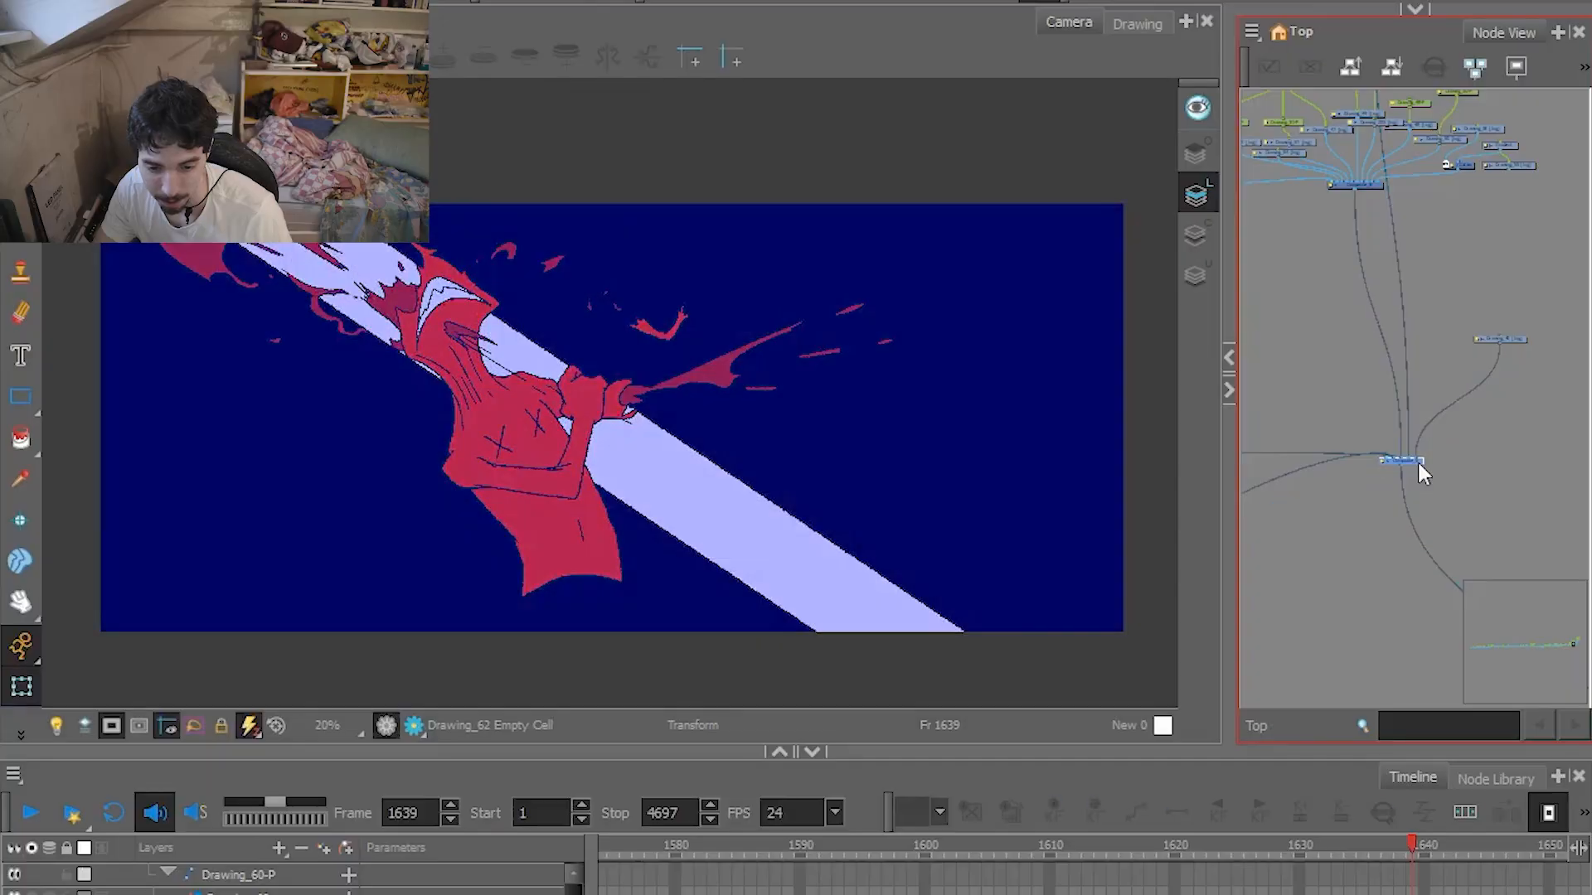
left_click(1360, 869)
mouse_move(1306, 844)
left_mouse_down()
mouse_move(1330, 842)
mouse_move(1253, 838)
mouse_move(1367, 844)
mouse_move(1420, 828)
mouse_move(1270, 814)
mouse_move(1315, 817)
left_mouse_up()
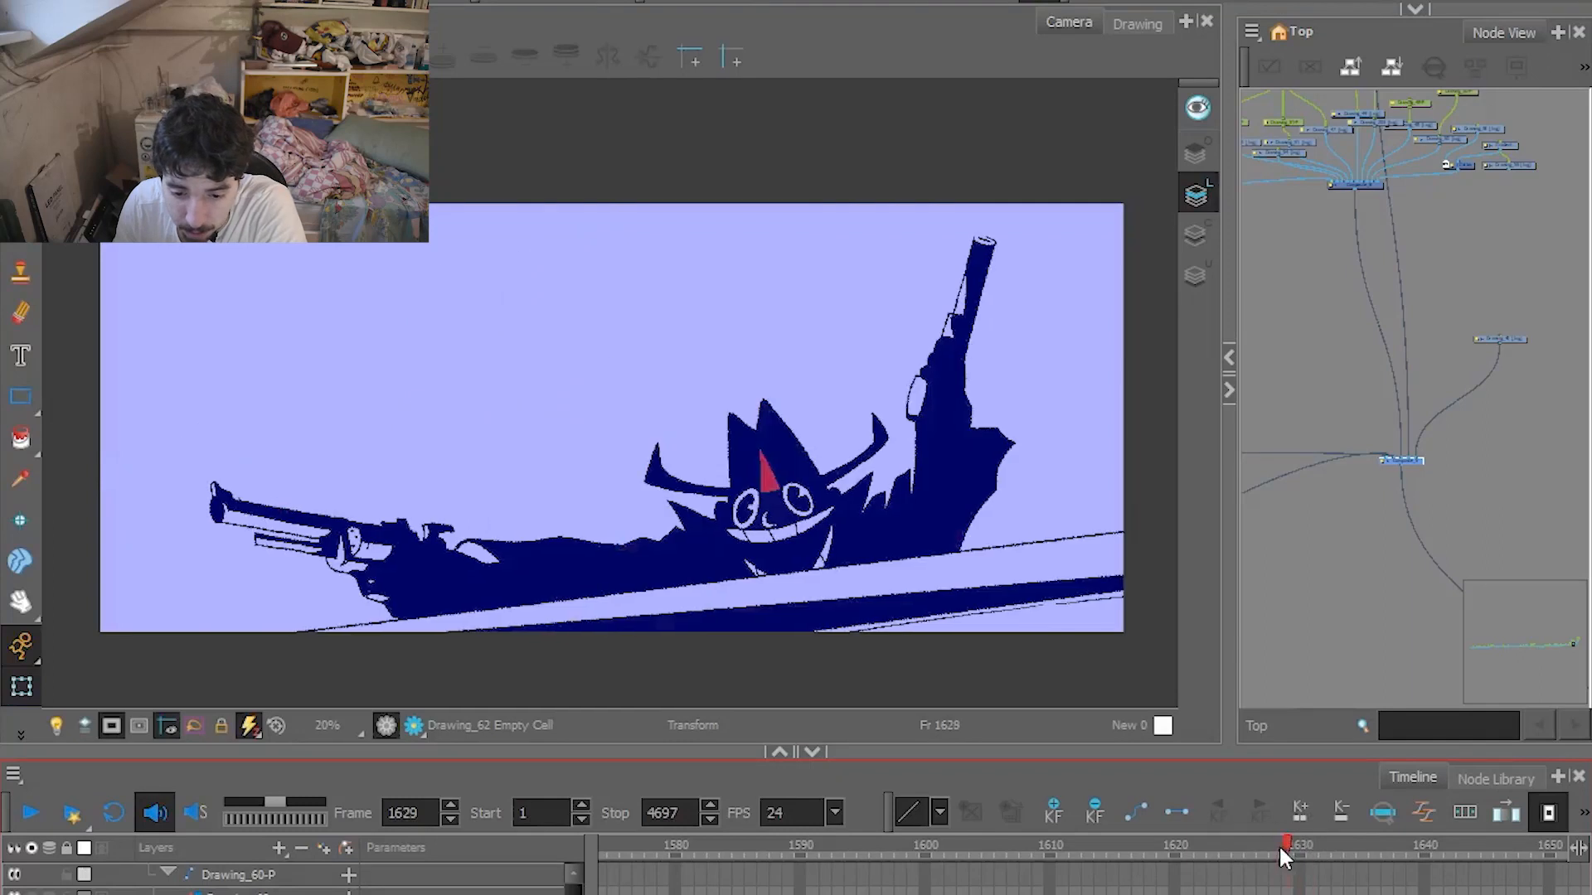
left_click_drag(1278, 844, 1404, 836)
left_click(1414, 462)
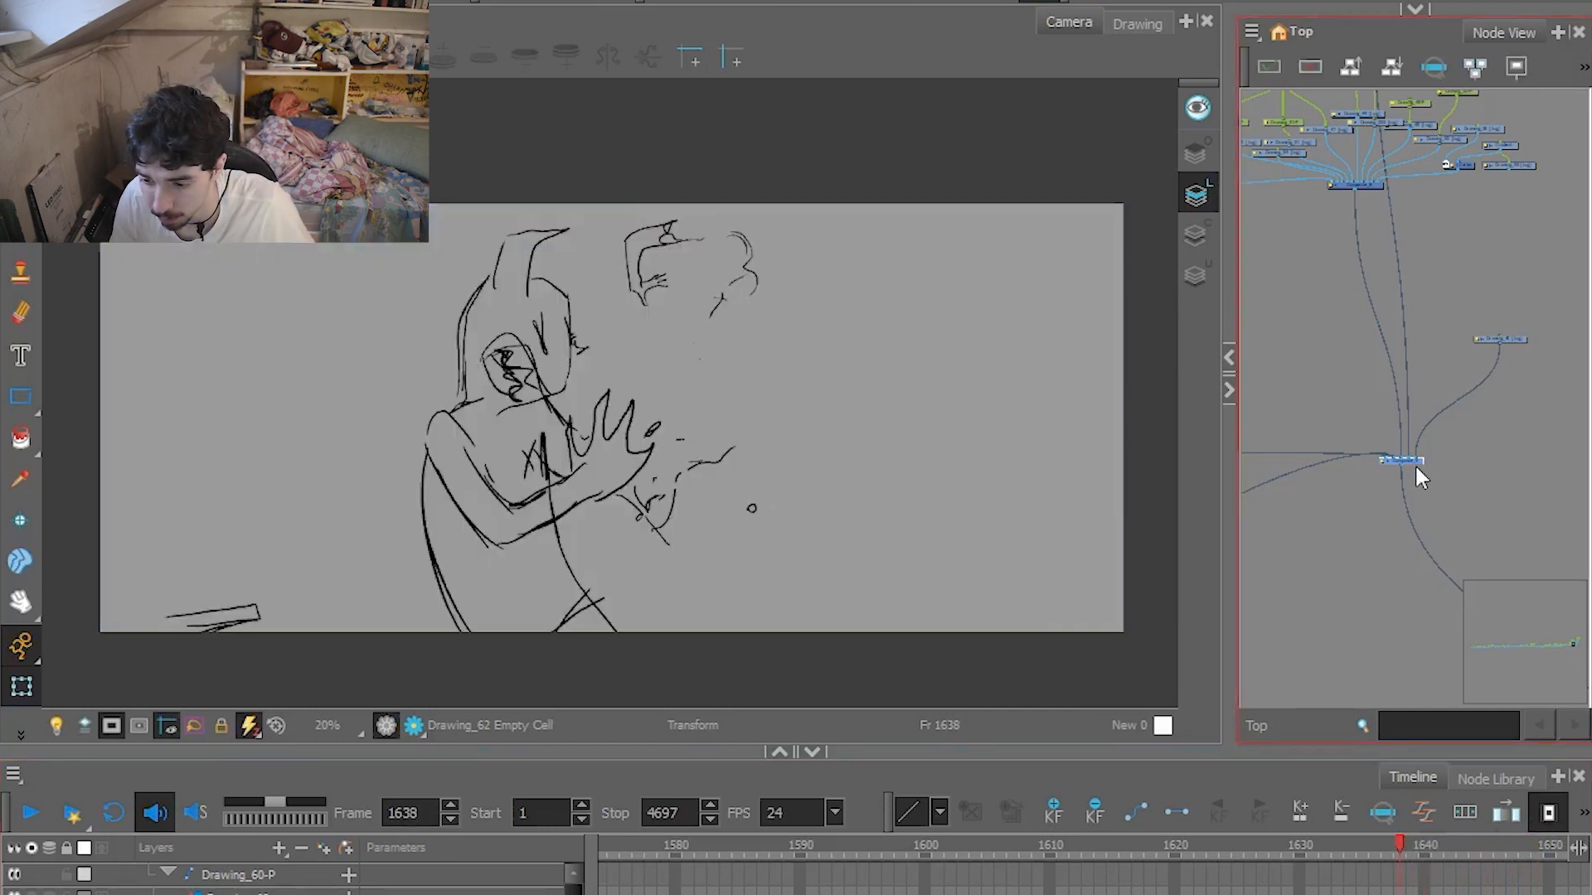
Replay the rough shooting sketch from frame 1620, scrub the hit reaction to frame 1650, and play on from there.
left_click(1176, 837)
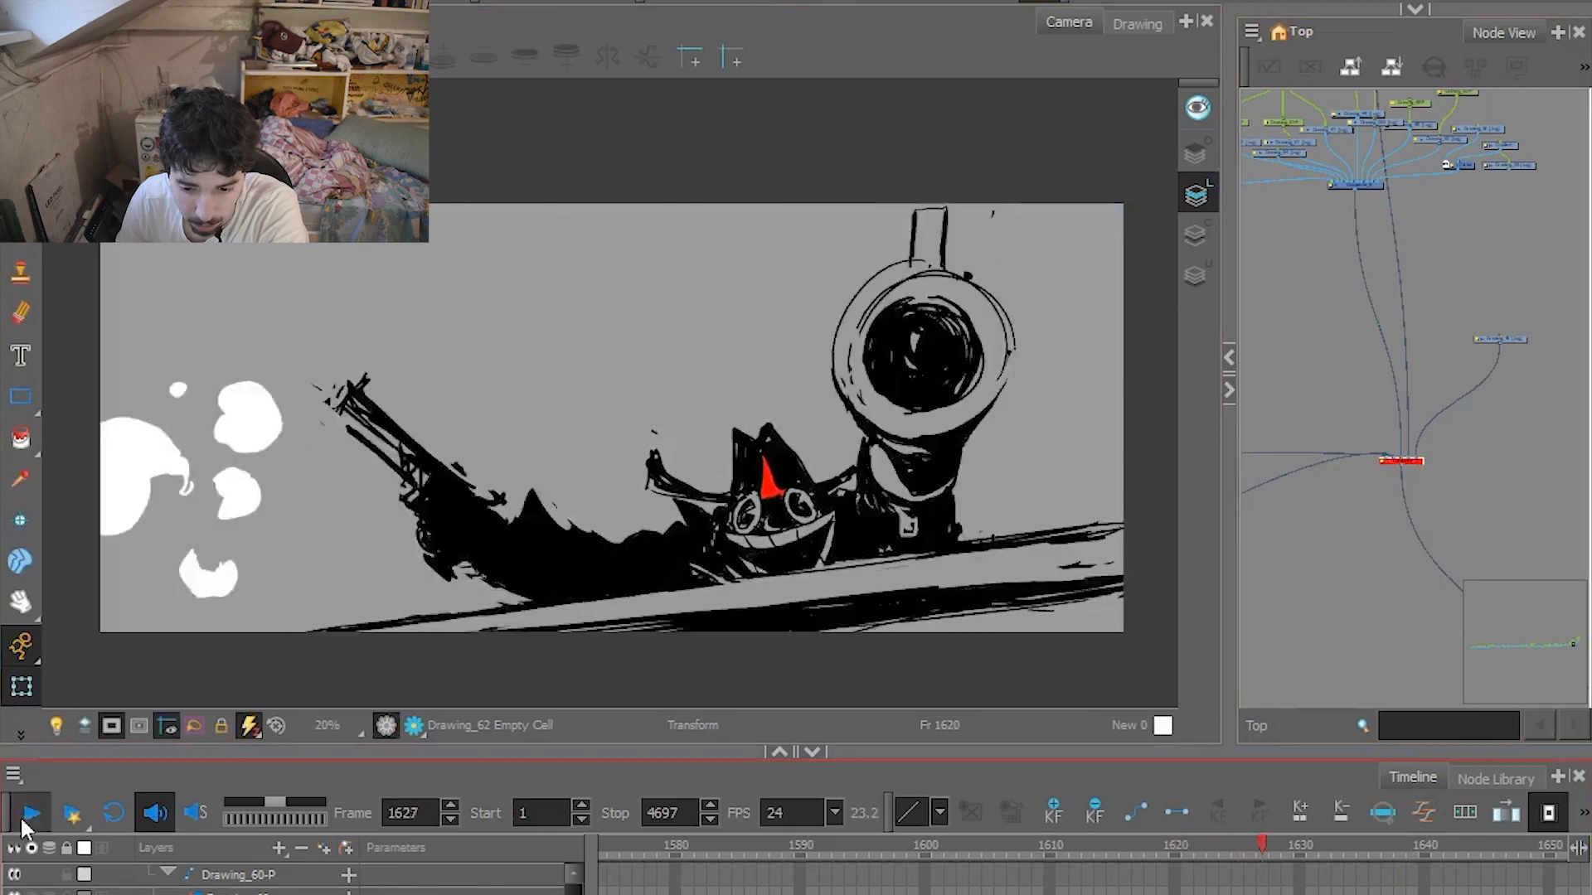
left_click(808, 841)
left_click_drag(848, 839, 999, 844)
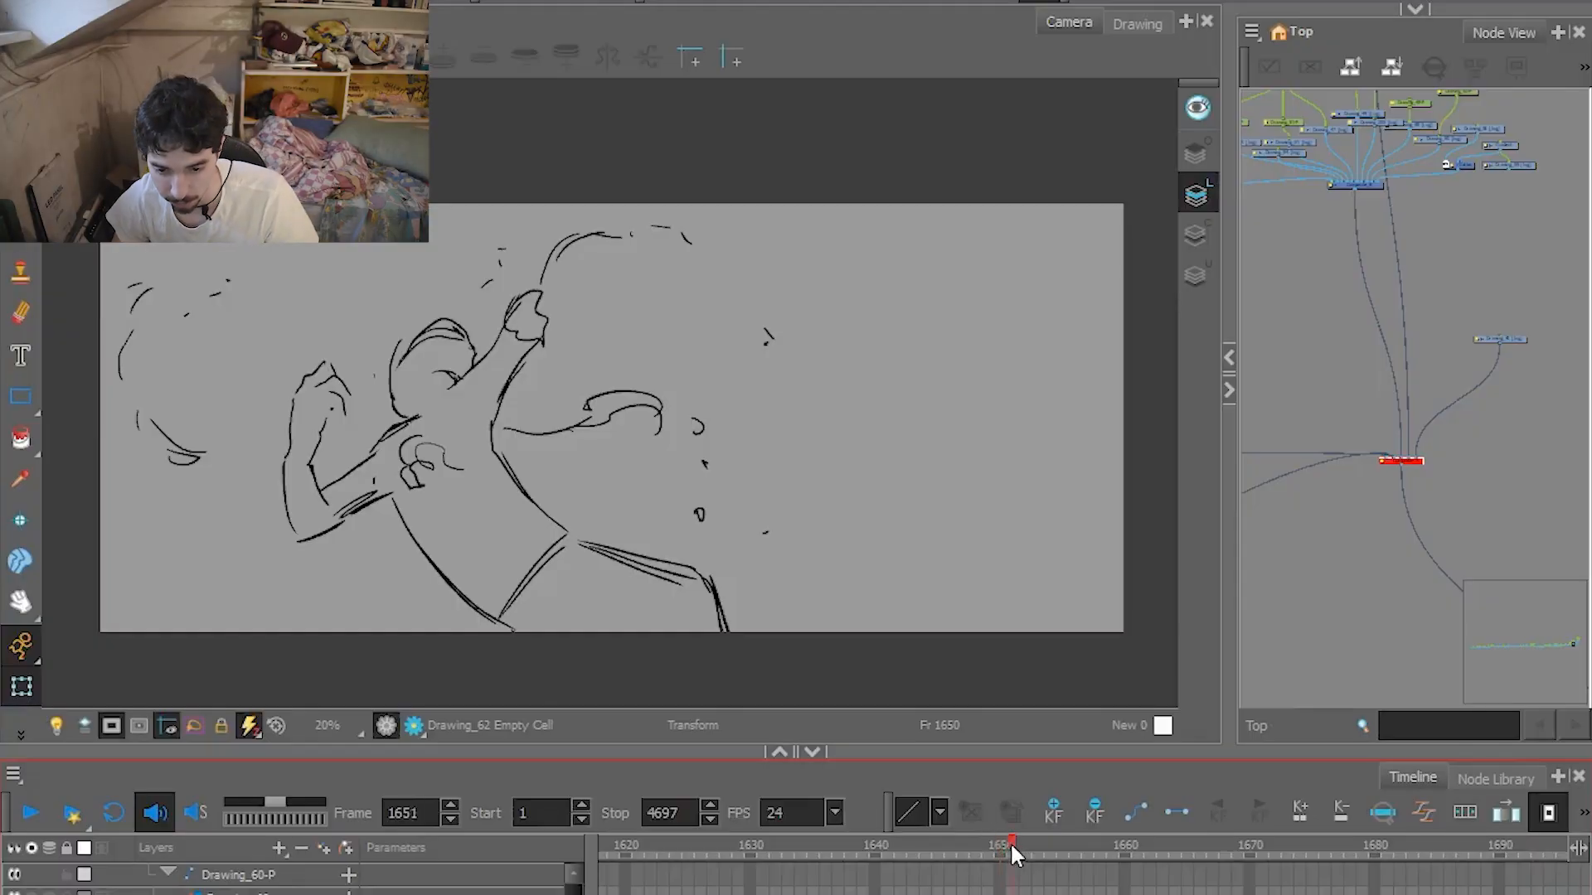
mouse_move(1013, 854)
left_mouse_down()
mouse_move(814, 850)
mouse_move(1126, 810)
mouse_move(953, 809)
mouse_move(988, 790)
left_mouse_up()
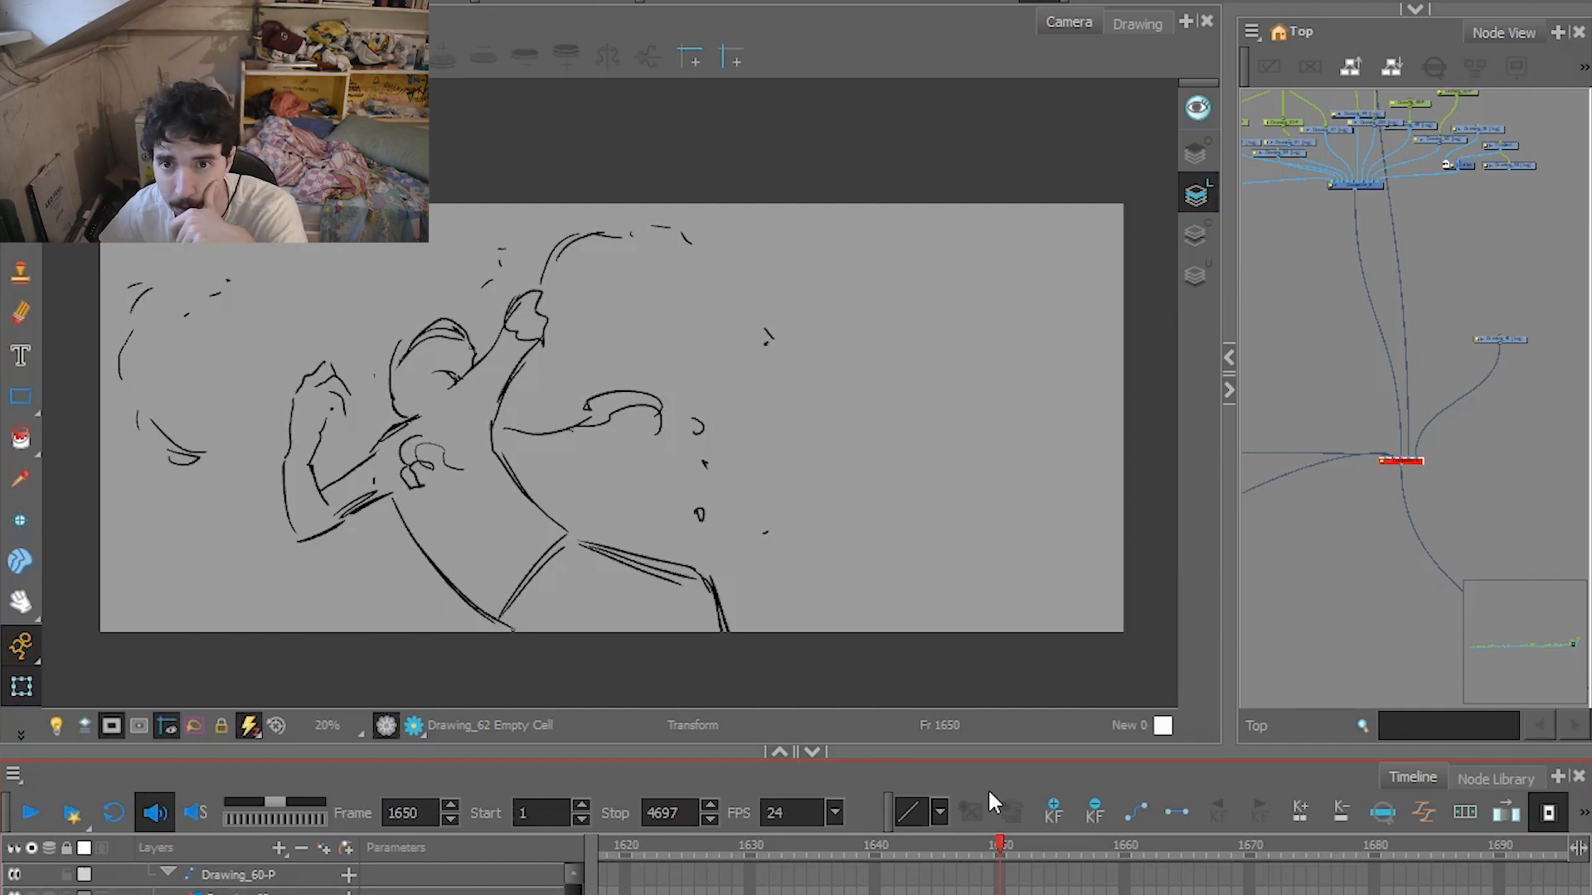
left_click(33, 813)
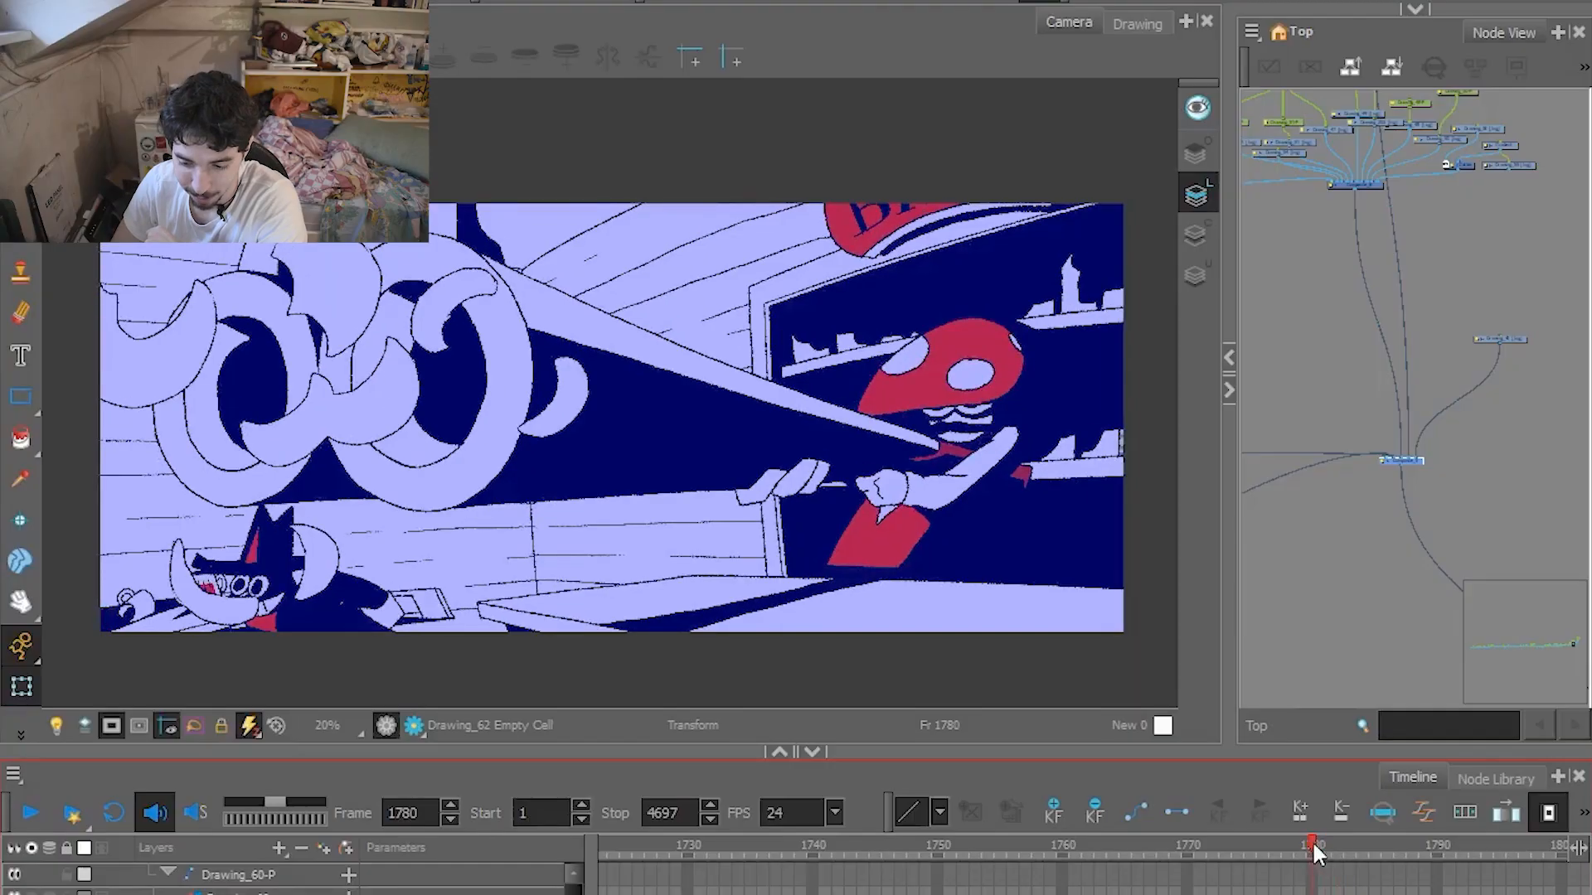
Scrub the finished double-barrelled bar shot between frames 1769 and 1785, and on to the running shot at frame 1810.
left_click_drag(1312, 839, 1178, 842)
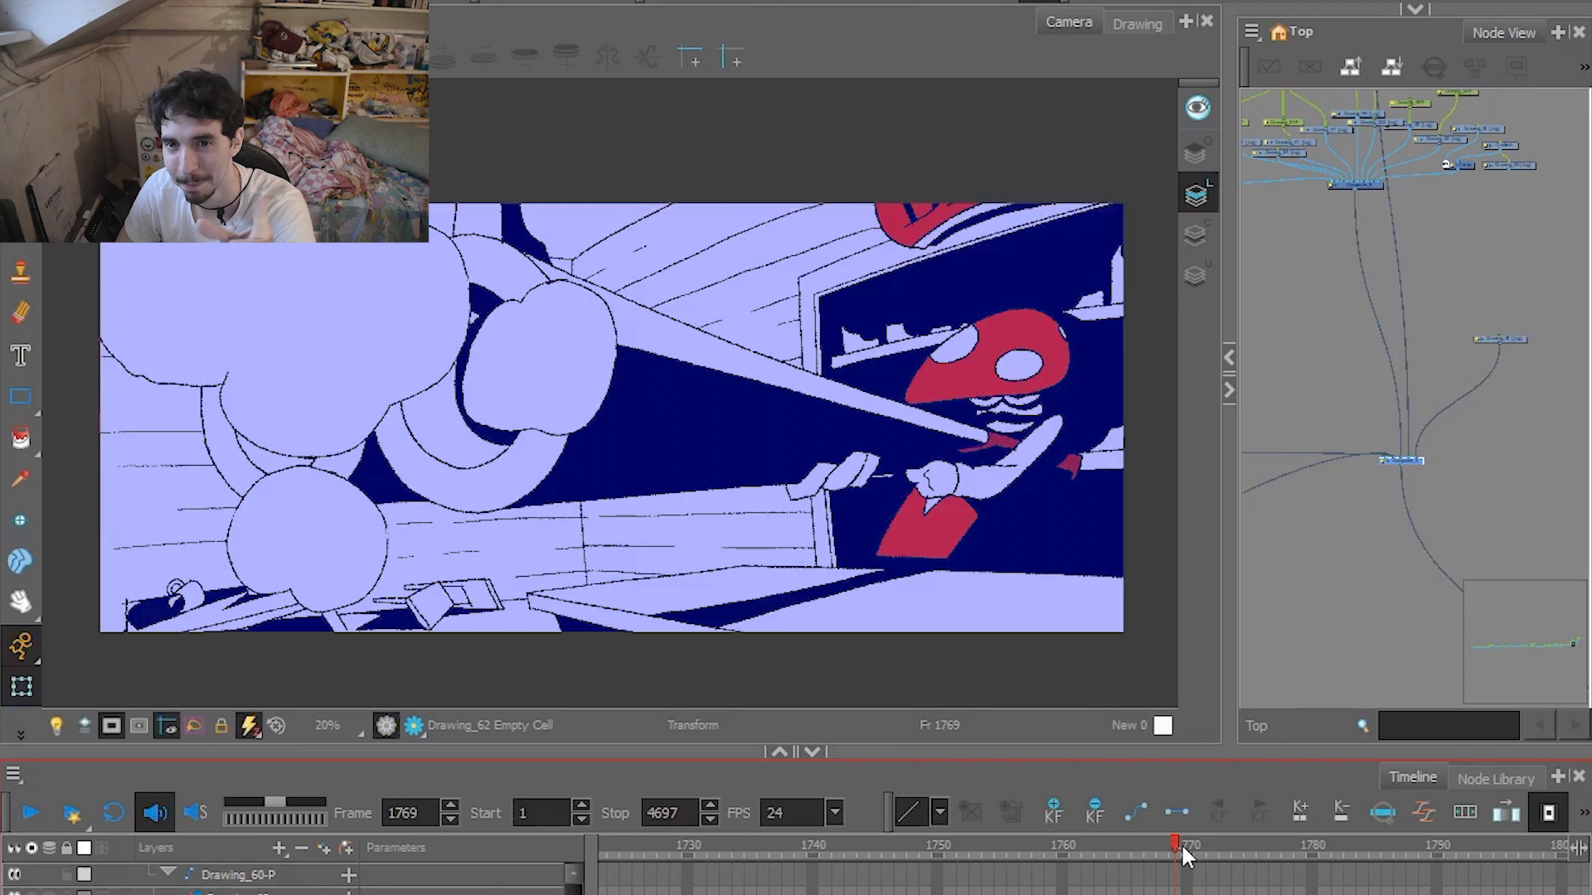
left_click_drag(1184, 844, 1398, 853)
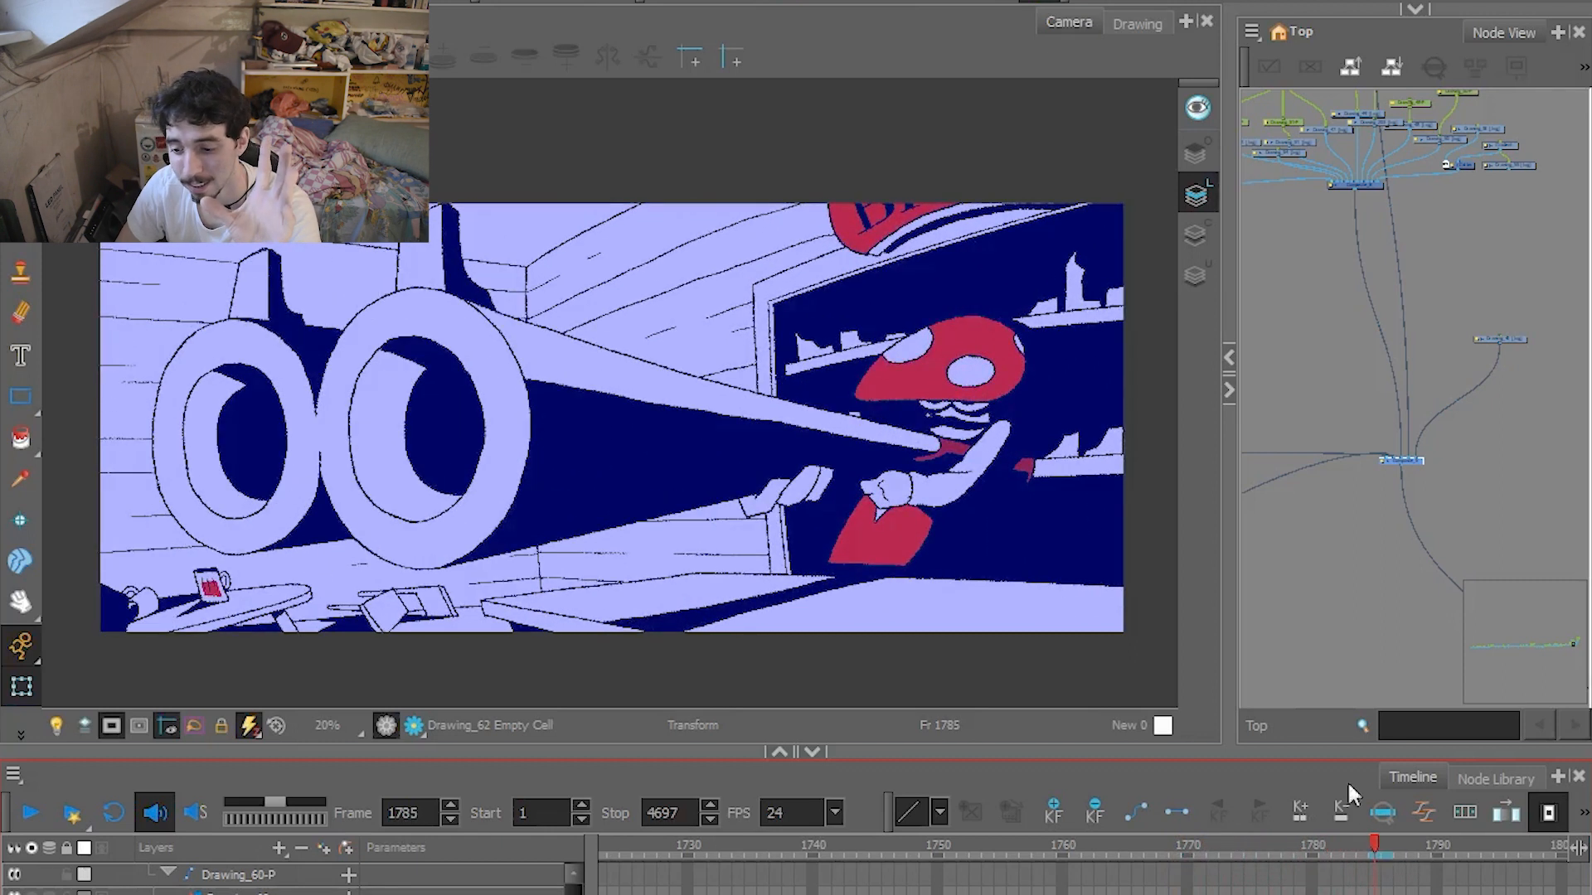
left_click(1386, 482)
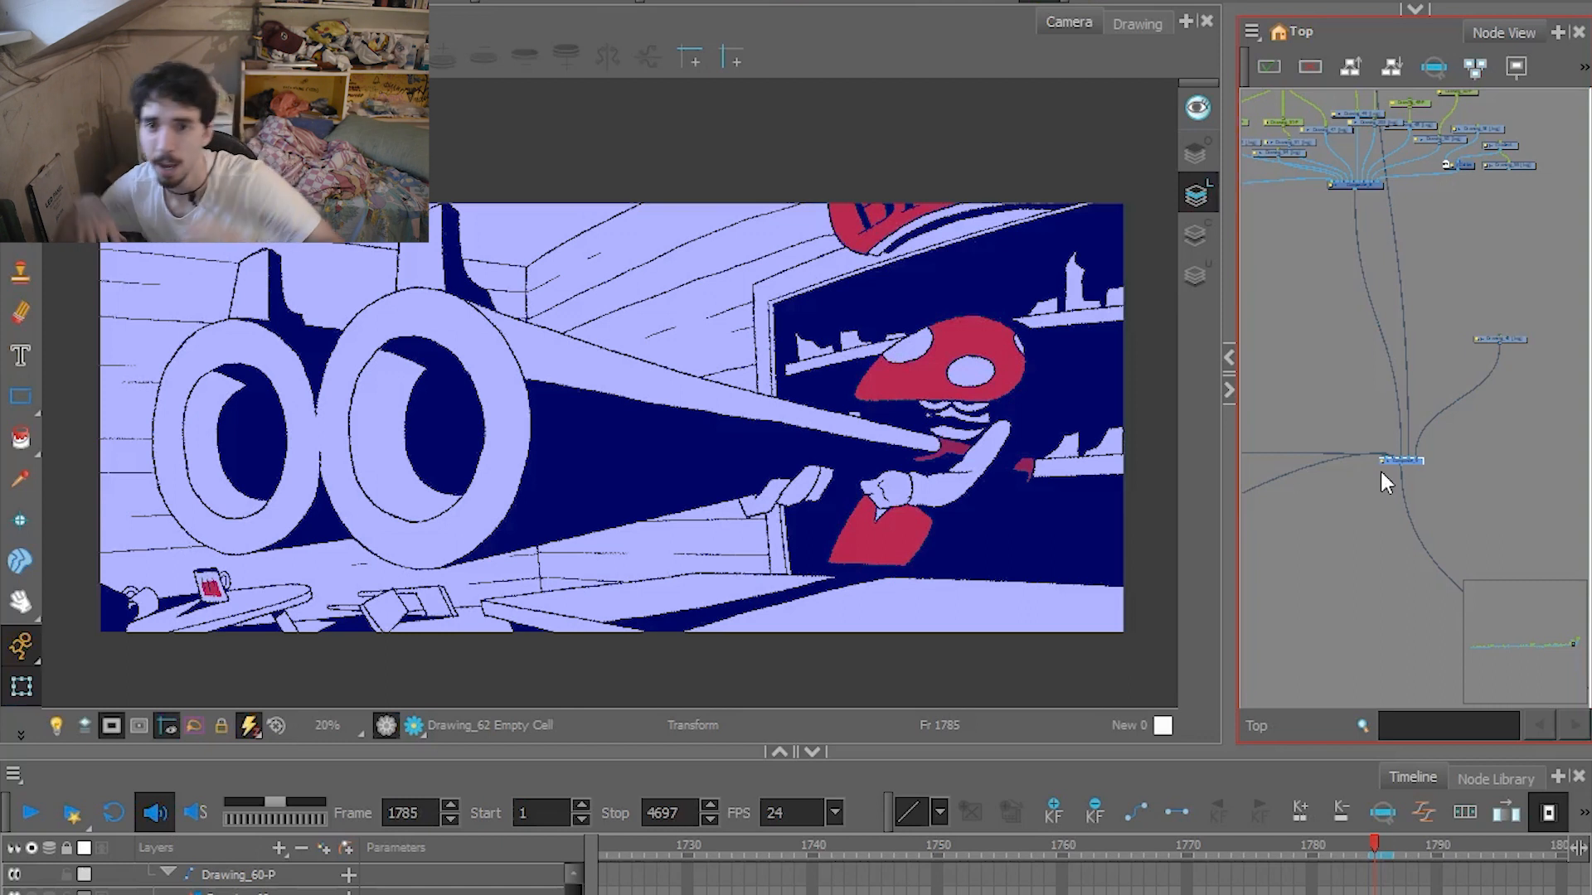
mouse_move(1383, 839)
left_mouse_down()
mouse_move(1547, 851)
mouse_move(852, 797)
mouse_move(616, 811)
mouse_move(864, 842)
left_mouse_up()
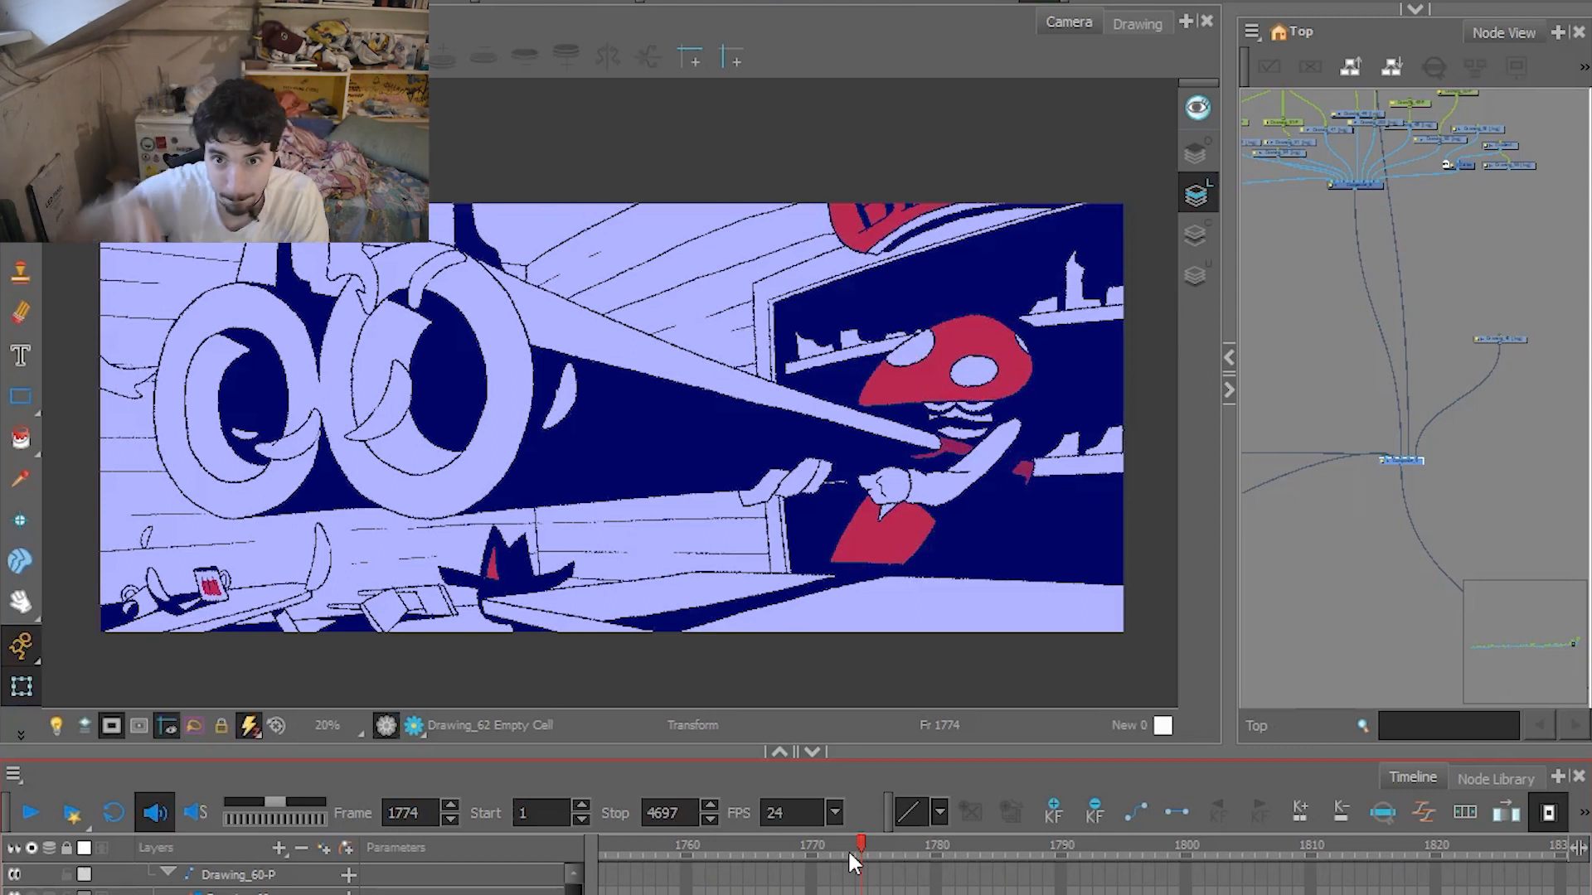
left_click_drag(851, 852, 1318, 842)
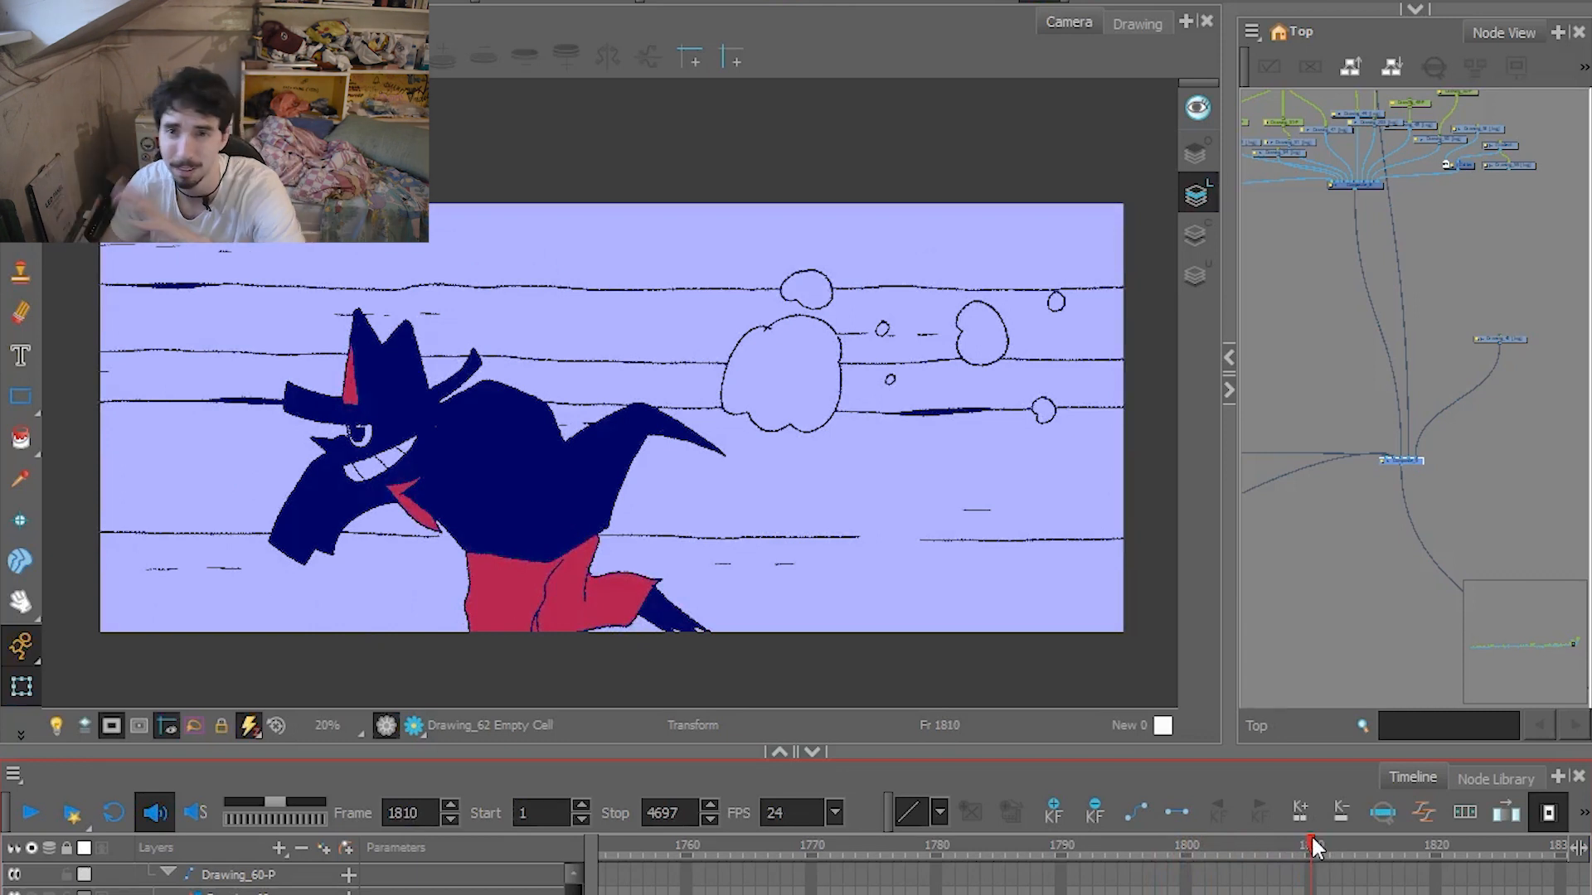
Examine the small hat character beneath the gun barrels up close at frames 1772, 1777 and 1781.
left_click_drag(1298, 844, 1256, 841)
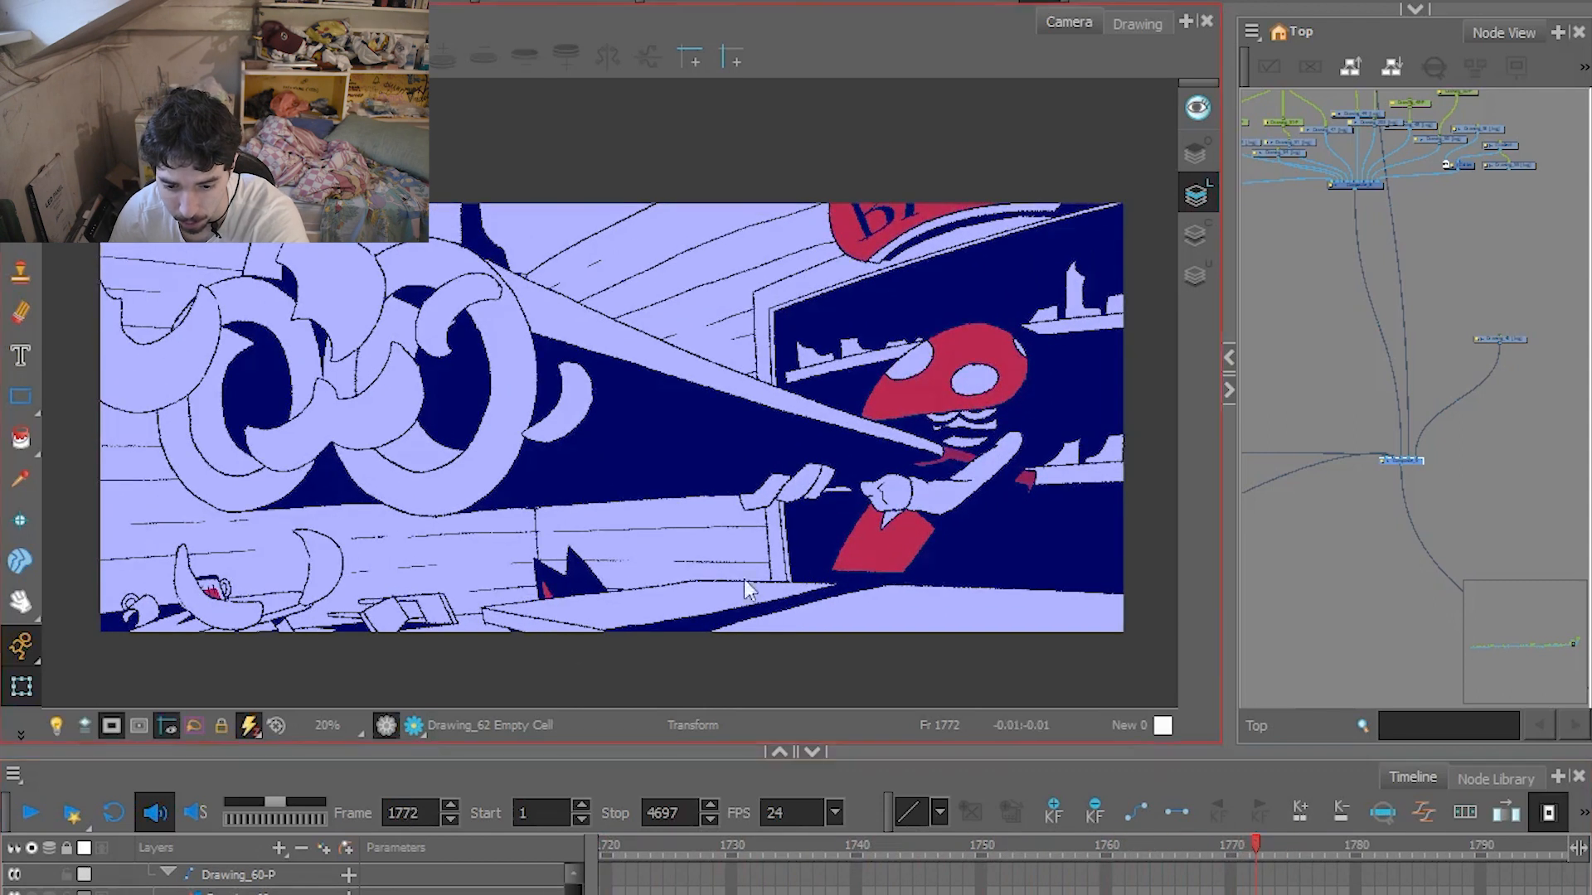
left_click_drag(1255, 842, 1314, 847)
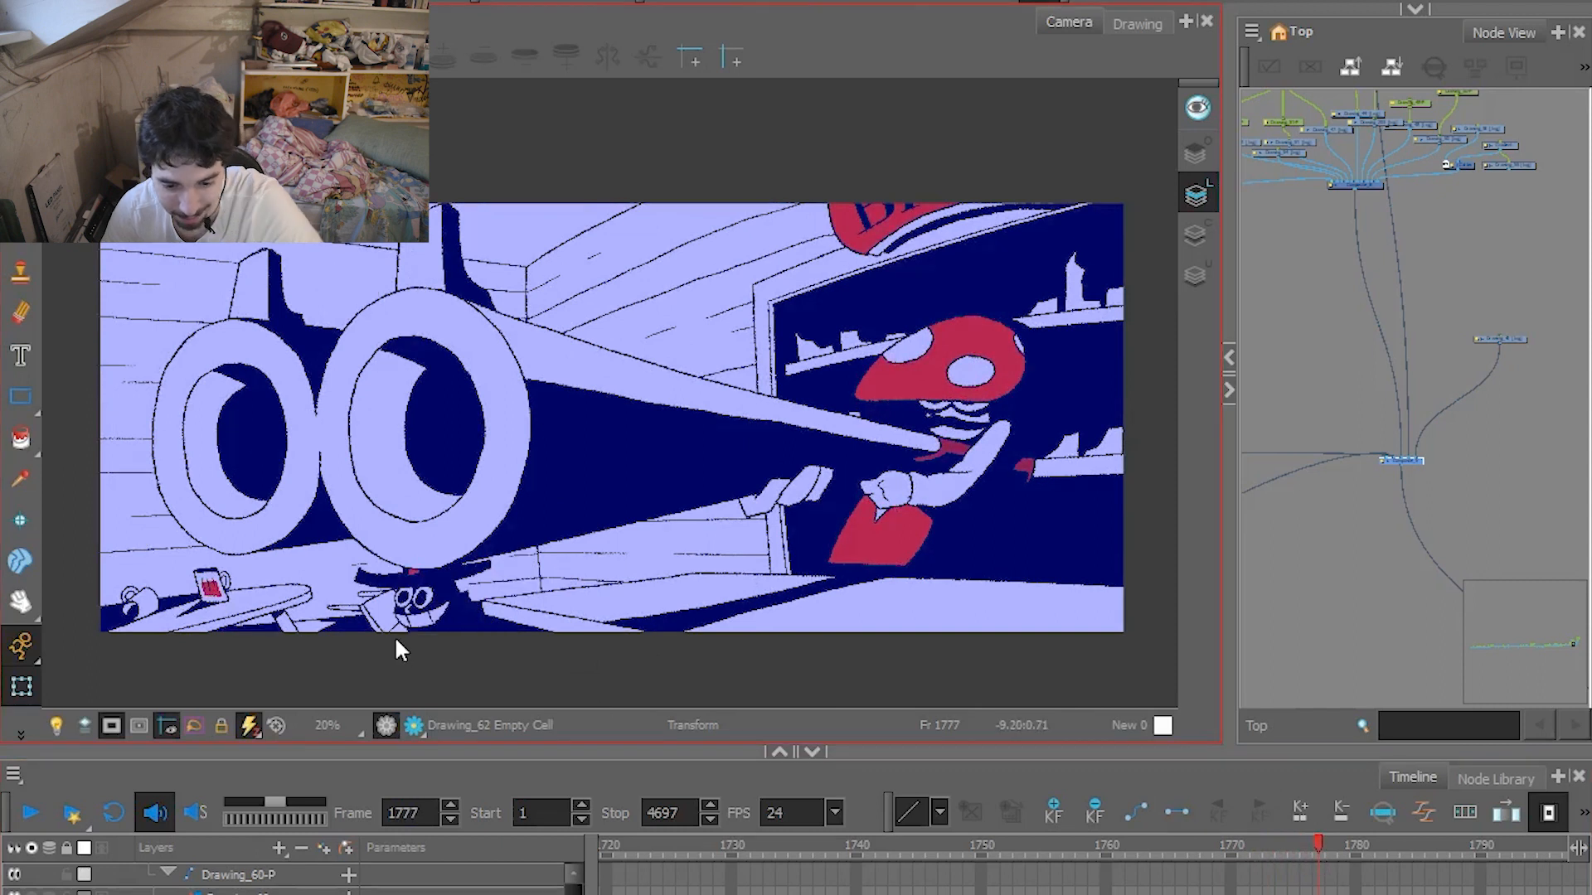
scroll(398, 638, "up", 6)
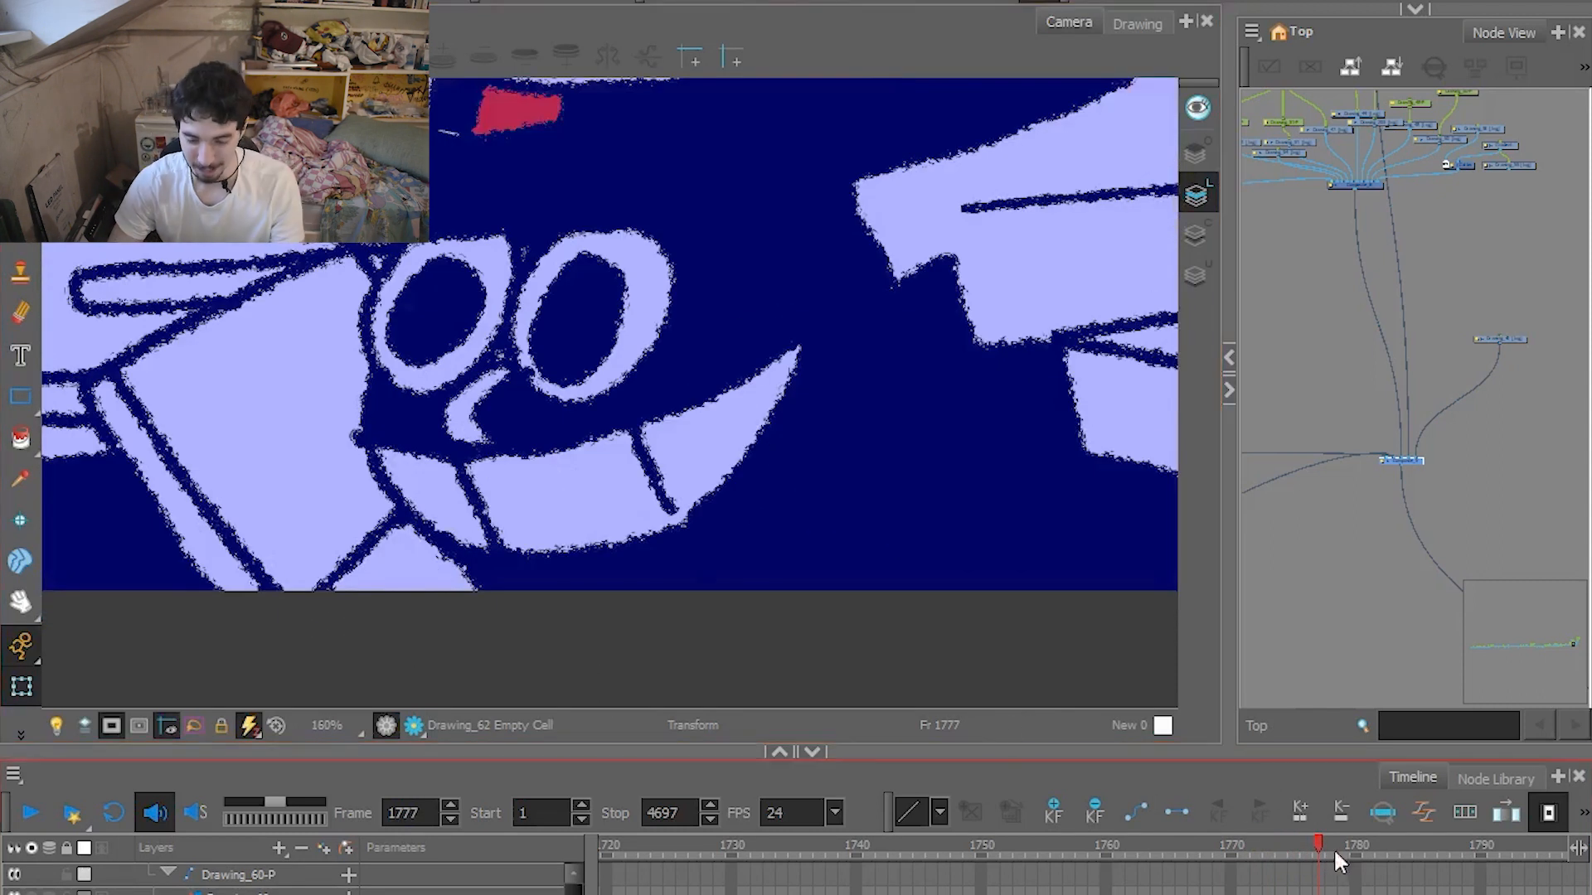
scroll(429, 553, "down", 3)
left_click_drag(1320, 850, 1368, 844)
scroll(787, 530, "down", 4)
scroll(736, 507, "down", 2)
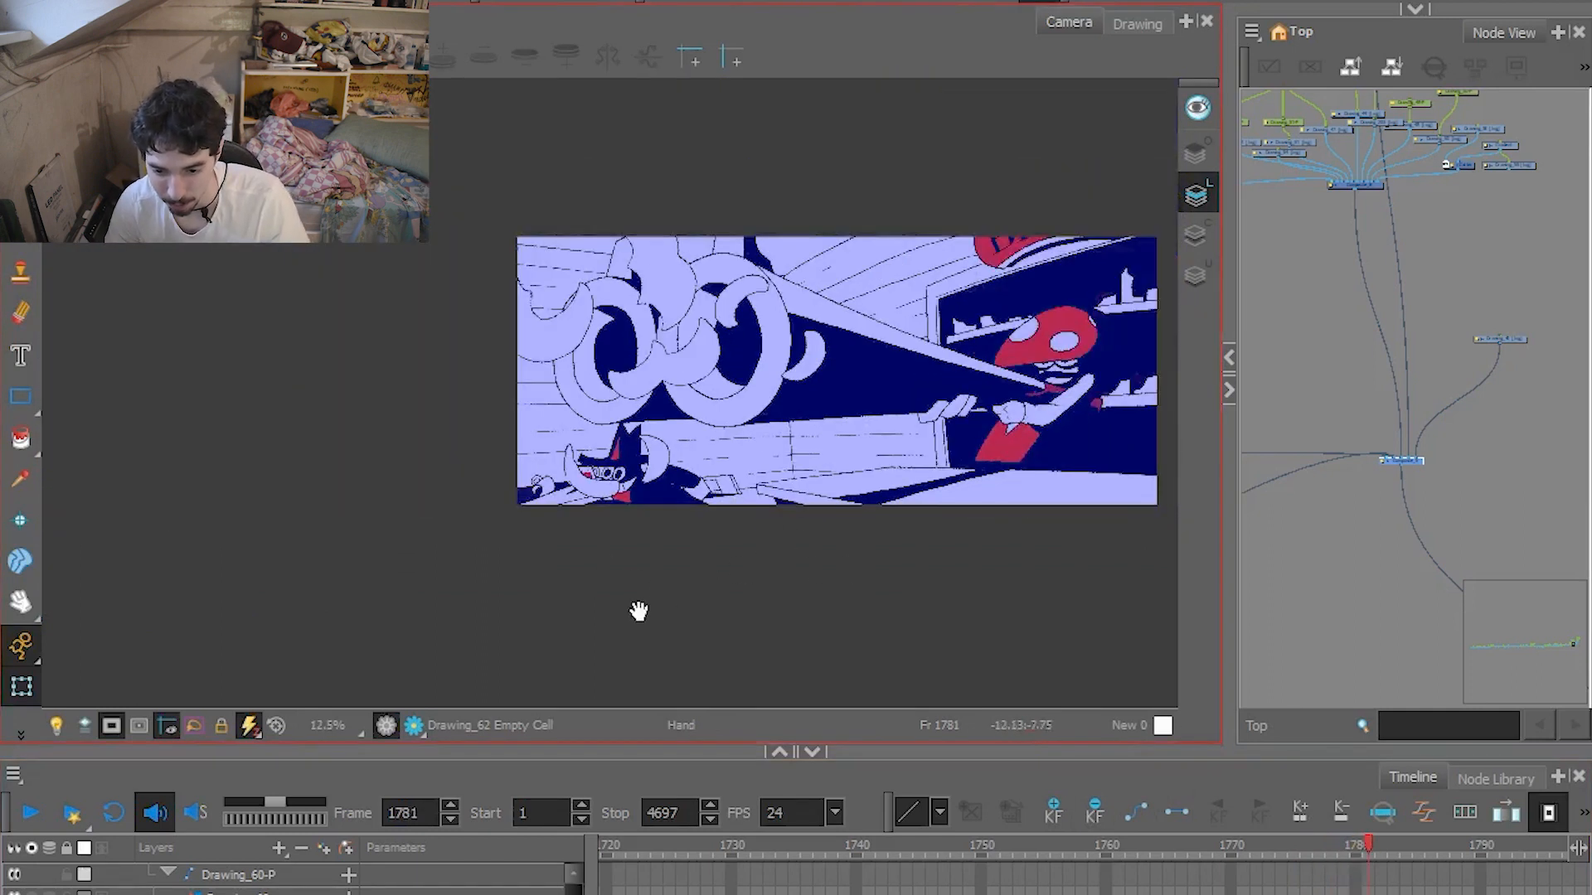
left_click_drag(667, 602, 646, 610)
scroll(646, 613, "up", 1)
Step back and forth through frames 1791 to 1794 to examine the hatted figure's reaction beside the exploding head.
mouse_move(1369, 847)
left_mouse_down()
mouse_move(1572, 859)
mouse_move(1262, 872)
mouse_move(1363, 862)
left_mouse_up()
key("comma")
key("comma")
key("comma")
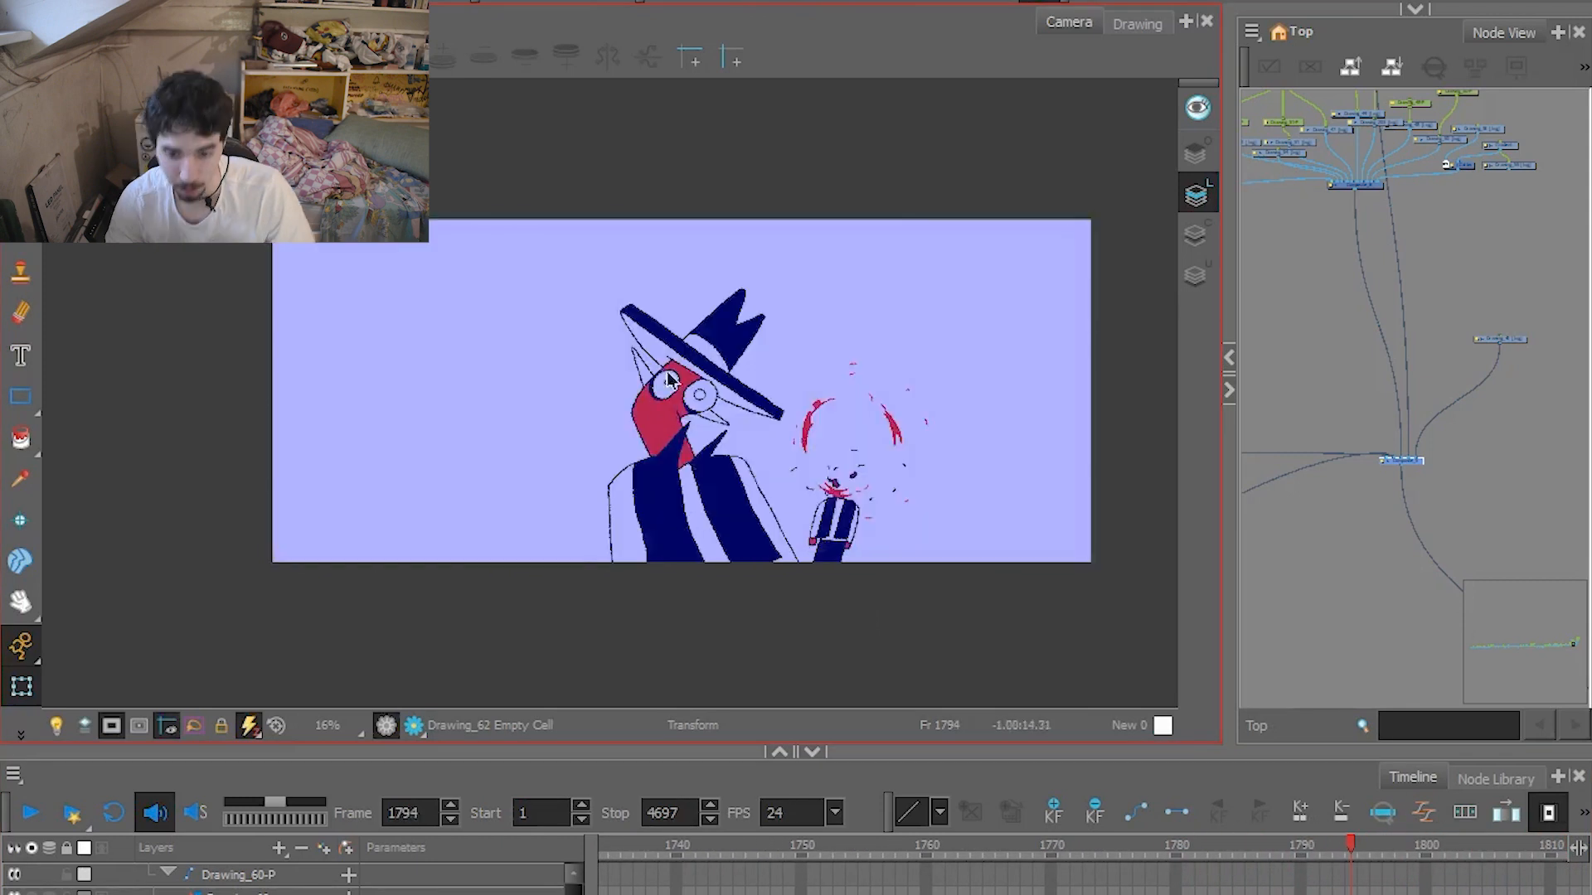
key("period")
key("comma")
key("comma")
key("comma")
key("comma")
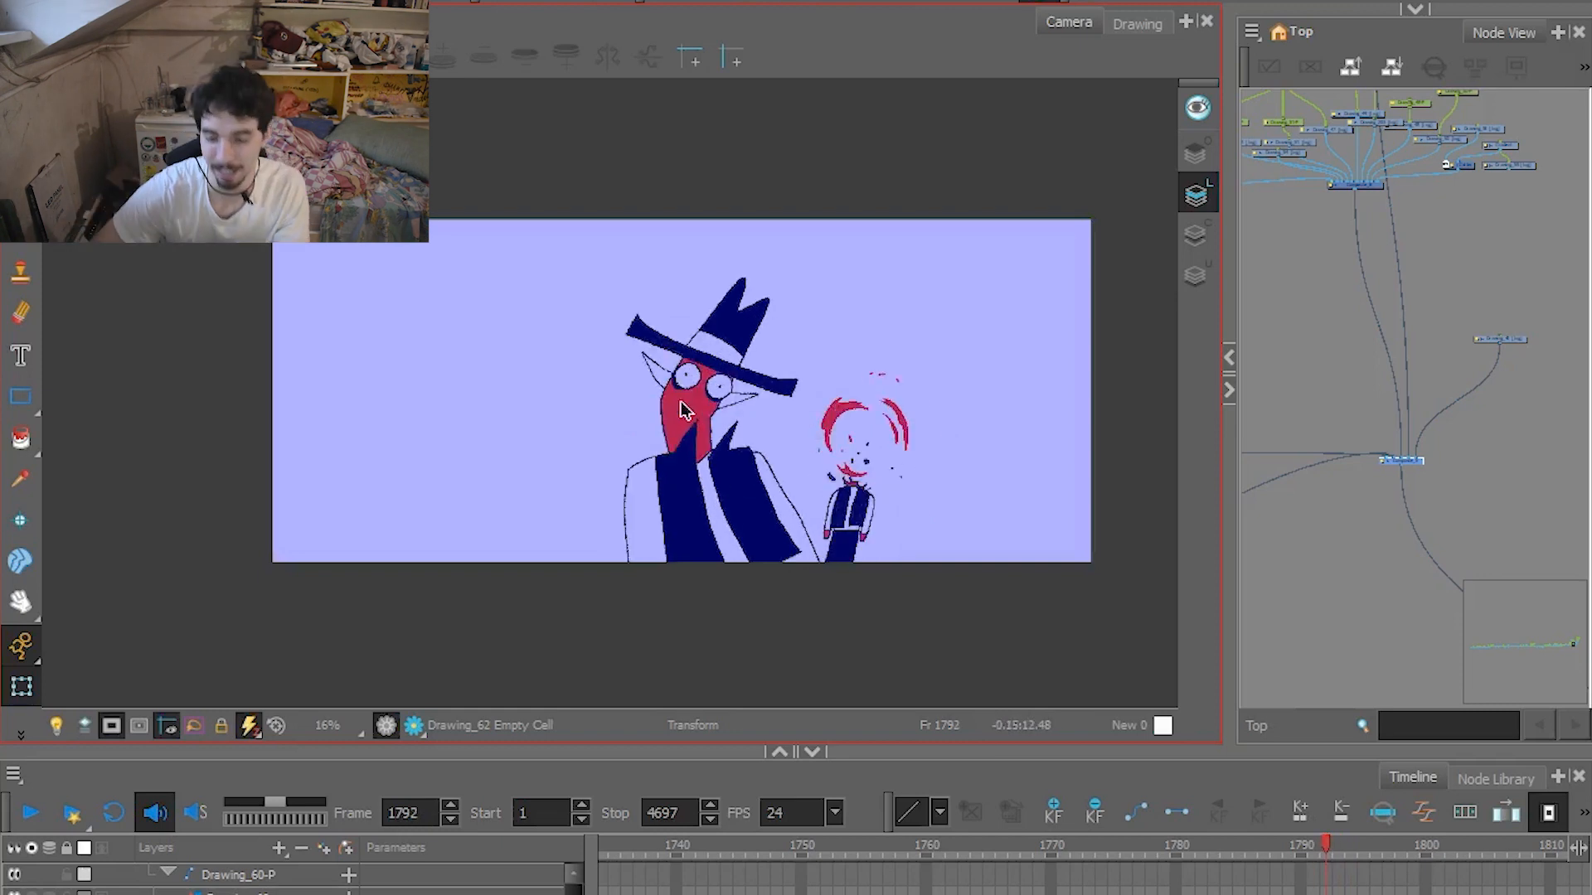
key("period")
key("period")
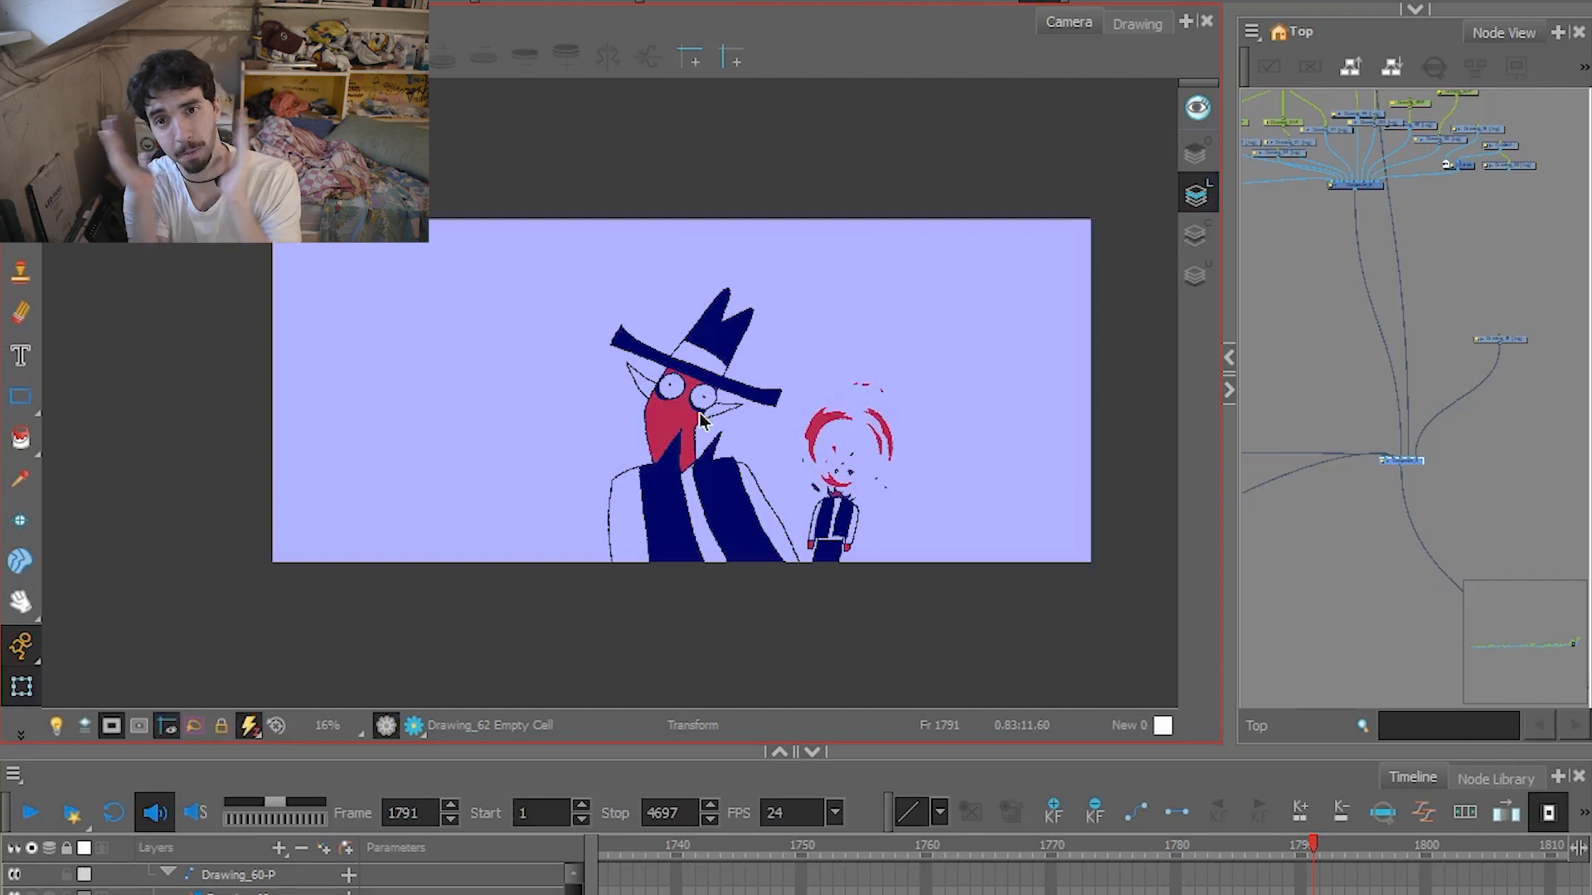
key("period")
key("period")
key("period")
key("period")
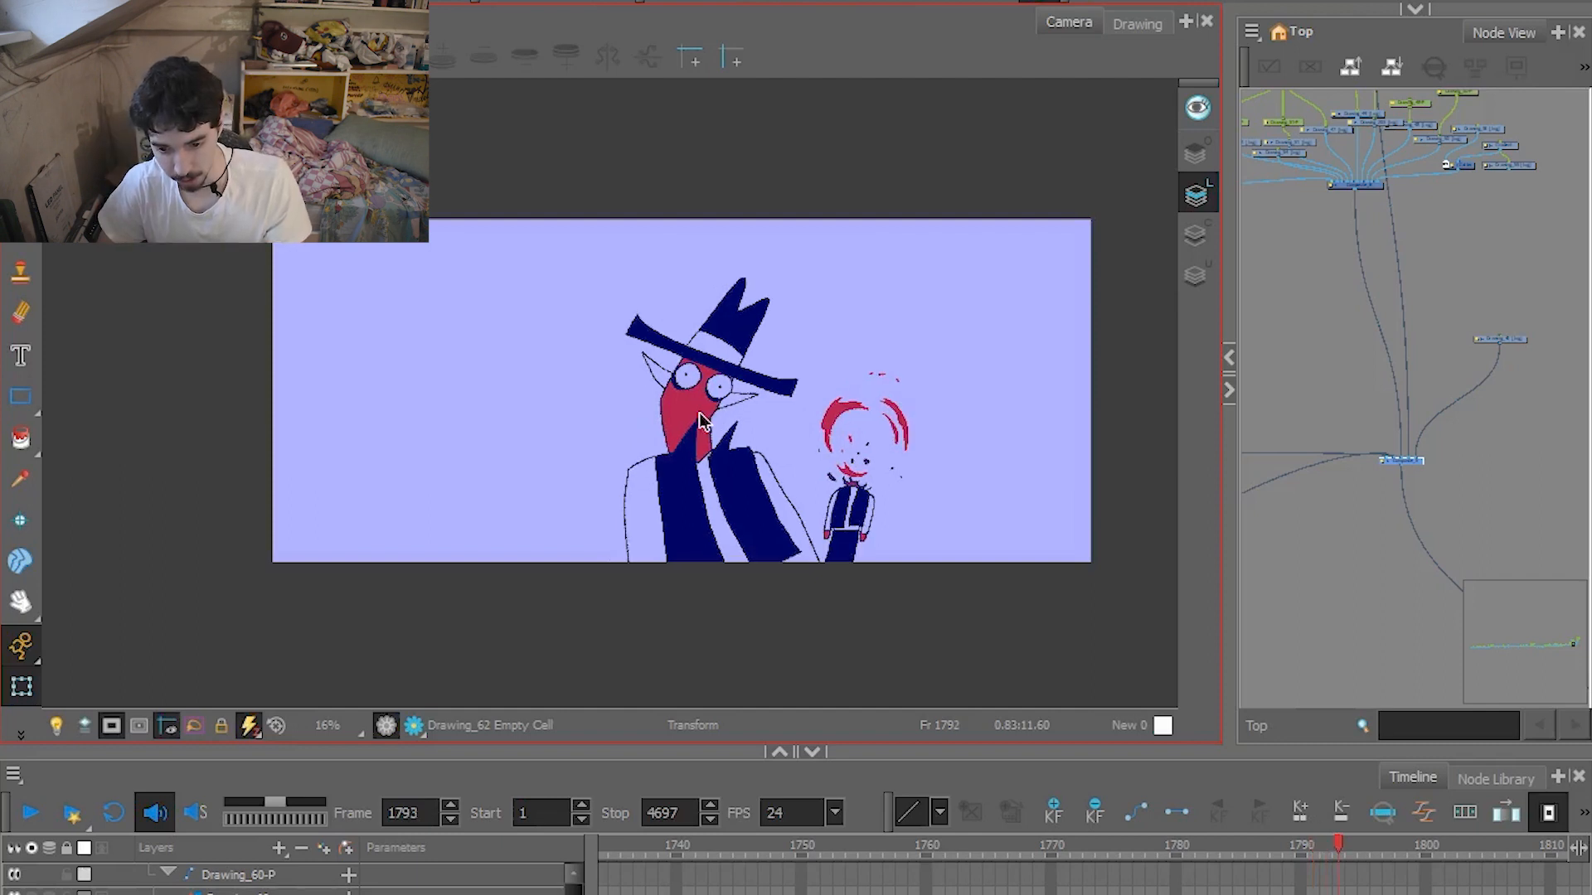
Examine the red splatter around the exploding head up close at frames 1795 and 1796.
scroll(656, 428, "up", 4)
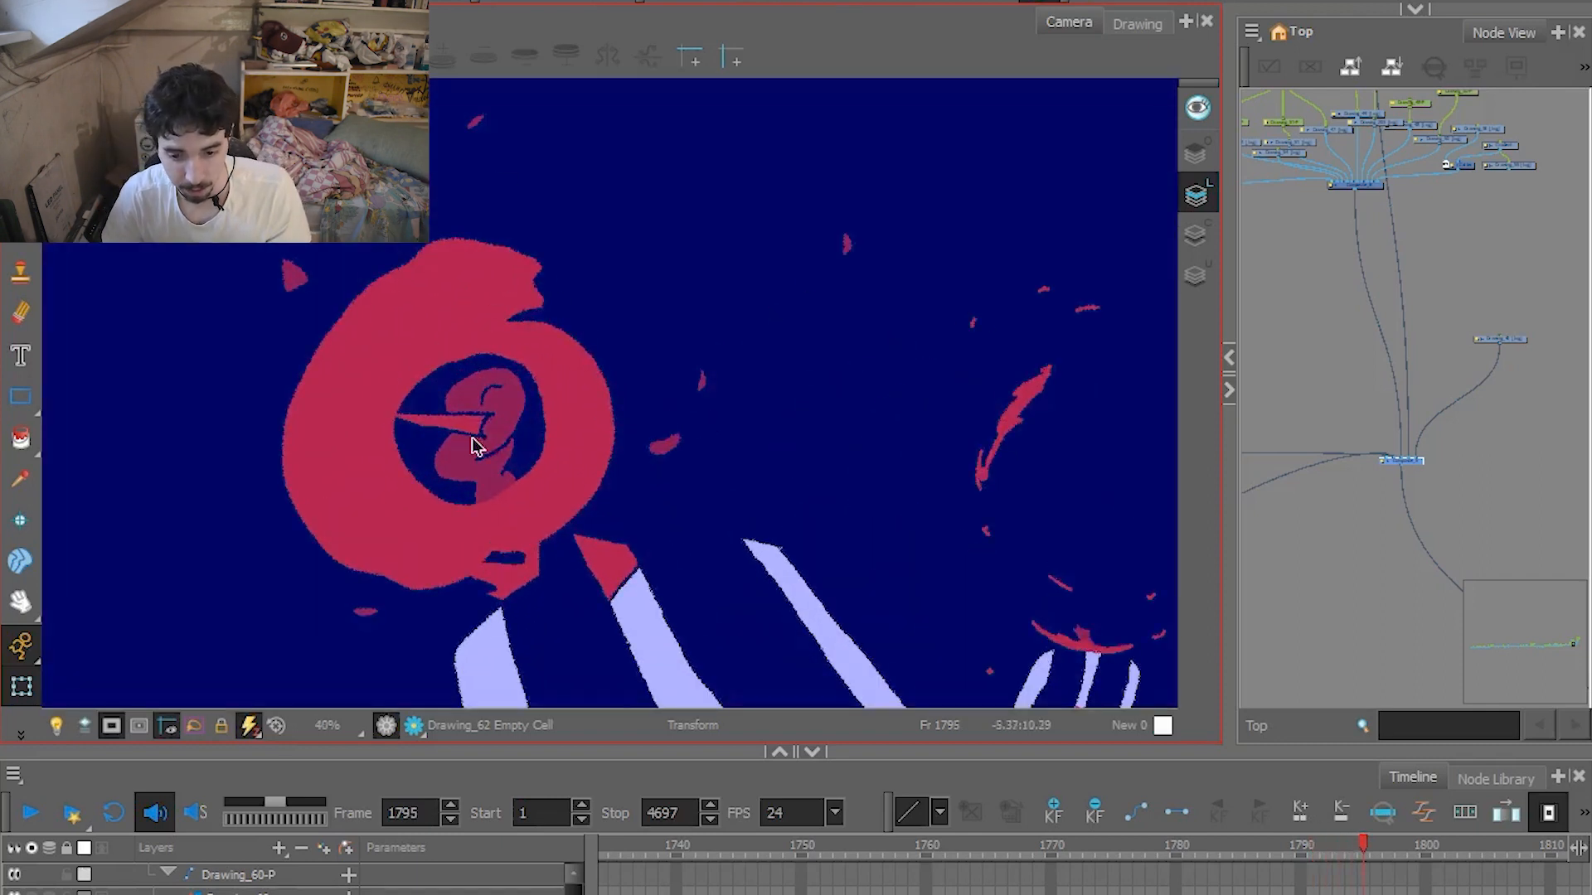
scroll(482, 436, "up", 1)
scroll(544, 376, "down", 2)
key("period")
scroll(546, 383, "down", 2)
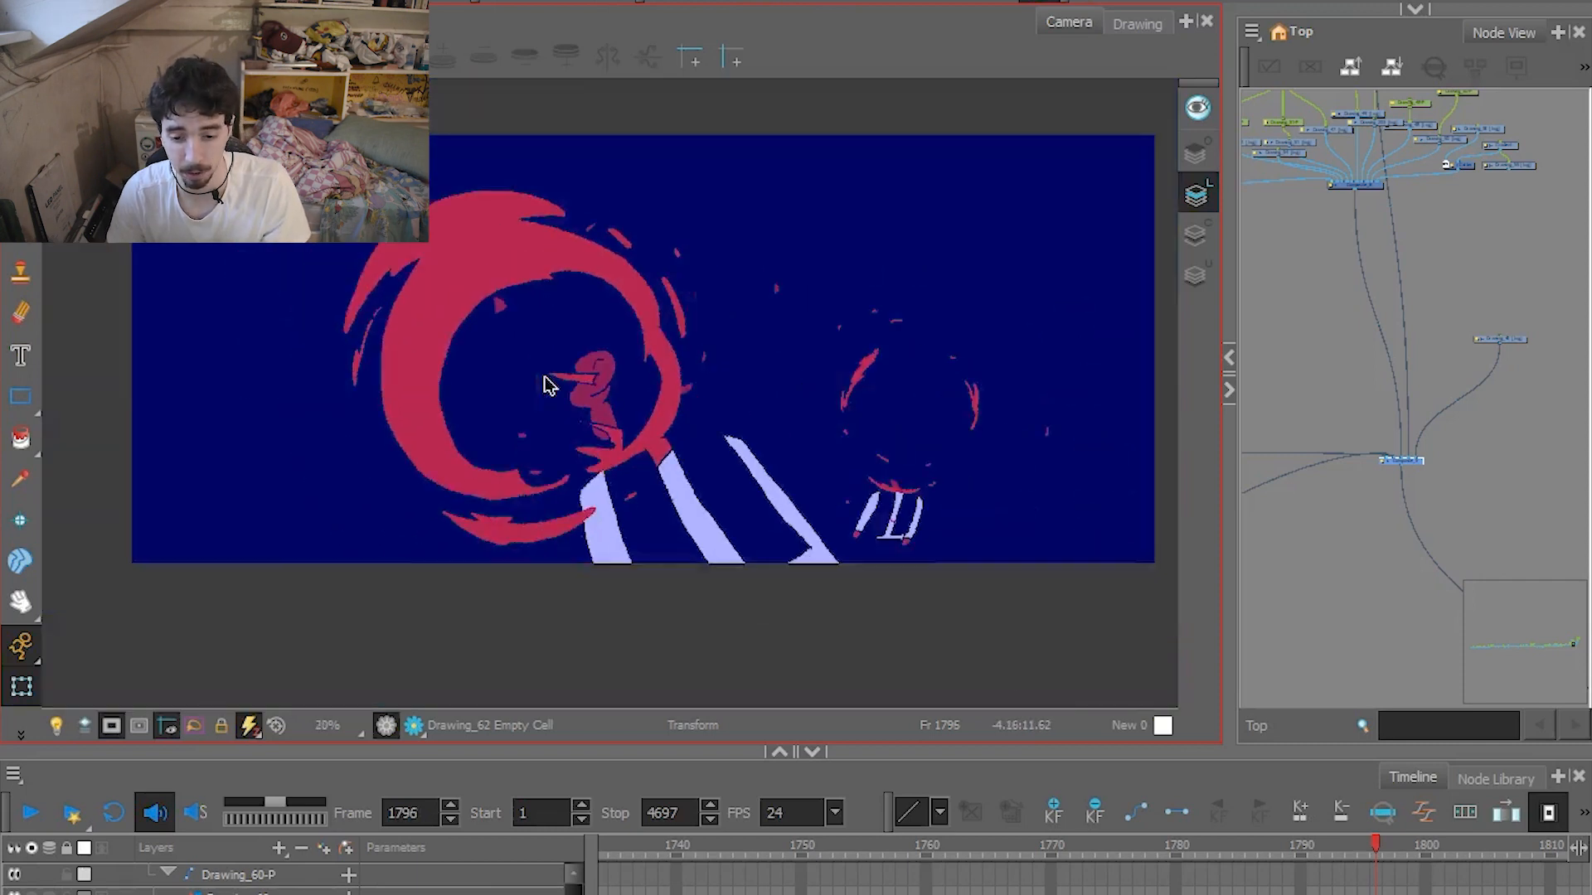
Advance frame by frame from the splatter to the caped character's running shot at frame 1817.
key("period")
key("period")
key("period")
key("period")
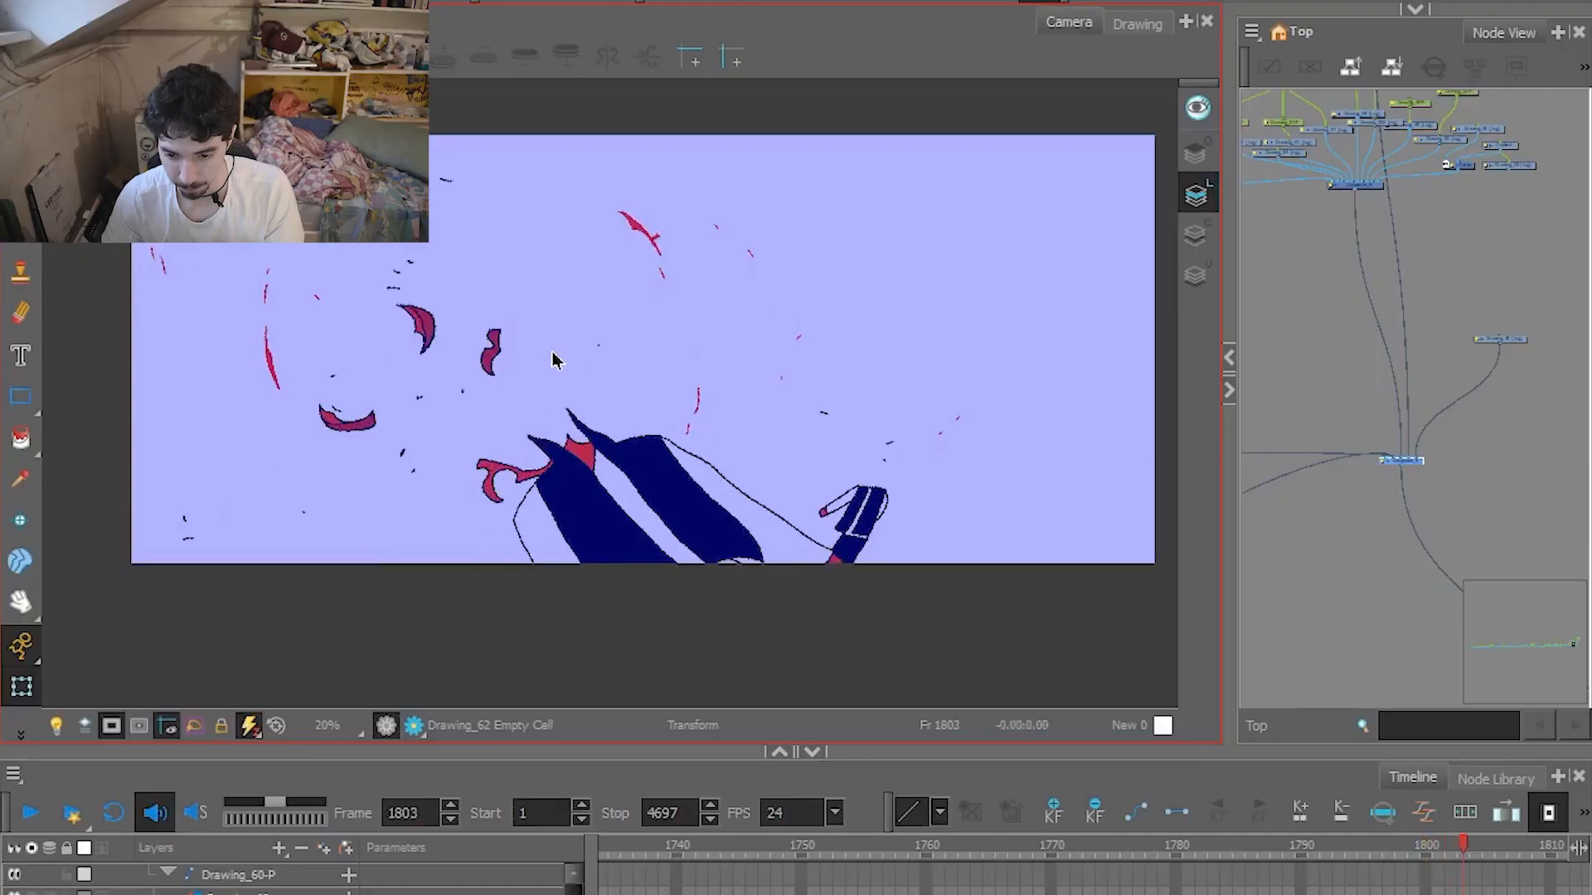
key("period")
key("period")
key("period")
key("period")
key("period")
key("period")
key("period")
key("period")
key("period")
key("period")
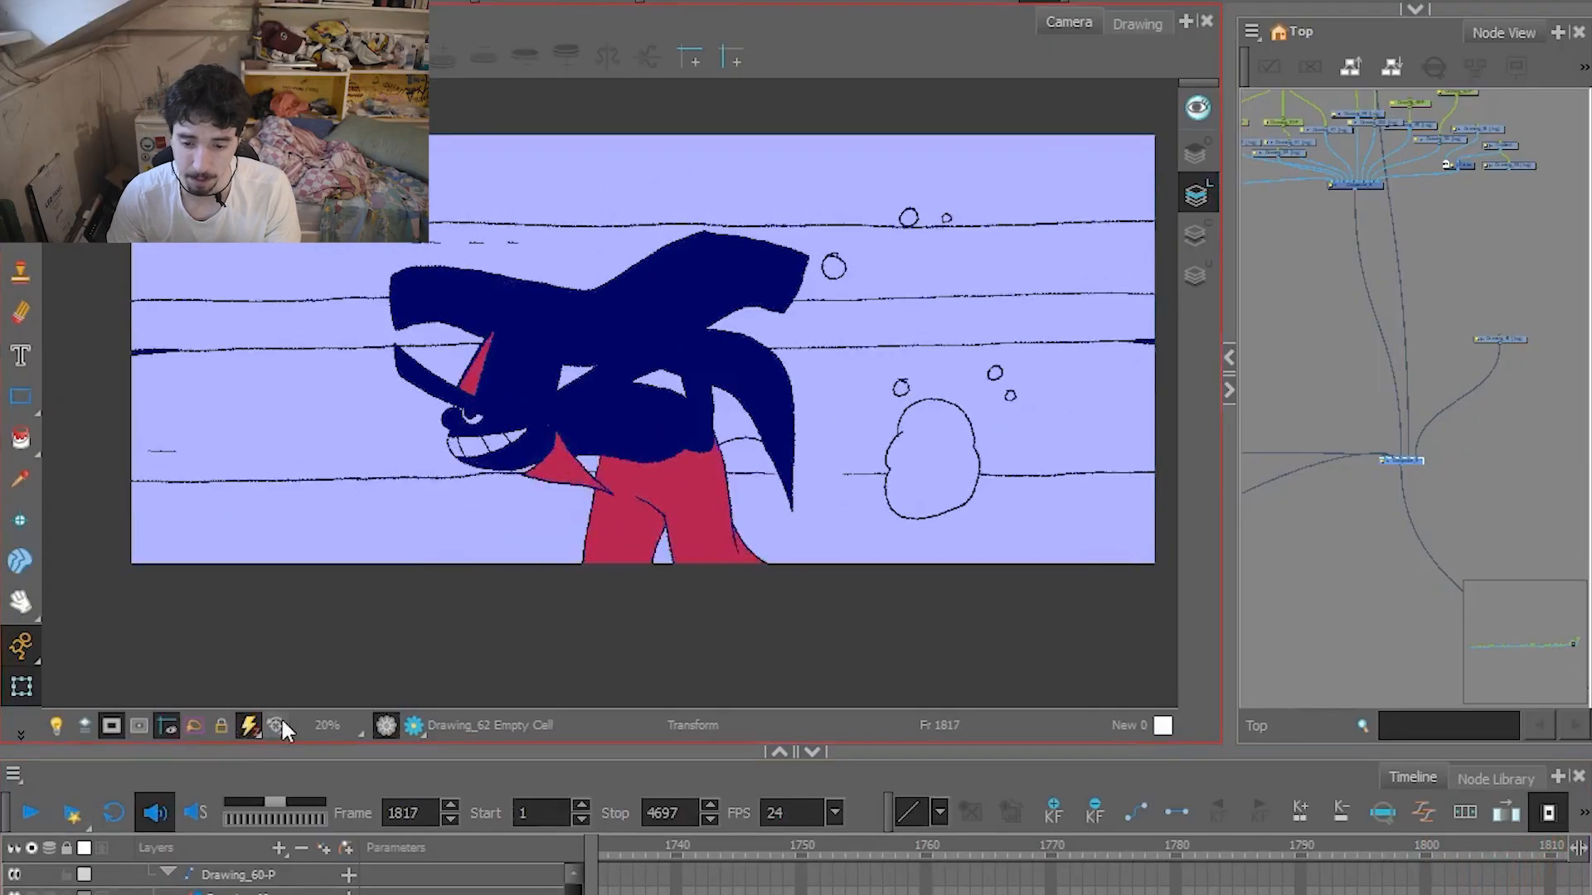
key("period")
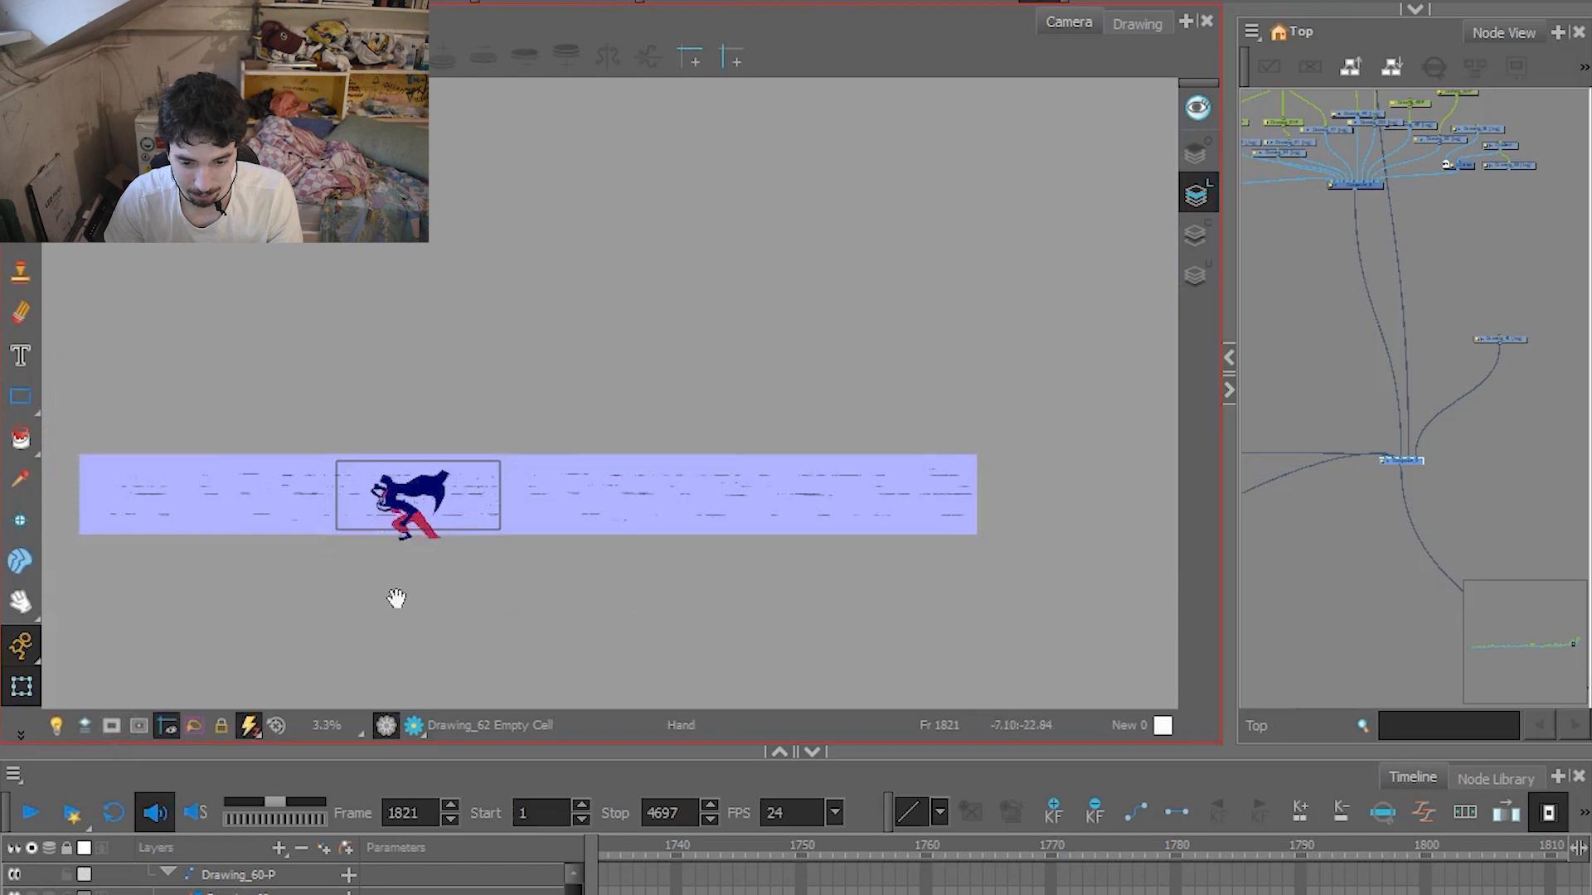
Switch off the composite node to show the rough sketch, and play the running shot until frame 1845.
left_click_drag(397, 597, 650, 587)
left_click(1414, 462)
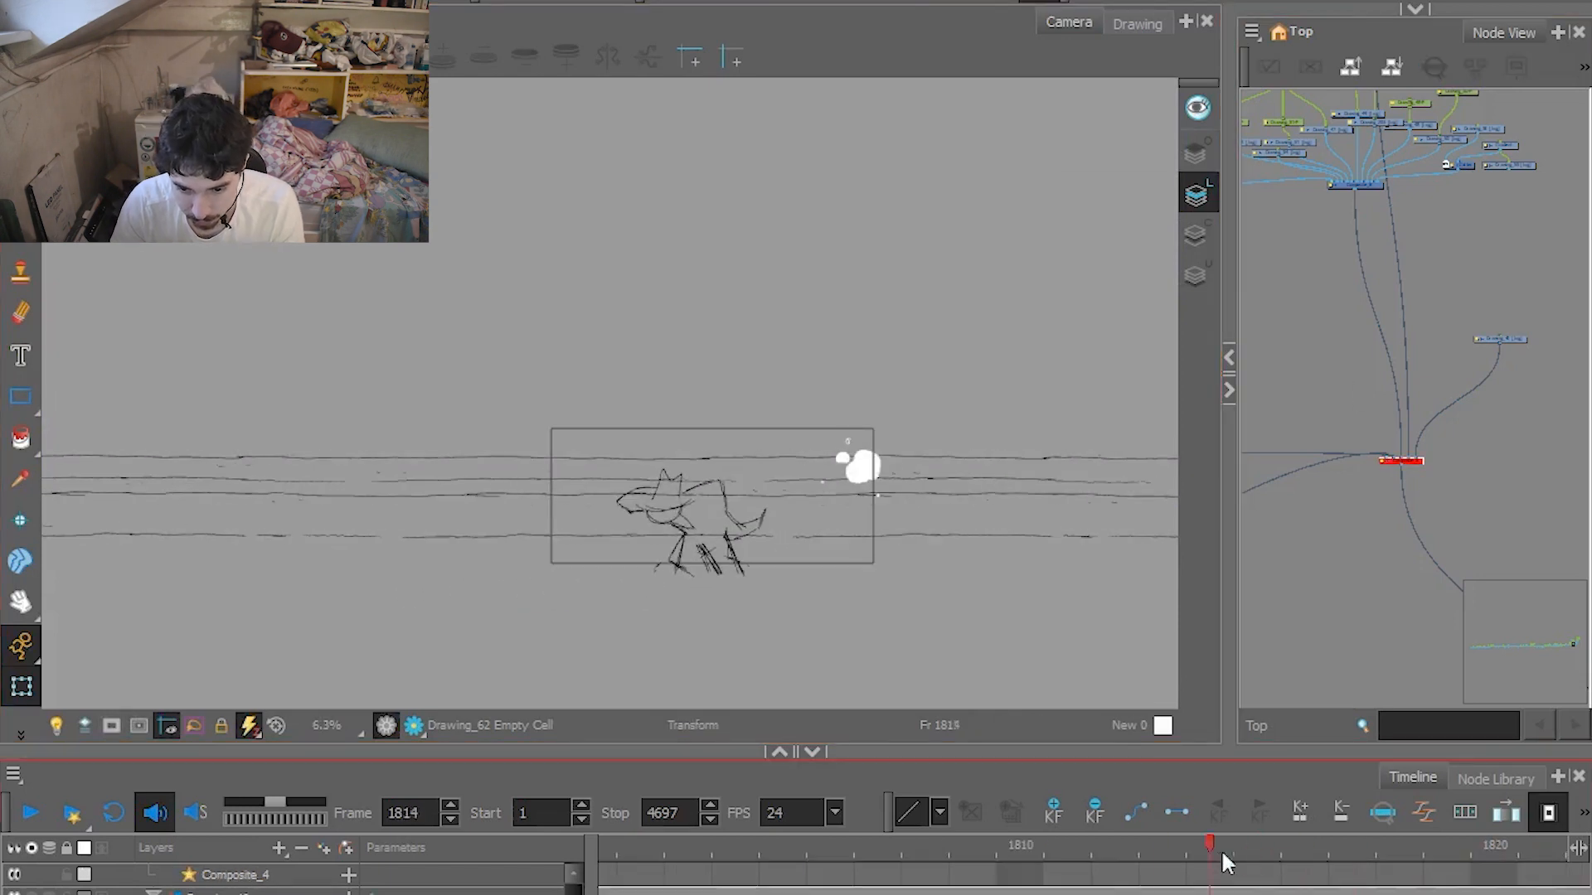
left_click_drag(1222, 849, 783, 844)
left_click(28, 815)
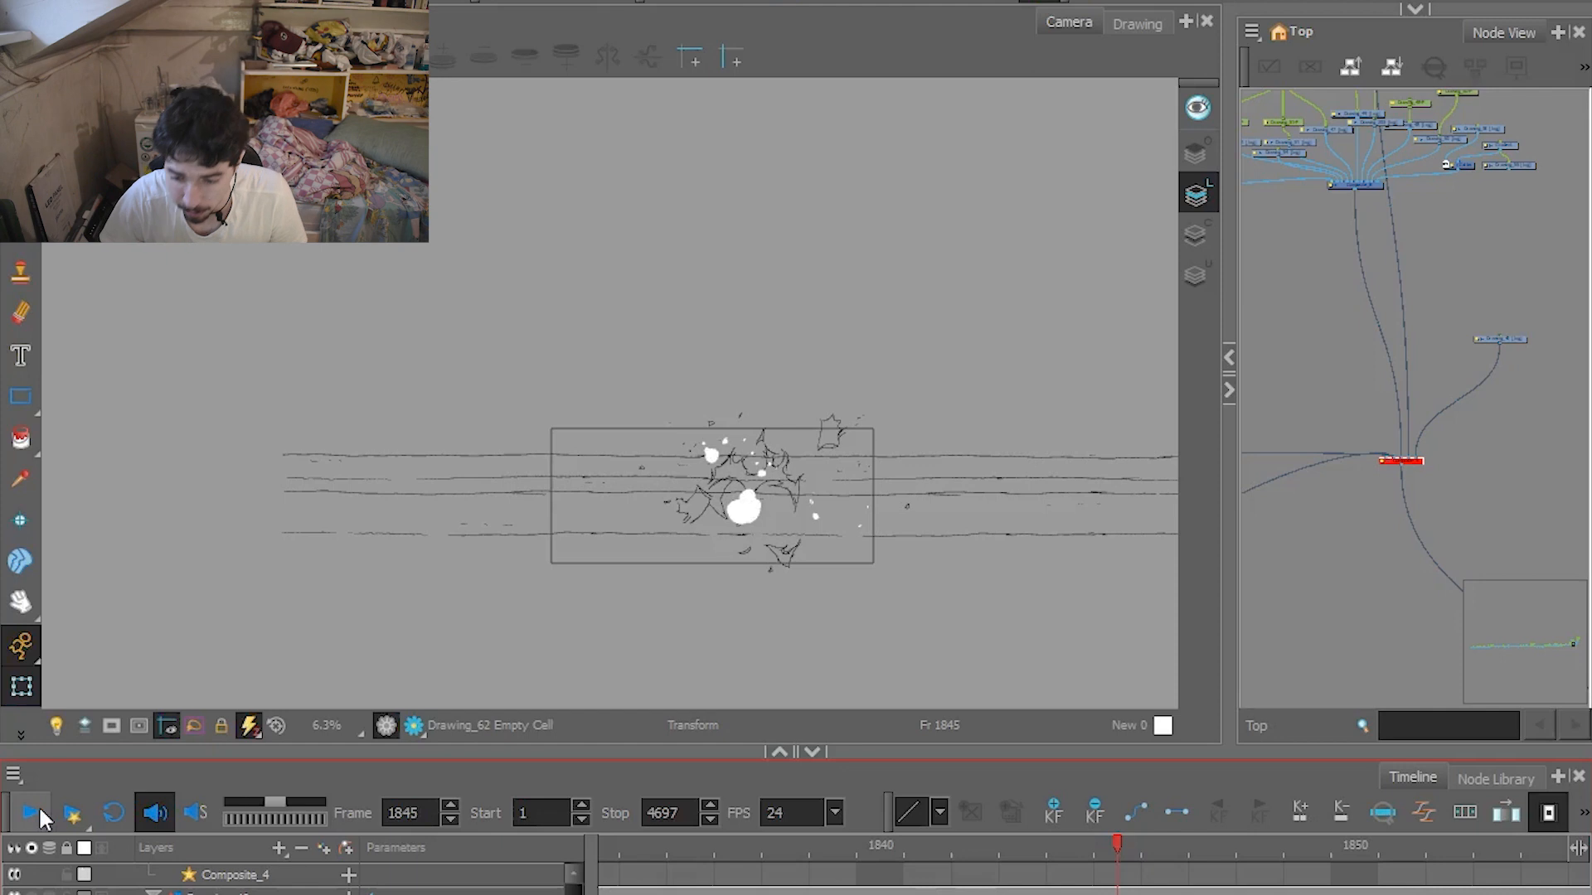
Mask the view to the camera frame and replay the rough sketch from frame 1791.
key("1")
key("1")
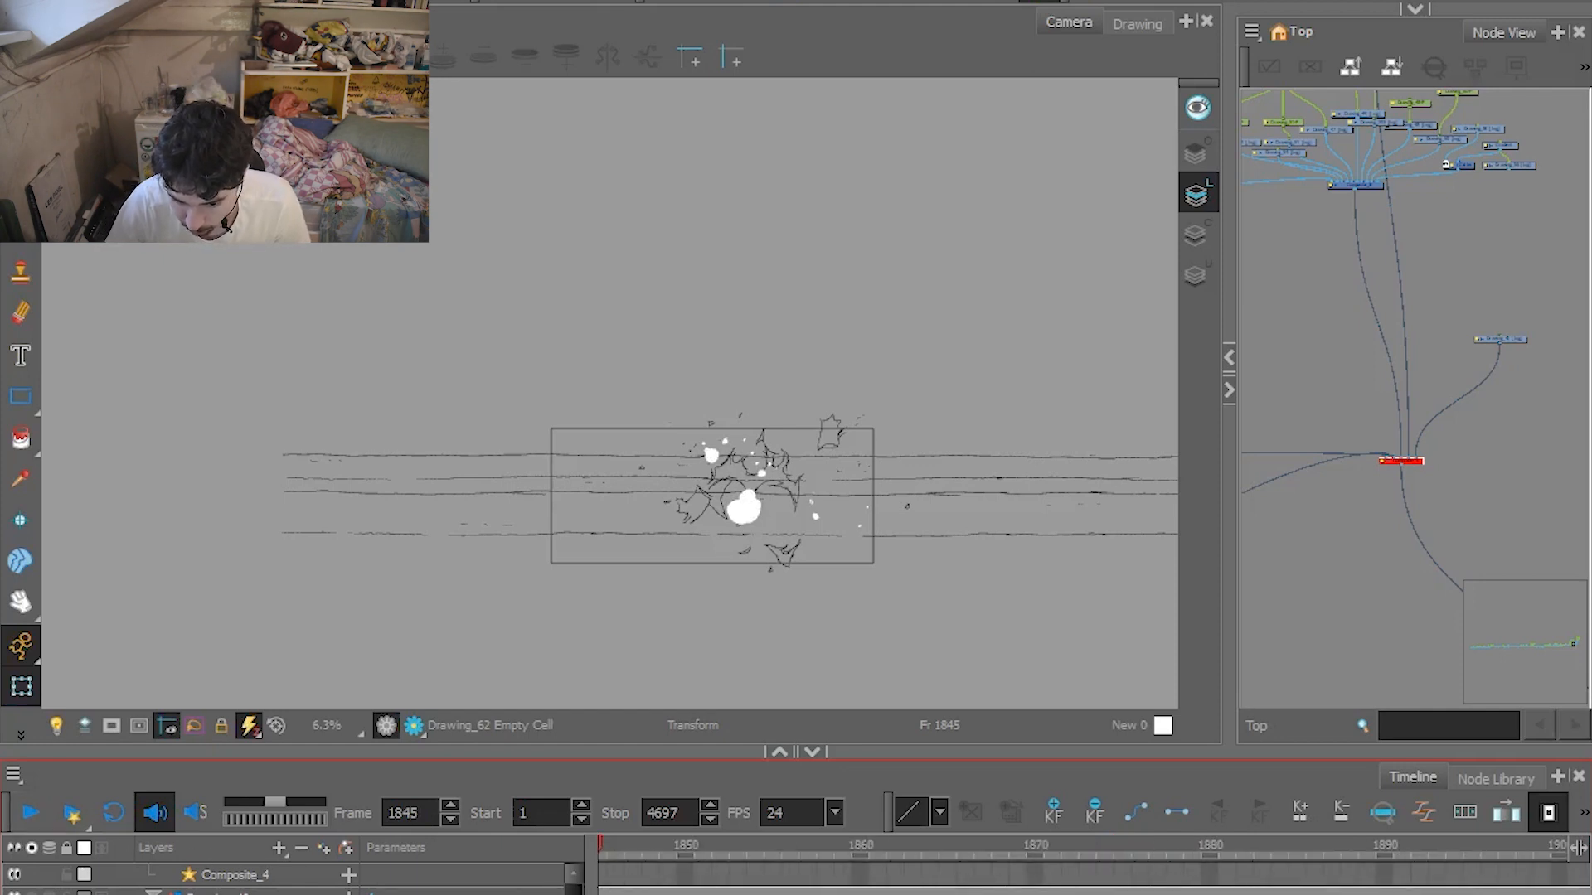
left_click(111, 726)
scroll(891, 546, "up", 3)
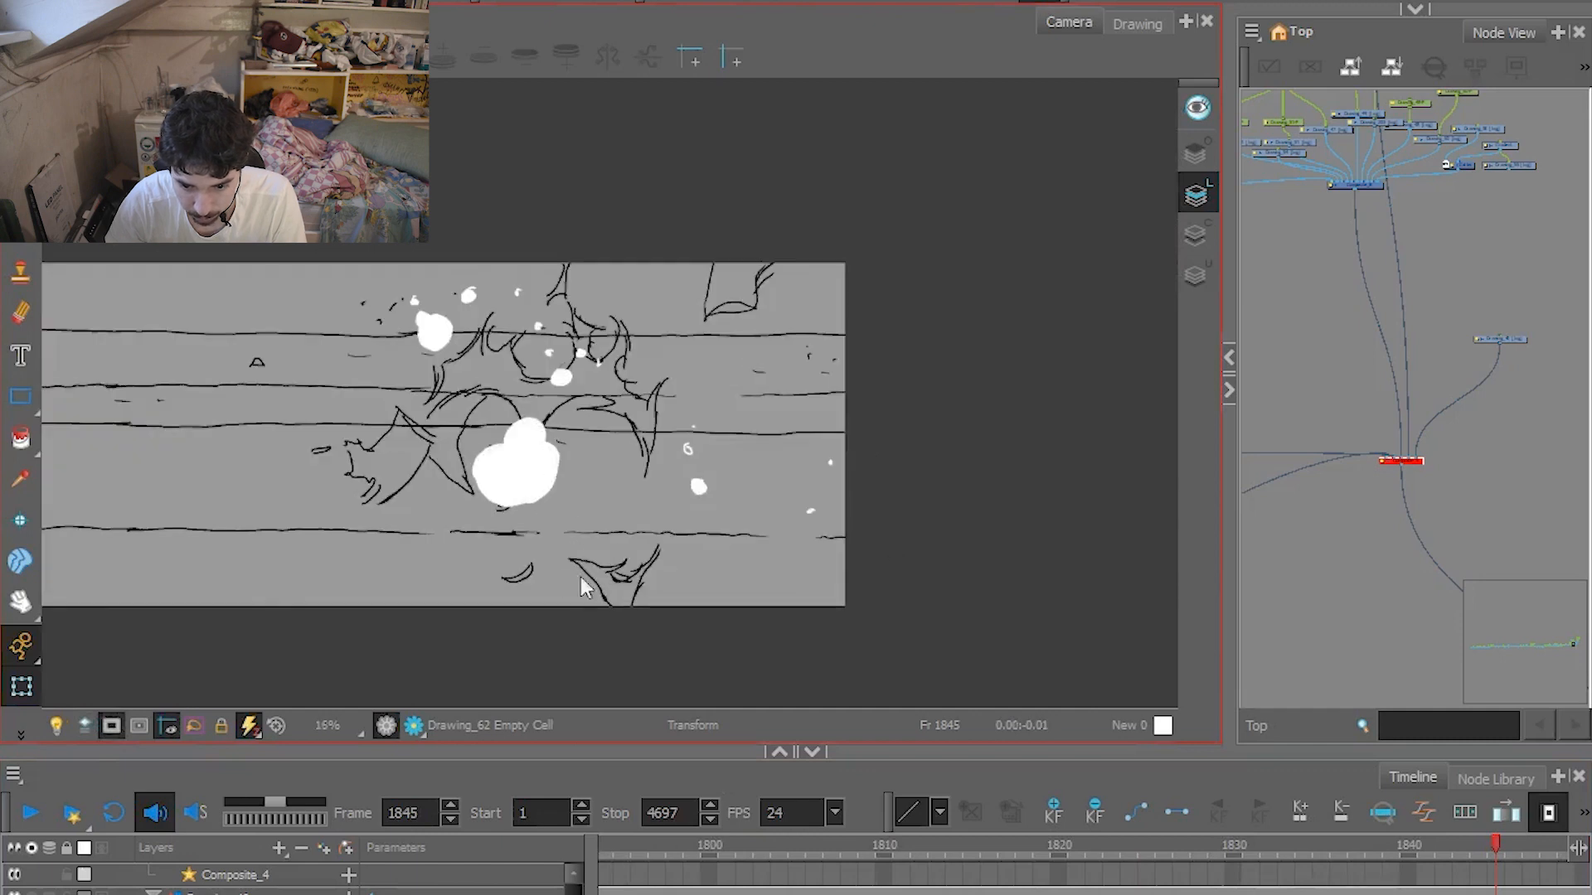
left_click_drag(475, 637, 666, 659)
left_click(647, 837)
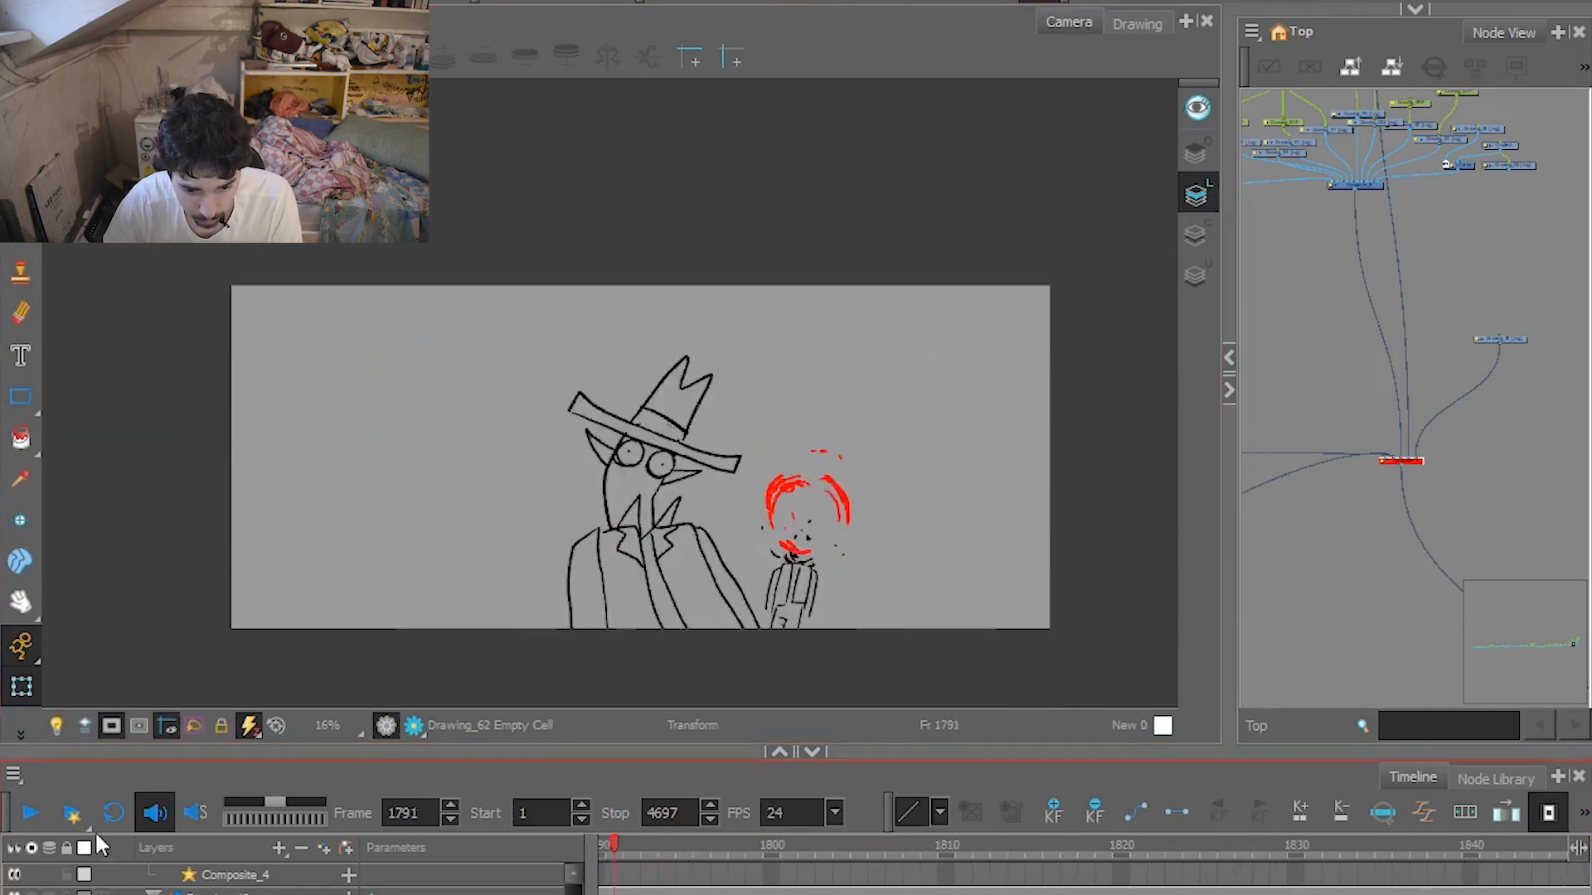
left_click(30, 813)
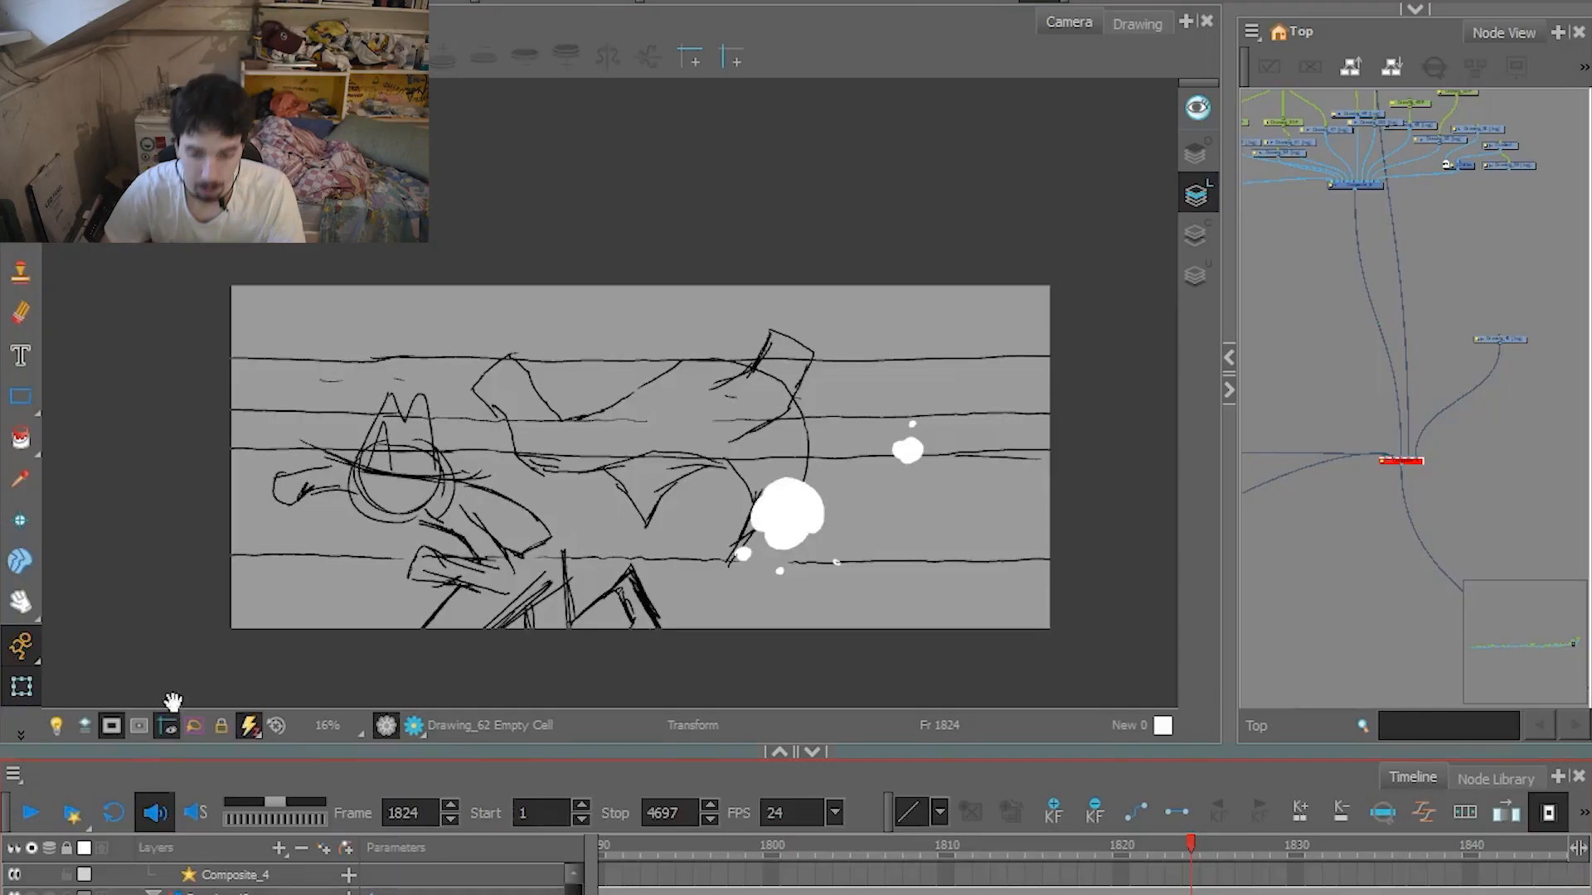
Restore the finished drawings at frame 1824 and select the running character to examine its layers and keyframes.
left_click(1416, 462)
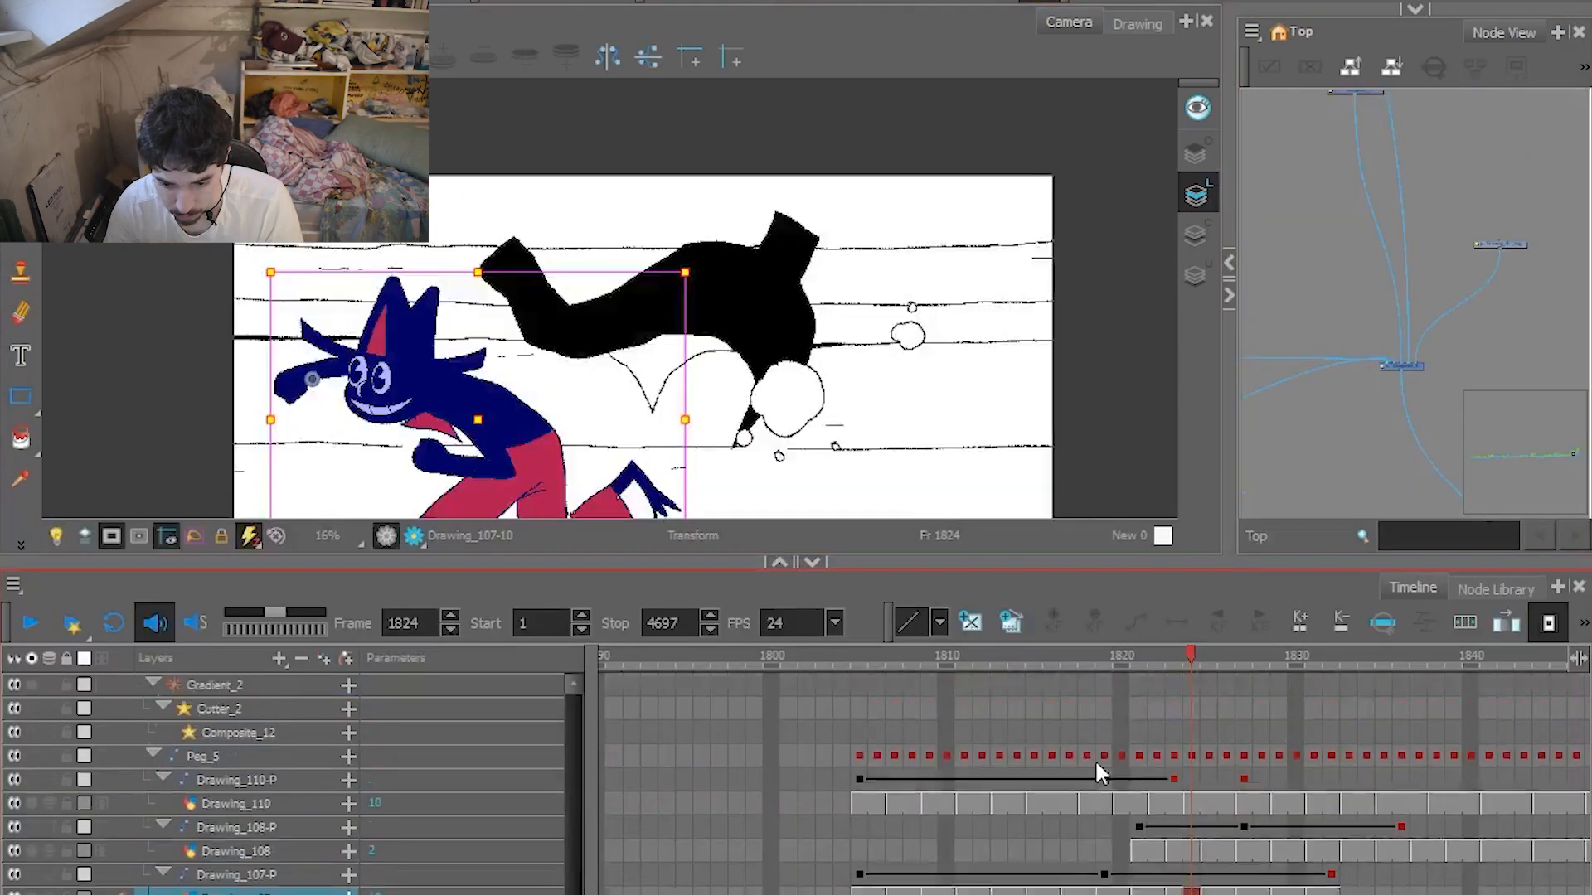
scroll(1095, 760, "up", 1)
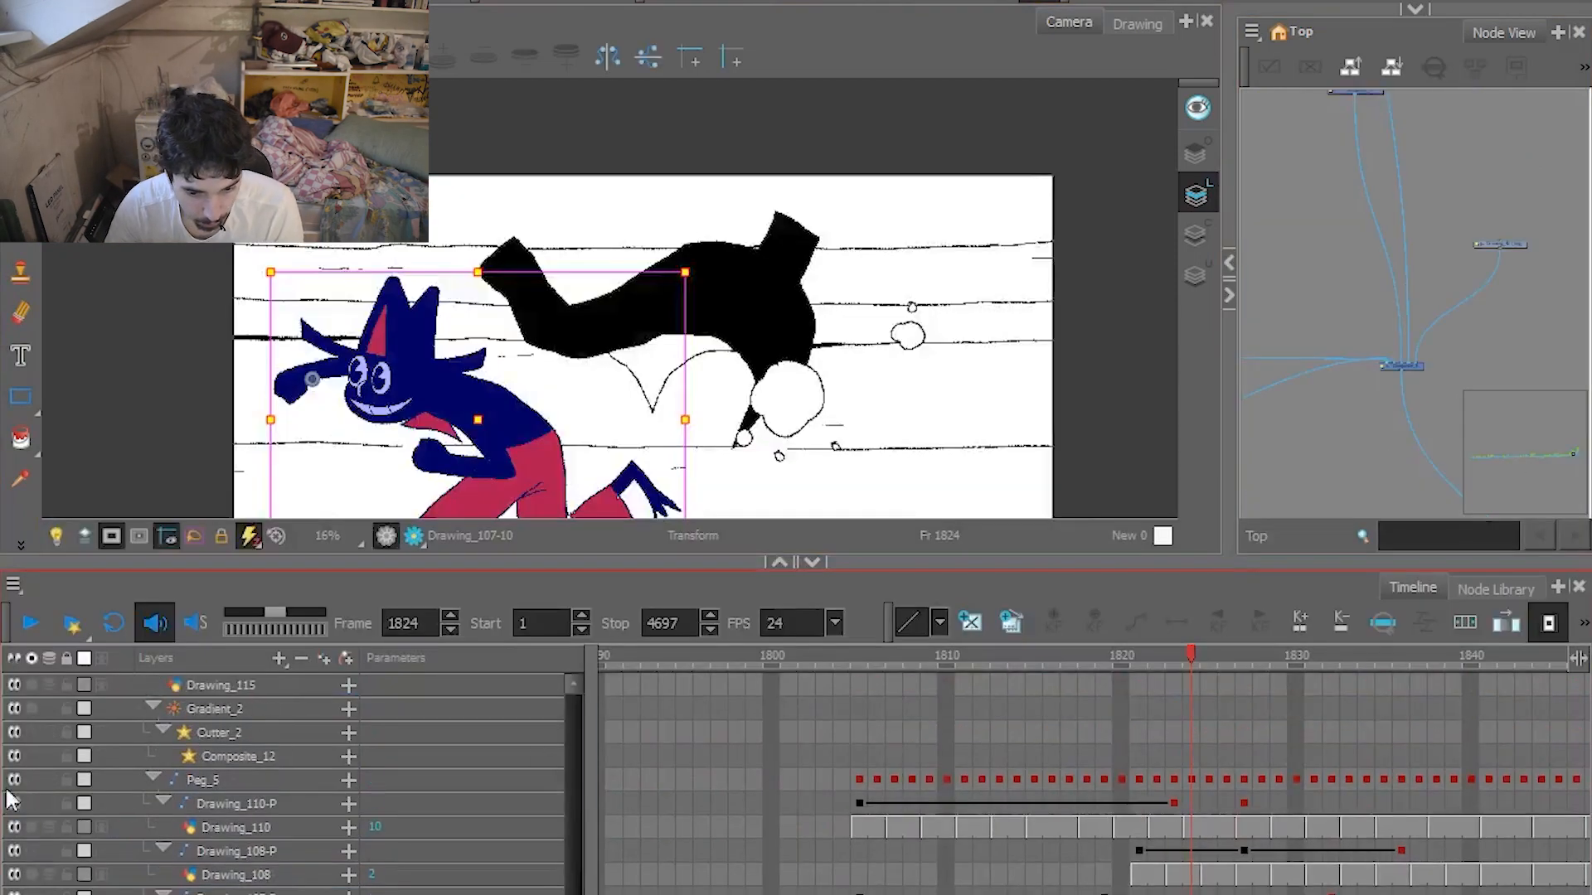
Disable Peg_5, Drawing_110-P and Drawing_108-P, and scrub the running shot through frame 1838 and back to frame 1814.
left_click_drag(1196, 654, 1429, 669)
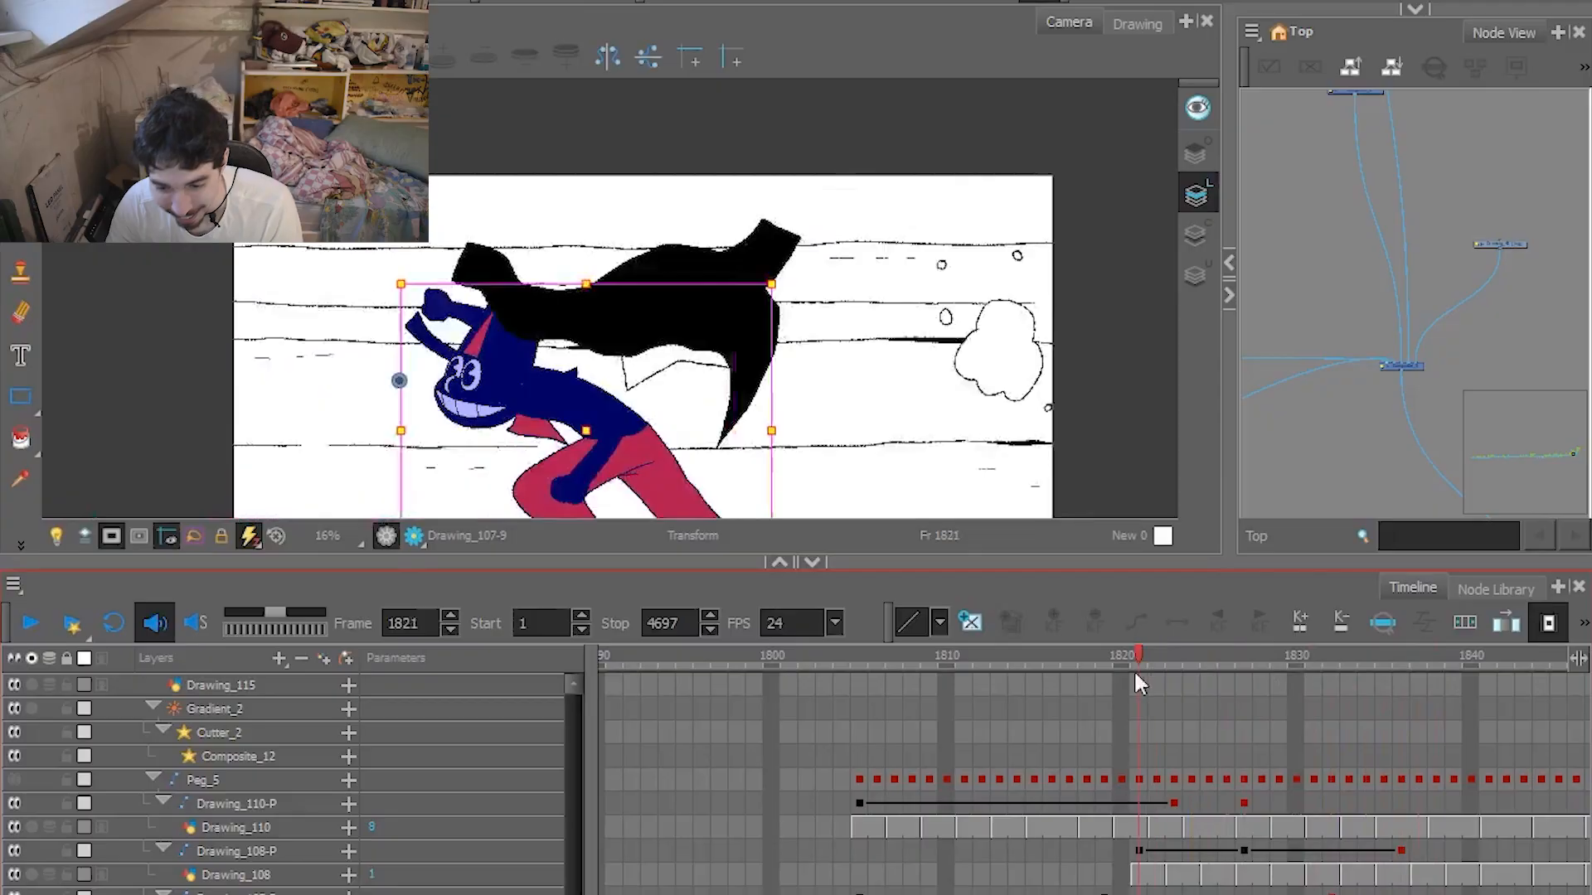
mouse_move(1132, 669)
left_mouse_down()
mouse_move(1068, 670)
mouse_move(1526, 699)
mouse_move(1103, 718)
left_mouse_up()
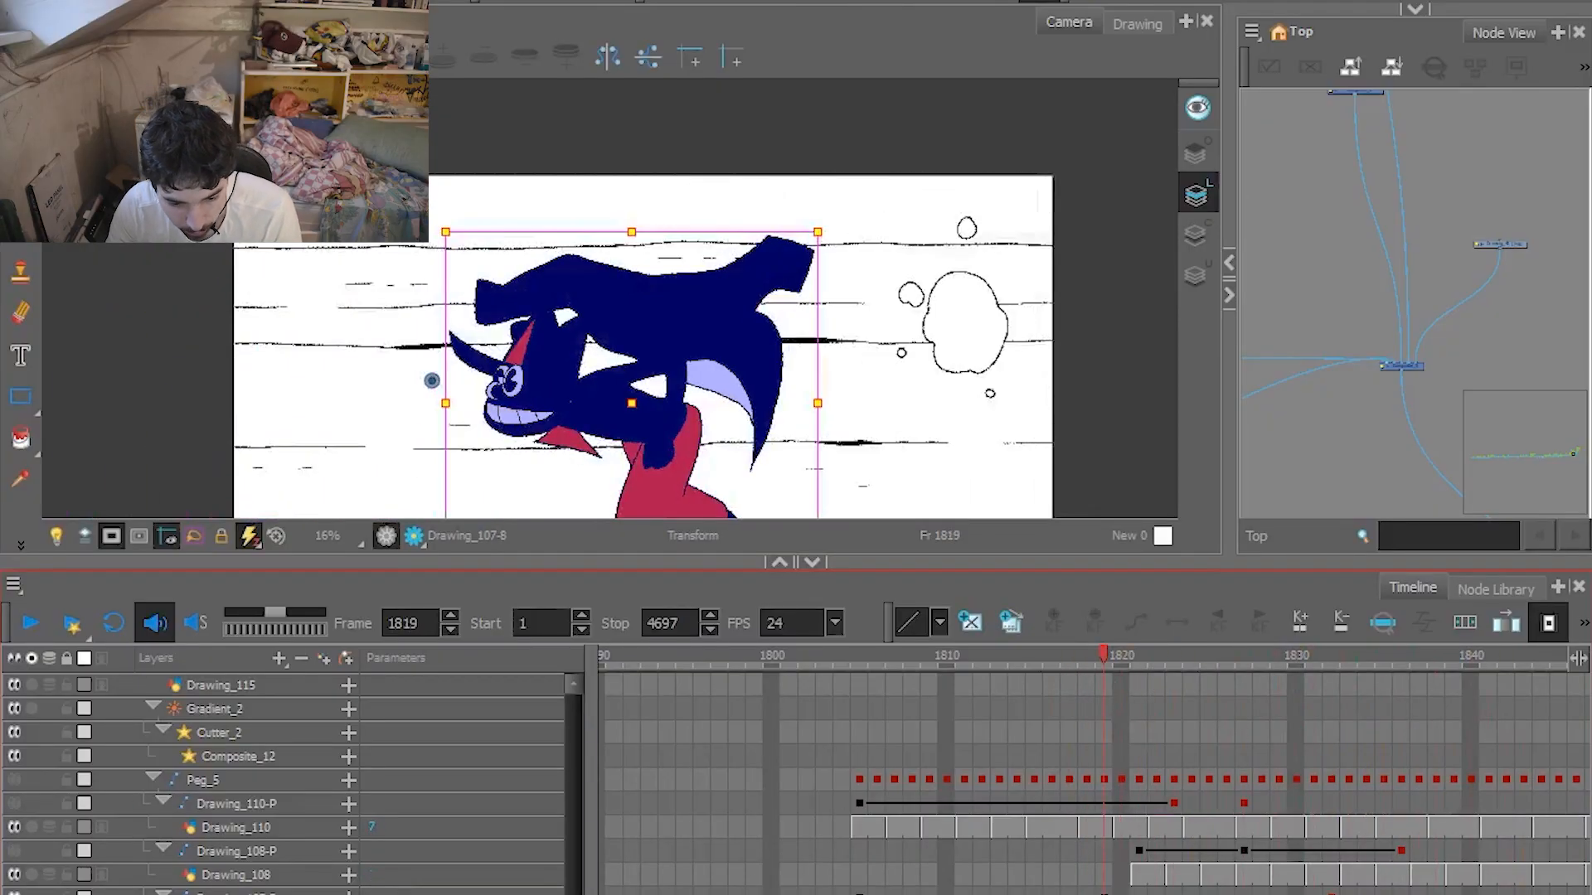
key("ctrl+z")
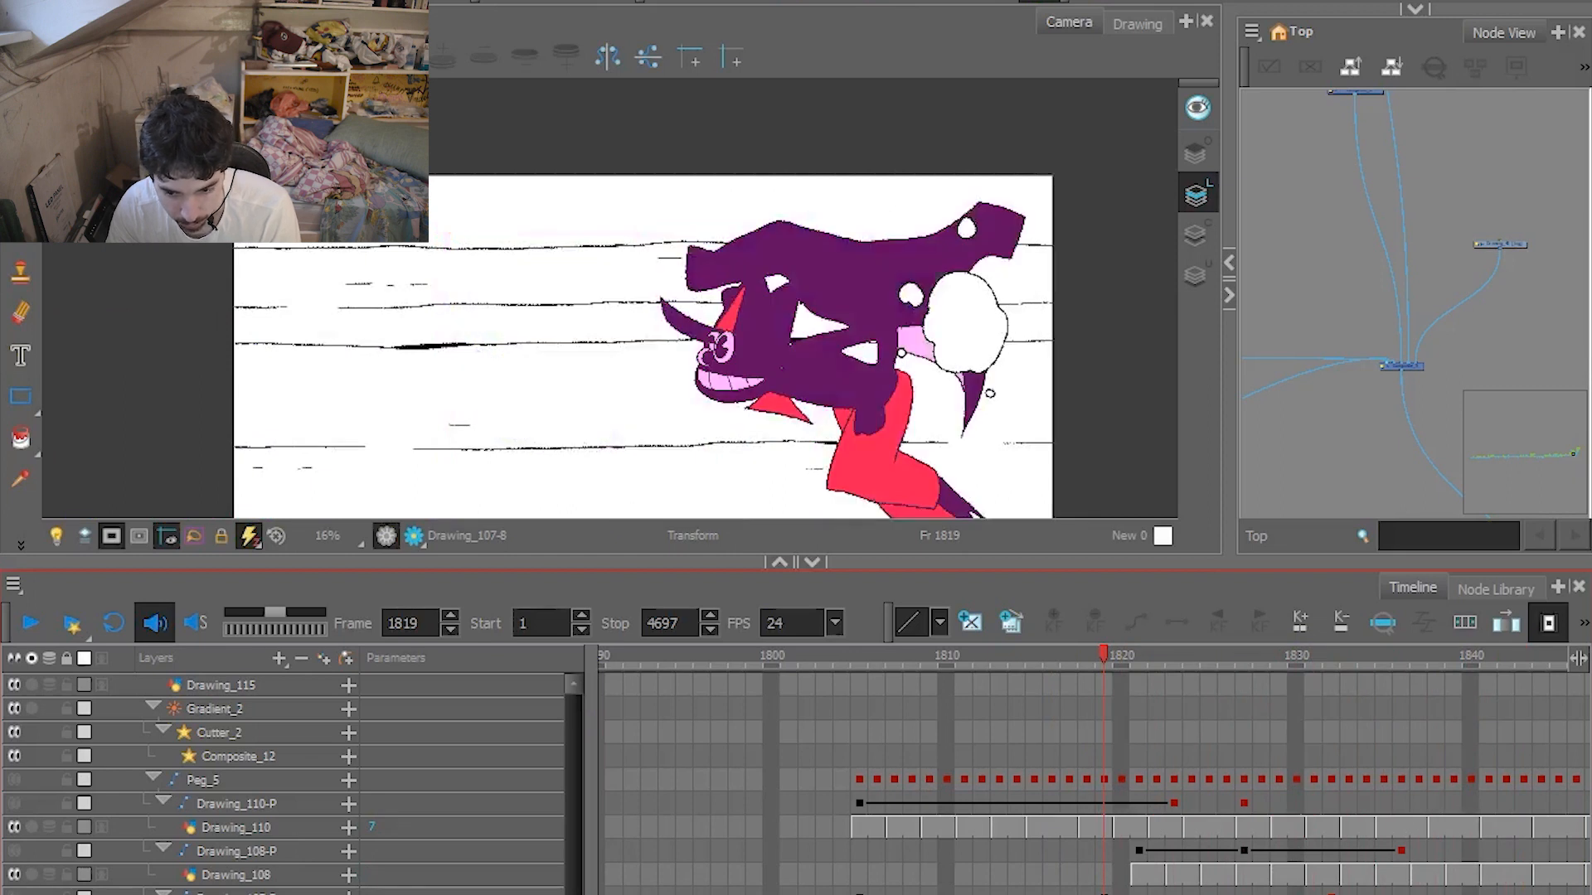
key("ctrl+z")
left_click_drag(1101, 672, 989, 663)
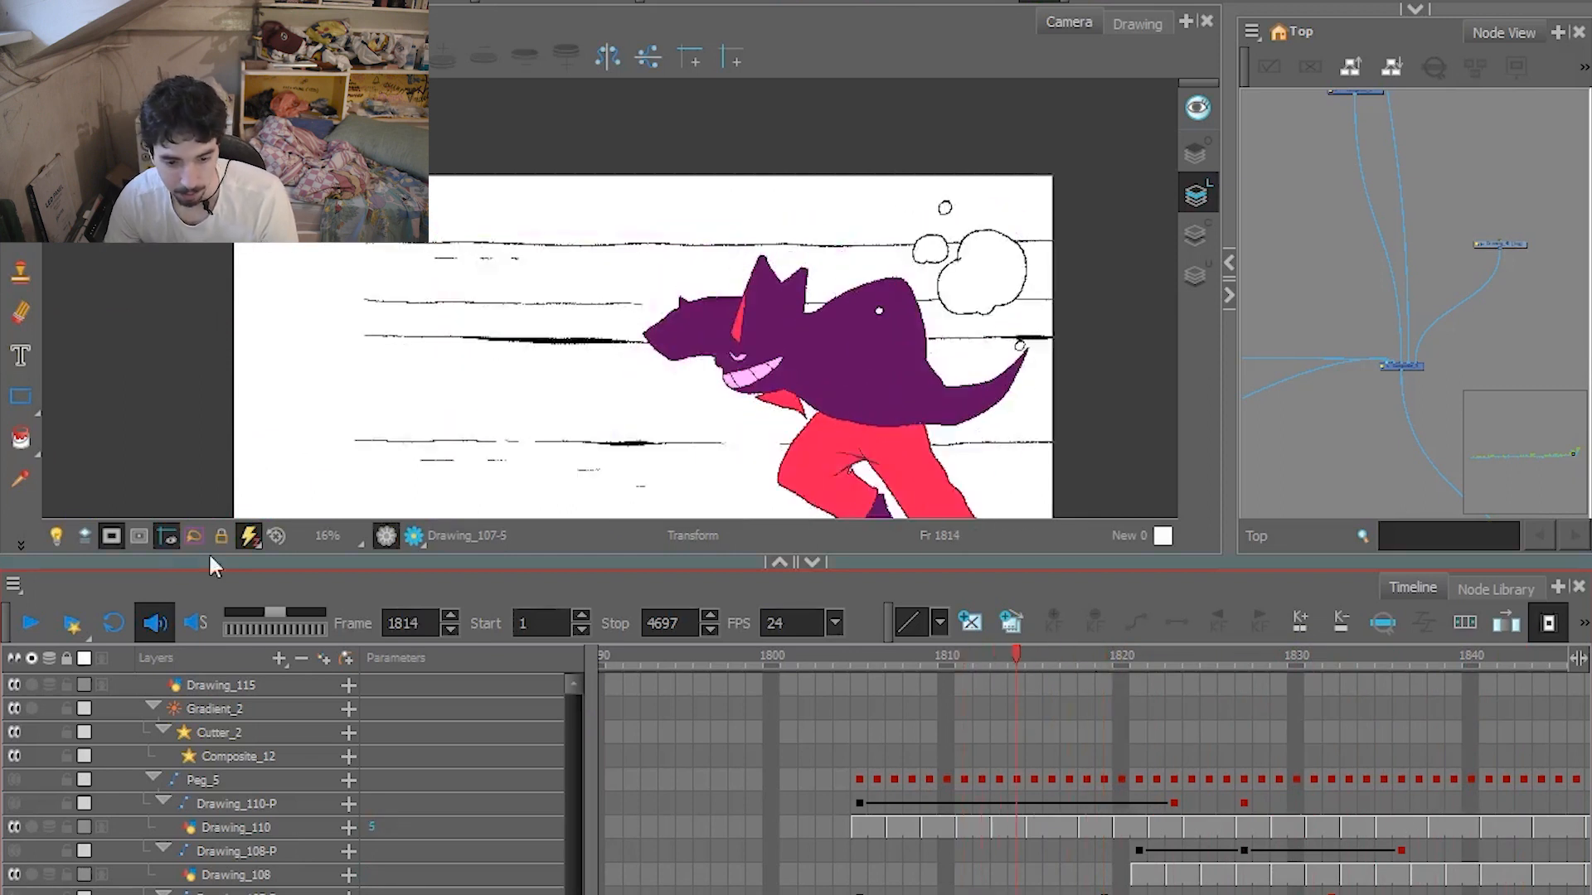
Reveal the artwork outside the camera frame and replay the run without its pegs from frame 1802, stopping at frame 1821.
left_click(111, 536)
left_click(807, 655)
key("space")
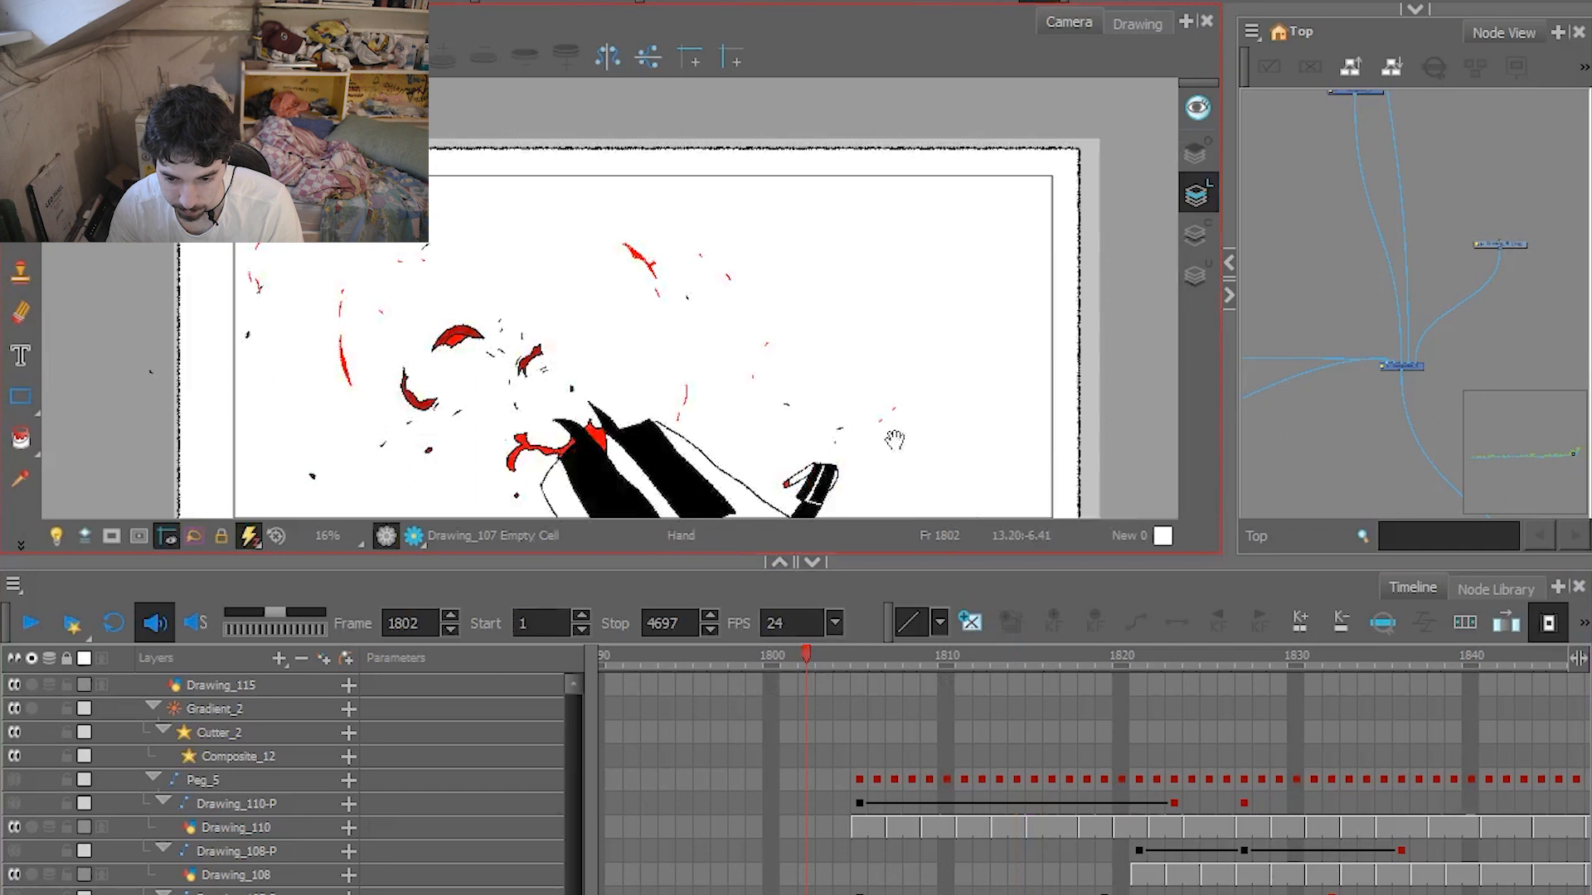
left_click(33, 622)
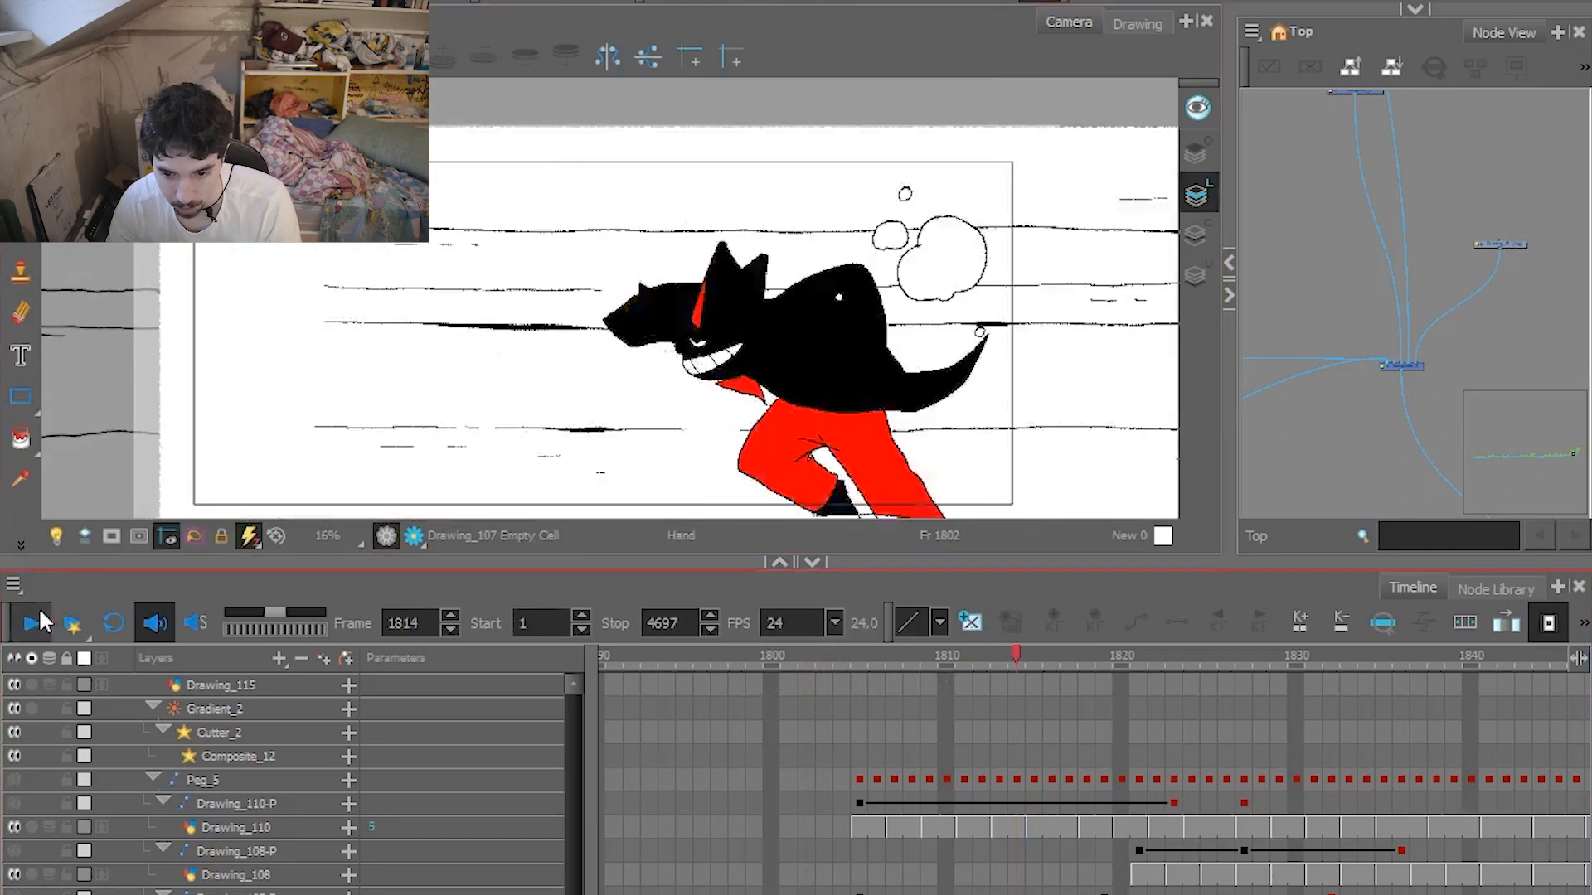
left_click(850, 653)
mouse_move(851, 655)
left_mouse_down()
mouse_move(1346, 661)
mouse_move(1026, 657)
mouse_move(1241, 660)
mouse_move(1060, 674)
mouse_move(1186, 677)
mouse_move(1043, 674)
mouse_move(1146, 701)
left_mouse_up()
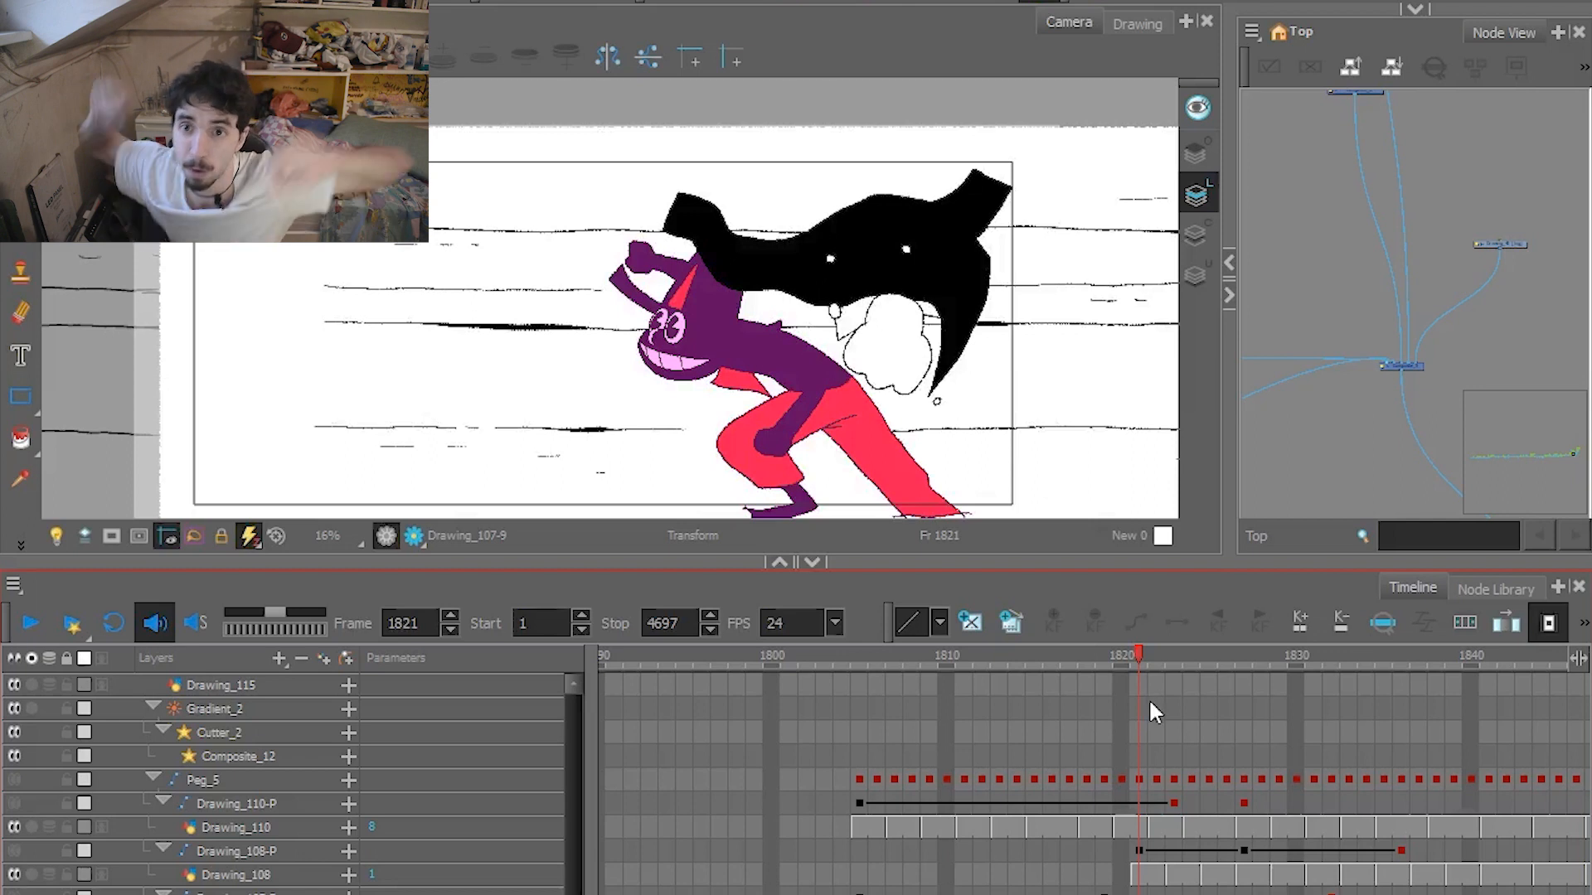
Re-enable the pegs, compare the run between frames 1808 and 1833, and play the shot until frame 1850.
mouse_move(1094, 651)
left_mouse_down()
mouse_move(1362, 664)
mouse_move(1103, 655)
left_mouse_up()
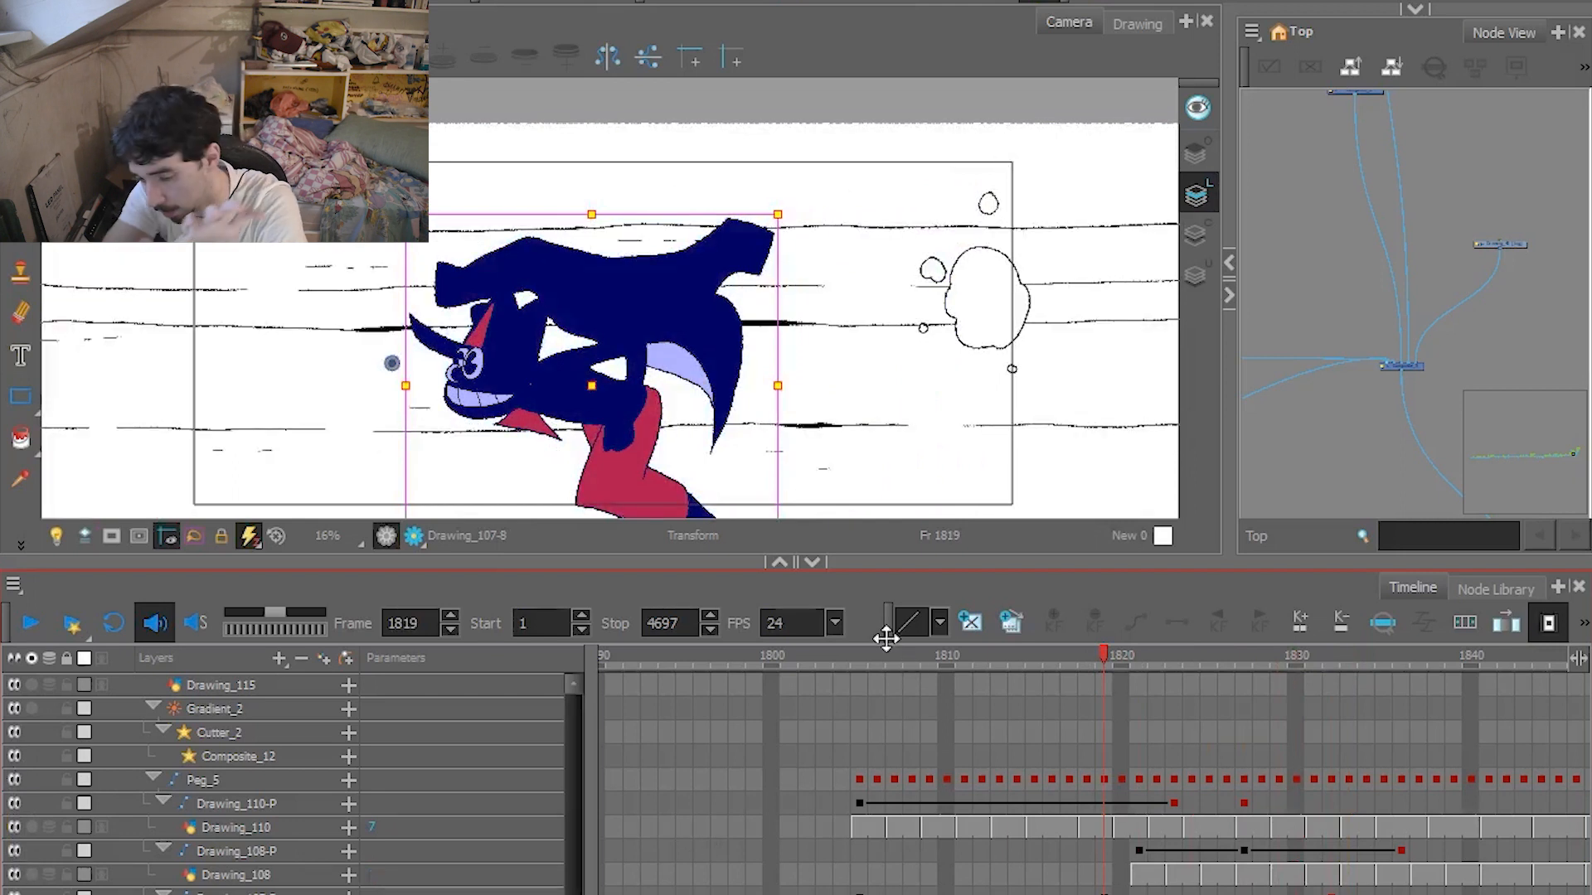
mouse_move(1103, 657)
left_mouse_down()
mouse_move(1386, 679)
mouse_move(912, 655)
mouse_move(1077, 657)
left_mouse_up()
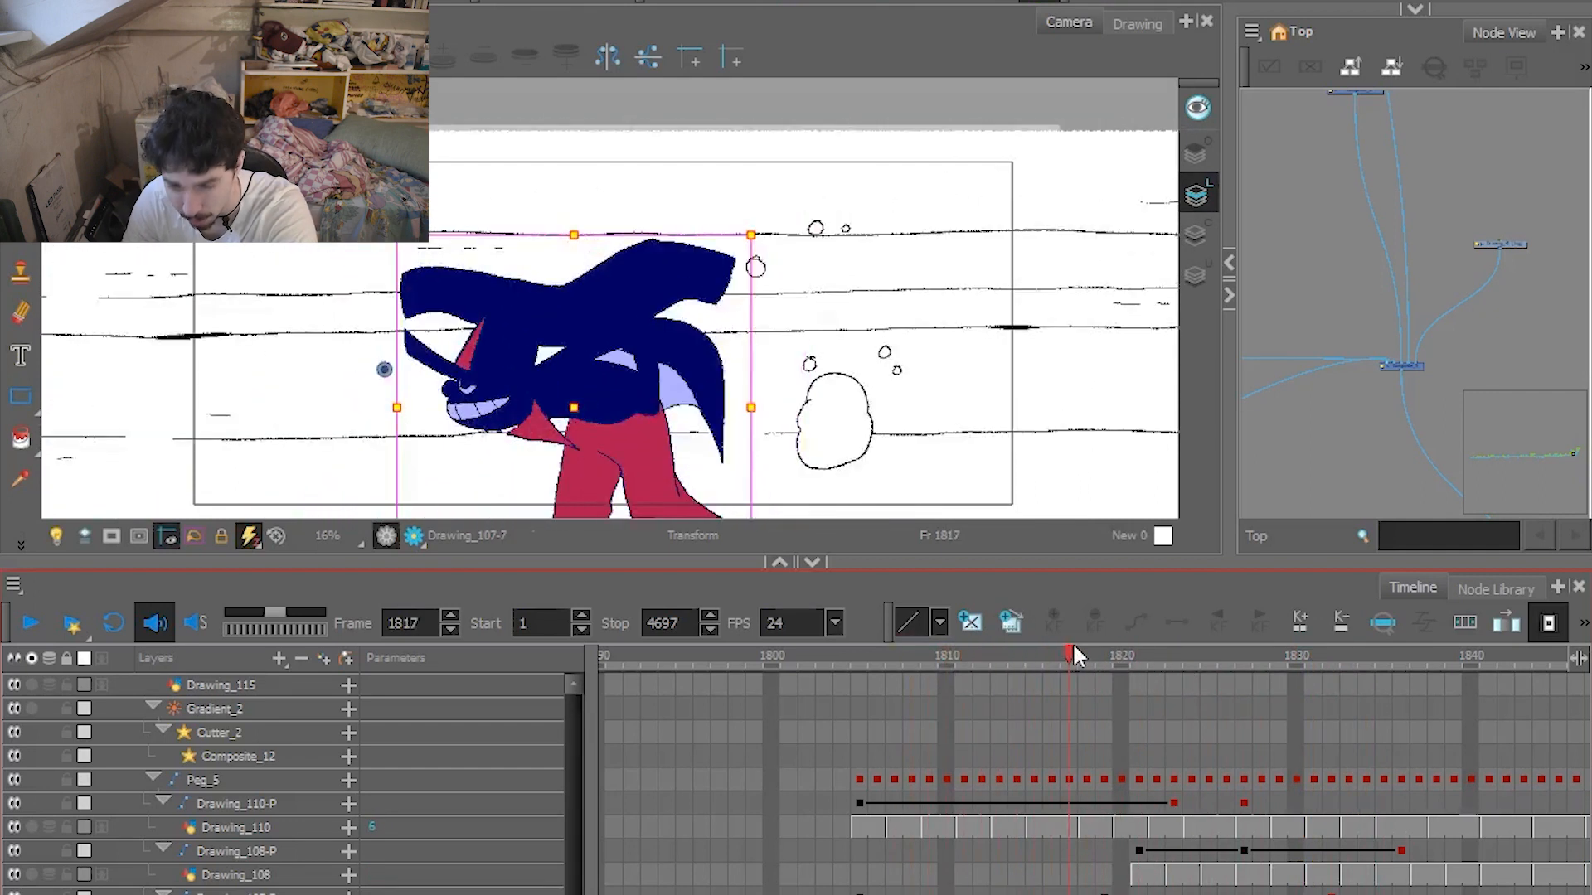
left_click_drag(1077, 657, 1185, 662)
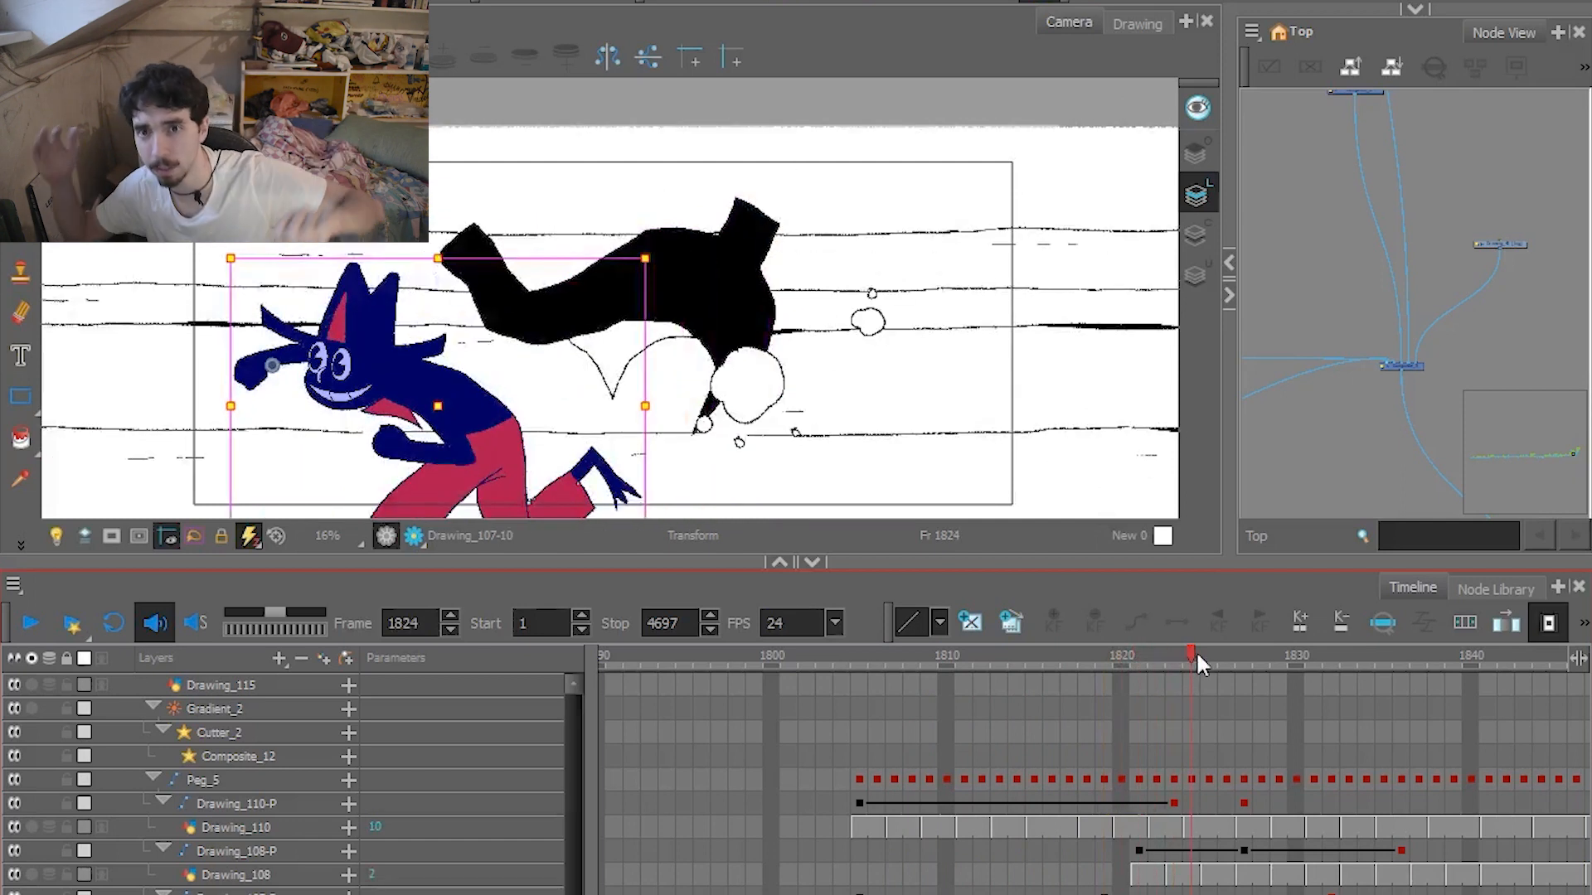
left_click_drag(1196, 650, 911, 655)
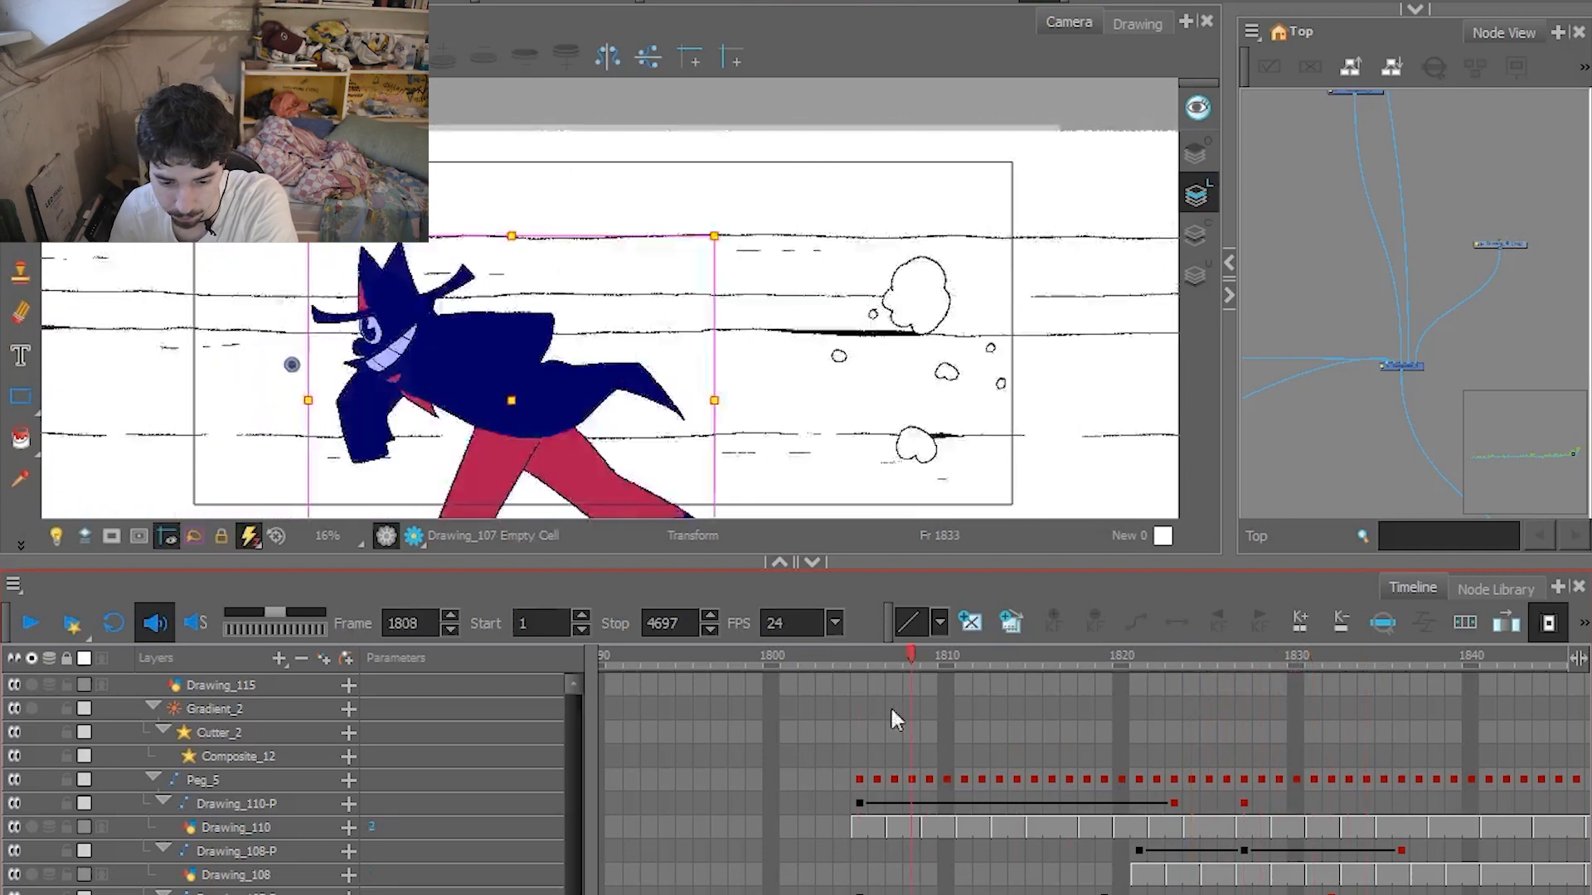
left_click(34, 622)
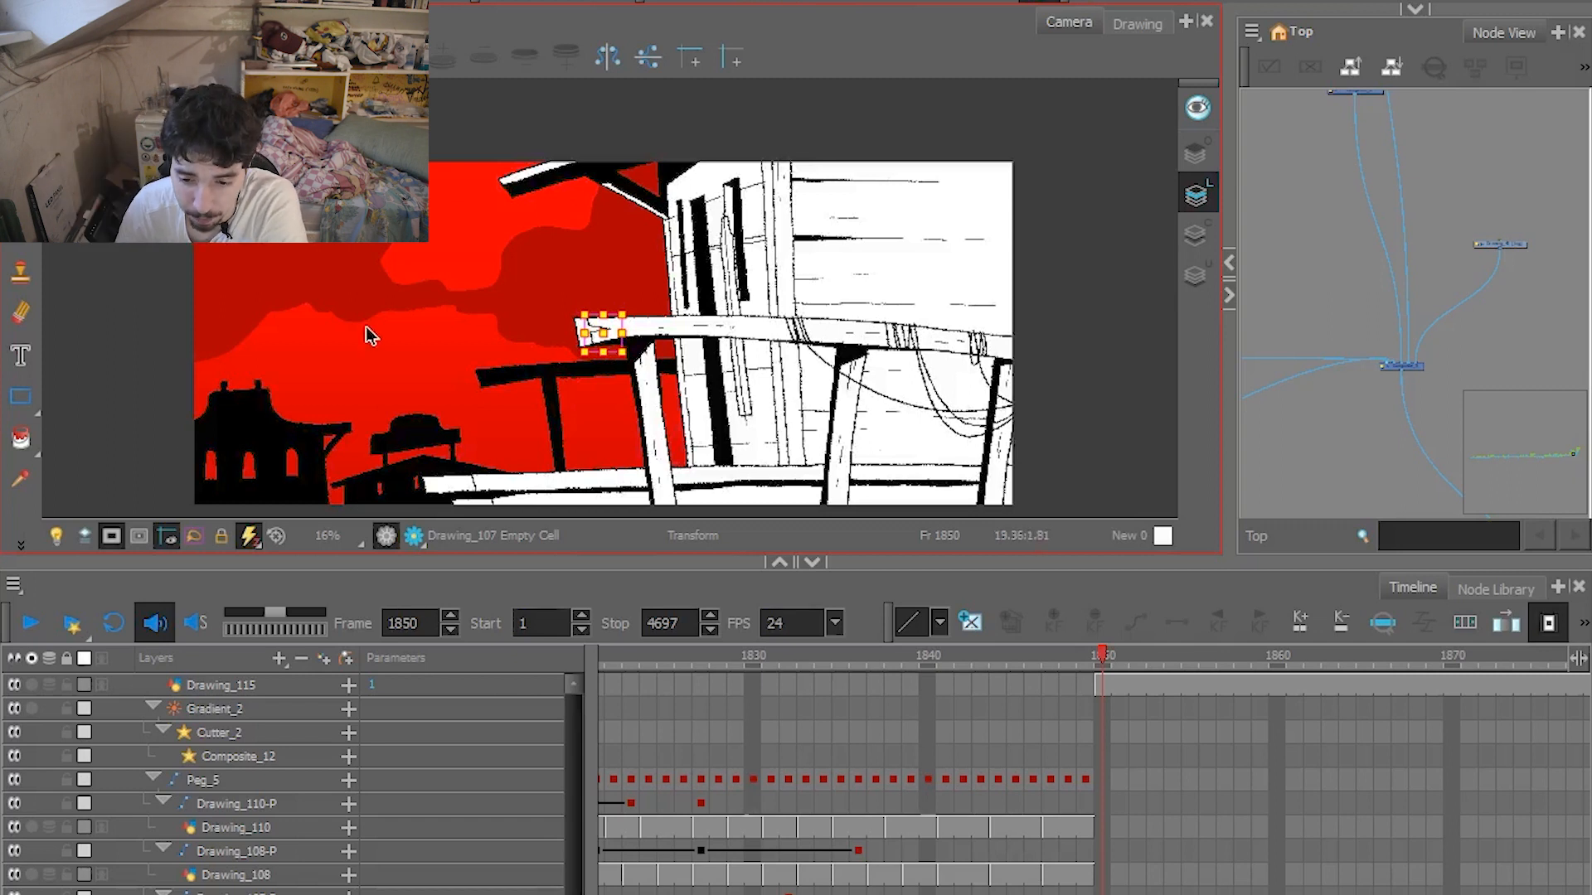
Enlarge the camera view at frame 1850, try moving the loose wall plank sideways, and undo the move.
scroll(443, 311, "up", 2)
left_click_drag(810, 561, 822, 799)
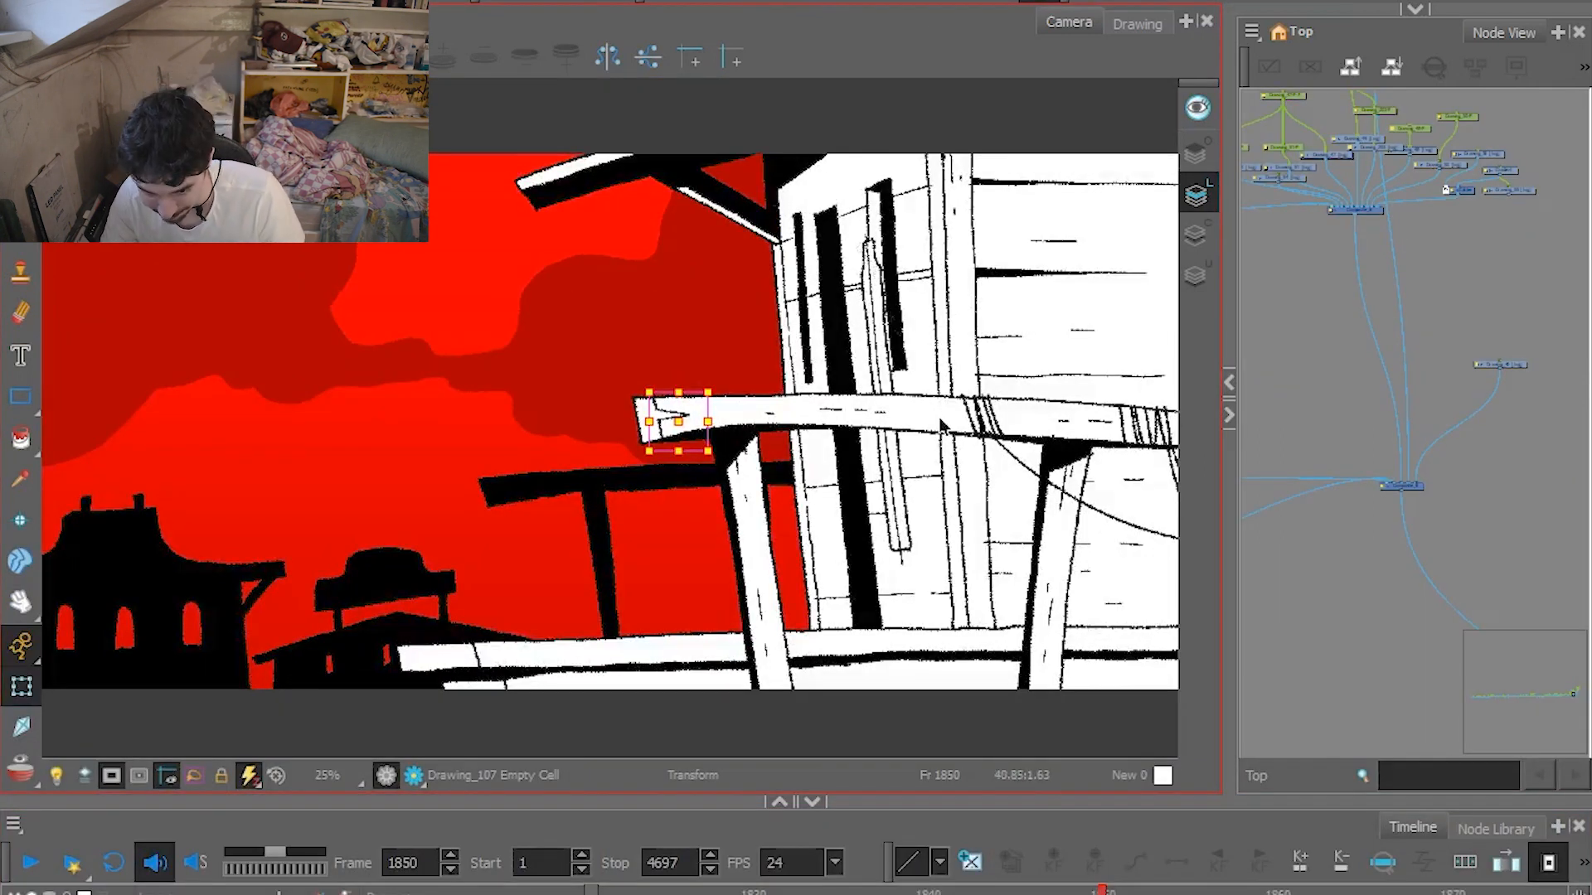
left_click(873, 295)
left_click_drag(879, 327, 840, 332)
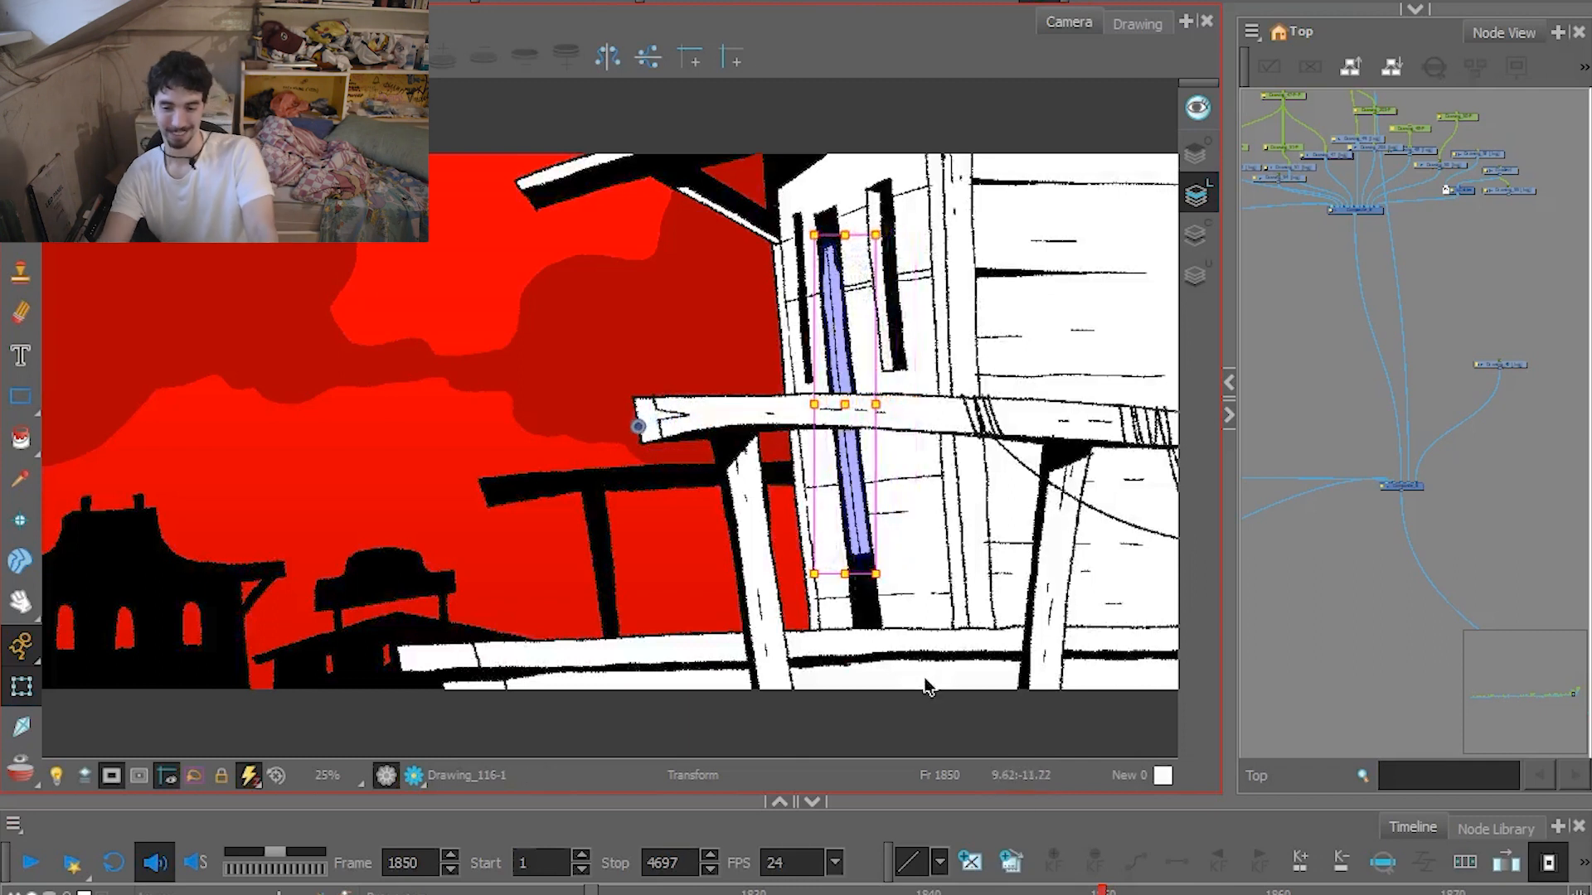
key("ctrl+z")
Advance to frame 1869, select the character behind the railing, and check its parent levels in the hierarchy.
left_click_drag(1102, 891, 1207, 892)
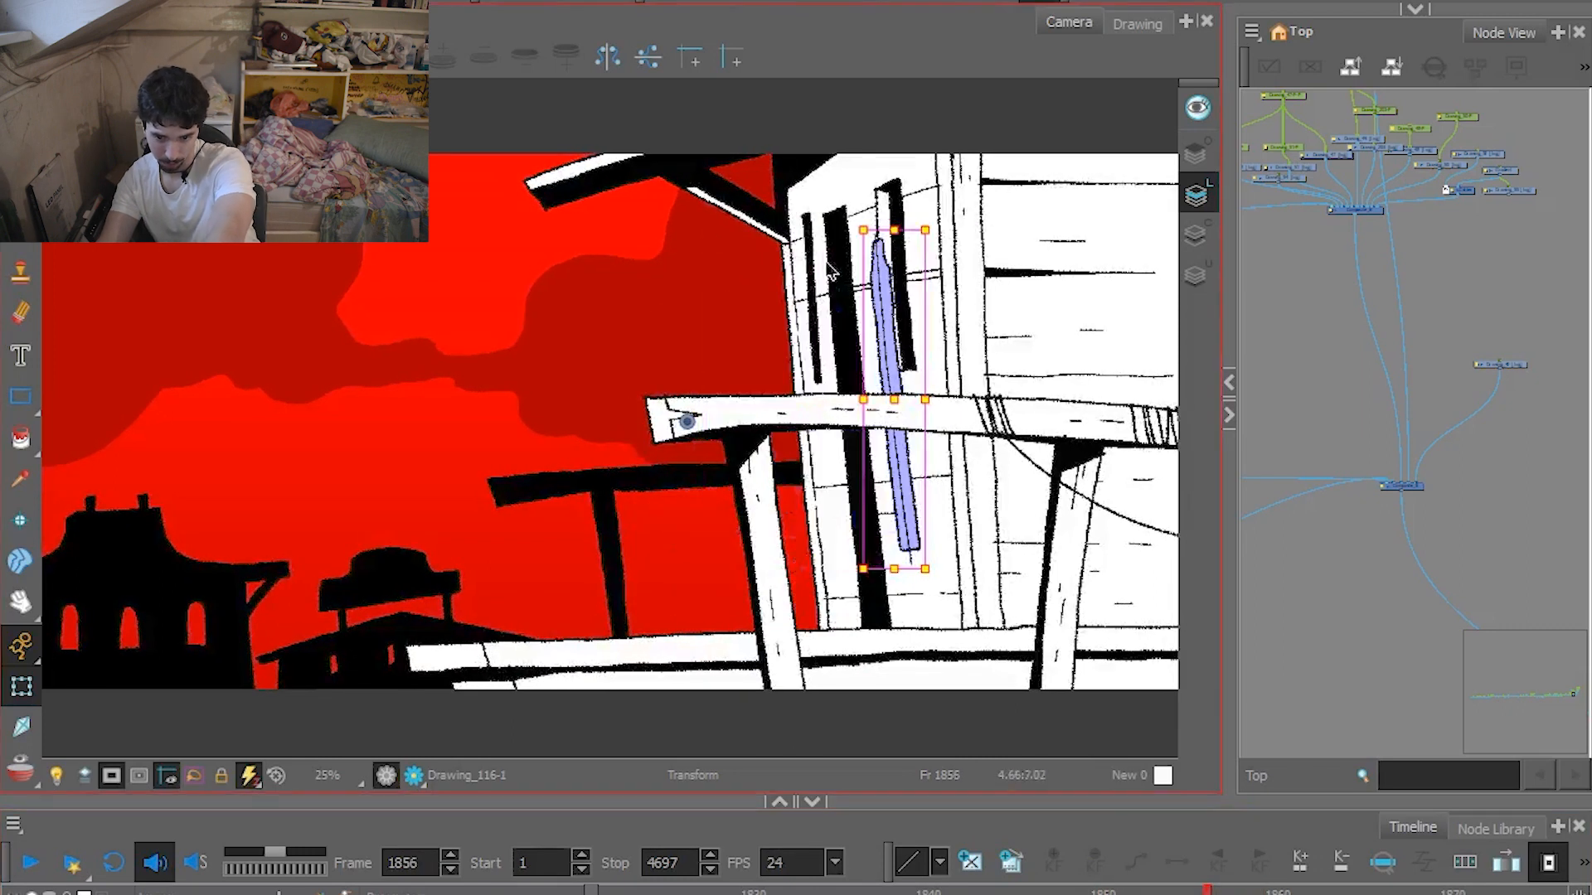
left_click_drag(1212, 891, 1433, 893)
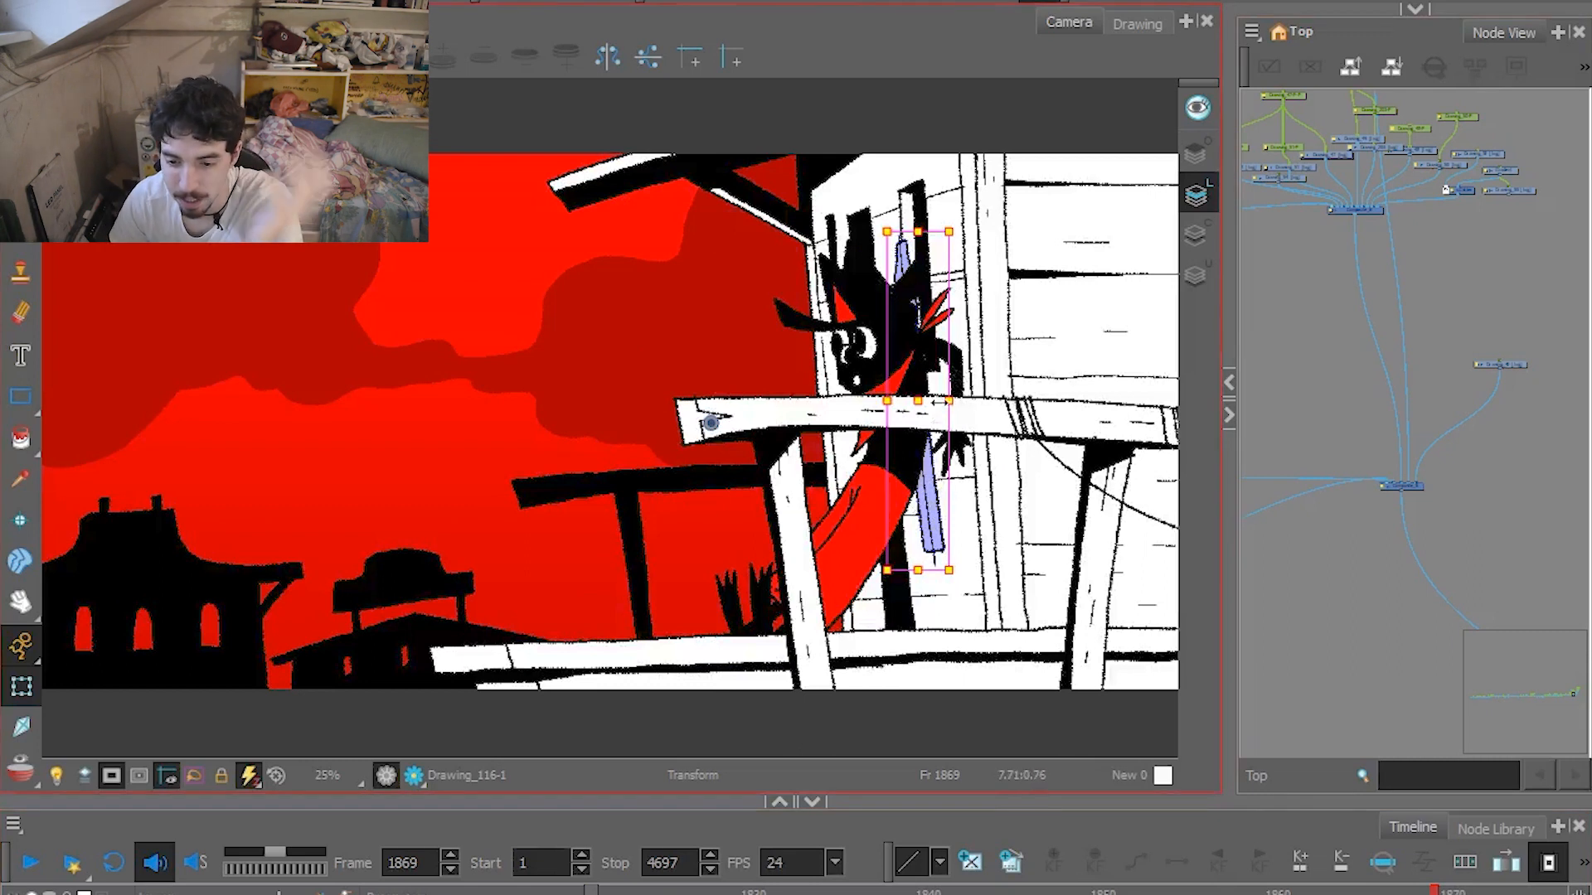
left_click(915, 484)
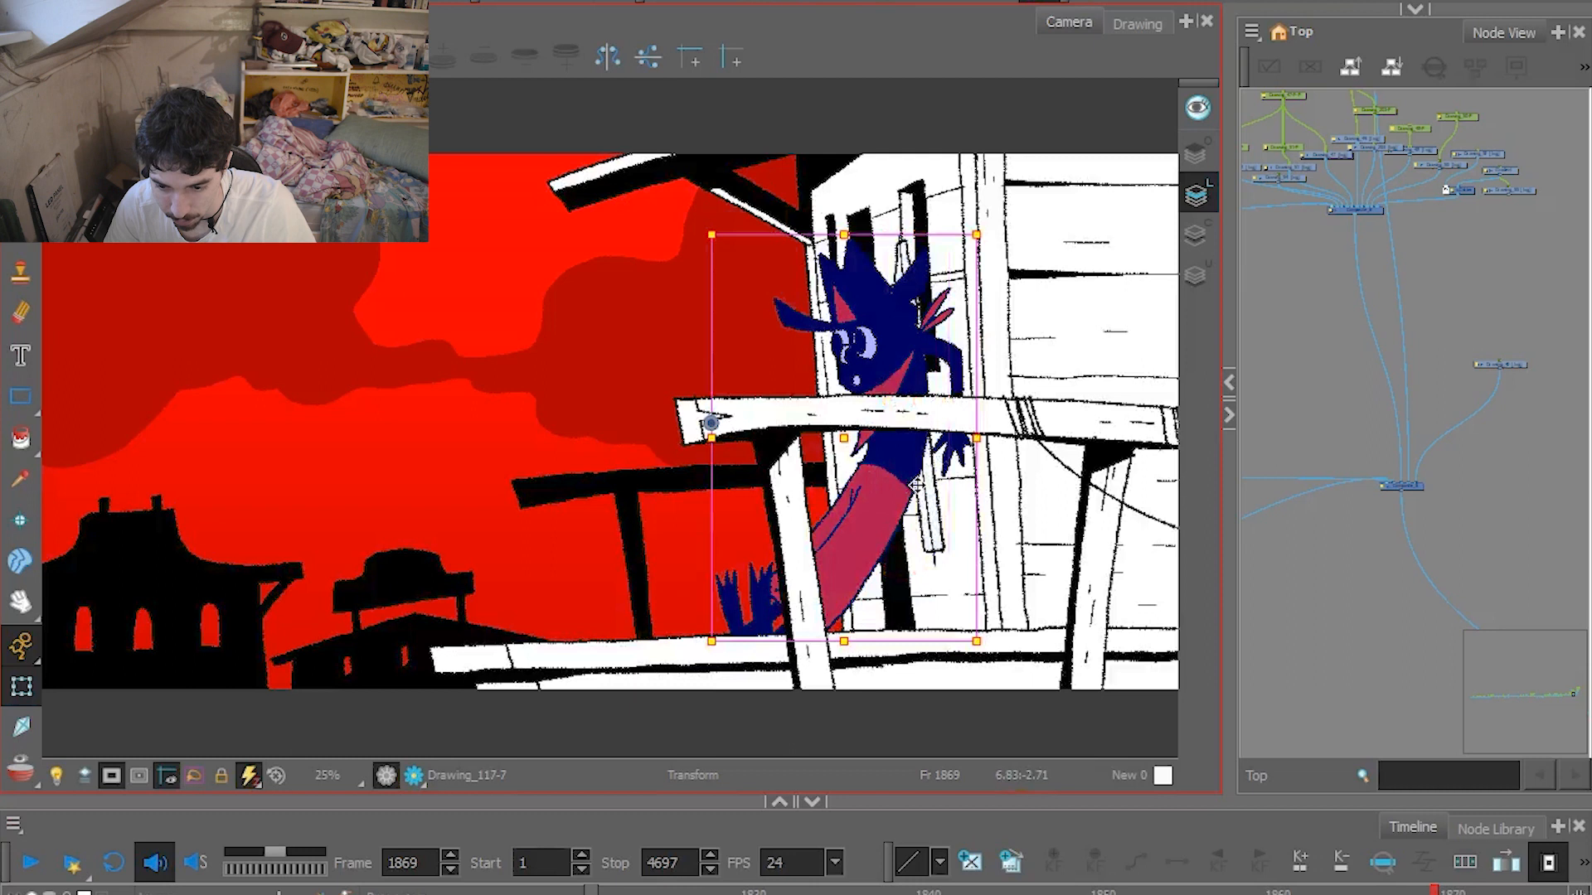
key("b")
key("b")
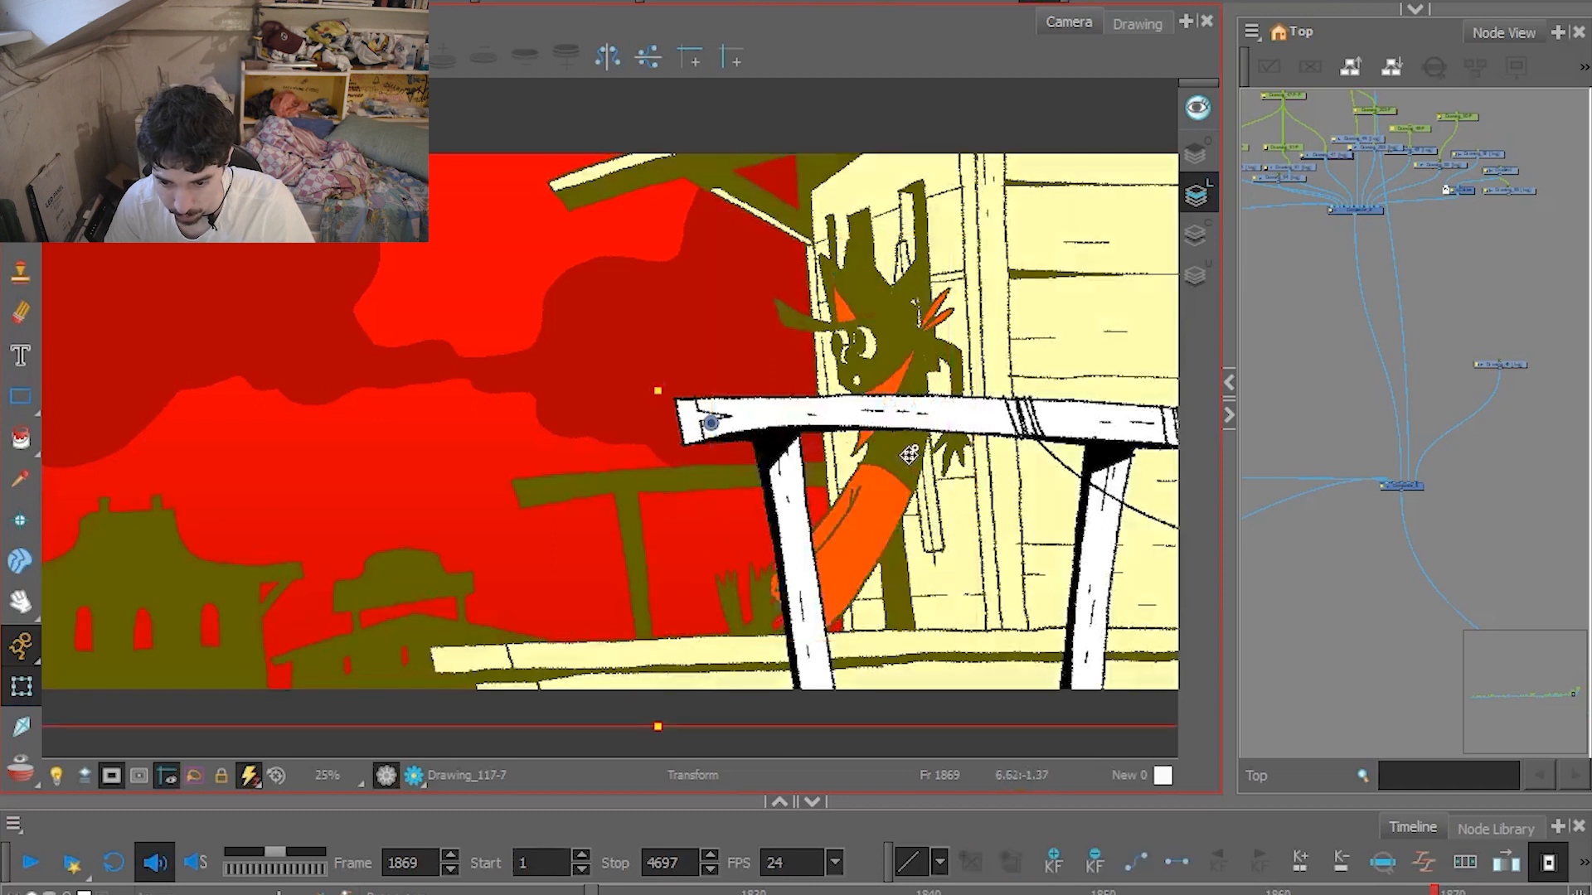
key("shift+b")
Shift the character behind the railing sideways by its peg, away from the wall planks.
left_click_drag(901, 457, 854, 463)
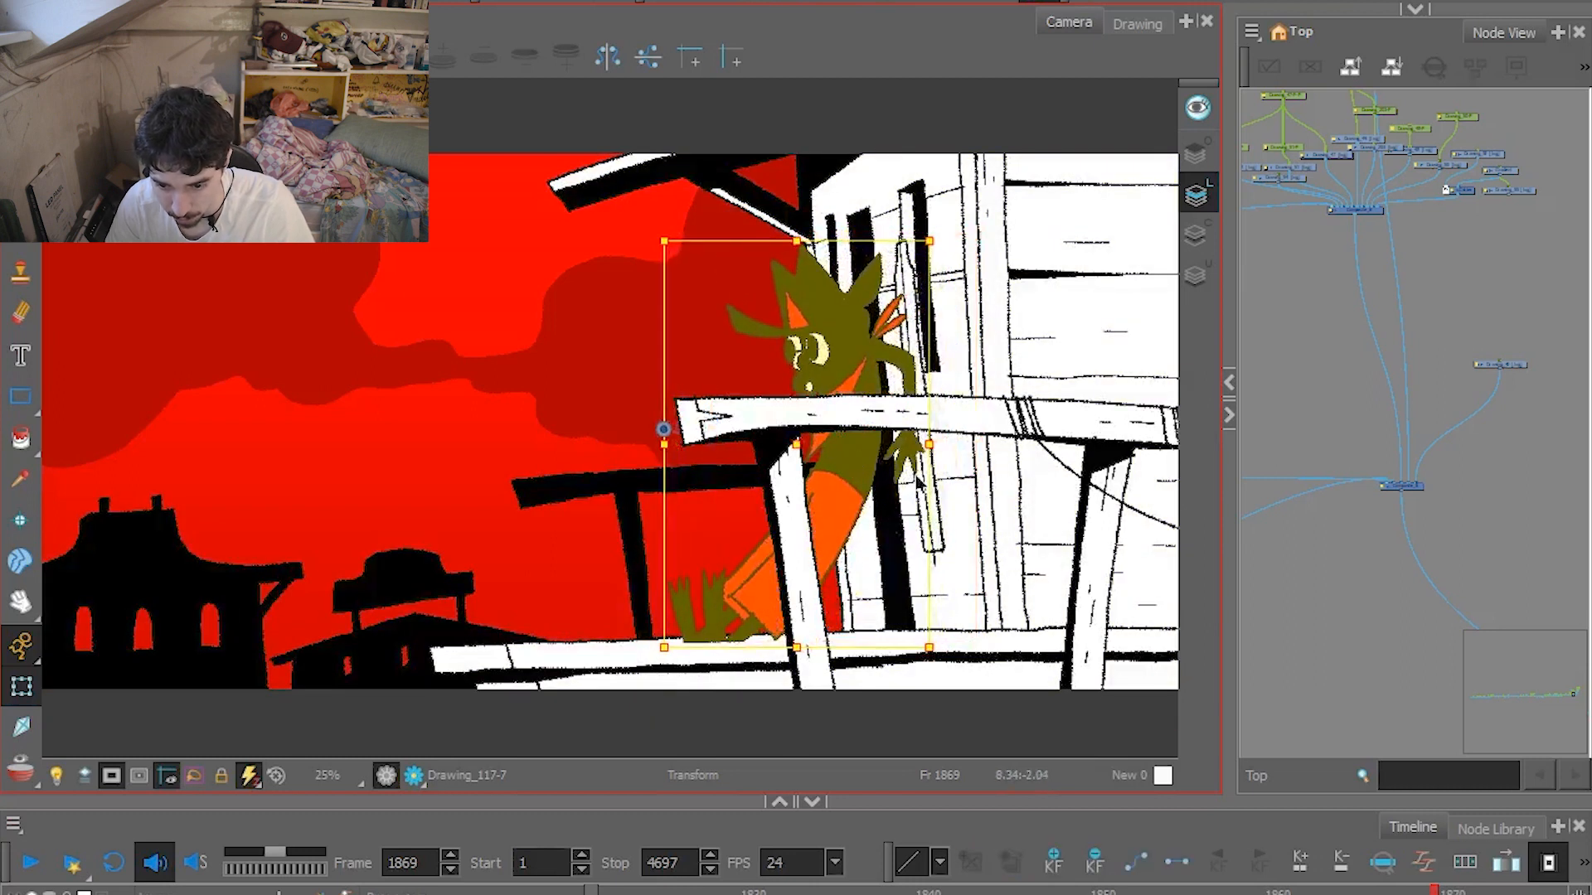
left_click(916, 503)
left_click(927, 486)
key("b")
left_click_drag(925, 482, 879, 490)
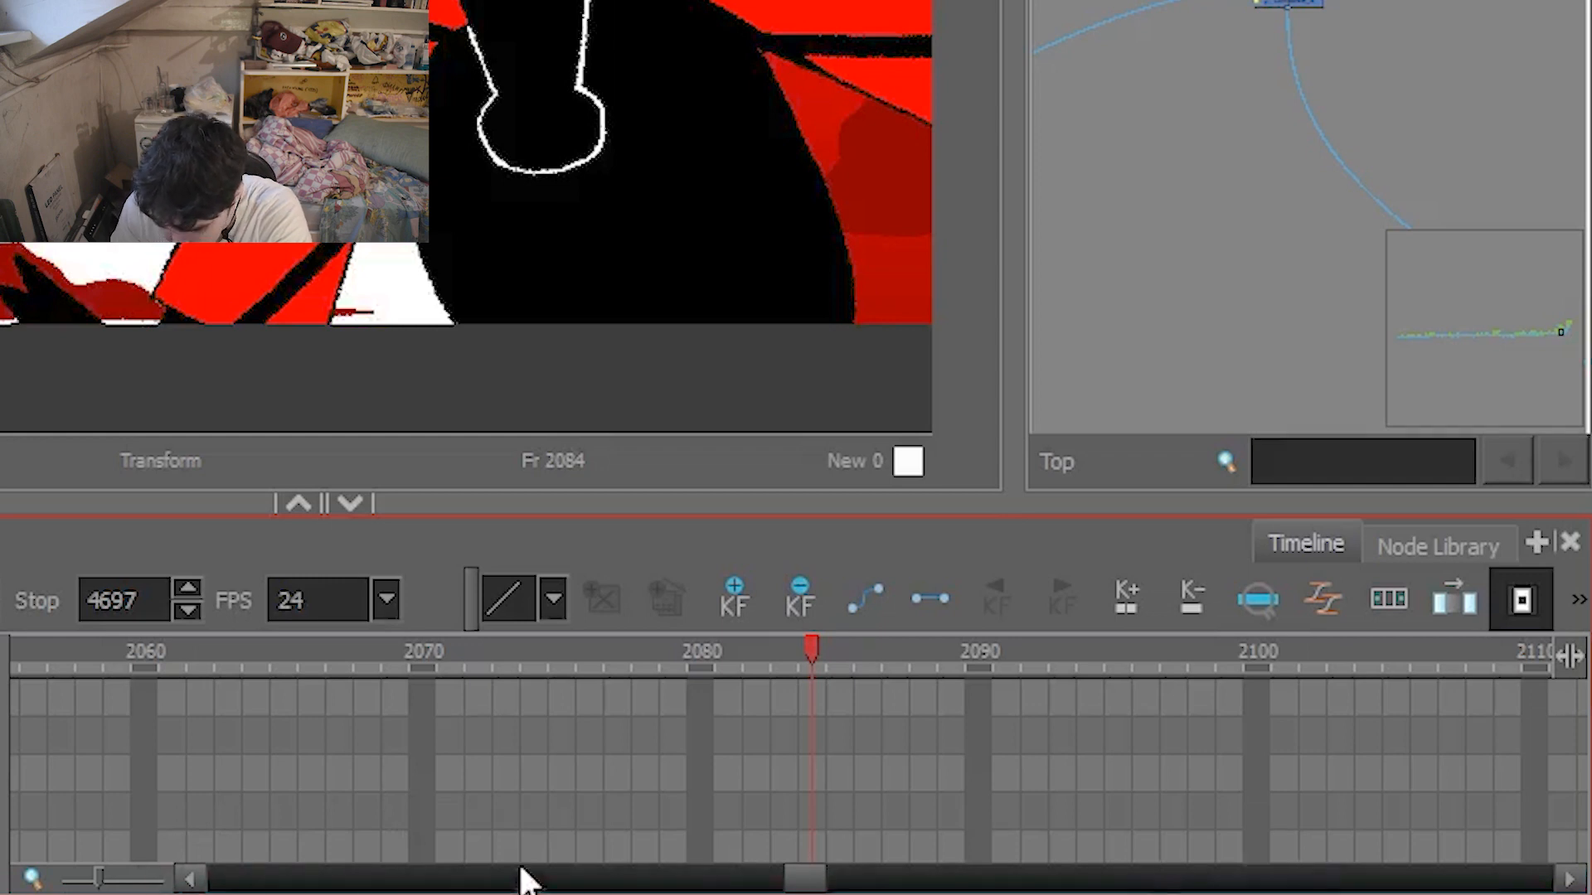
Show the donkey riders' rough sketch by disabling the composite at frame 2089, restore the finished drawings, and advance to frame 2091.
scroll(802, 879, "left", 3)
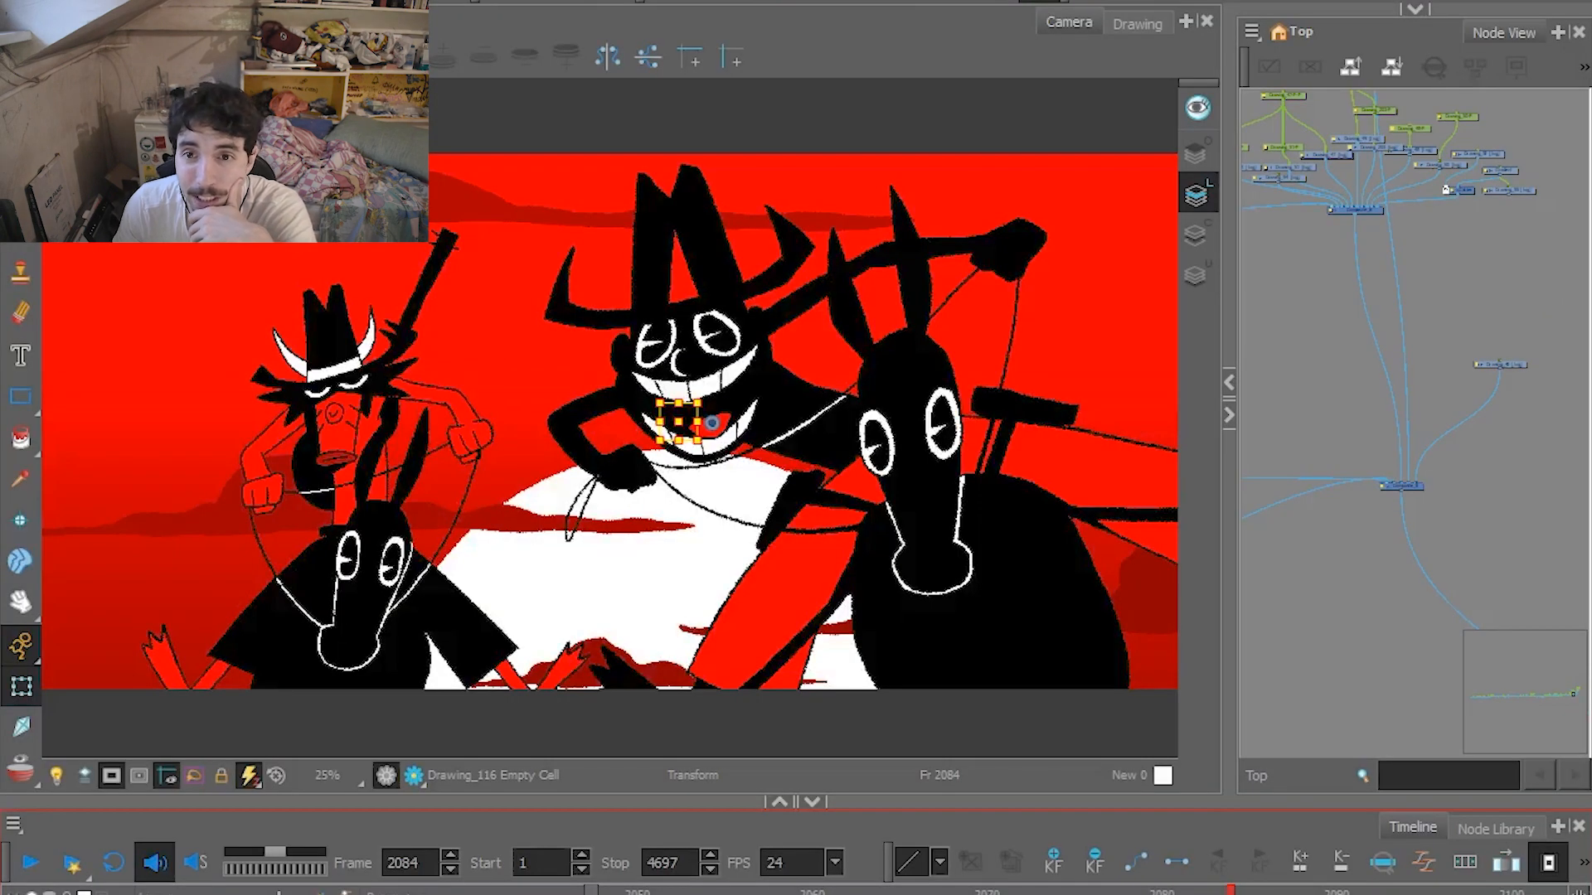
left_click(1401, 486)
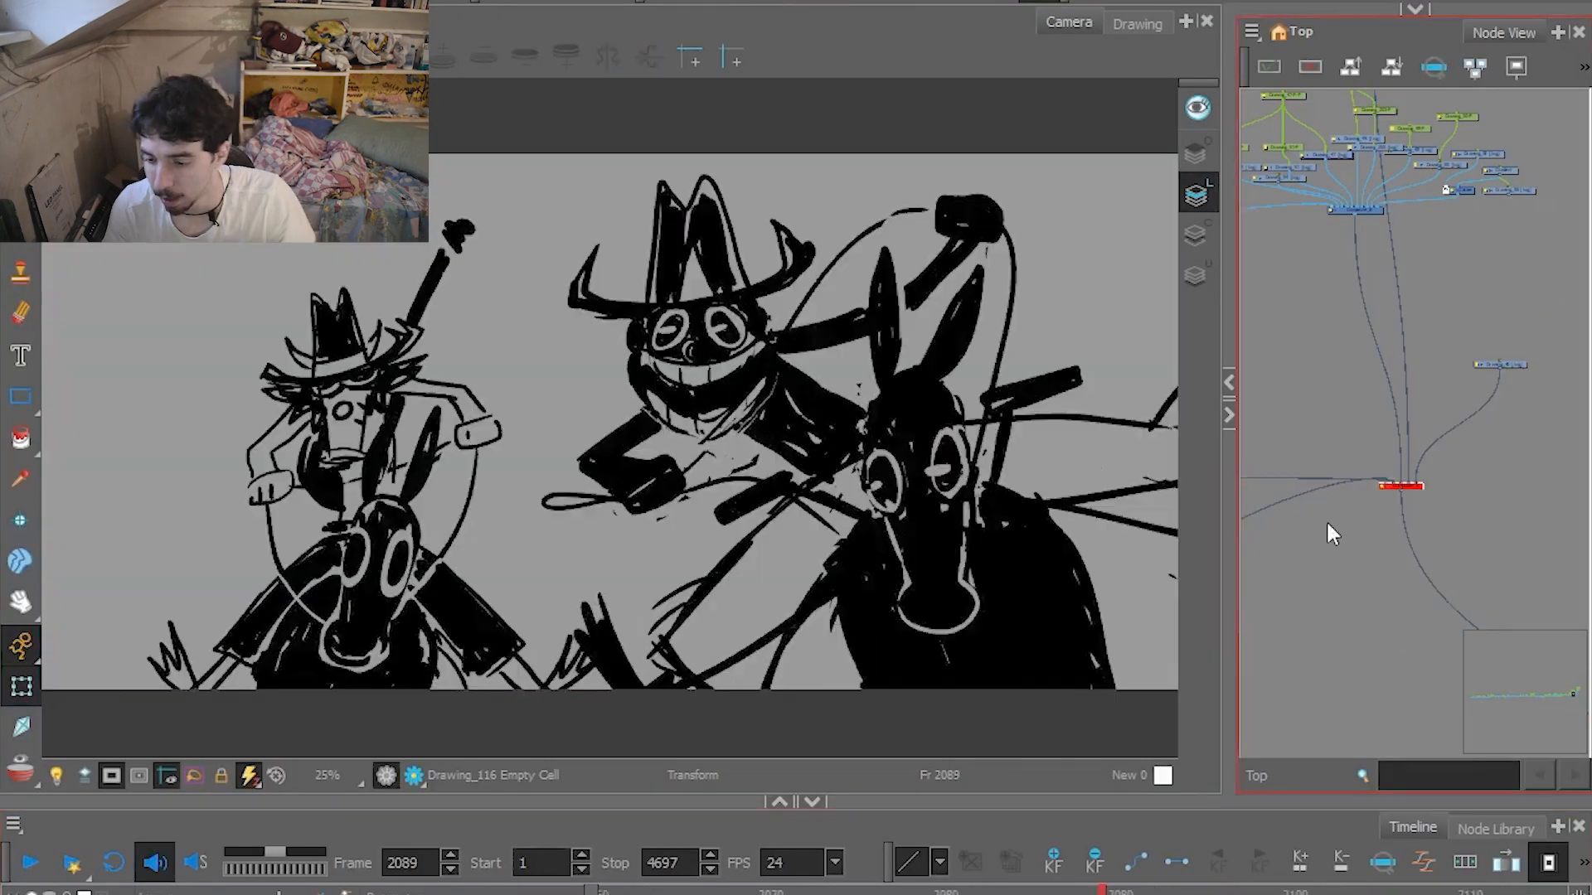
key("a")
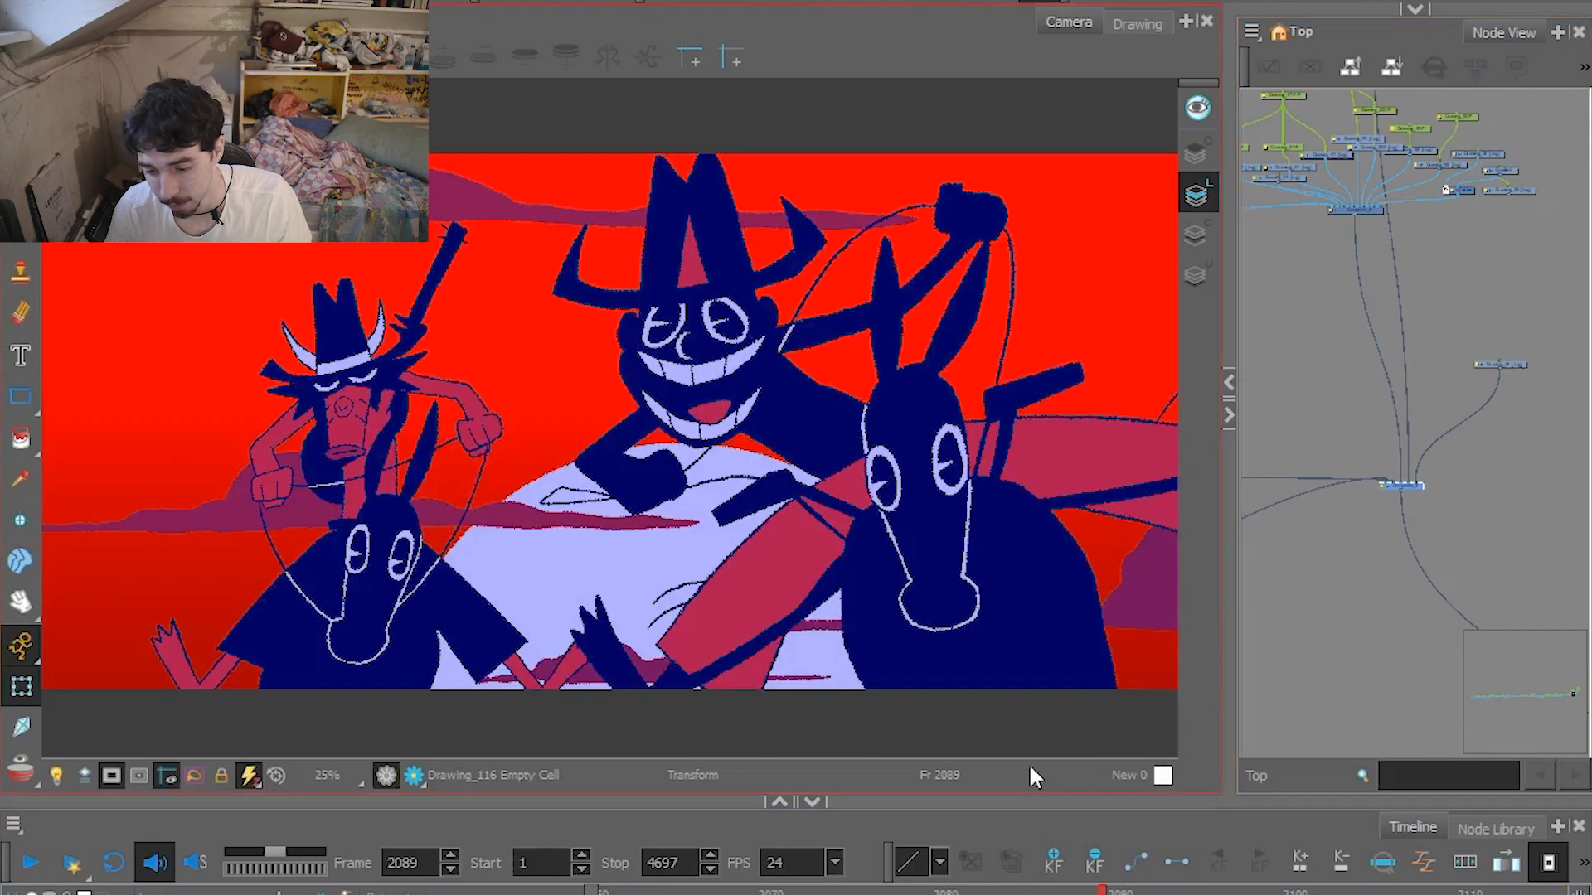
left_click(1016, 657)
key("period")
key("period")
Select the large grinning rider's hat and its peg, try moving it sideways, and undo the move.
scroll(783, 448, "down", 1)
left_click(734, 352)
left_click(679, 284)
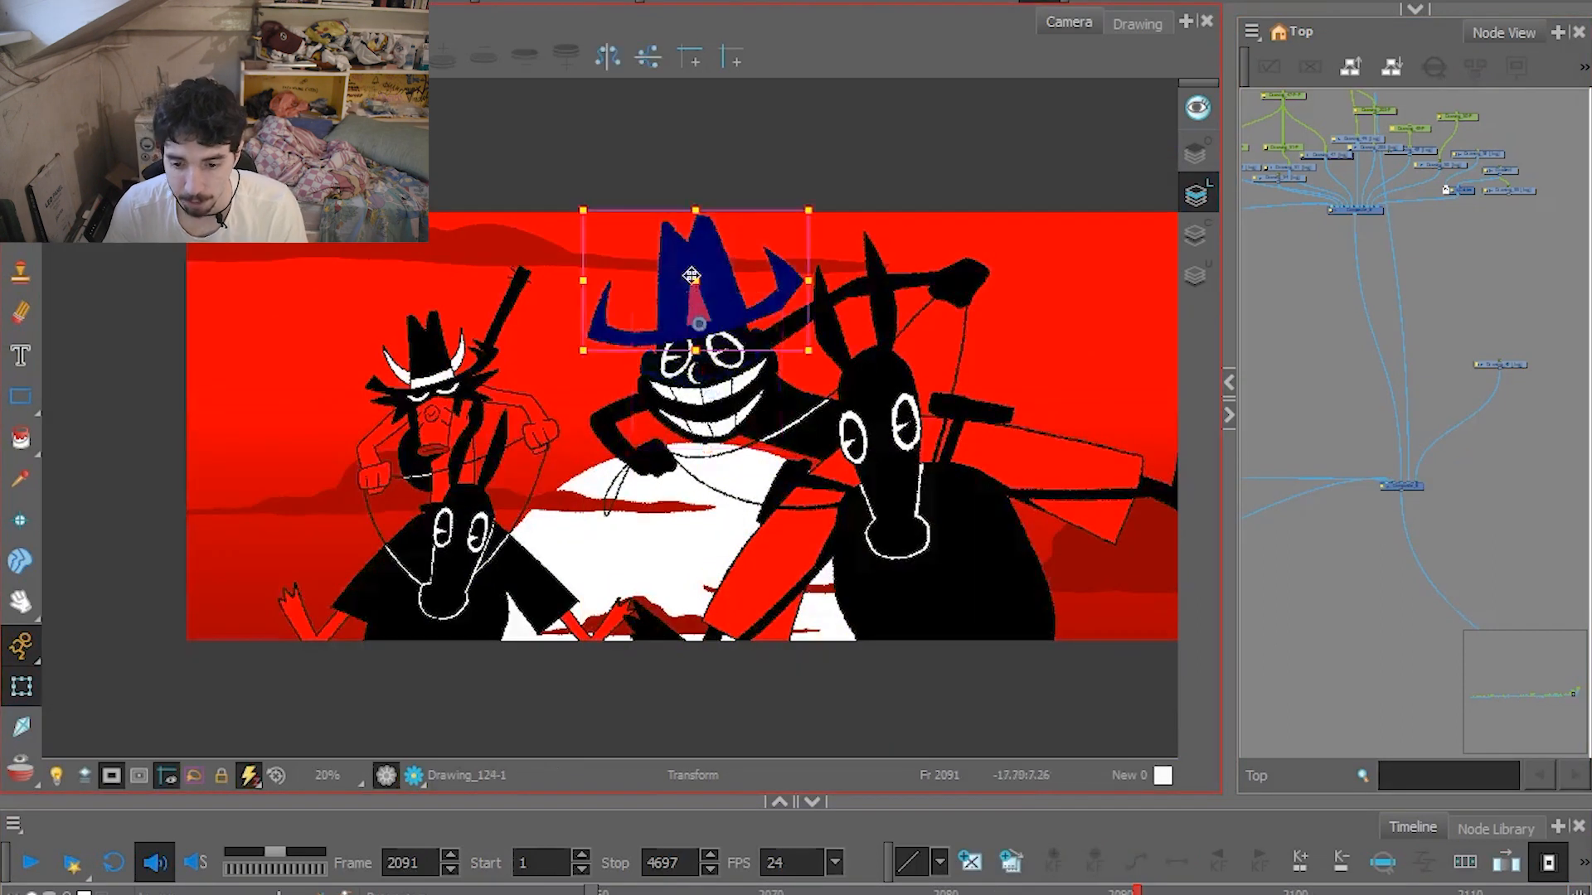
key("b")
left_click_drag(648, 307, 403, 307)
key("ctrl+z")
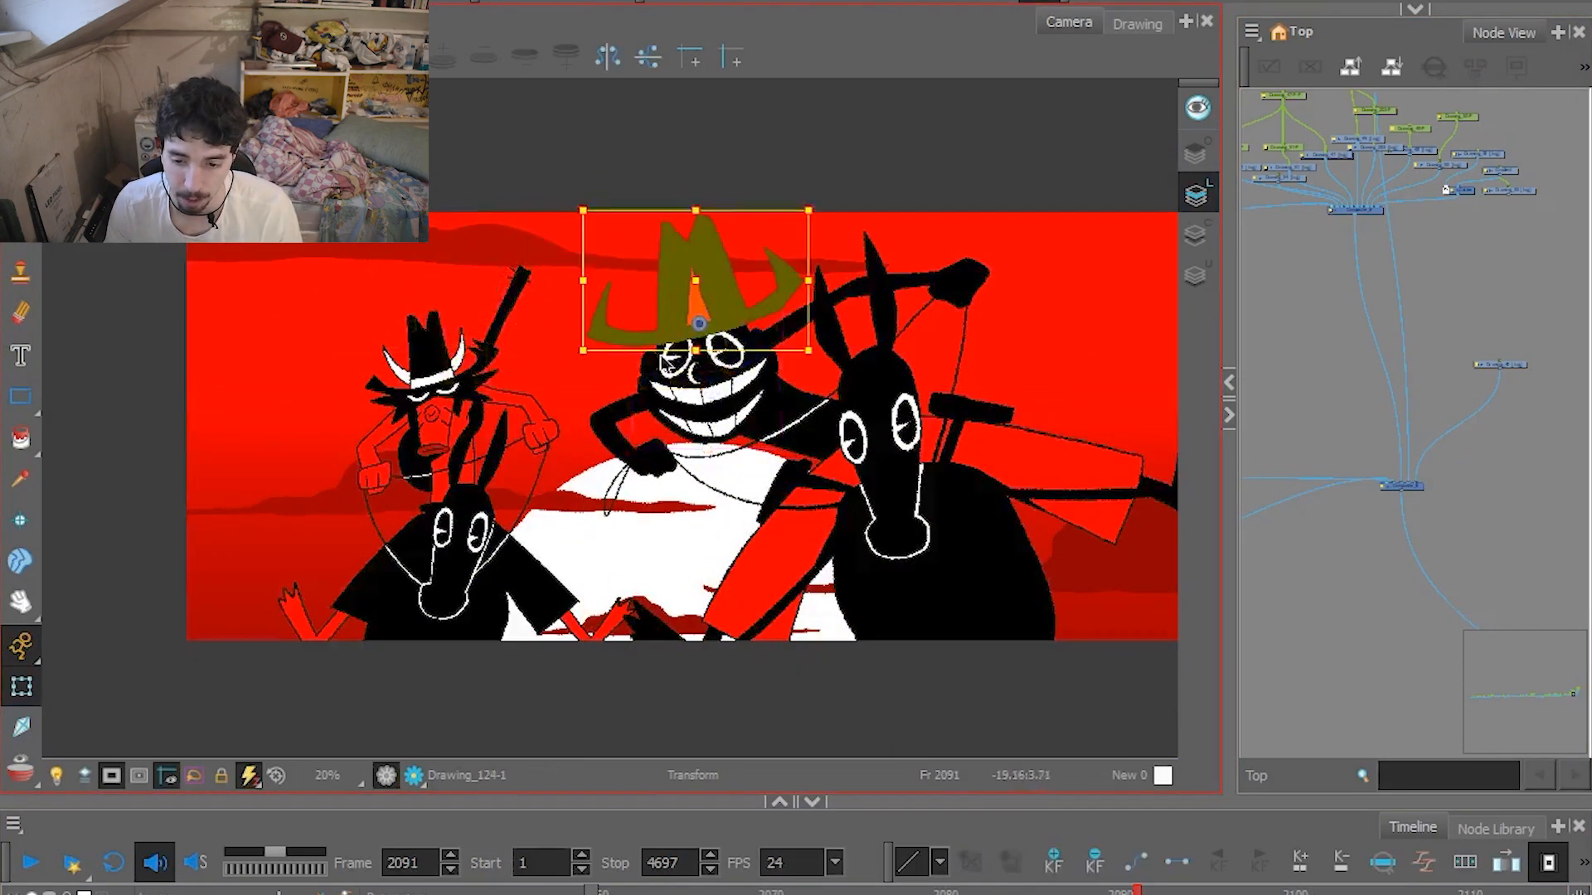
Try moving the grinning rider's whole face by its parent peg, and undo the move.
left_click(723, 382)
key("b")
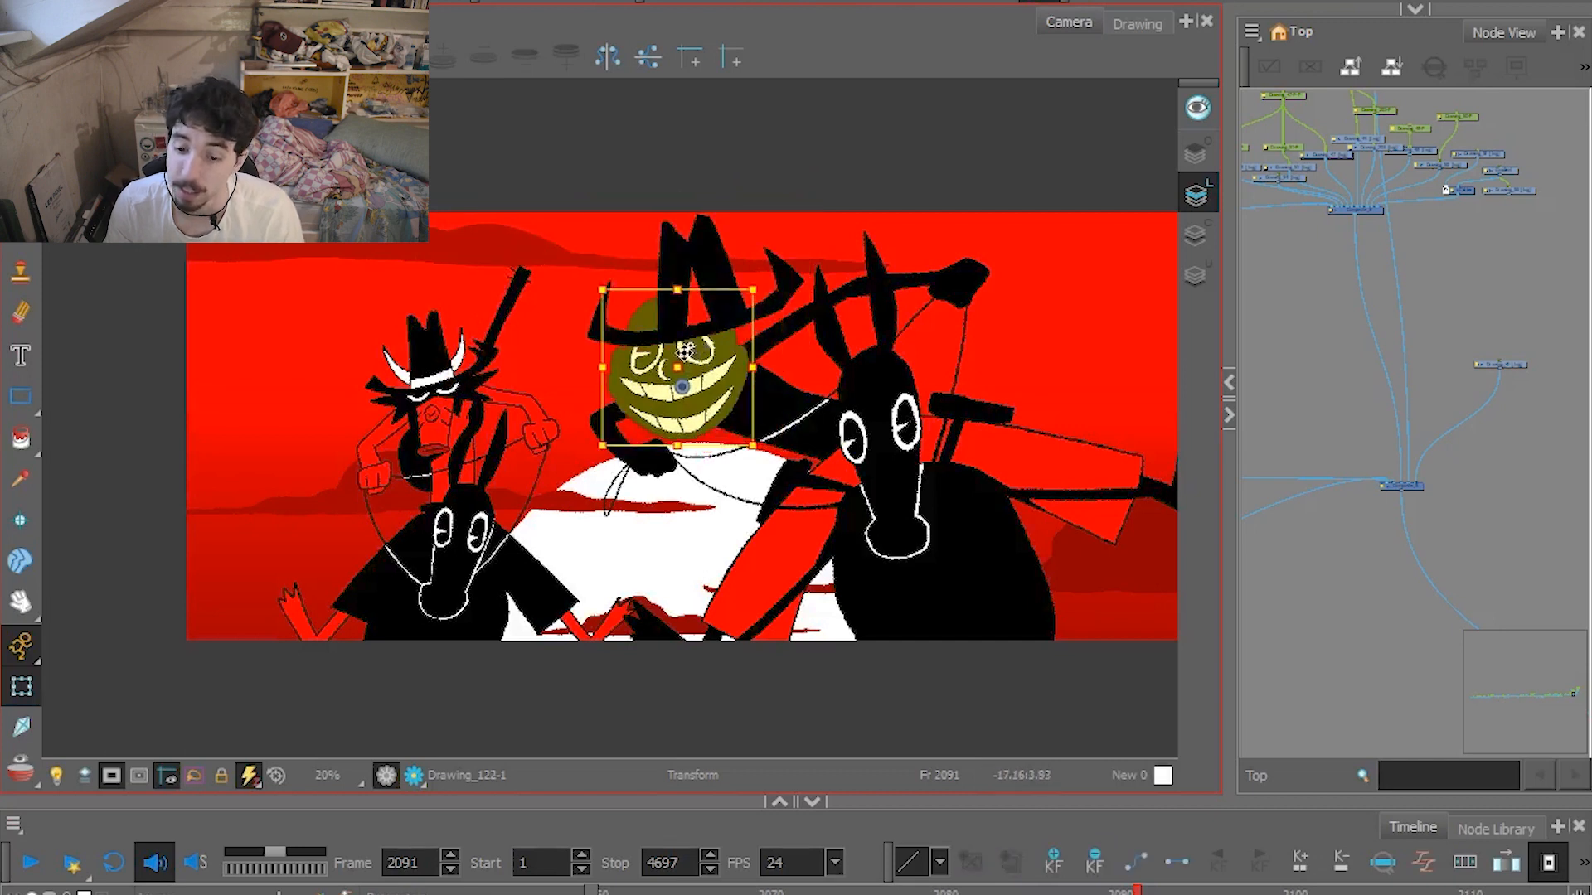
mouse_move(724, 354)
left_mouse_down()
mouse_move(691, 368)
mouse_move(717, 457)
mouse_move(689, 371)
mouse_move(697, 388)
mouse_move(782, 388)
mouse_move(768, 435)
mouse_move(808, 452)
mouse_move(751, 393)
left_mouse_up()
key("ctrl+z")
Check the grinning rider's mouth and its parent, select the face drawing Drawing_122, and display its substitution drawings.
left_click(720, 417)
key("b")
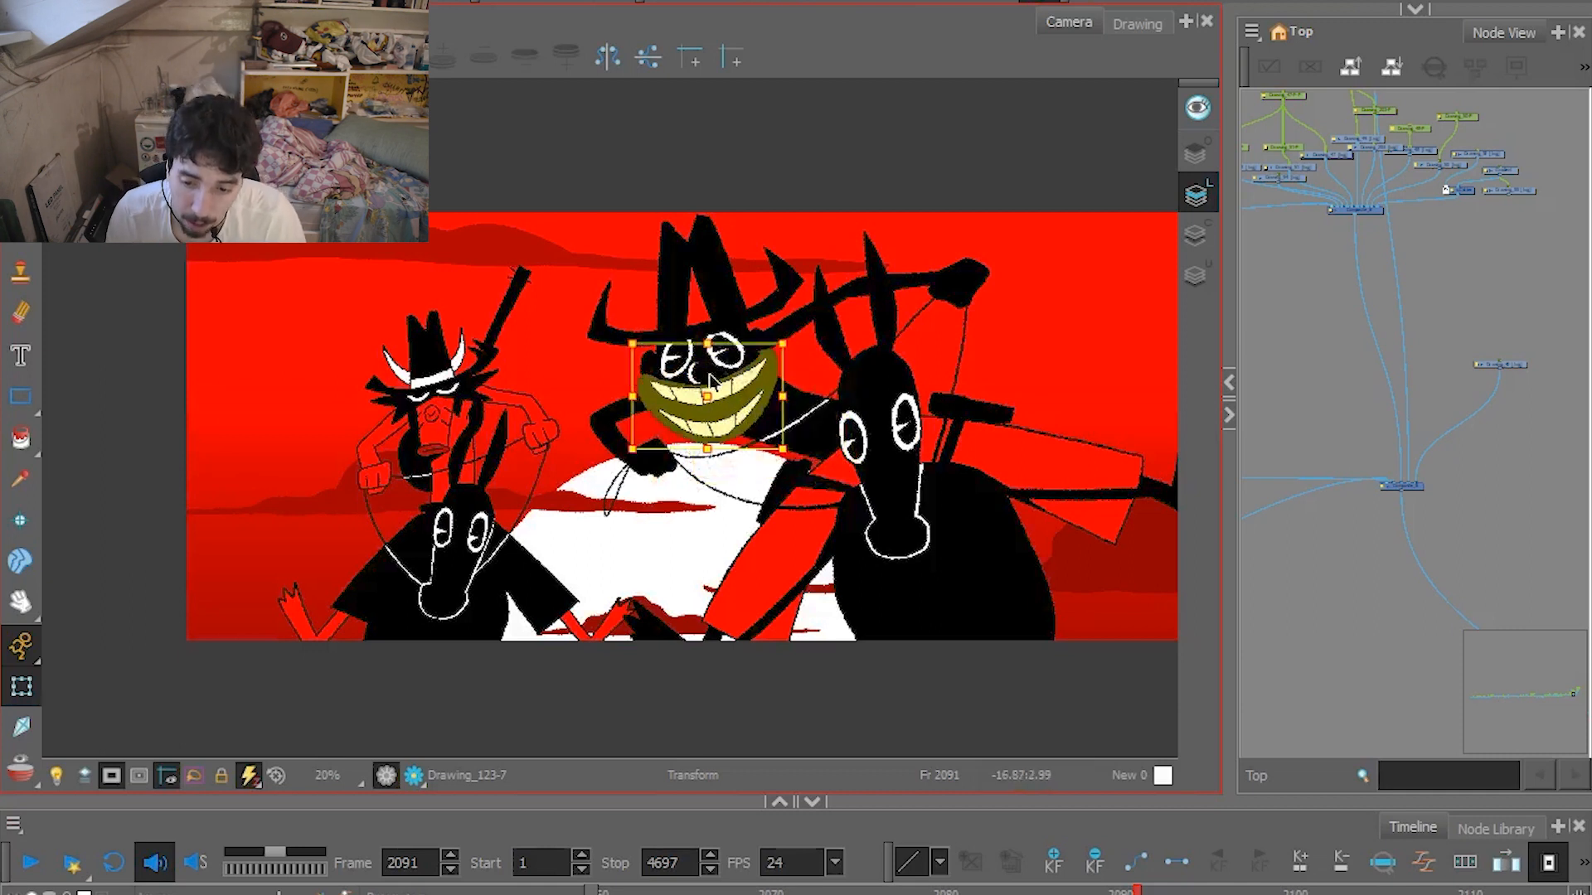
left_click(720, 364)
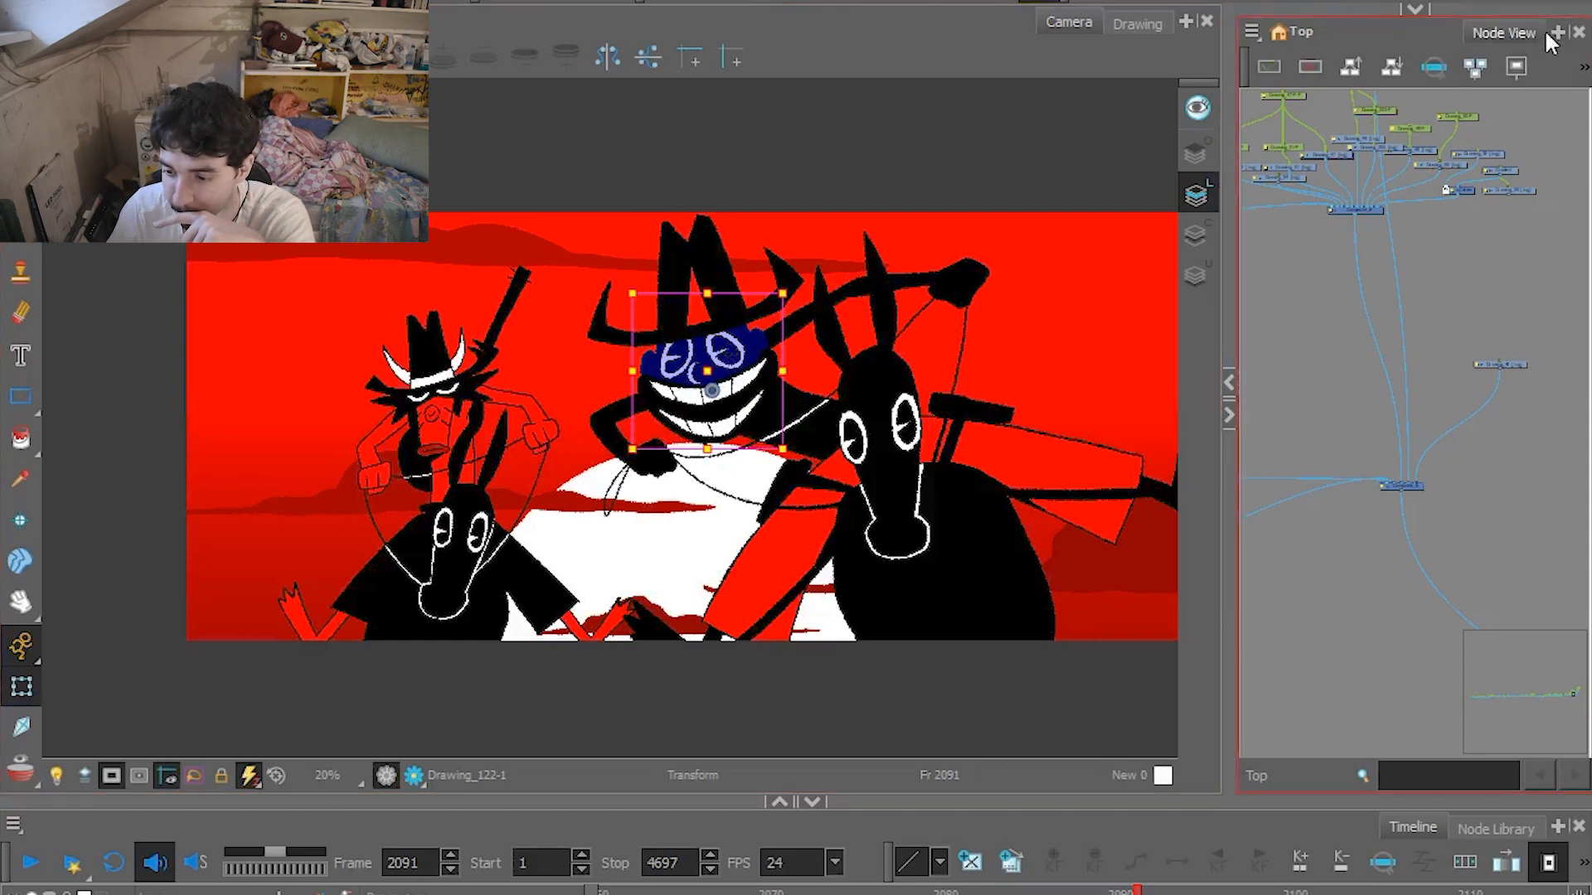
left_click(1414, 8)
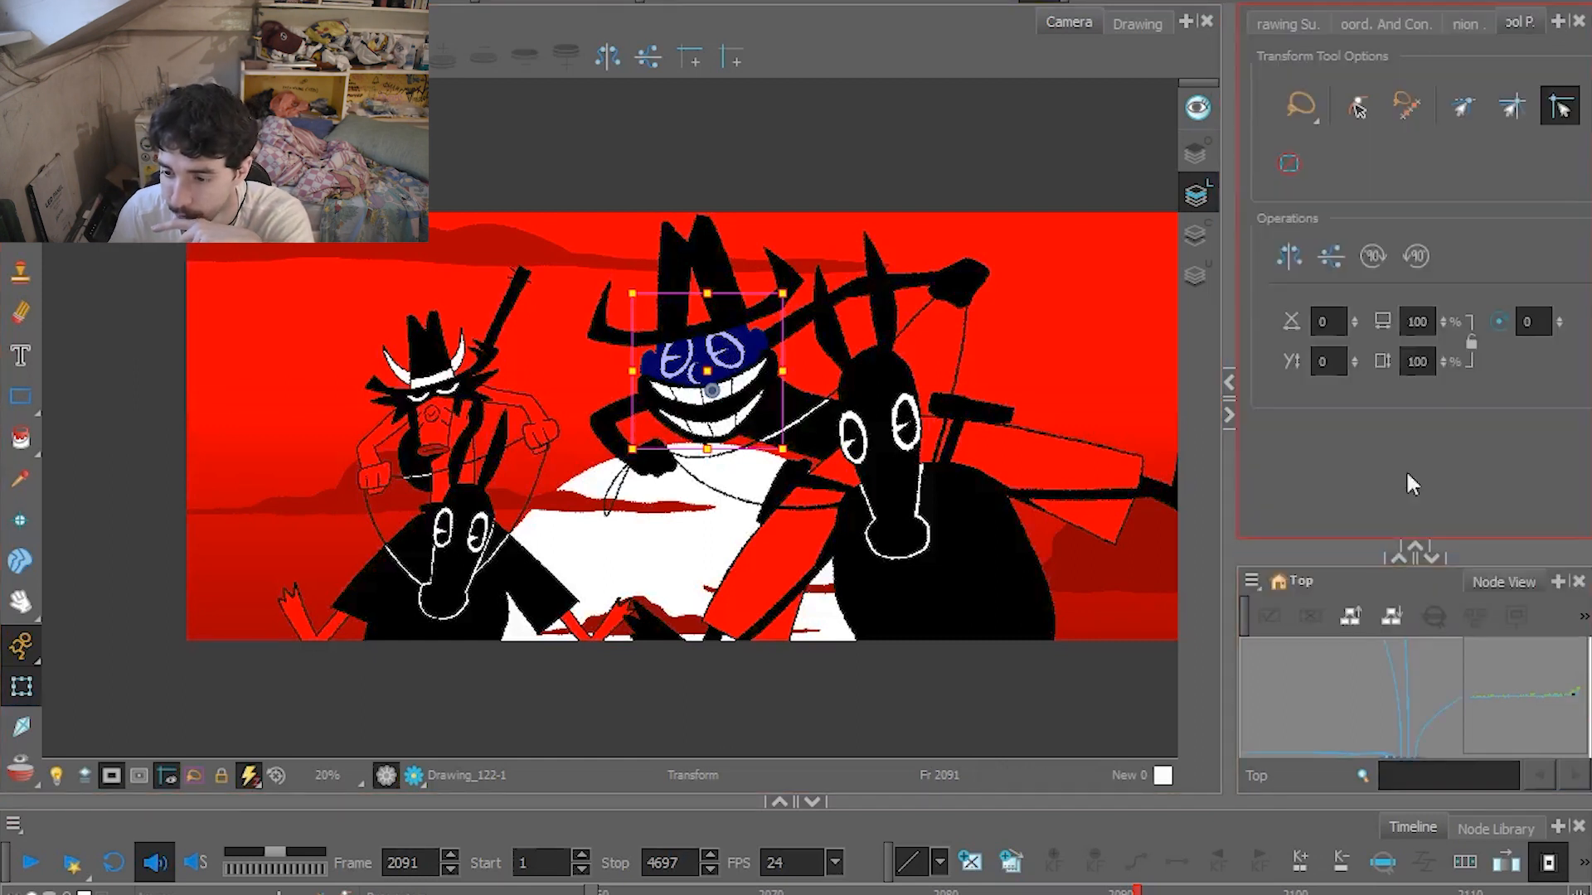
left_click(1432, 24)
left_click(1306, 24)
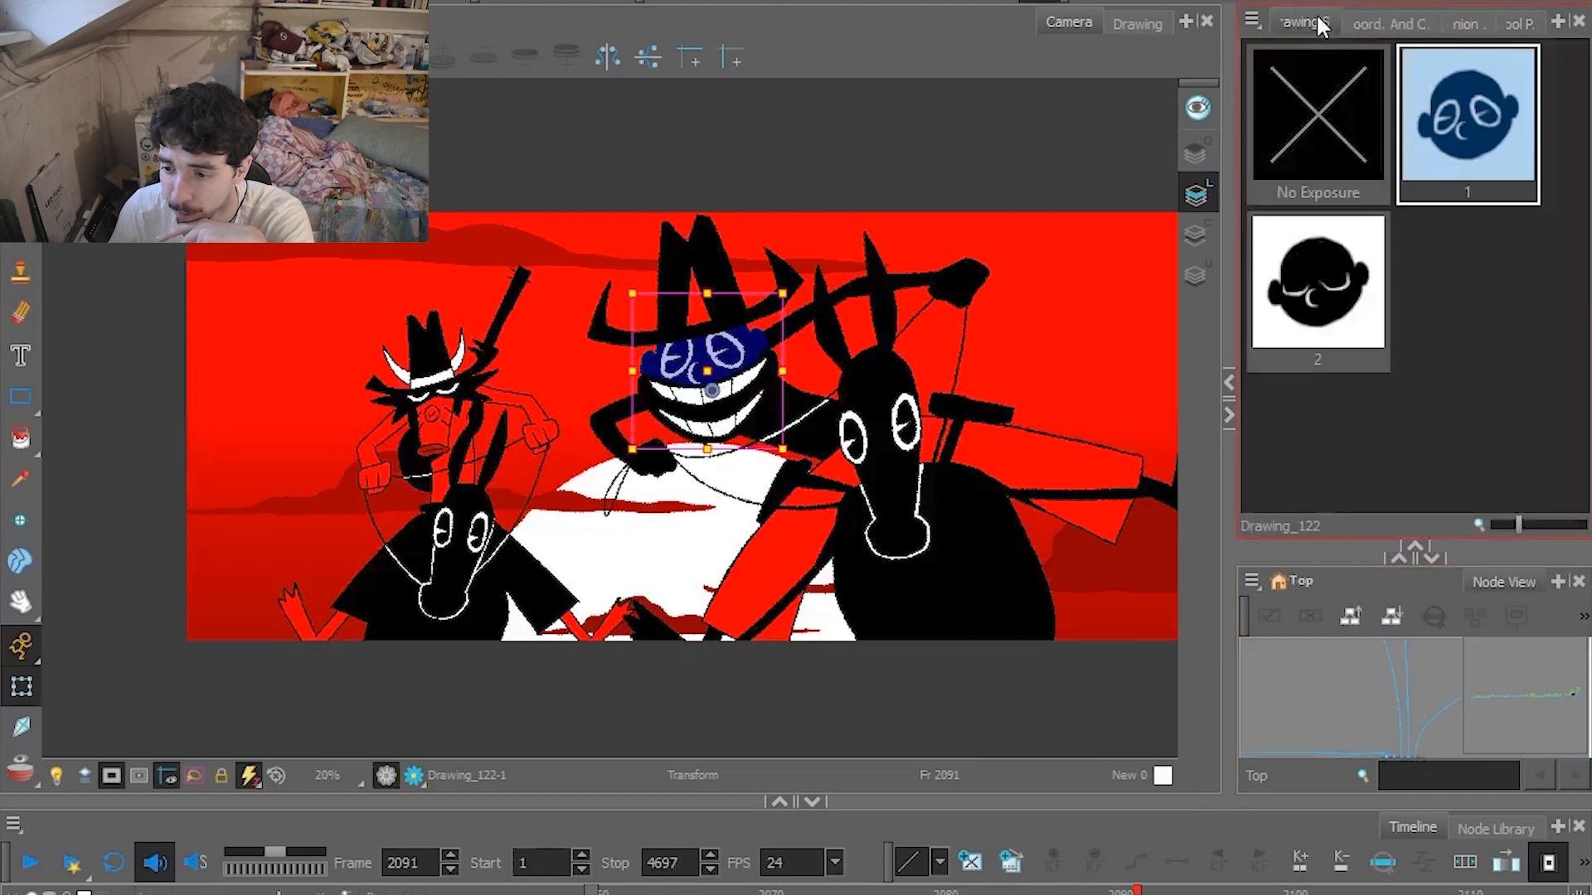
Inspect the coordinates of the mouth layer Drawing_123, display its substitution drawings, and locate the layer among the others.
left_click(1433, 26)
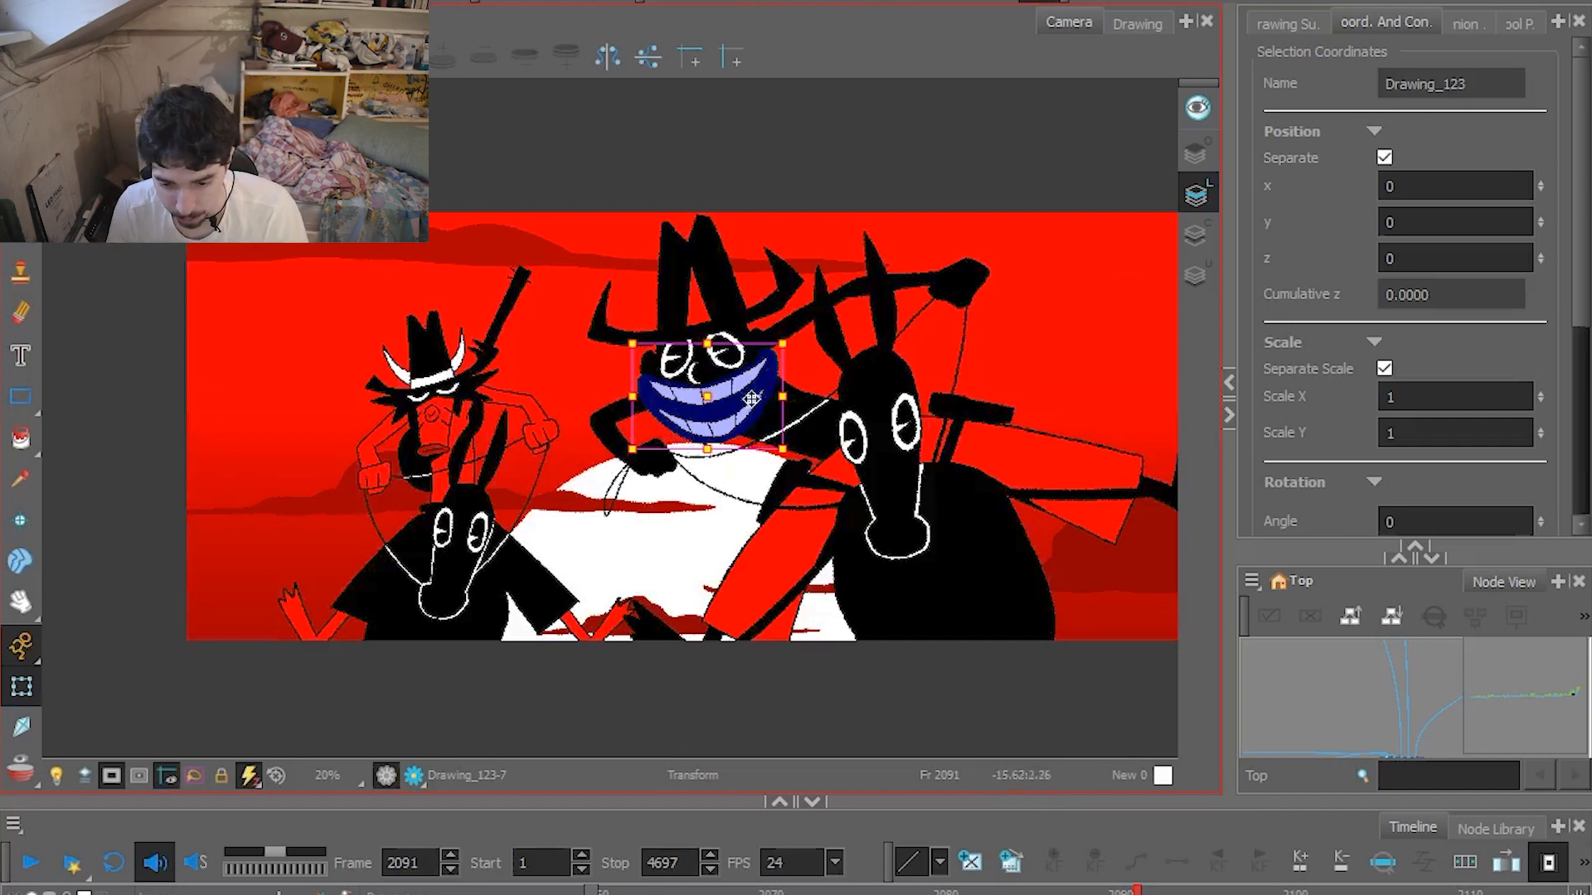
left_click(1293, 25)
mouse_move(1580, 270)
left_mouse_down()
mouse_move(1582, 151)
mouse_move(1582, 350)
mouse_move(1584, 157)
mouse_move(1581, 248)
left_mouse_up()
key("o")
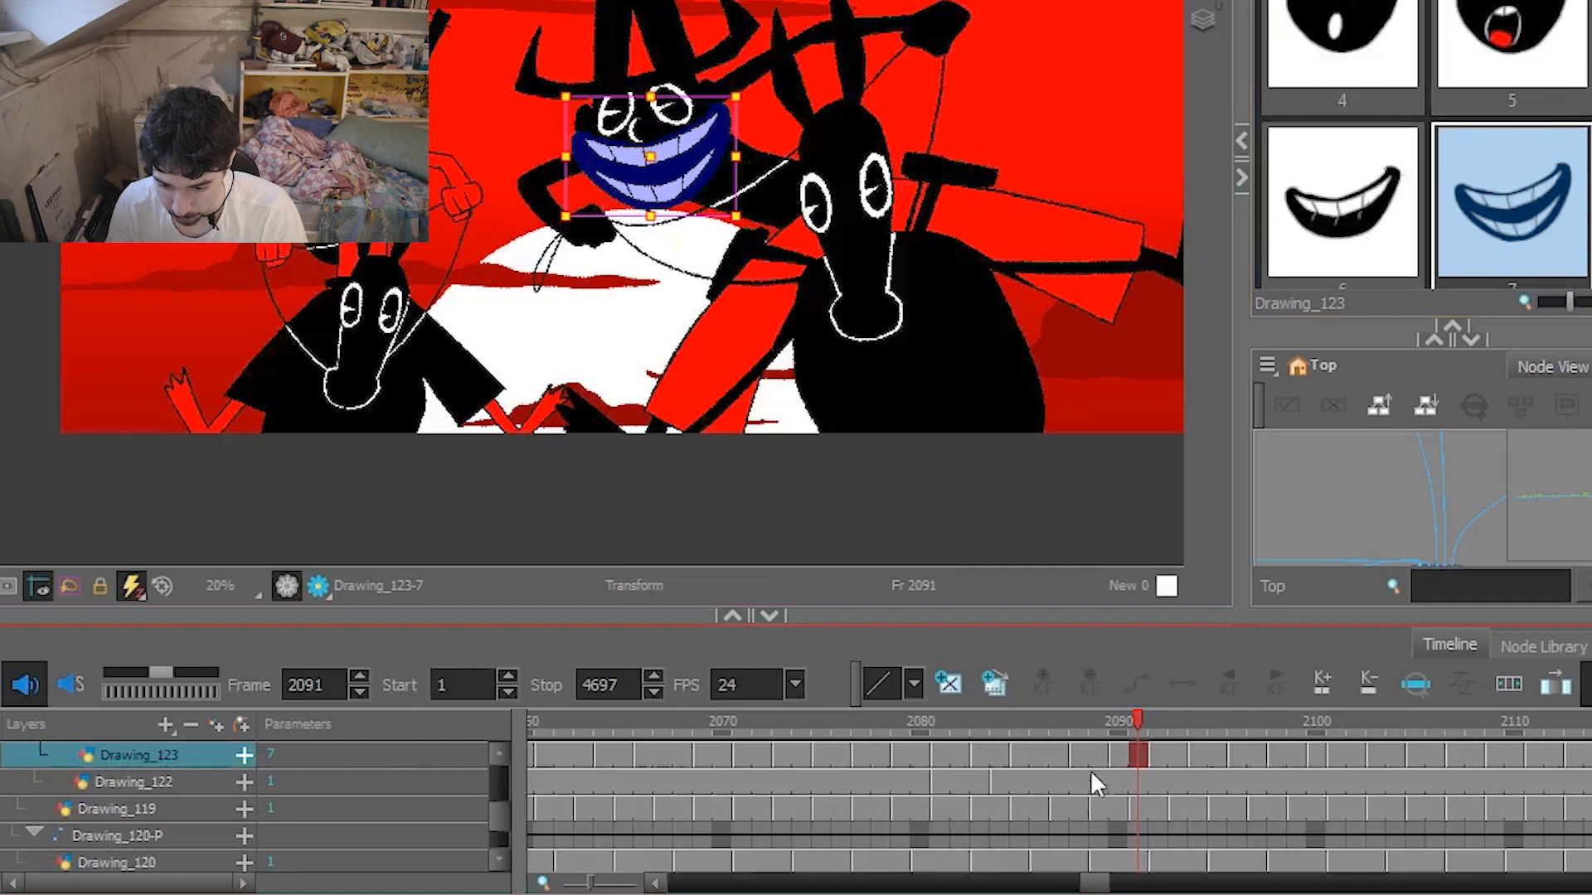
Step through the mouth drawings exposed on Drawing_123 from frame 2080 to 2085.
mouse_move(1095, 725)
left_mouse_down()
mouse_move(776, 750)
mouse_move(913, 752)
left_mouse_up()
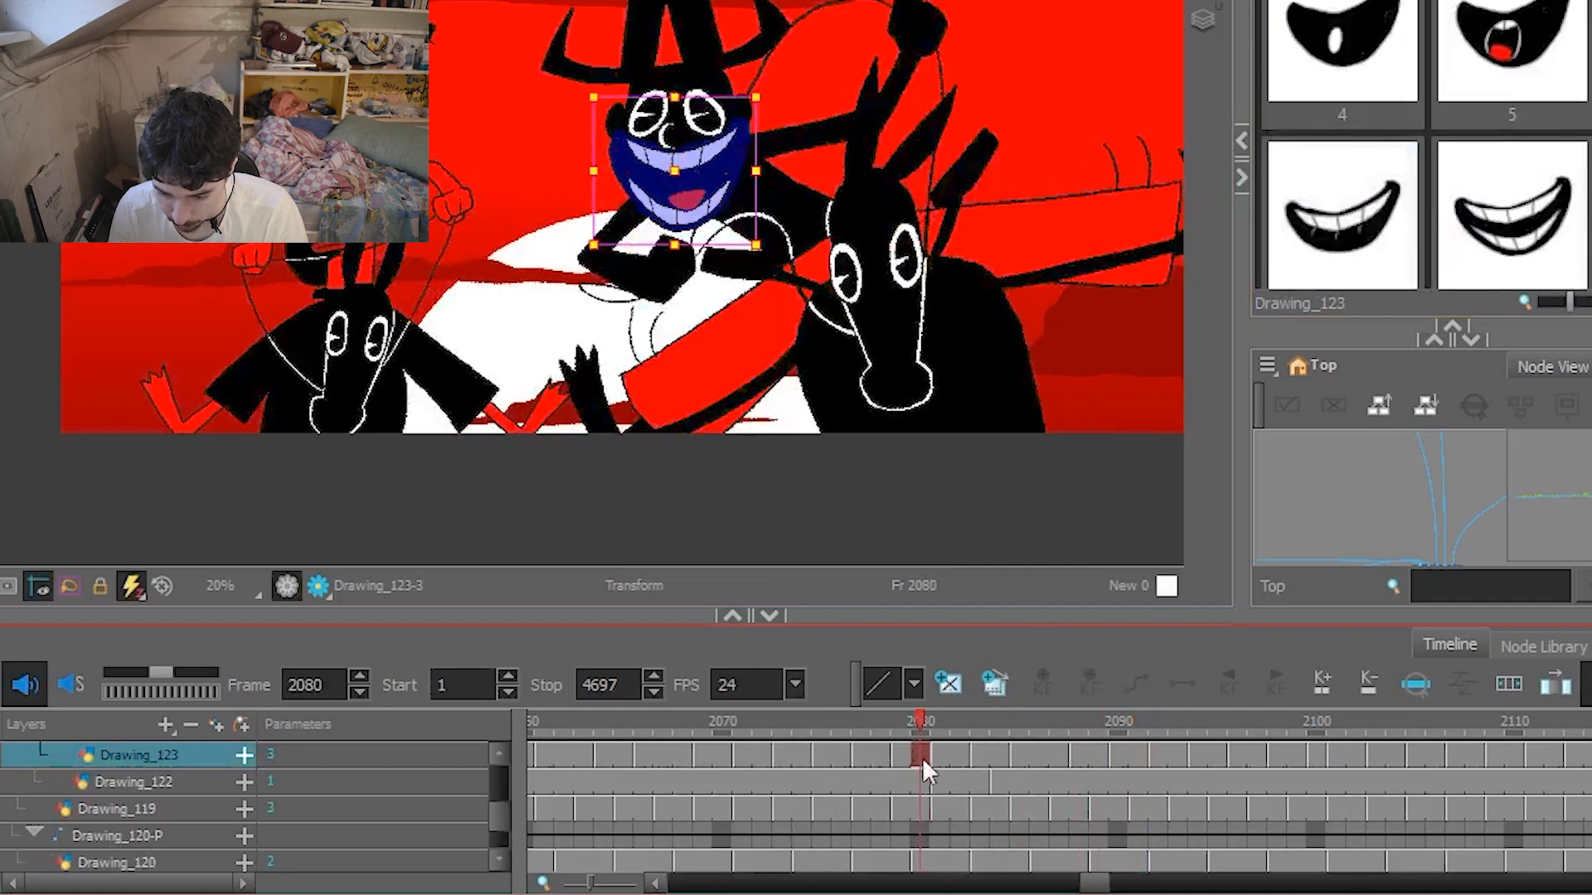
left_click(940, 754)
left_click(976, 753)
left_click(1023, 754)
Enable sound scrubbing and scrub forward from frame 2083 to check the mouth drawings against the audio.
left_click(981, 727)
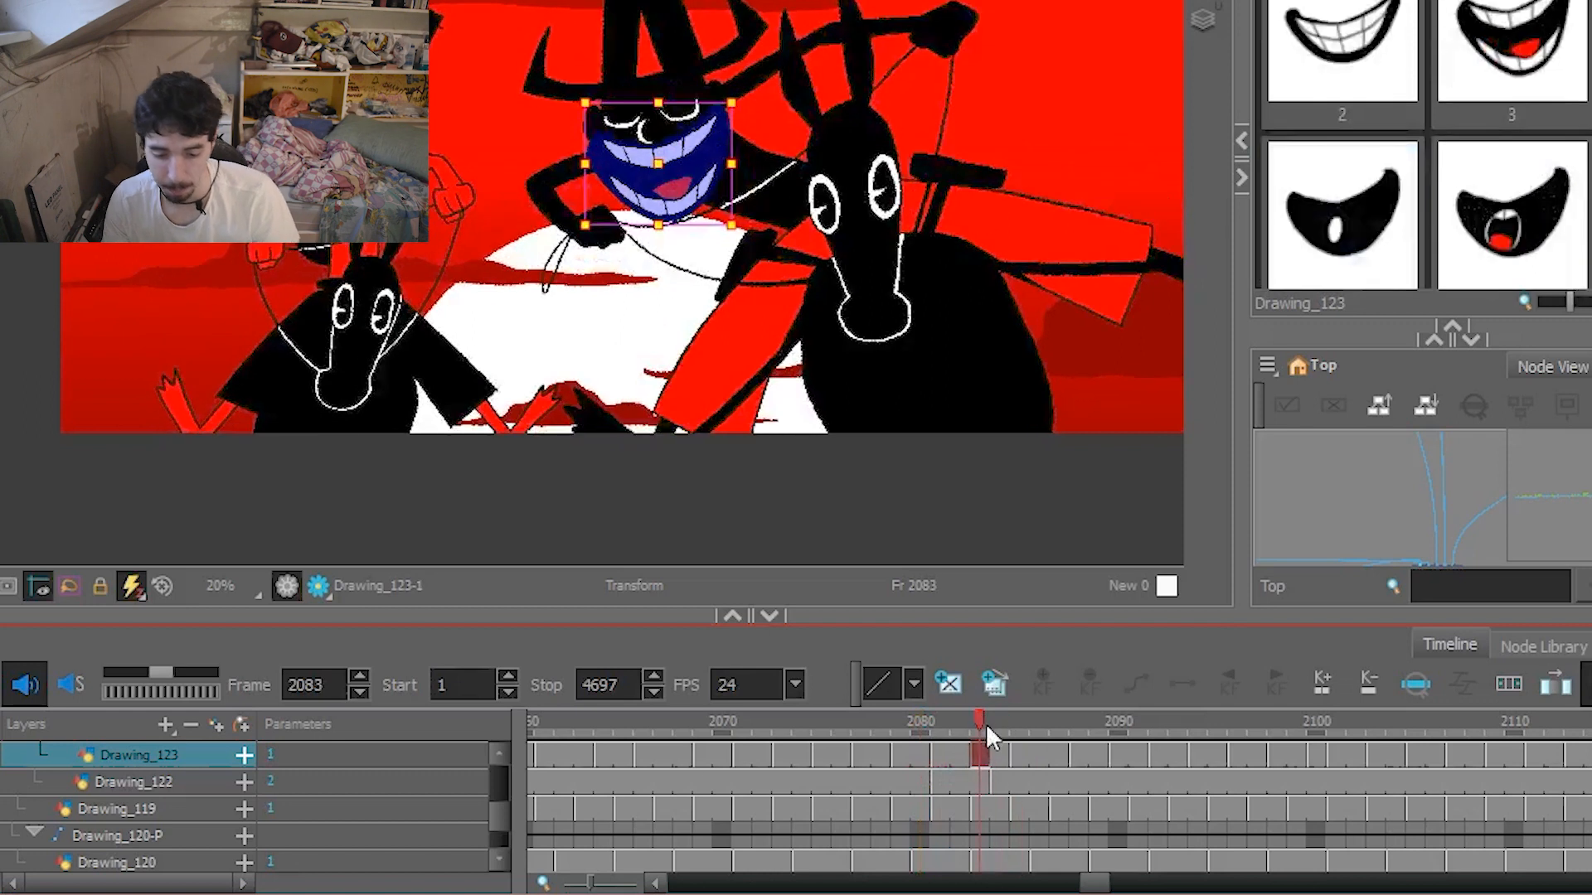
left_click(66, 687)
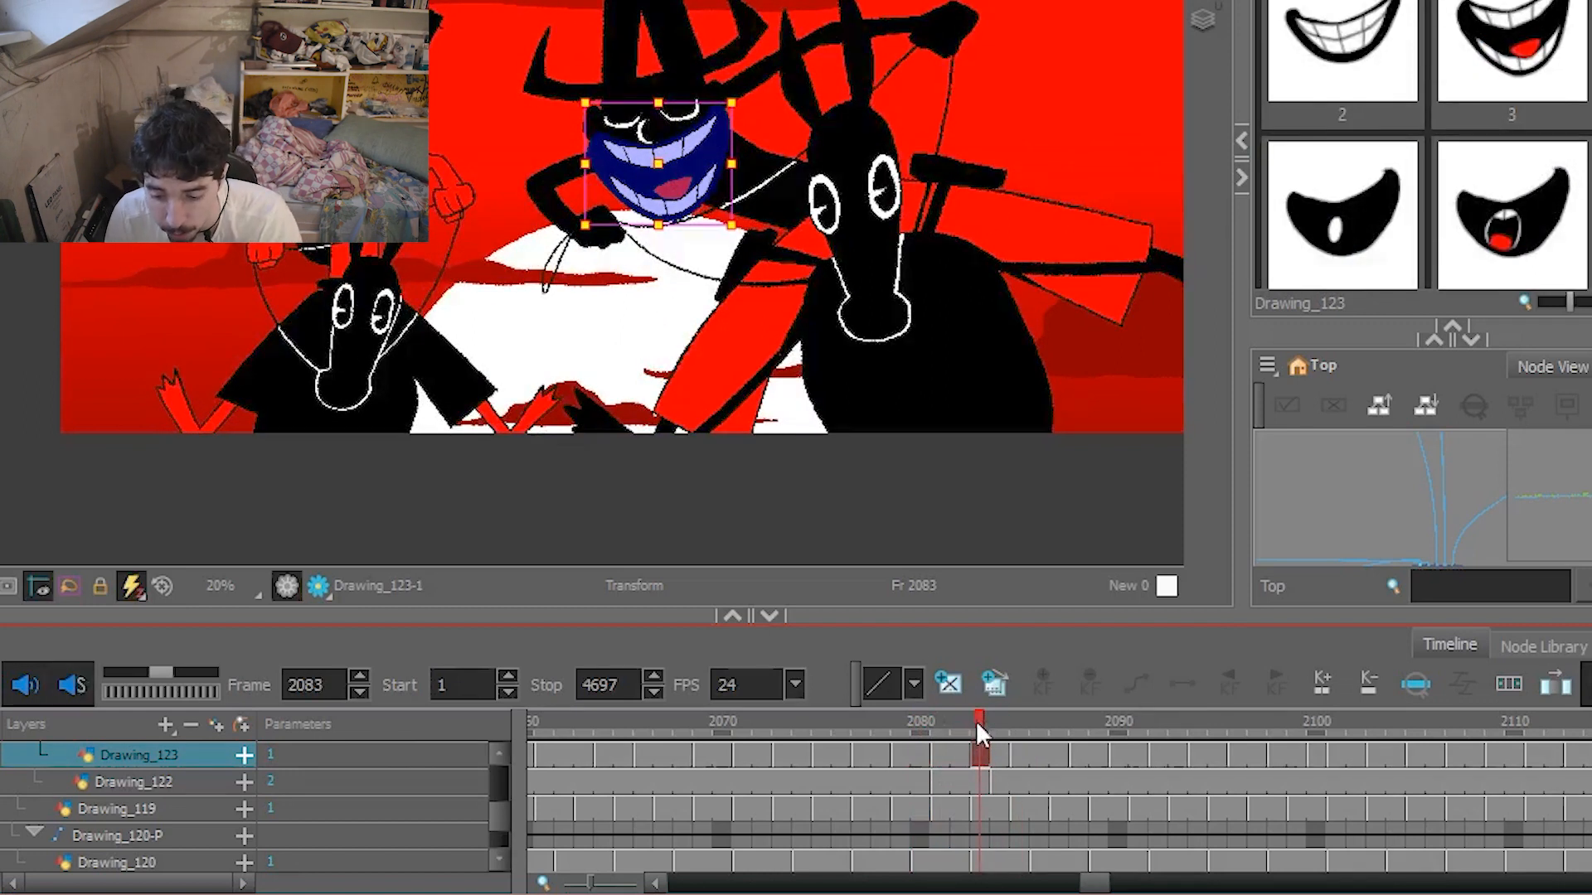
left_click_drag(977, 717, 1338, 710)
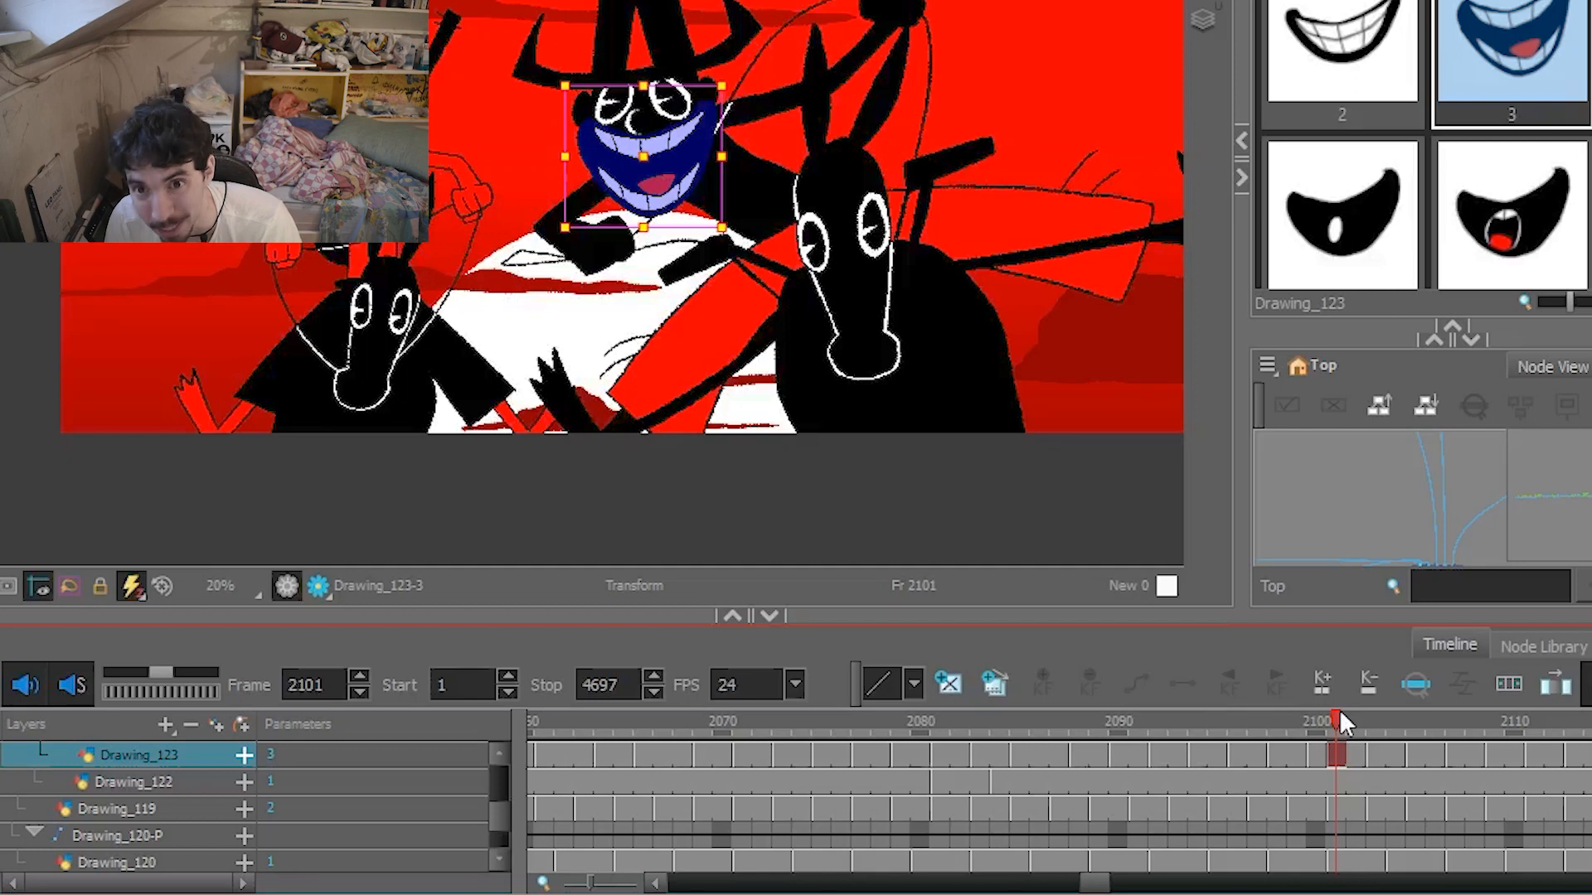
On the mouth layer Drawing_123, expose substitution 1 at frame 2083 and substitution 2 at frame 2084.
left_click_drag(1343, 723, 939, 723)
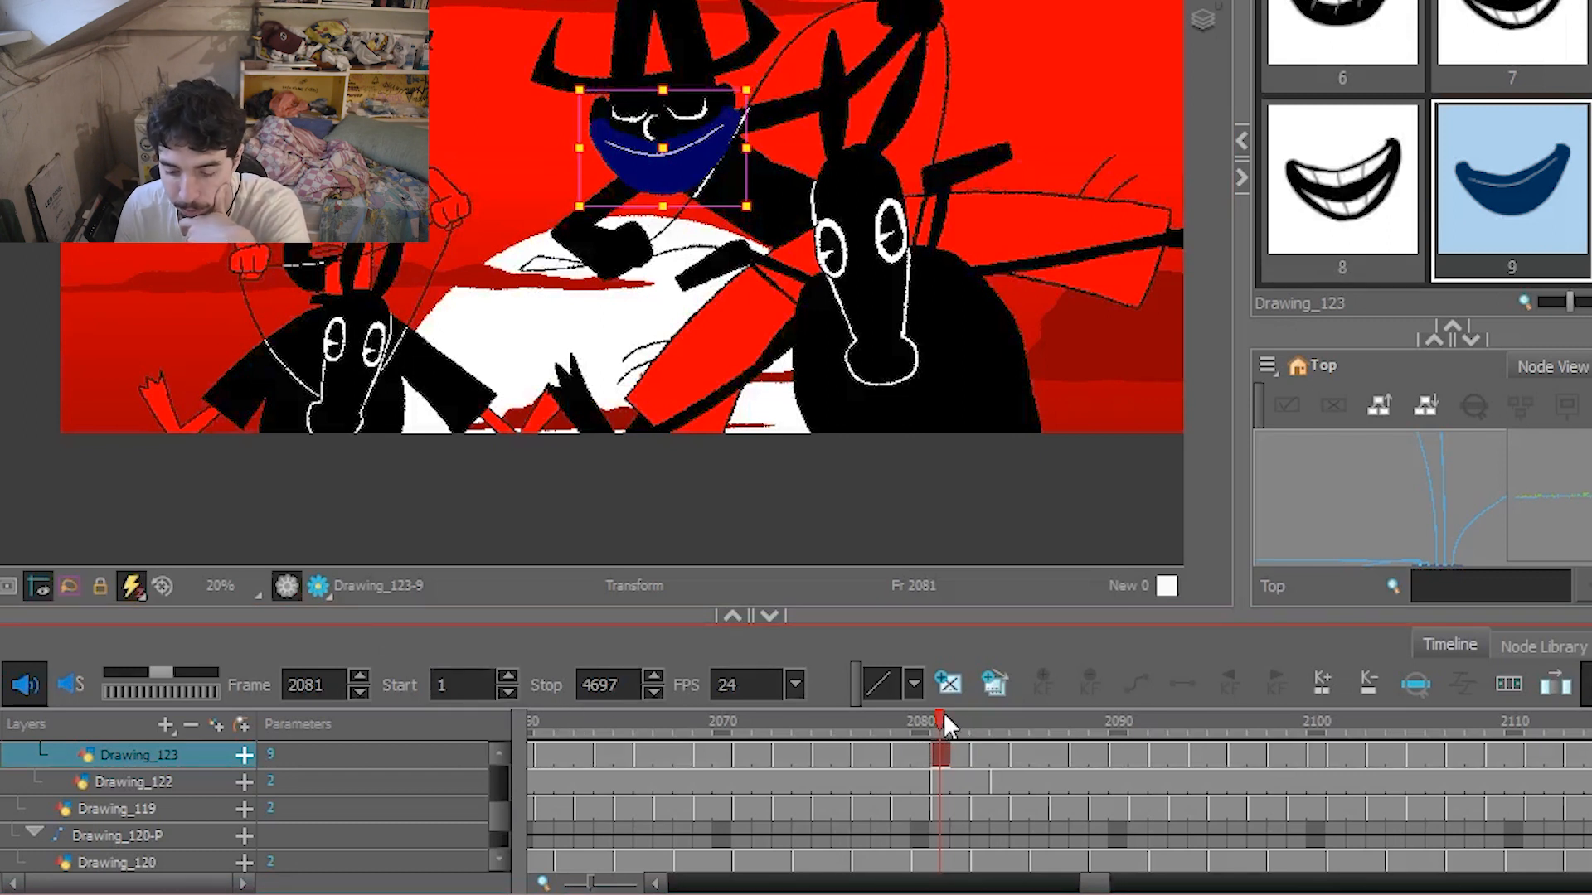
mouse_move(943, 715)
left_mouse_down()
mouse_move(897, 716)
mouse_move(954, 705)
left_mouse_up()
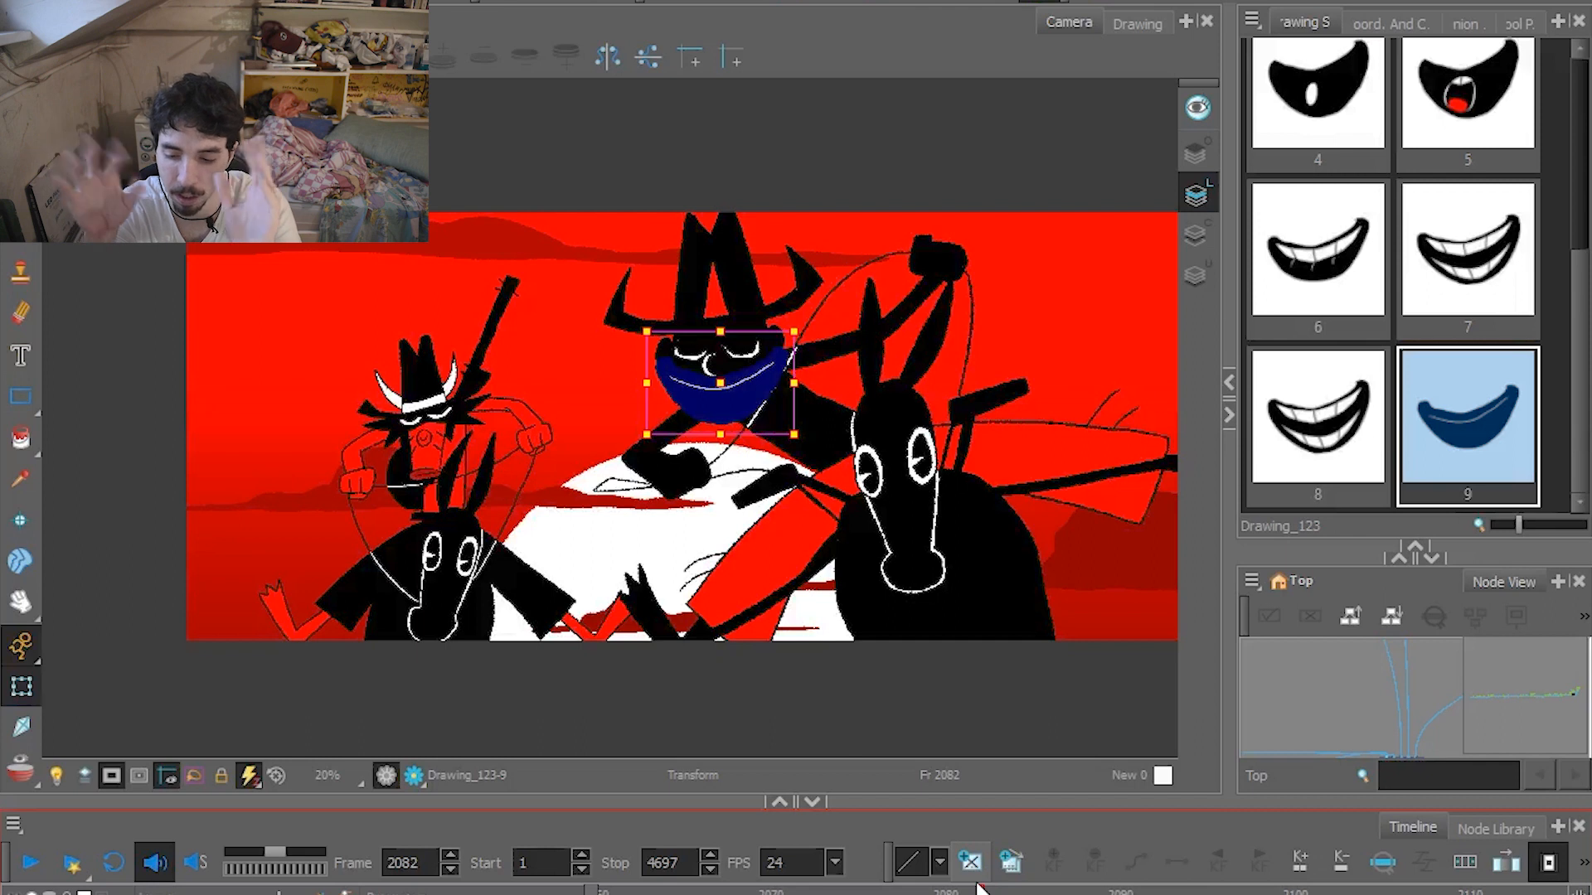
scroll(1430, 186, "up", 3)
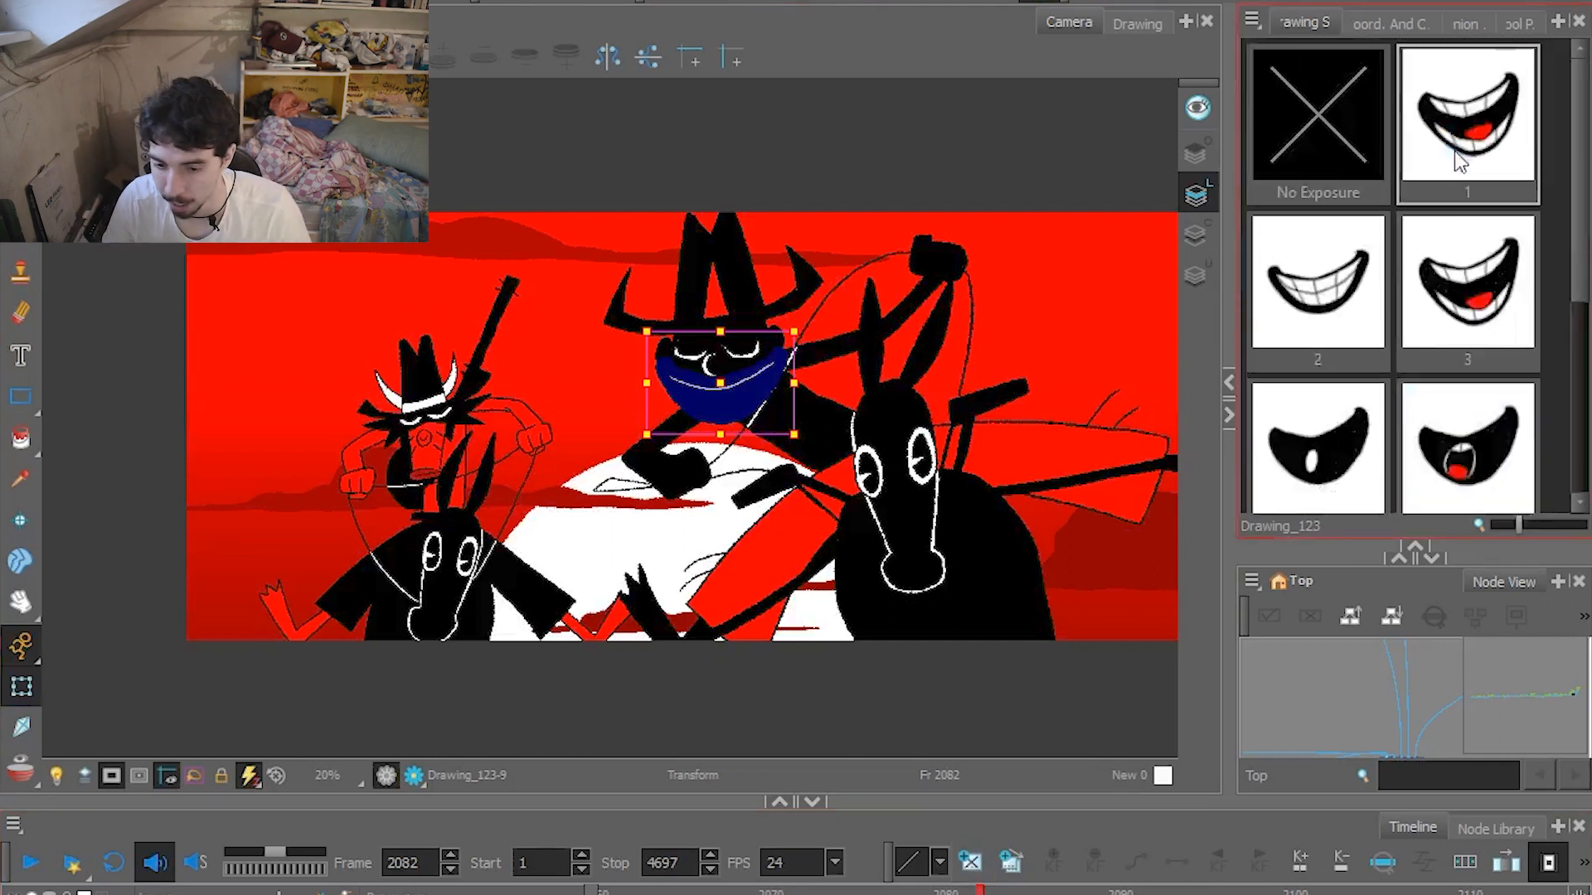
left_click(1451, 162)
key(".")
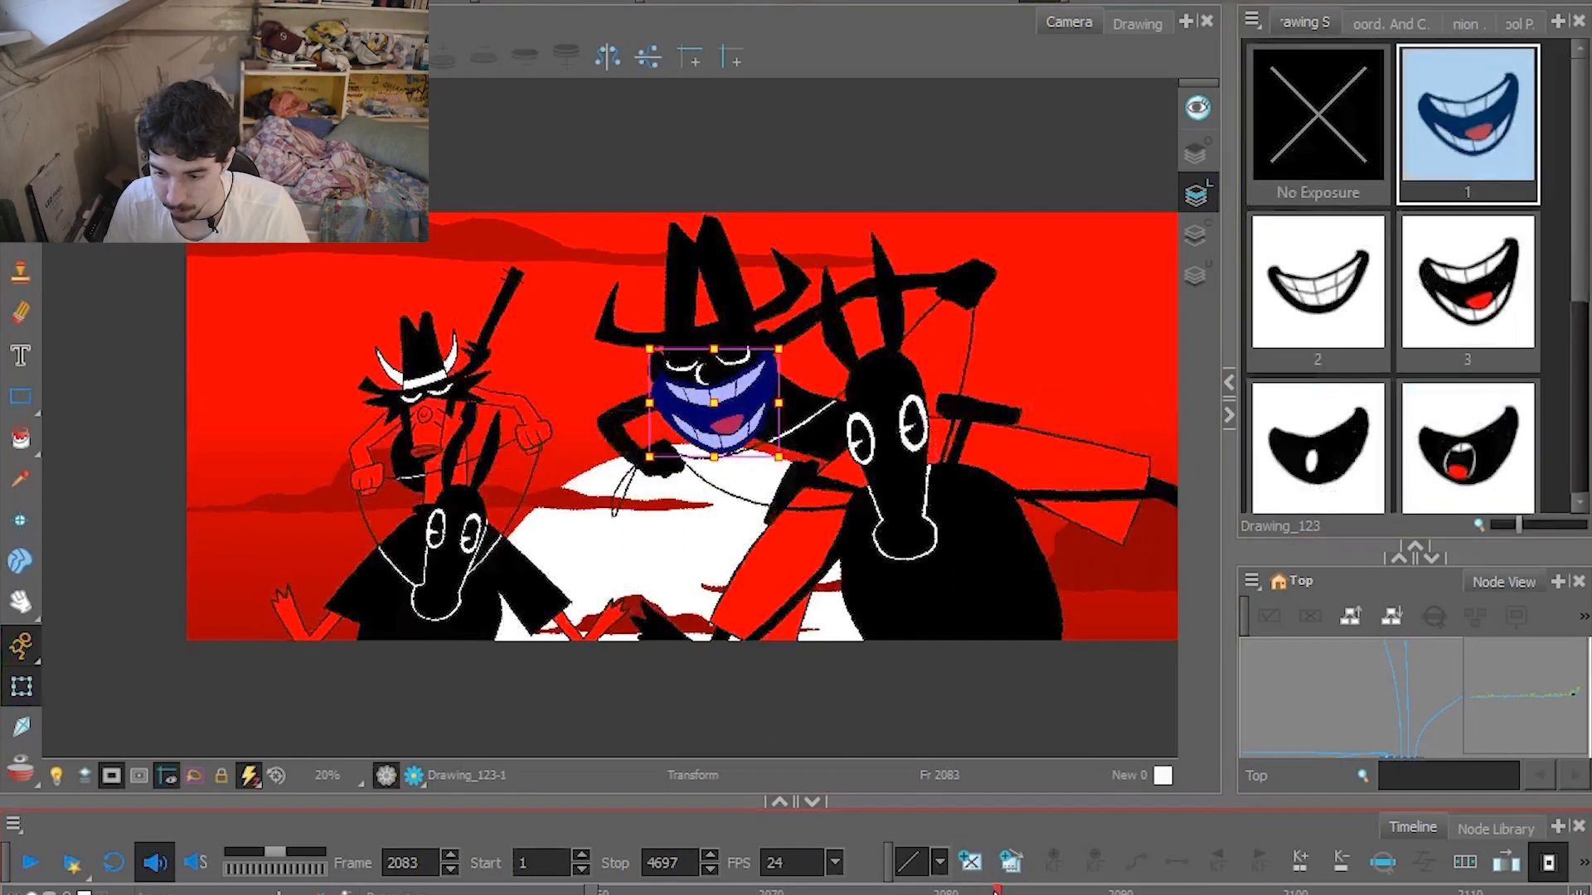
left_click(1318, 344)
key(".")
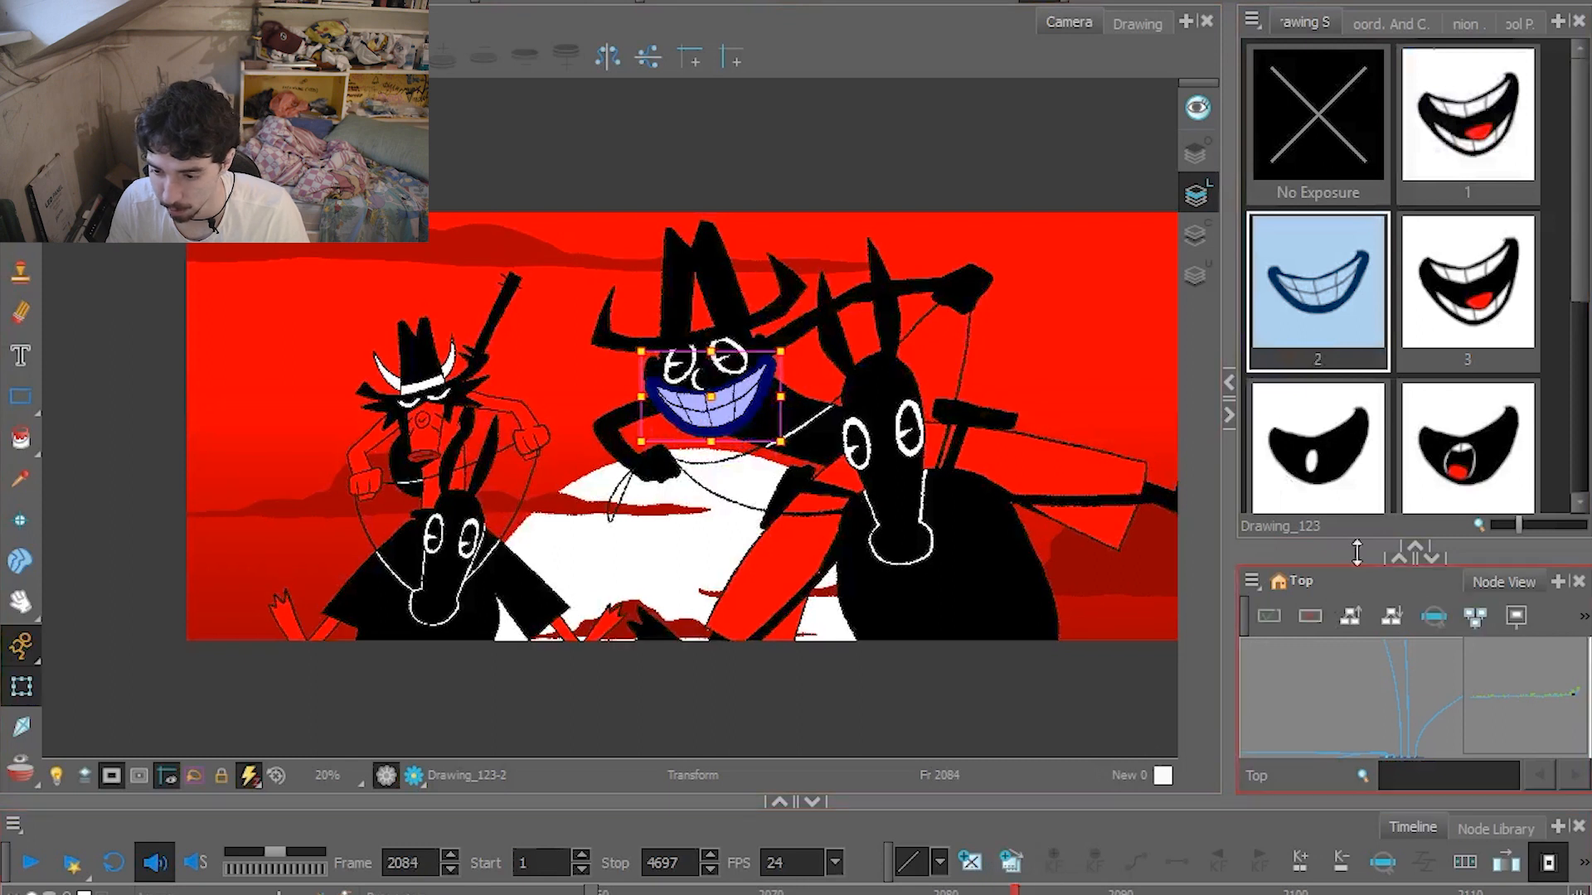
At frame 2085, try mouth substitution 6 on Drawing_123 and replace it with substitution 7.
left_click(1380, 485)
scroll(1393, 464, "down", 2)
key(".")
left_click(1318, 422)
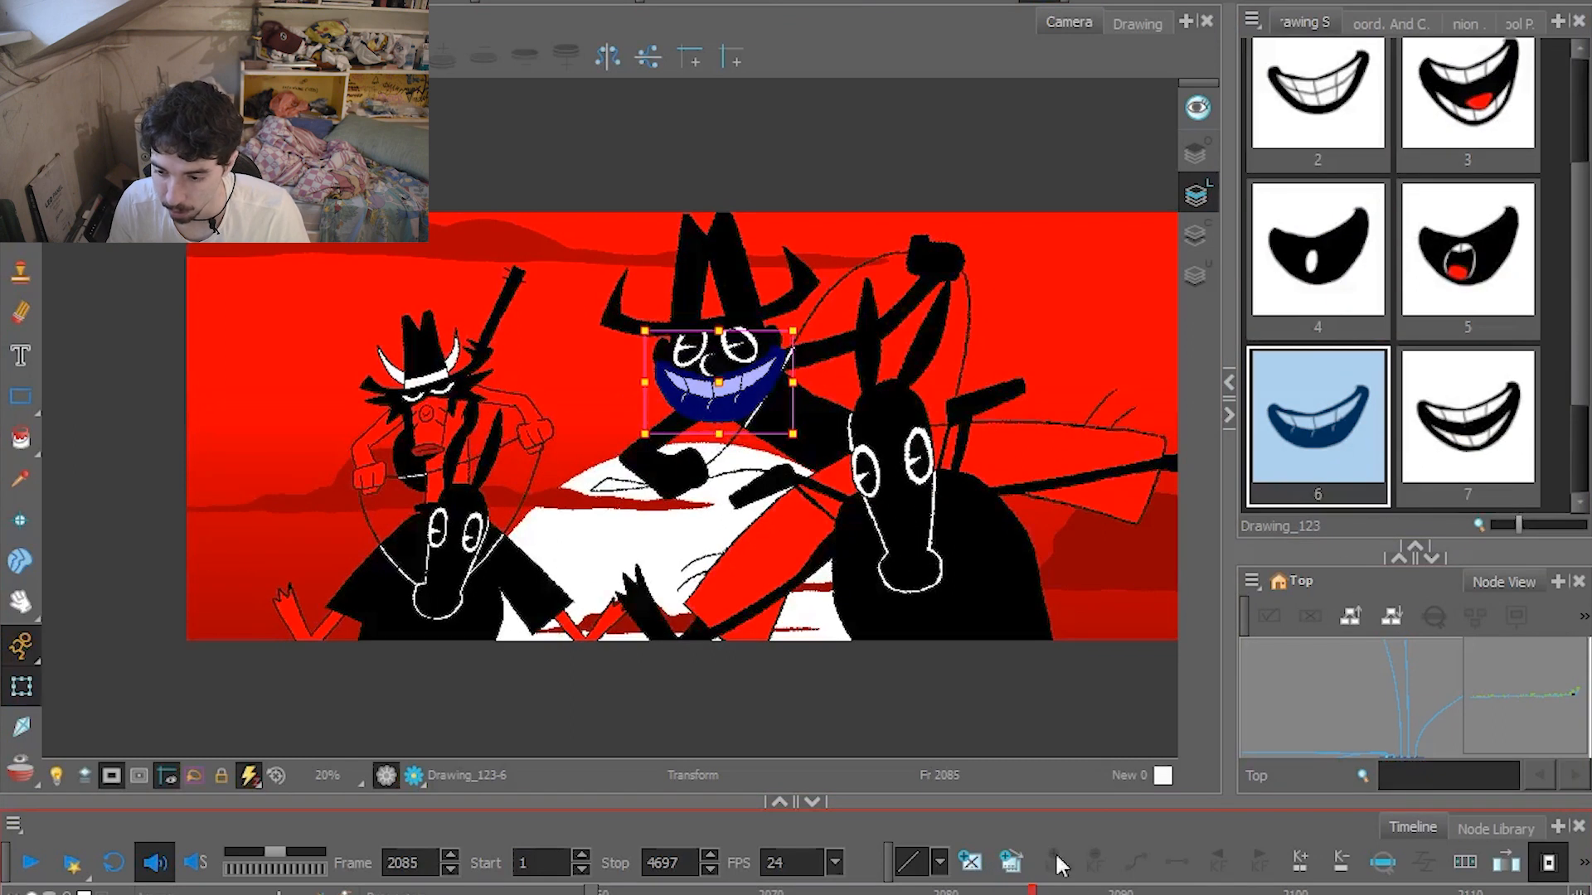
left_click(1461, 428)
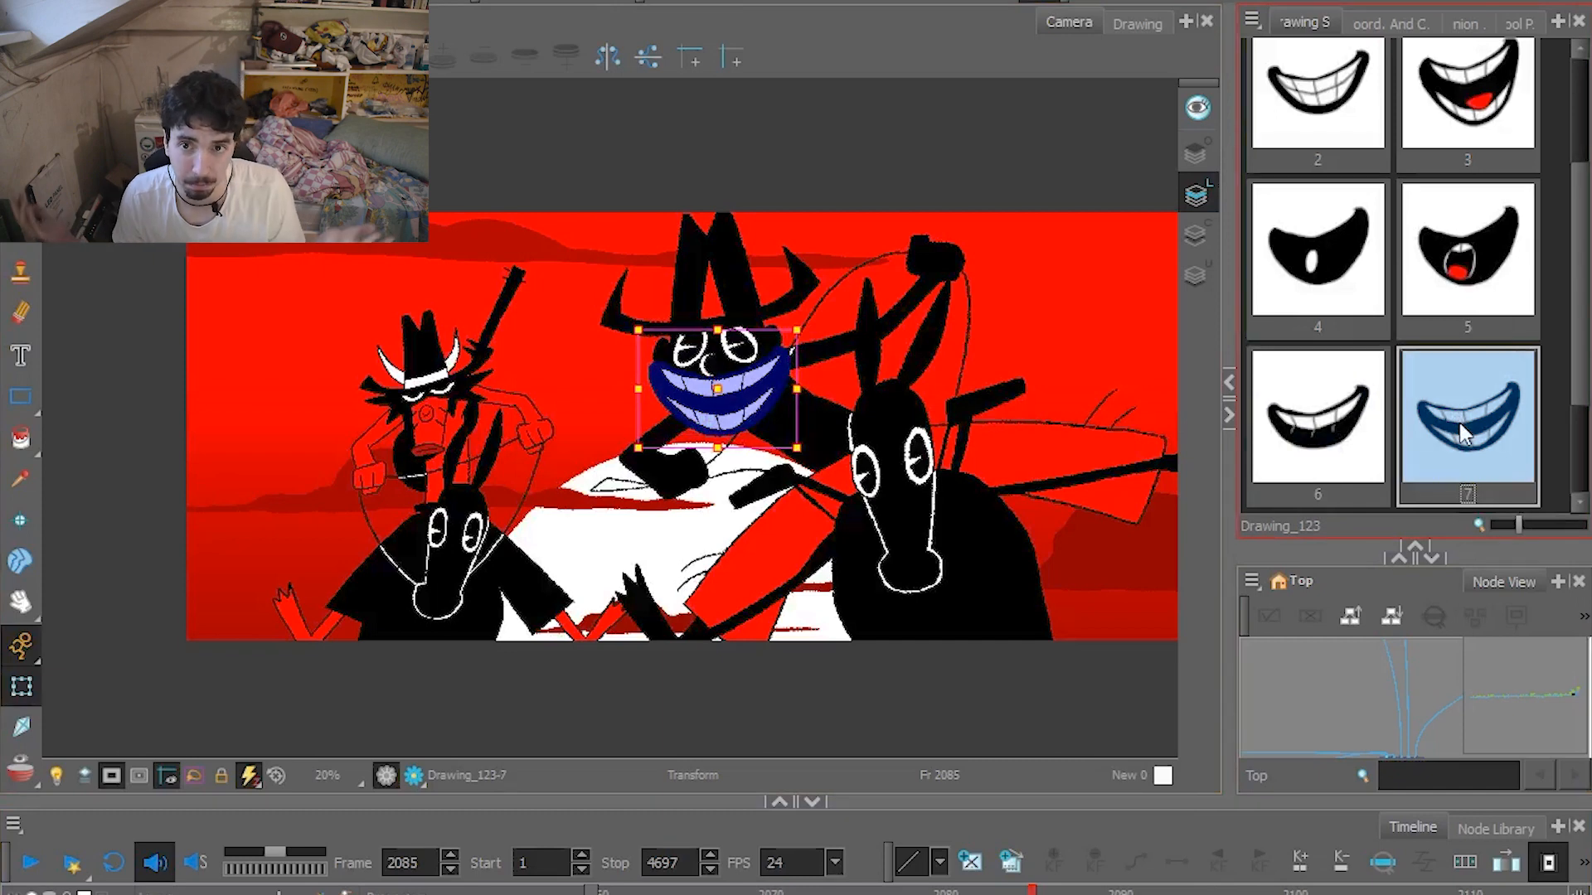
Play the sequence, stop at frame 2155 in the mushroom riders' shot, and disable the finished artwork's node to show the rough sketch.
left_click(30, 863)
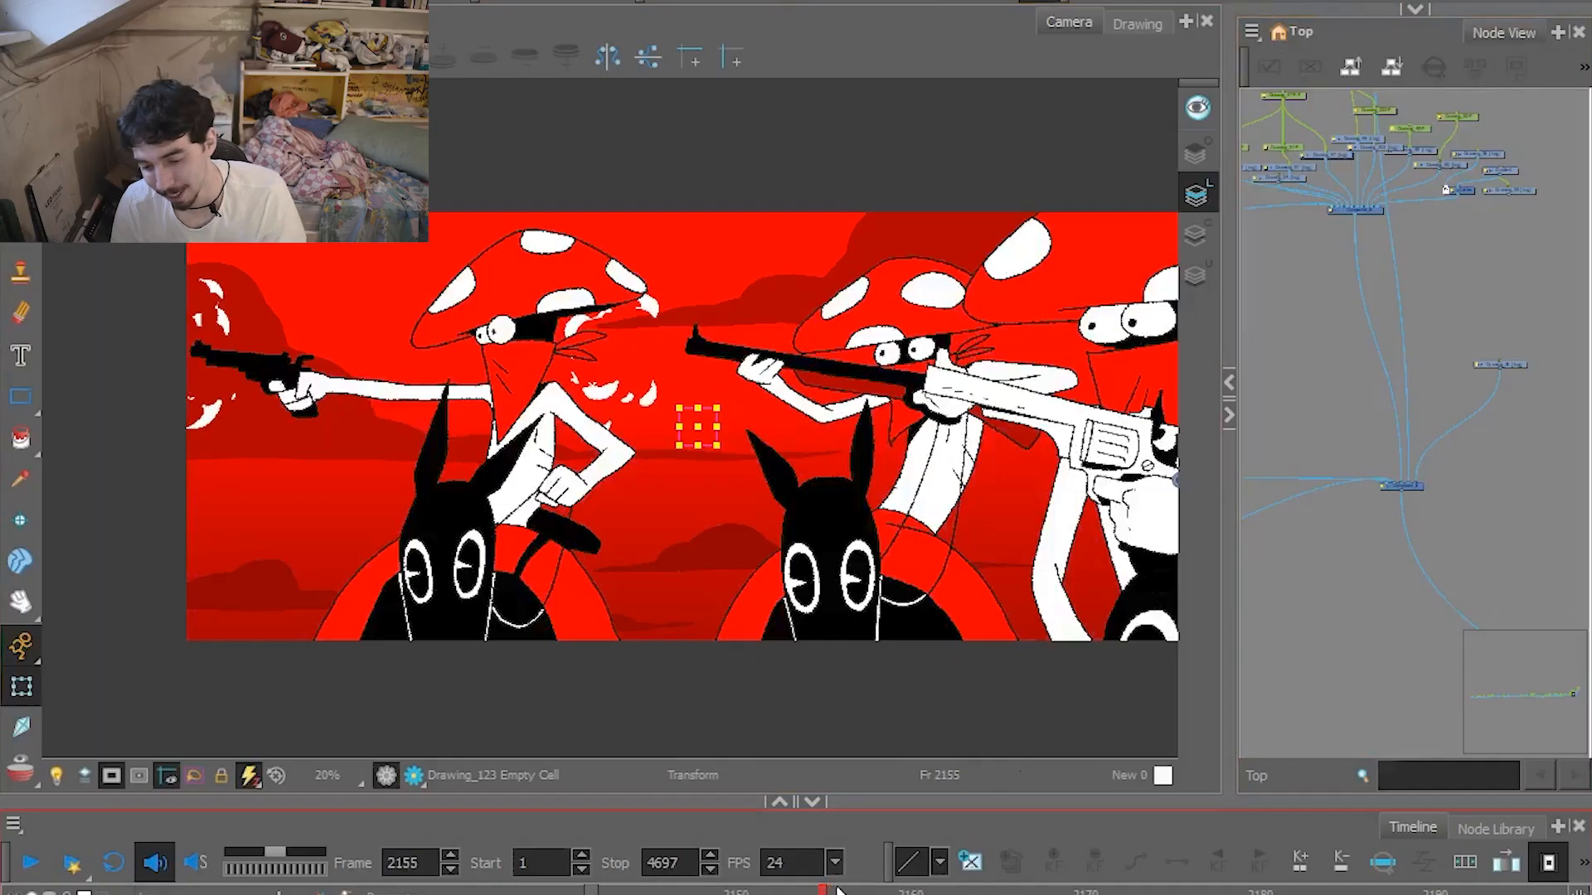
left_click(1411, 486)
key("d")
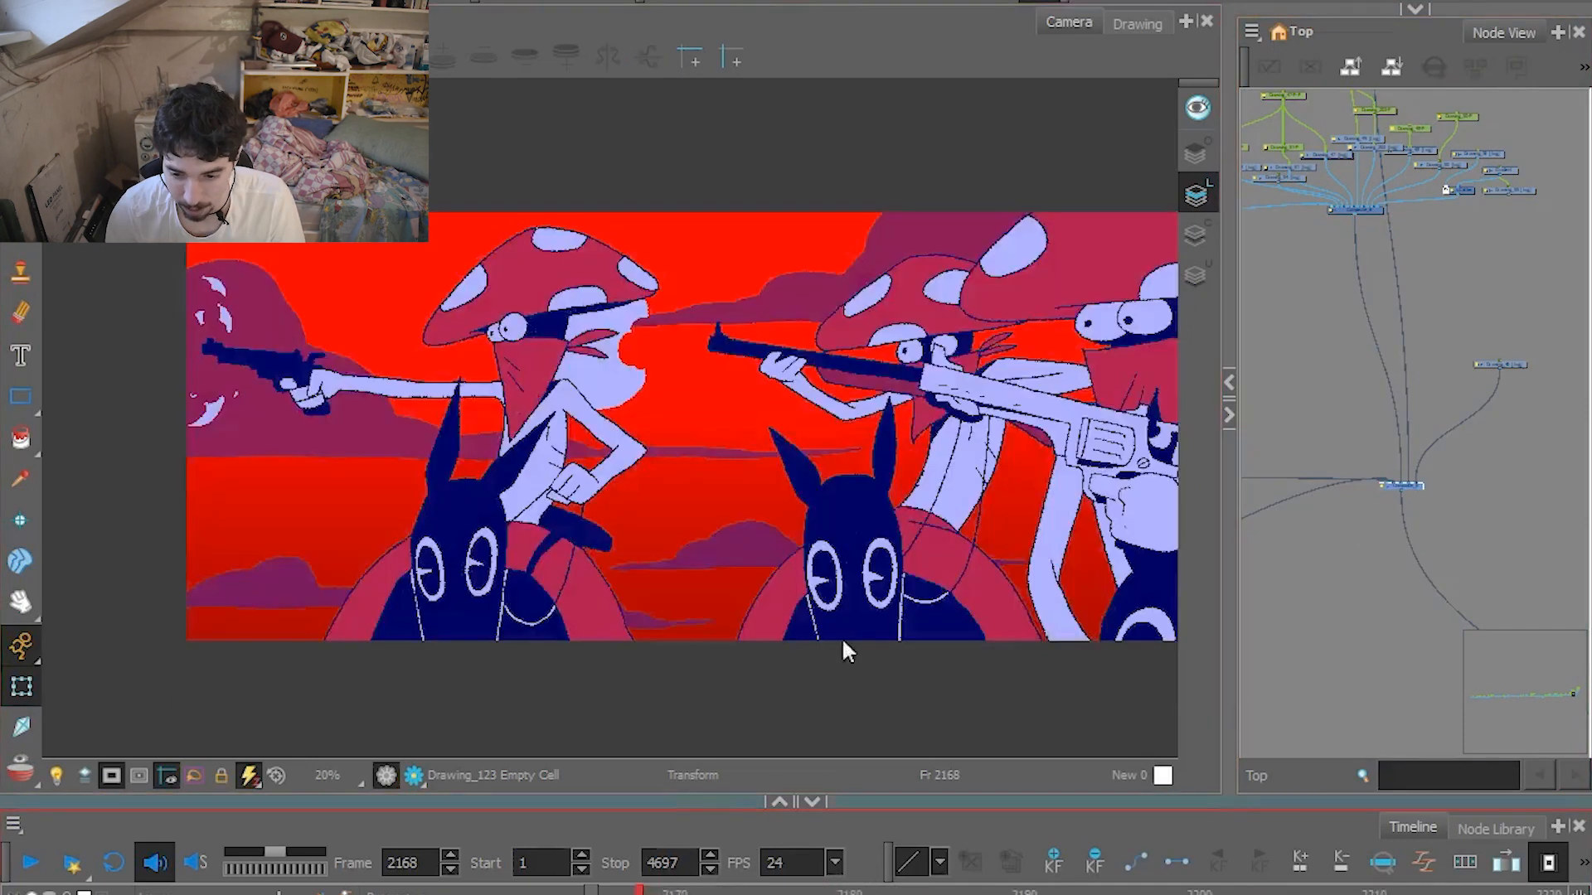
Return to the finished artwork and check the shot's layers at frame 2168, including the foreground revolver Drawing_129 and the rifle rider Drawing_127.
left_click(846, 651)
left_click(960, 486)
left_click(1140, 481)
left_click(499, 490)
left_click(1008, 393)
left_click_drag(1069, 412, 941, 406)
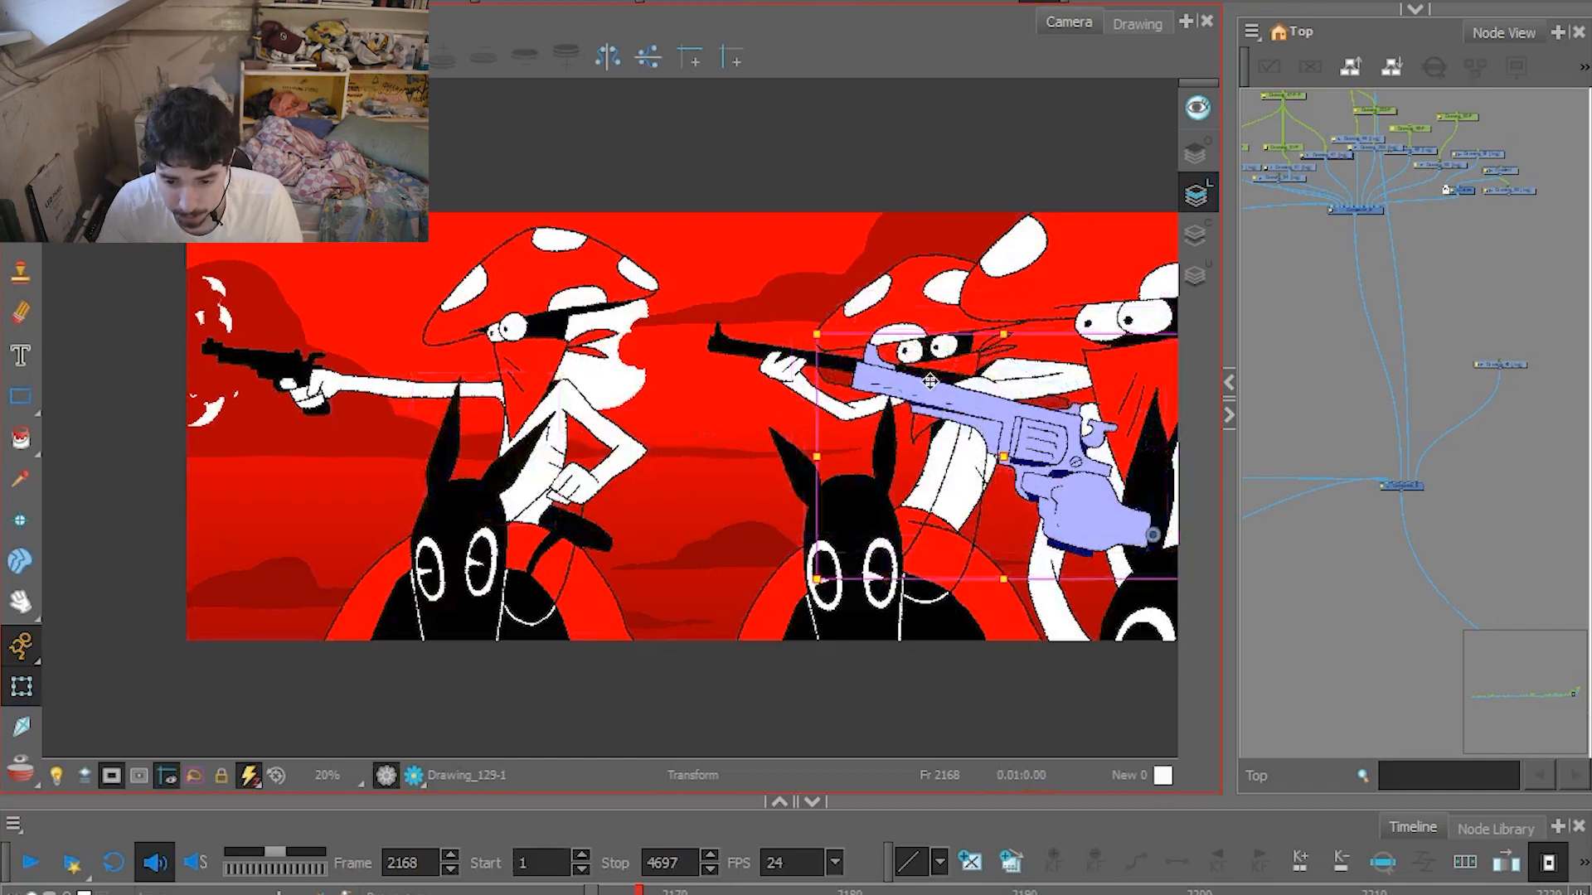
left_click(788, 364)
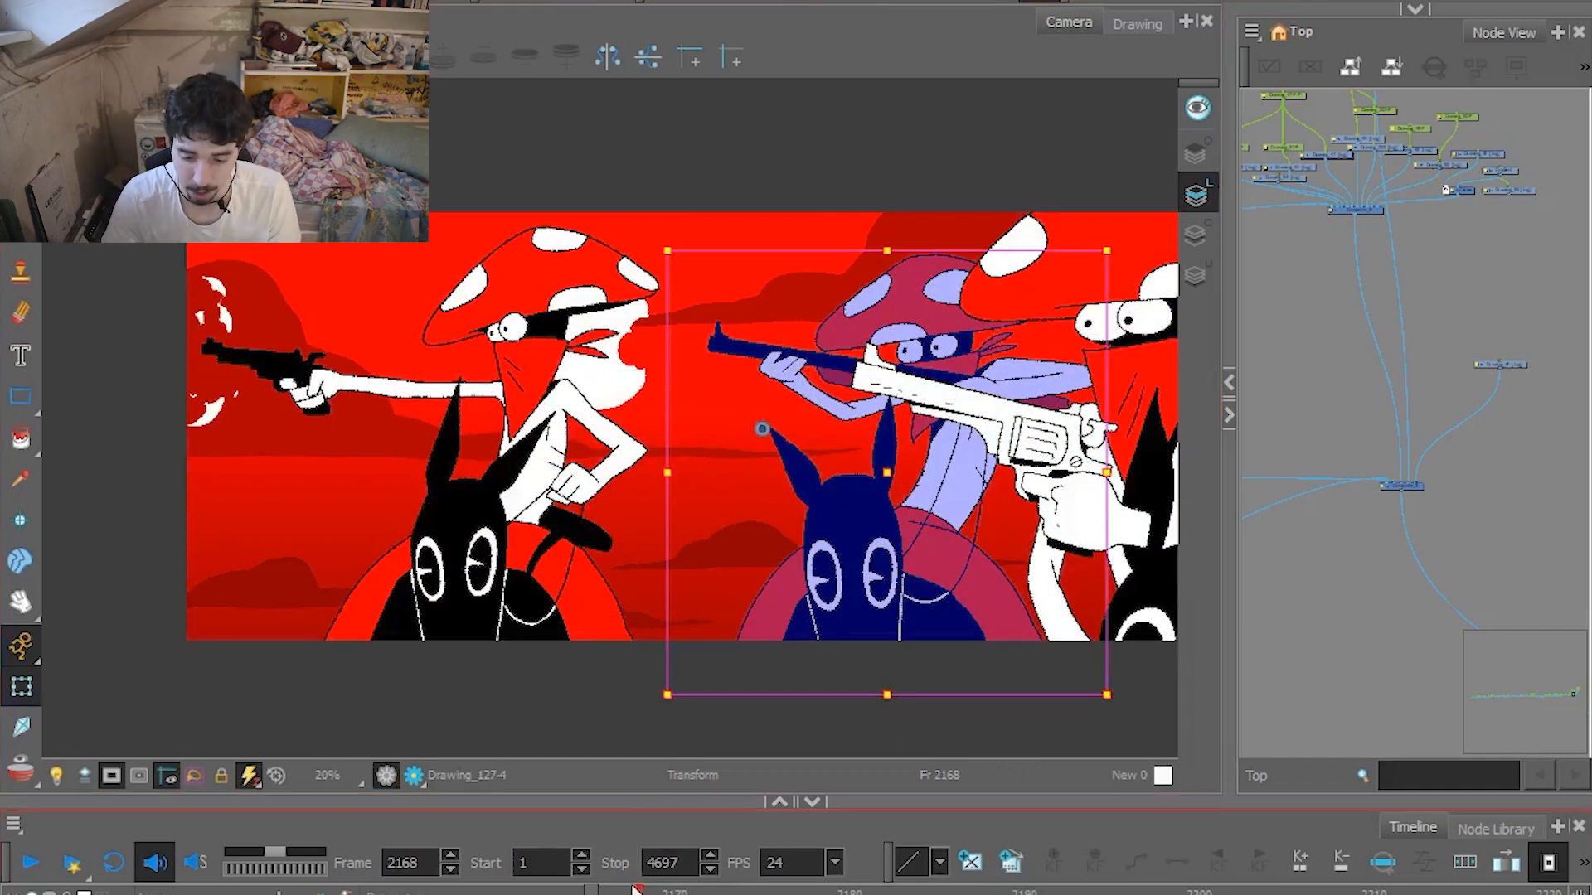
View the rifle rider's layer Drawing_127 in isolation and step through its drawings from frame 2168 to 2173.
key(".")
left_click(1158, 32)
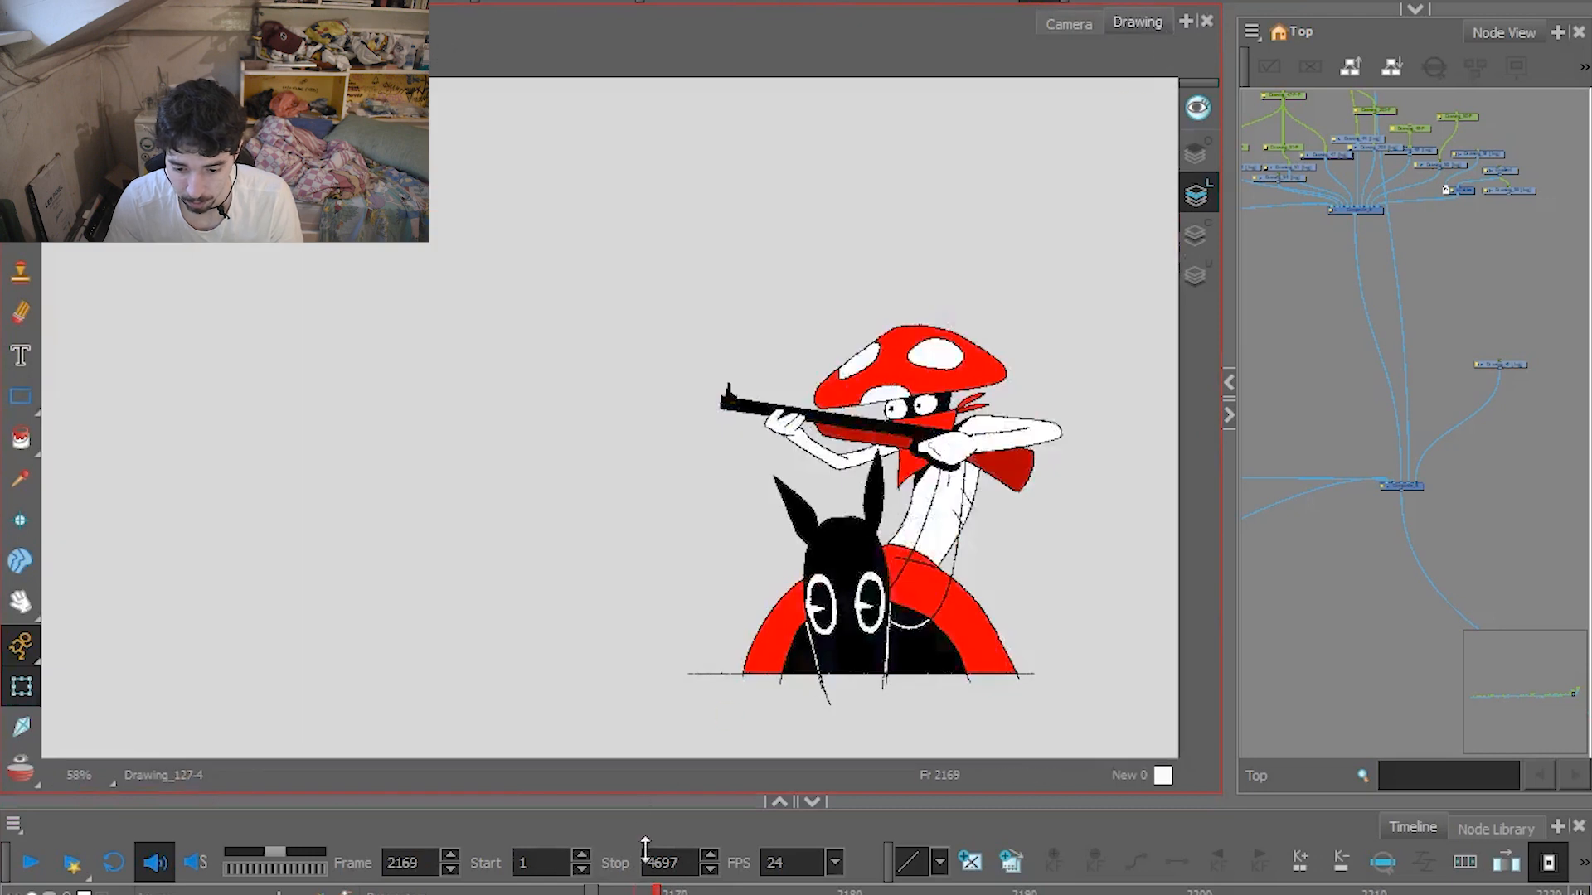
key(".")
key(".")
key(".")
key(".")
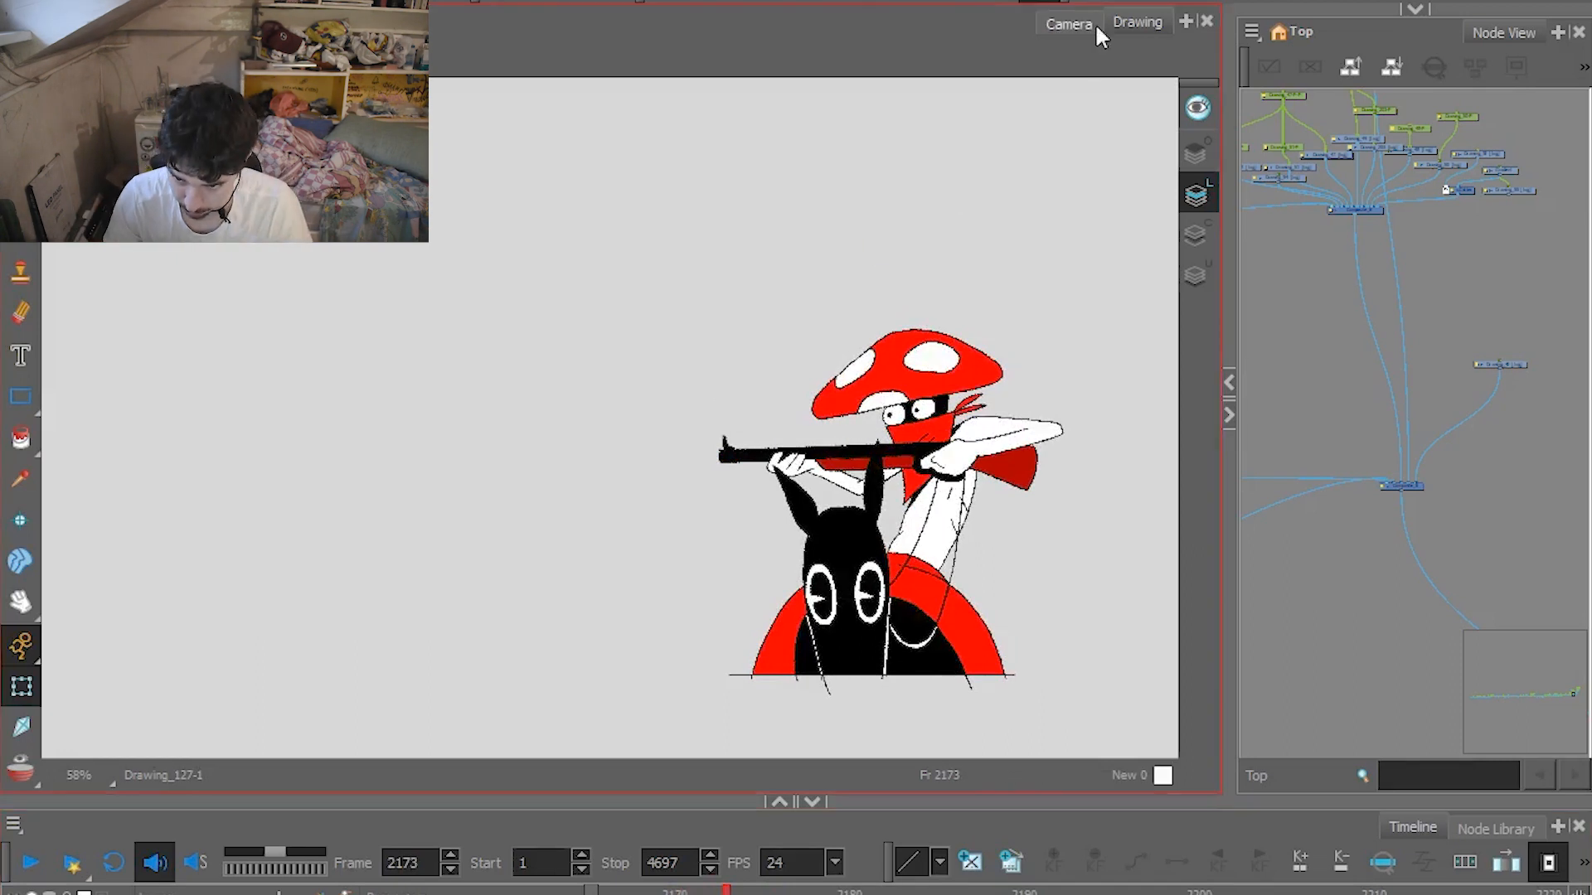
Return to the camera view and advance from frame 2173 to the gun and knife shot at frame 2182.
left_click(1074, 23)
key(".")
key(".")
key(".")
key(".")
key(".")
key(".")
key(".")
key(".")
key(".")
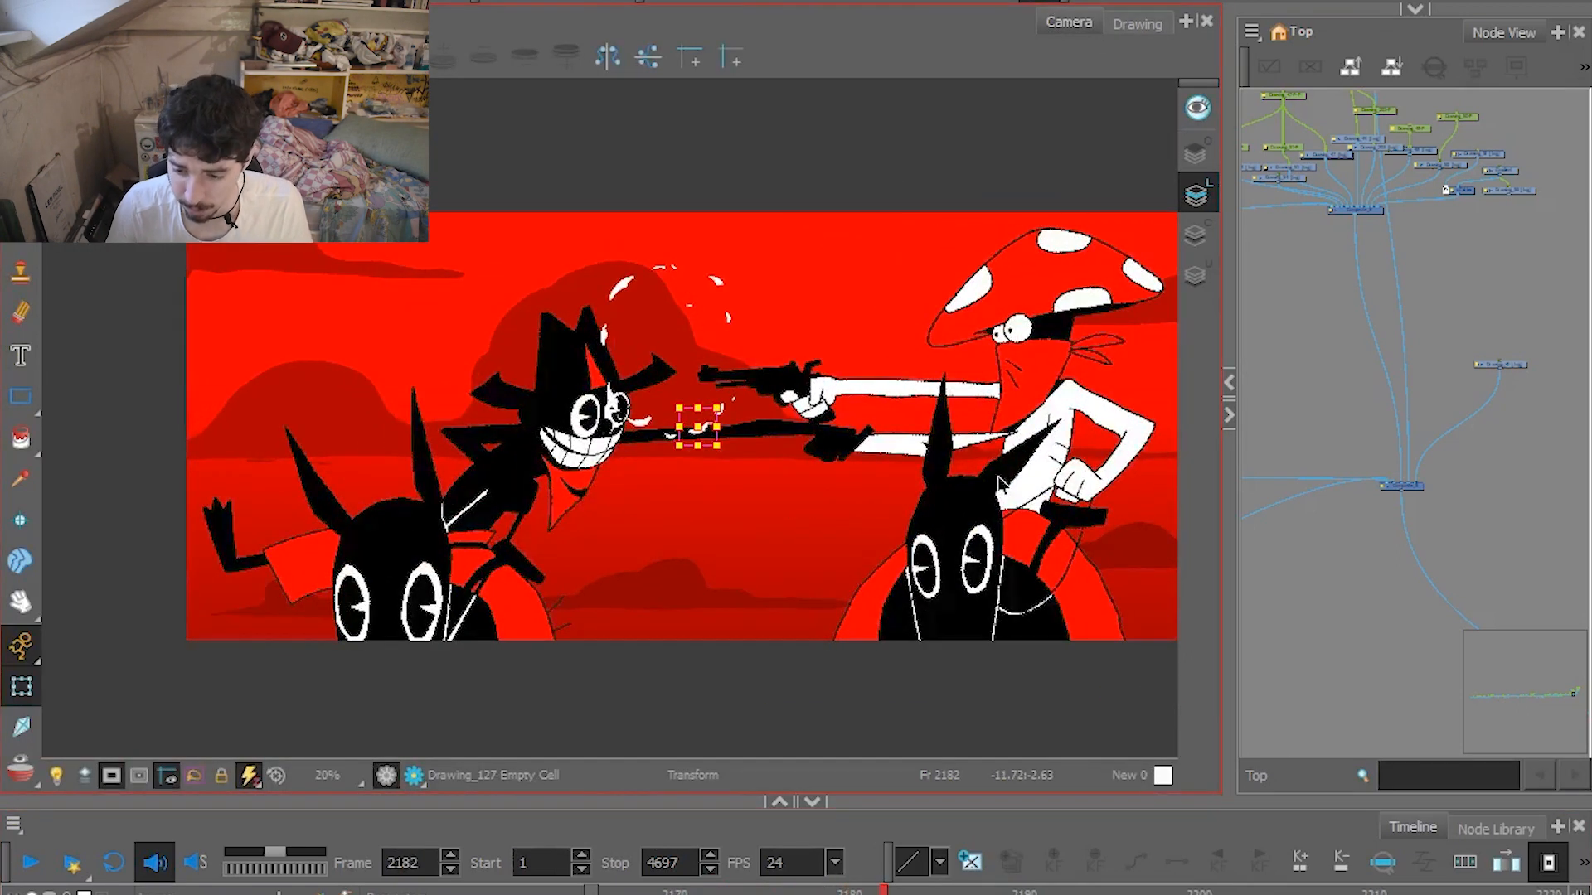
Go back to frame 2173, reveal the artwork beyond the camera frame, and restore the camera mask.
left_click_drag(882, 890, 728, 886)
left_click(113, 769)
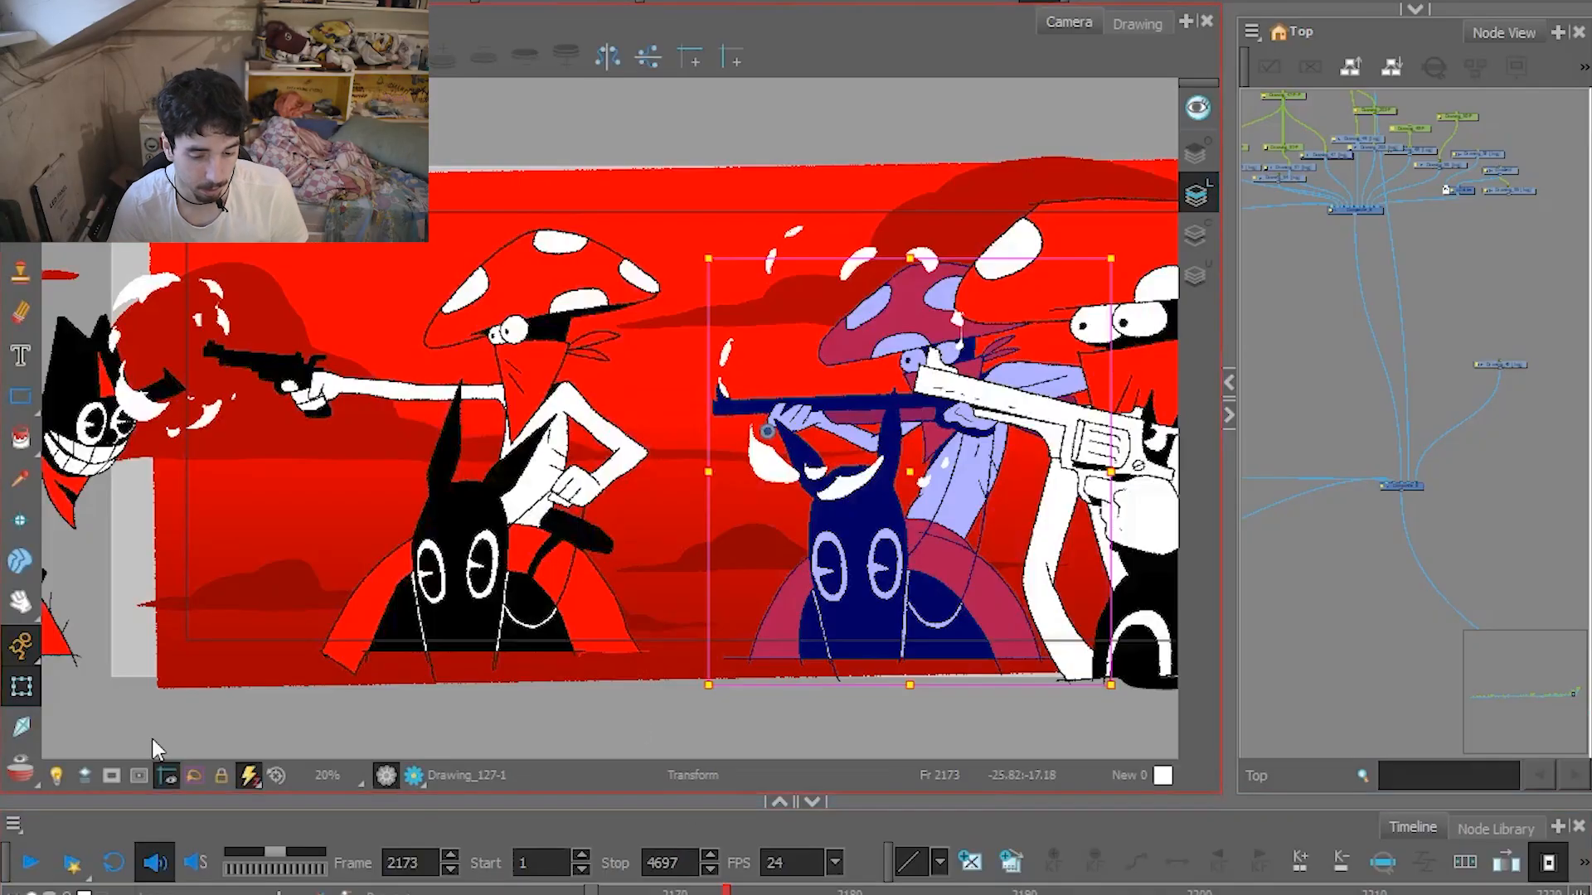
left_click(113, 774)
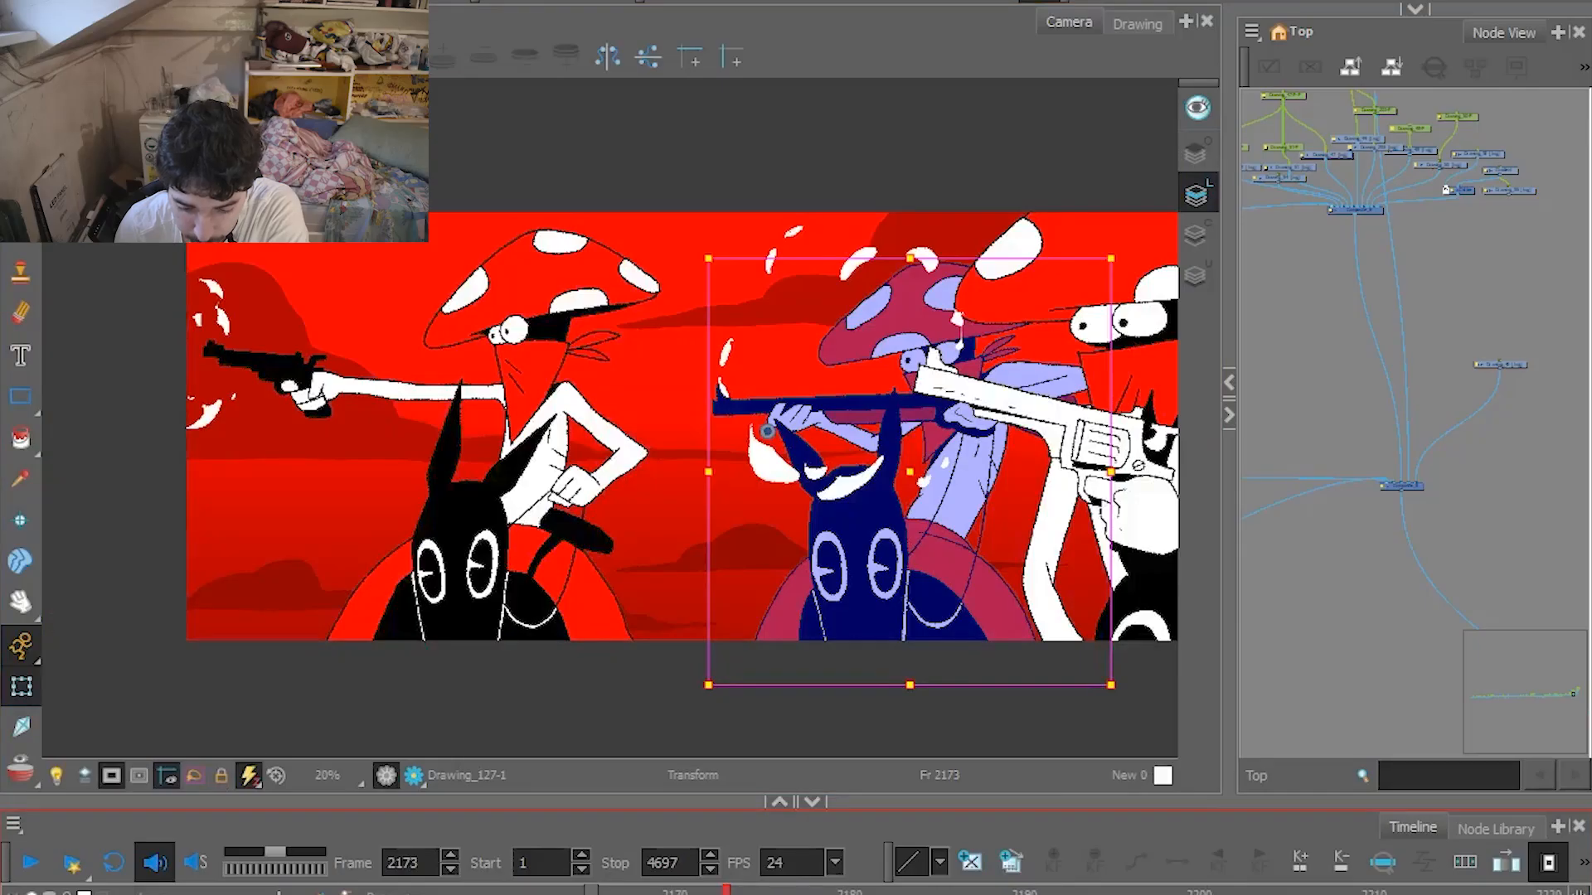
At frame 2184, inspect the layers of the gun arm Drawing_131, the mushroom rider Drawing_130 and the black rider Drawing_132.
left_click_drag(727, 892, 919, 892)
left_click(821, 360)
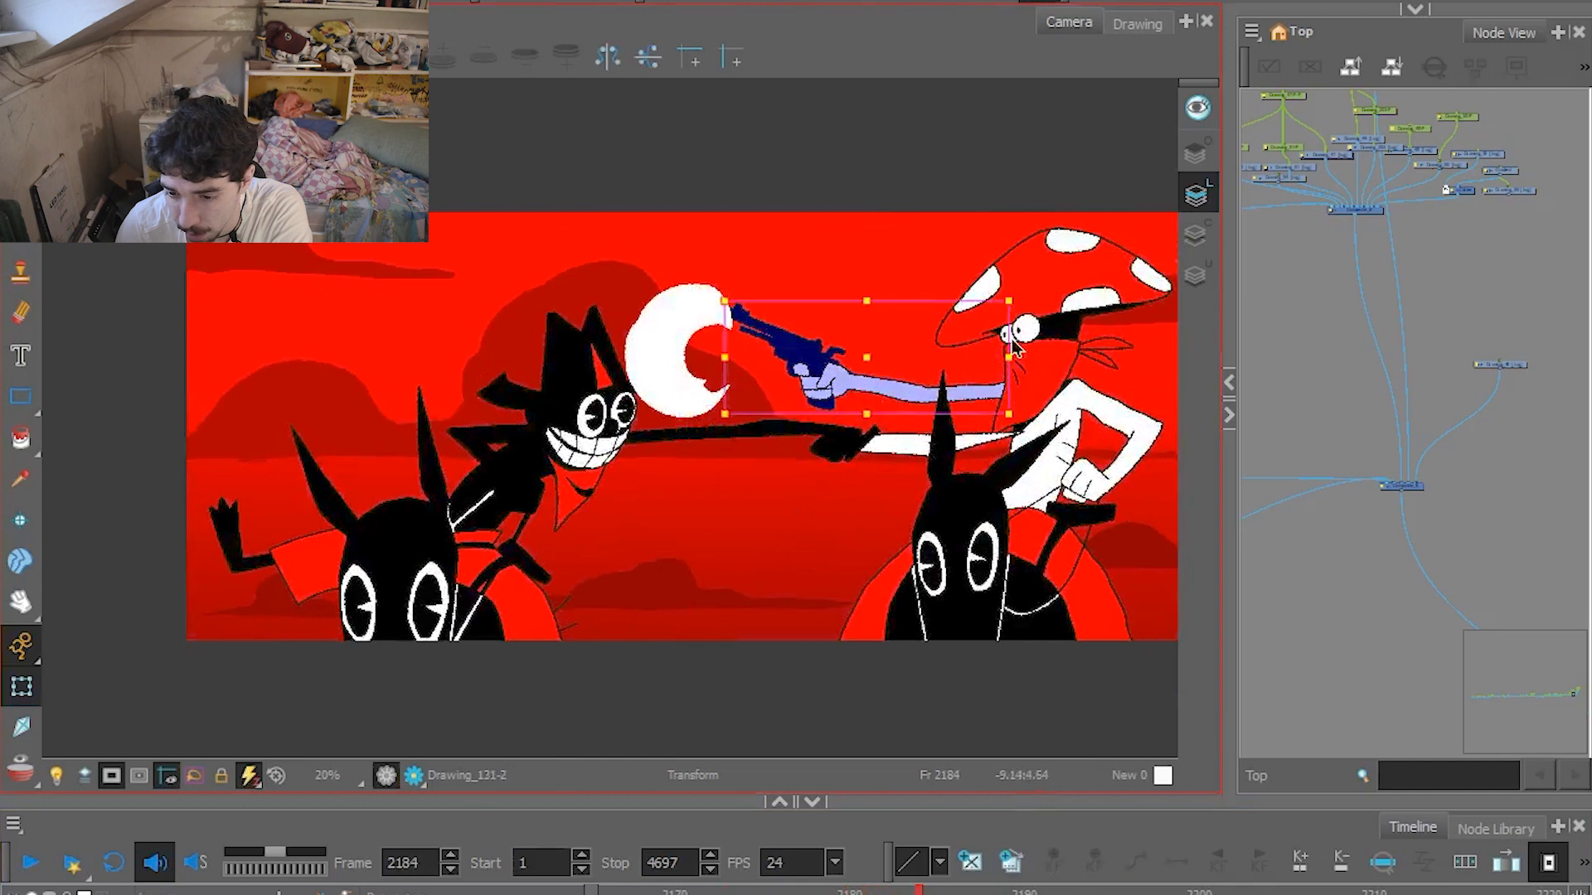
left_click(1067, 329)
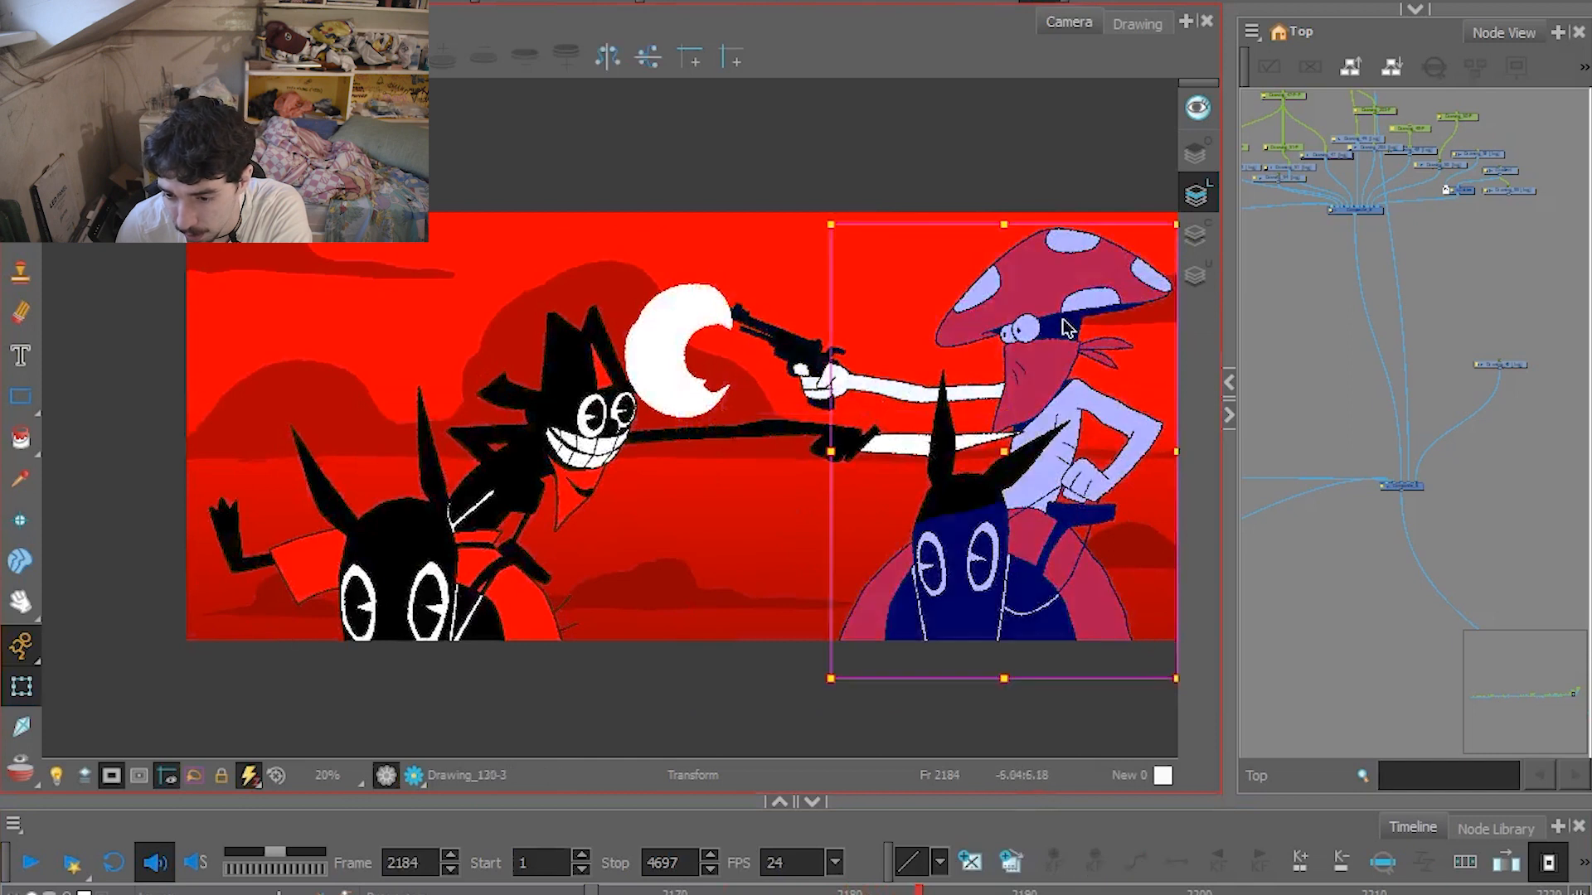
left_click(483, 452)
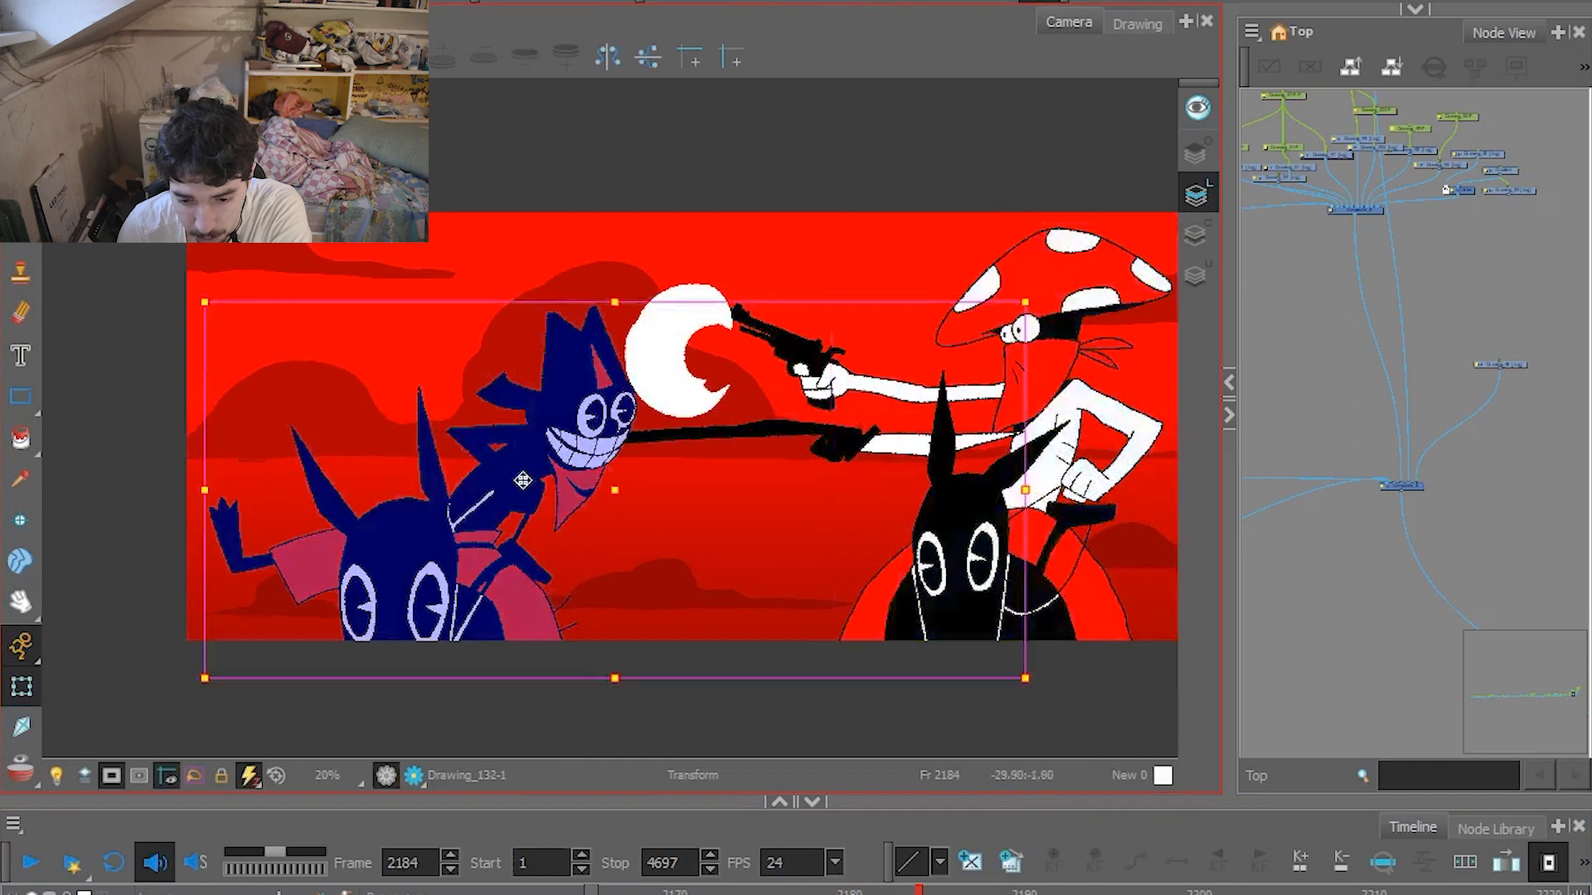
left_click(757, 433)
left_click(818, 382)
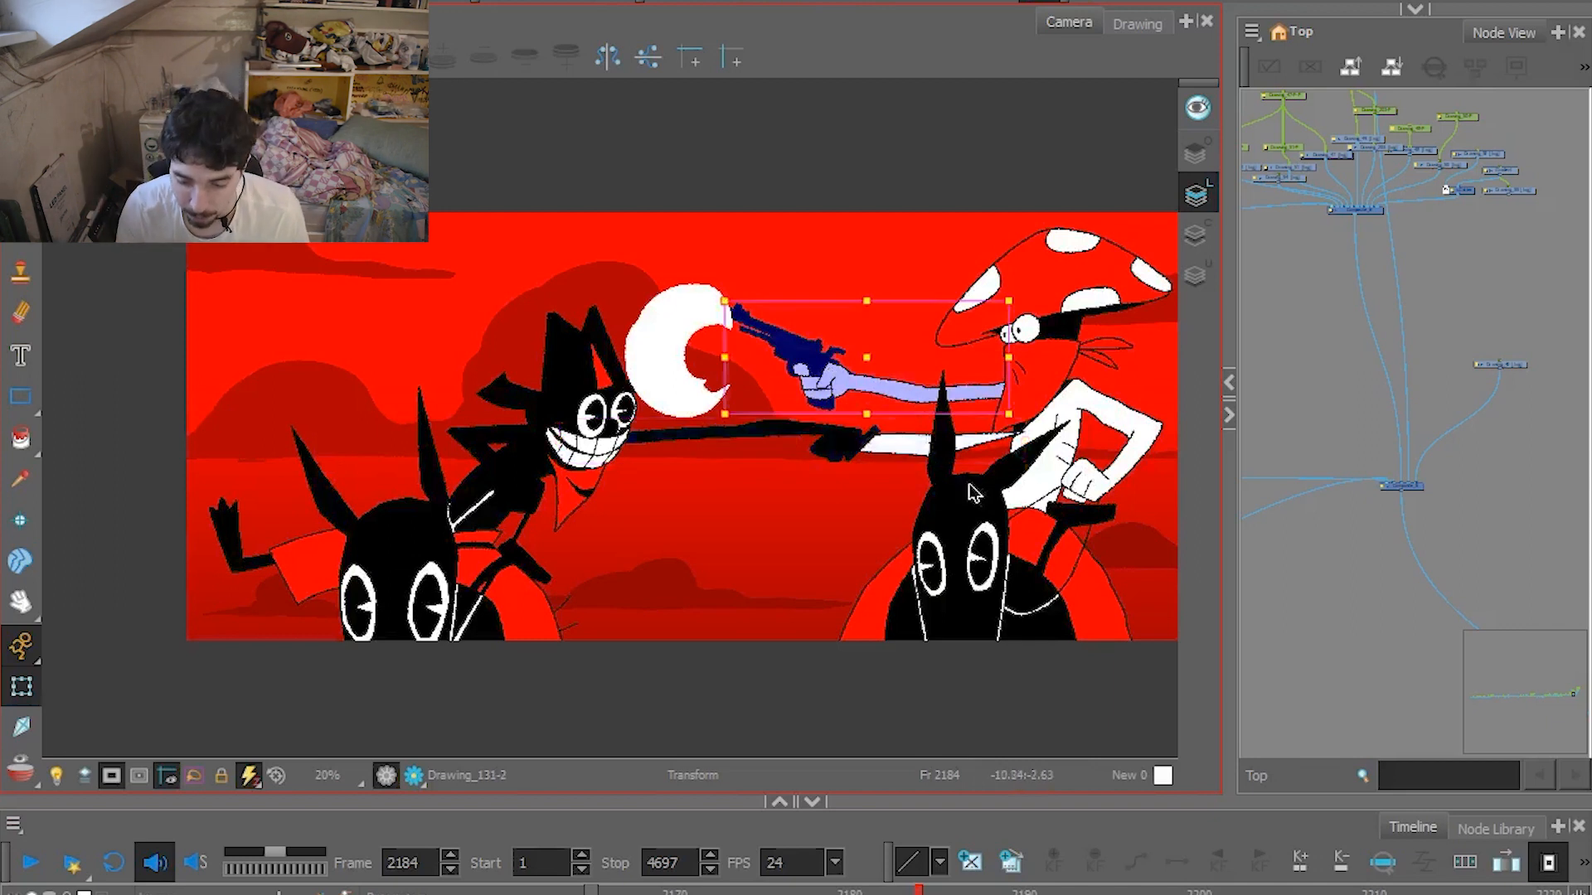
mouse_move(920, 892)
left_mouse_down()
mouse_move(970, 892)
mouse_move(920, 892)
left_mouse_up()
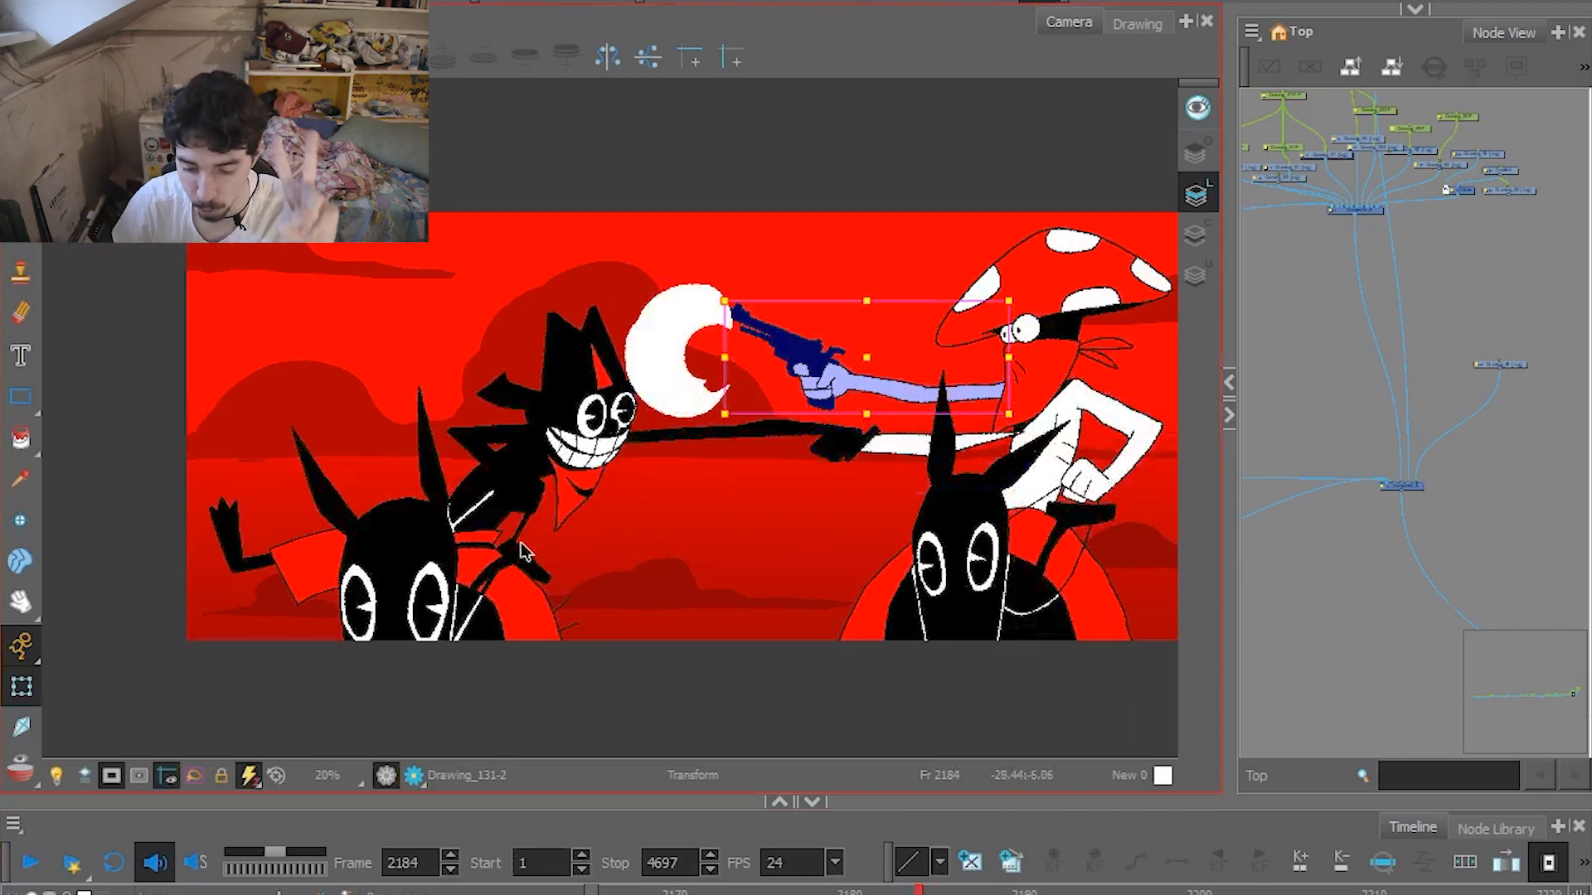
Play the gun and knife shot, and scrub the black rider's layer Drawing_132 in isolation from frame 2174 onward.
left_click(759, 891)
left_click(31, 863)
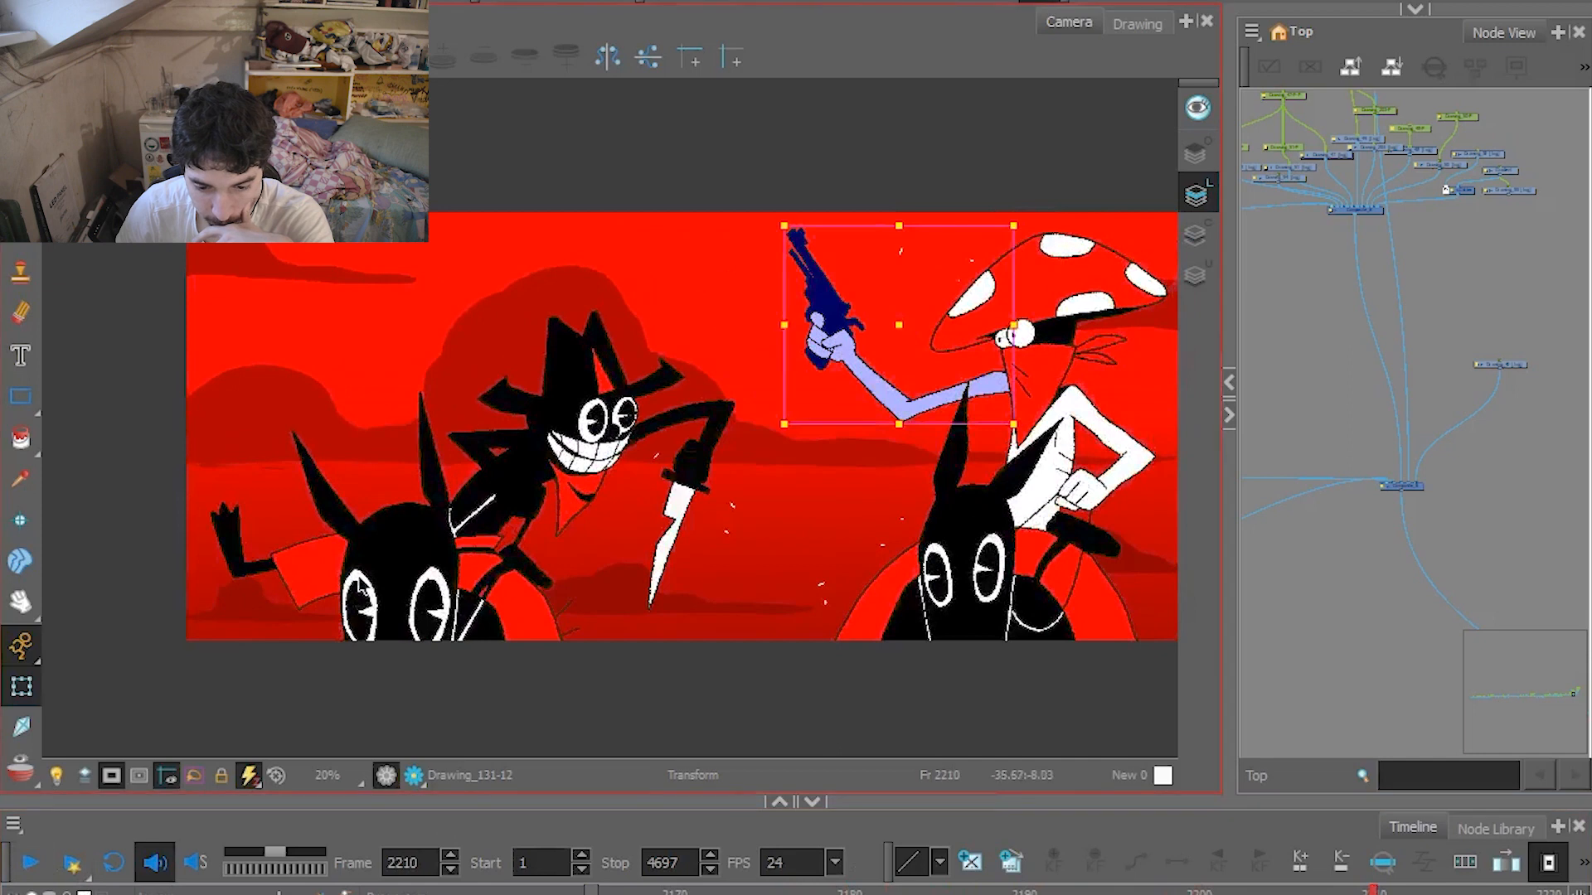
left_click(360, 581)
left_click(1137, 23)
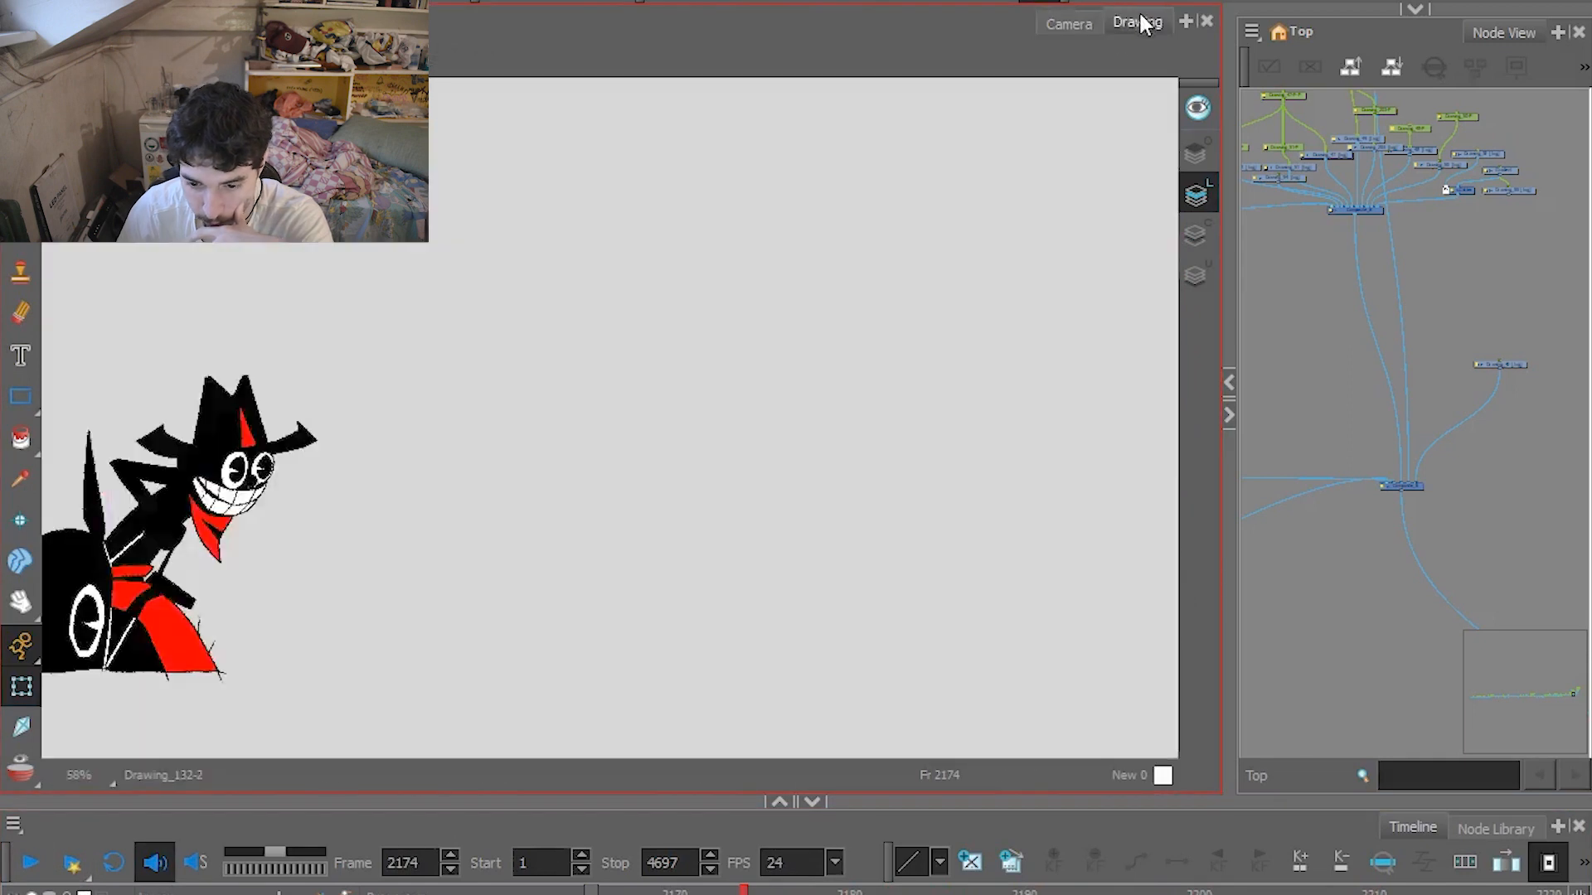
left_click_drag(771, 891, 918, 891)
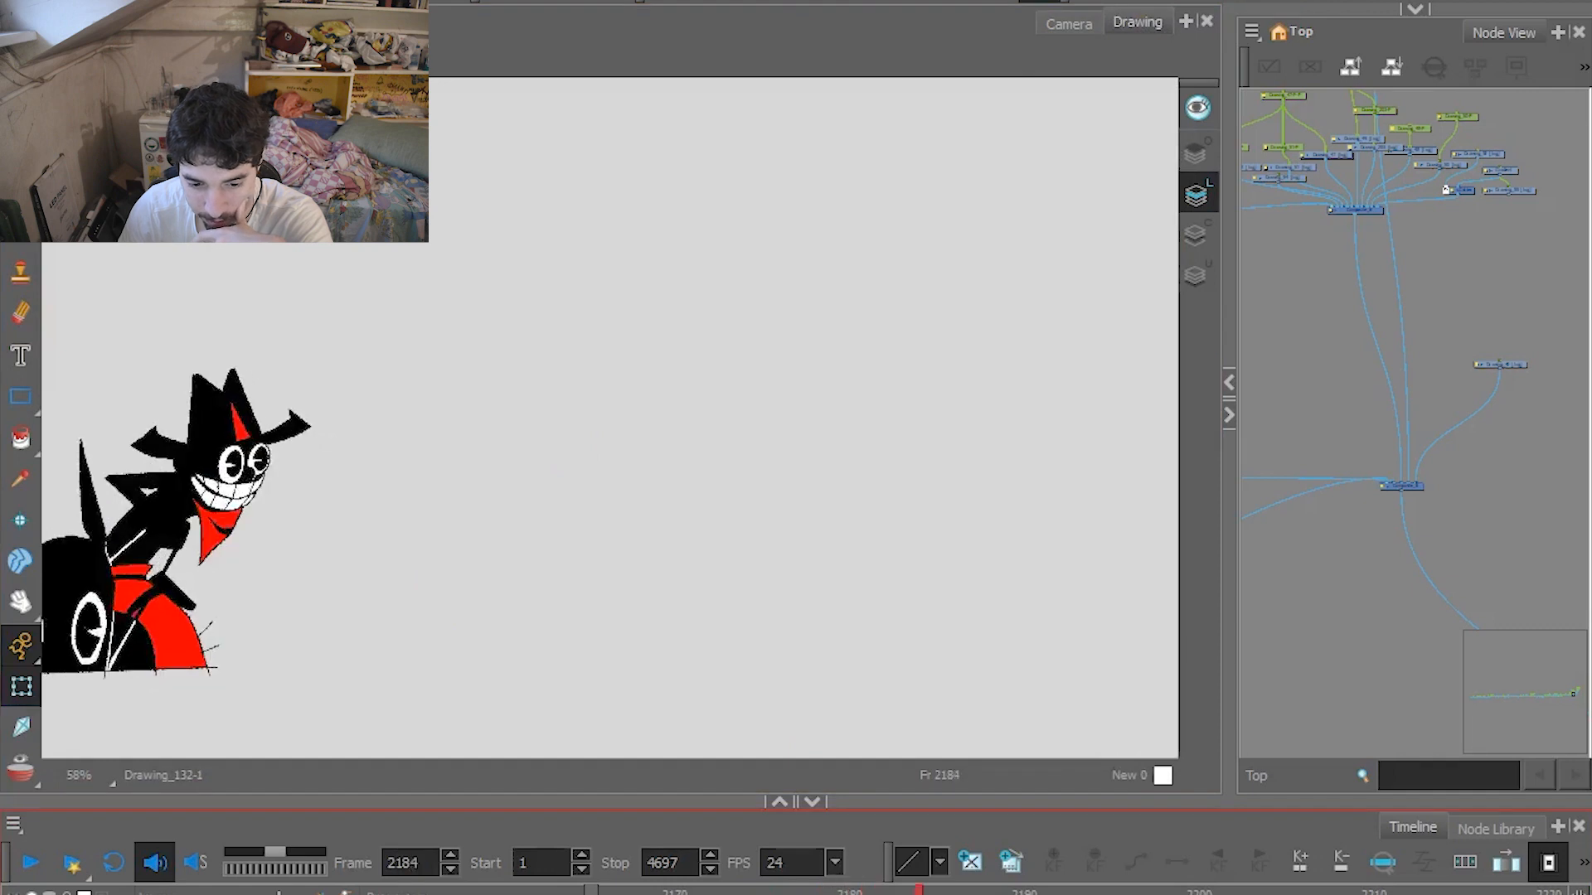
left_click_drag(1076, 892, 1323, 891)
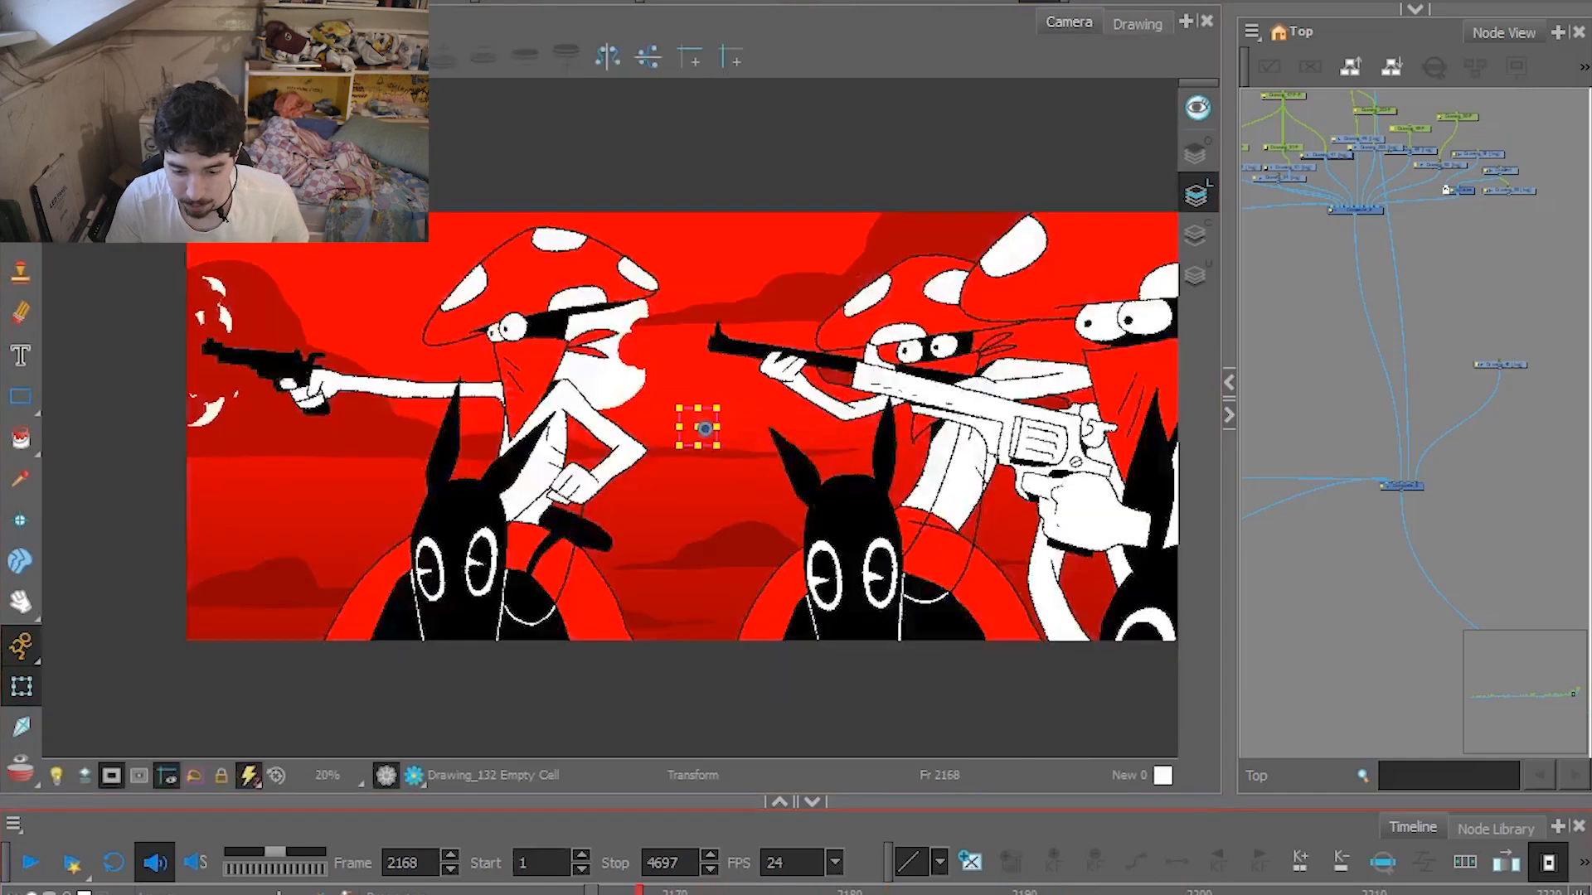
Scrub the full camera view forward from frame 2168 through the black rider's attack past frame 2206.
left_click_drag(755, 892, 1308, 883)
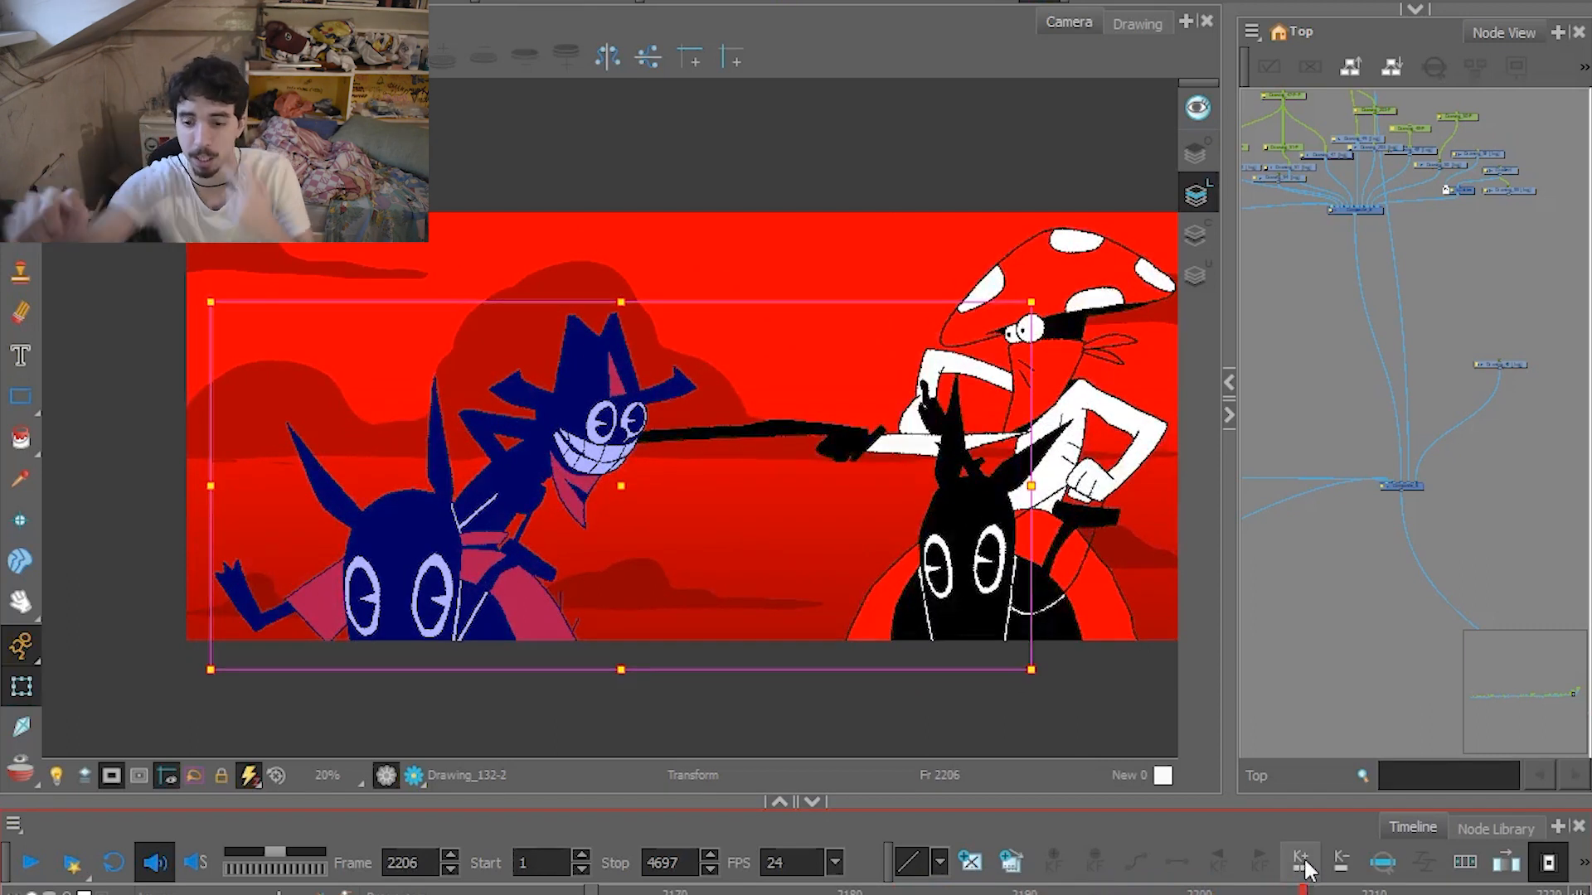
left_click(1254, 889)
left_click_drag(1254, 889, 1459, 892)
Play the close-up knife attack from frame 2250 and the following shots from frame 2308.
left_click(841, 363)
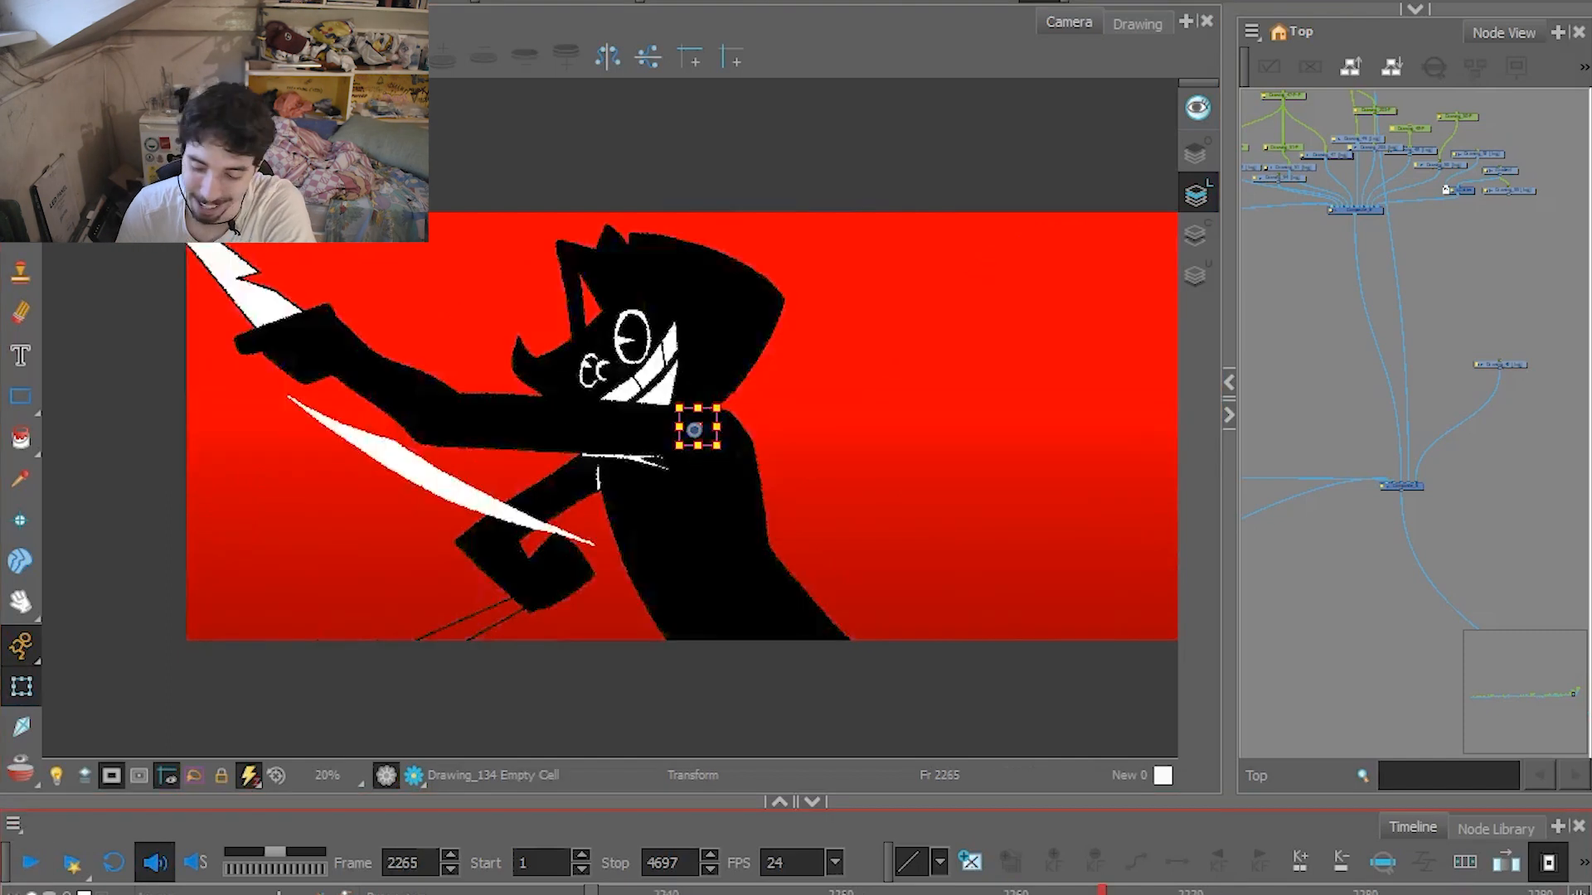
left_click(28, 864)
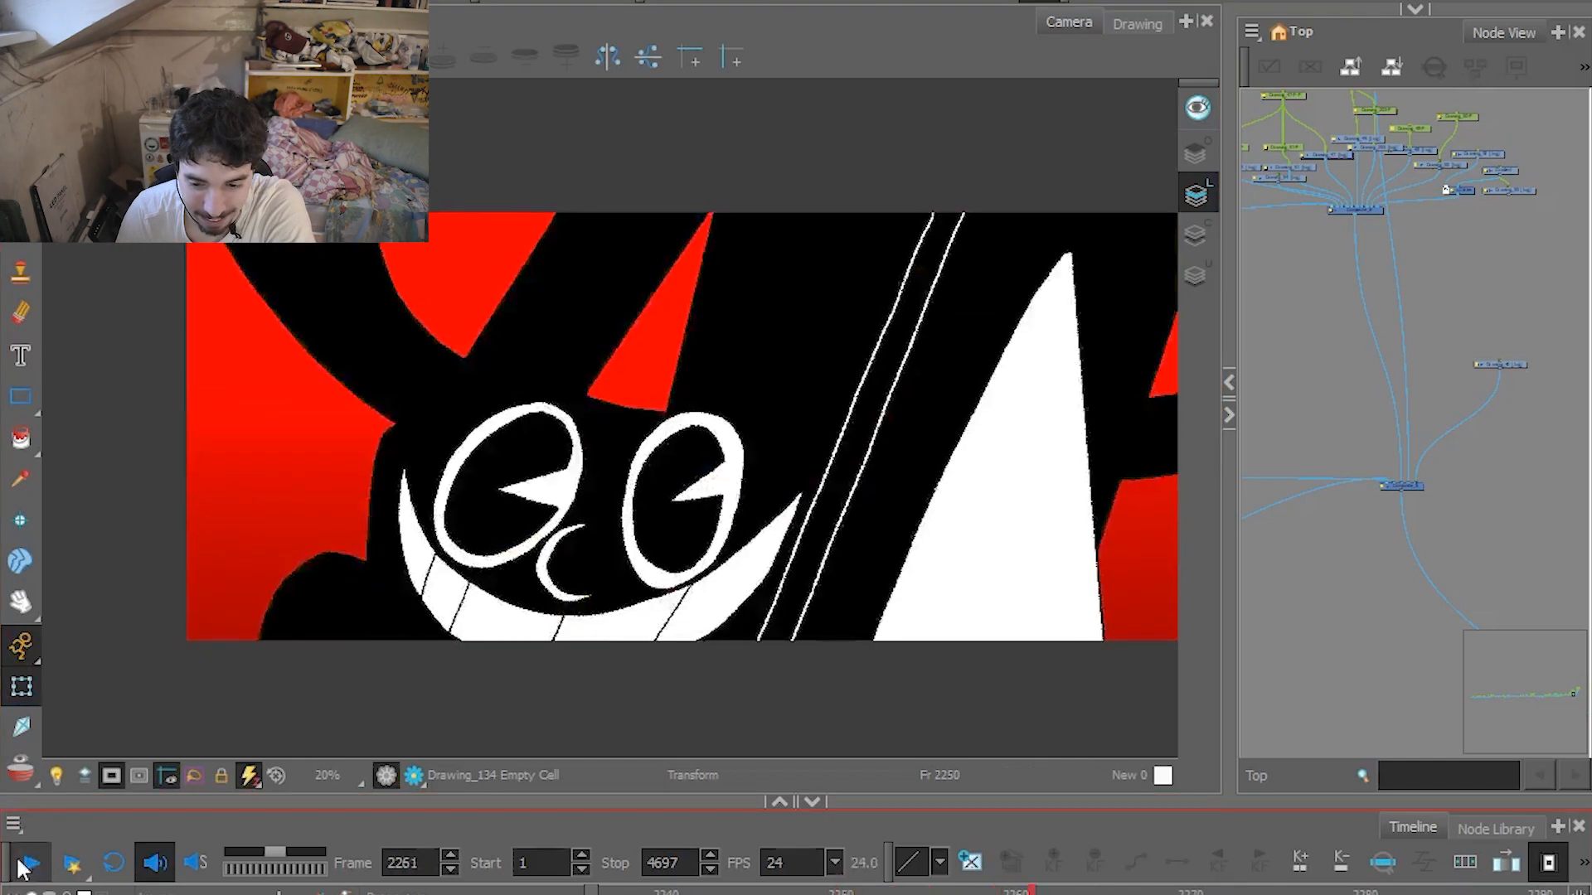
left_click(25, 865)
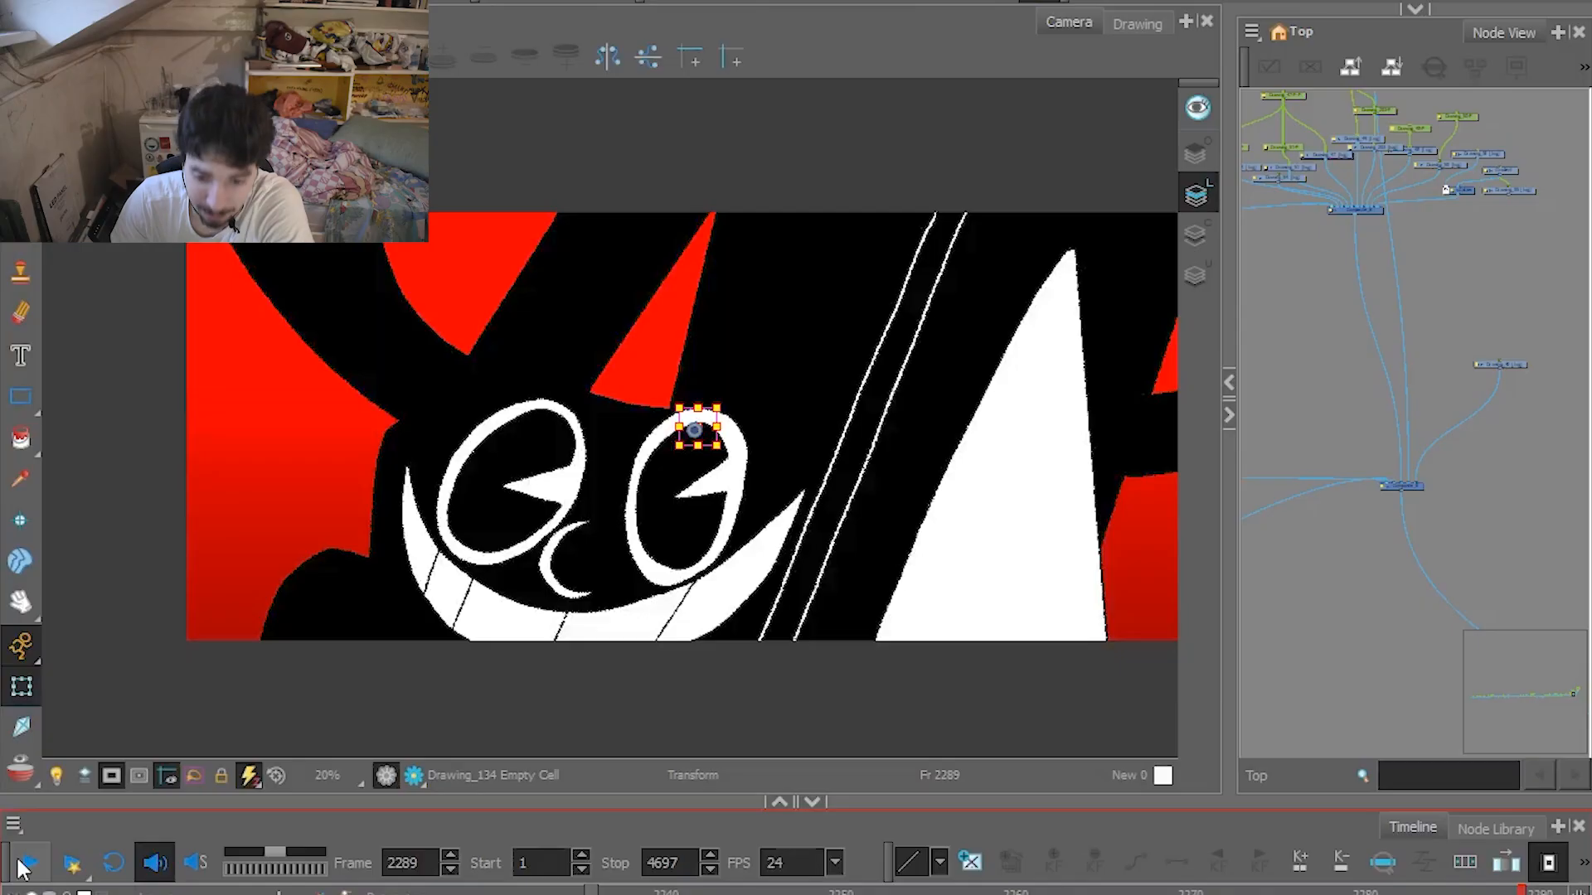
left_click(25, 864)
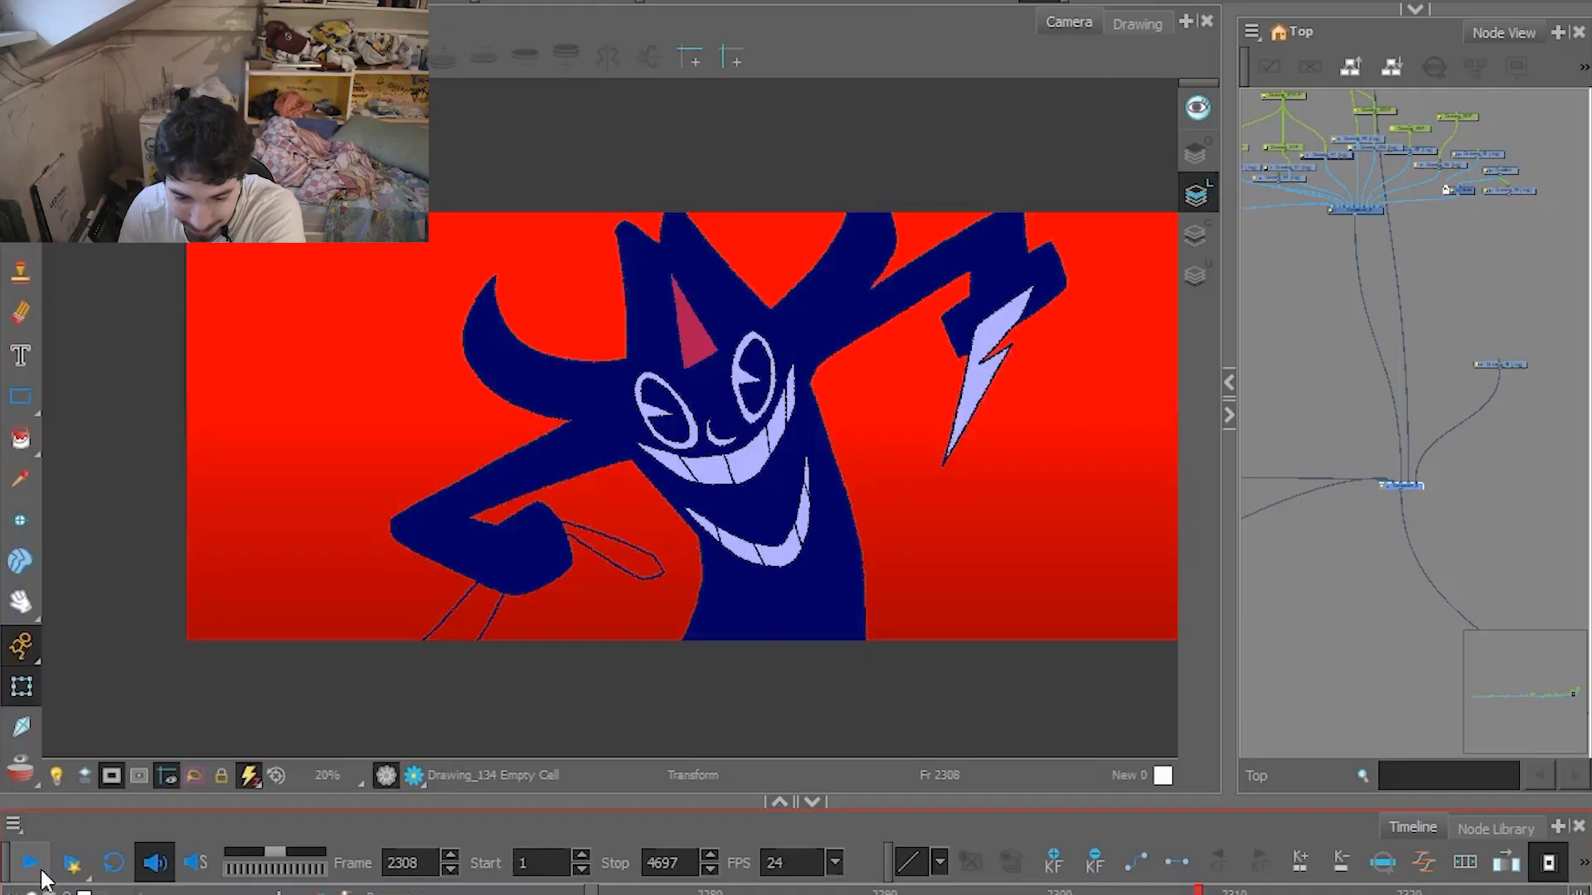
left_click(38, 871)
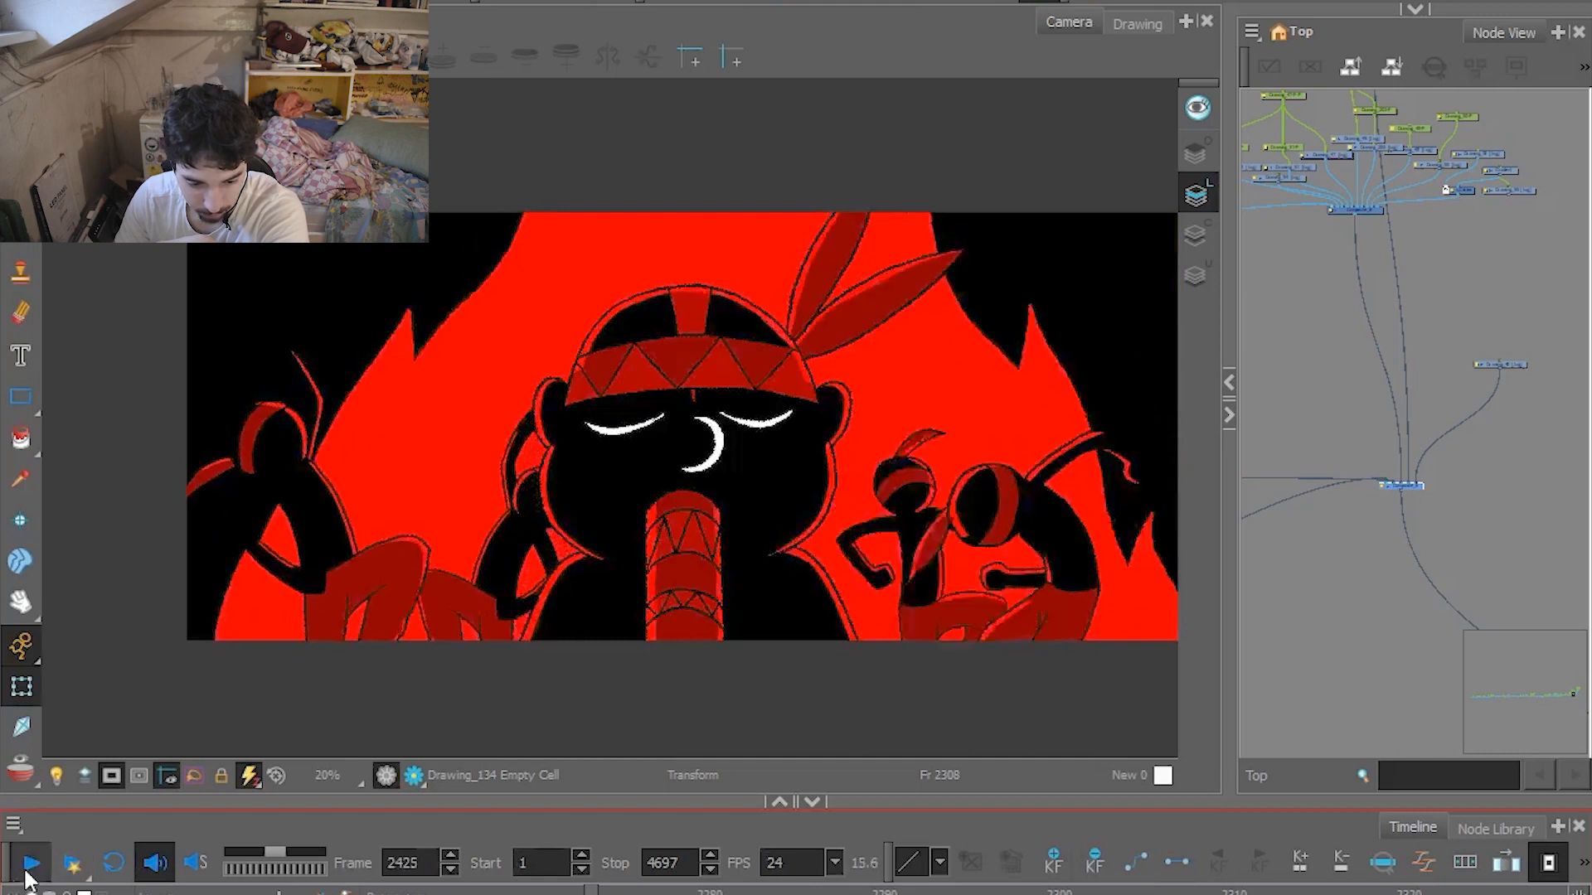
left_click(31, 866)
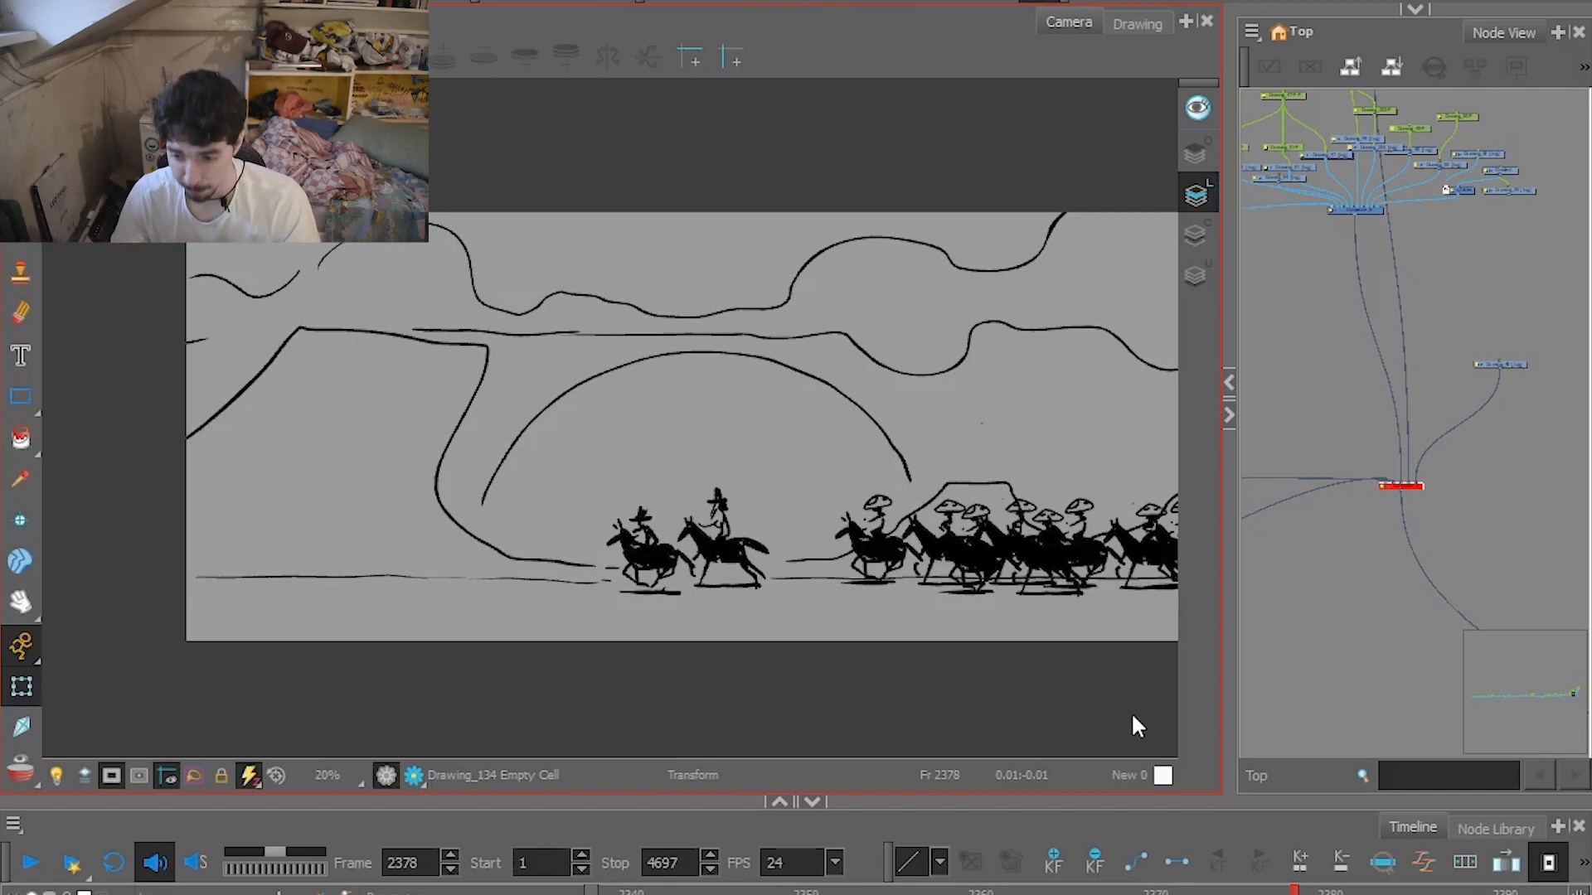
Show the finished desert chase with its artwork beyond the camera frame, and play the moving background from frame 2344.
left_click(1416, 486)
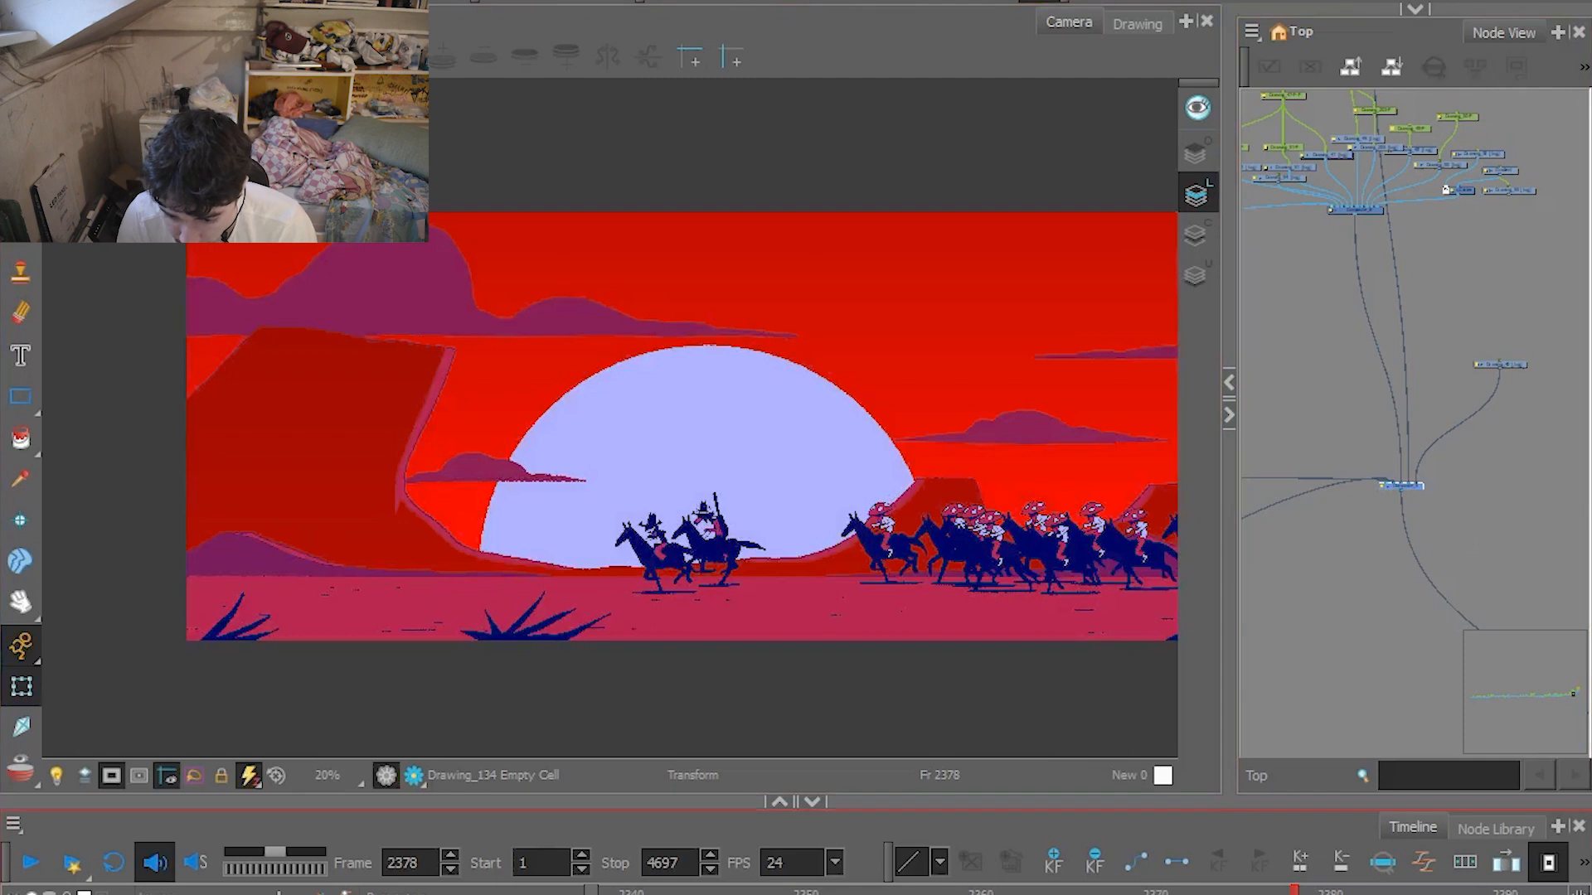
left_click(1172, 893)
left_click(111, 778)
scroll(531, 667, "down", 2)
scroll(531, 673, "down", 2)
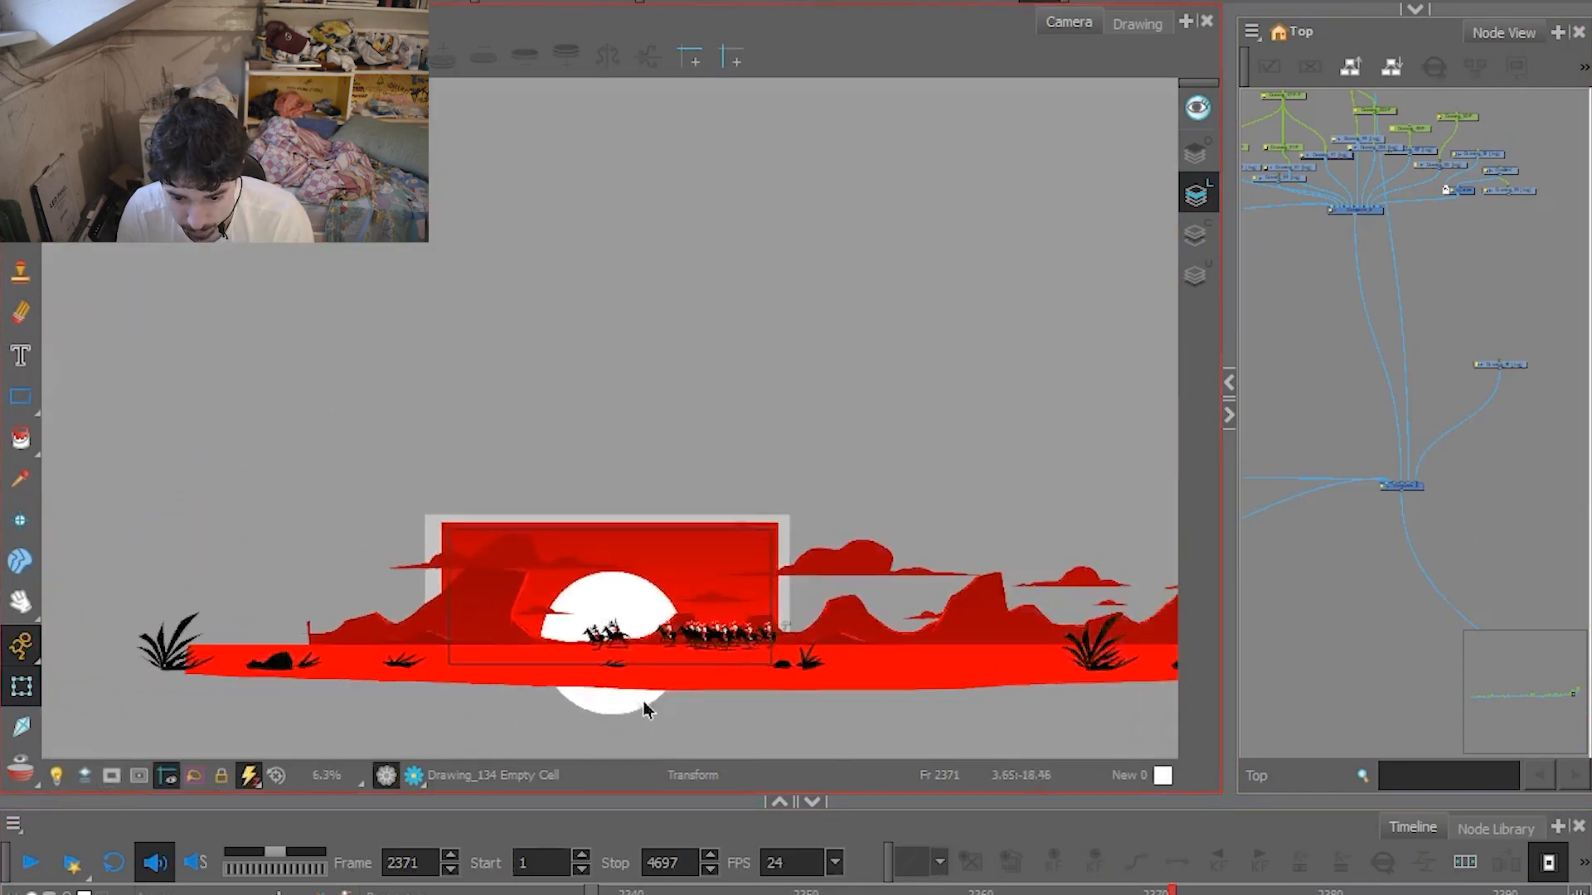
left_click_drag(1100, 892, 699, 878)
left_click(31, 863)
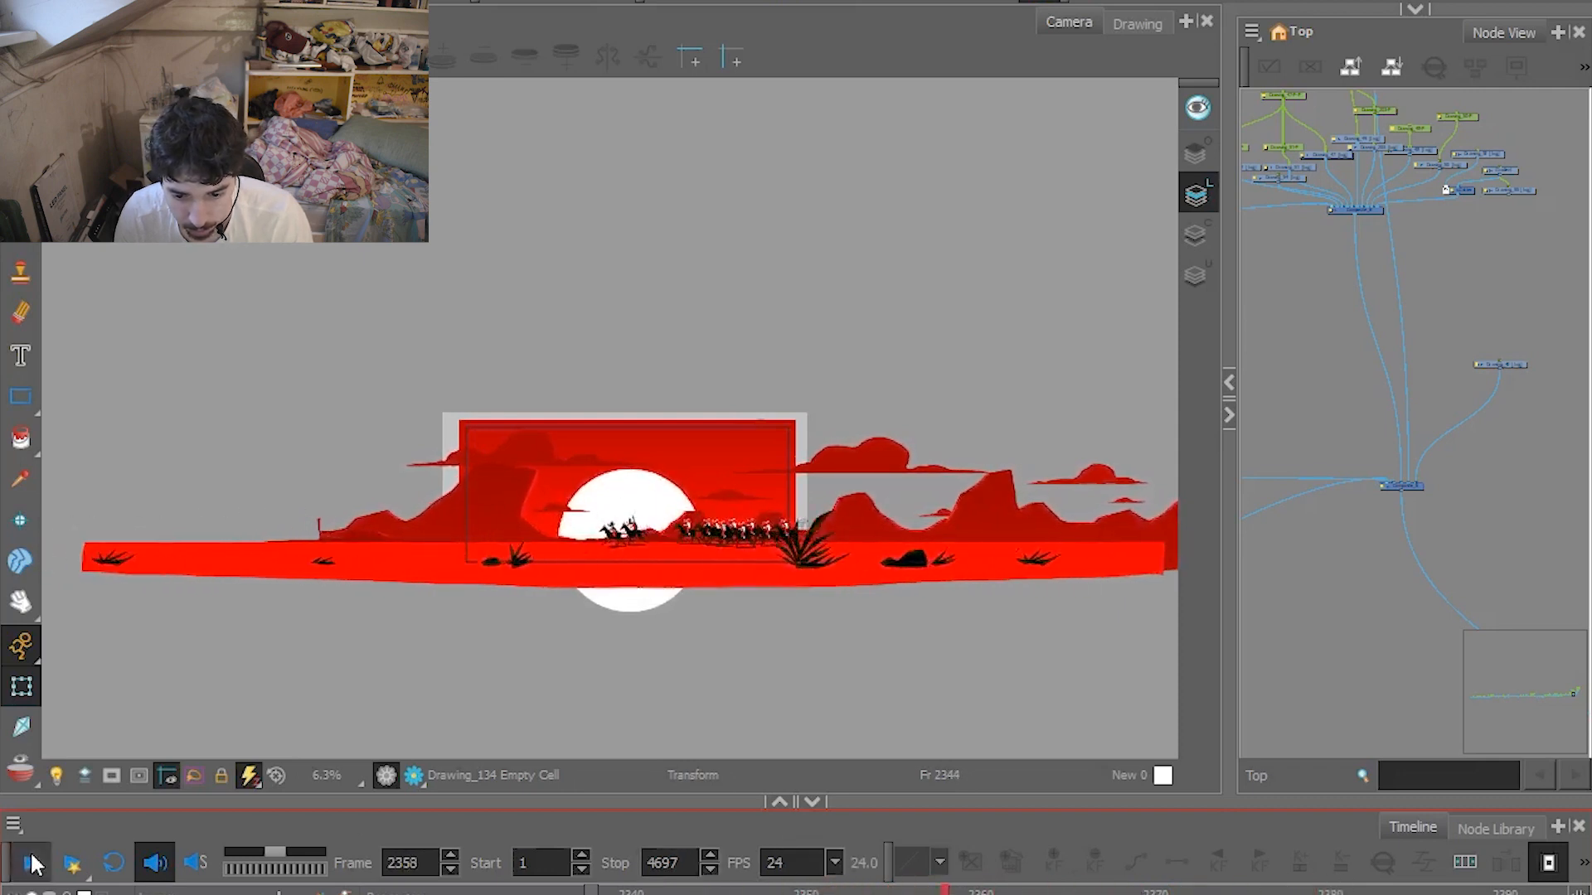
Inspect the desert chase at frame 2352 by selecting its ground, distant hills and cloud layers in turn.
left_click(31, 864)
left_click(840, 890)
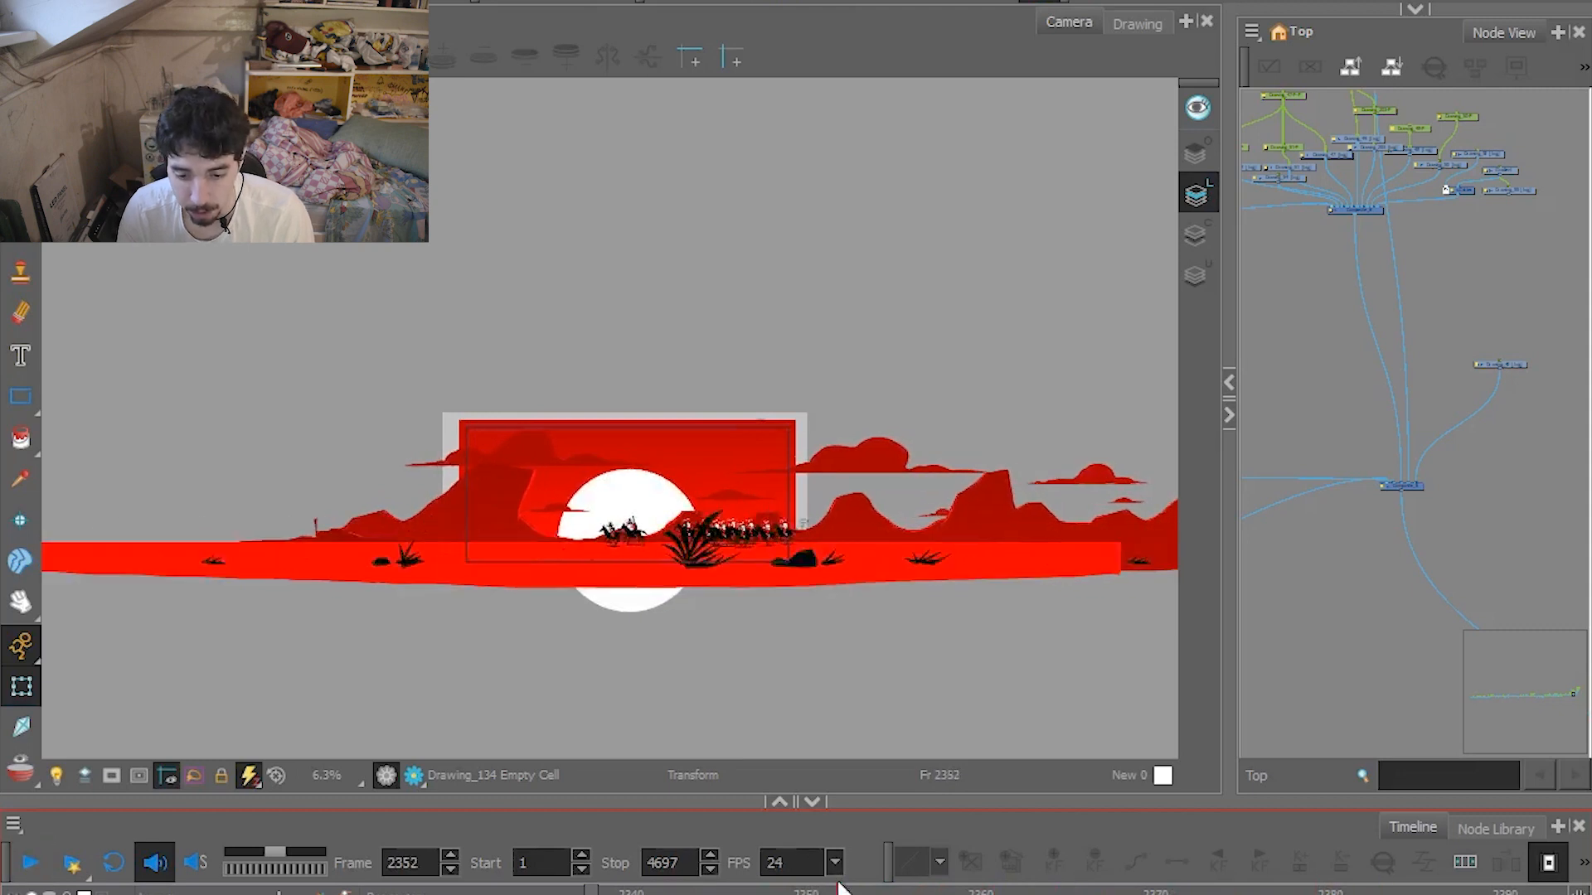
scroll(658, 639, "up", 2)
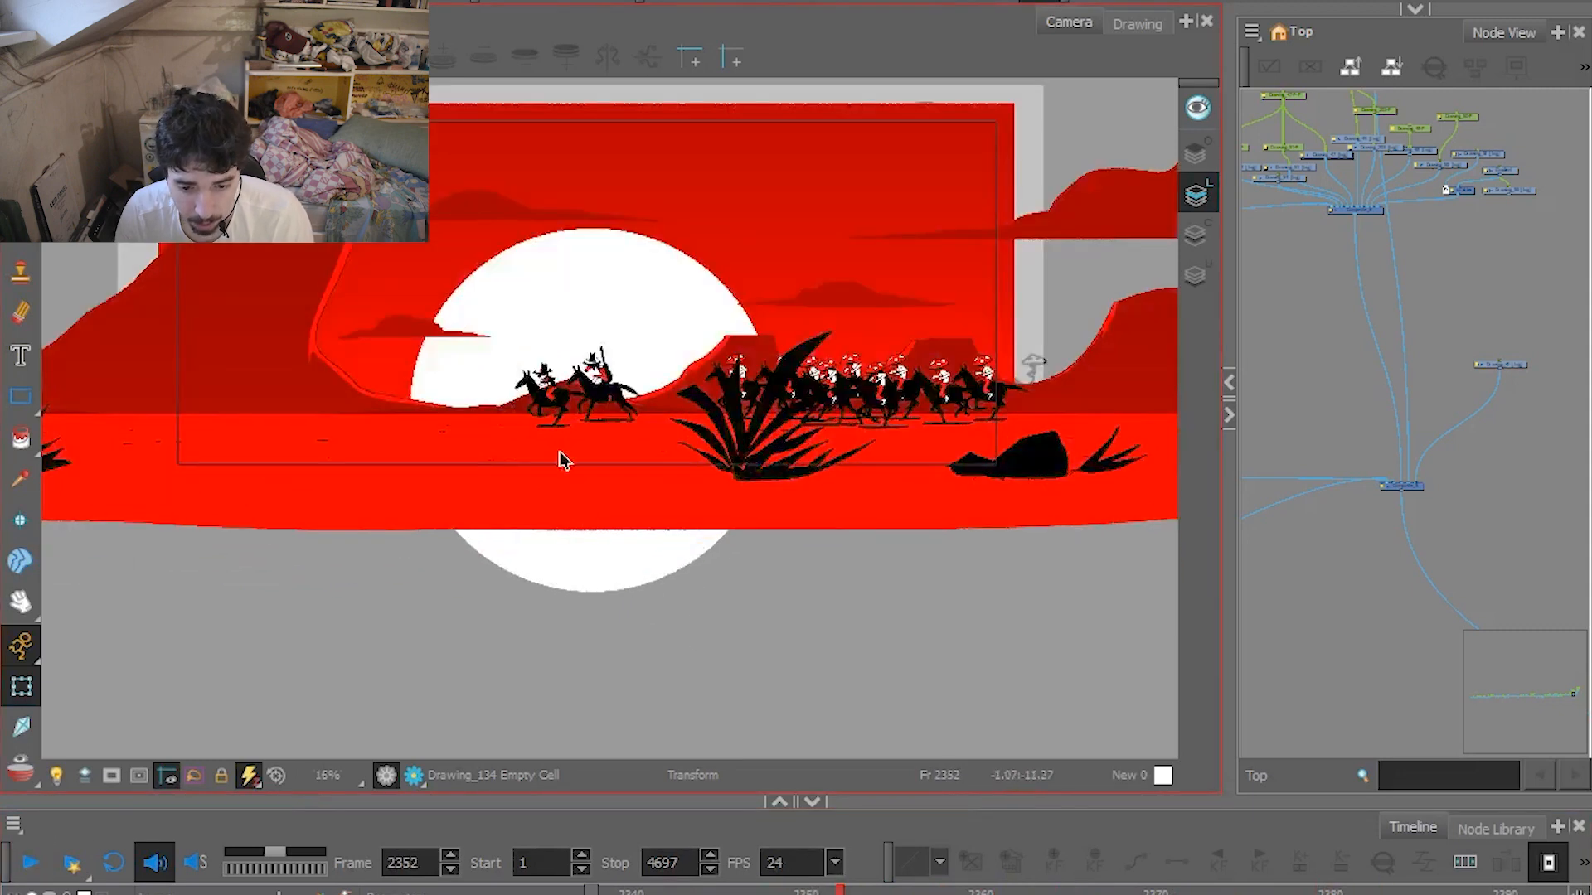
left_click(402, 450)
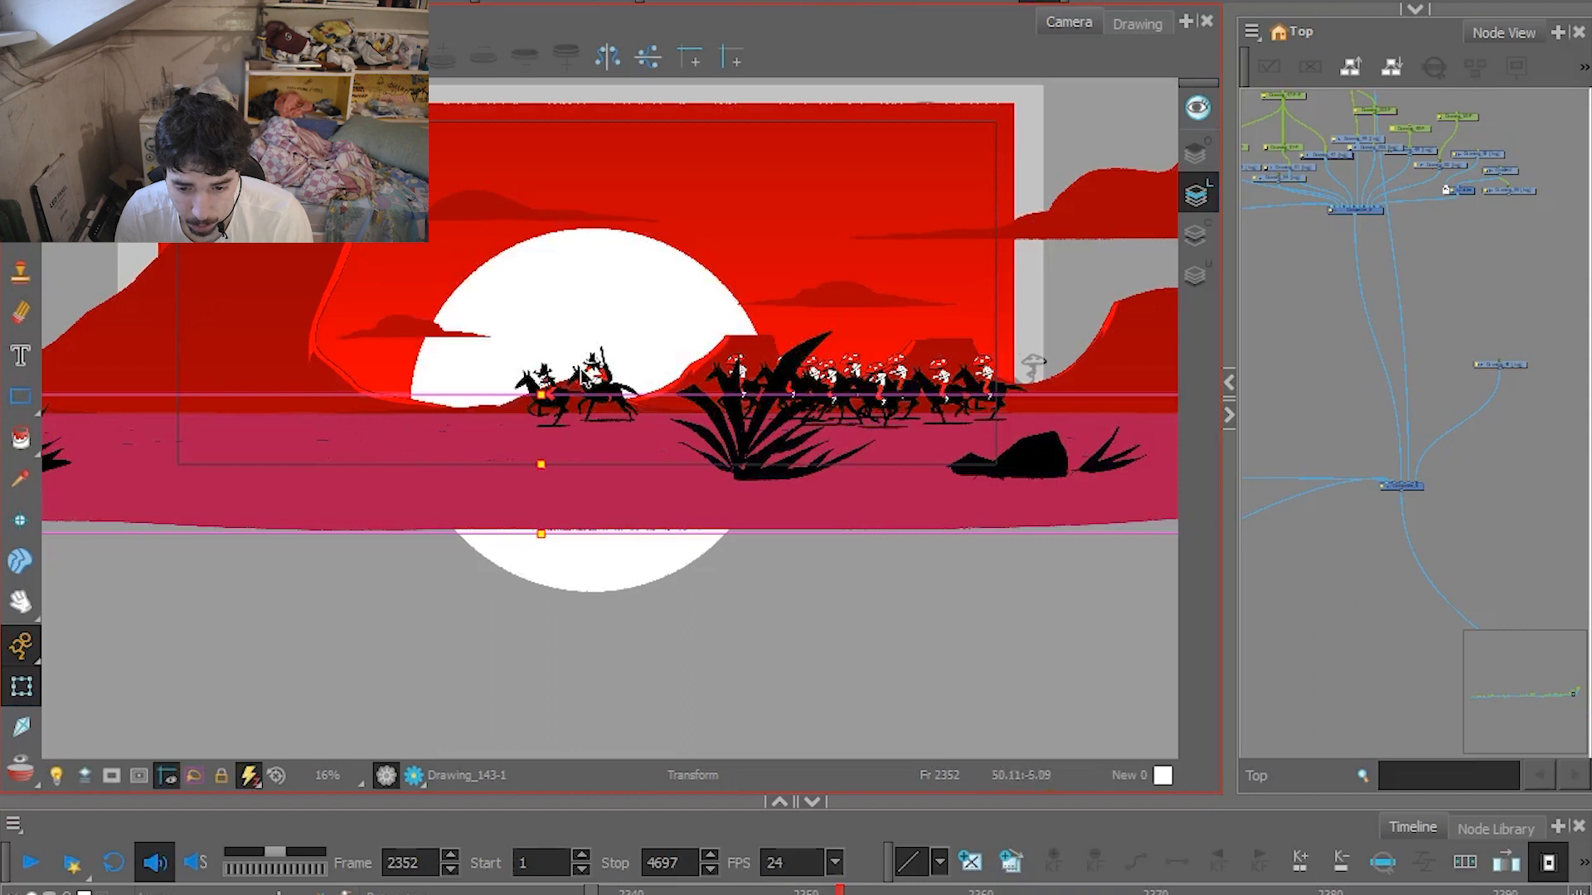
left_click(514, 417)
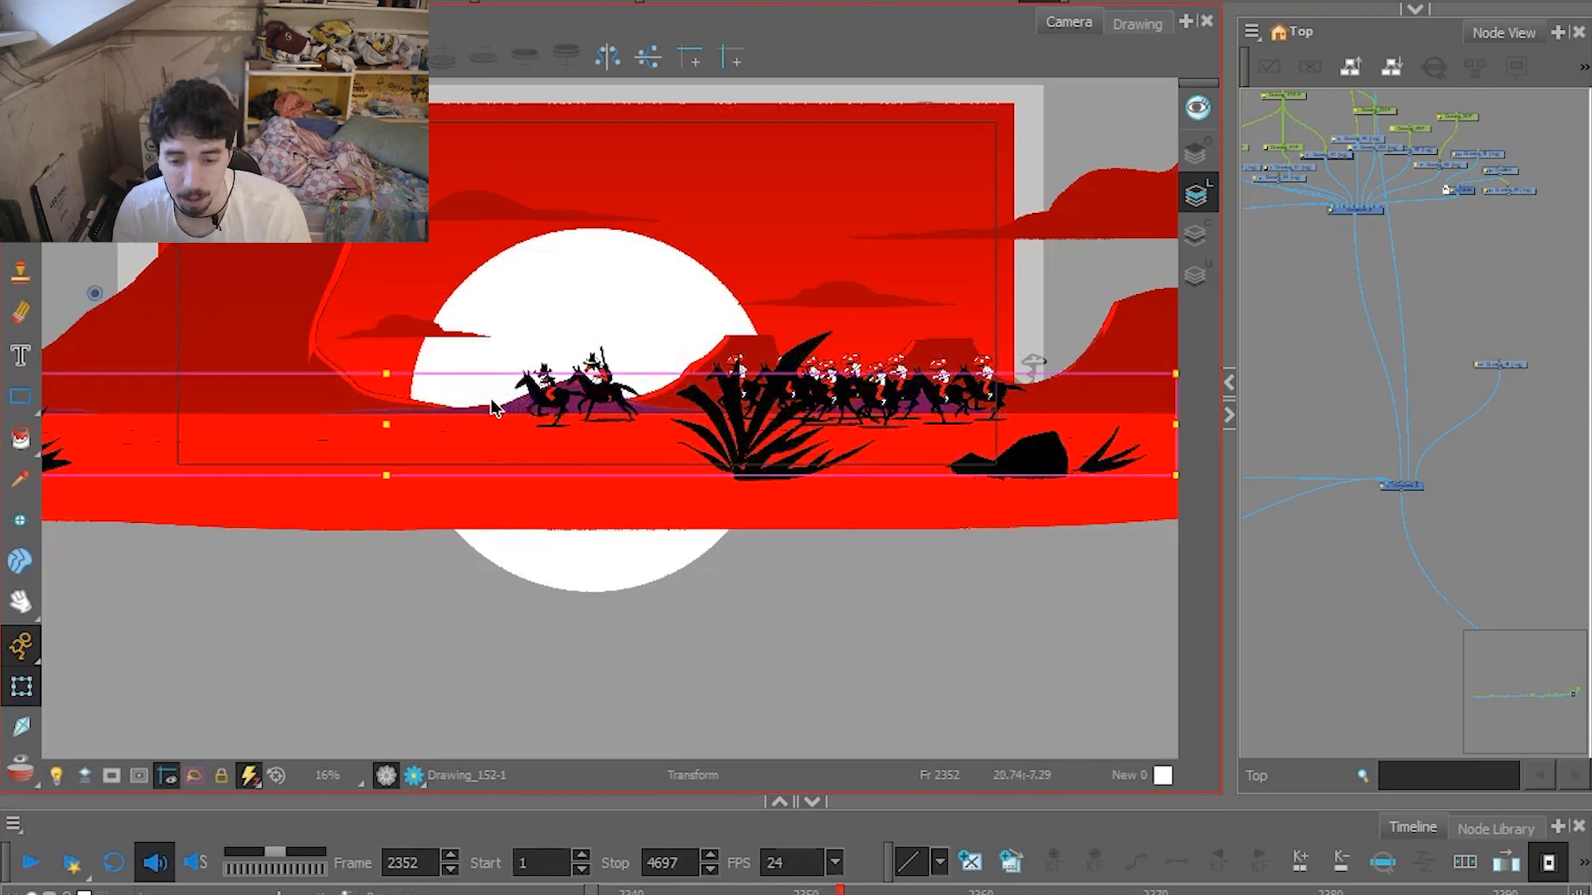
left_click(241, 307)
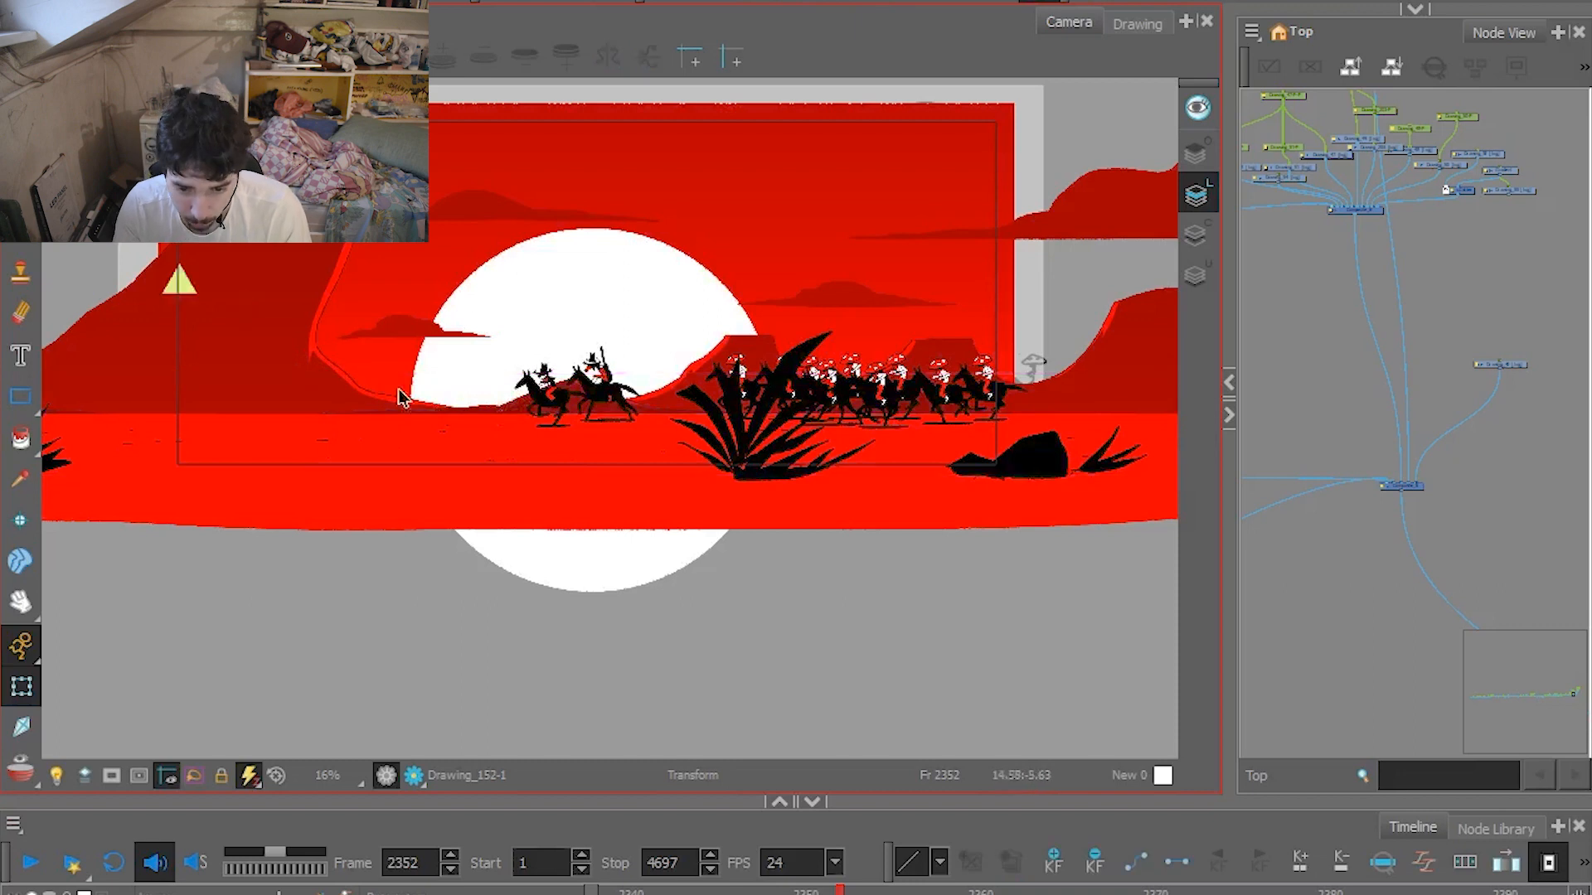
left_click(404, 329)
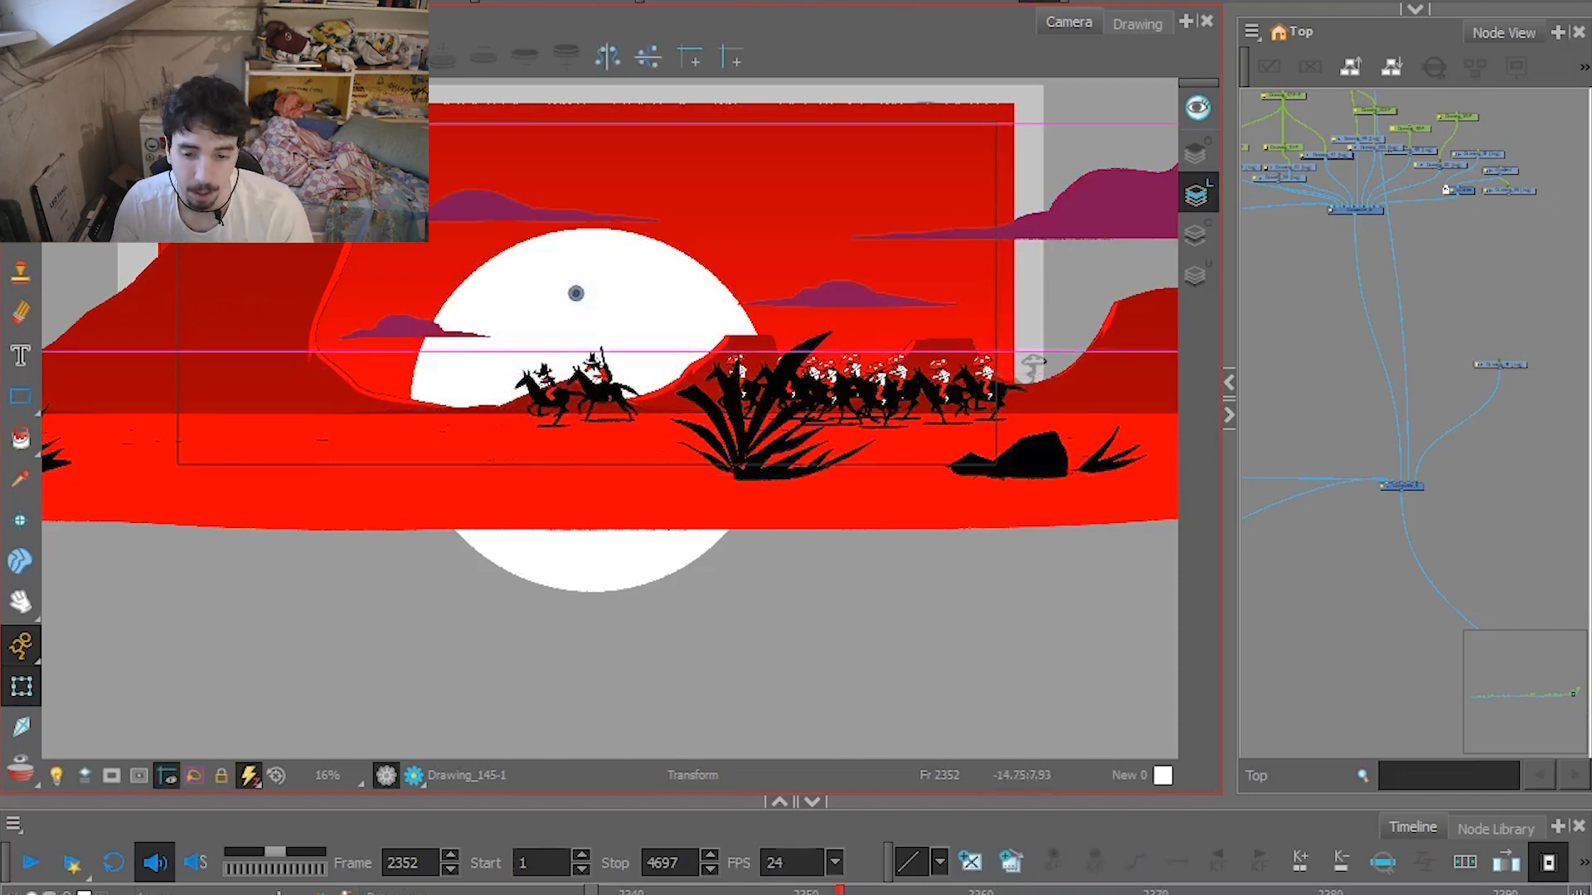
Select the horse of the leading rider with the rifle, and scrub its run cycle around frame 2352.
left_click(615, 393)
scroll(614, 393, "up", 2)
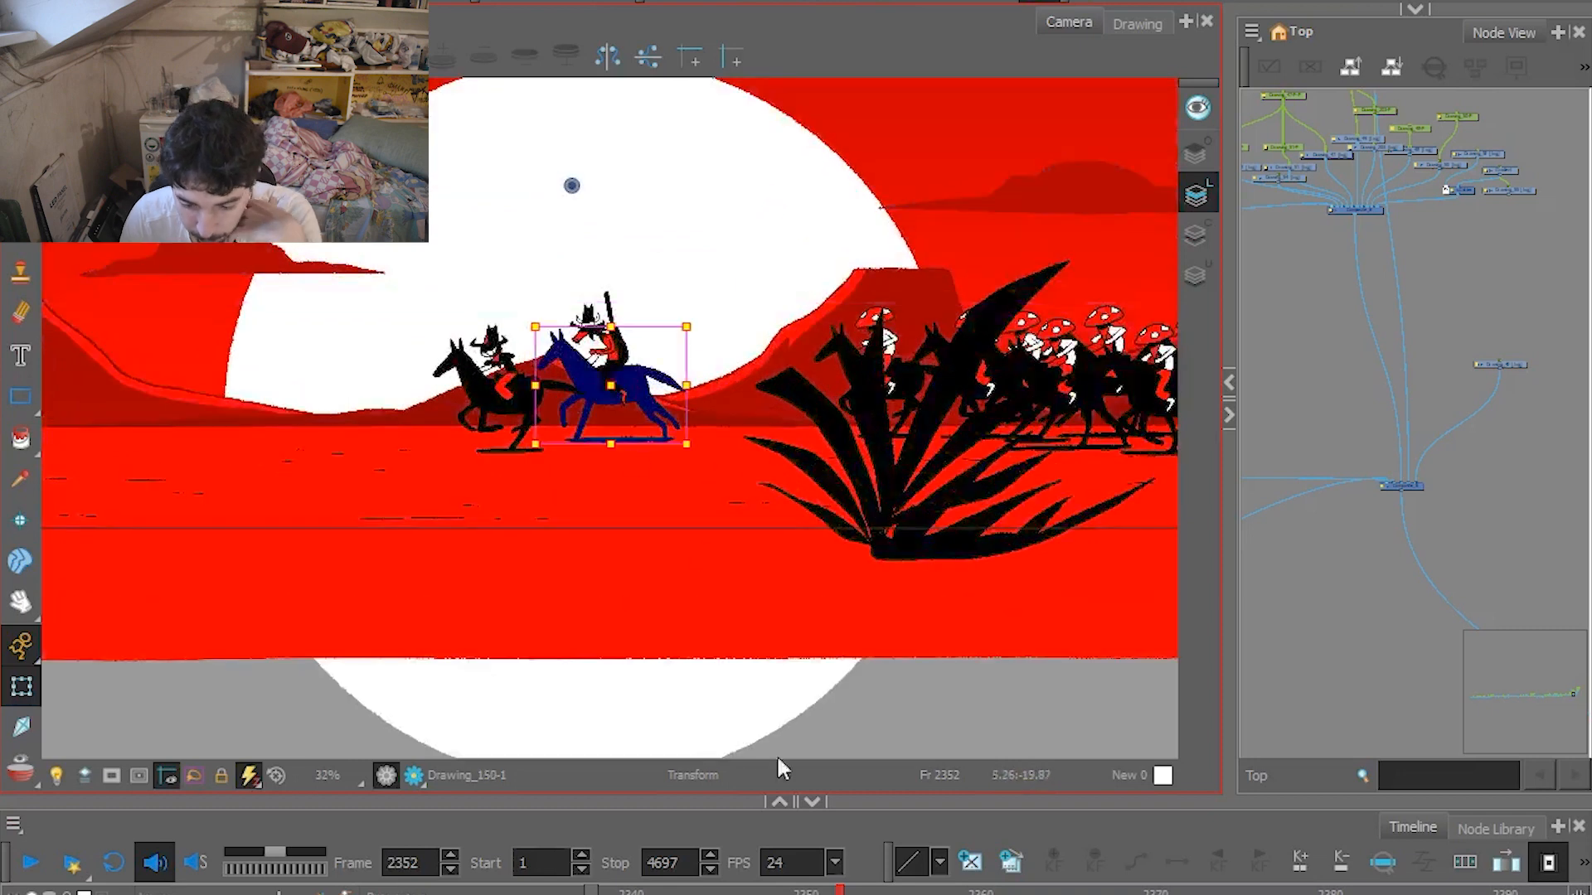
key("Return")
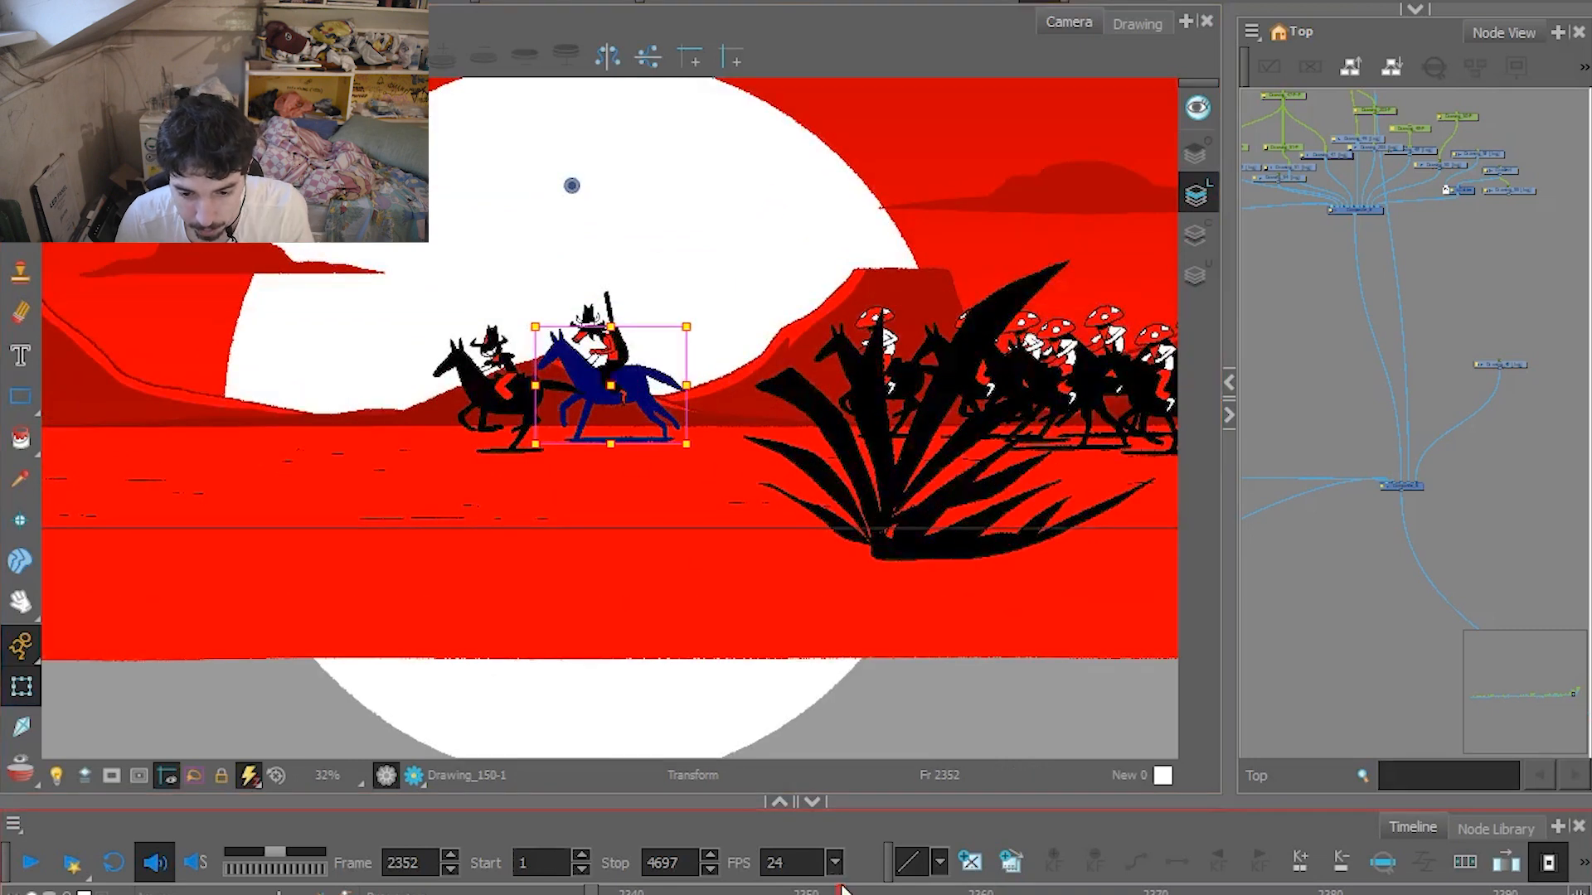
left_click_drag(1171, 891, 824, 858)
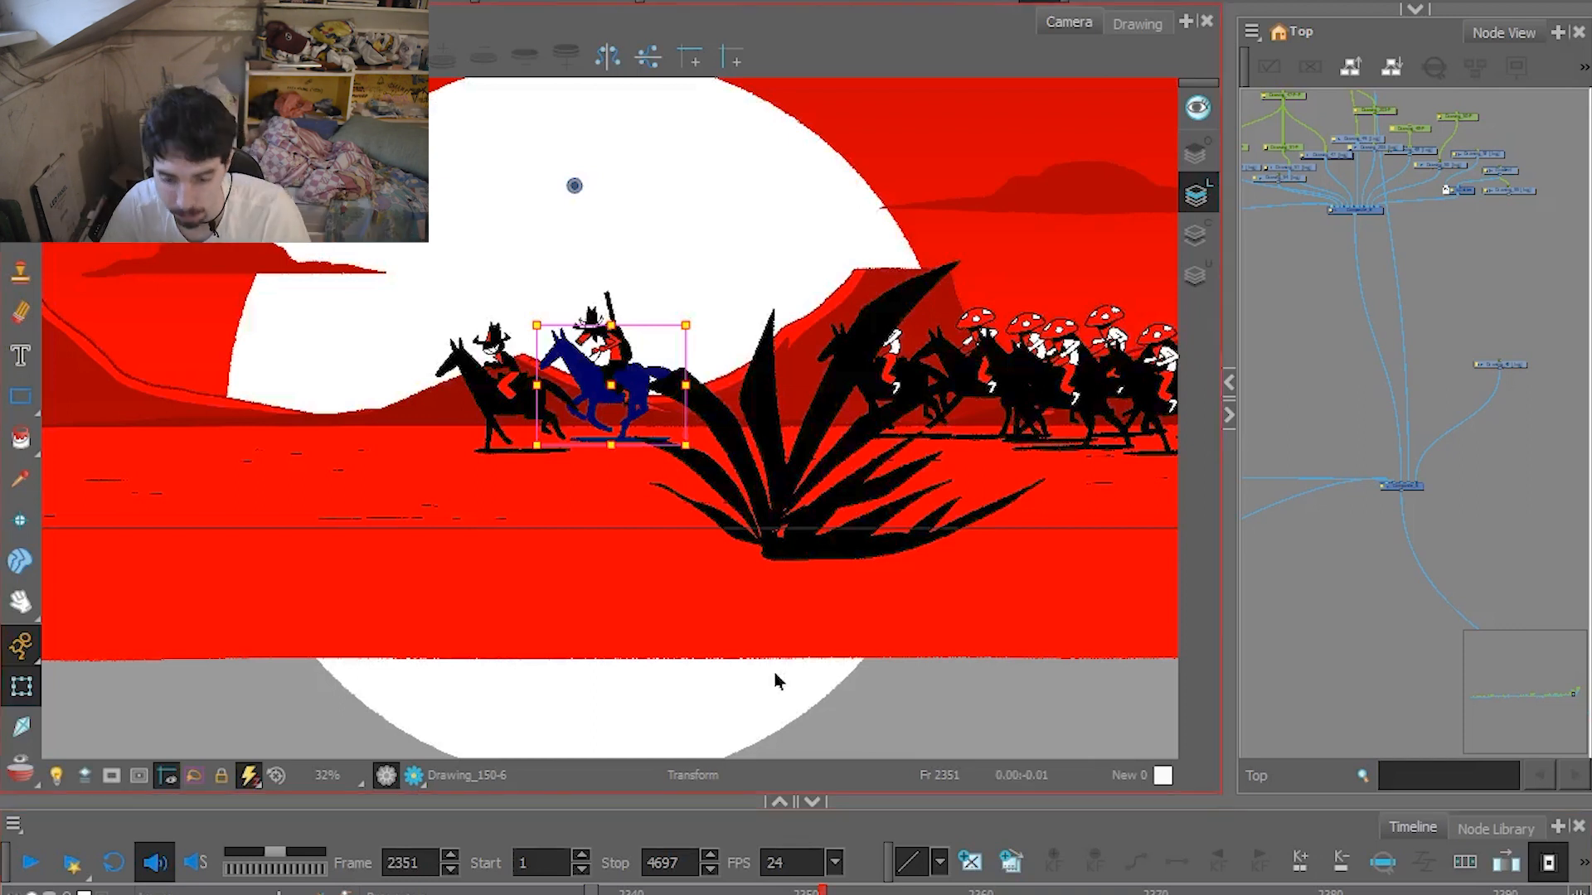
Select a mushroom-hatted rider's drawing among the pursuers at frame 2351 and locate its layer in the node network.
left_click_drag(880, 555, 588, 604)
left_click(859, 441)
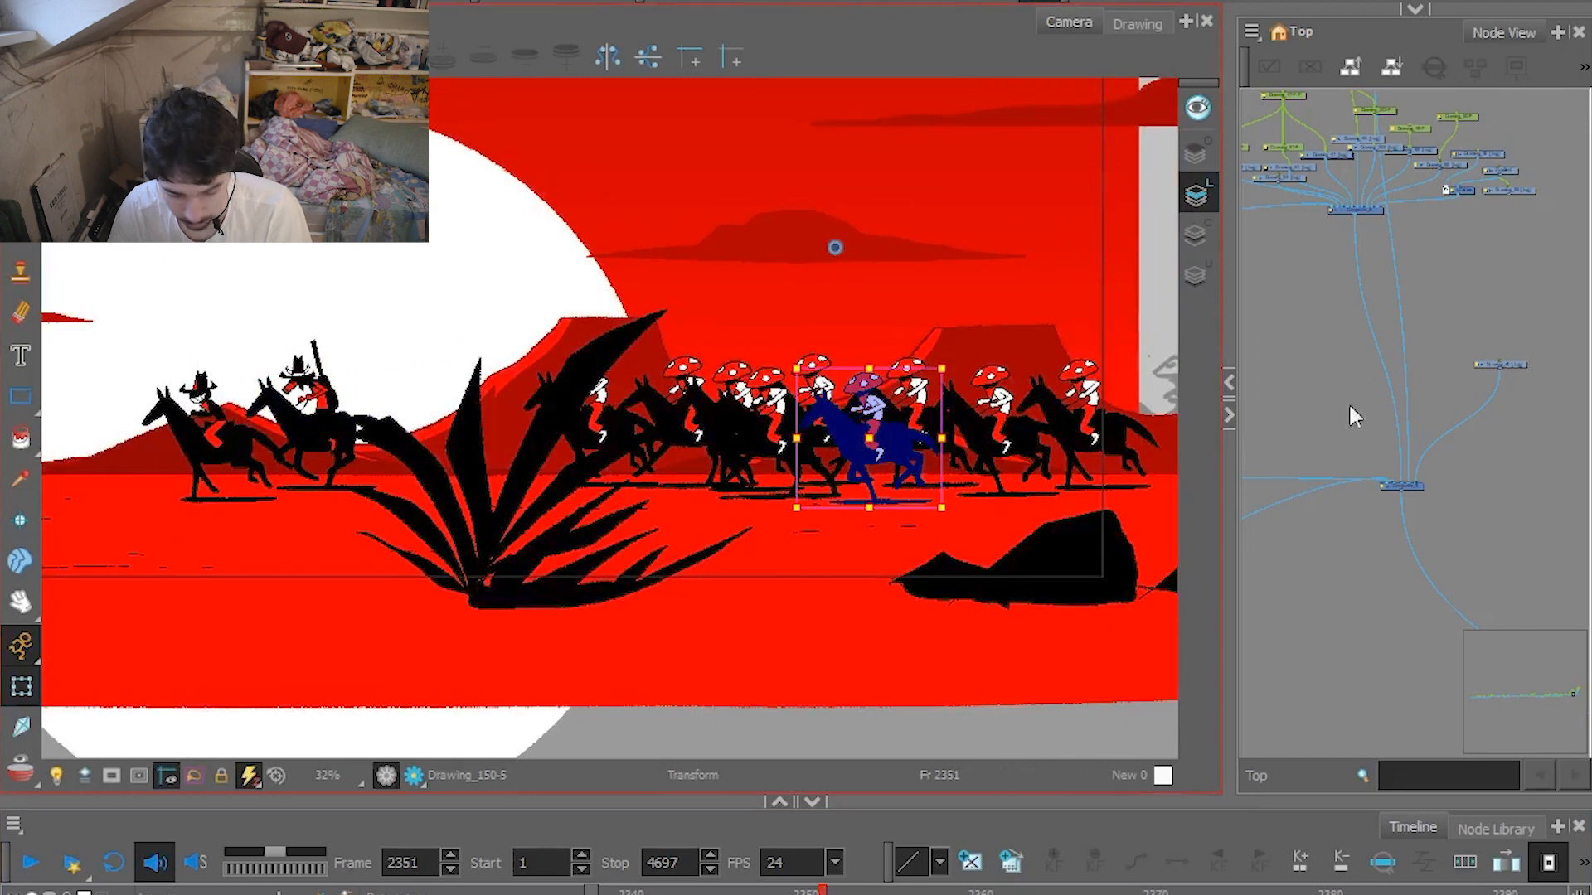
key("o")
scroll(1432, 395, "down", 2)
mouse_move(1467, 494)
left_mouse_down()
mouse_move(1274, 557)
mouse_move(1403, 538)
left_mouse_up()
scroll(1337, 541, "down", 2)
scroll(1404, 540, "up", 2)
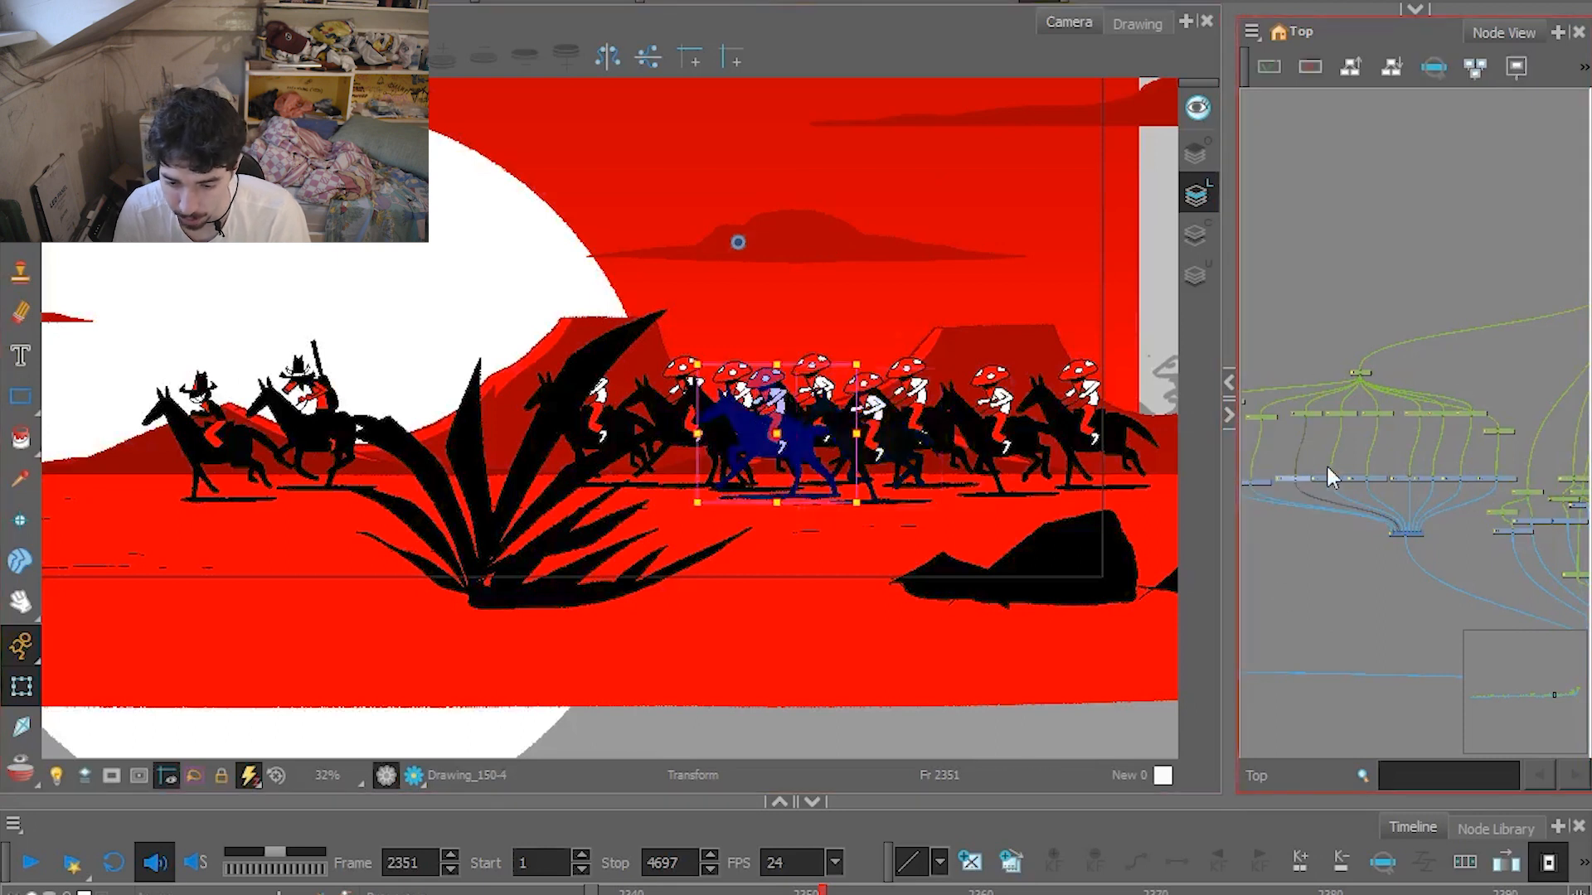
Select another mushroom-hatted rider near the rear of the group, and scrub the chase from frame 2351 to 2357.
left_click_drag(885, 439, 1012, 433)
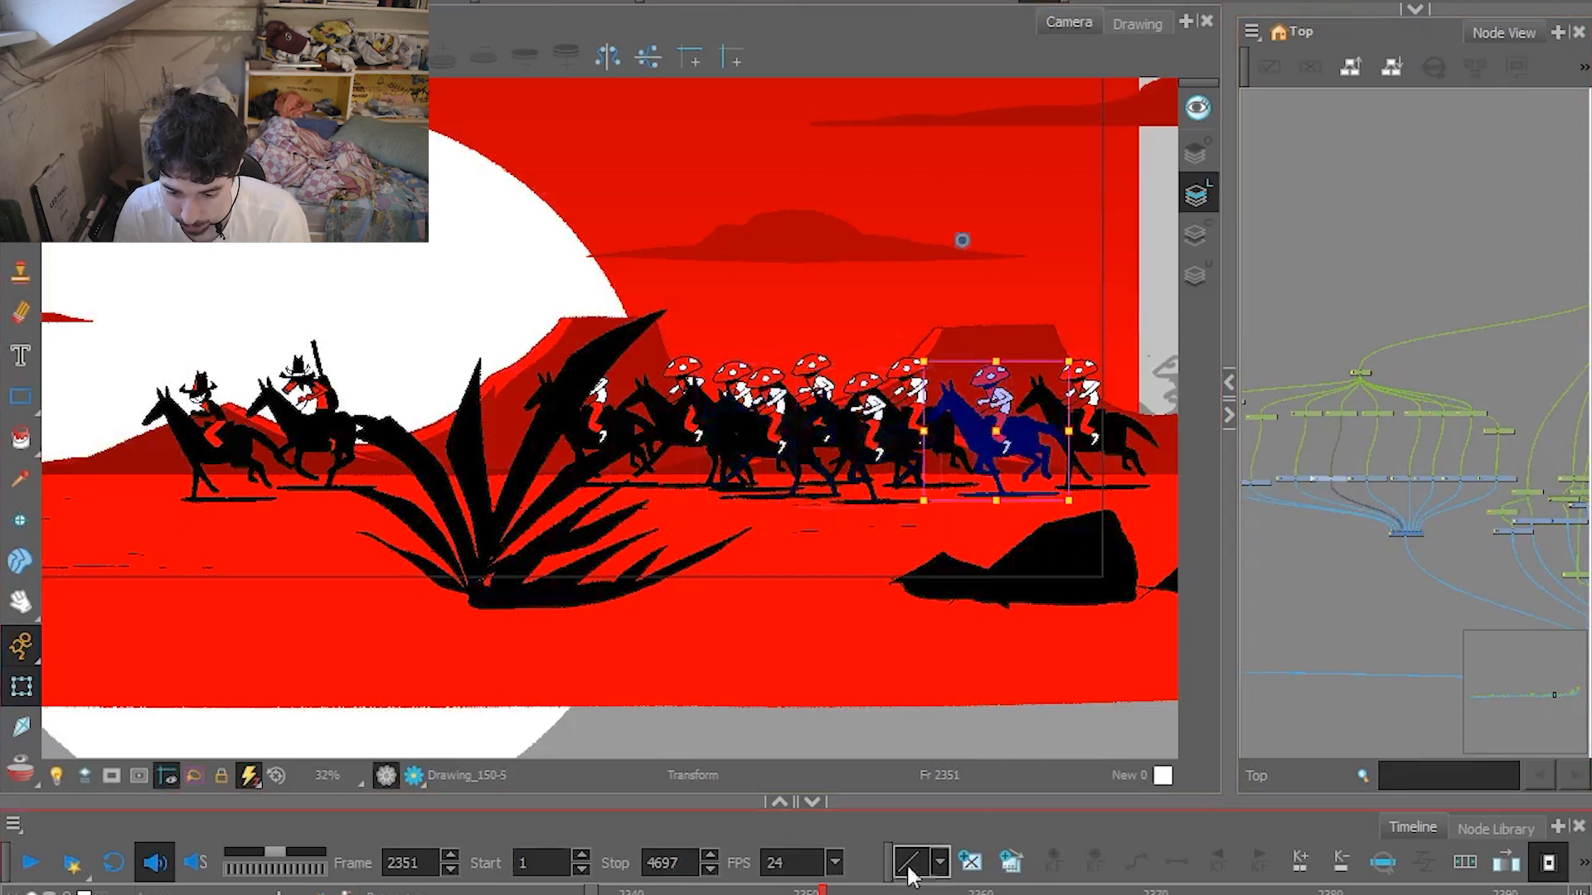
left_click_drag(823, 892, 875, 892)
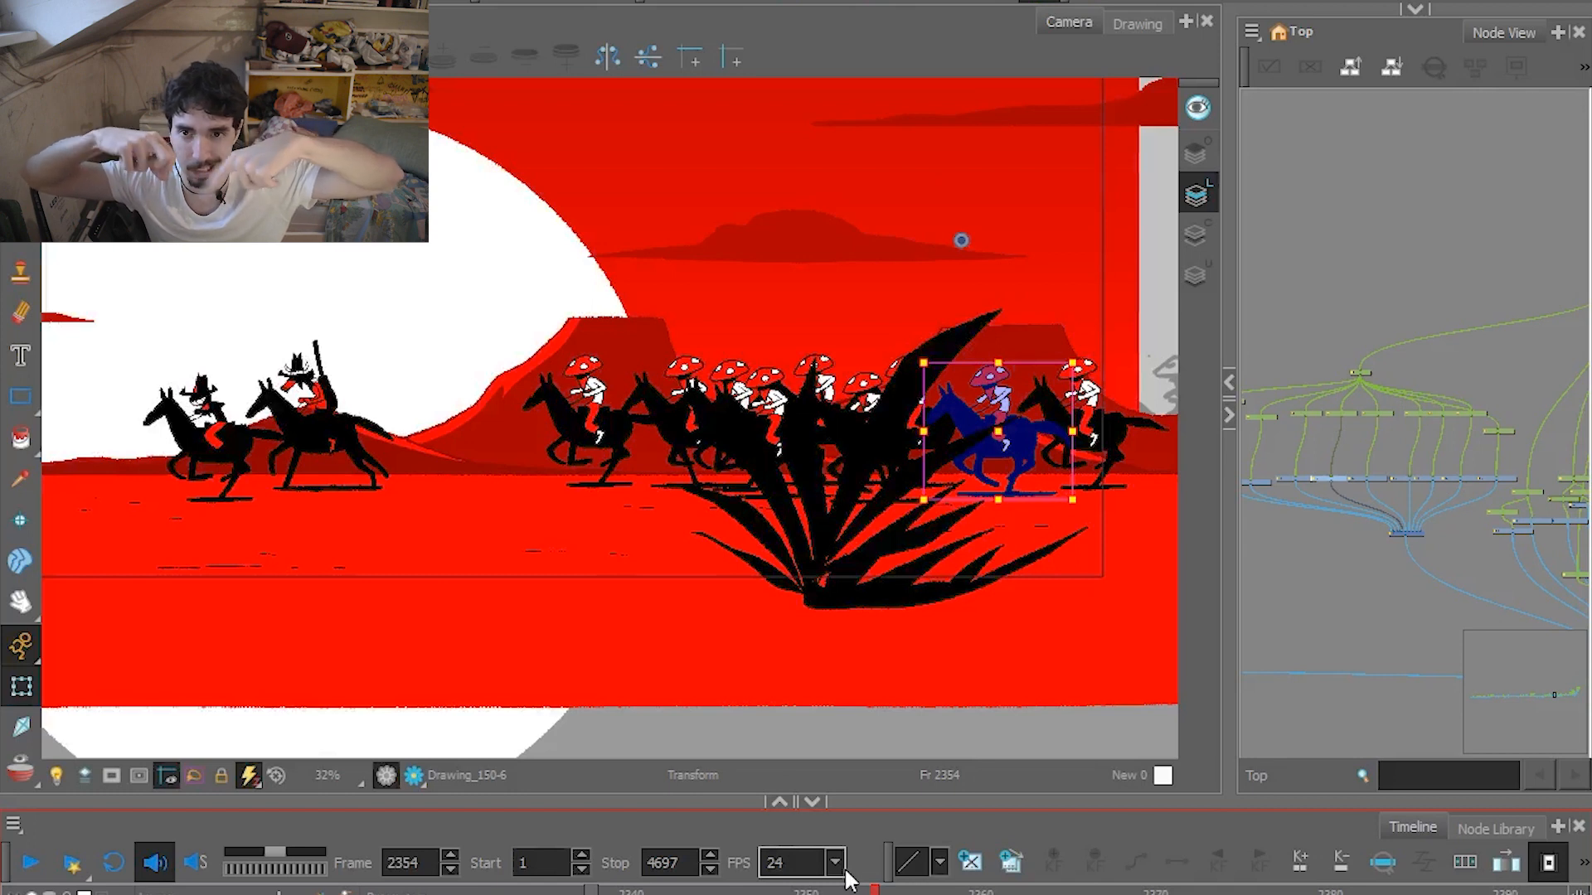
left_click_drag(875, 890, 935, 887)
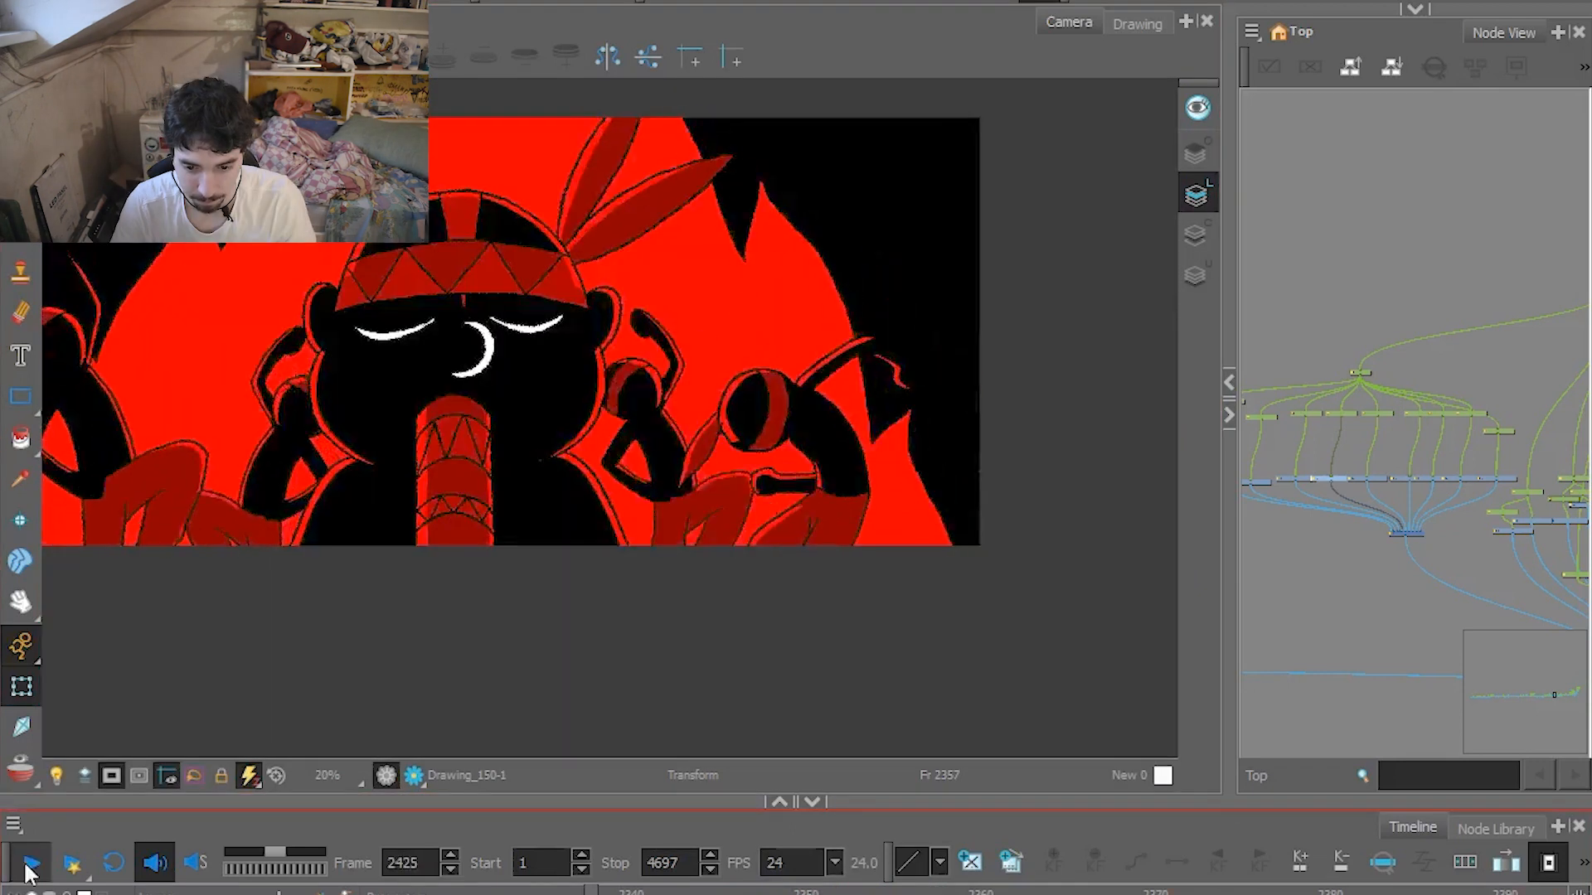
Go to frame 2434 of the pipe player's fire shot and disable its finished composite node to show the rough sketch.
mouse_move(347, 604)
left_mouse_down()
mouse_move(569, 686)
mouse_move(498, 669)
mouse_move(523, 663)
left_mouse_up()
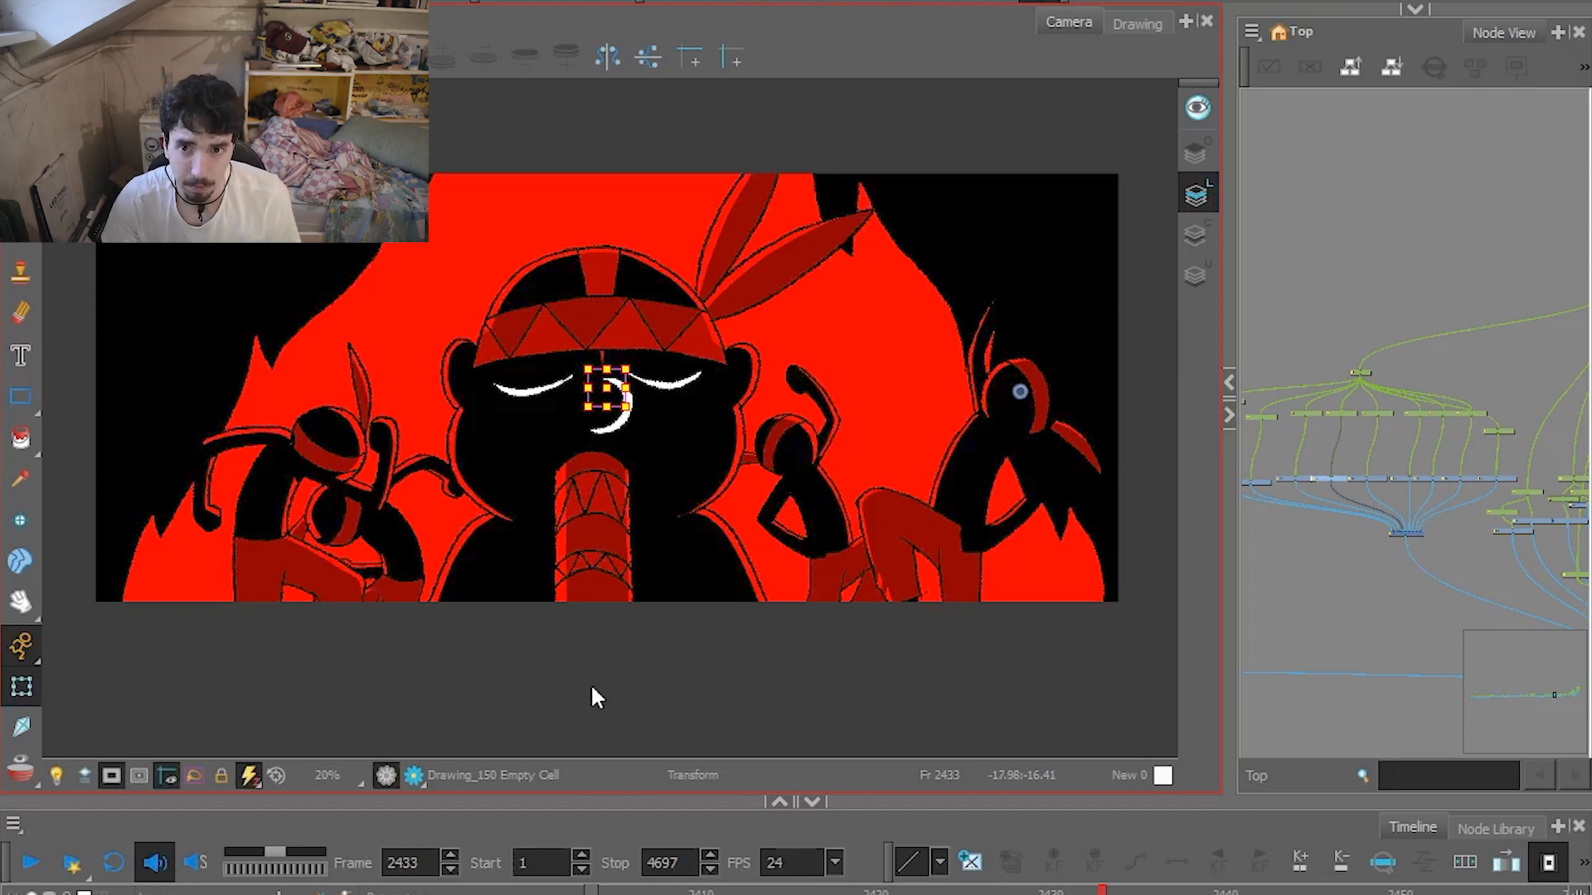
mouse_move(1103, 892)
left_mouse_down()
mouse_move(937, 892)
mouse_move(1436, 892)
mouse_move(1120, 891)
left_mouse_up()
scroll(1425, 541, "down", 5)
left_click_drag(1420, 538, 1423, 554)
scroll(1421, 552, "down", 3)
left_click_drag(1486, 598, 1388, 572)
scroll(1388, 572, "up", 3)
scroll(1347, 501, "up", 3)
left_click(1341, 568)
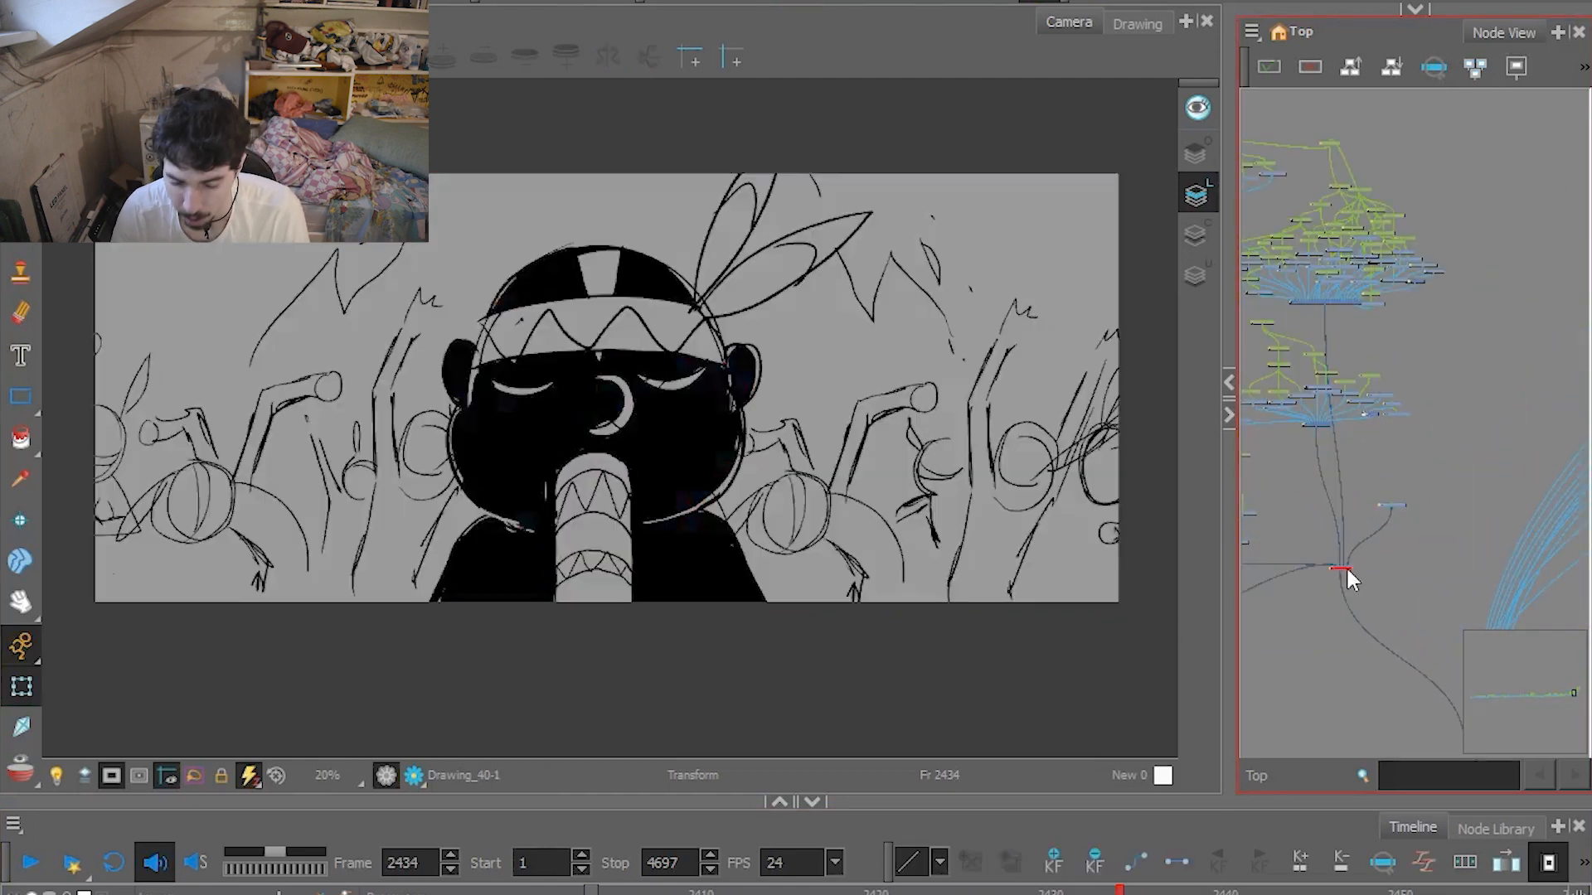
View the rough sketch at frames 2427 and 2430, and re-enable the finished composite node.
left_click(1002, 887)
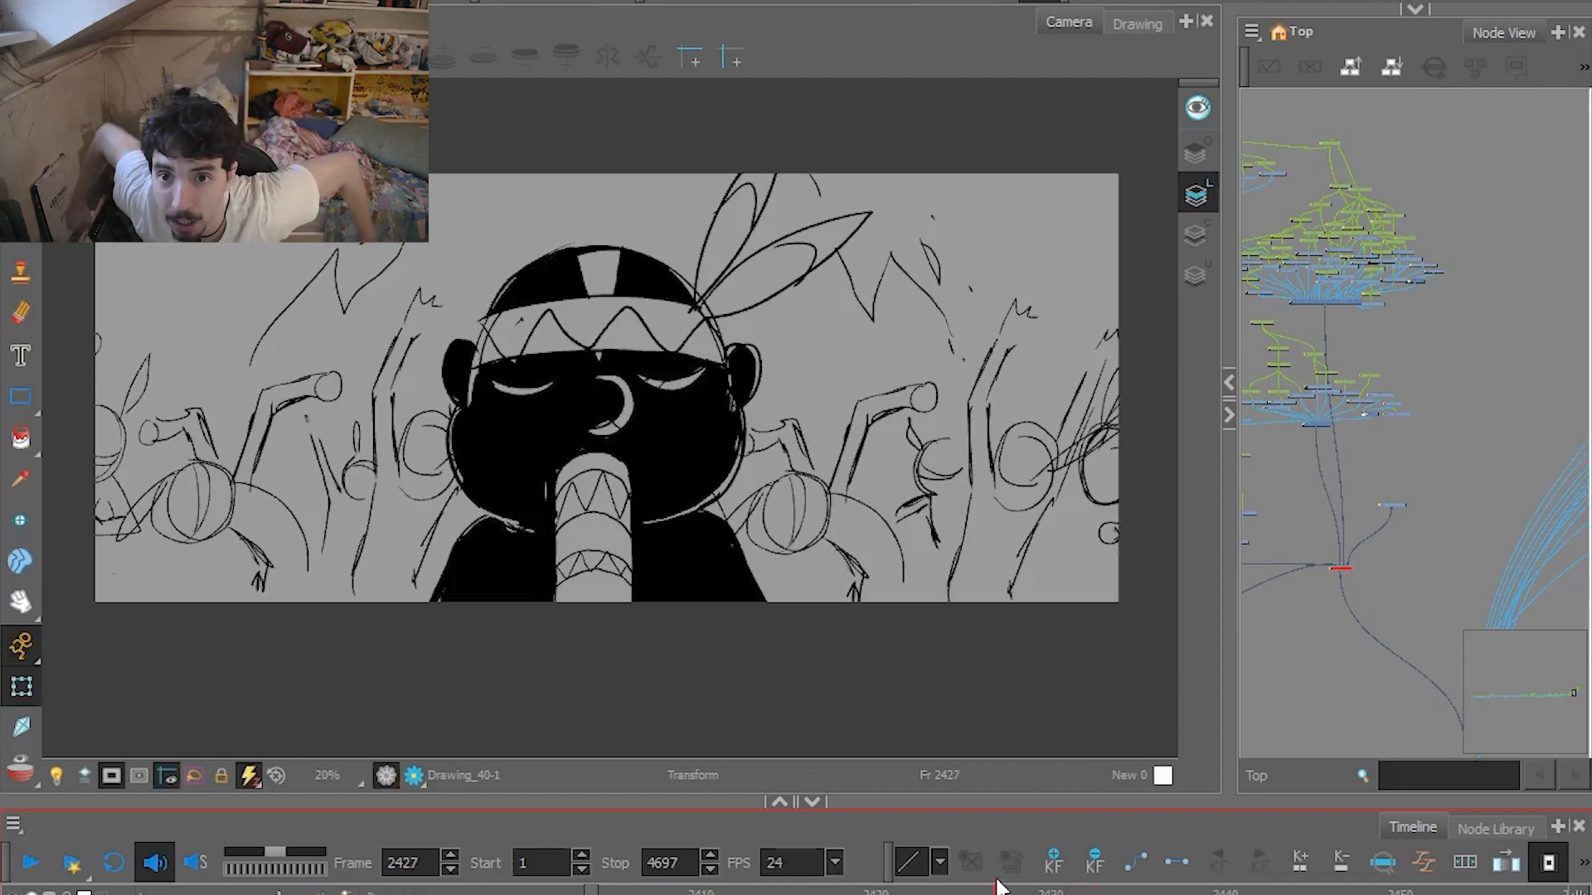
left_click(1052, 889)
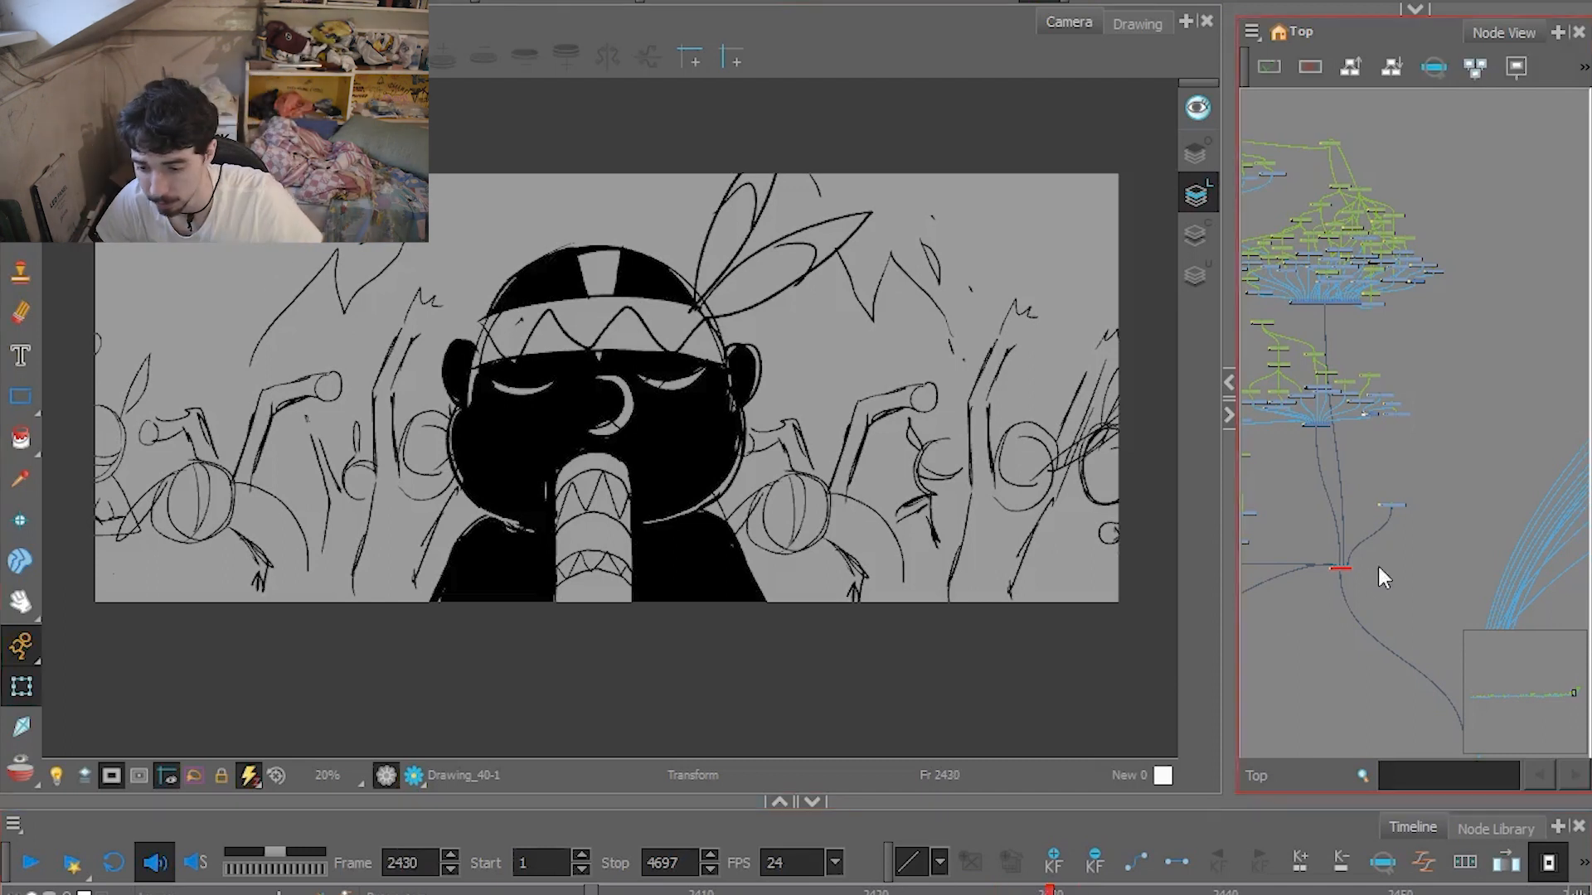
left_click(1347, 568)
key("a")
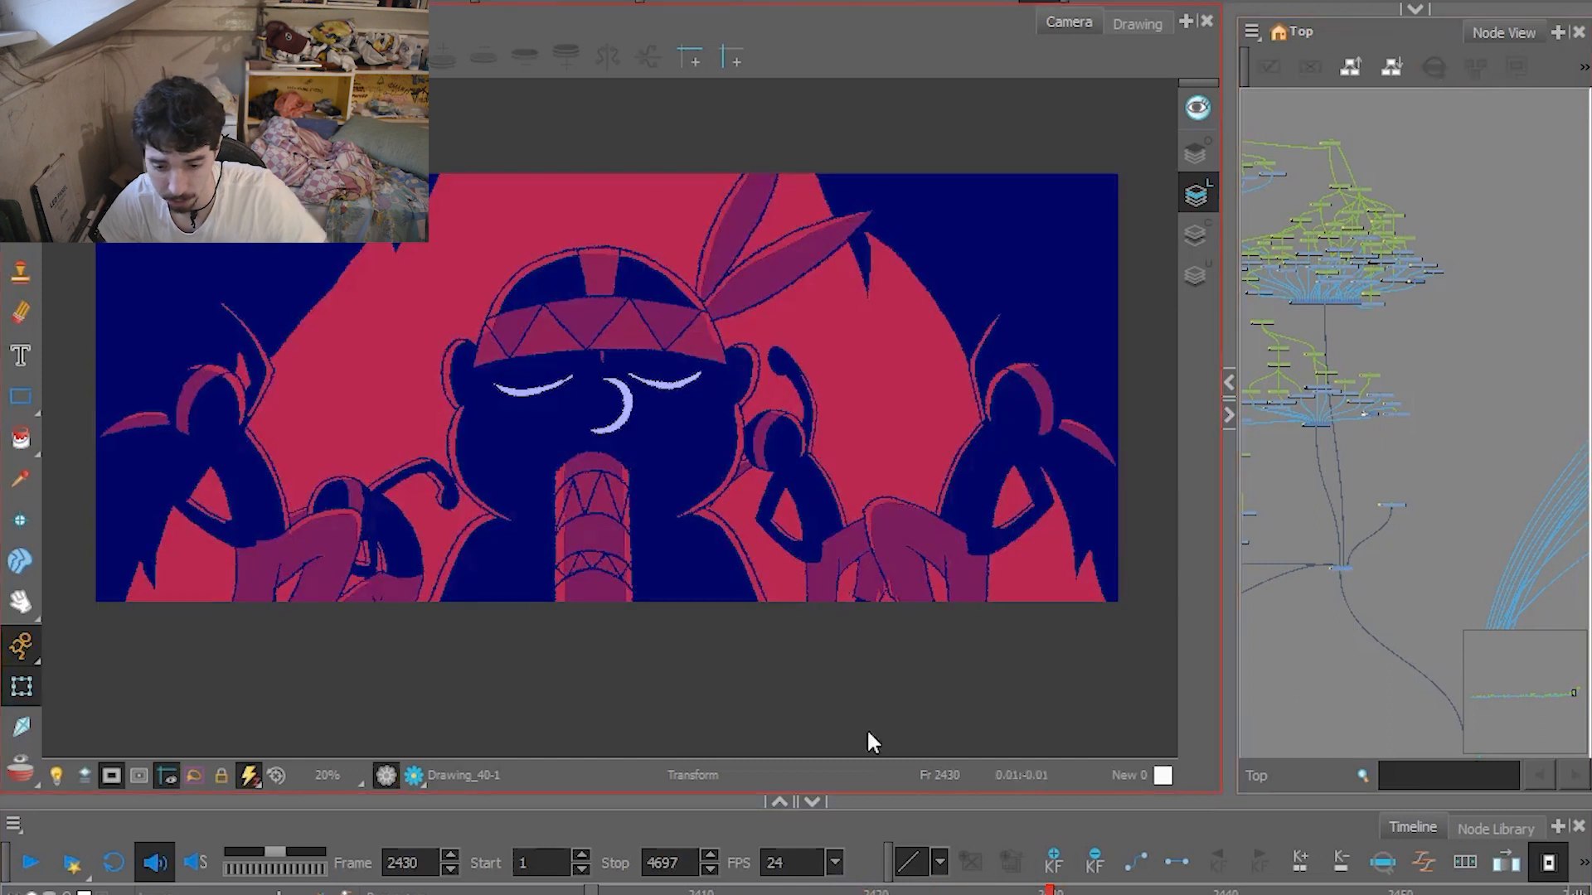
Play the finished fire shot from frame 2430, and scrub its artwork beyond the camera frame from 2457 back to 2452.
left_click(31, 864)
left_click(38, 863)
left_click(980, 890)
scroll(508, 611, "down", 2)
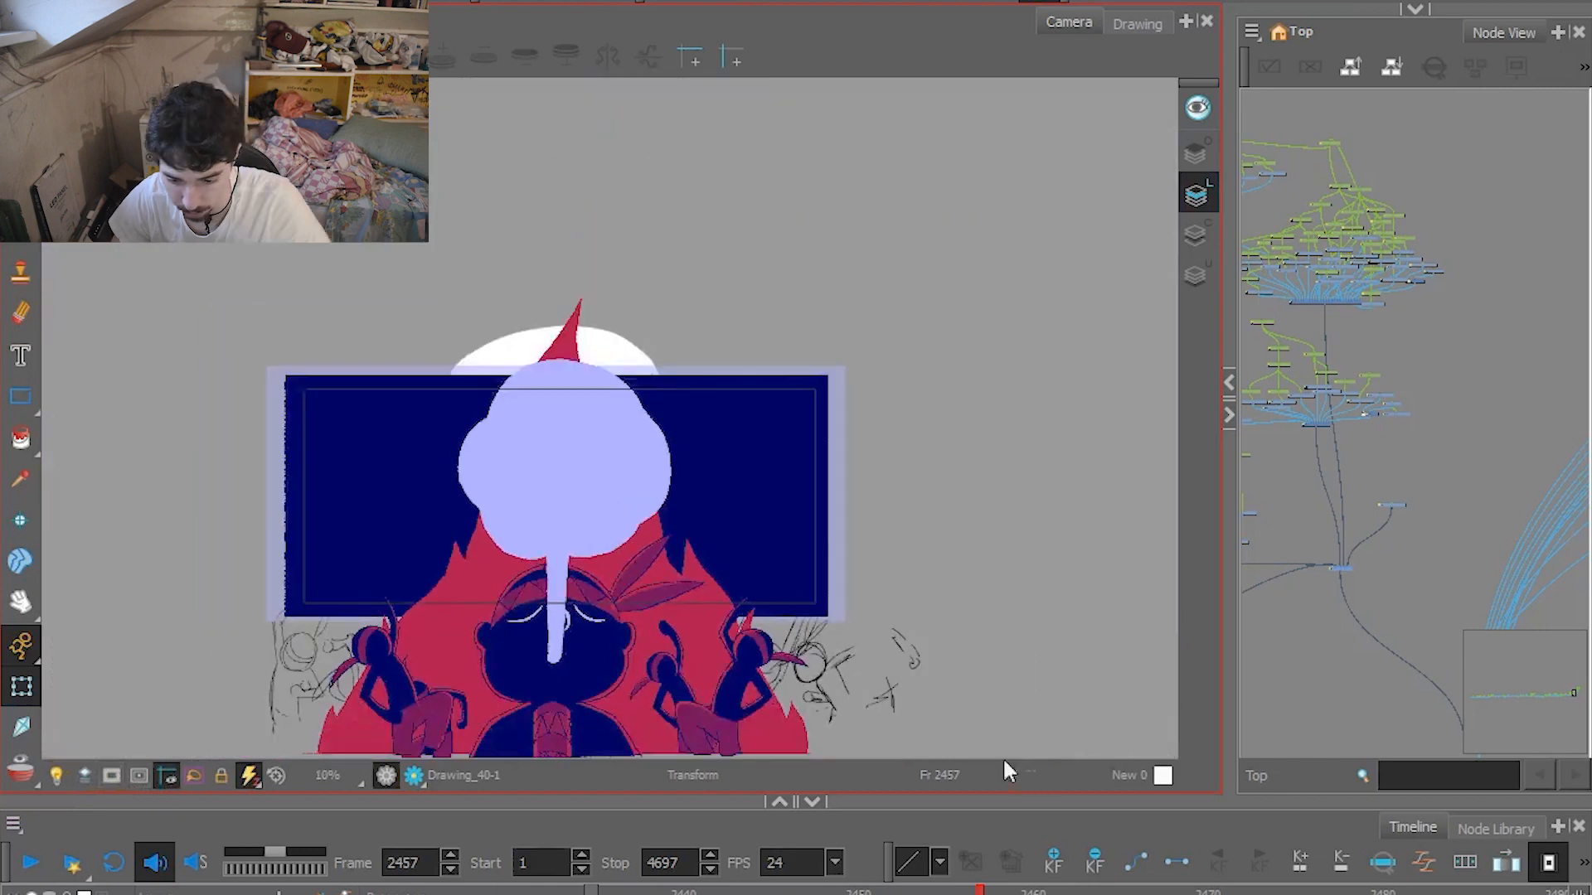
left_click_drag(979, 890, 875, 865)
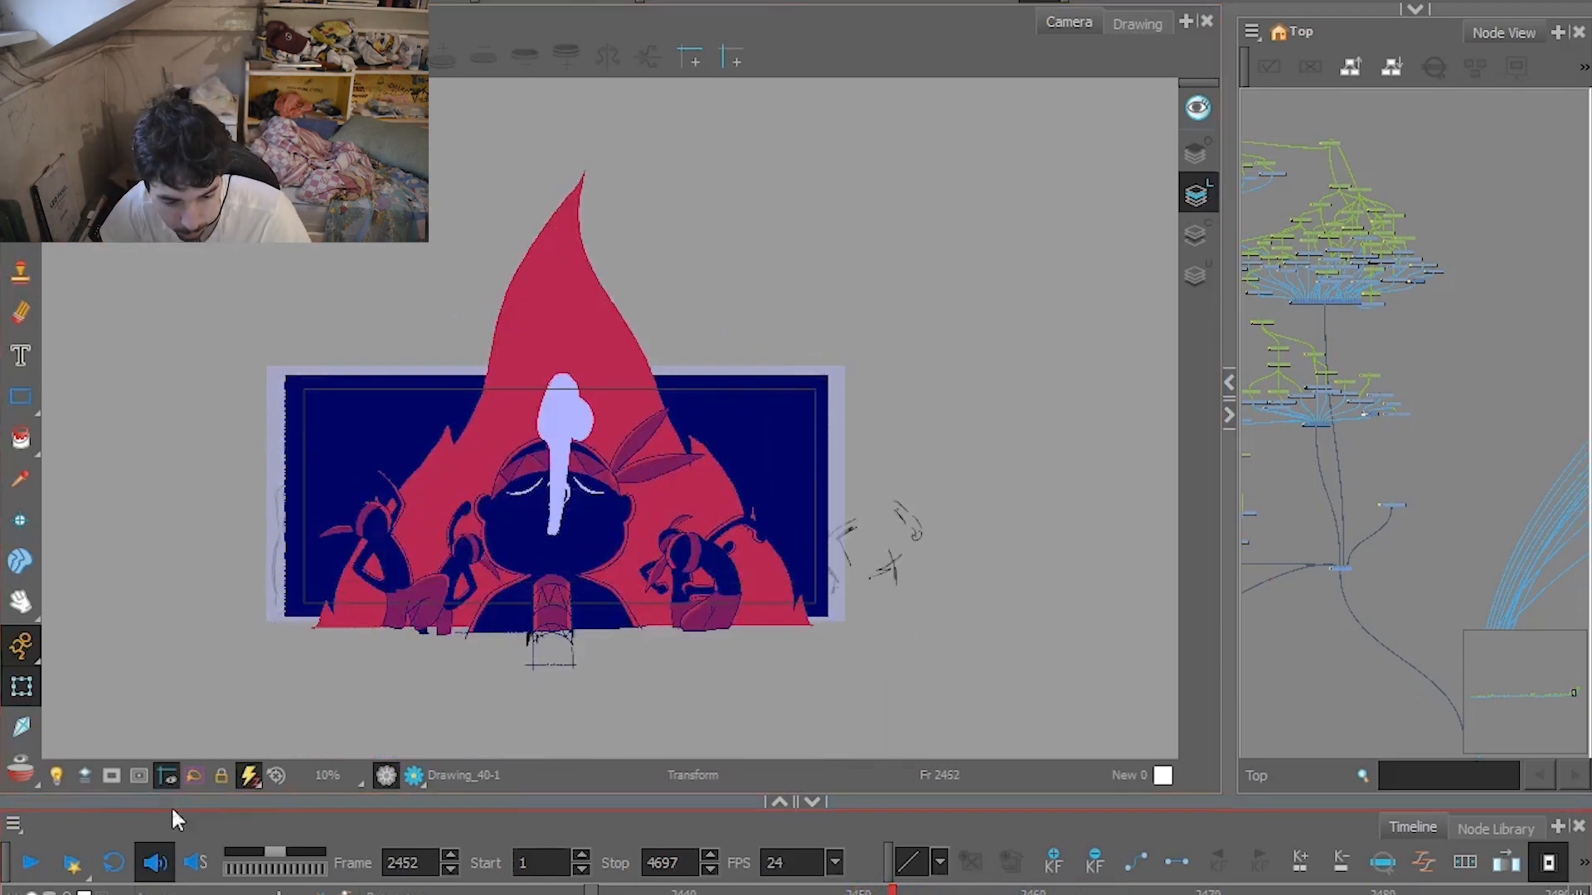
Limit the view to the camera frame, play the smoke transition from frame 2452, and scrub forward to the bull shot.
left_click(119, 772)
left_click(30, 863)
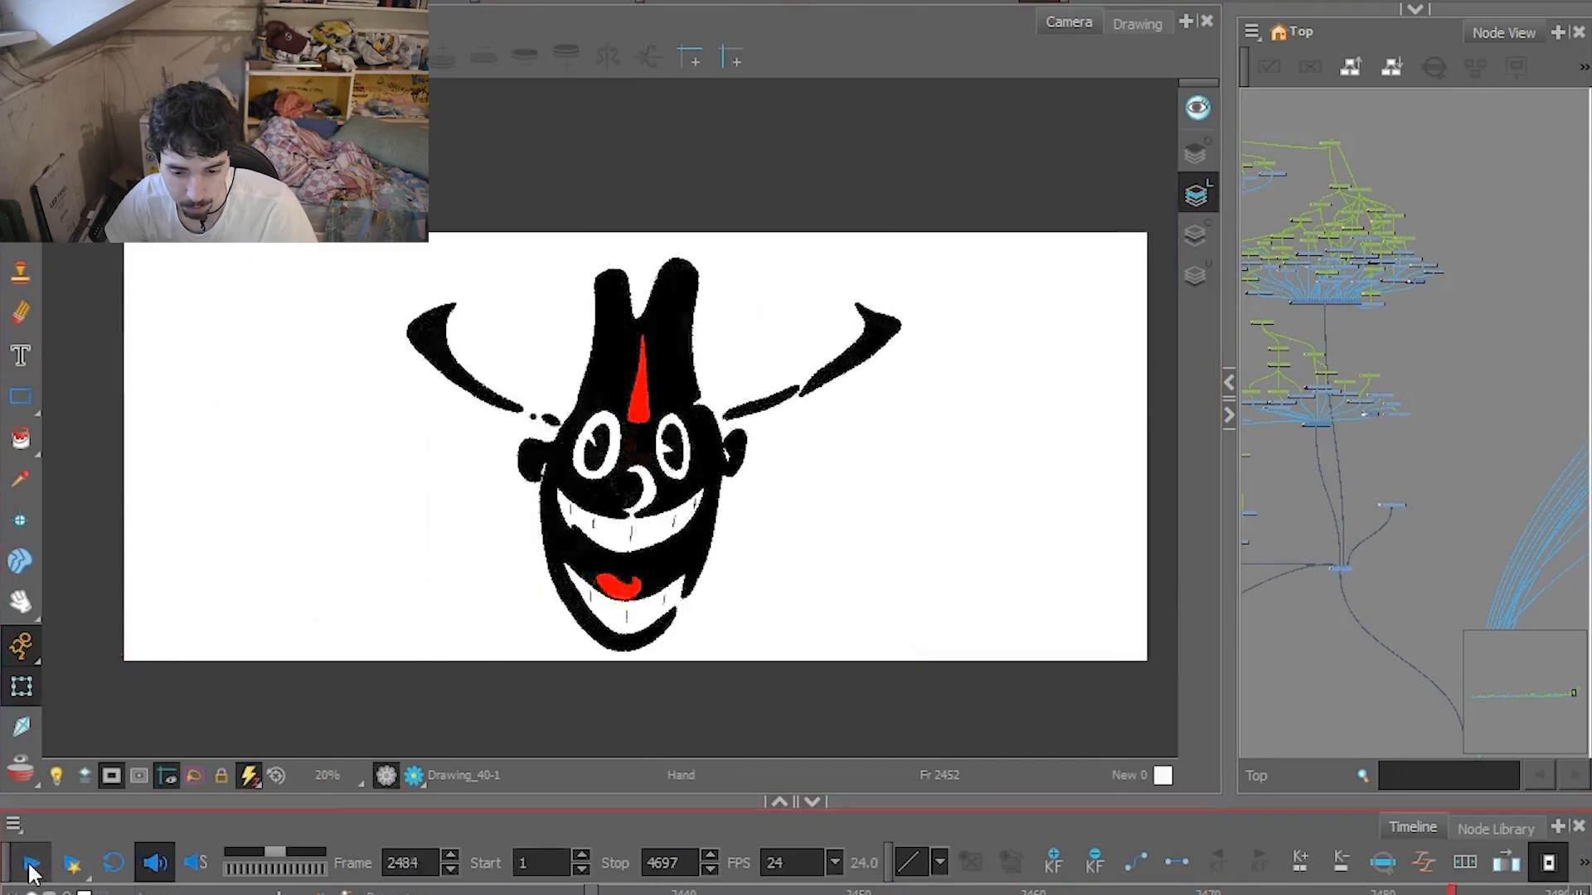
left_click(30, 863)
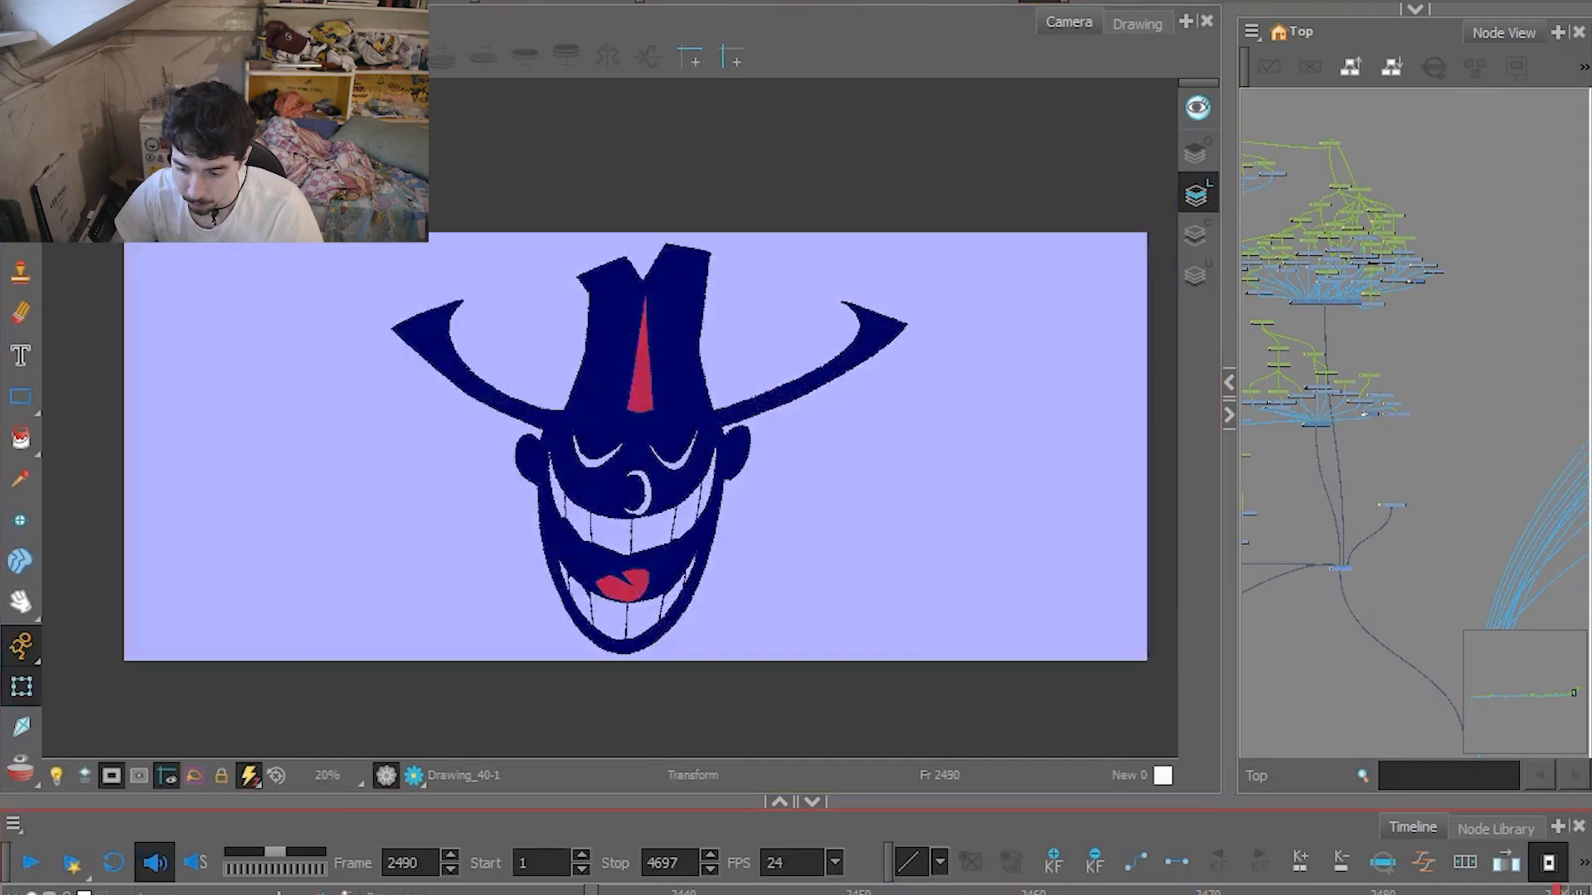
left_click(1278, 892)
left_click_drag(1278, 891, 1482, 891)
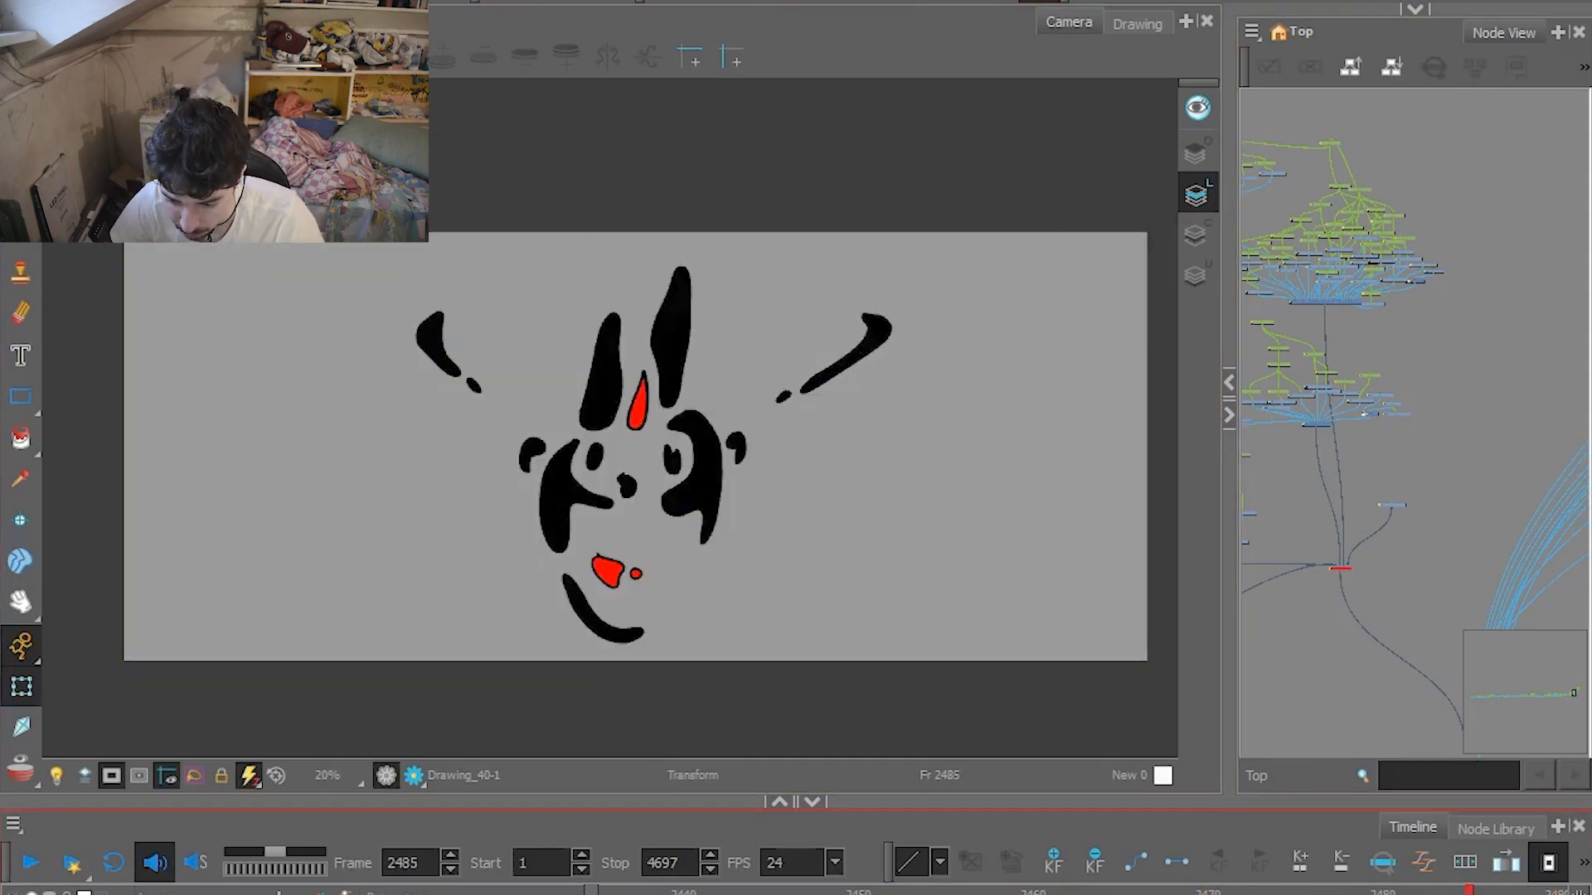
left_click_drag(1468, 891, 1434, 884)
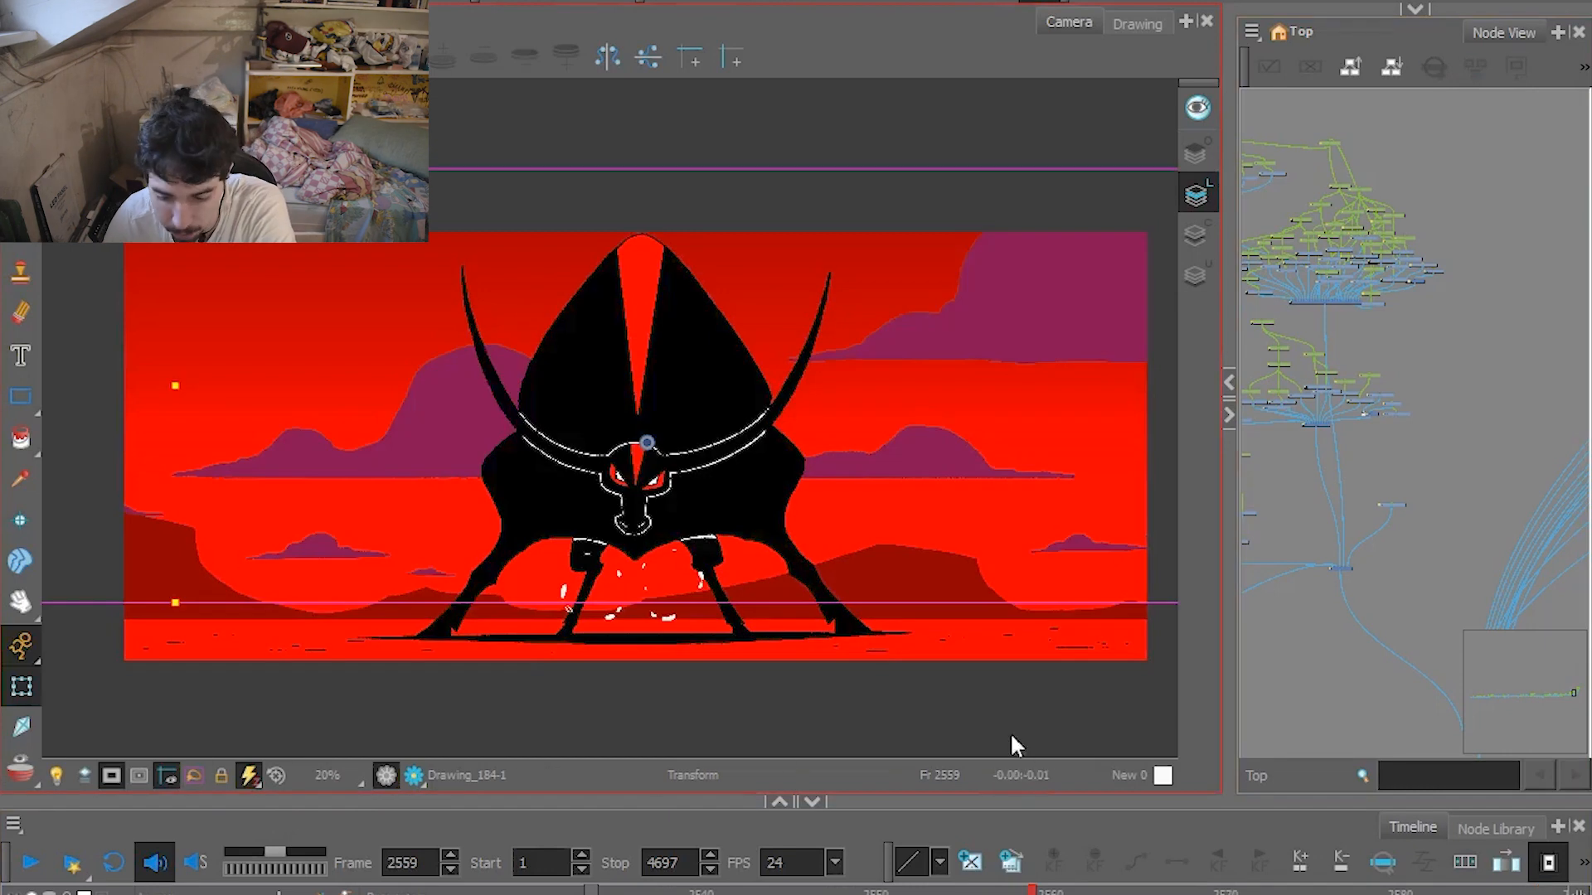
Select the bull's head and horns drawing at frame 2557, and play the bull shot from frame 2546.
mouse_move(1028, 892)
left_mouse_down()
mouse_move(965, 892)
mouse_move(997, 890)
left_mouse_up()
left_click(758, 511)
left_click(629, 493)
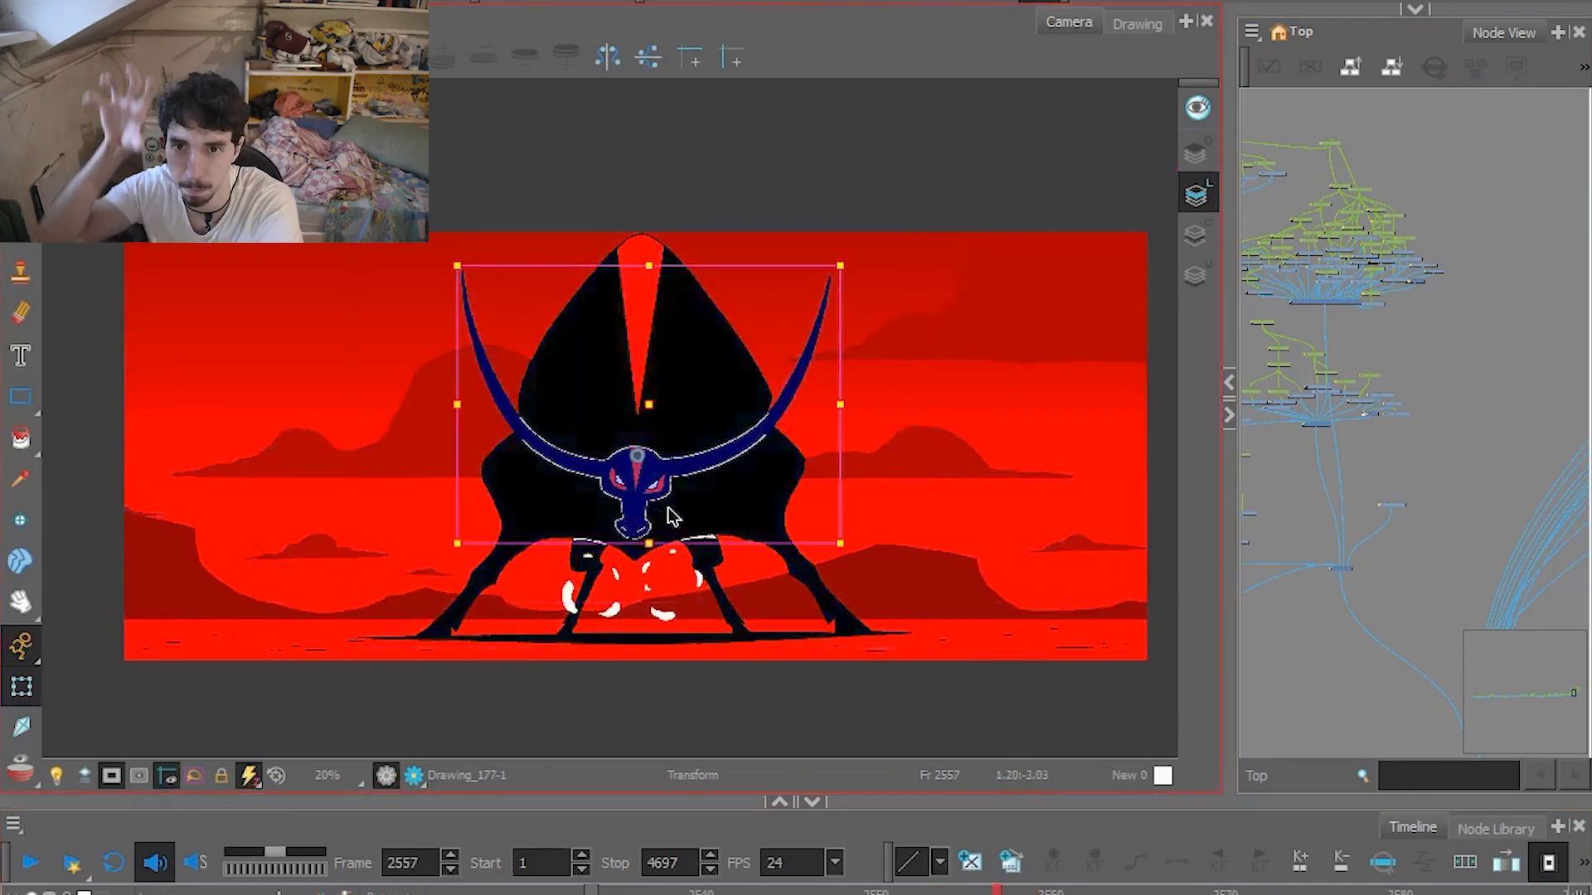
left_click(33, 865)
left_click(33, 865)
left_click(804, 892)
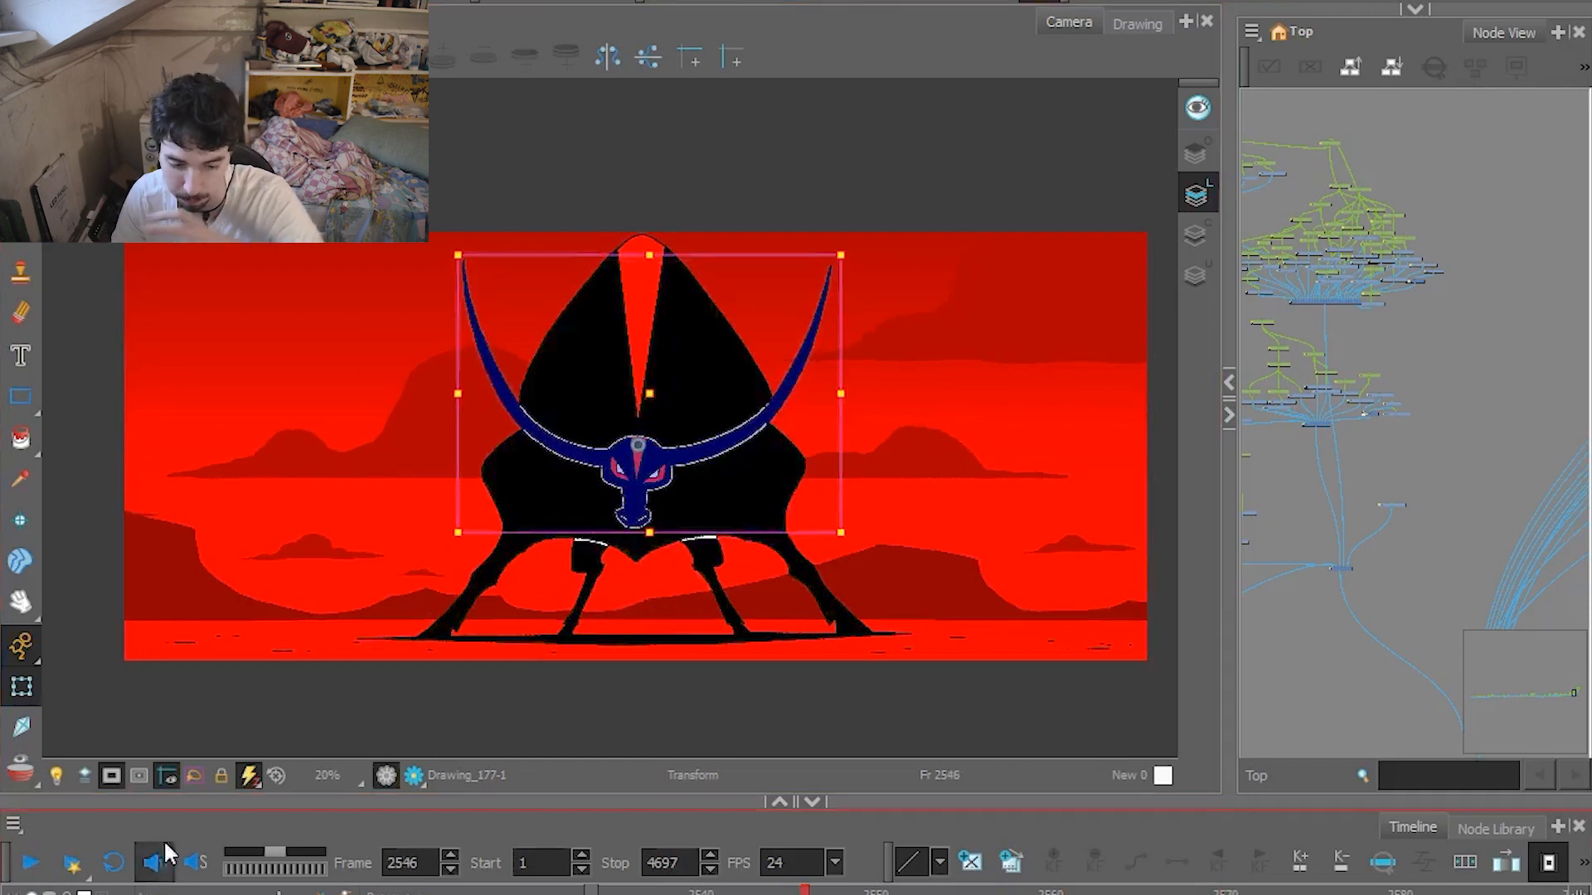
left_click(38, 866)
left_click(38, 865)
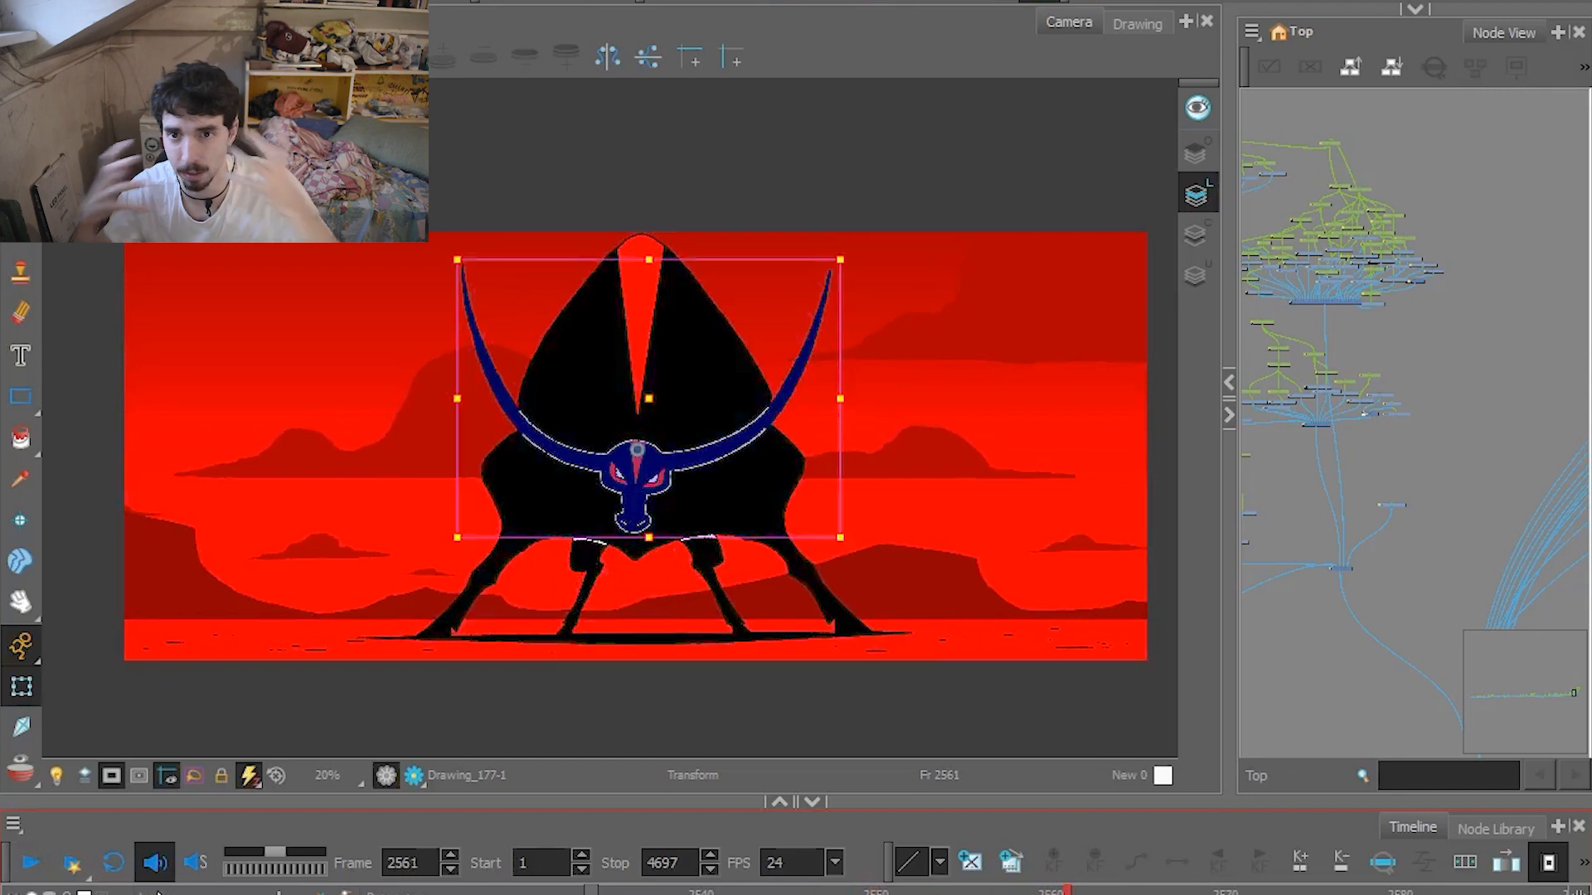
Play the move from the bull to the caped cowboy, and scrub it back to frame 2575 with off-camera artwork shown.
left_click(31, 863)
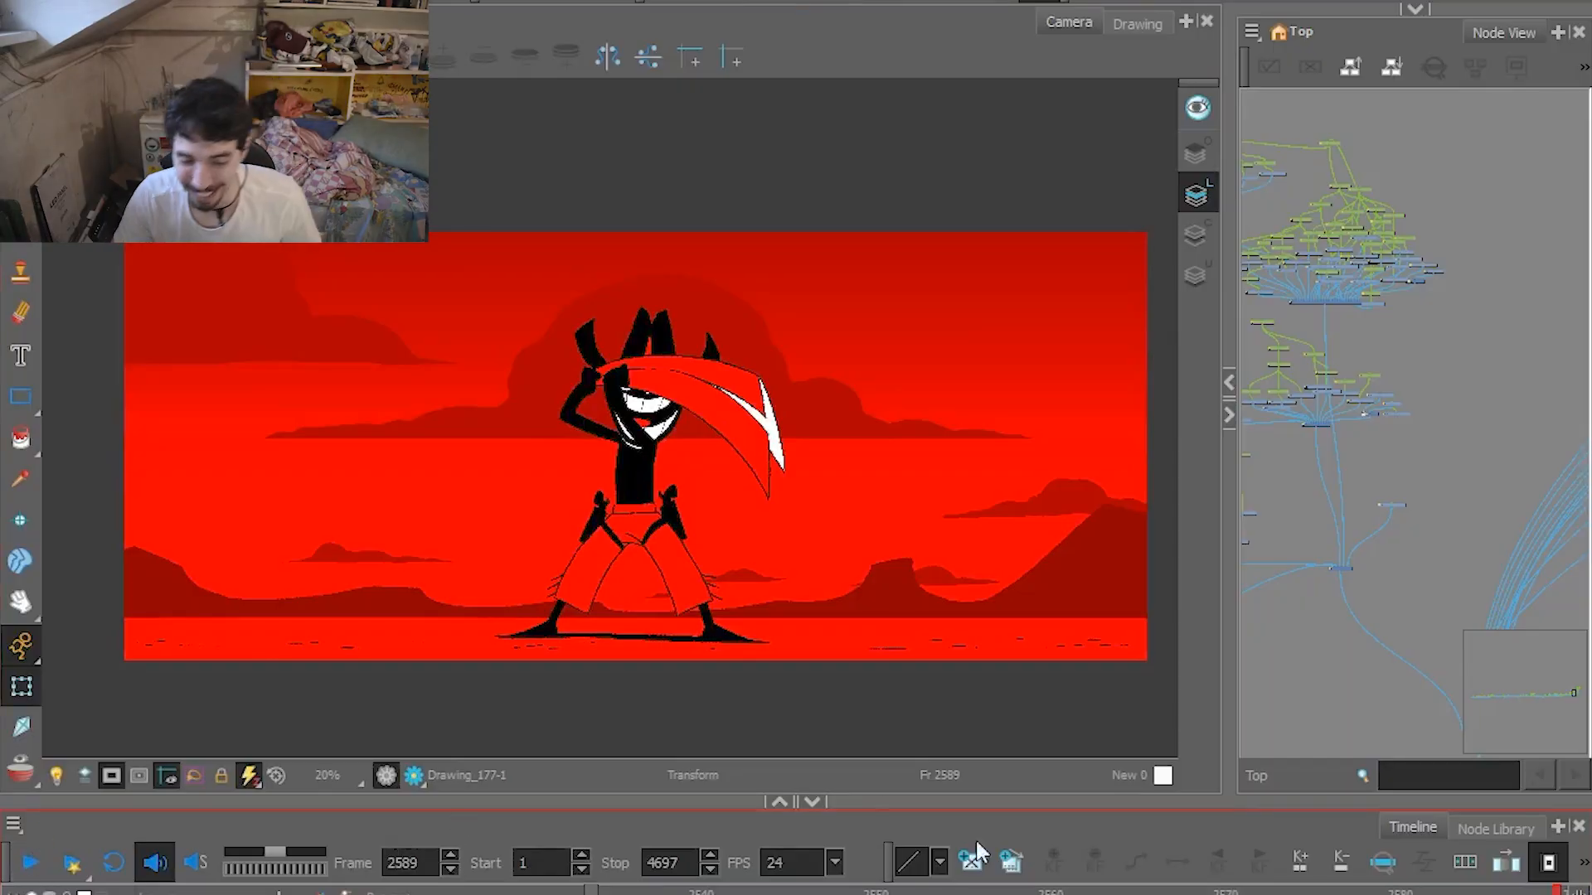
left_click(38, 864)
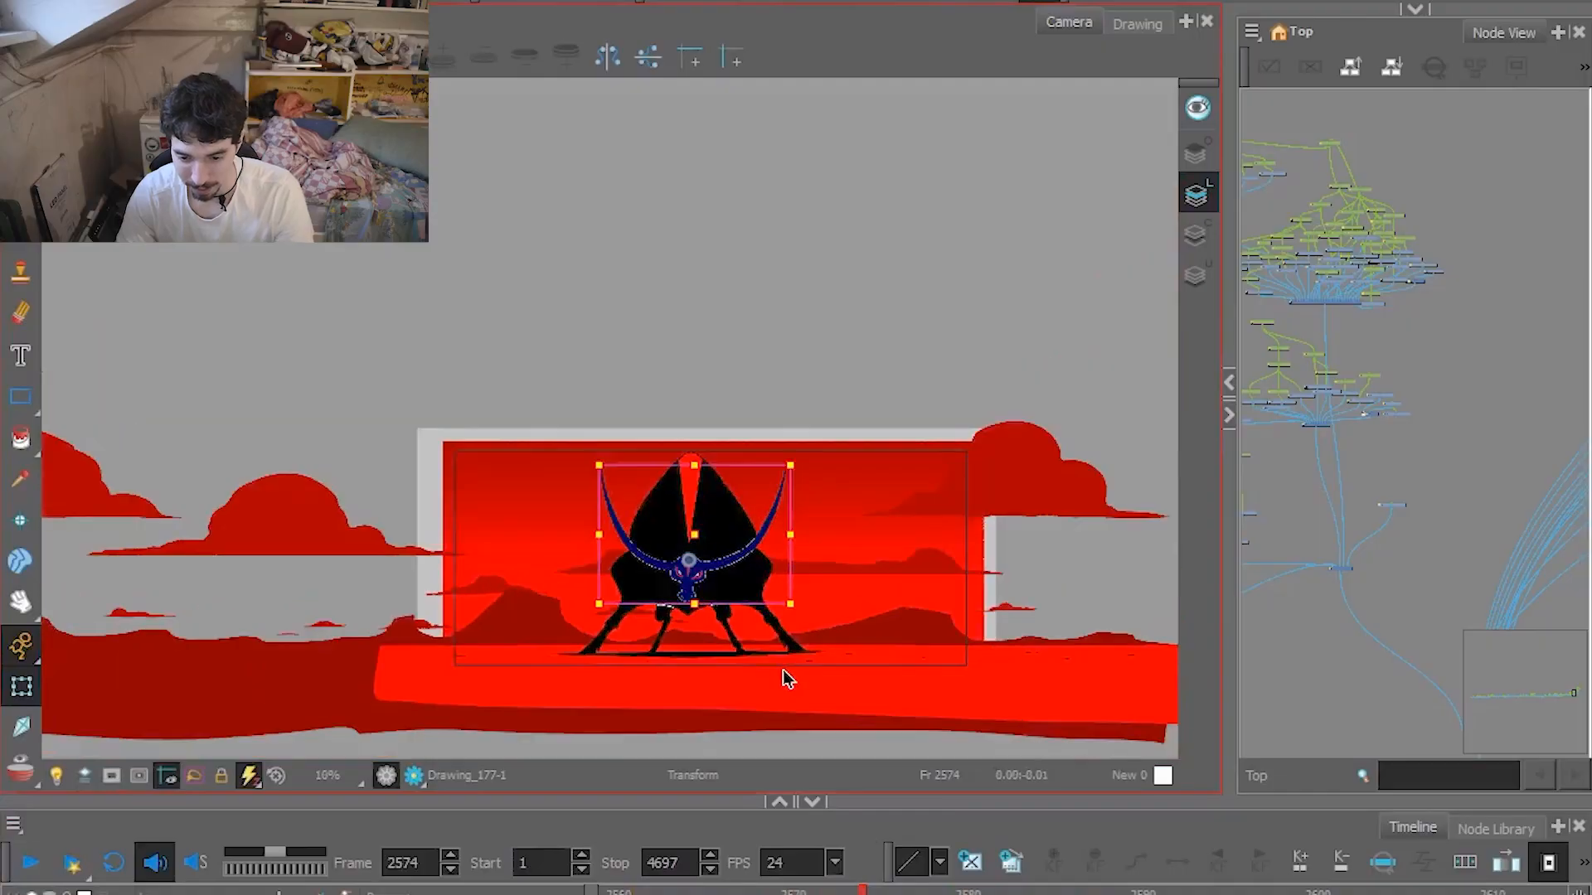
scroll(787, 678, "down", 3)
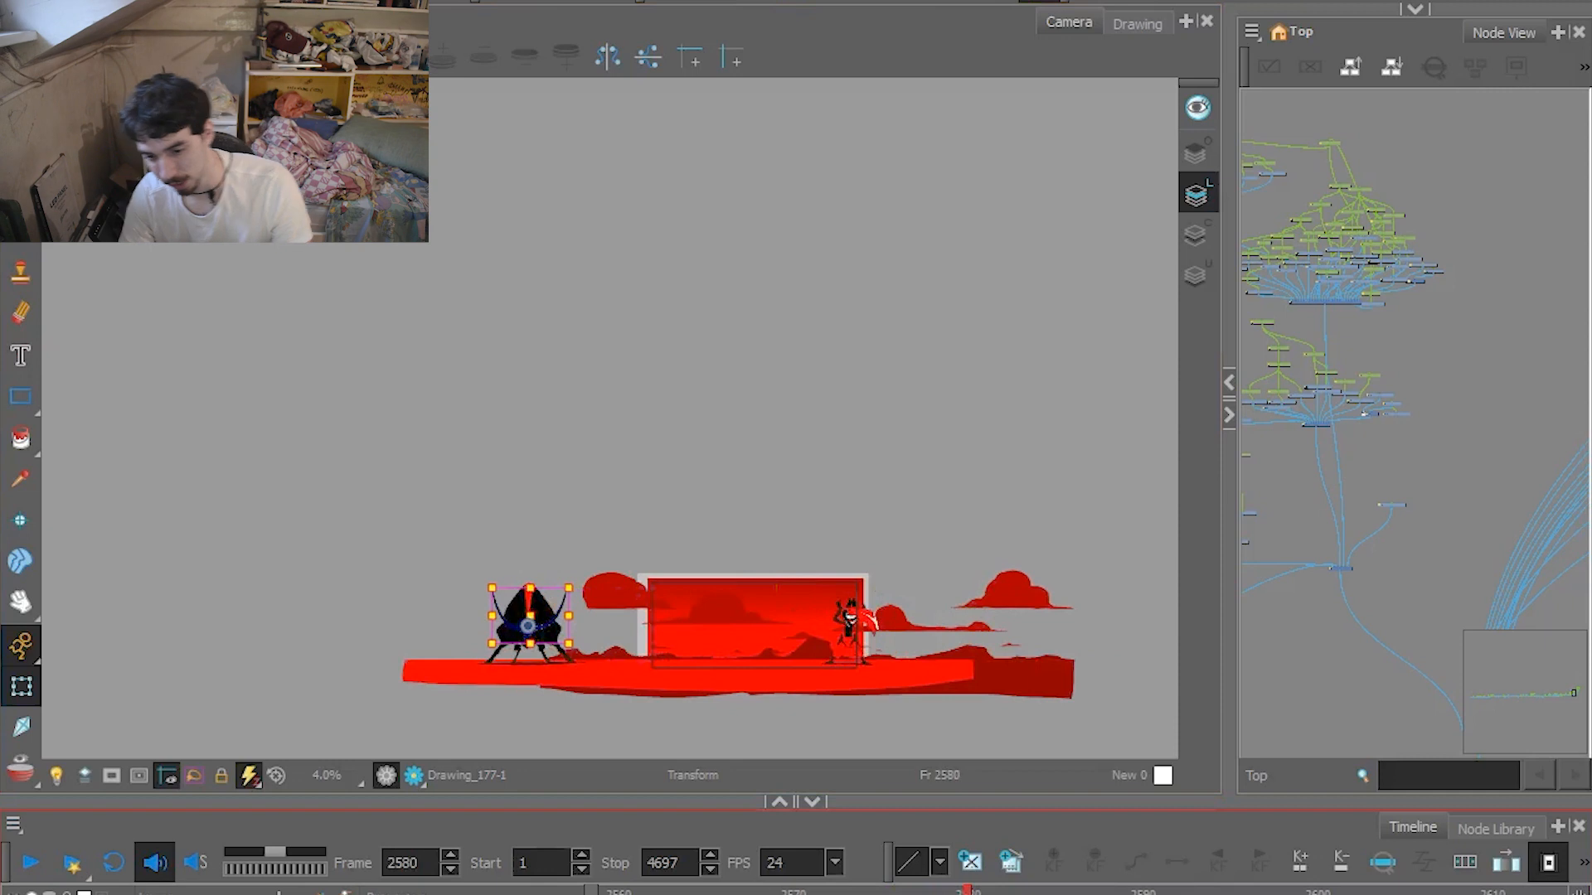
left_click_drag(1037, 891, 950, 891)
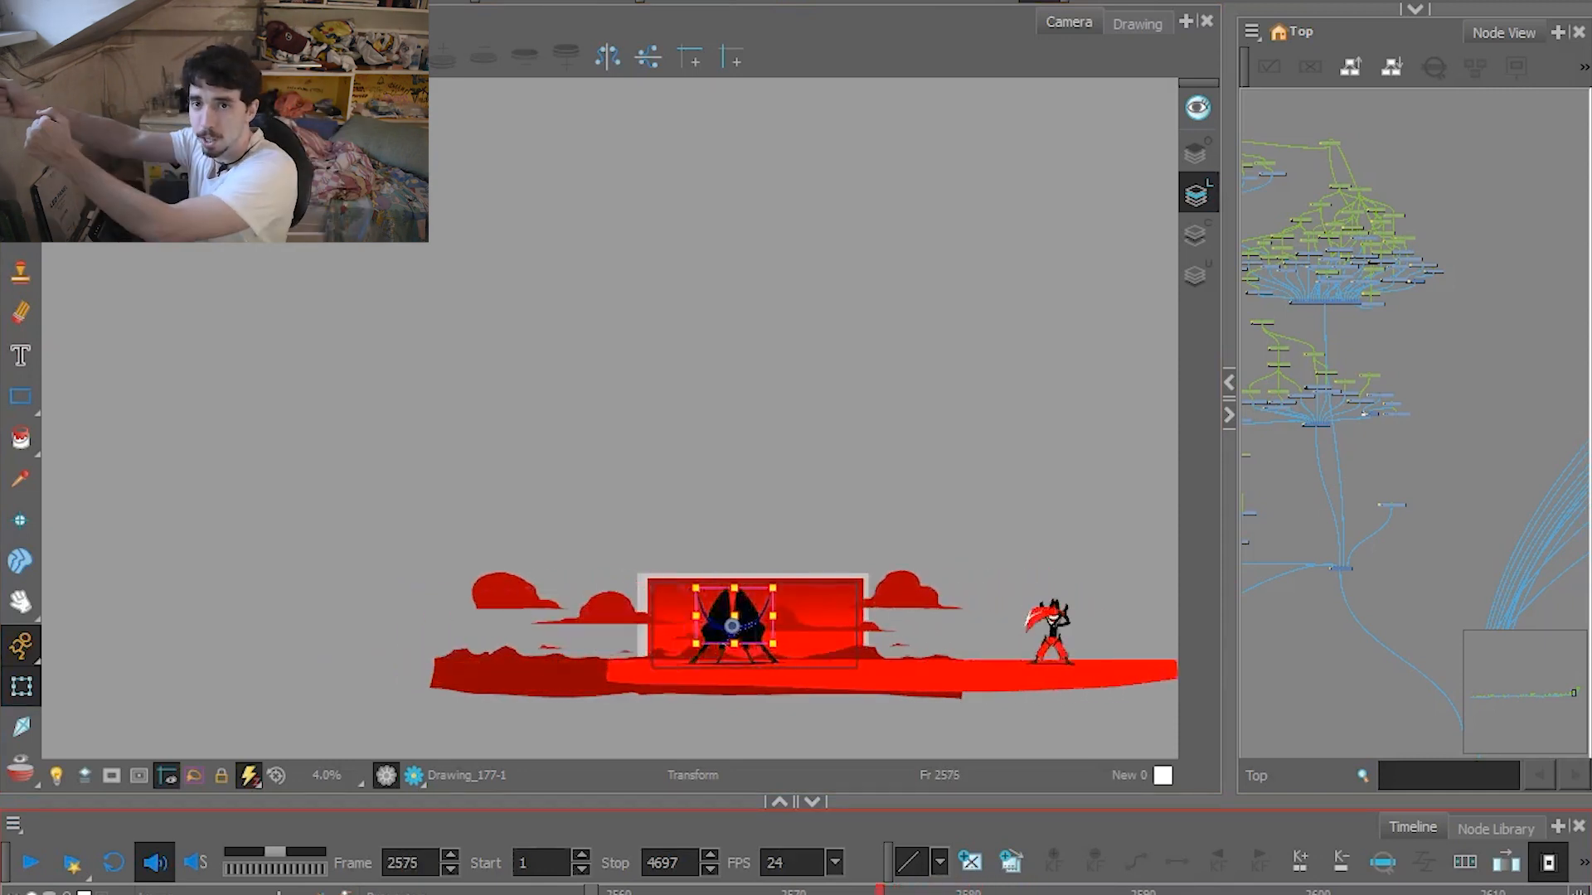
Play the following shots in the camera frame, and scrub to the running cowboy at frame 2662.
left_click(32, 863)
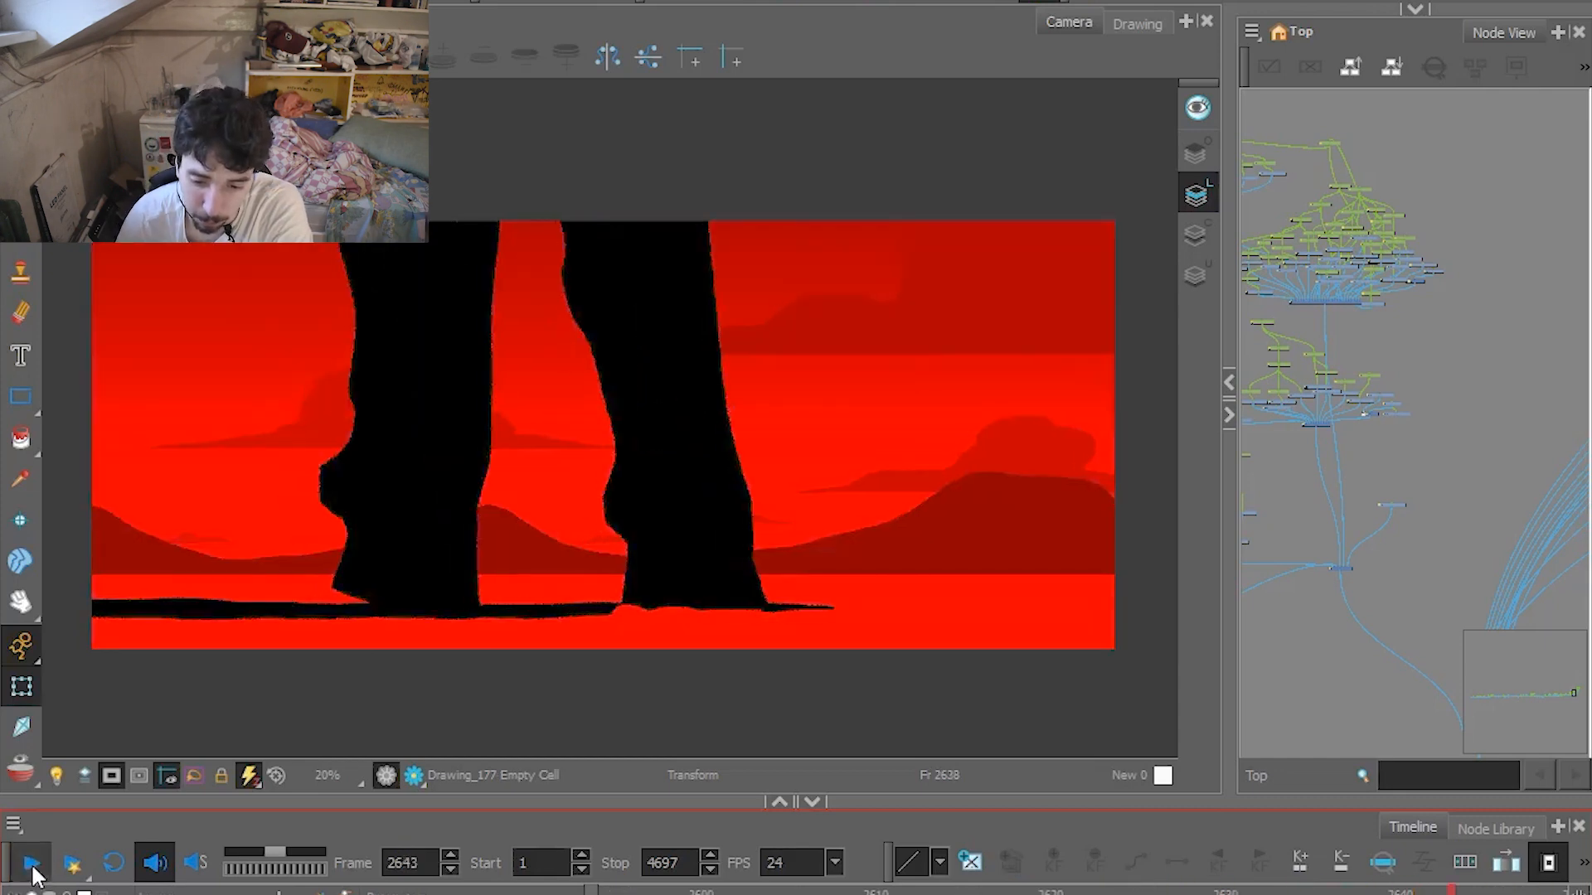
left_click_drag(1103, 893, 1065, 893)
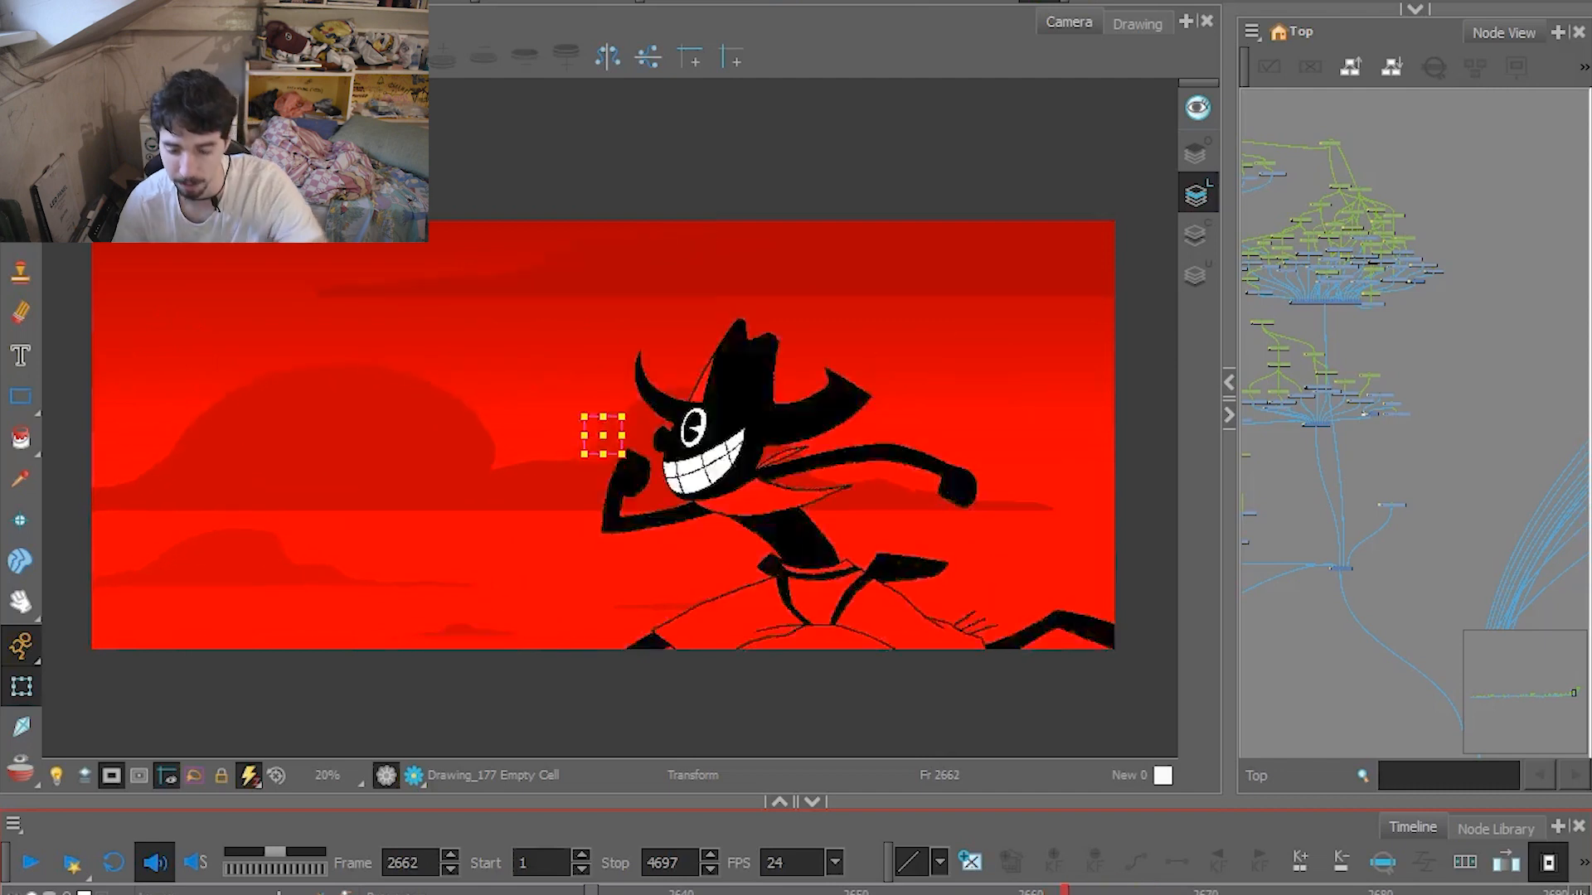
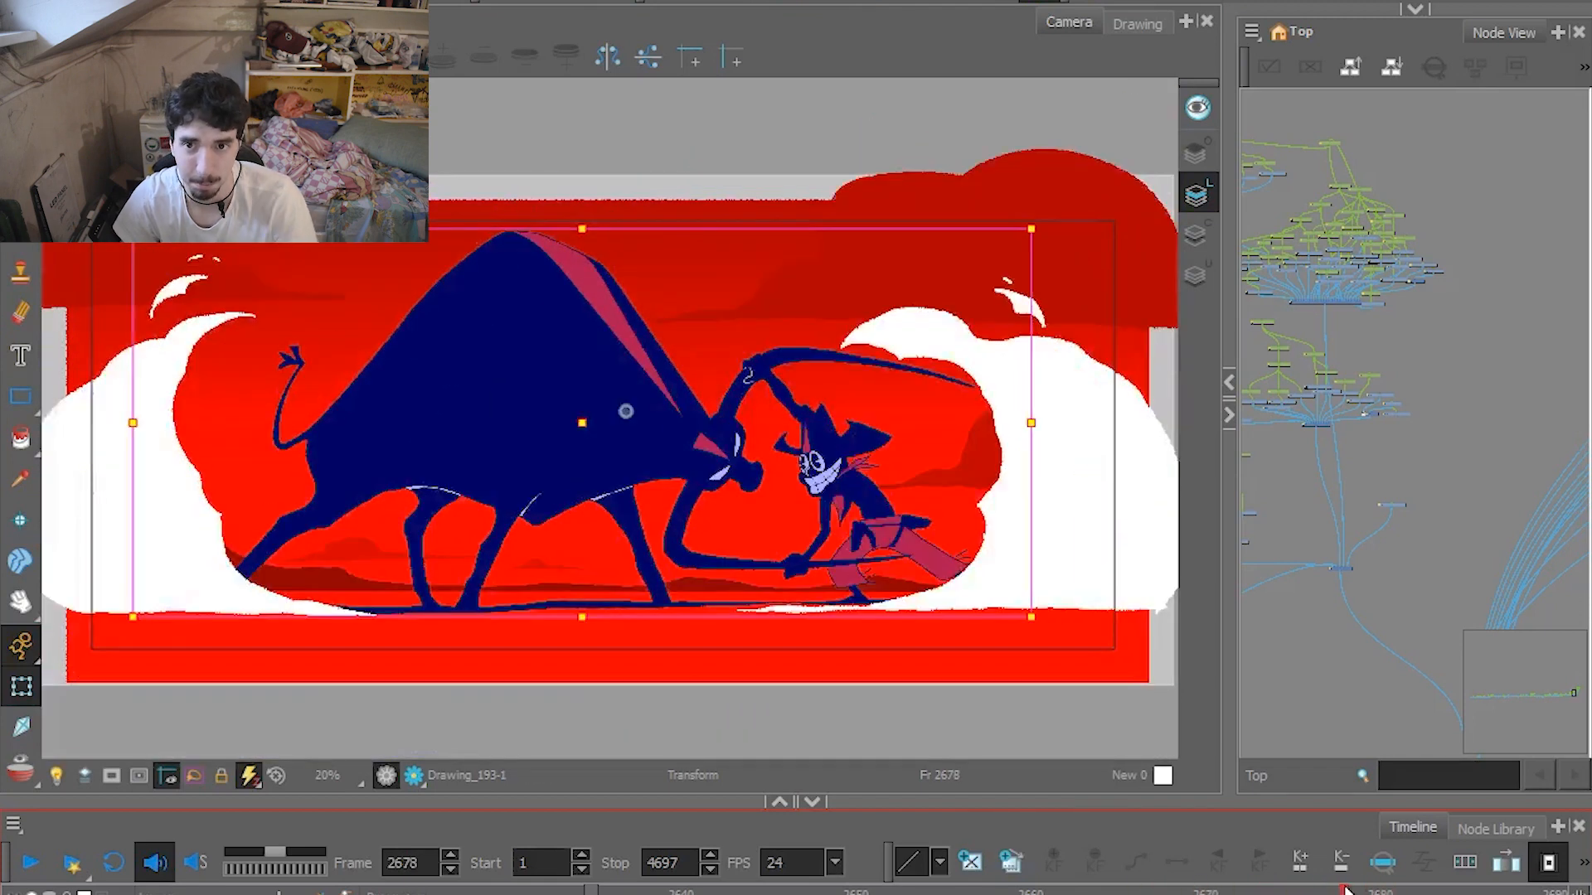
Scrub through the bull and cowboy clash, selecting the white smoke drawing at frame 2683.
left_click_drag(1345, 891, 1433, 889)
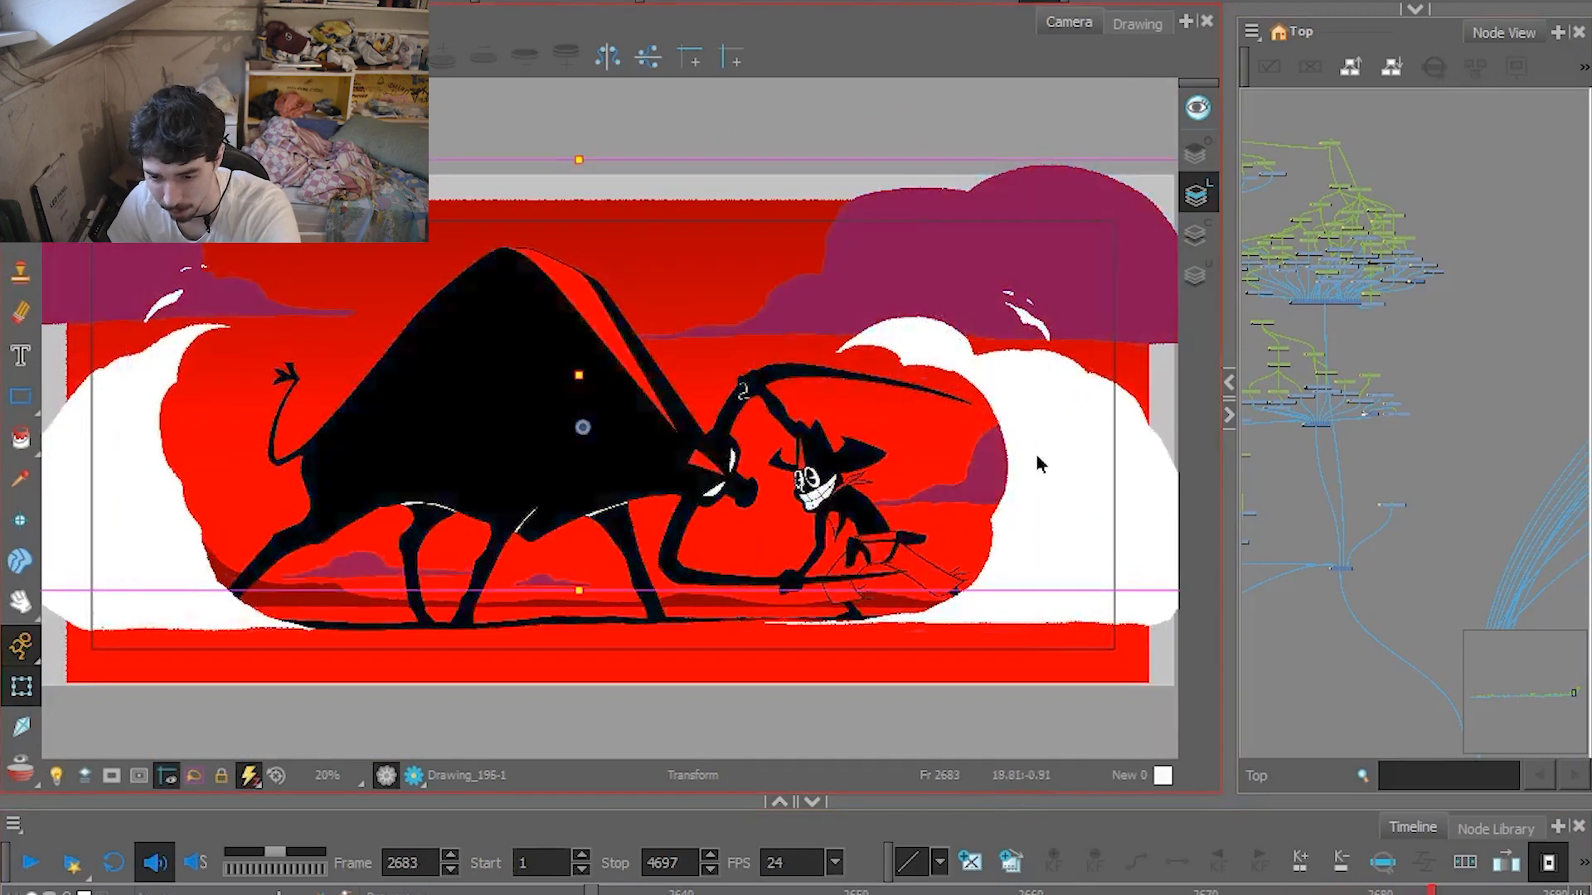
left_click(1041, 466)
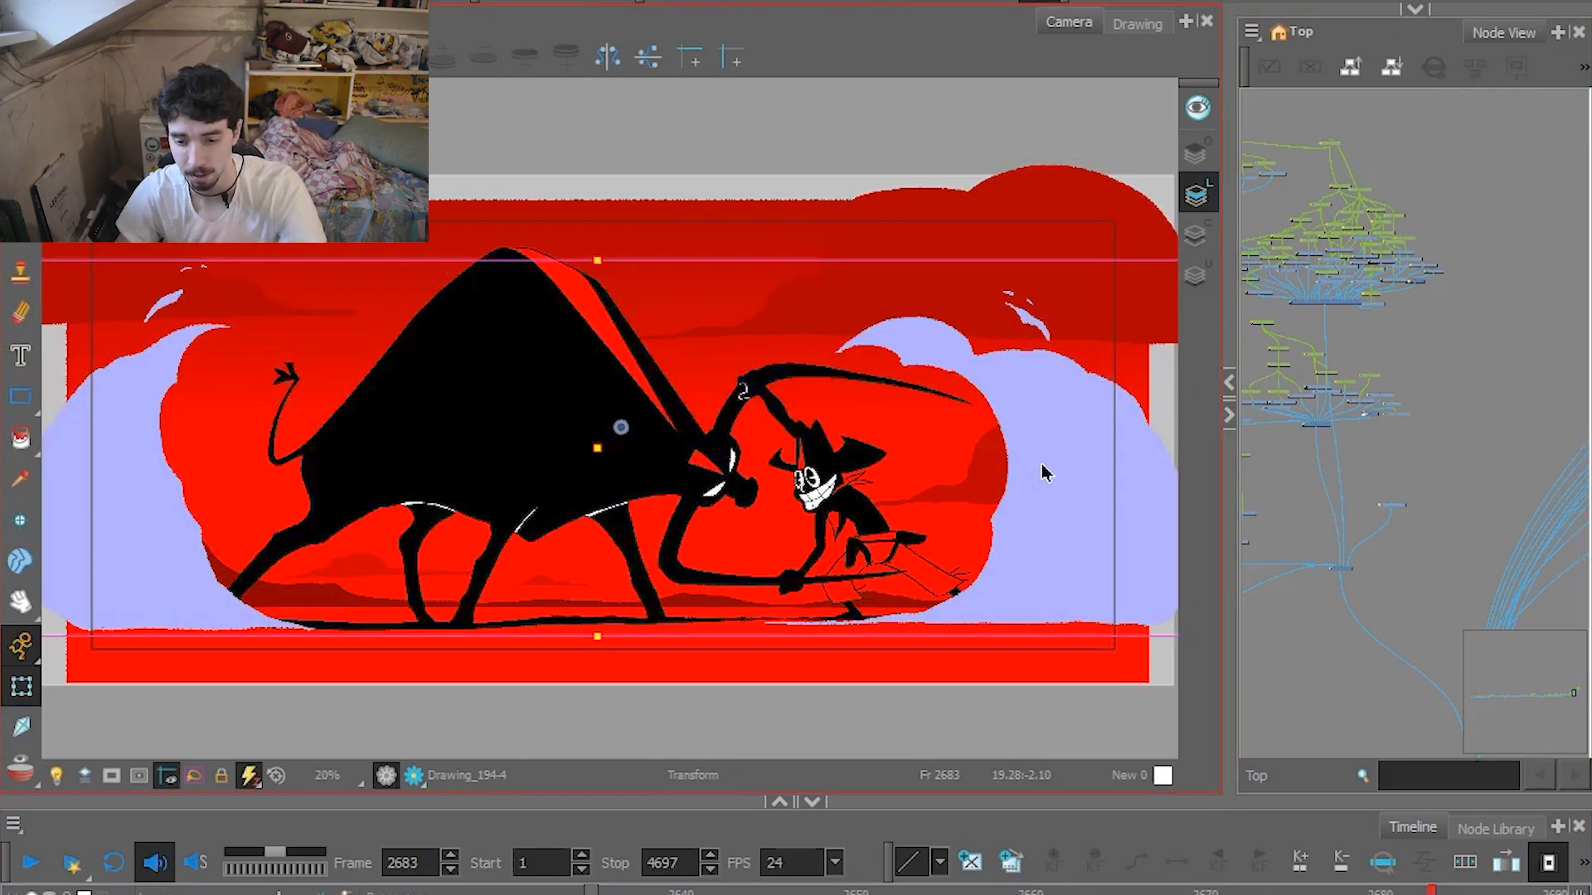
left_click_drag(1400, 890, 1551, 886)
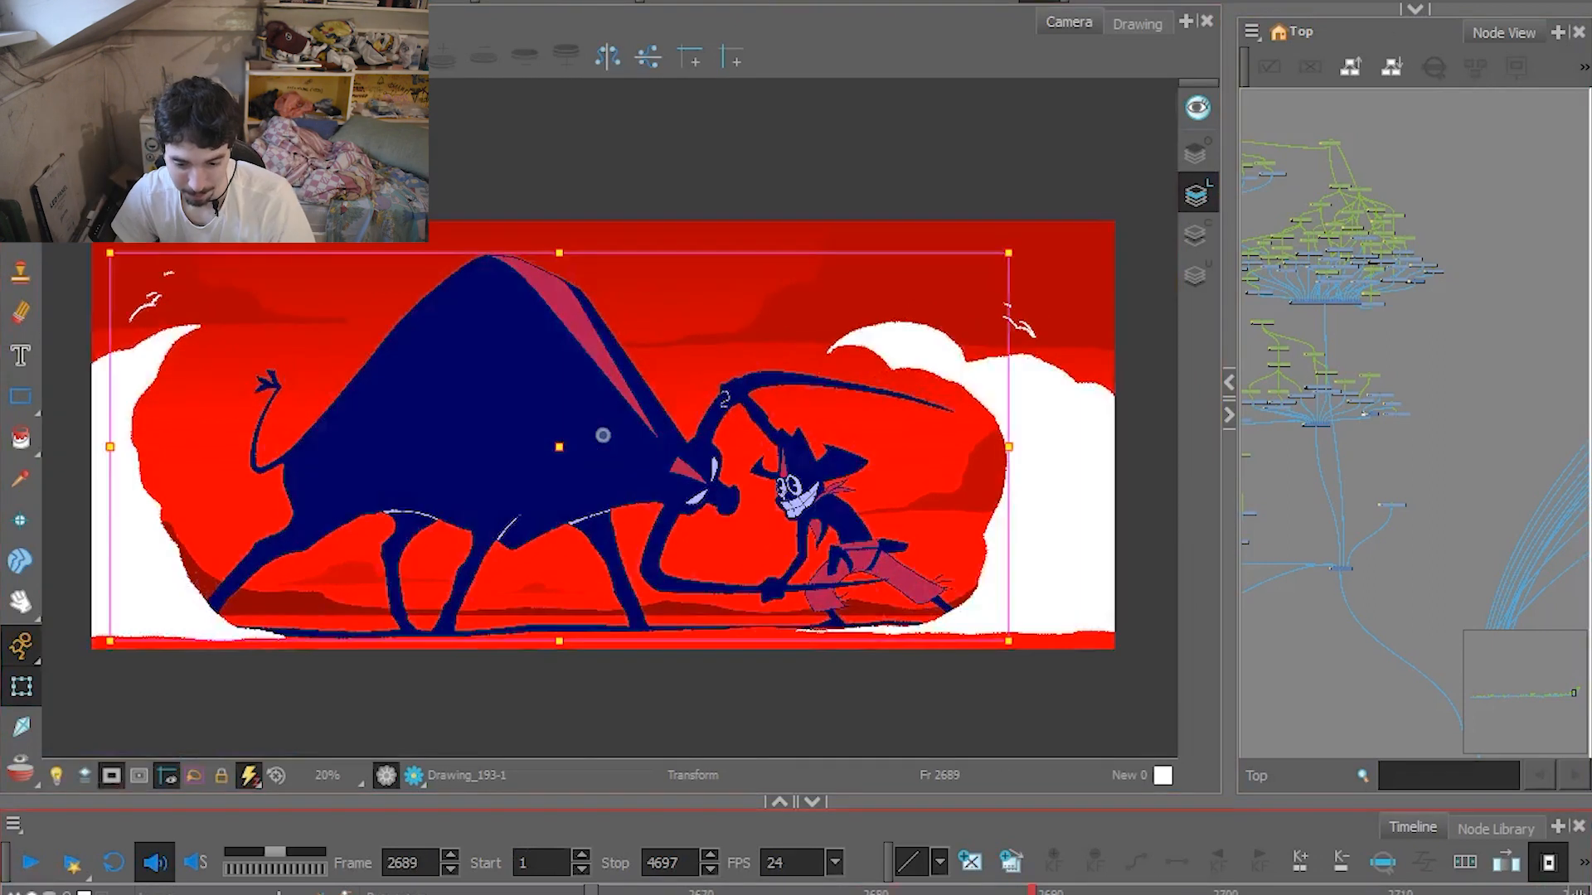
Play the cowboy's run into the bull clash repeatedly in the camera frame, starting around frame 2669.
left_click(682, 890)
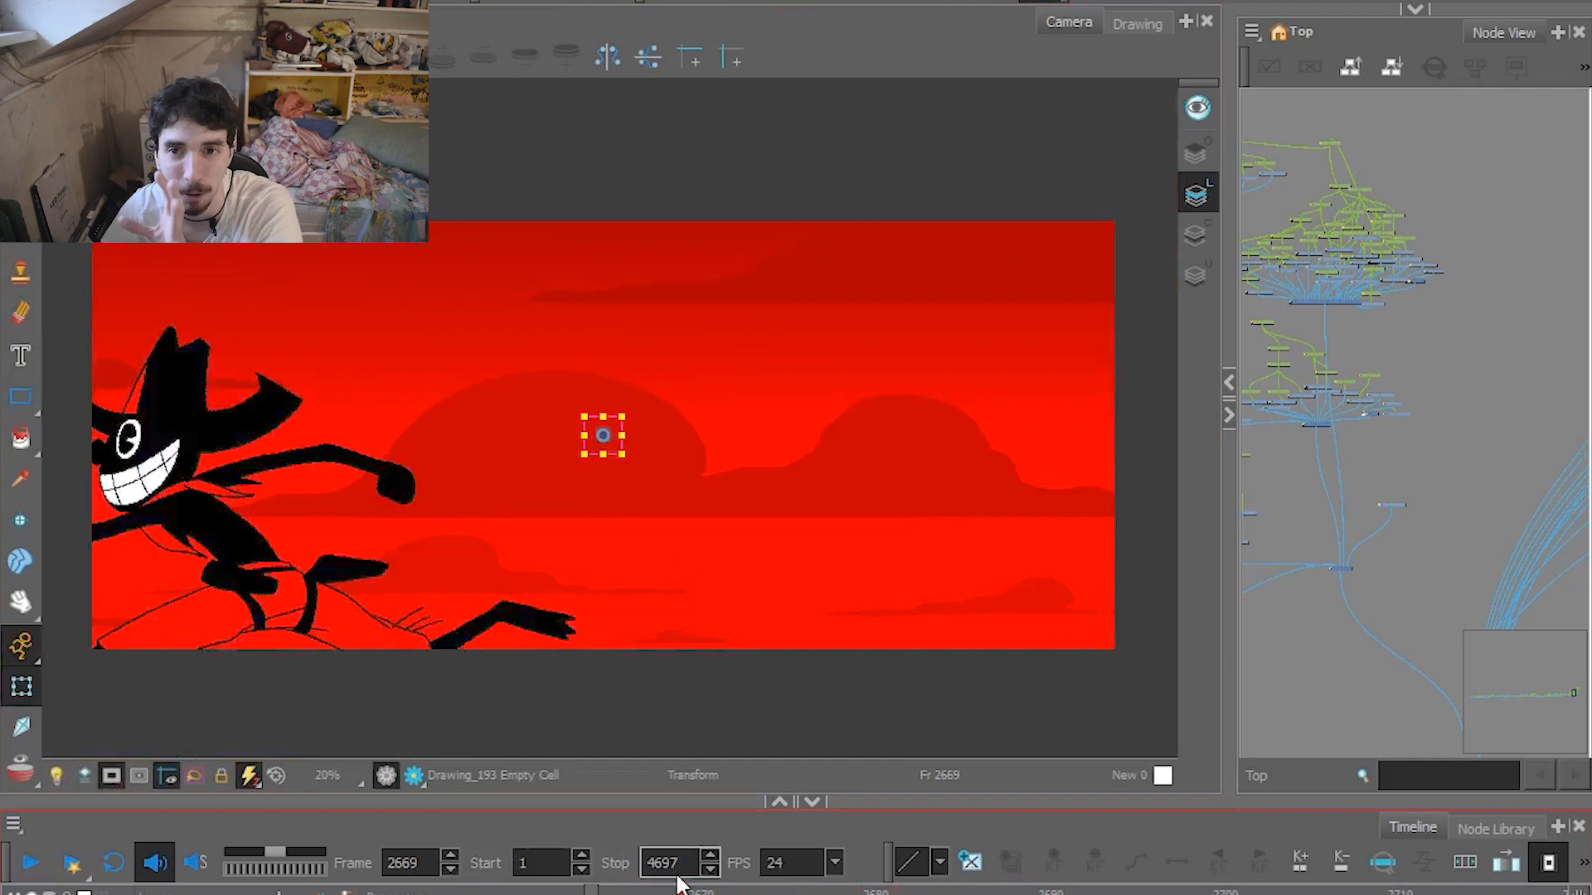
left_click(30, 863)
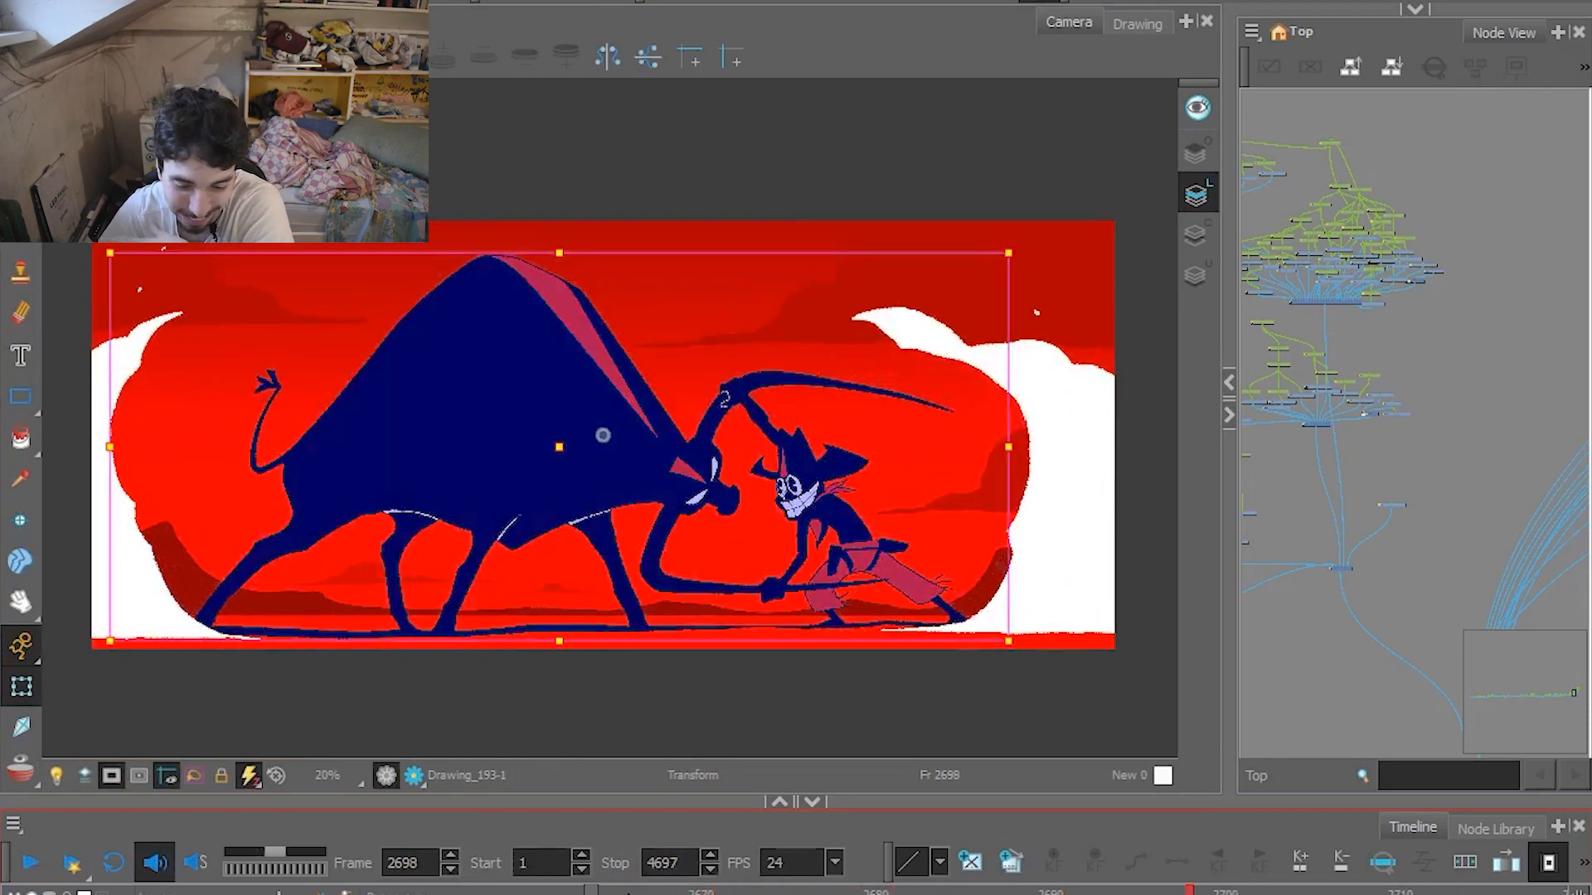
left_click(33, 863)
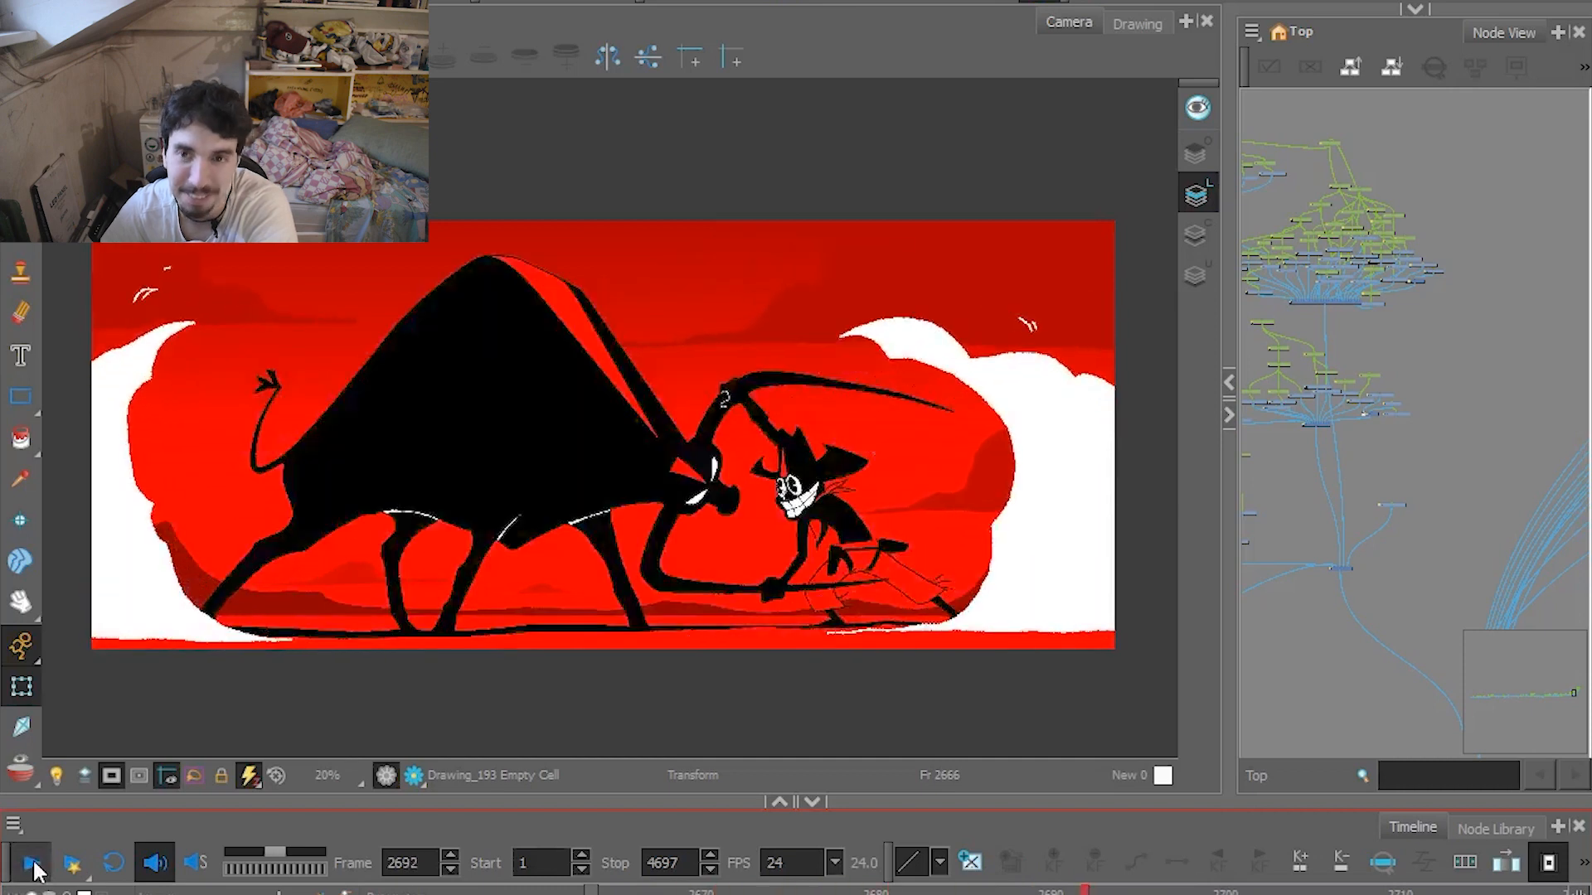
left_click(34, 866)
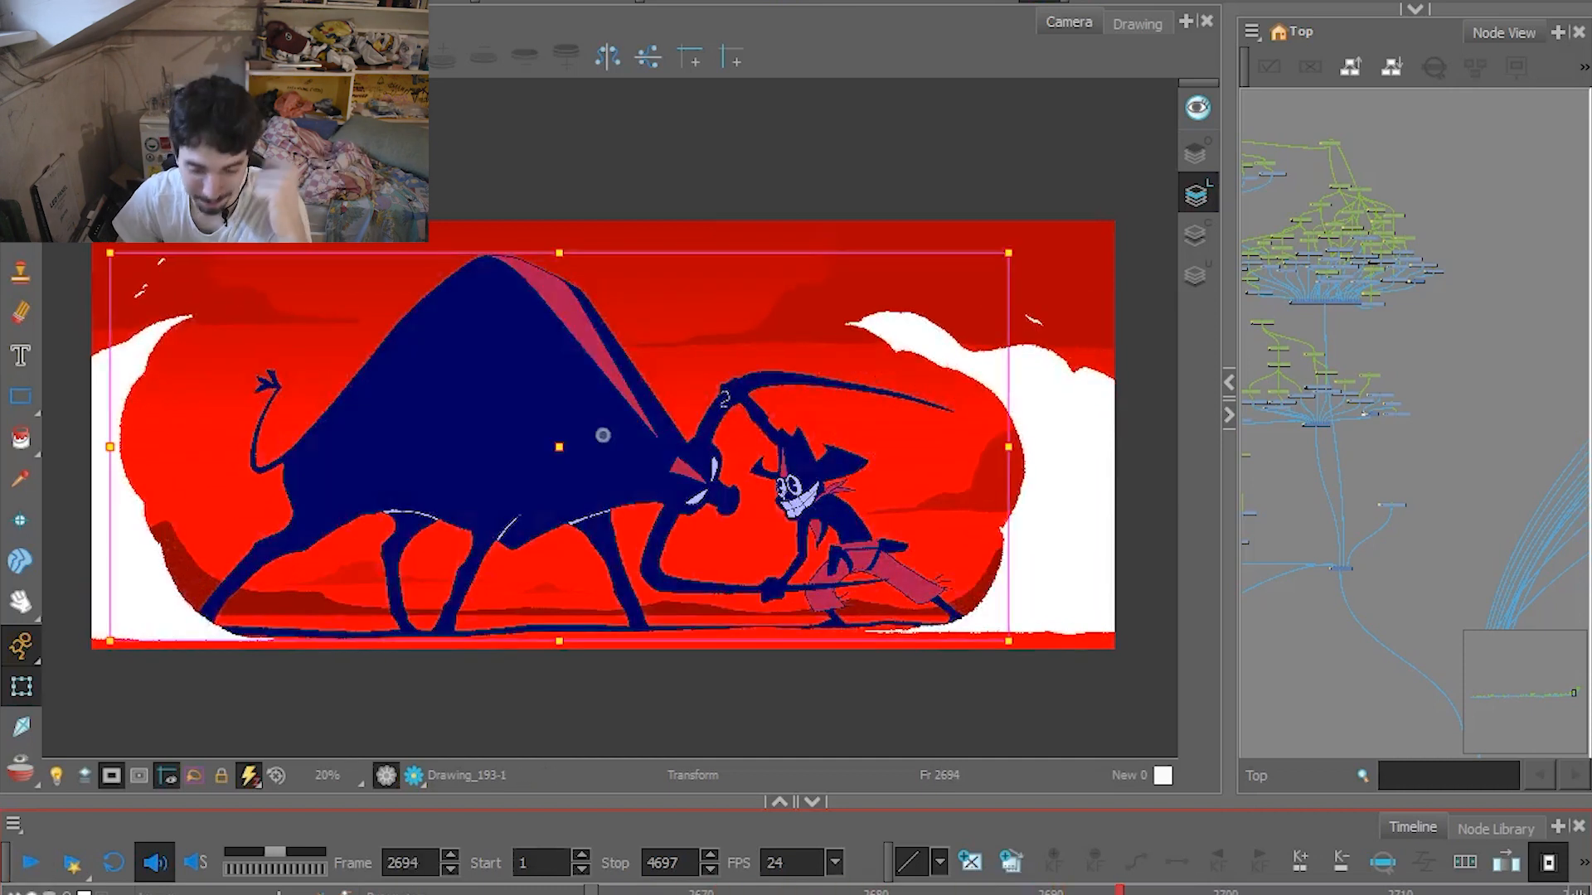
left_click(700, 891)
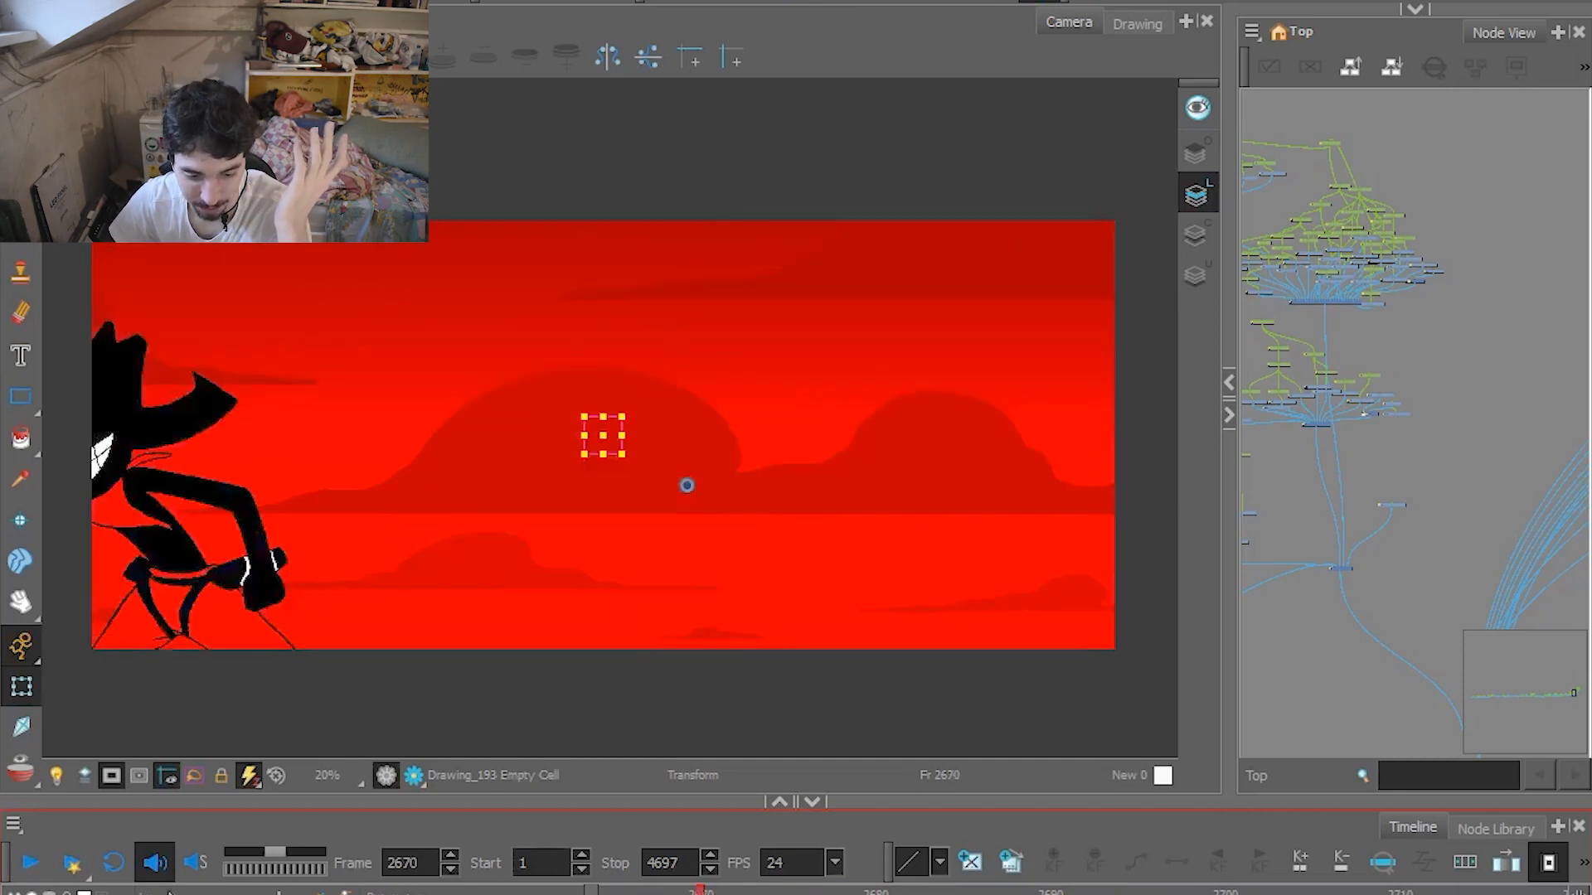
left_click(47, 863)
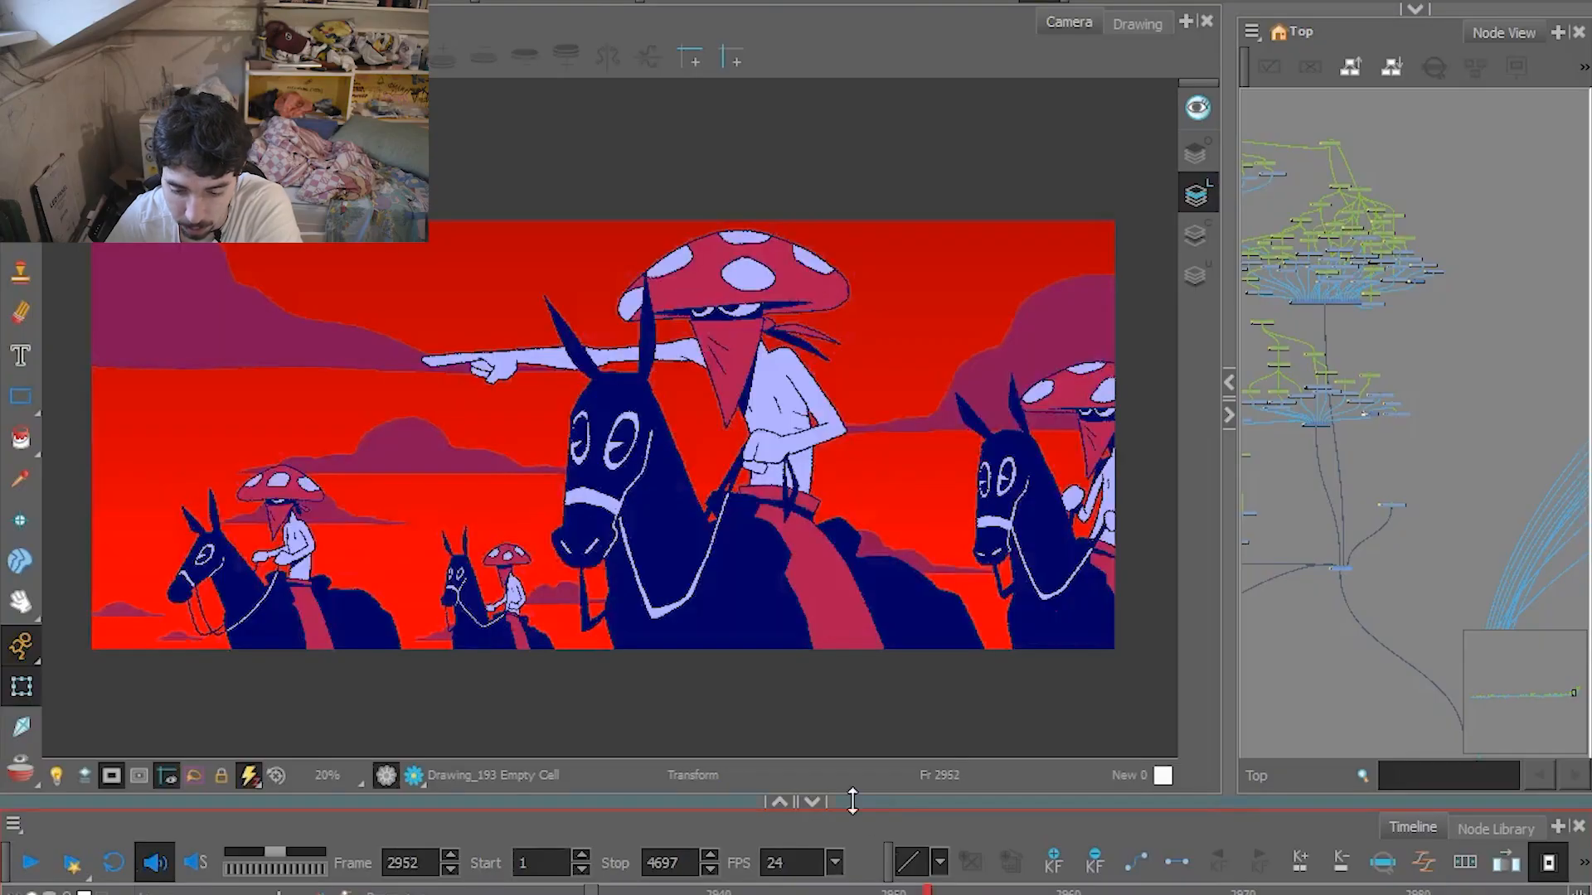
Step back and forth between frames 2944 and 2952 to examine the mushroom rider's pointing arm.
key("comma")
key("comma")
key("comma")
key("comma")
key("comma")
key("comma")
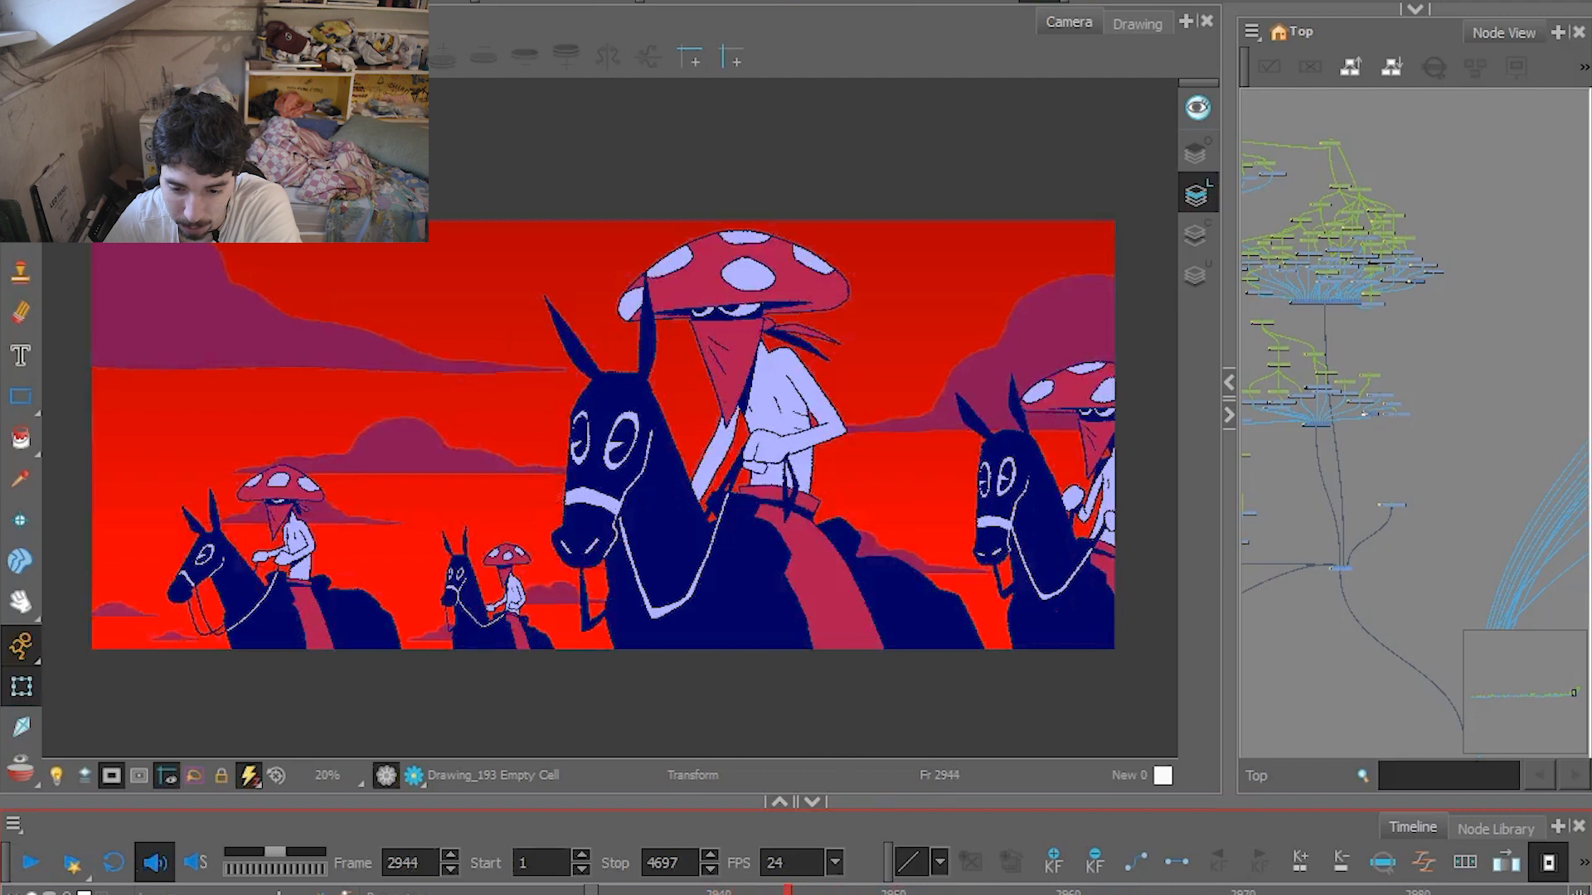
key("period")
key("period")
key("period")
key("period")
key("period")
key("period")
key("comma")
key("comma")
key("comma")
key("comma")
key("comma")
key("period")
key("period")
key("period")
key("comma")
key("comma")
key("comma")
key("period")
key("period")
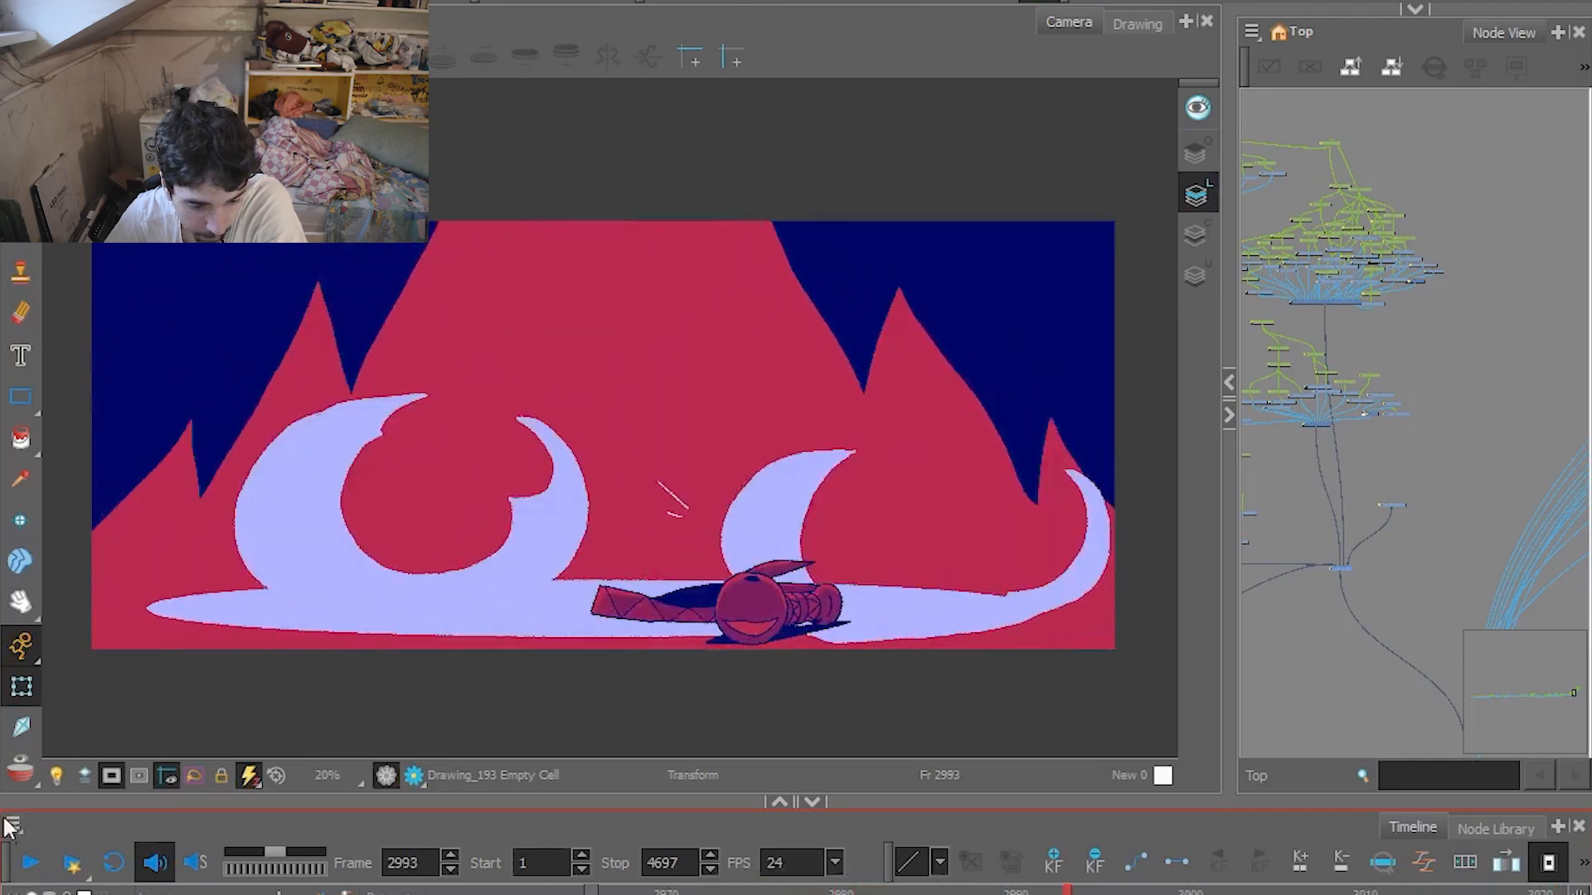
key("period")
Select the large mushroom rider to the left of the grinning cowboy, and play the shot from frame 3040.
left_click(308, 612)
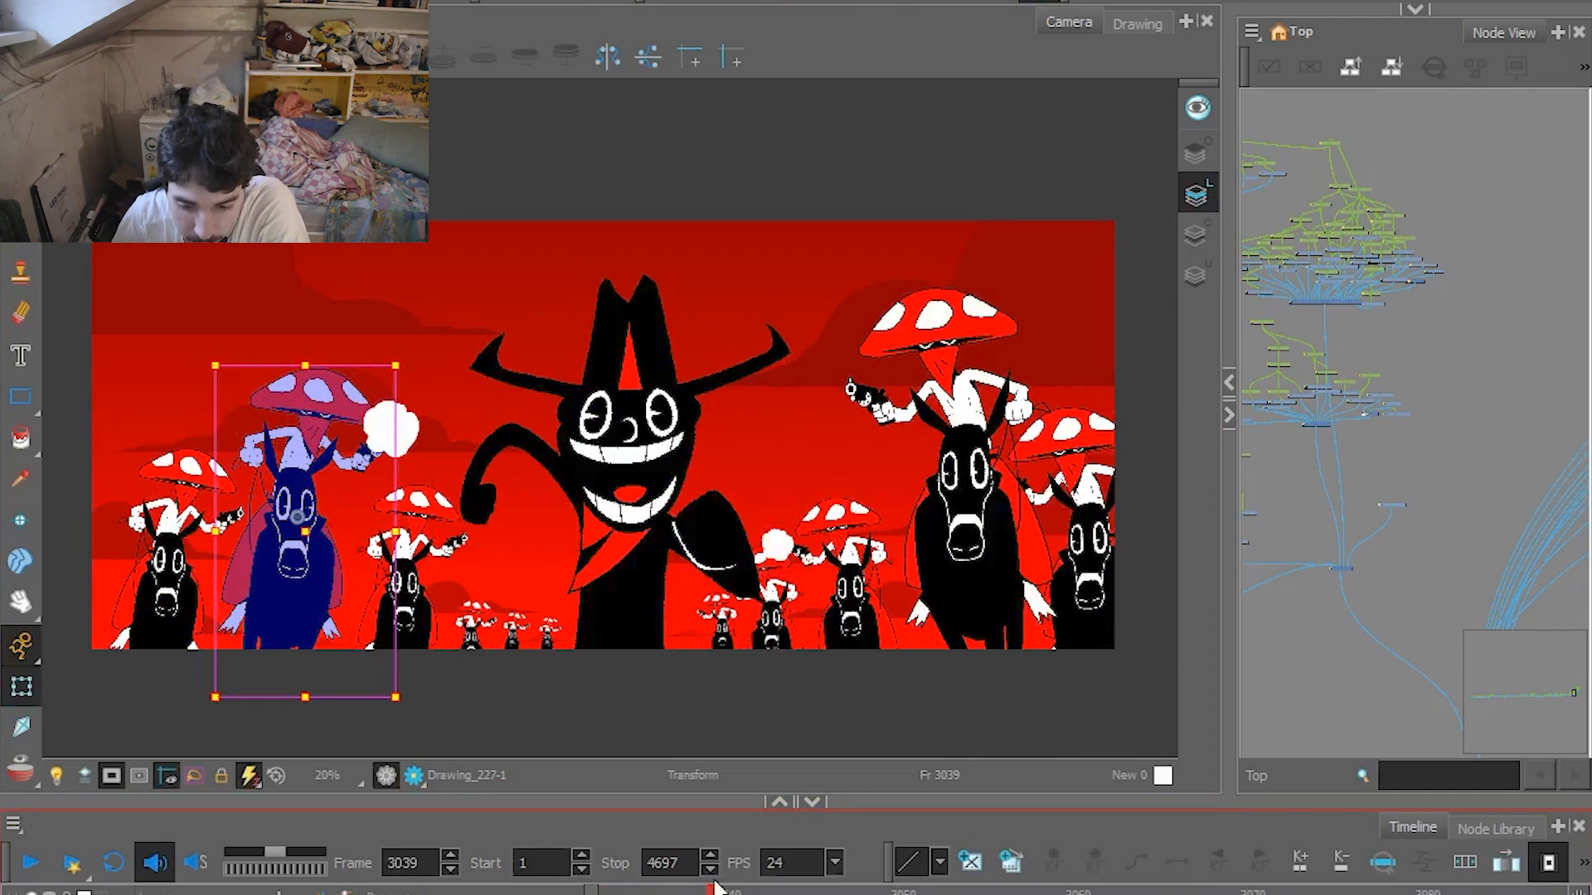
left_click_drag(715, 887, 729, 888)
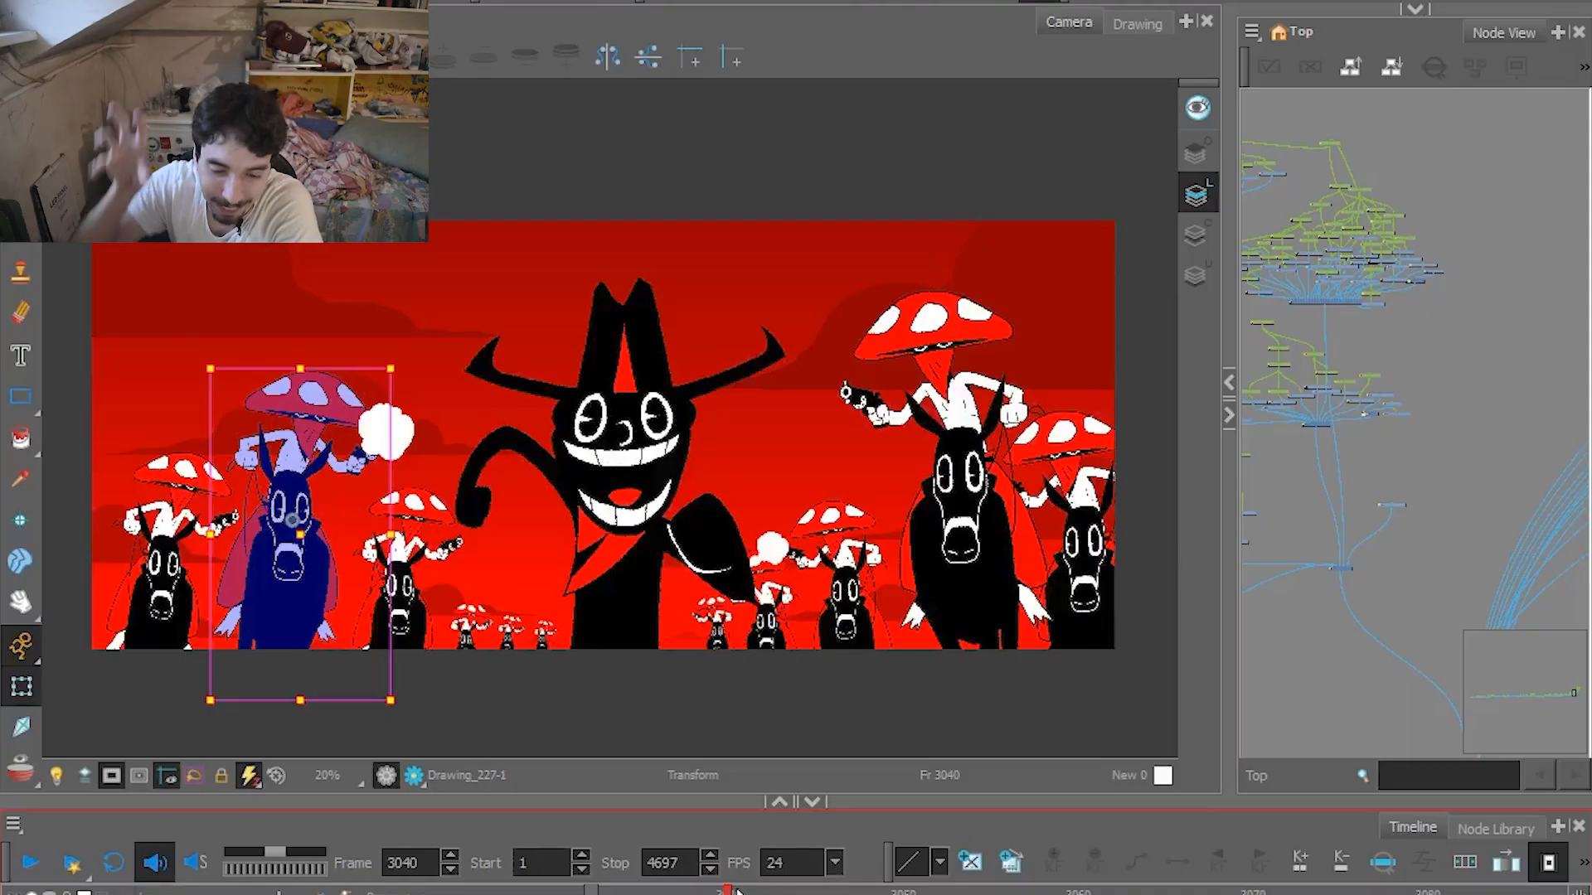
left_click(30, 864)
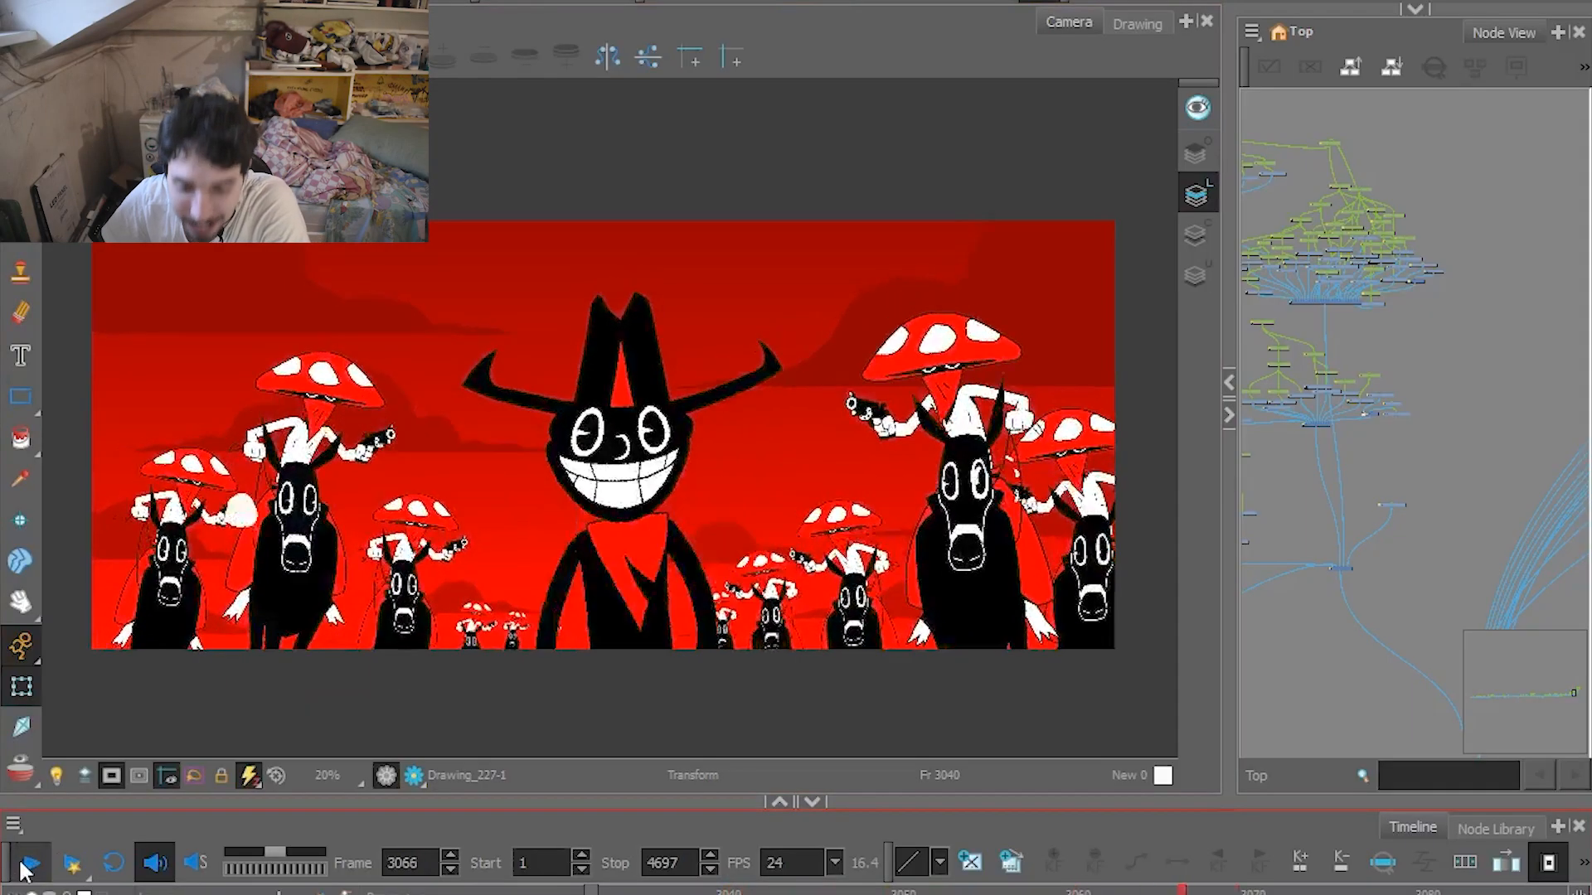
left_click(30, 864)
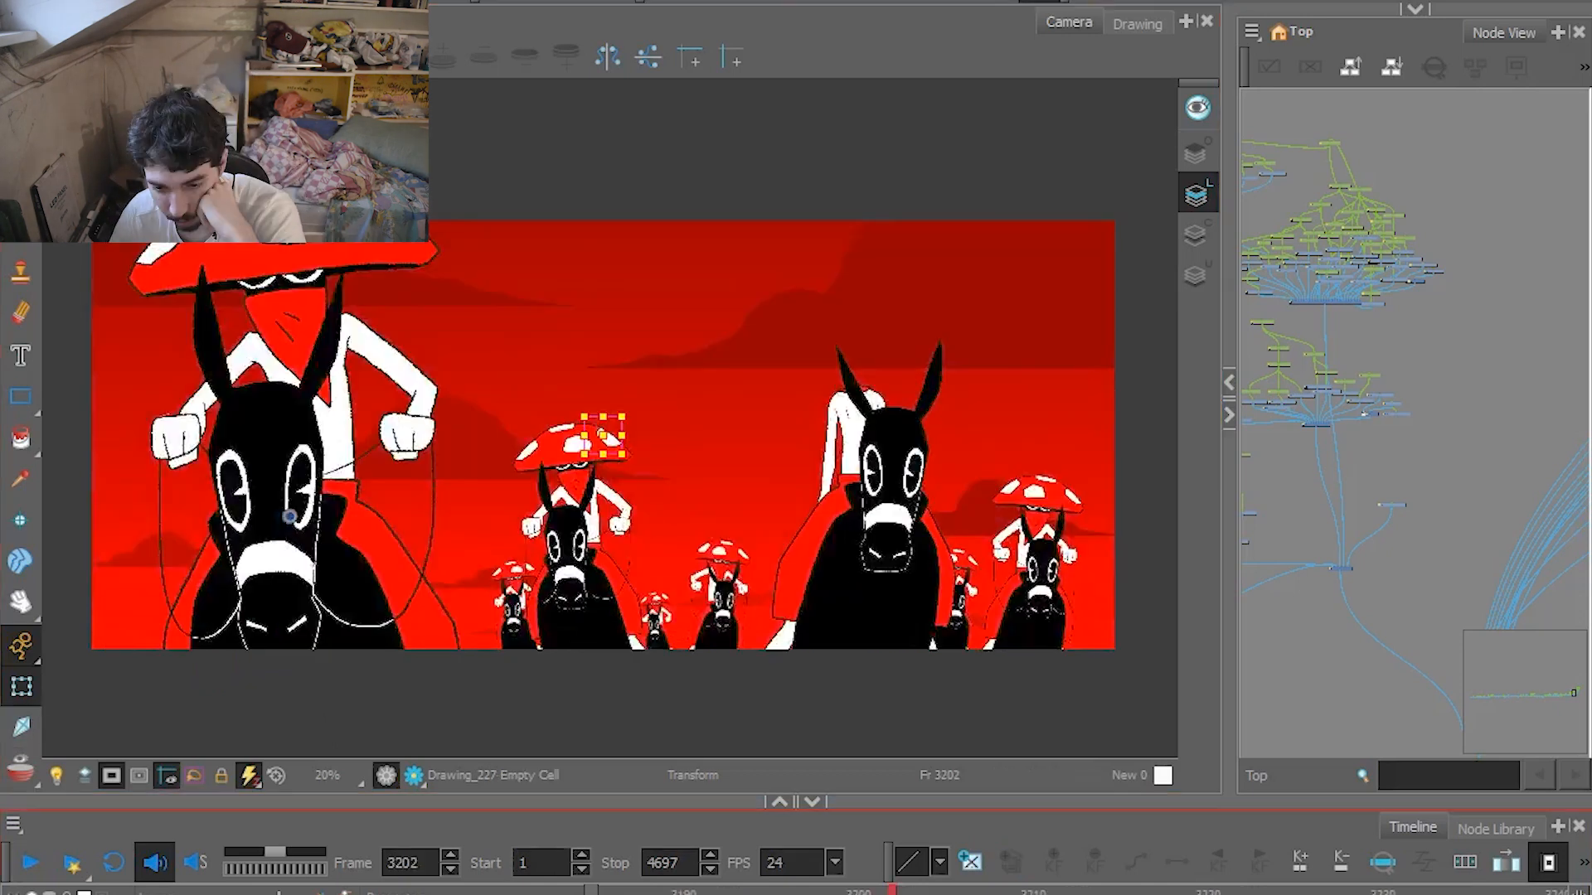
Play ahead to the railroad crossing shot, and step around frames 3393 to 3395 to examine the train passing behind the sign.
left_click_drag(614, 893, 827, 893)
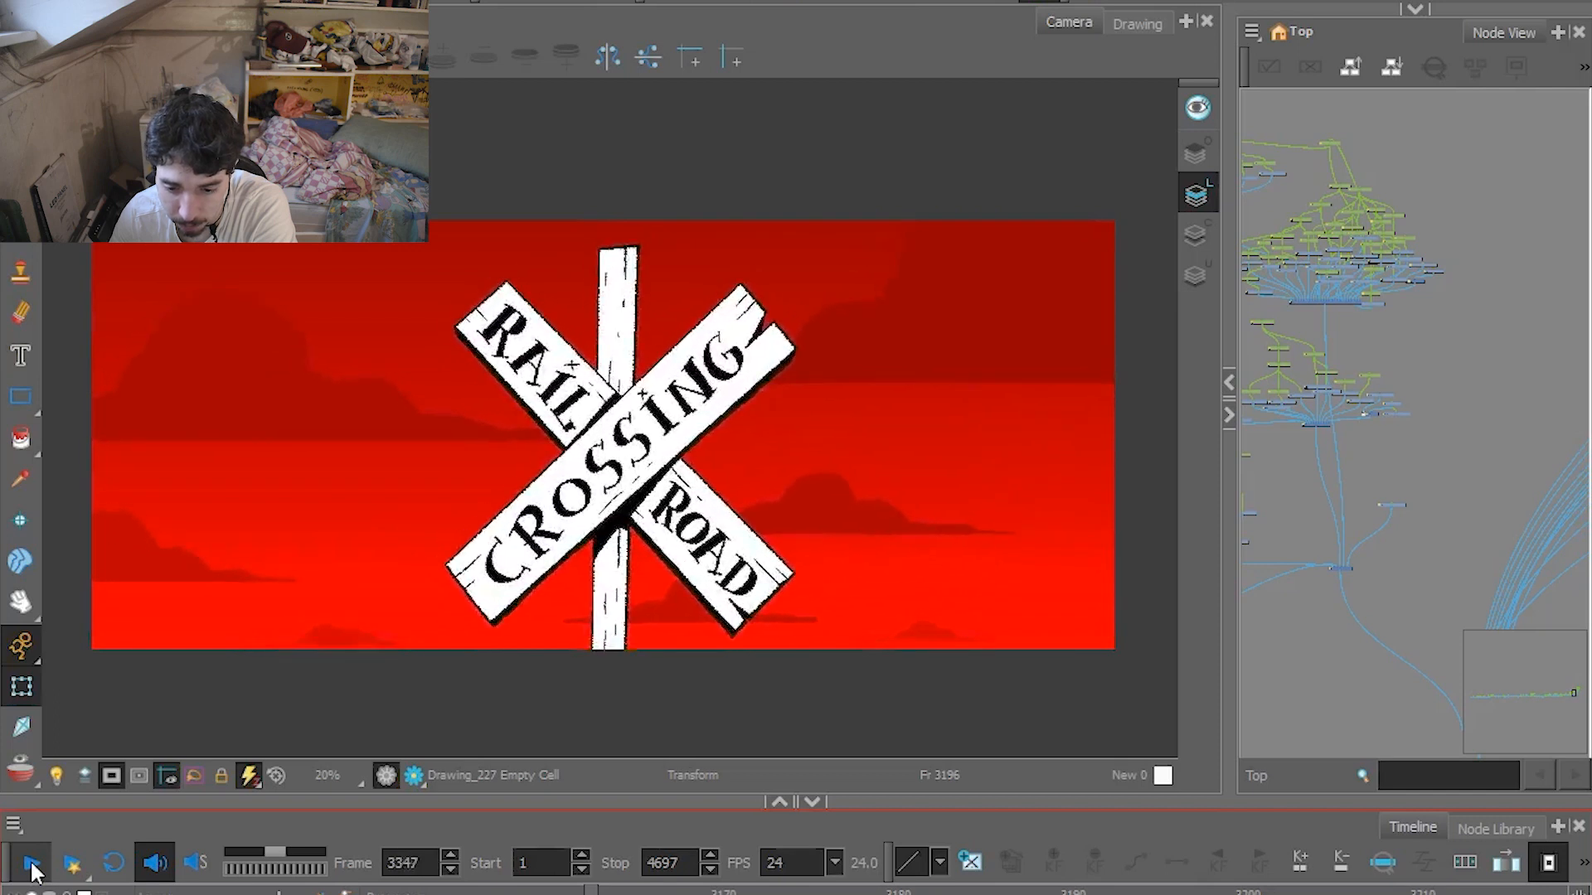
left_click(32, 865)
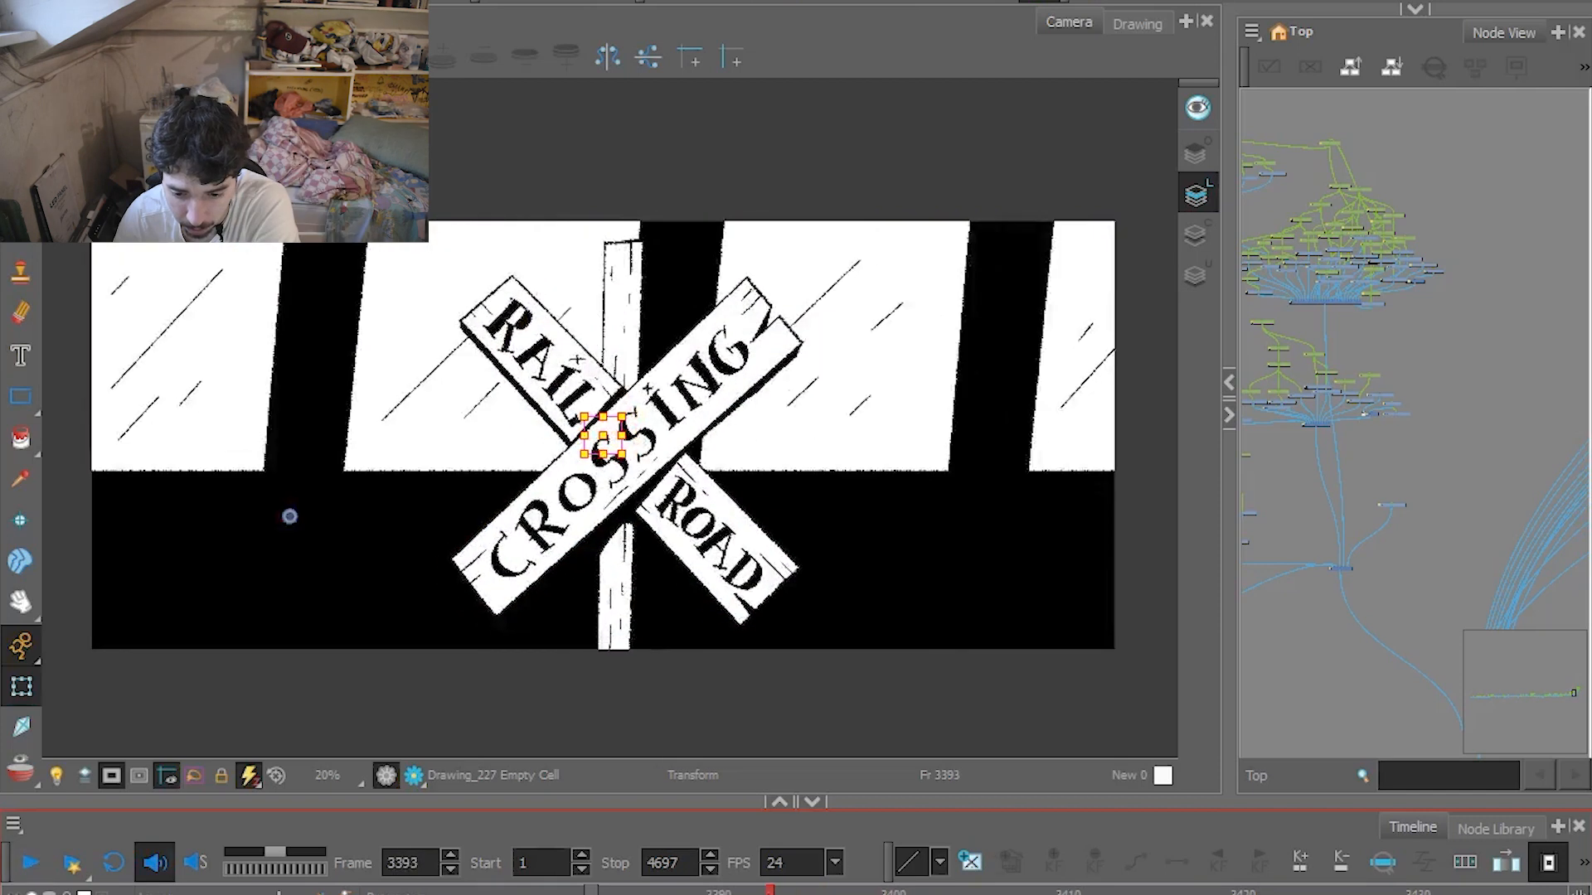
key("comma")
key("period")
key("period")
key("comma")
key("comma")
key("period")
key("comma")
key("period")
key("comma")
key("period")
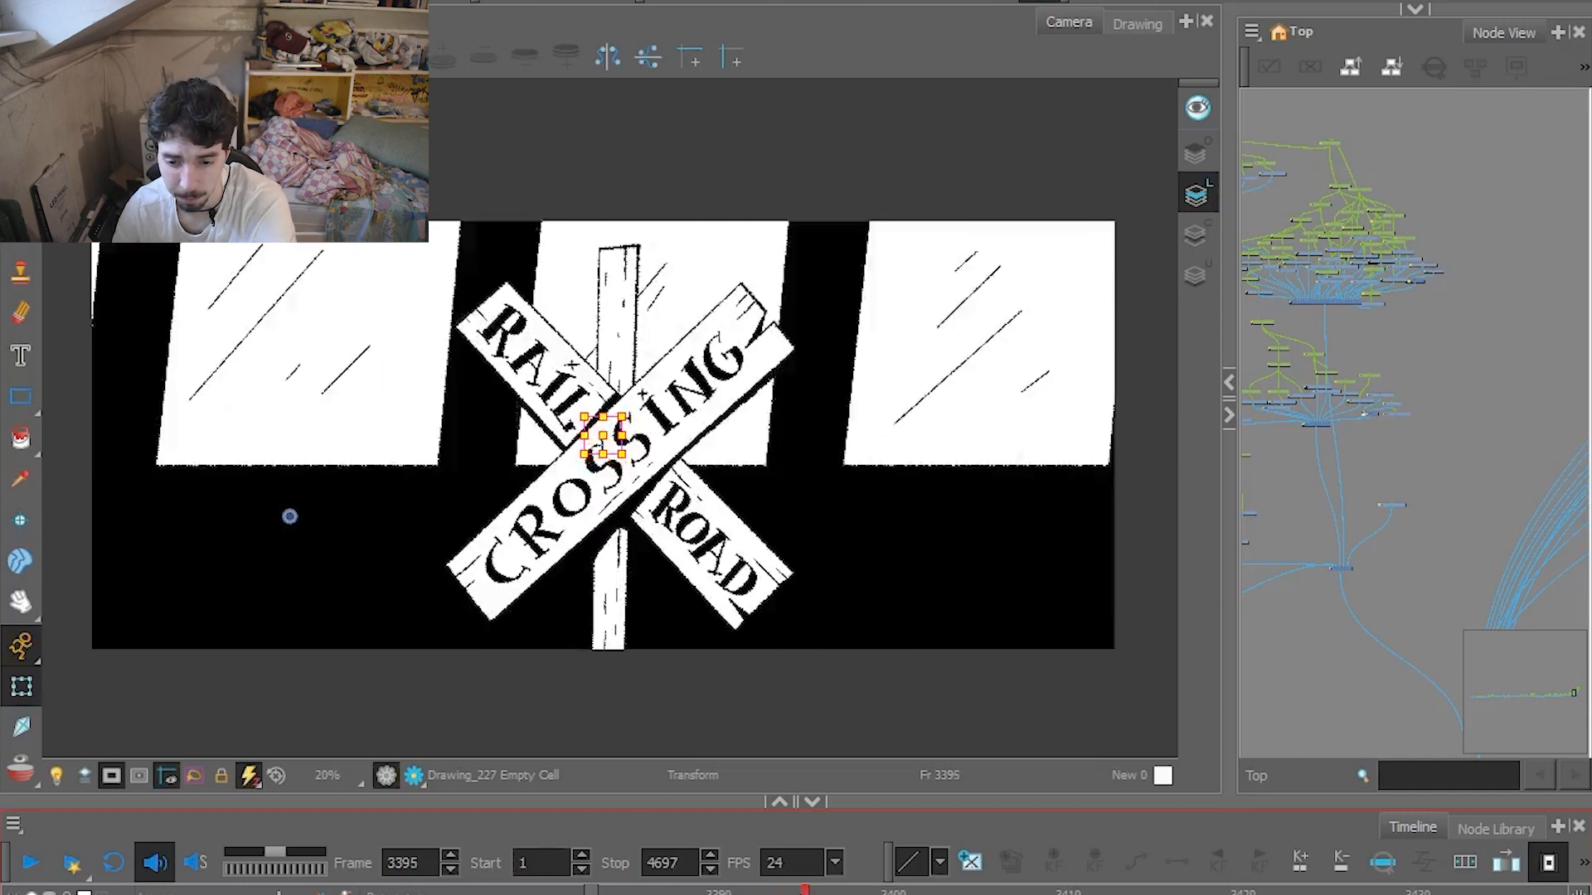
Play the train shot from frame 3395, and step around the cut to the railing close-up at frame 3485.
key("Return")
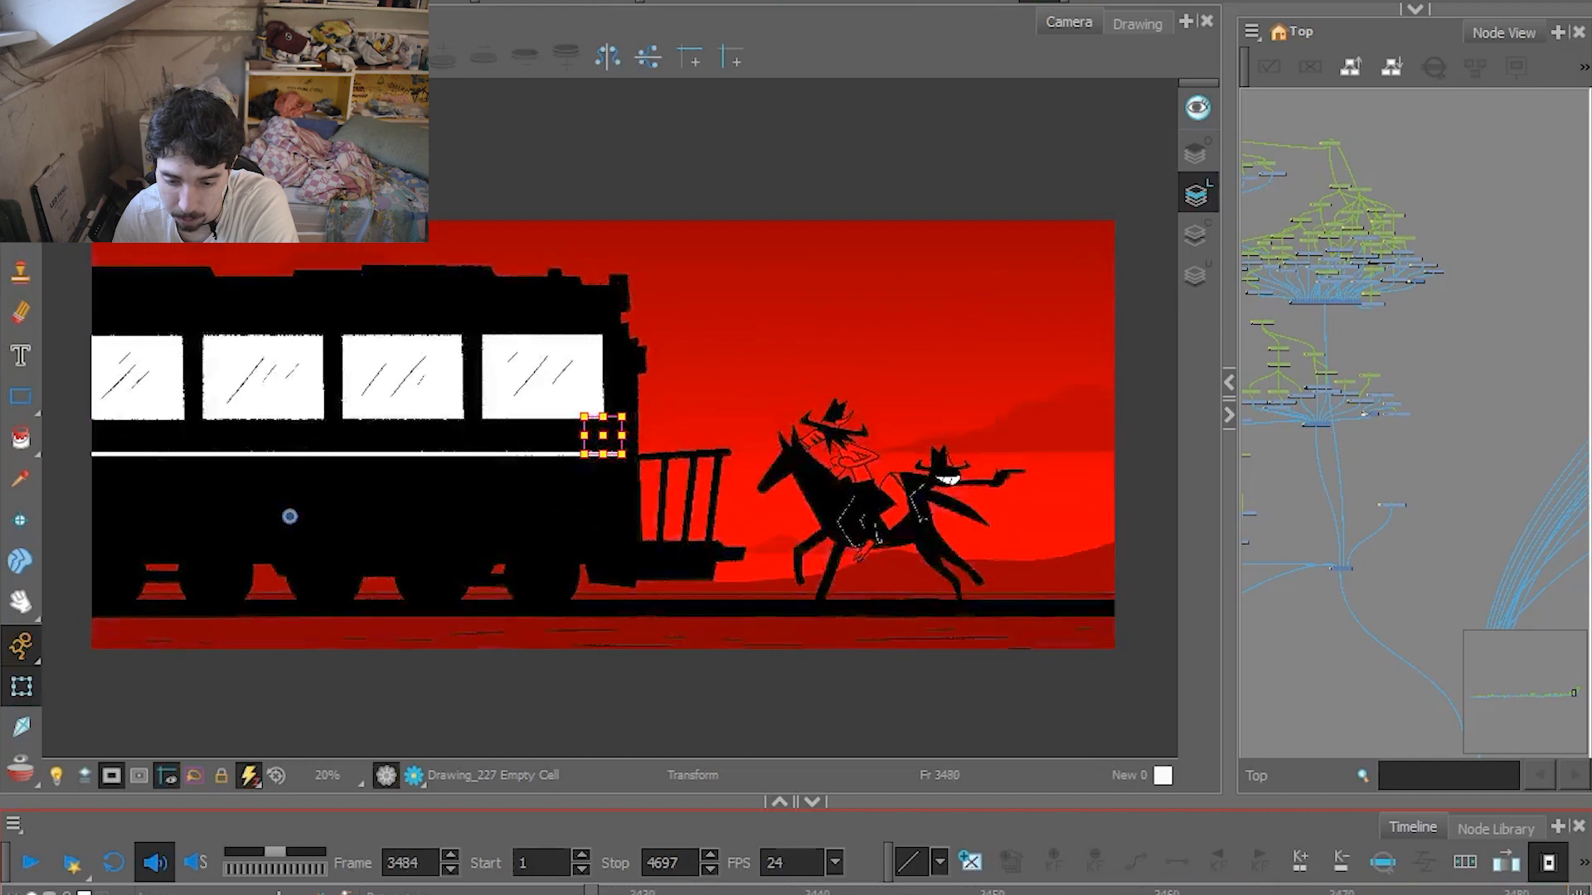
key("Return")
key("comma")
key("comma")
key("comma")
key("comma")
key("comma")
key("comma")
key("comma")
key("comma")
key("comma")
key("comma")
key("comma")
key("comma")
key("comma")
key("comma")
key("comma")
key("comma")
key("comma")
left_click(290, 516)
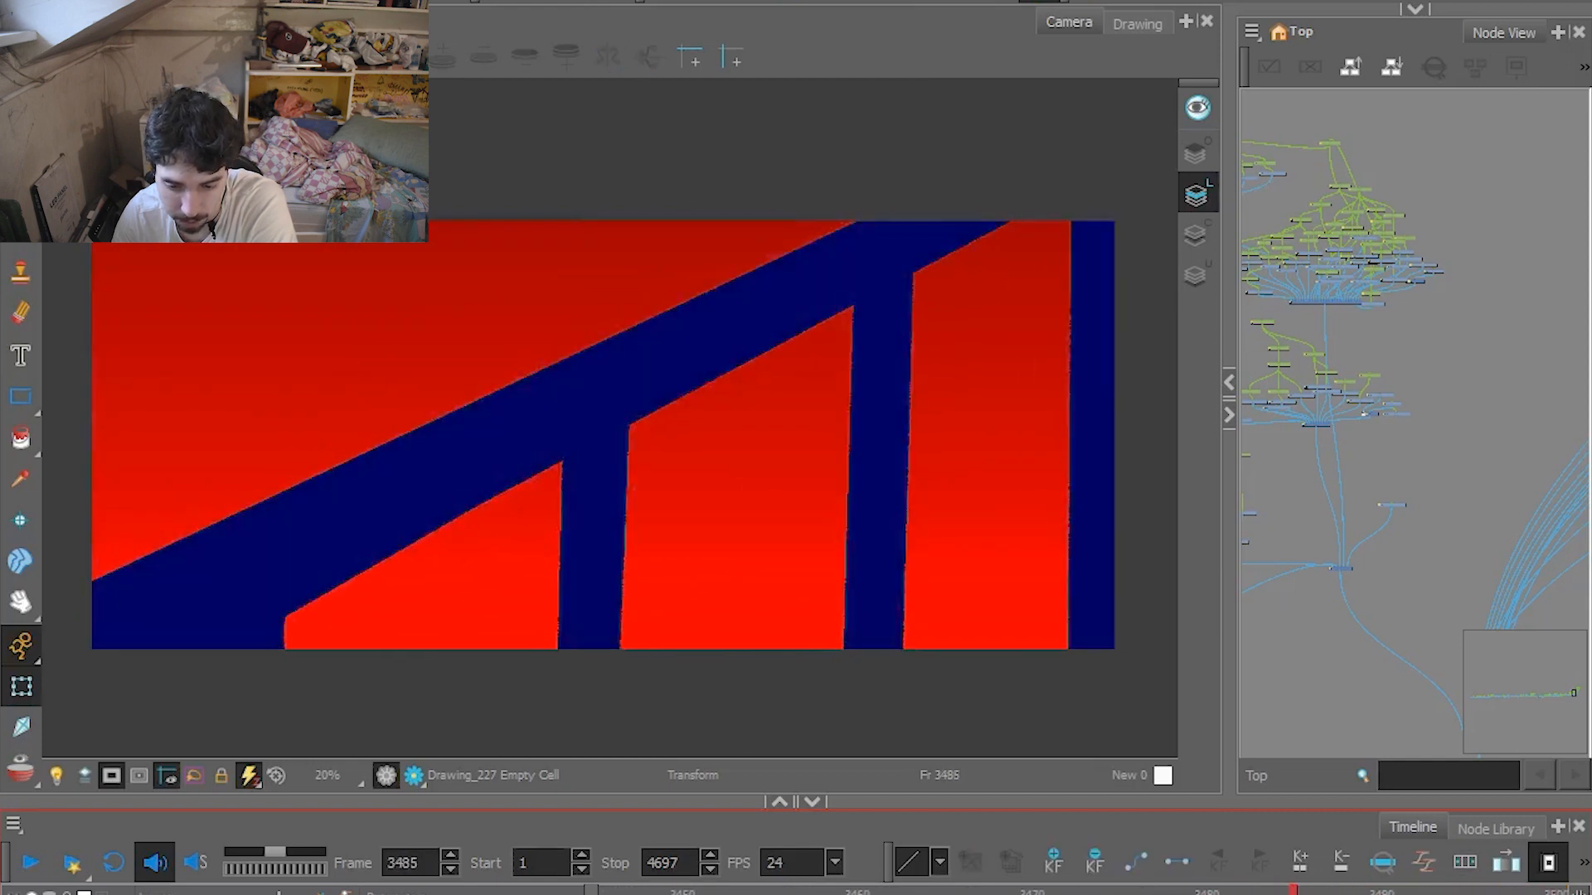
Play the train boarding shot to frame 3509, and switch to the rough sketches to play them through to frame 3573.
key("Return")
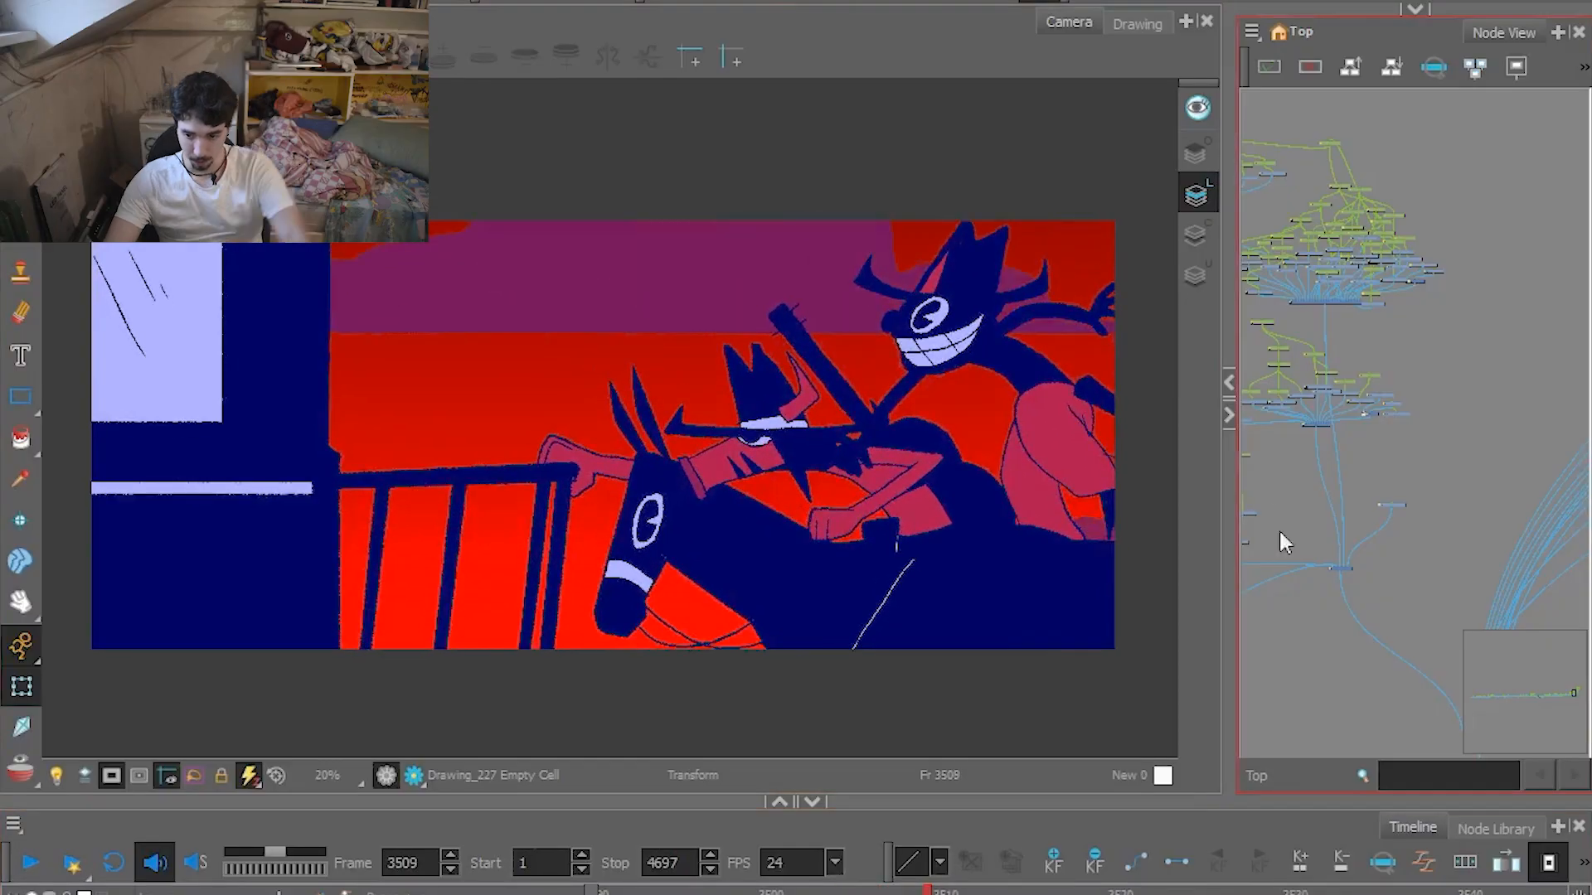
left_click(1348, 569)
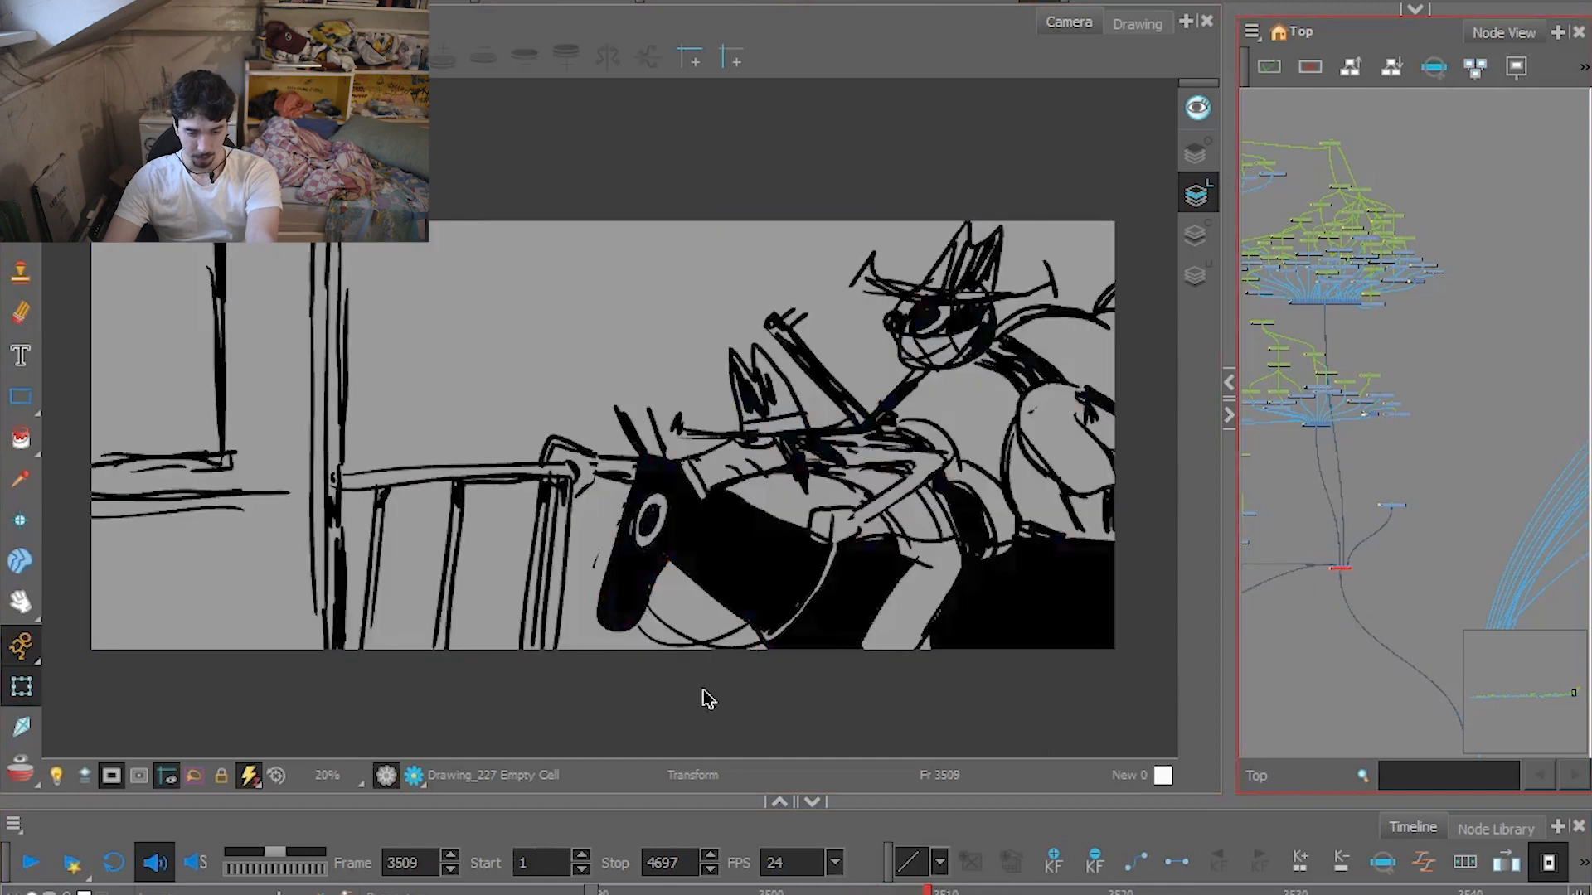
left_click(32, 863)
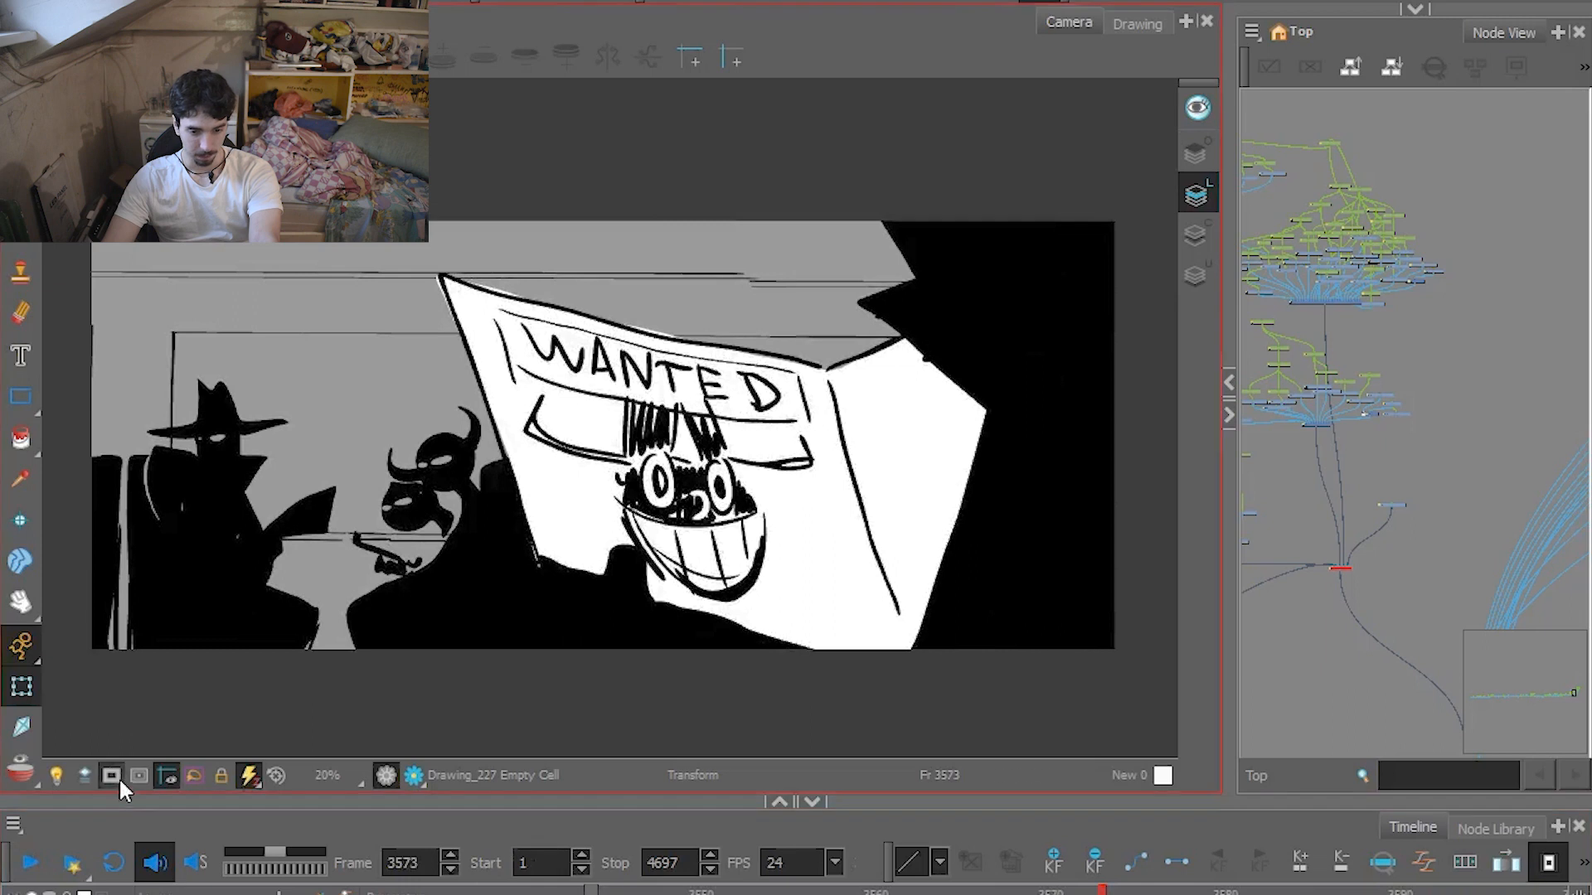
Show the off-camera artwork of the Wanted poster rough at frame 3573, and scrub back to frame 3509 and forward again.
scroll(514, 612, "down", 6)
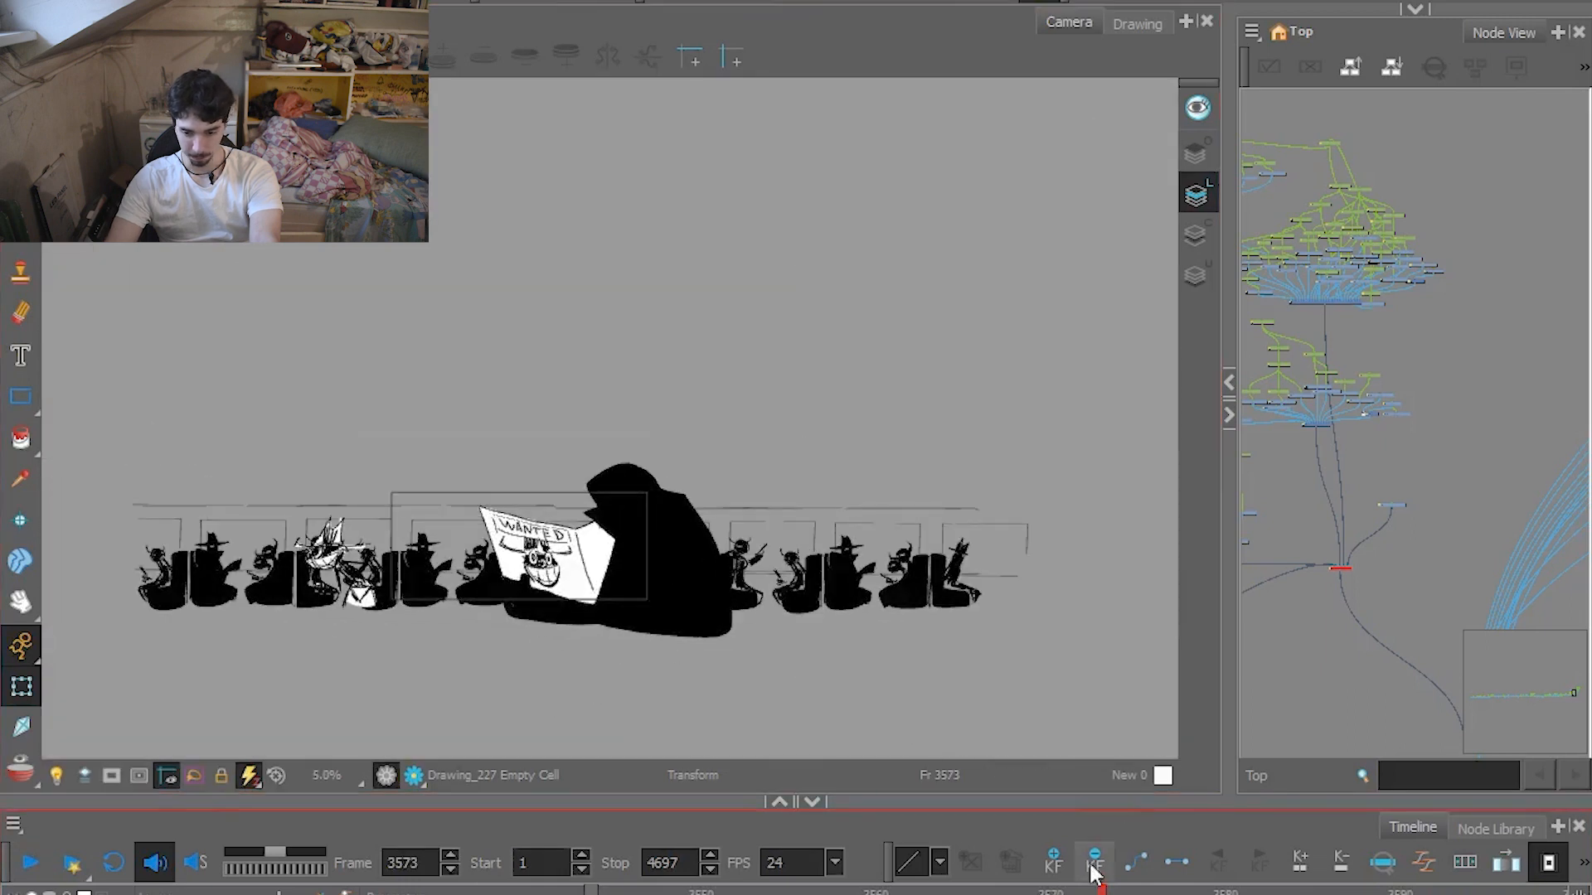
left_click_drag(945, 891, 563, 891)
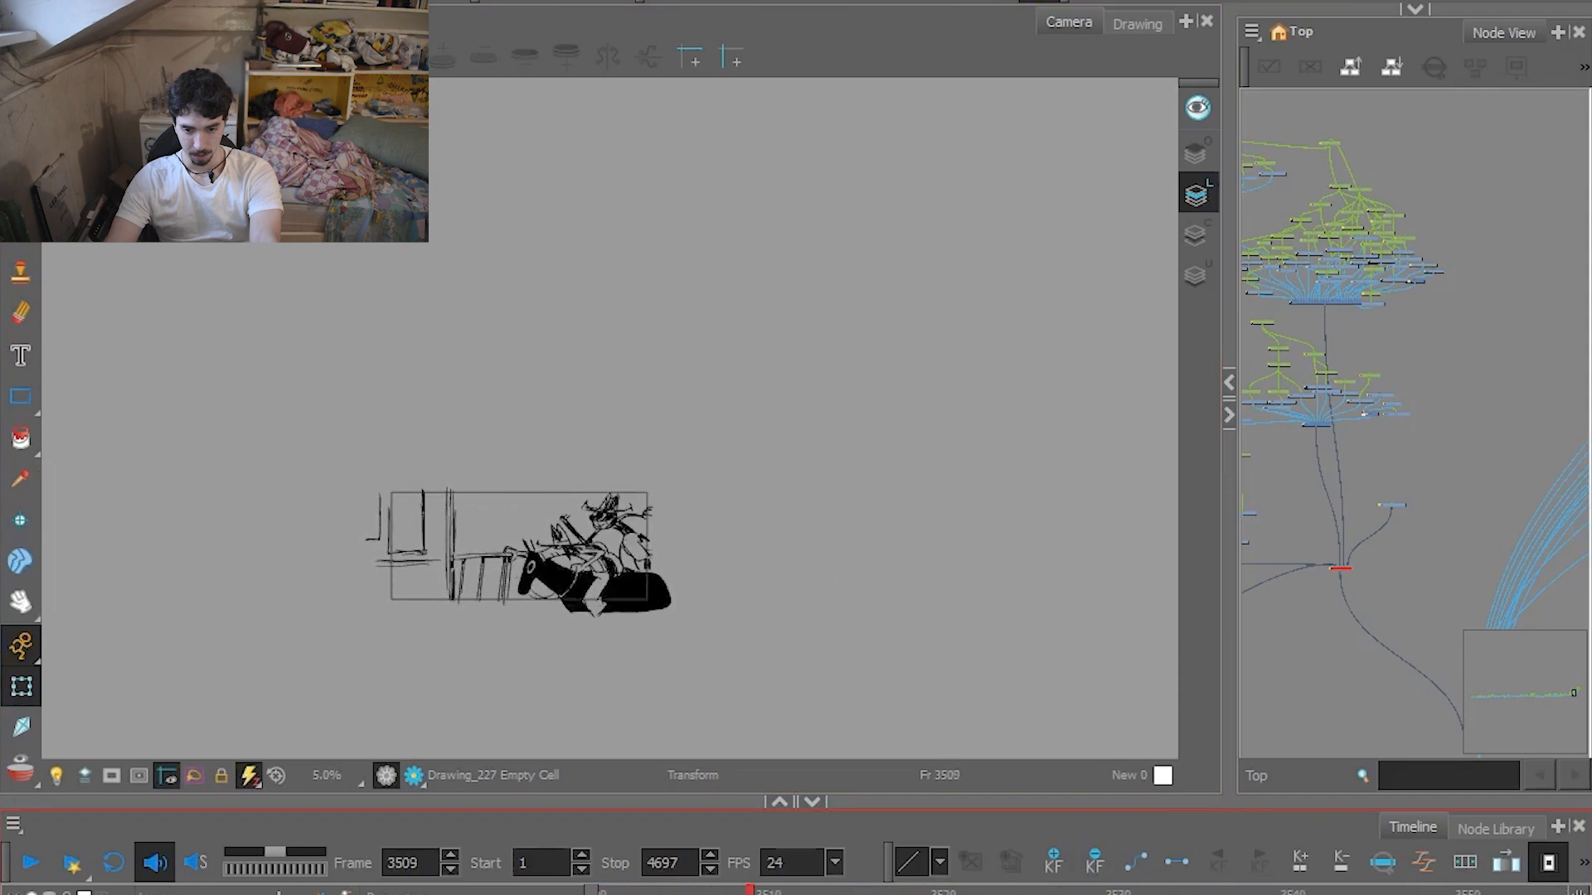
left_click_drag(960, 891, 1504, 892)
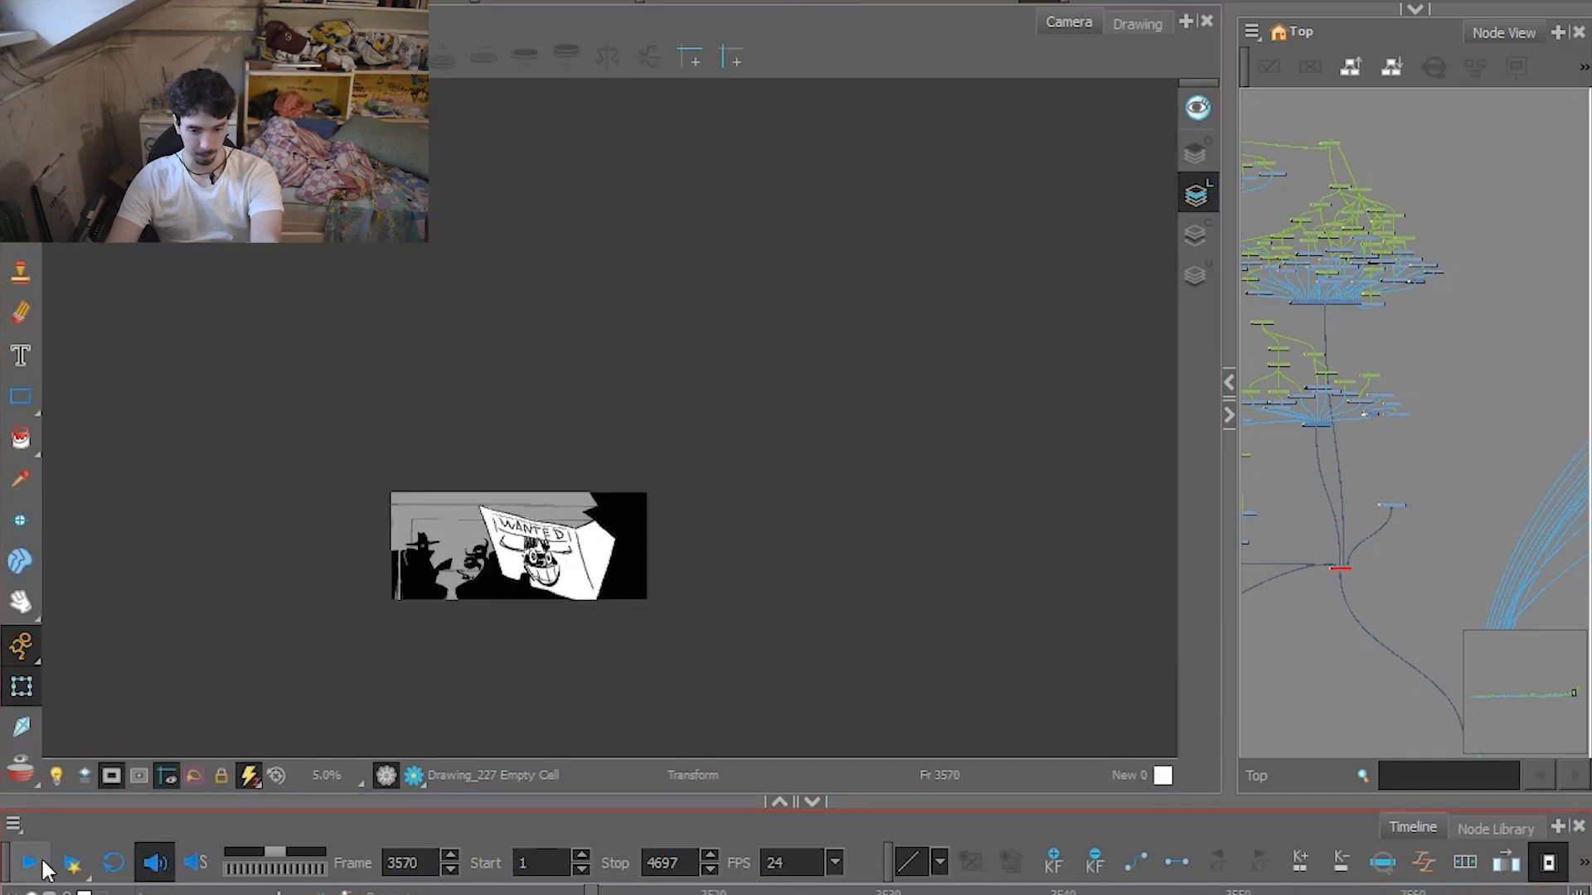
Play the rough train interior shot to frame 3602, and scrub it to frame 3607 with the off-camera artwork shown.
left_click(30, 863)
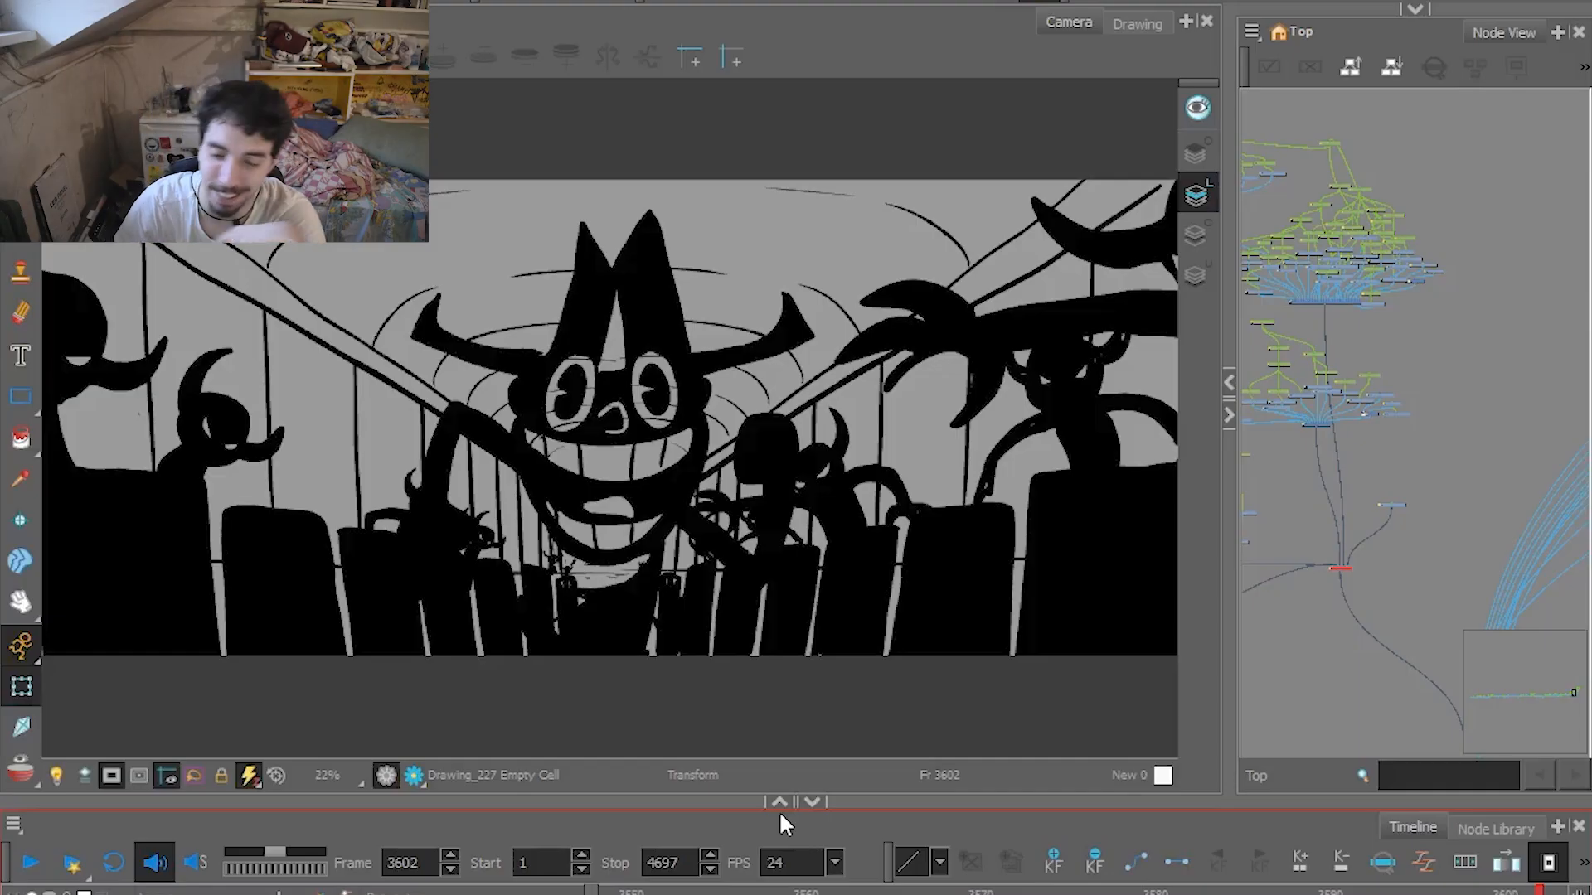
left_click(1163, 890)
left_click_drag(1165, 891, 987, 892)
left_click(107, 774)
mouse_move(1162, 893)
left_mouse_down()
mouse_move(1144, 893)
mouse_move(1179, 893)
mouse_move(1073, 893)
left_mouse_up()
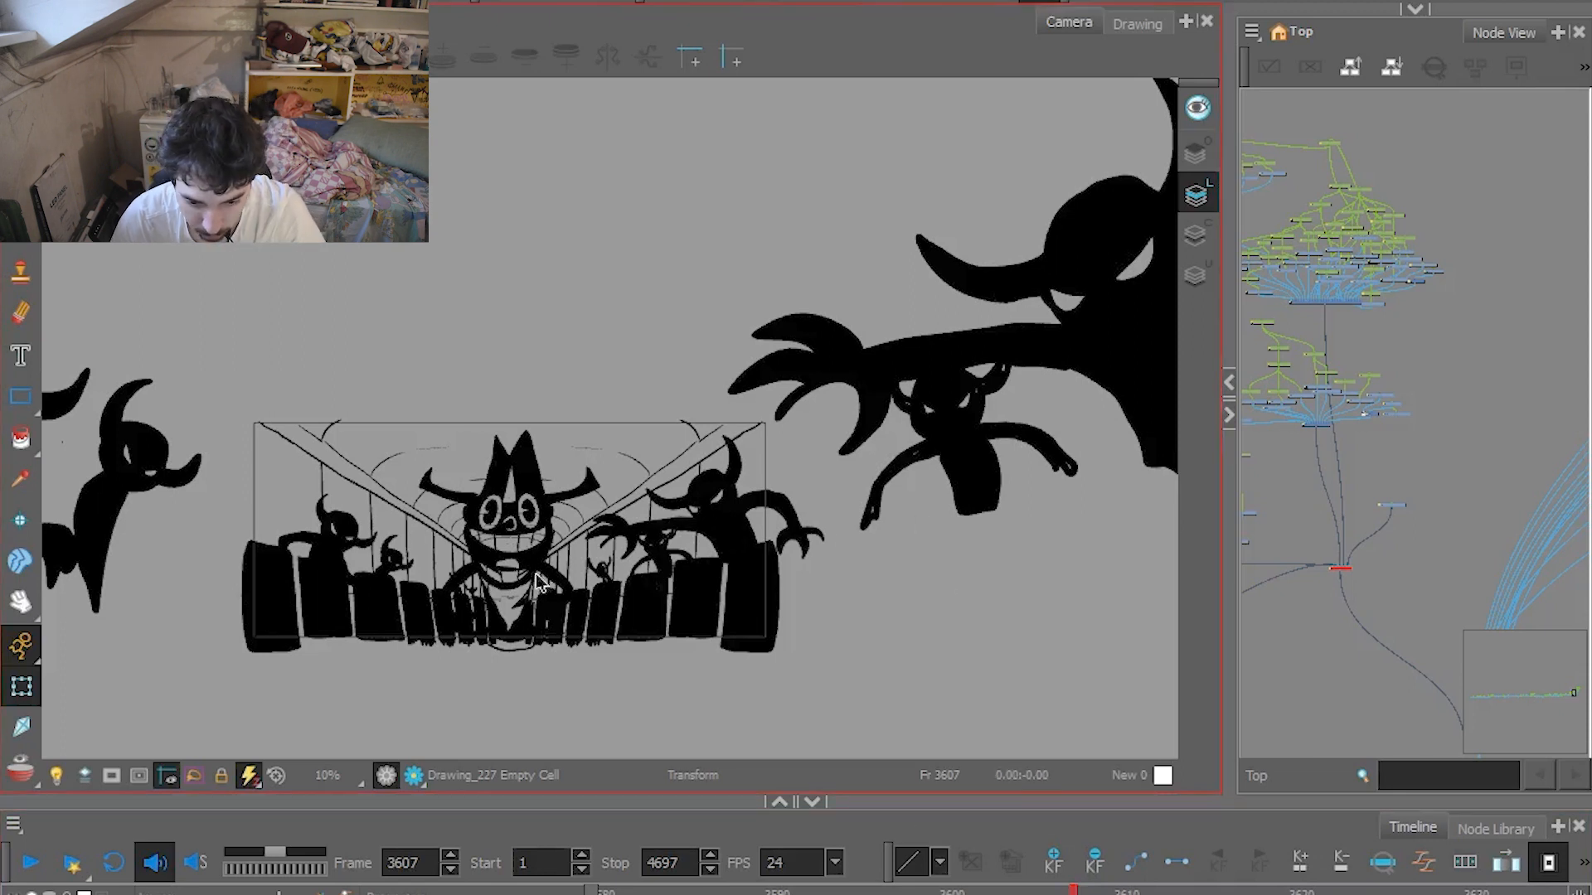
Limit the view to the camera frame, and step through the rough train interior drawings from frame 3607 to 3614.
left_click(111, 776)
scroll(711, 626, "up", 2)
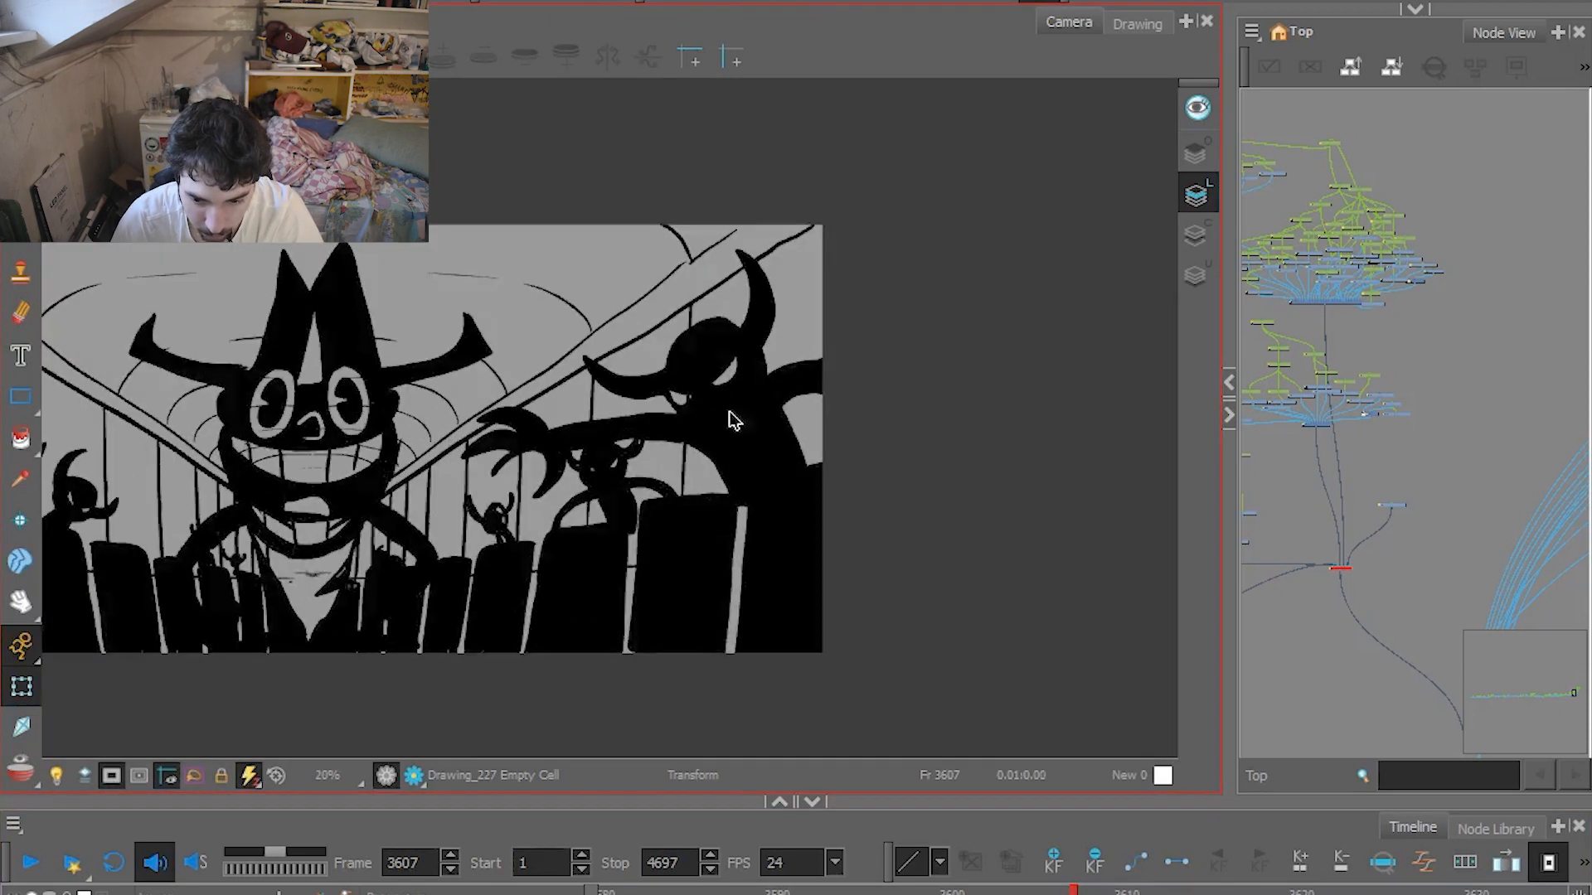
key("period")
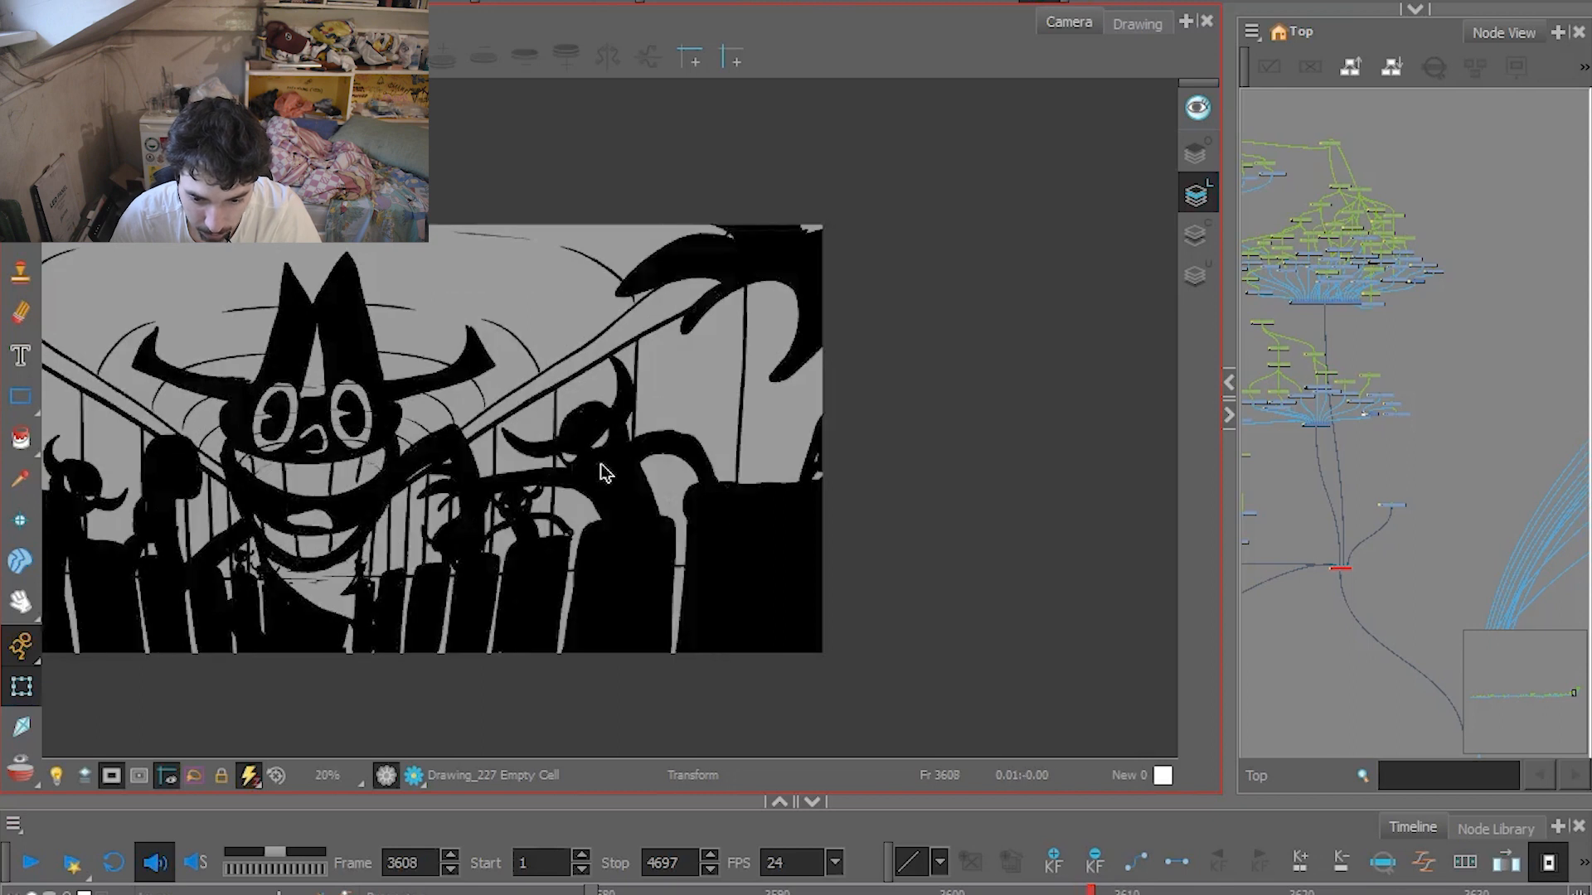
key("period")
key("period")
key("period")
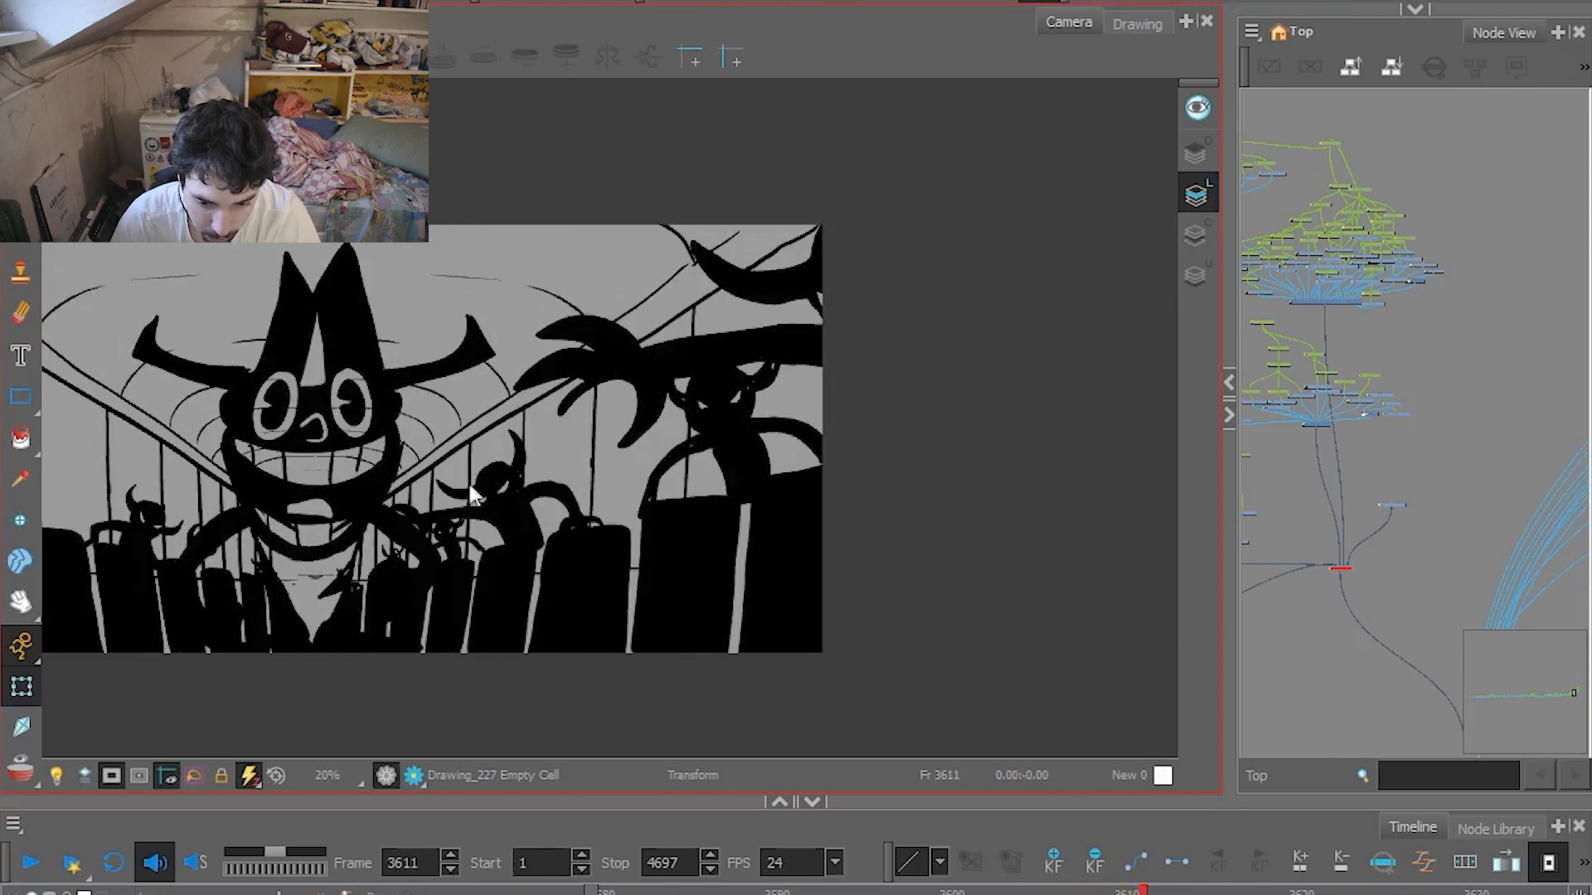
key("period")
key("period")
key("period")
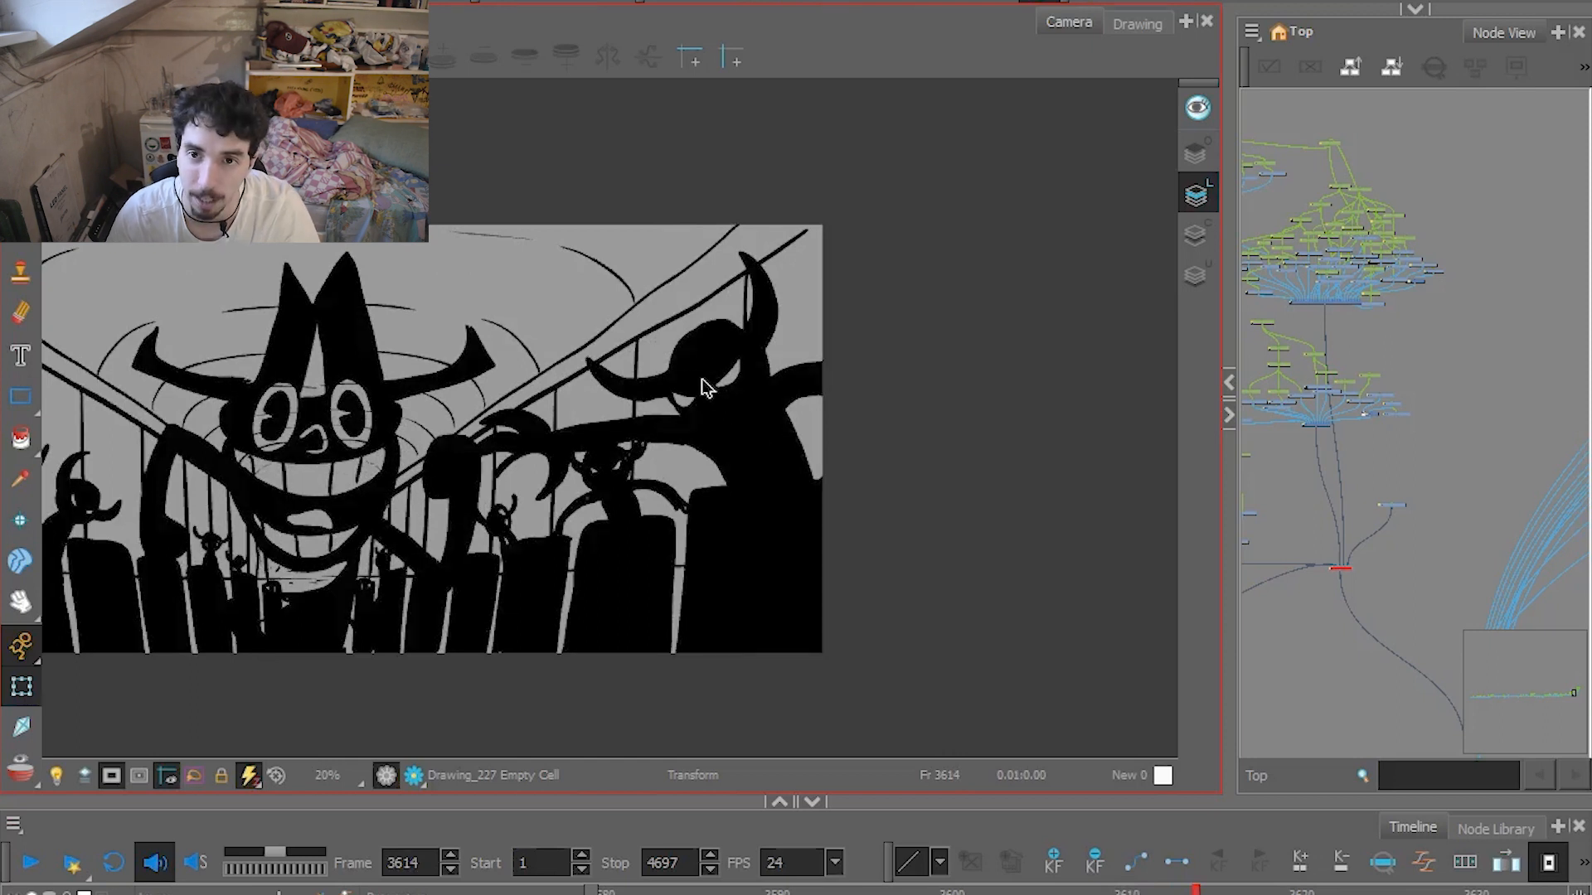
Step back and forth through the rough train interior frames up to 3614, and return to frame 3607.
key("comma")
key("comma")
key("comma")
key("comma")
key("comma")
key("comma")
key("period")
key("period")
key("period")
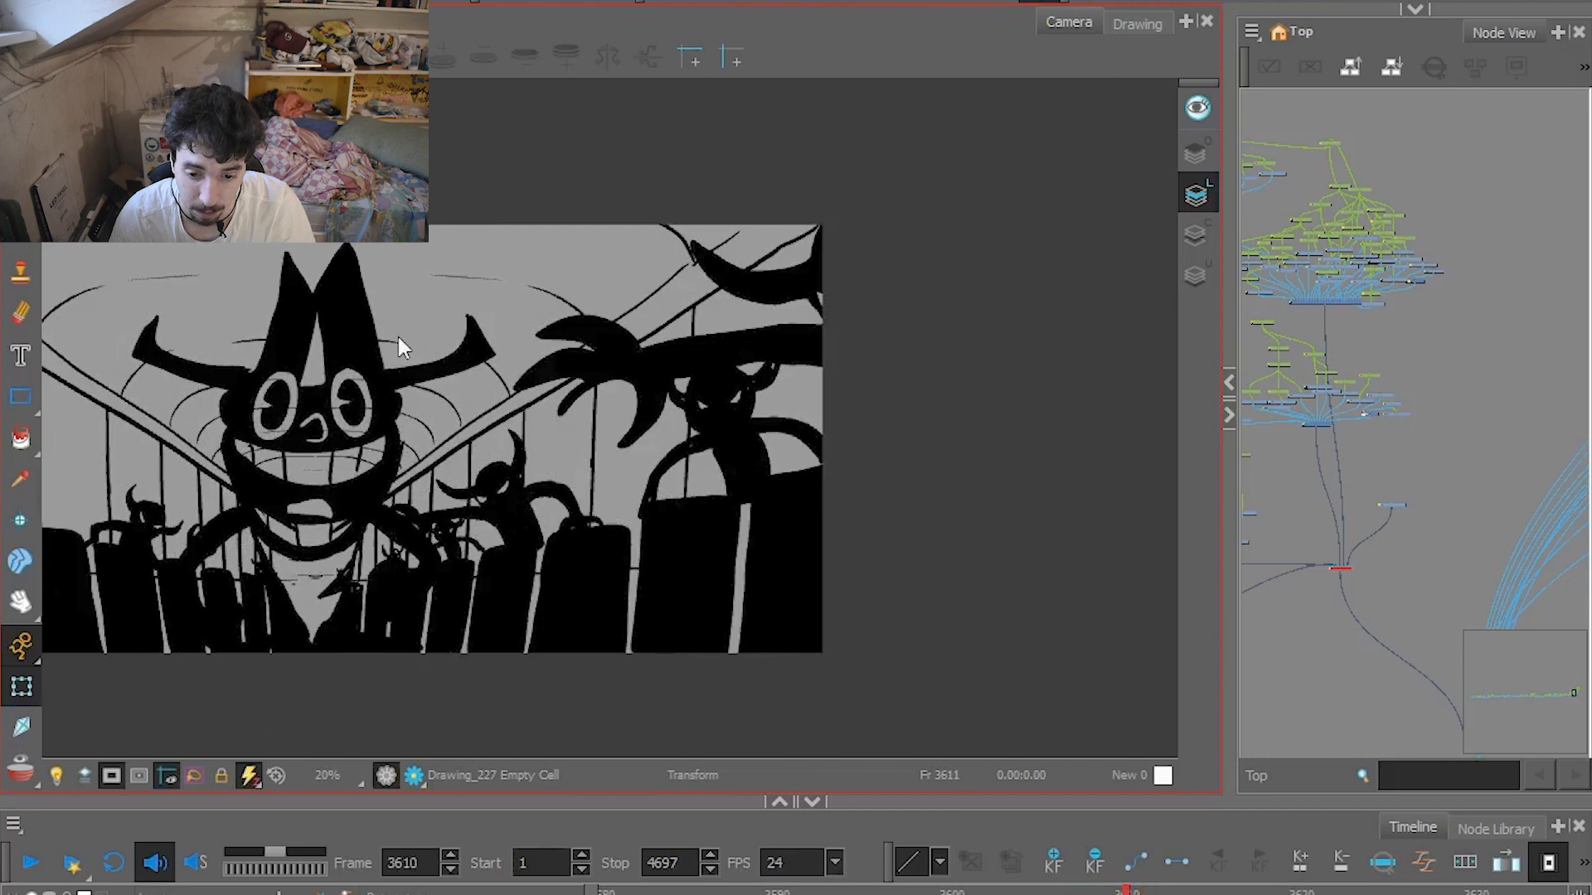
key("comma")
key("comma")
key("comma")
key("comma")
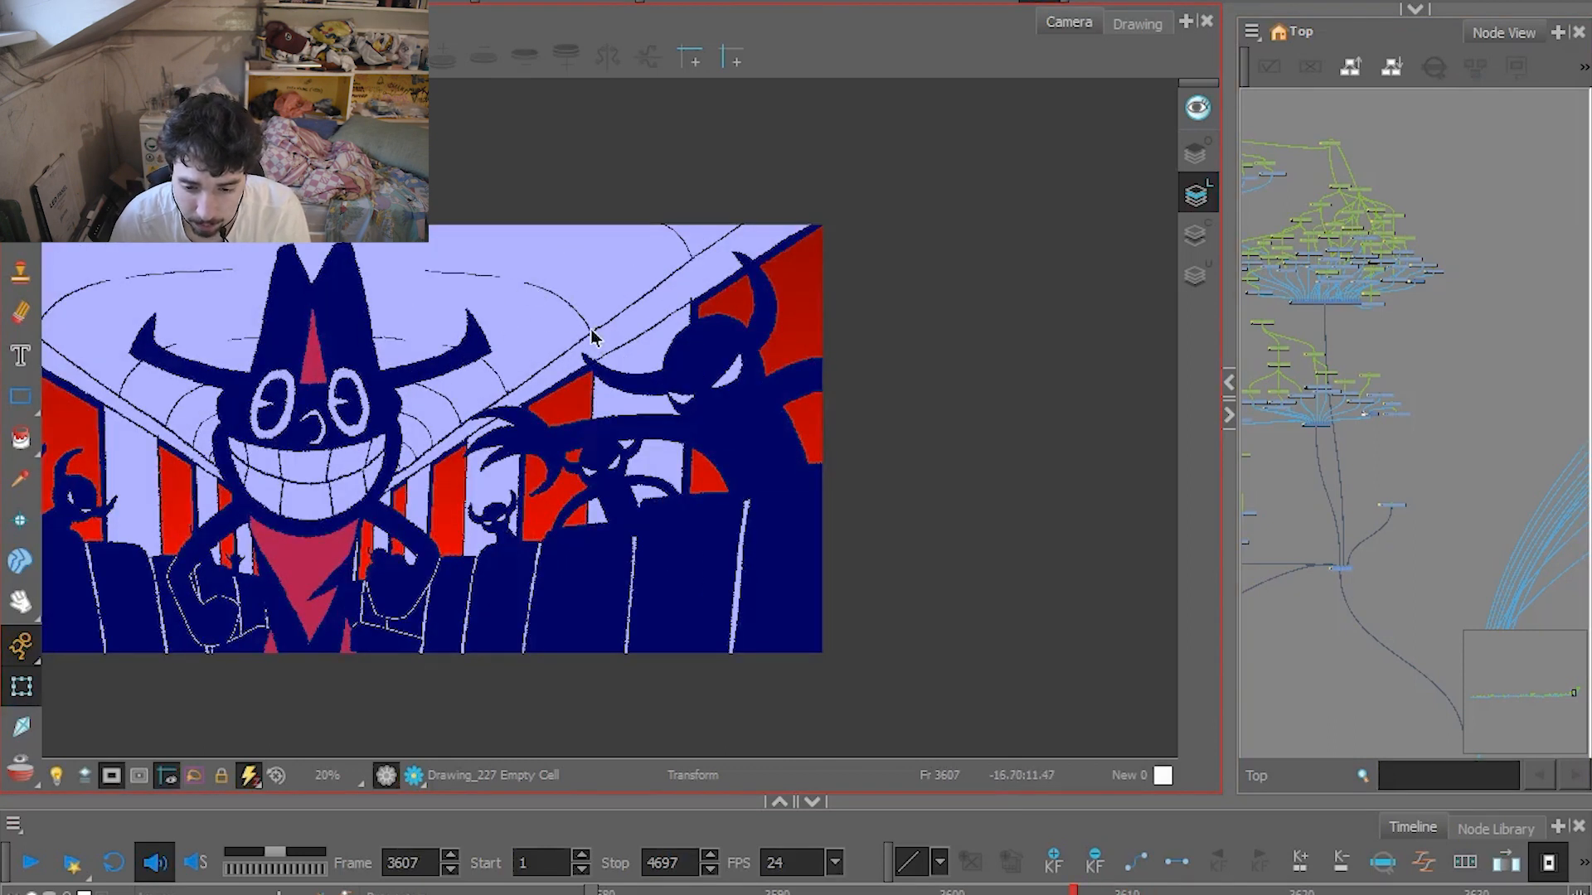
Step through the finished train interior drawings from frame 3607, and compare frames 3610 and 3611 back and forth.
key("period")
key("period")
key("period")
key("period")
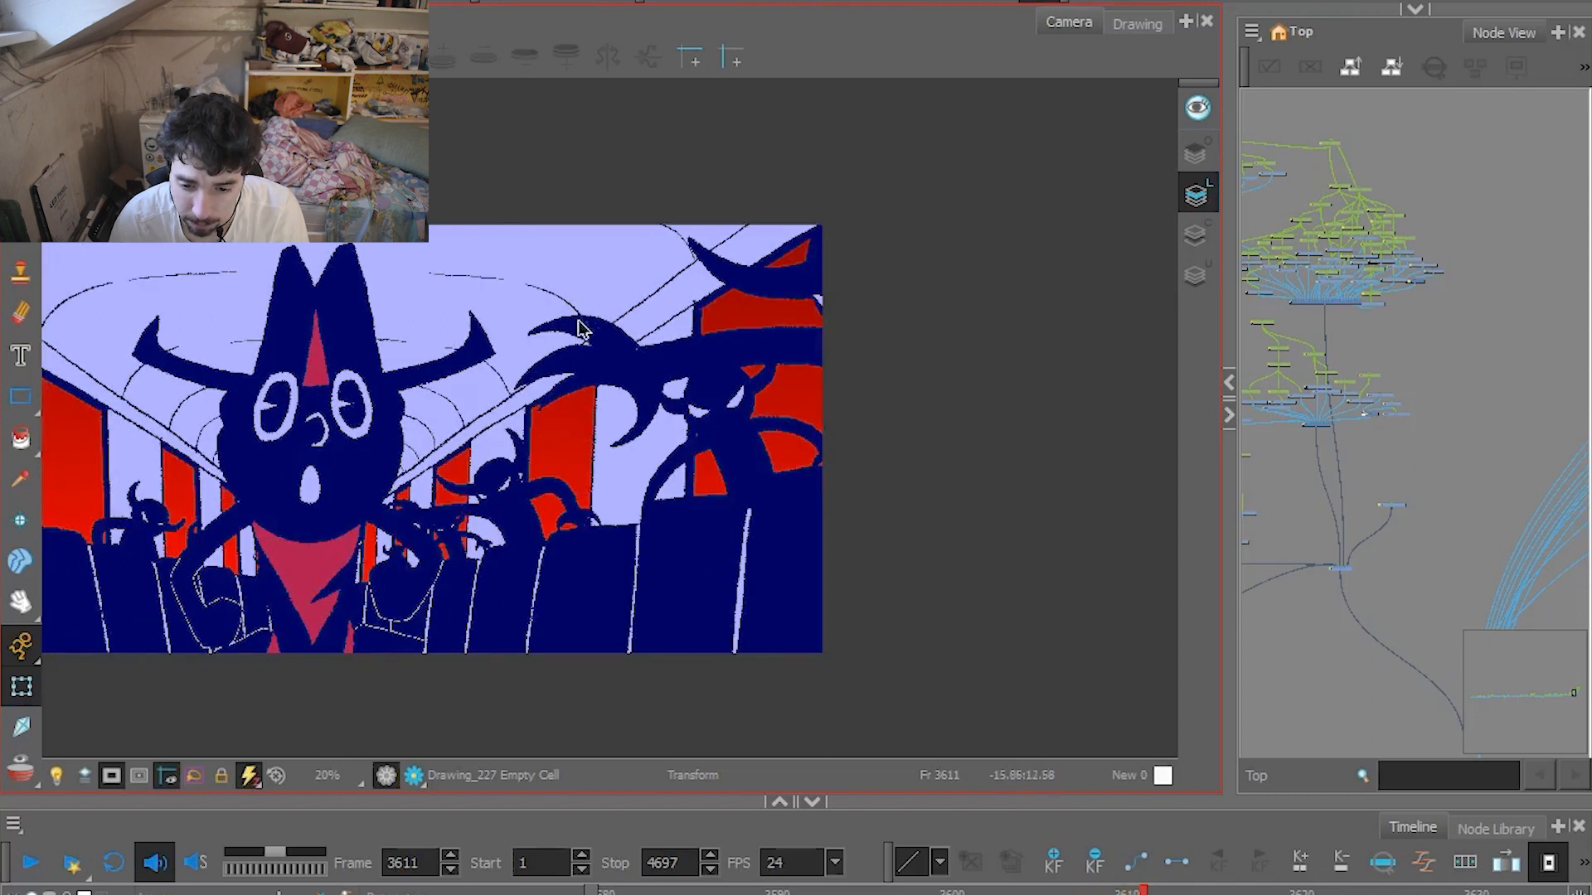
key("comma")
key("period")
key("comma")
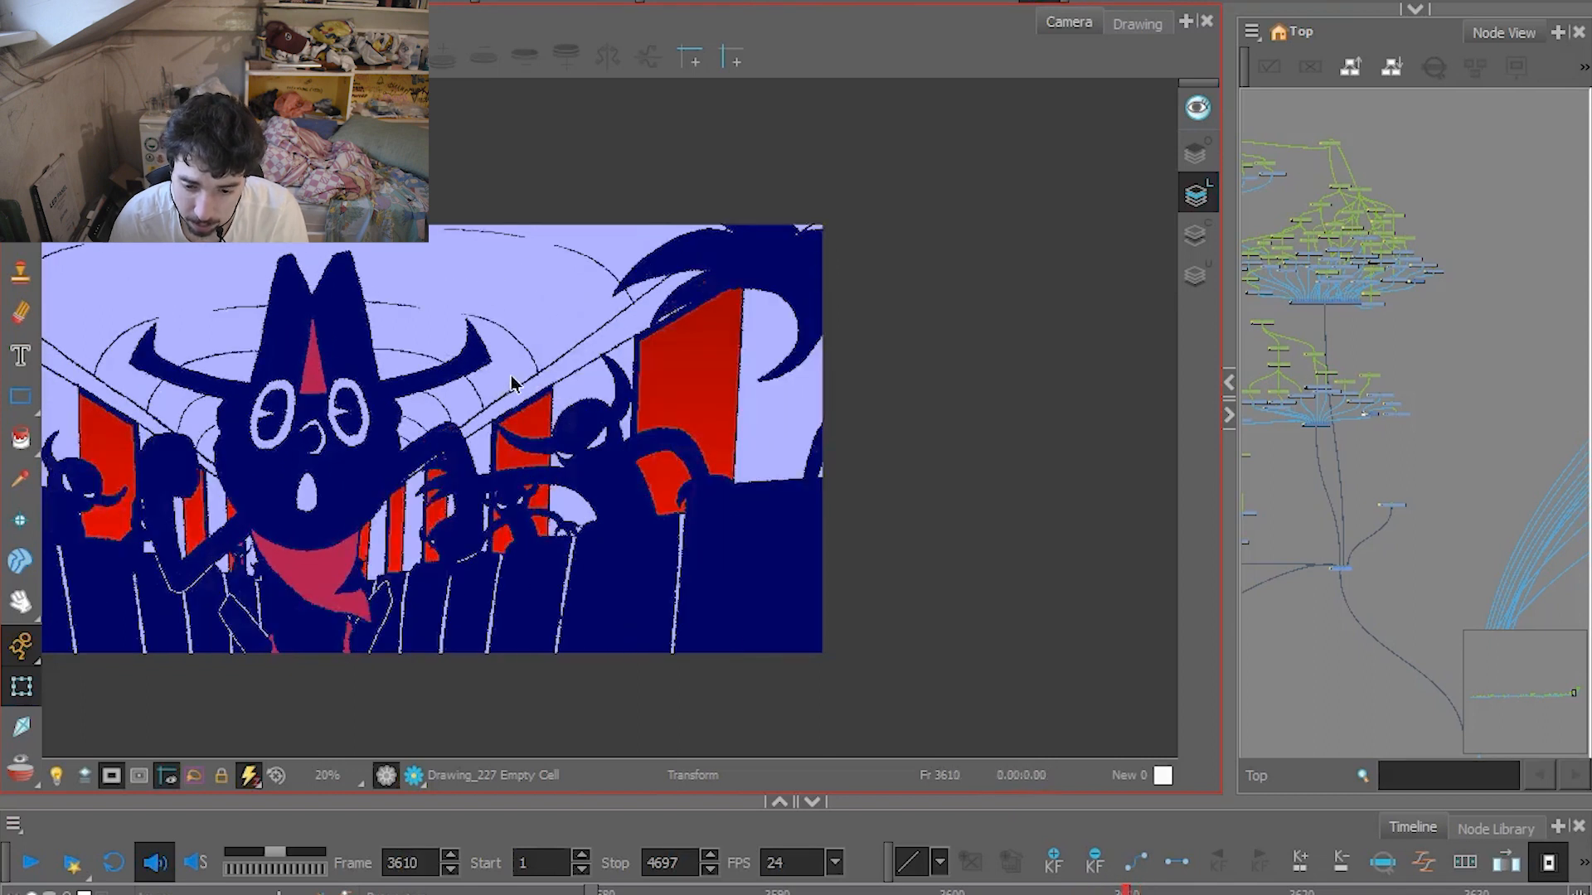
key("period")
key("comma")
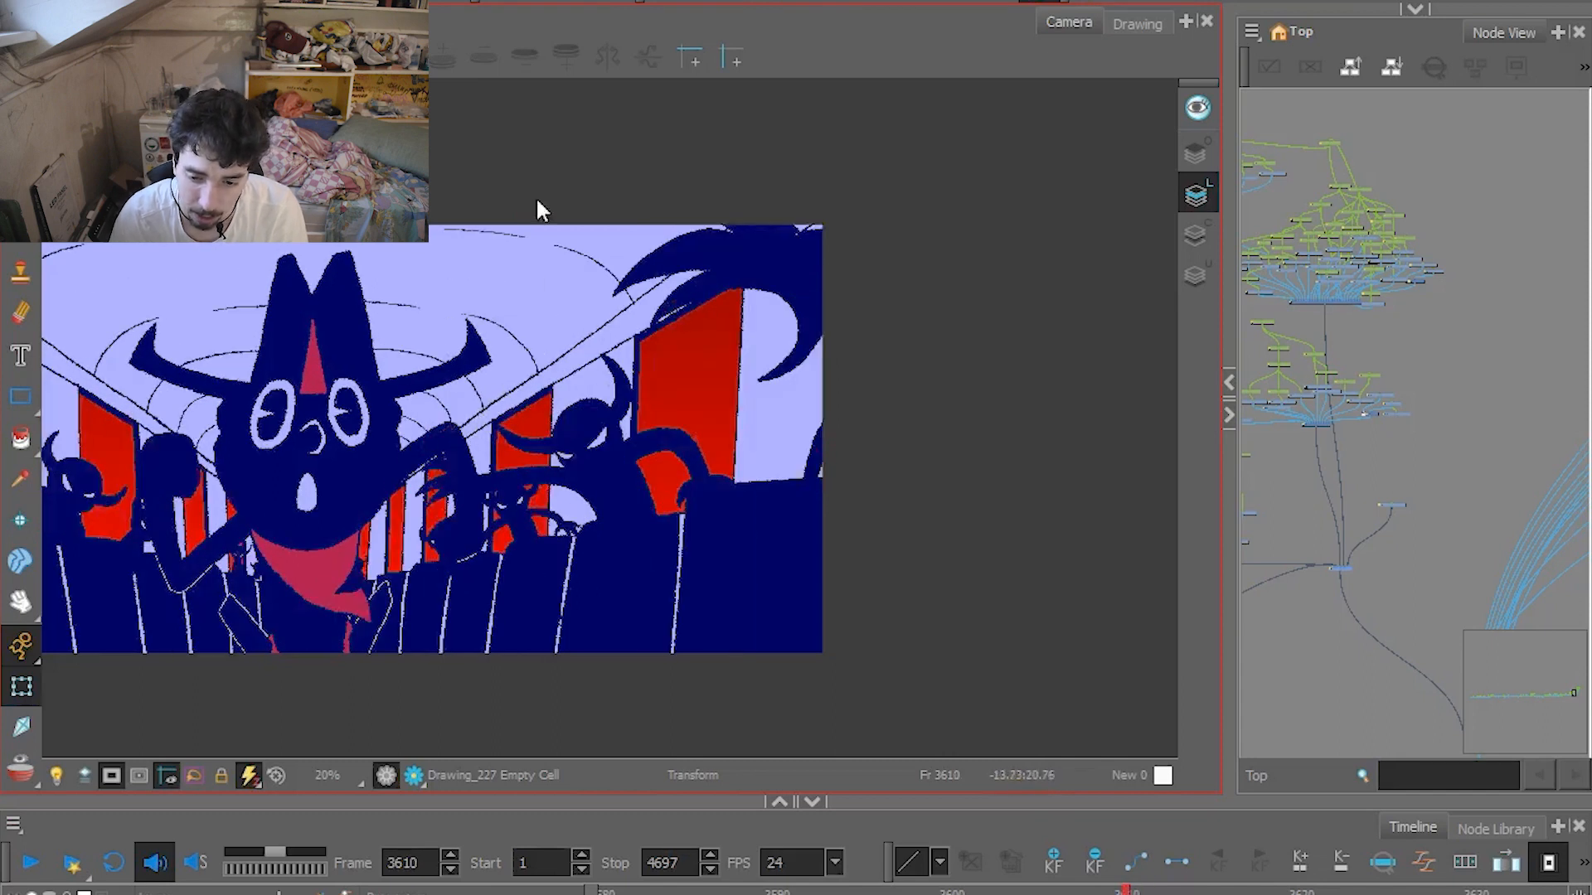
Step forward through the finished train interior drawings from frame 3610 to beyond frame 3645.
key("period")
key("period")
key("period")
key("period")
key("period")
key("period")
key("period")
key("period")
key("period")
key("period")
key("period")
key("period")
key("period")
key("period")
key("period")
key("period")
key("period")
key("period")
key("period")
key("period")
key("period")
key("period")
key("period")
key("period")
key("period")
key("period")
key("period")
key("period")
key("period")
key("period")
key("period")
key("period")
key("period")
key("period")
key("period")
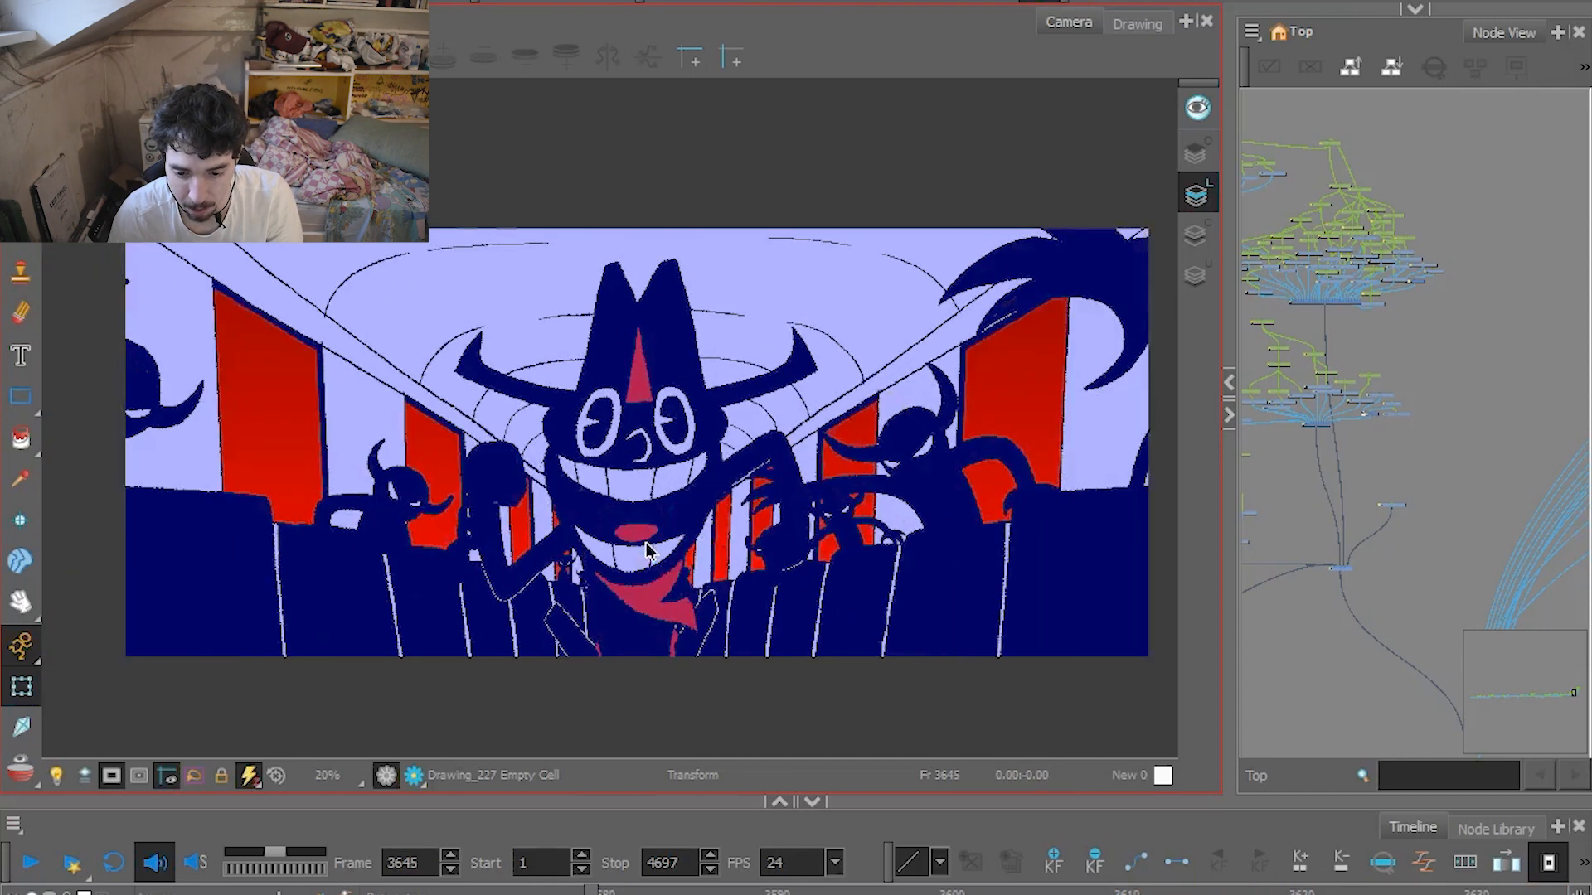
key("period")
key("period")
key("period")
key("period")
key("period")
key("period")
key("period")
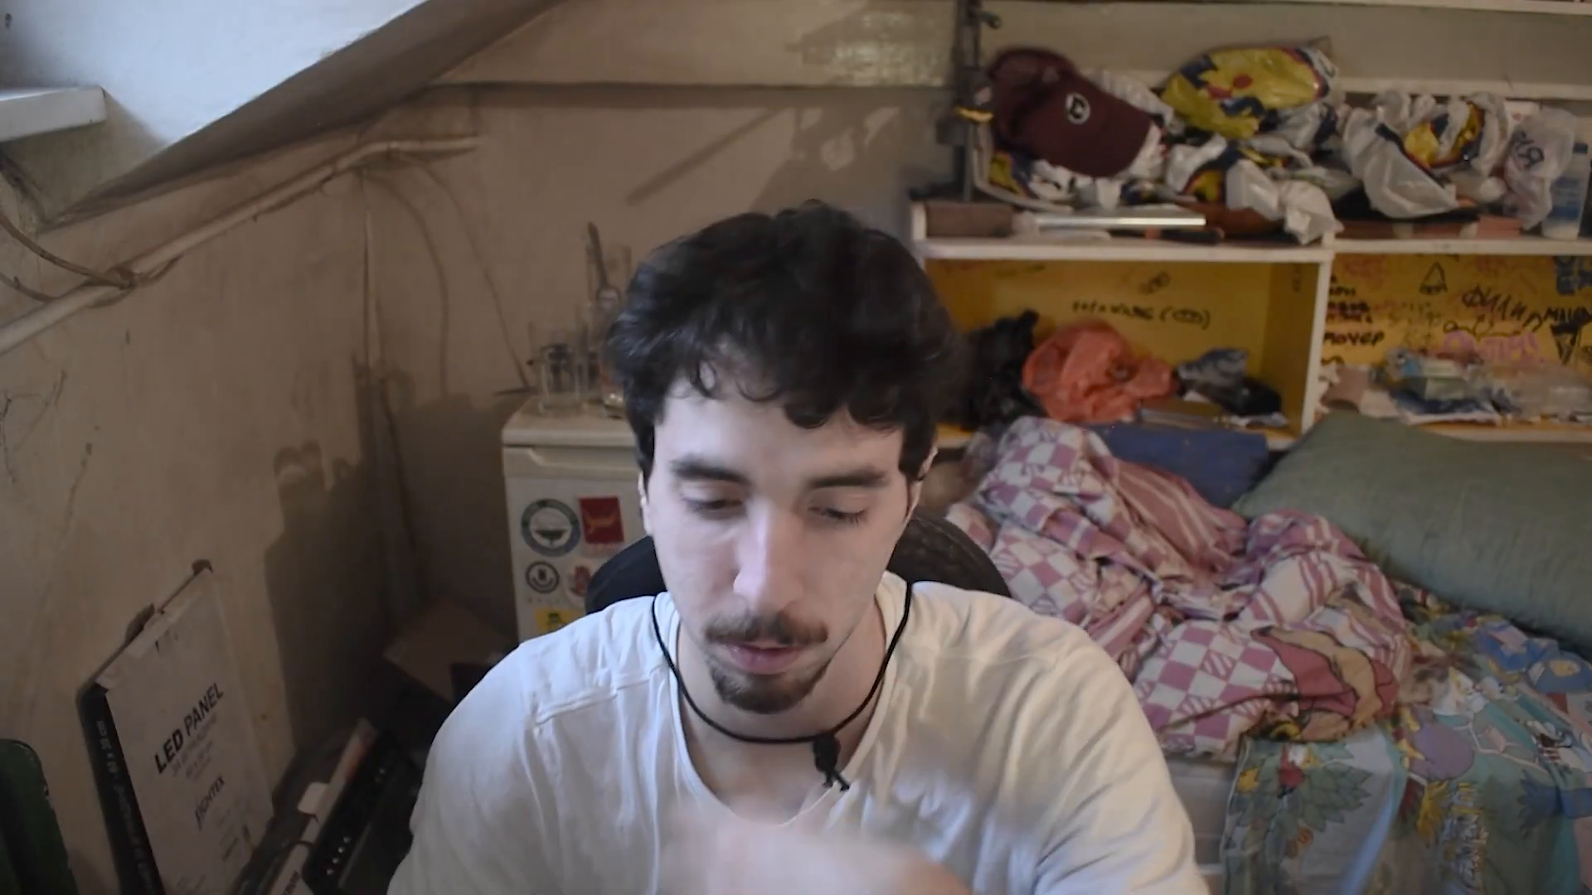
Play the train corridor shot to frame 3727, then scrub back to frame 3681 and replay it.
left_click(31, 864)
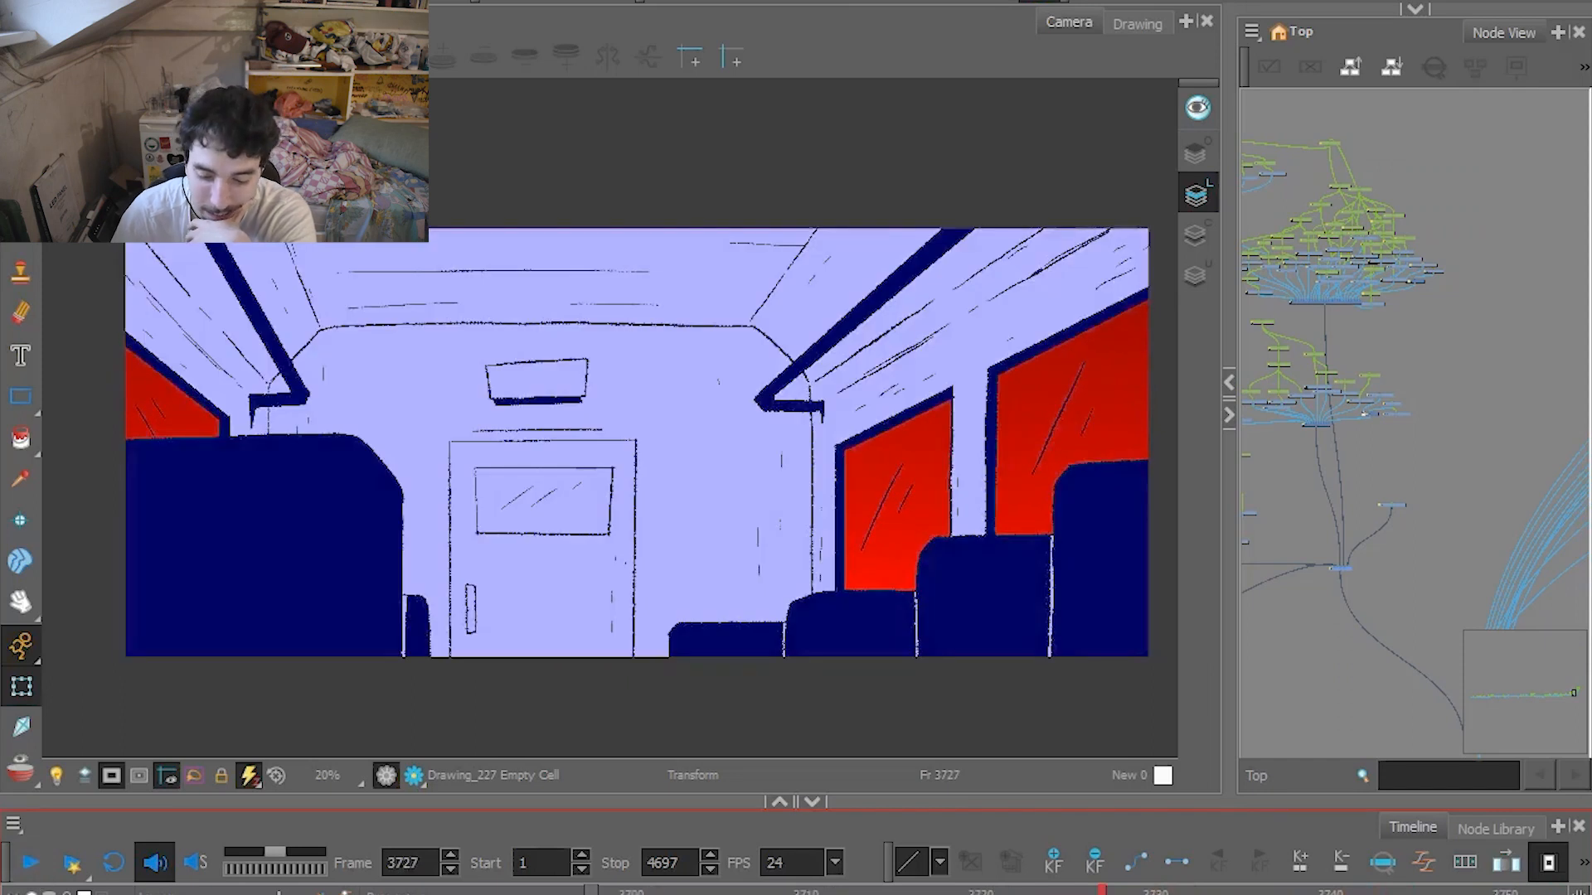
left_click(630, 892)
mouse_move(630, 892)
left_mouse_down()
mouse_move(610, 892)
mouse_move(651, 889)
left_mouse_up()
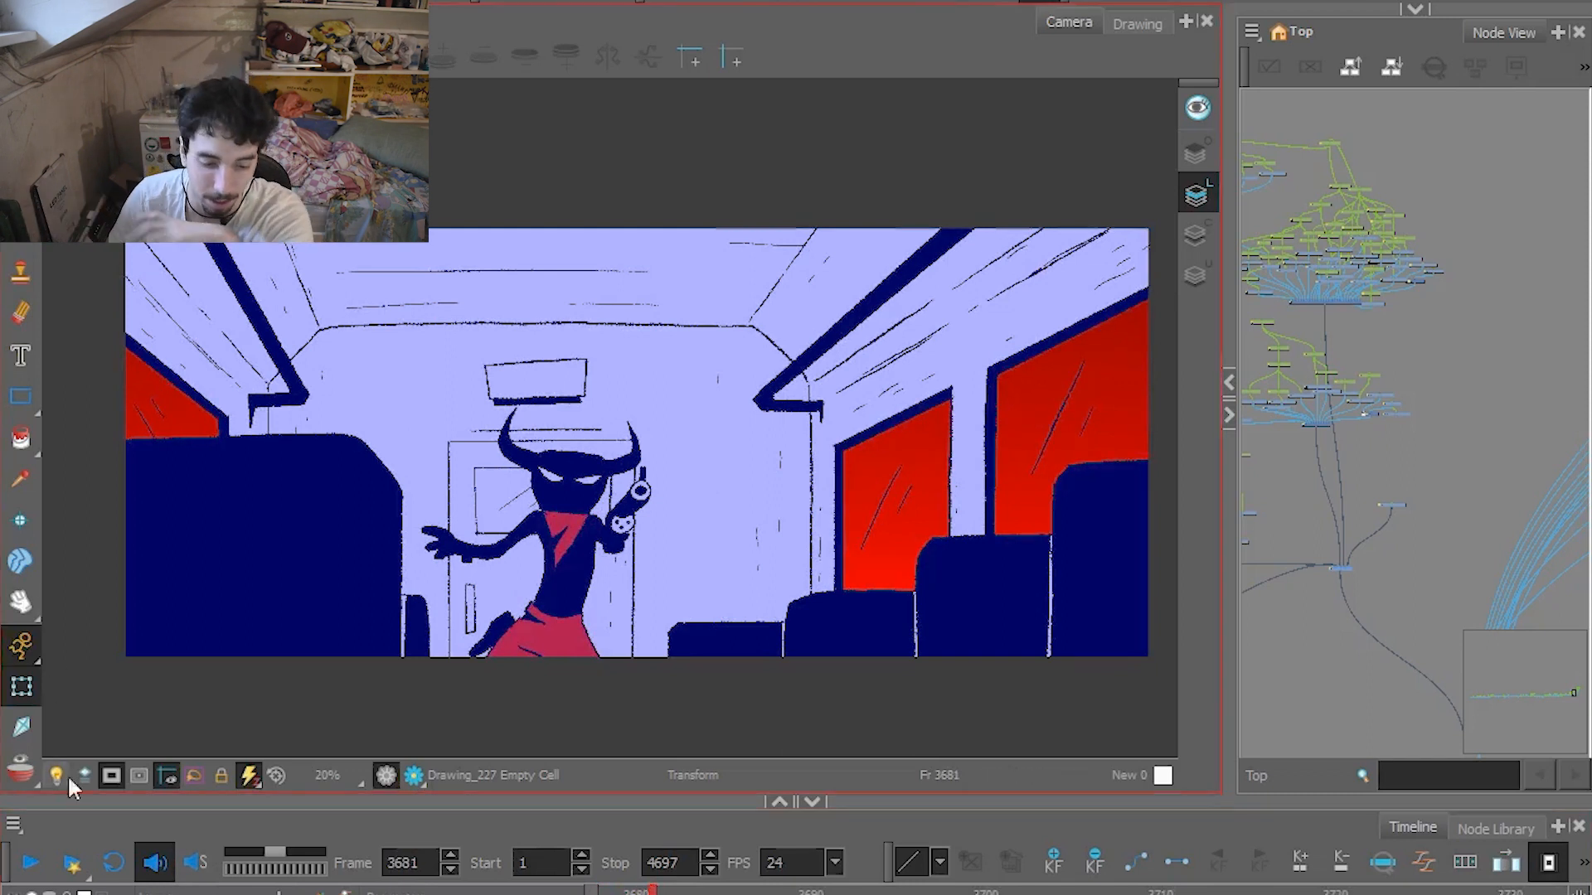
left_click(41, 865)
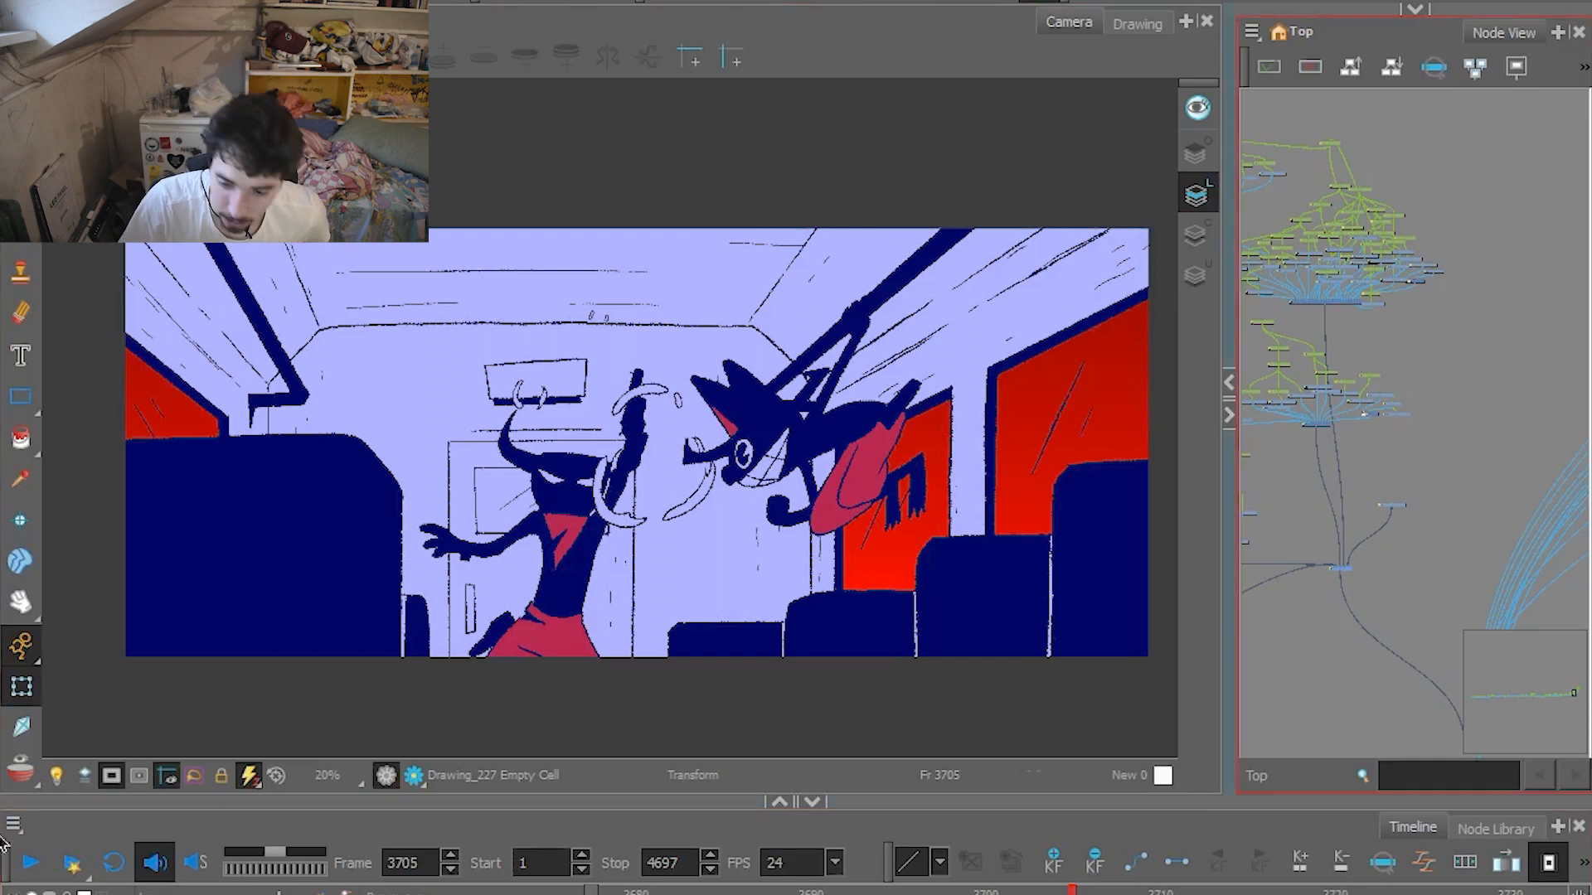
left_click(33, 869)
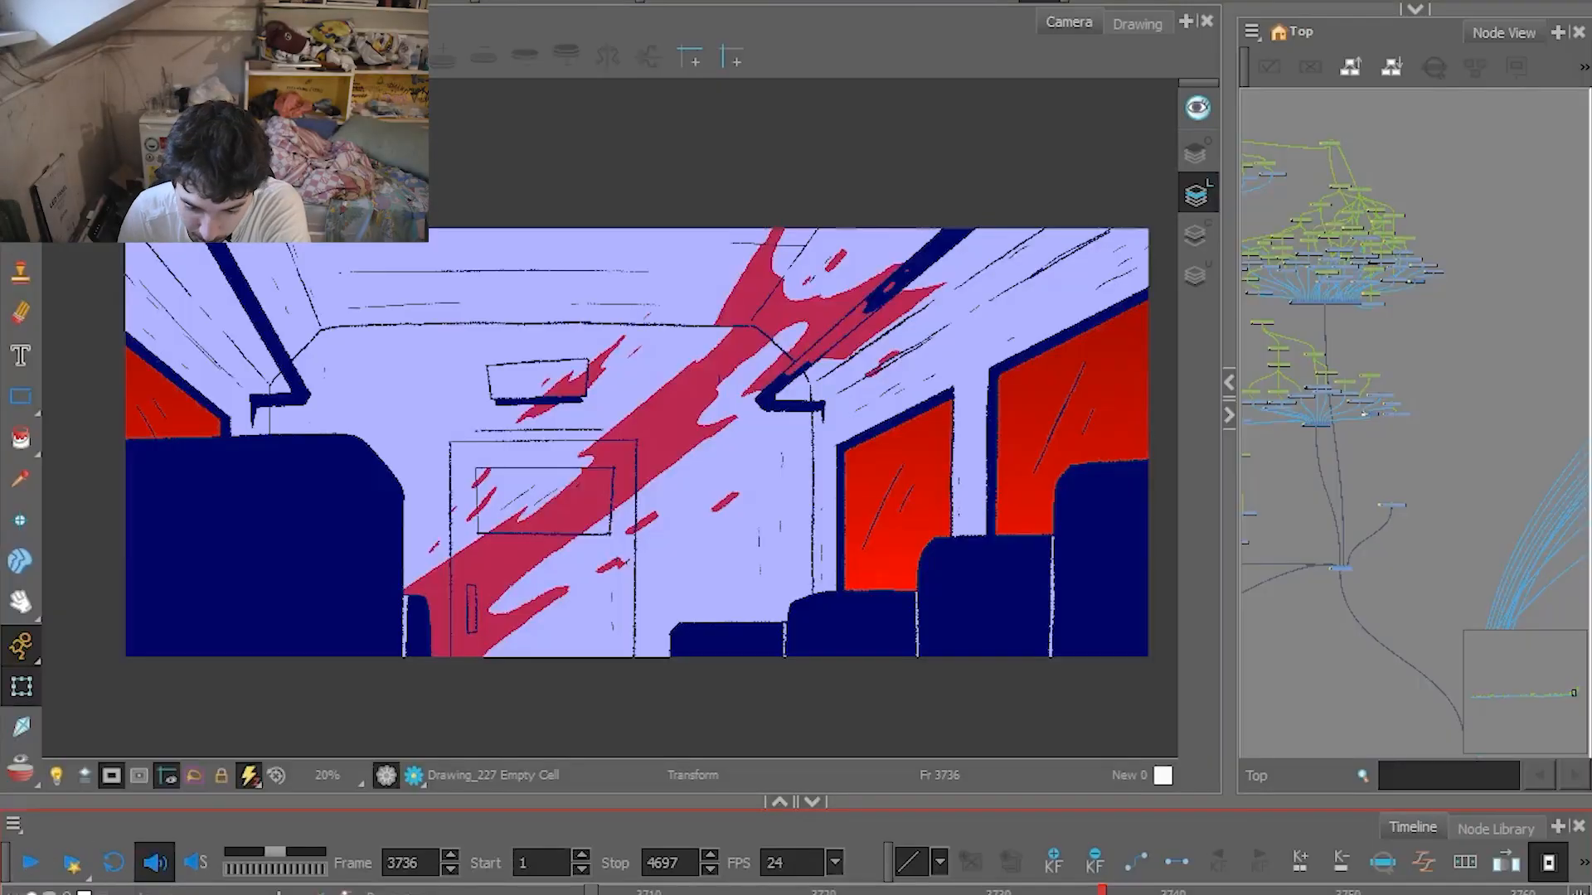
Replay the corridor shot from frame 3710 to 3725, and play on through the TNT carriage shot.
left_click(632, 891)
left_click(20, 865)
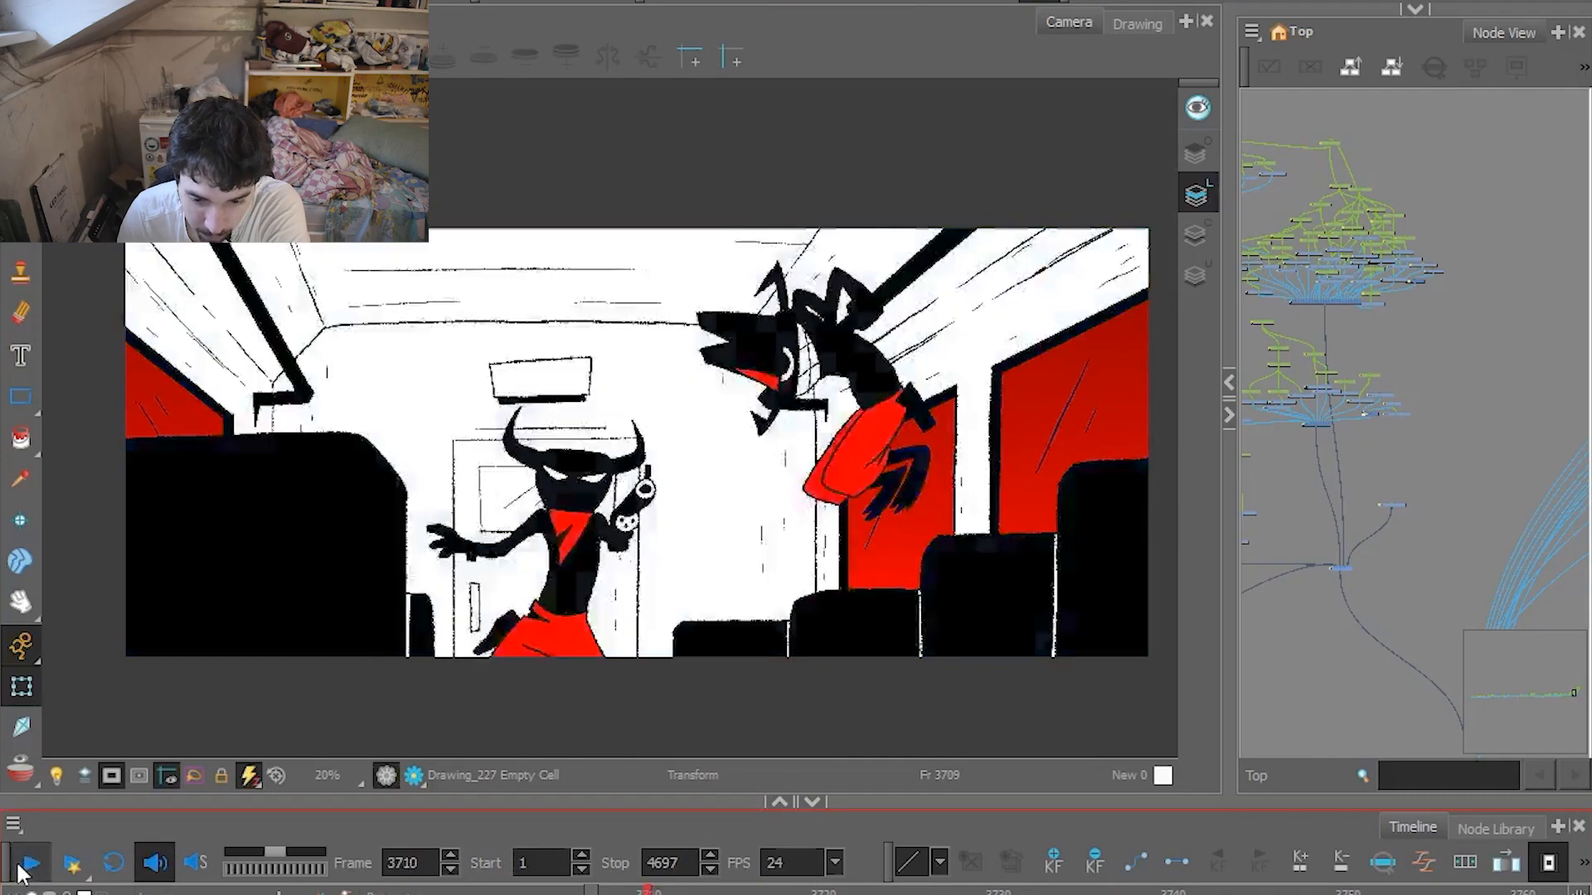
left_click(18, 865)
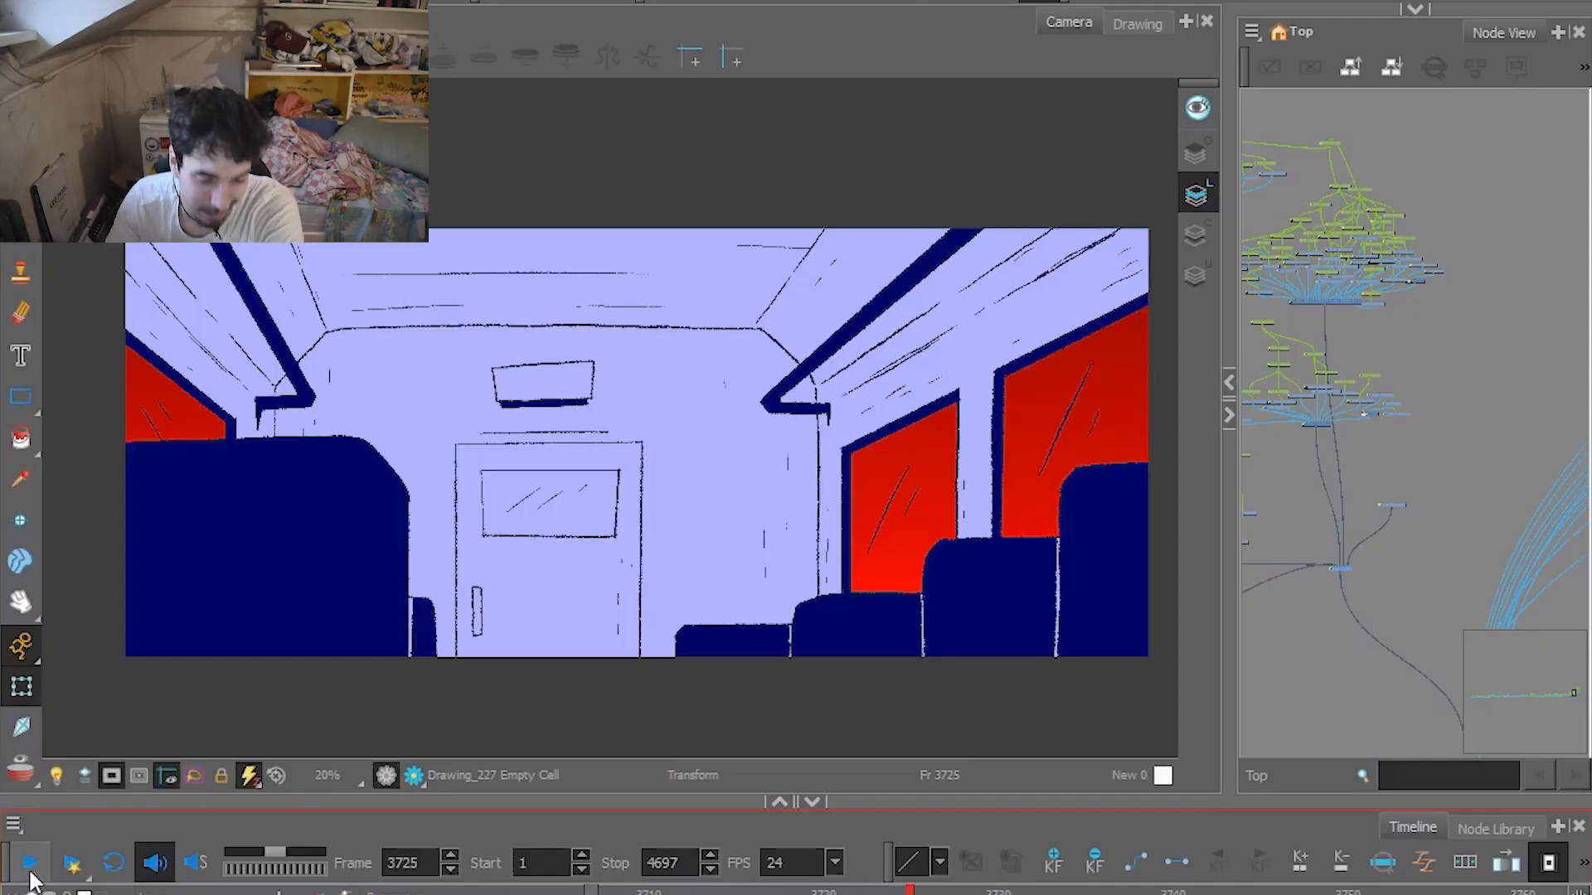
left_click(31, 878)
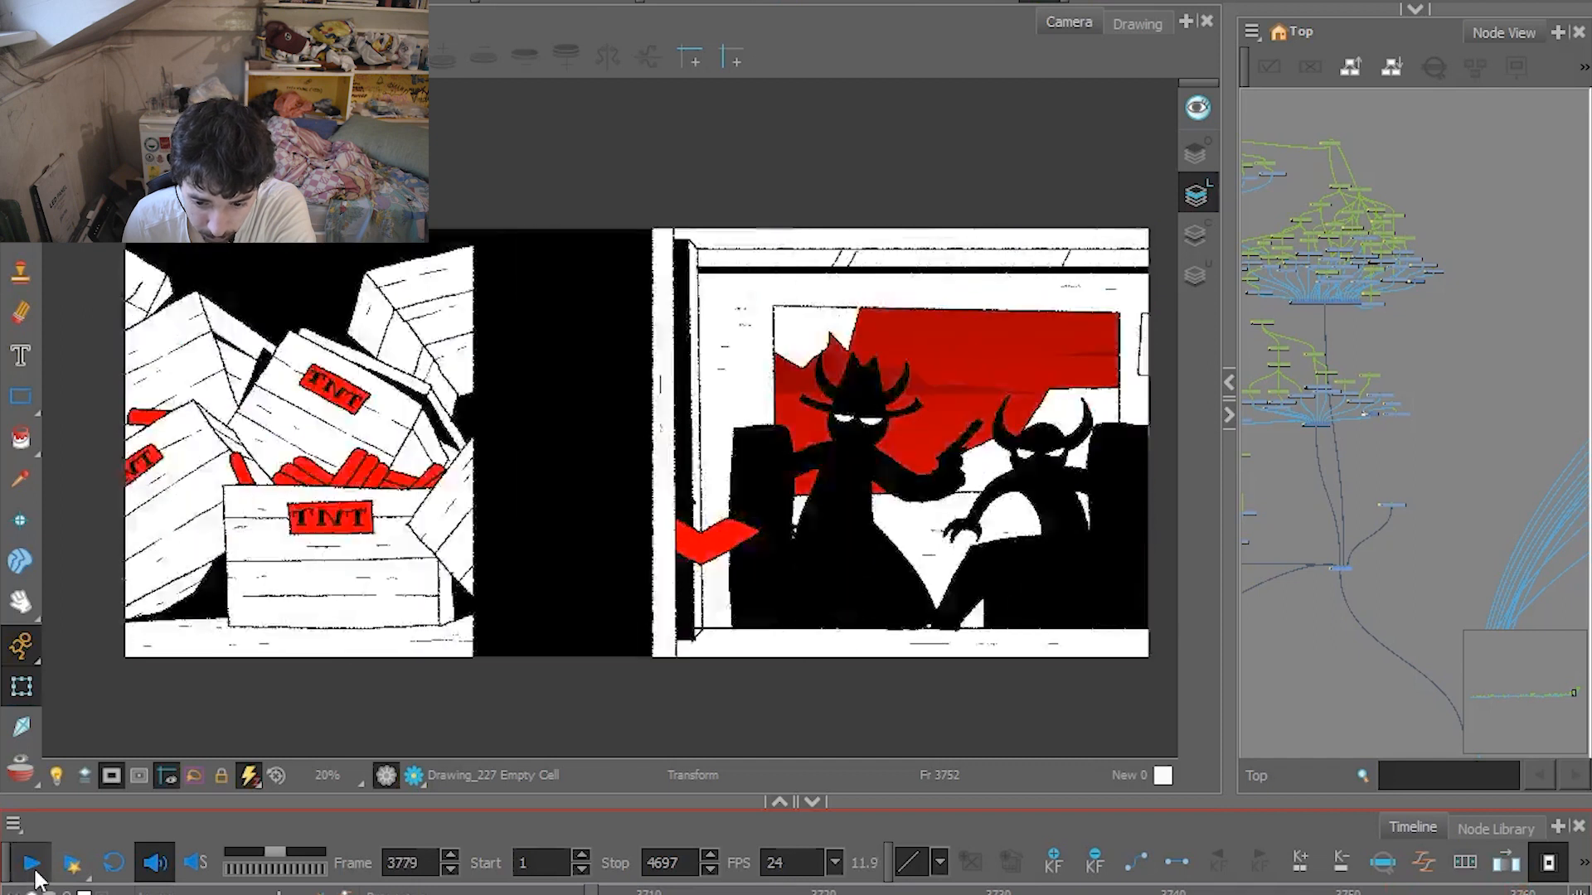
left_click(31, 879)
Examine the whole train carriage artwork beyond the camera at frame 3784, and limit the view to the camera frame again.
scroll(305, 558, "down", 10)
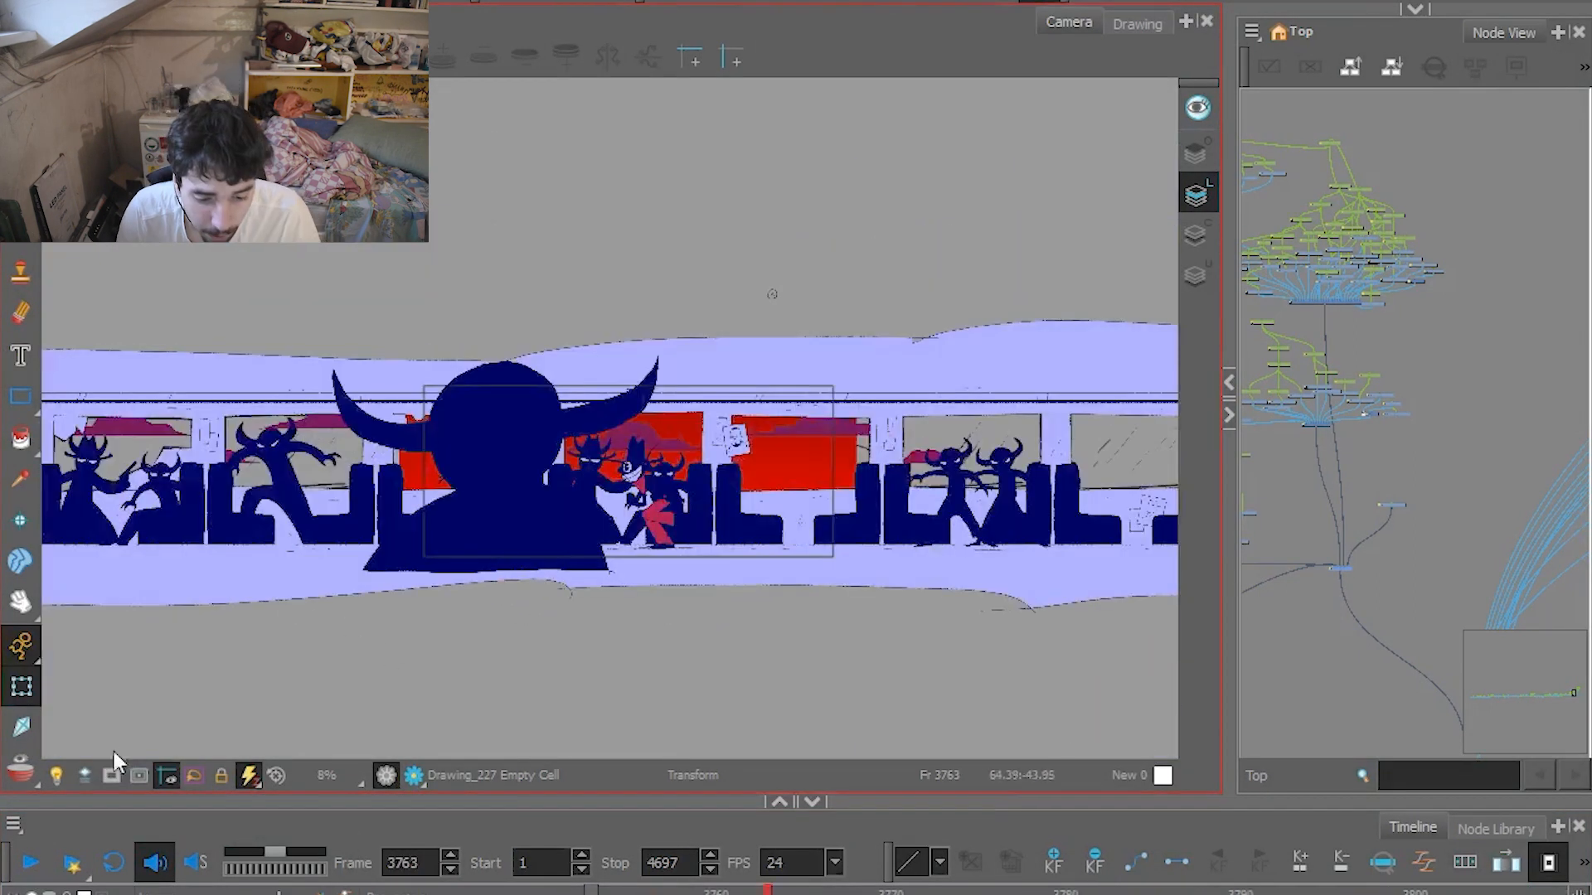
left_click(111, 774)
scroll(613, 566, "up", 3)
scroll(735, 570, "up", 2)
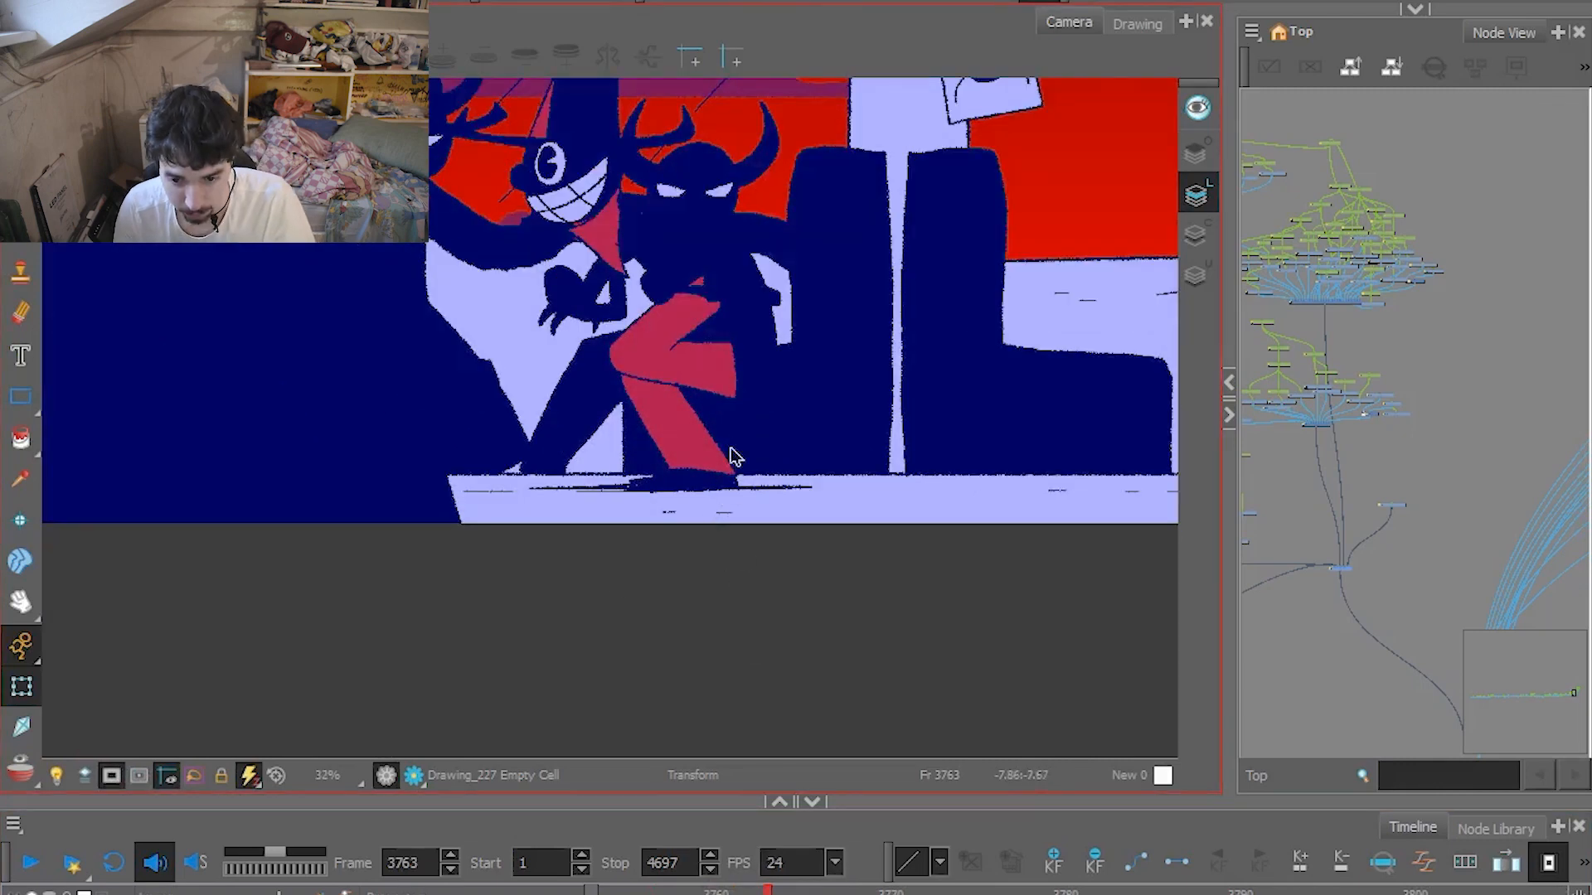
Step through the carriage run drawings from frame 3763, and compare frames 3767 and 3768 with the feet in view.
key("period")
key("period")
key("period")
key("period")
key("period")
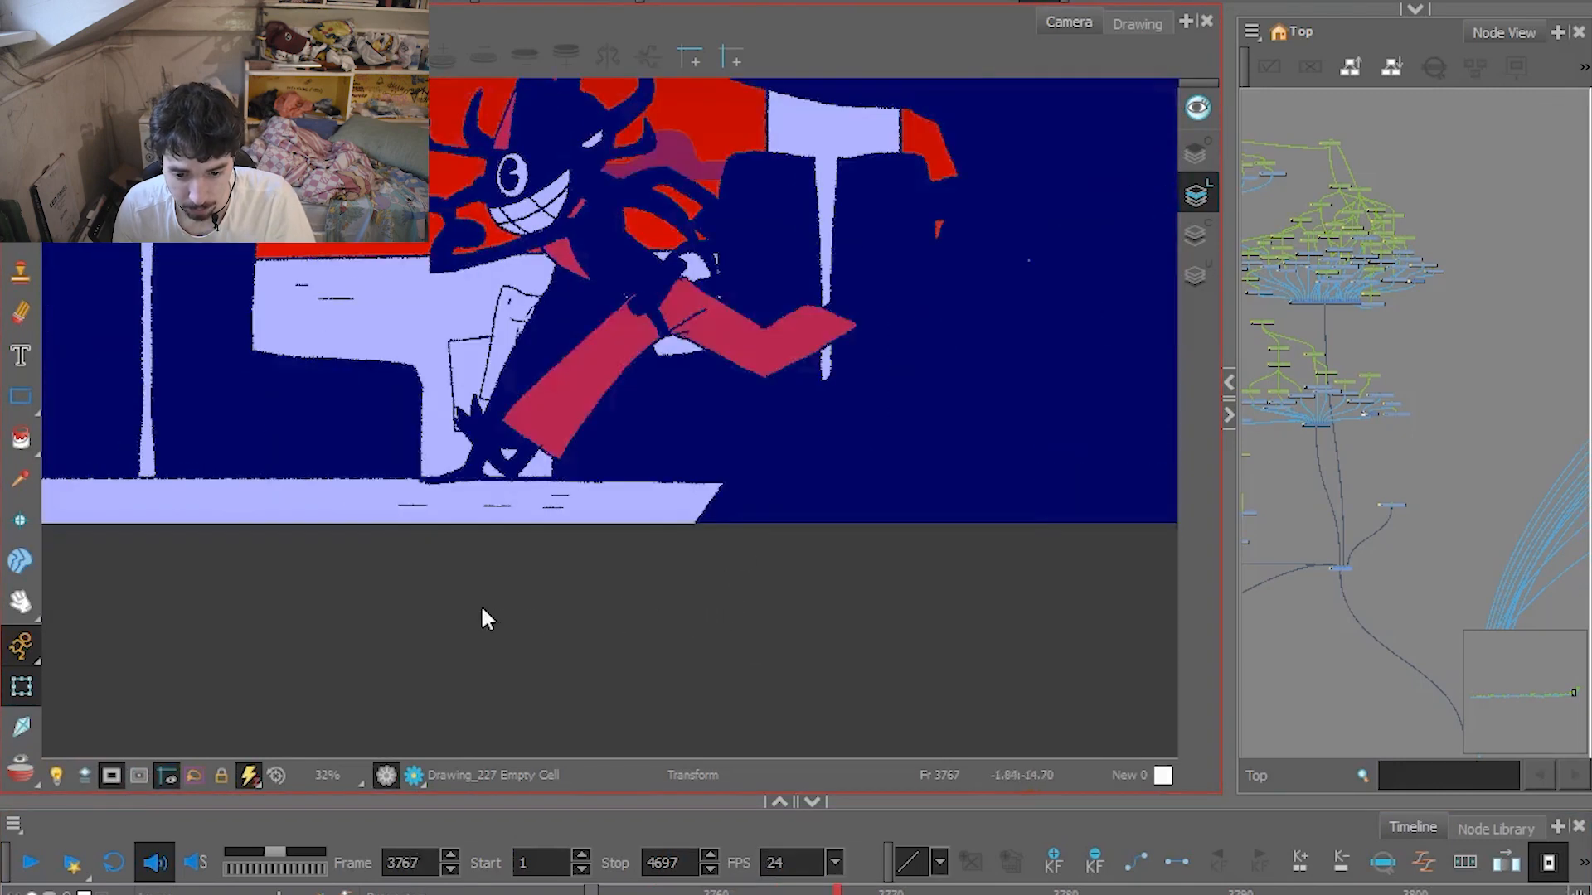
left_click_drag(537, 554, 575, 599)
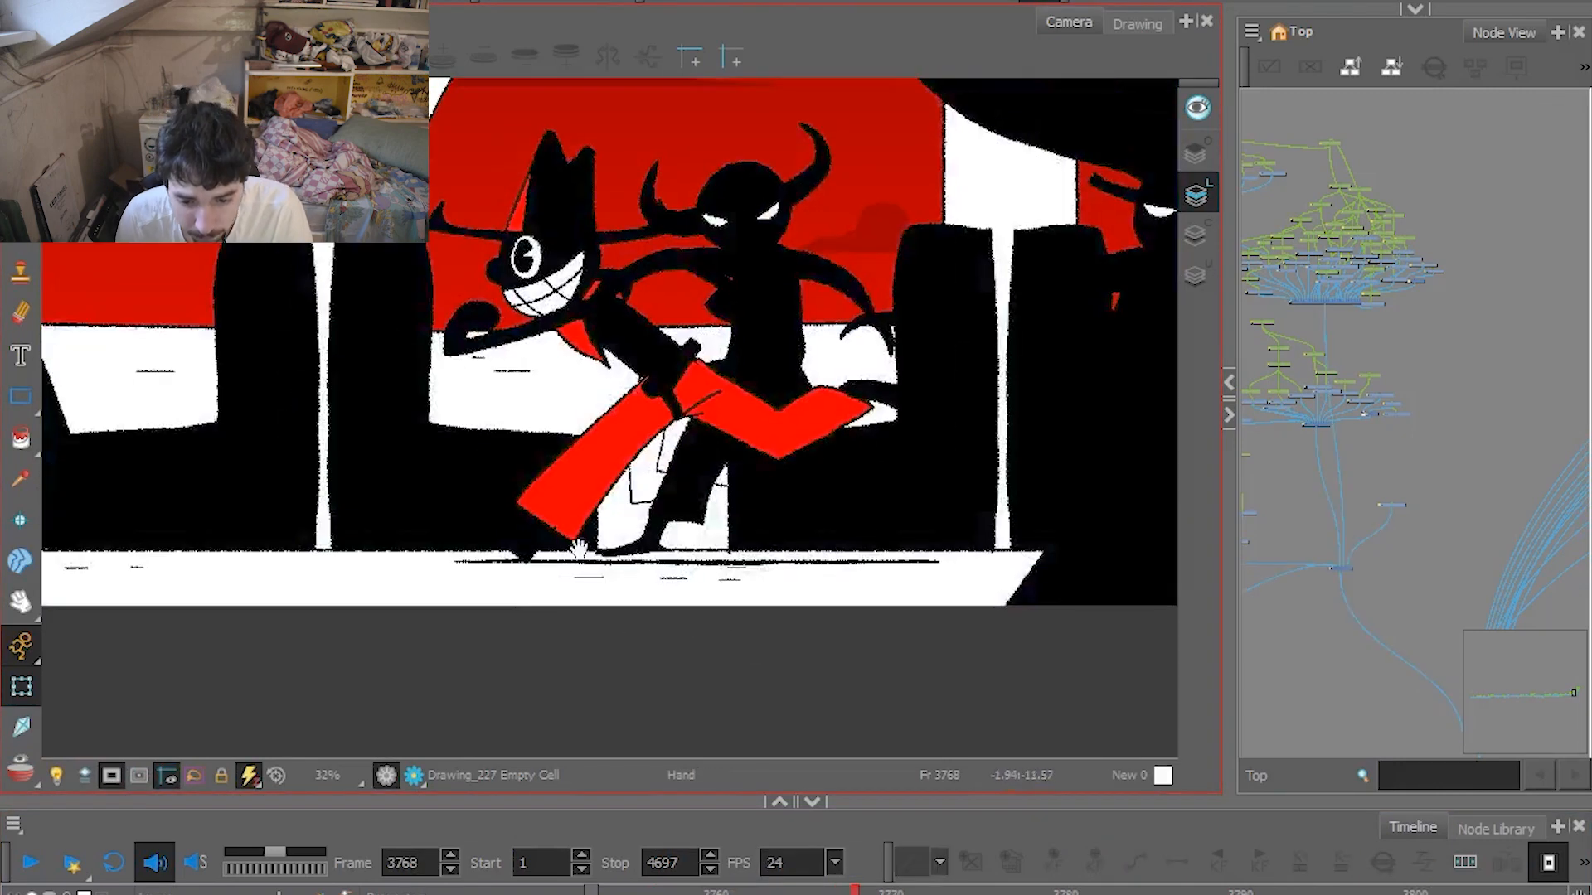
key("comma")
key("period")
key("comma")
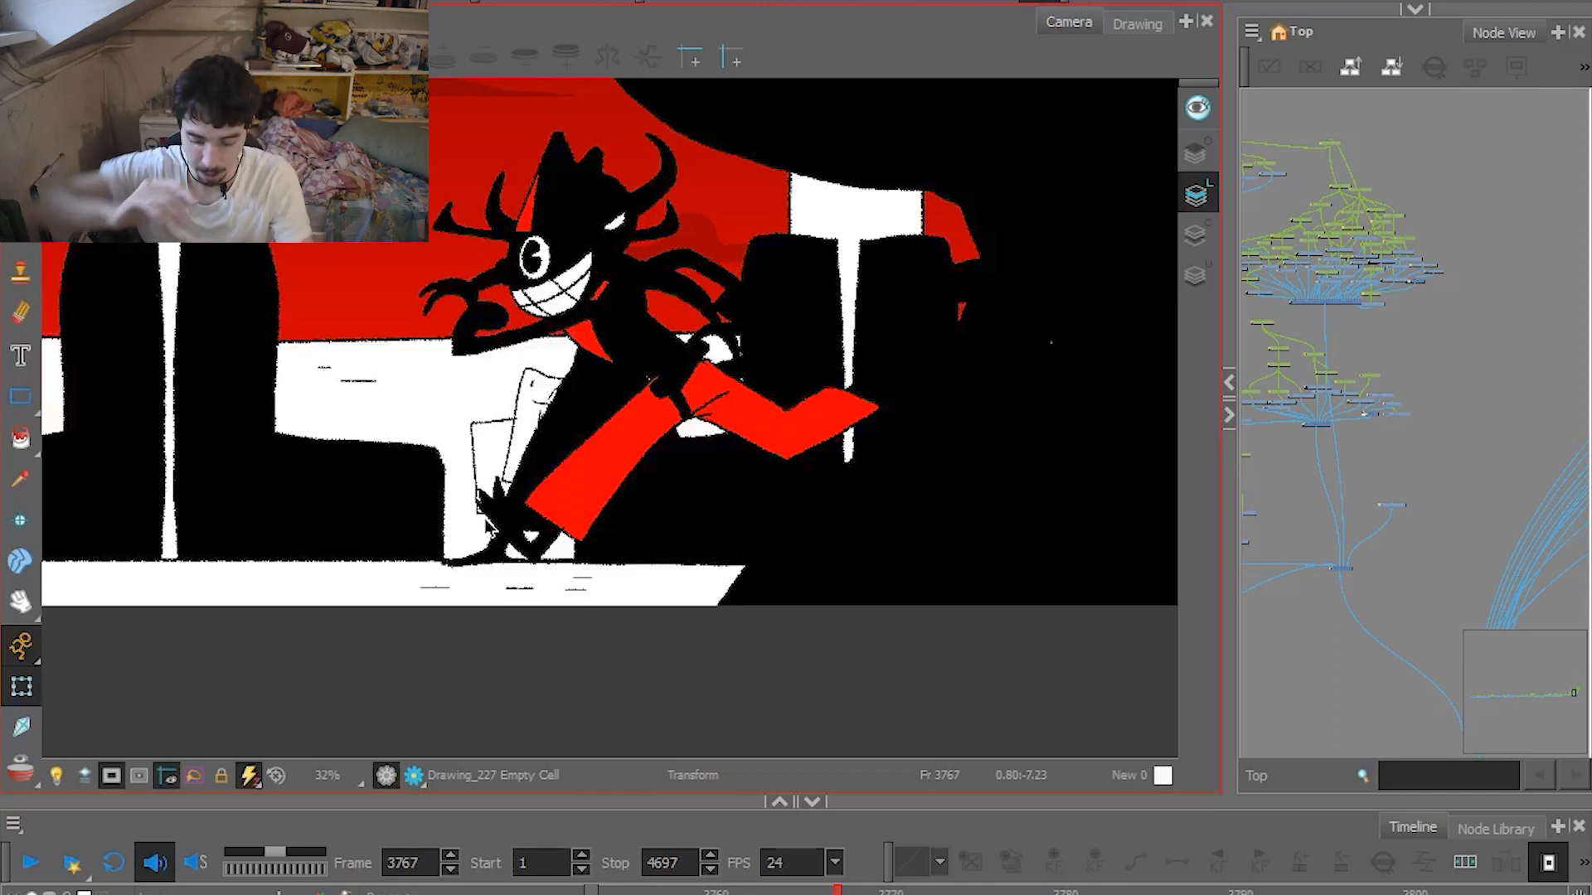
Step back and forth through the run drawings around frames 3767 and 3768 to examine the contact pose.
key("comma")
key("period")
key("comma")
key("period")
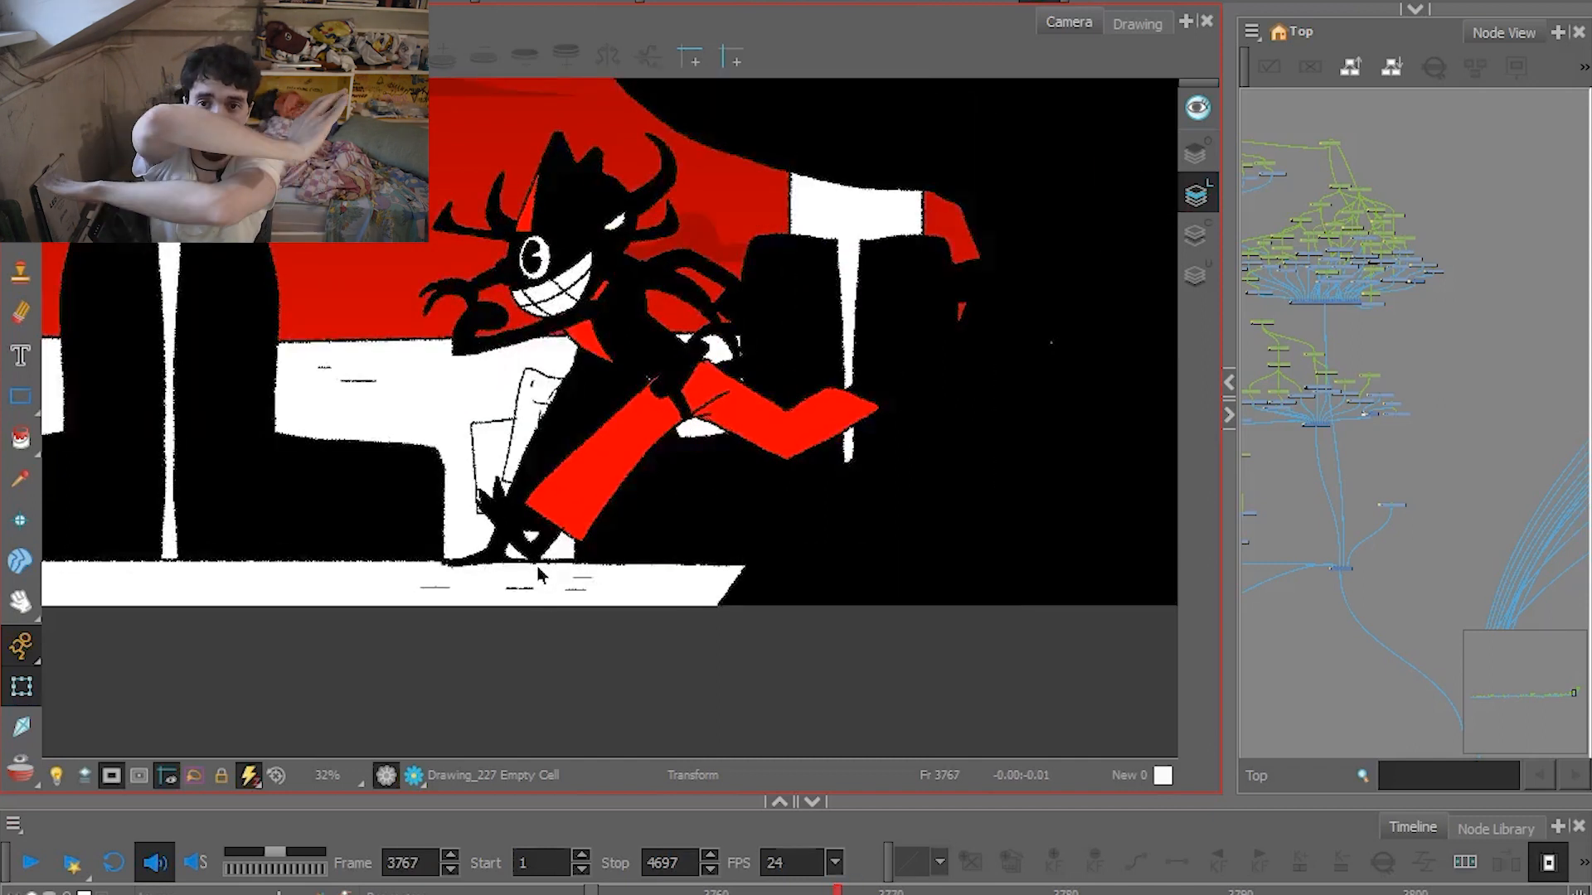
key("period")
key("period")
key("period")
key("comma")
key("comma")
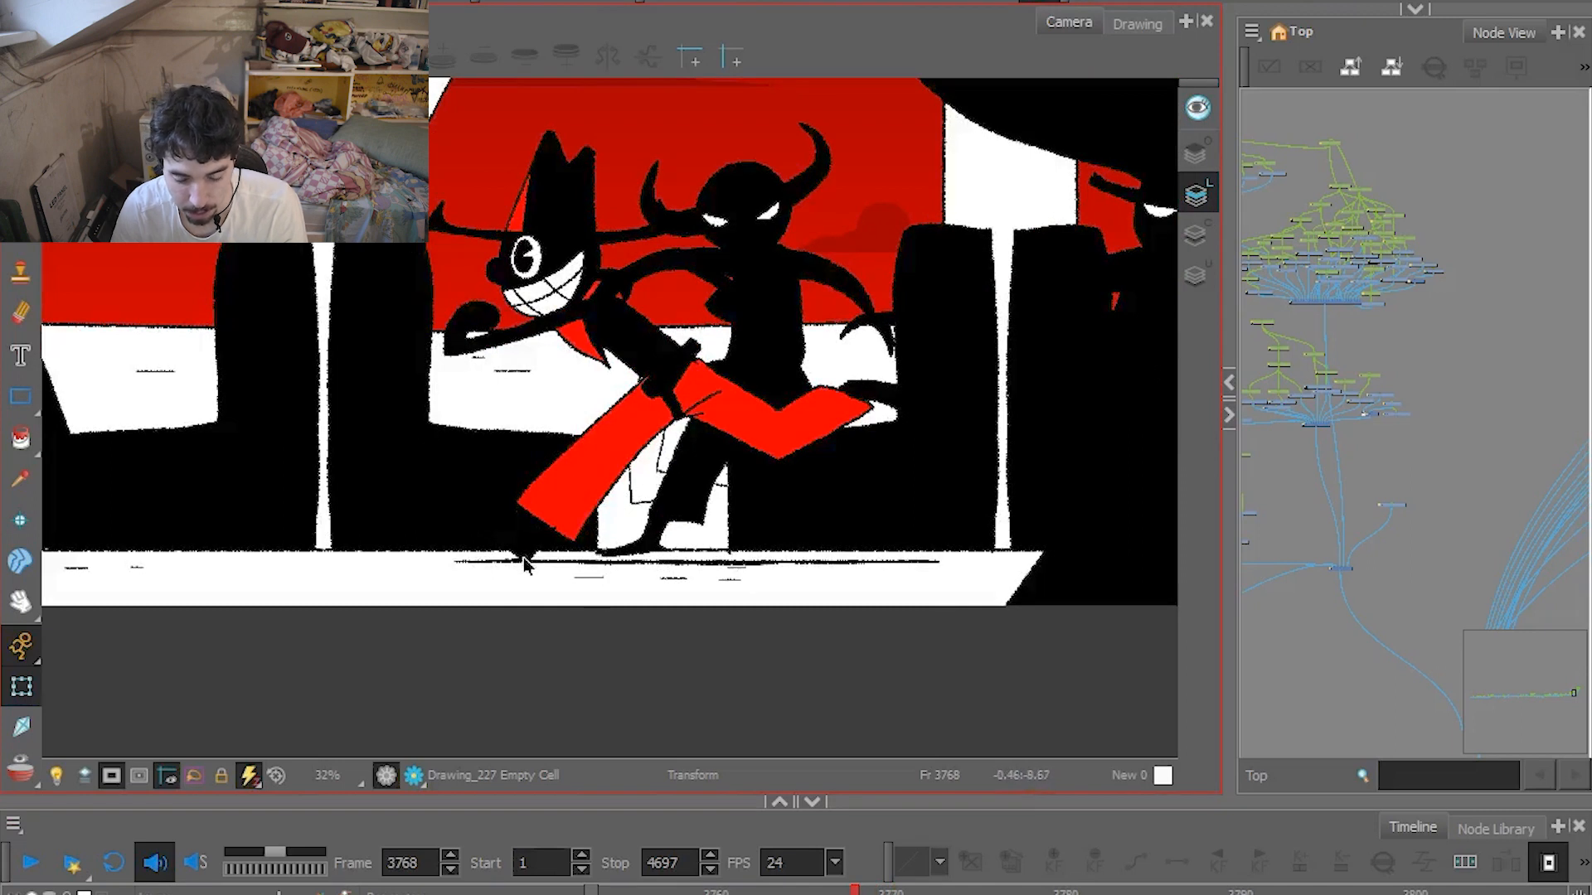
Compare the run drawings on frames 3768 and 3769 back and forth, and step on to frame 3771.
key("period")
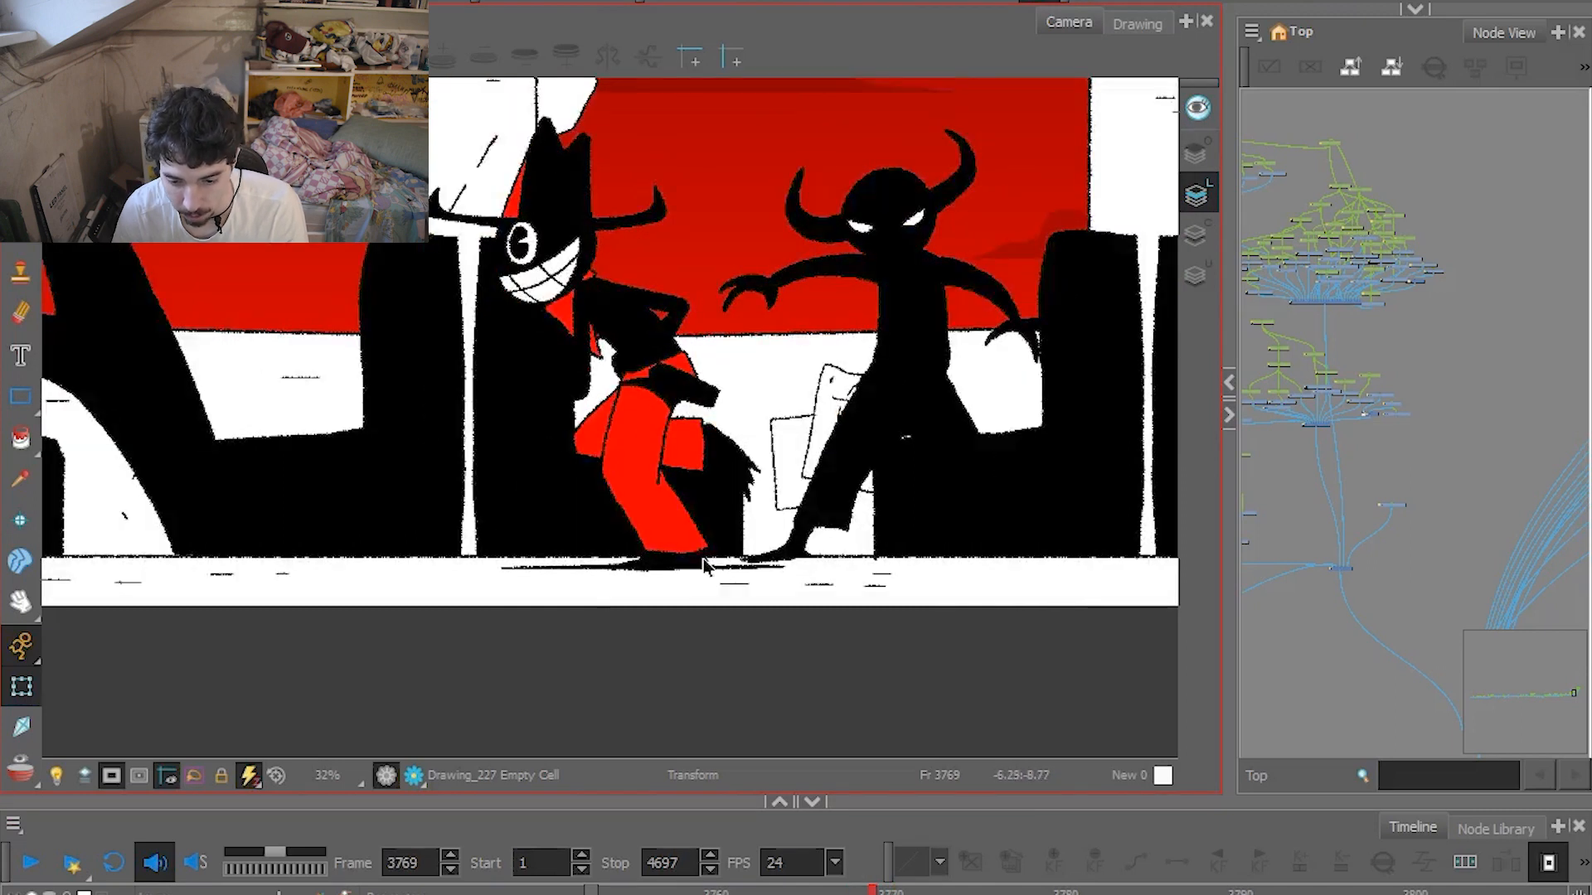
key("comma")
key("period")
key("comma")
key("period")
key("comma")
key("period")
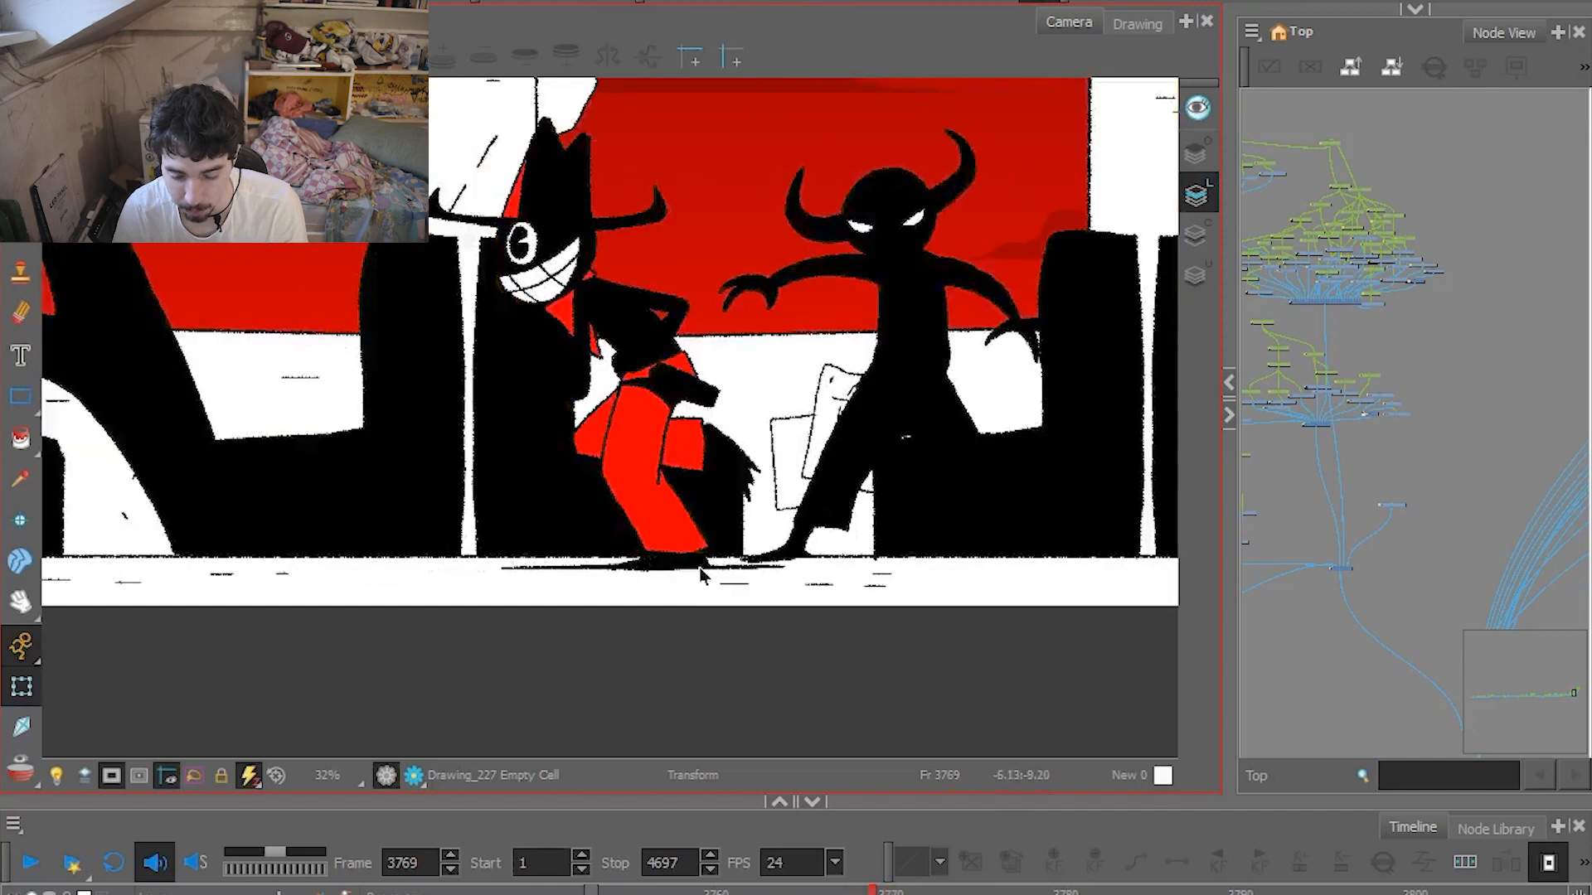
key("period")
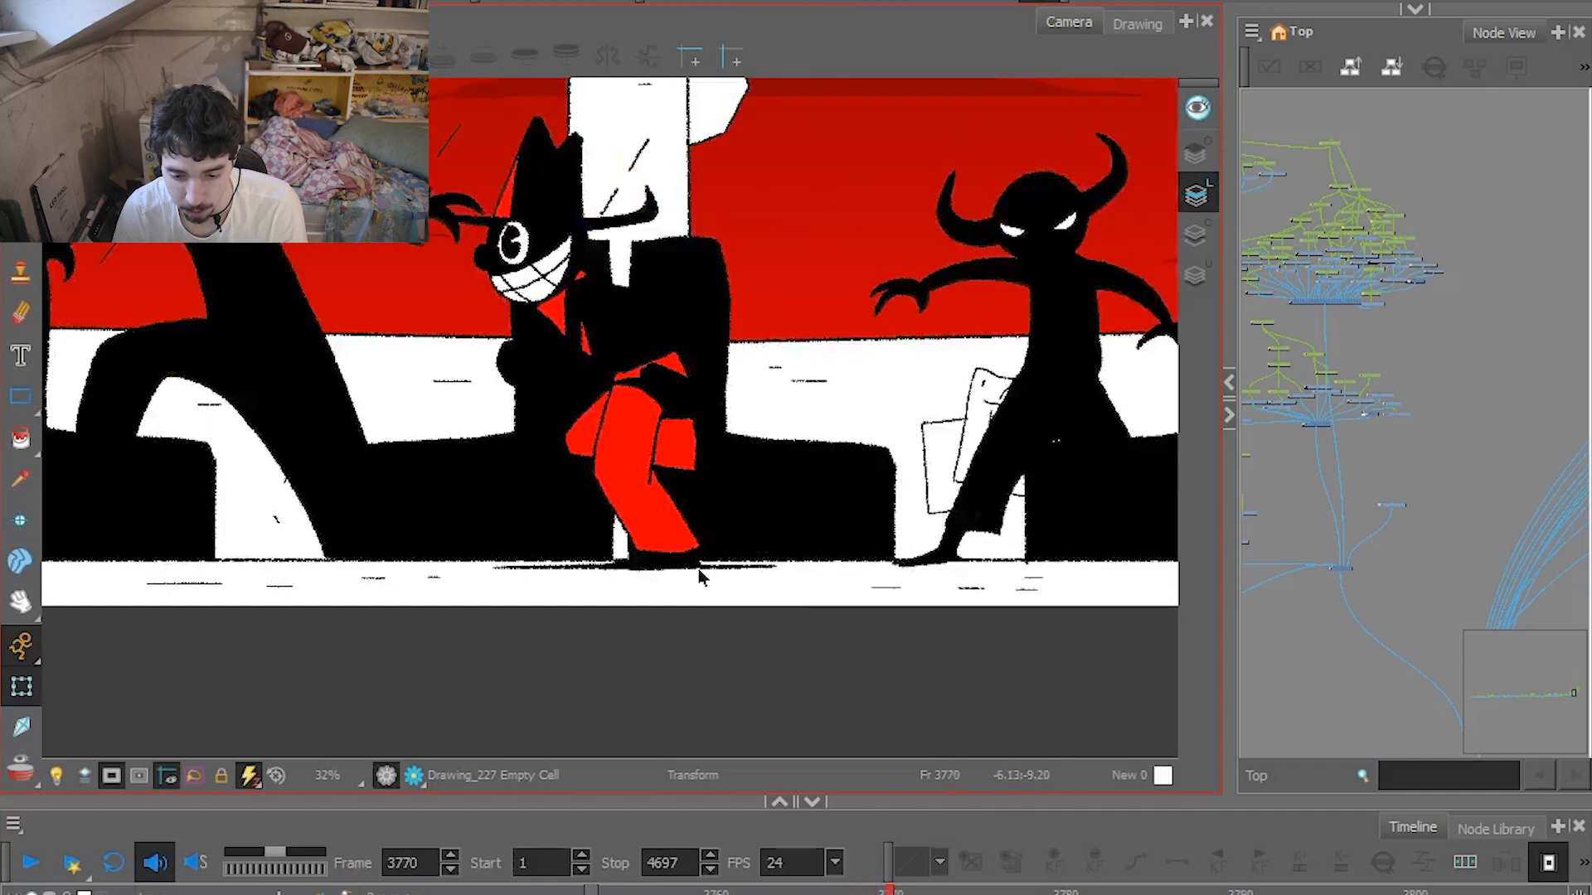
key("period")
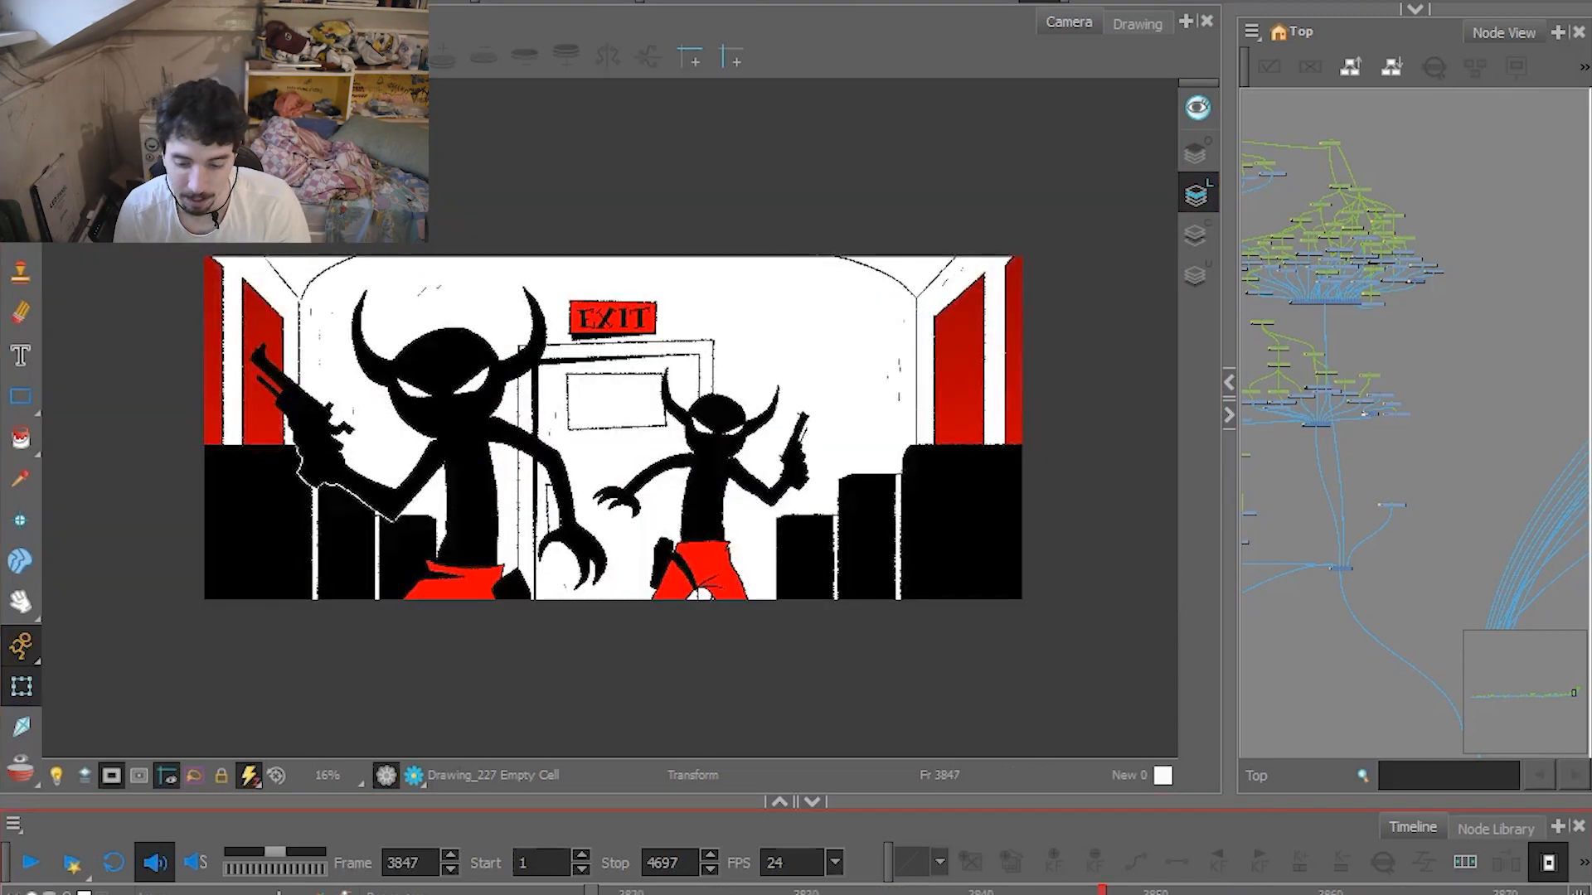
Scrub to the train coupling shot, select its coupling artwork, and scrub from frame 3893 to 3904.
left_click_drag(1103, 892, 670, 889)
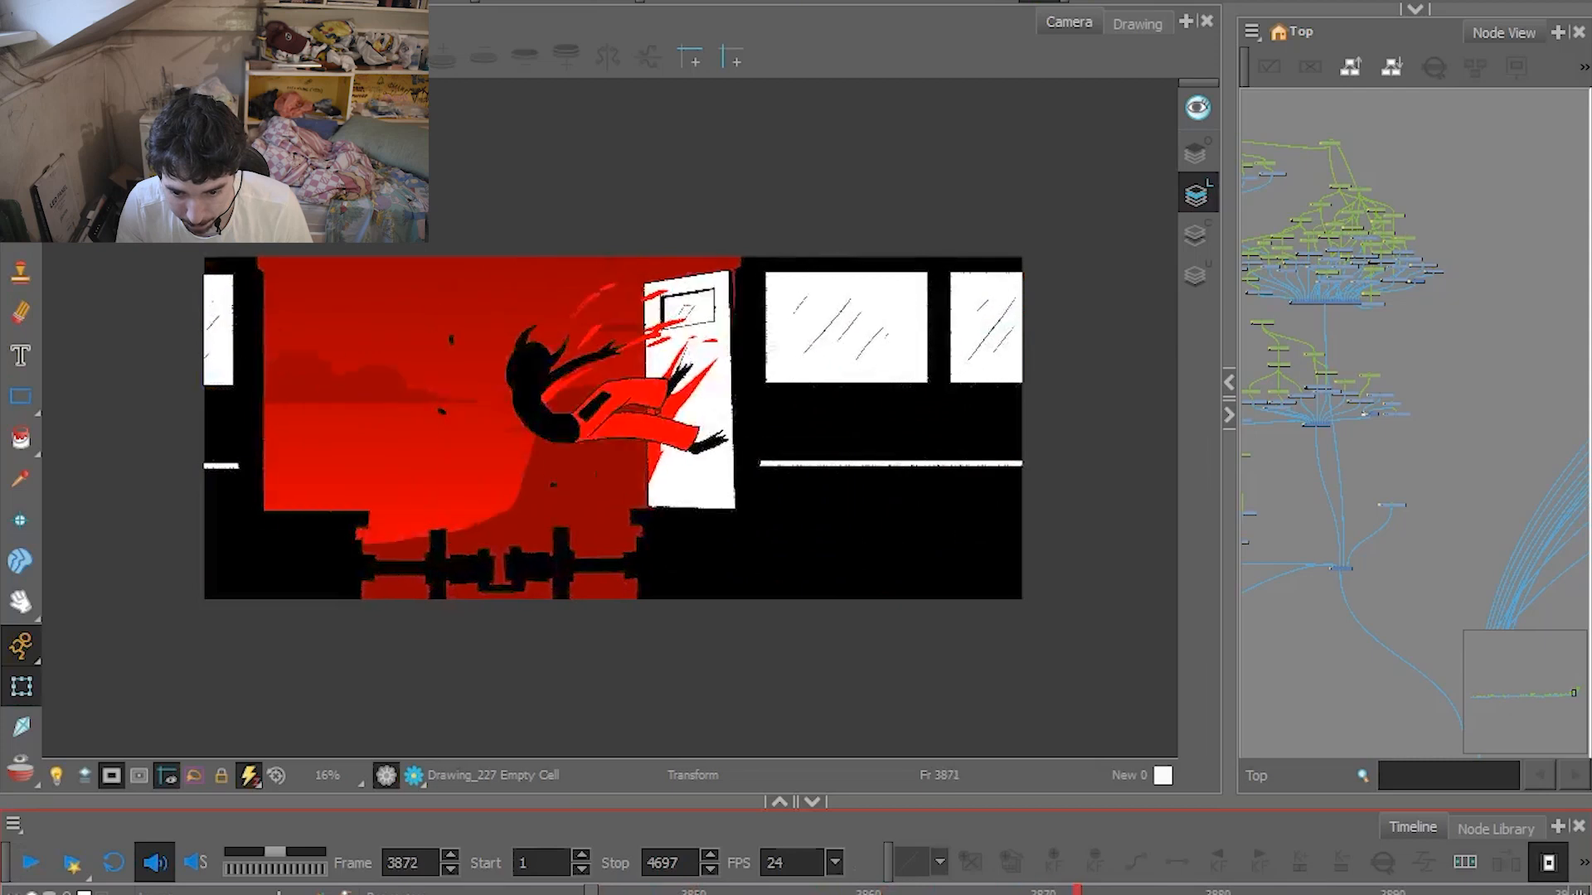
left_click(742, 537)
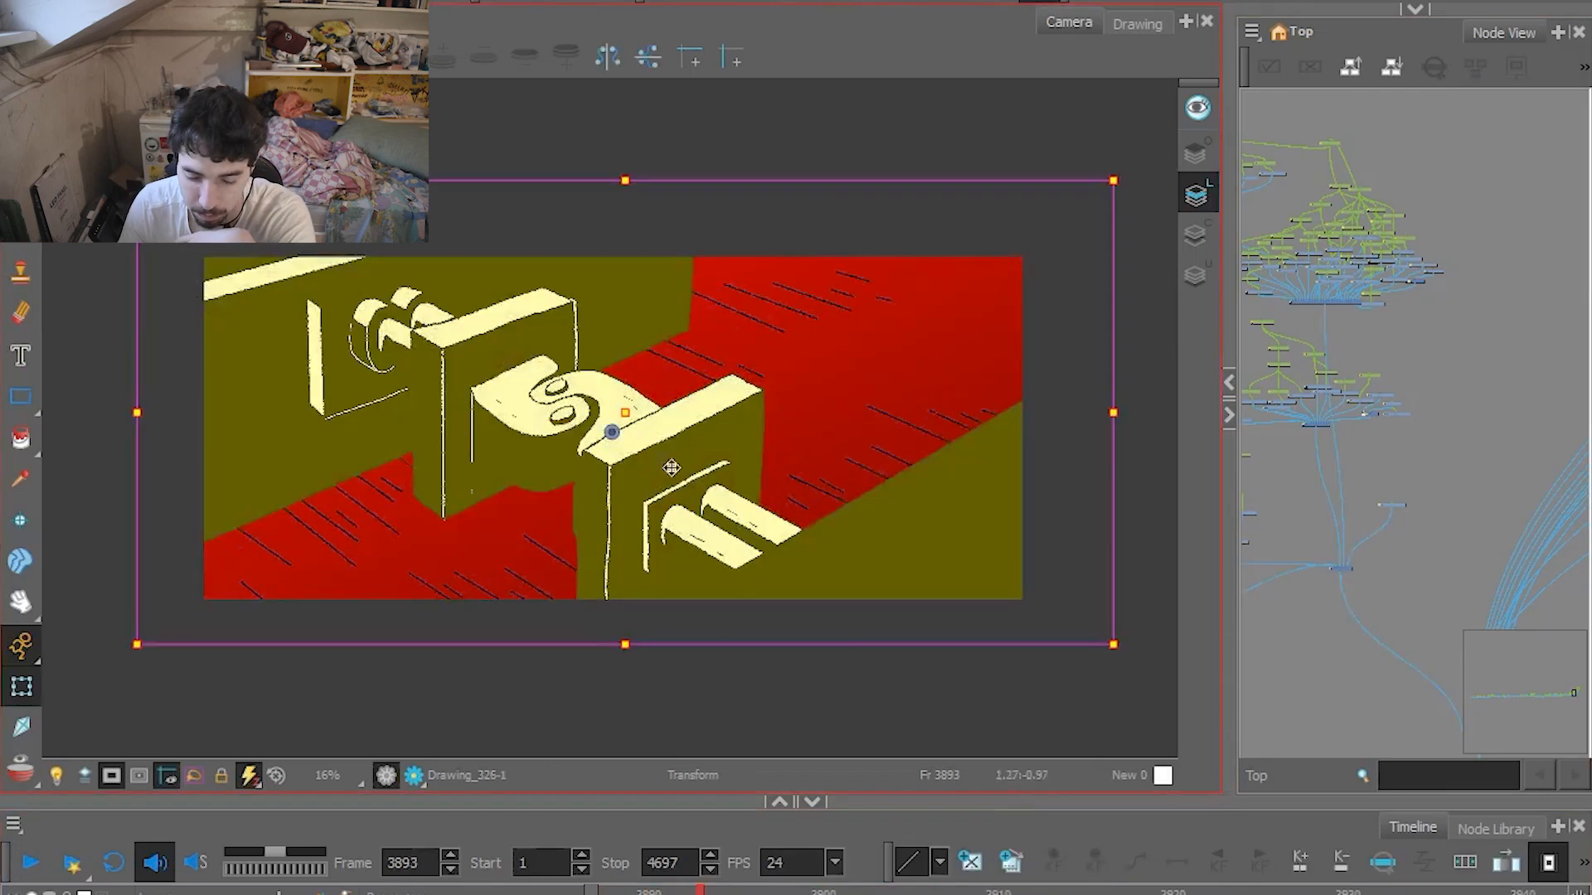
left_click_drag(712, 892, 753, 892)
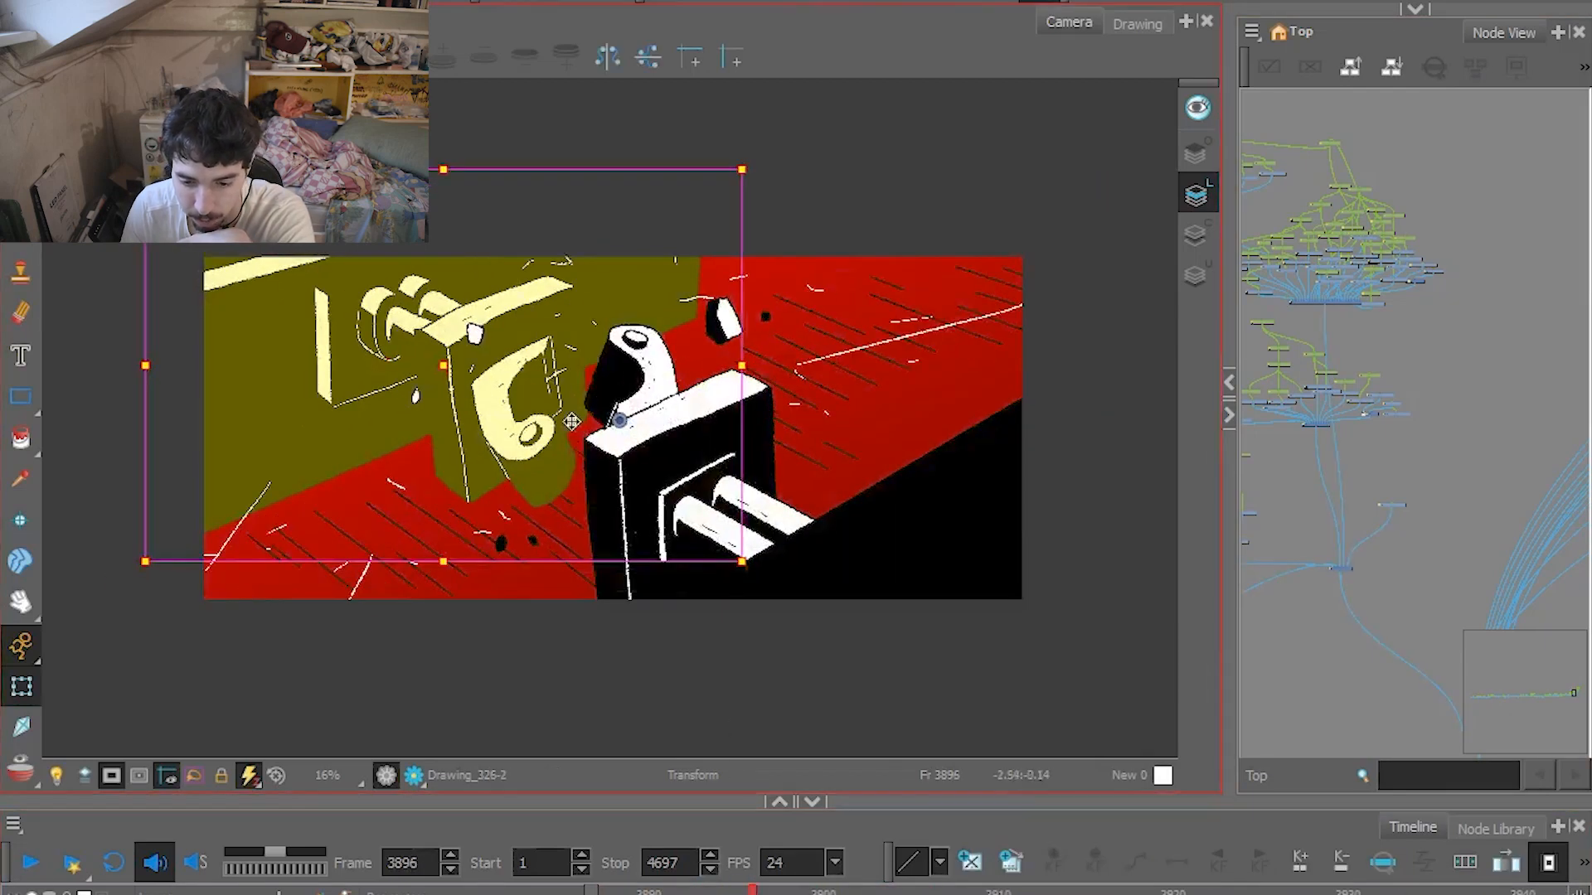
left_click(673, 471)
left_click(372, 385)
left_click_drag(770, 892, 893, 892)
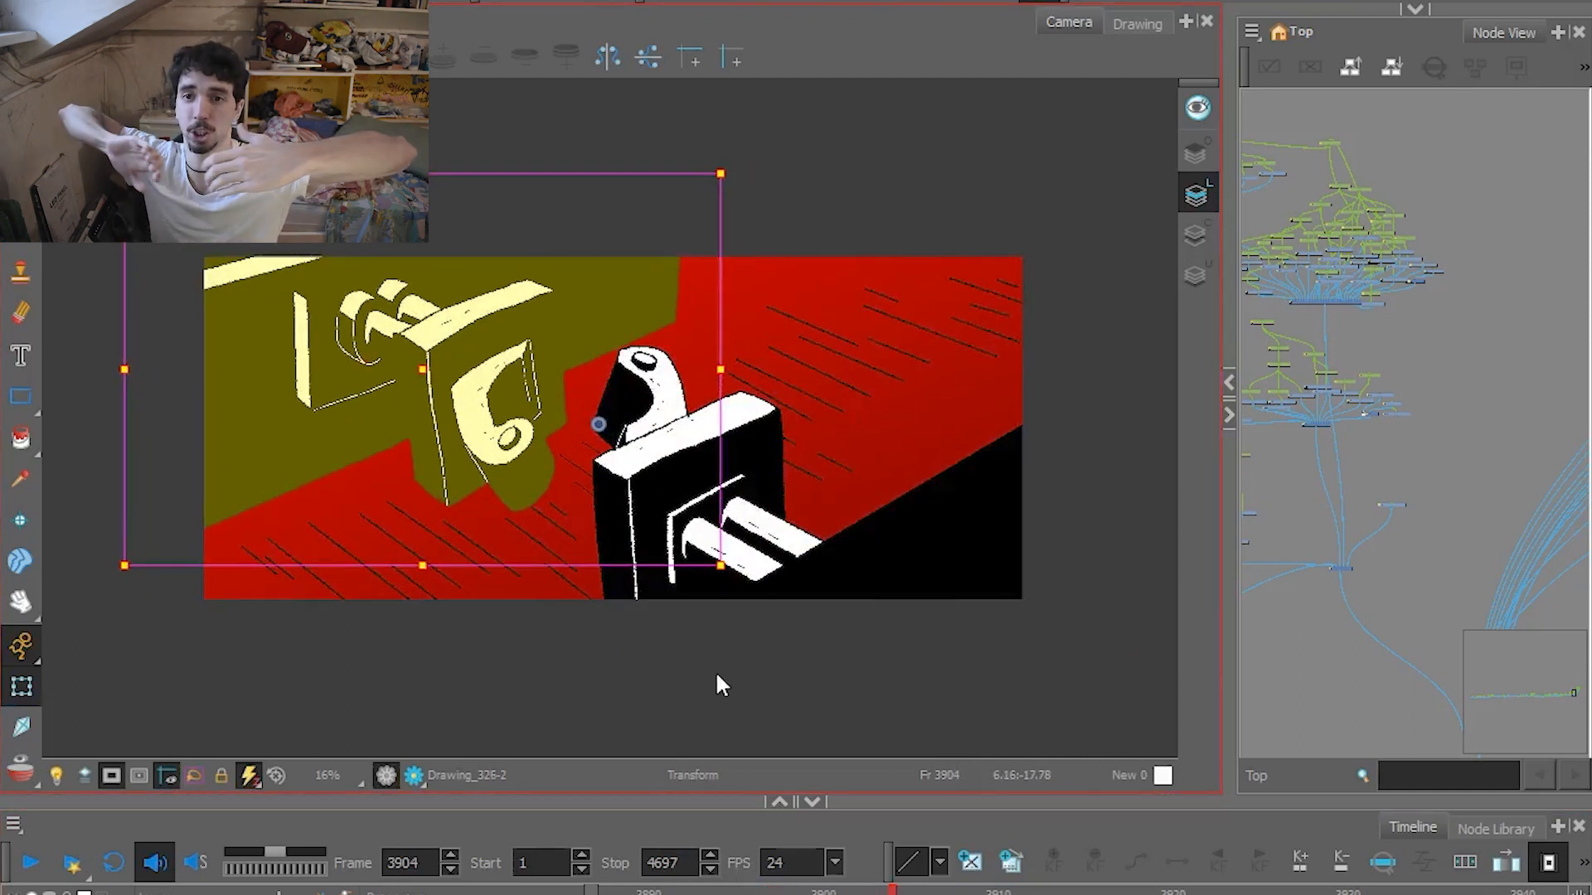
Play the coupling shot to frame 3912, scrub back to frame 3905, and play on to the carriage jump at frame 3966.
left_click(29, 866)
left_click(30, 869)
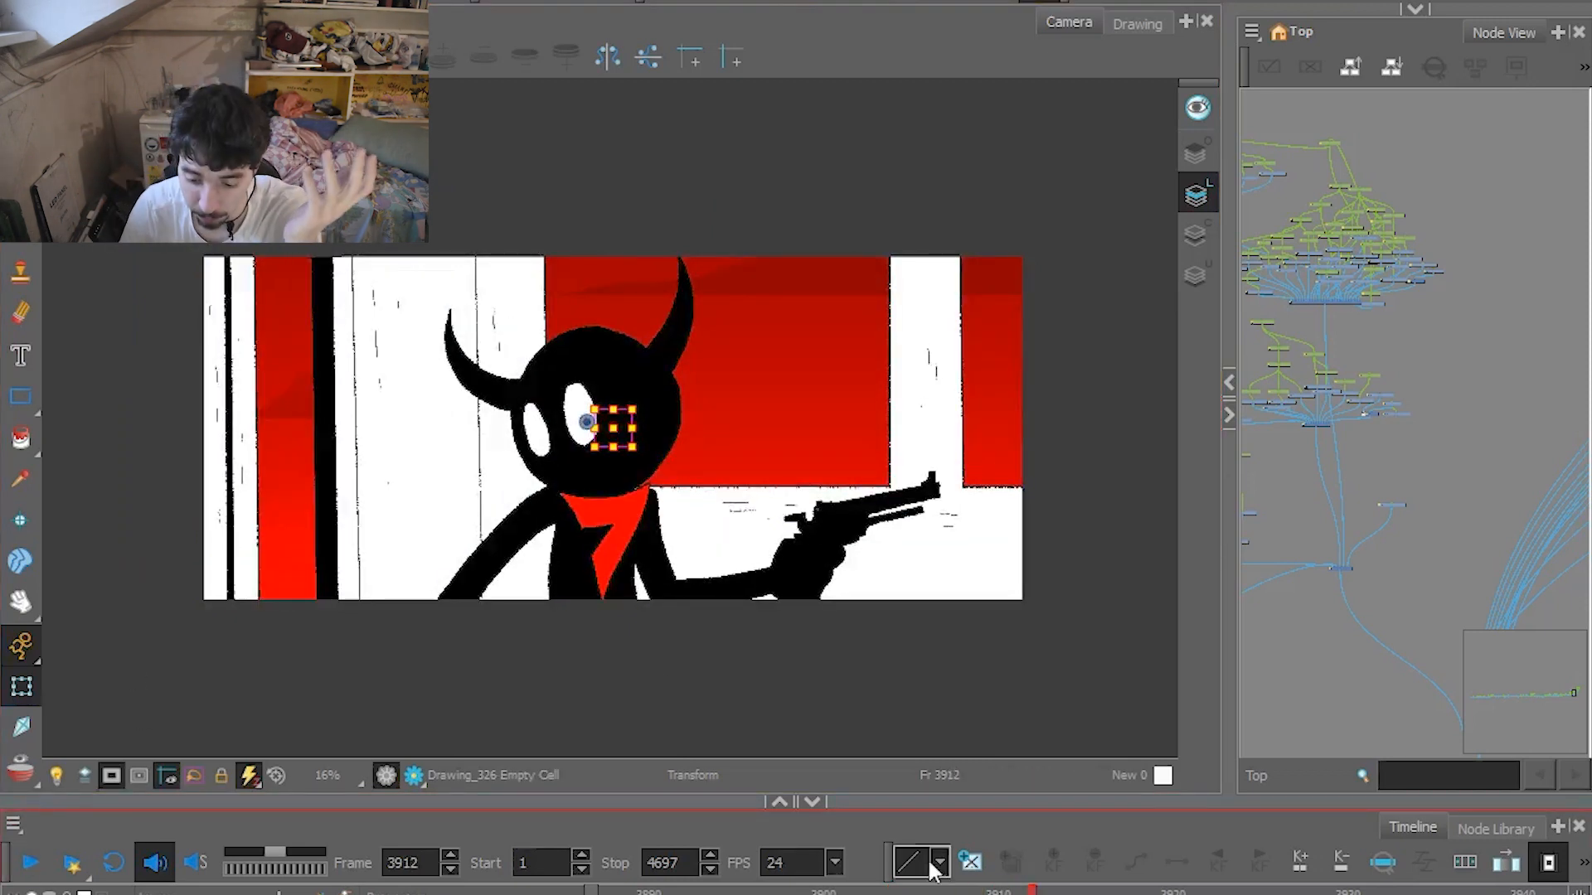
left_click_drag(928, 892, 910, 892)
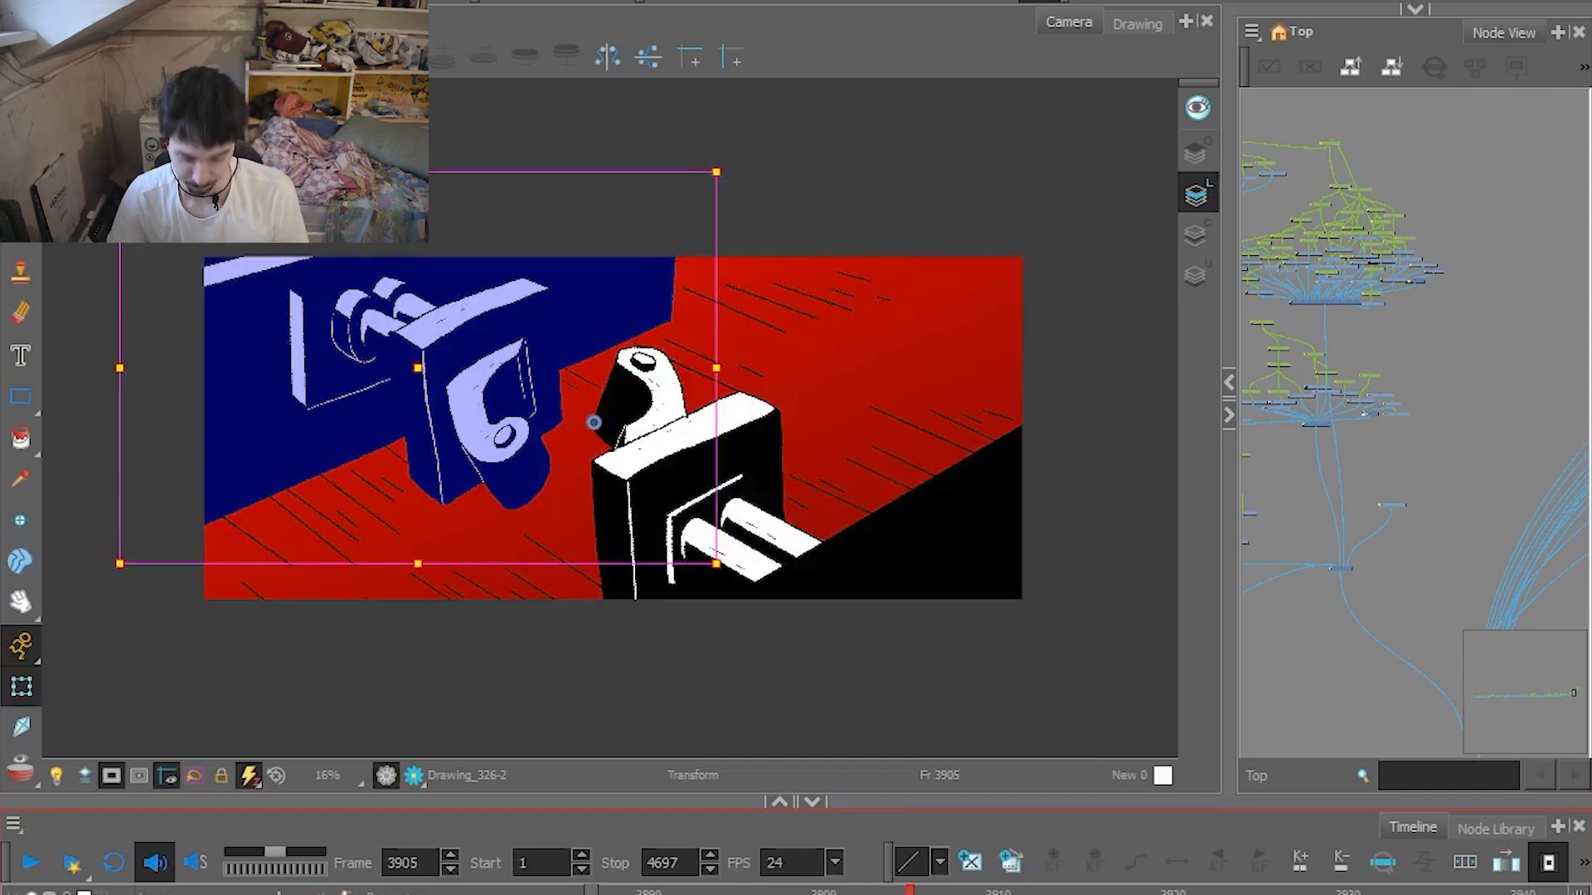
key("comma")
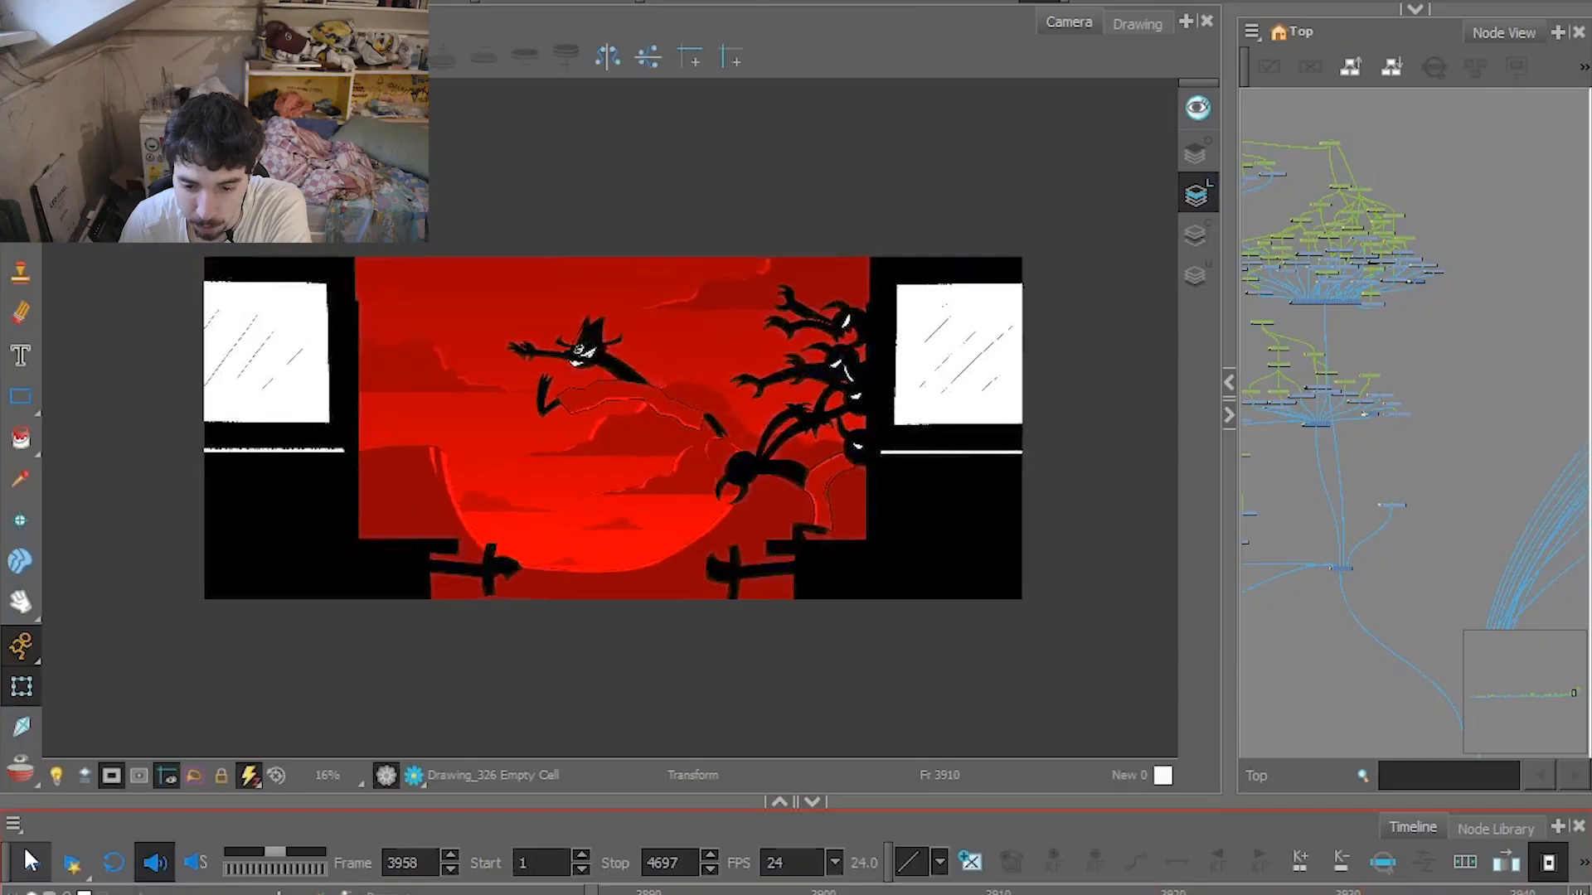
left_click(25, 849)
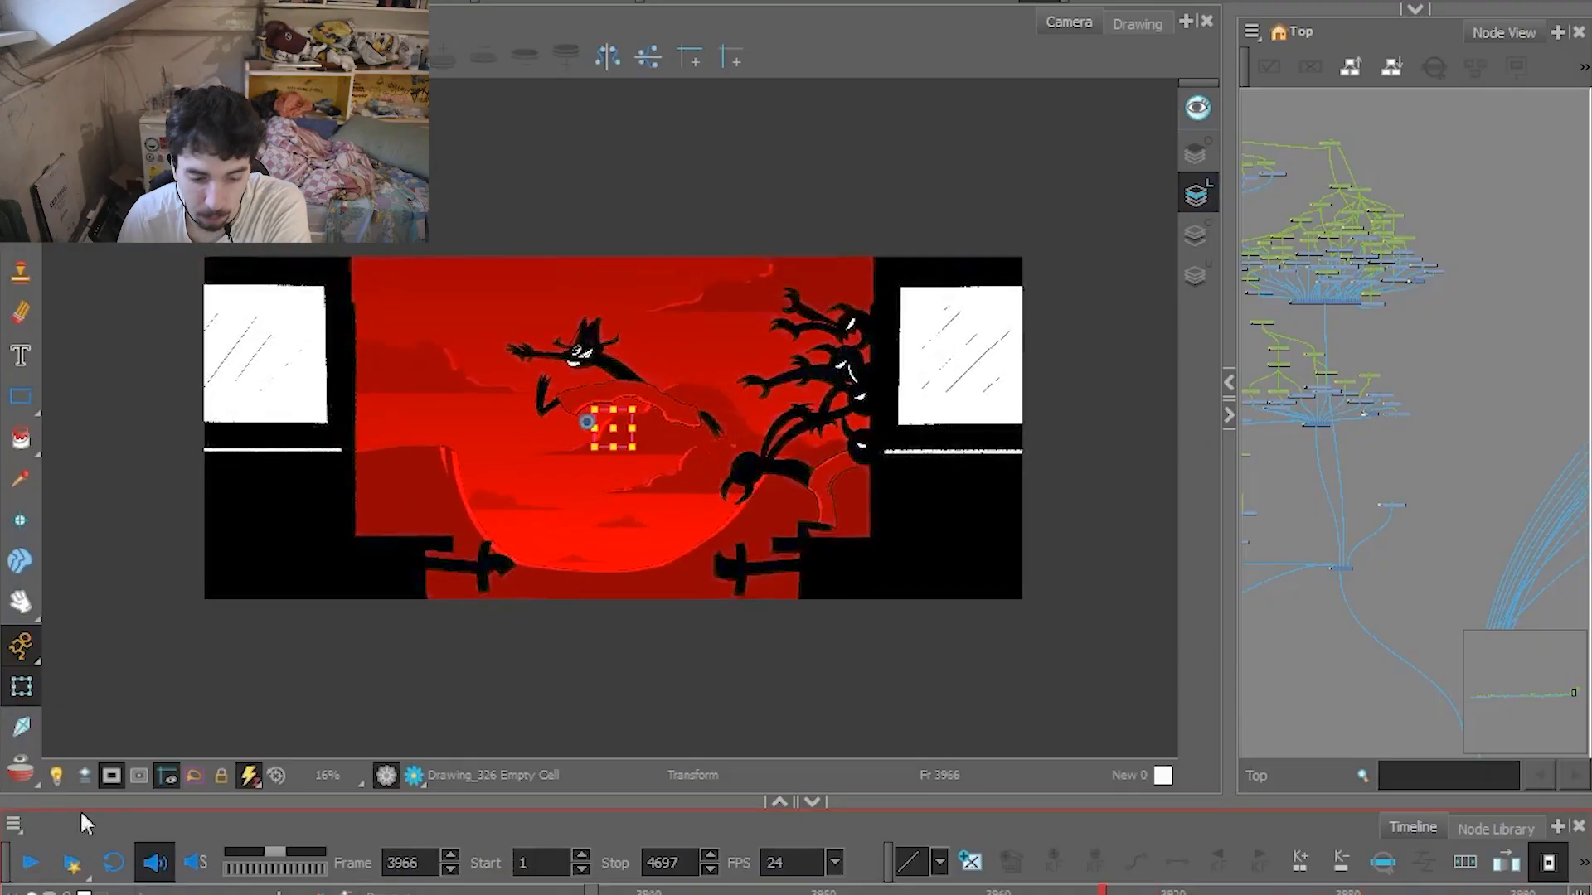
Enlarge the carriage jump at frame 3966, pick the composite node below the layer groups, and scrub back to frame 3961.
key("2")
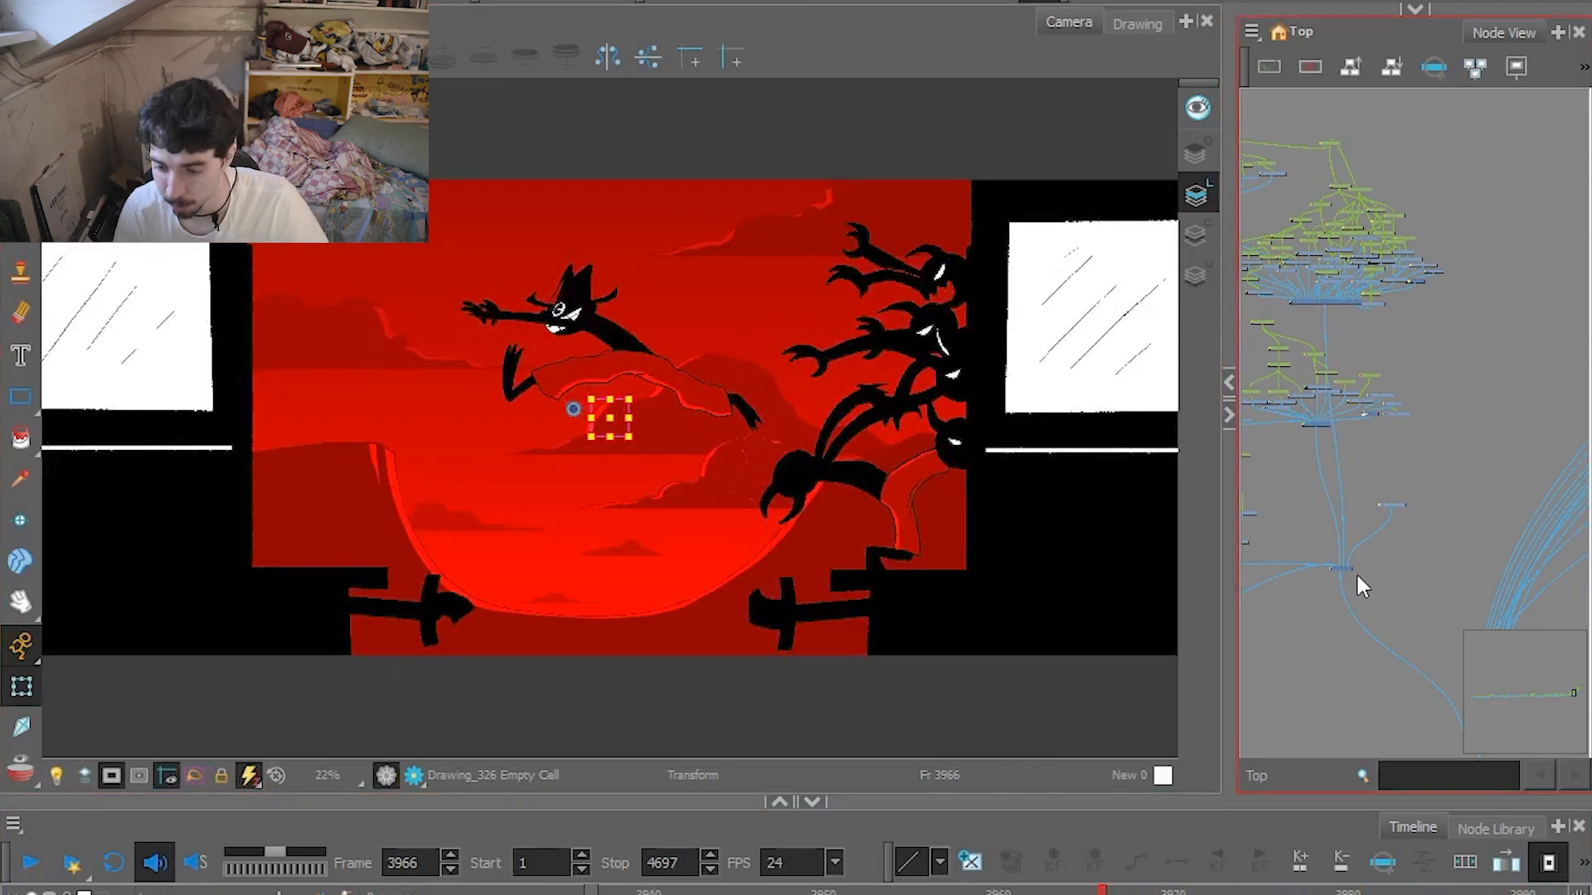
left_click(1346, 567)
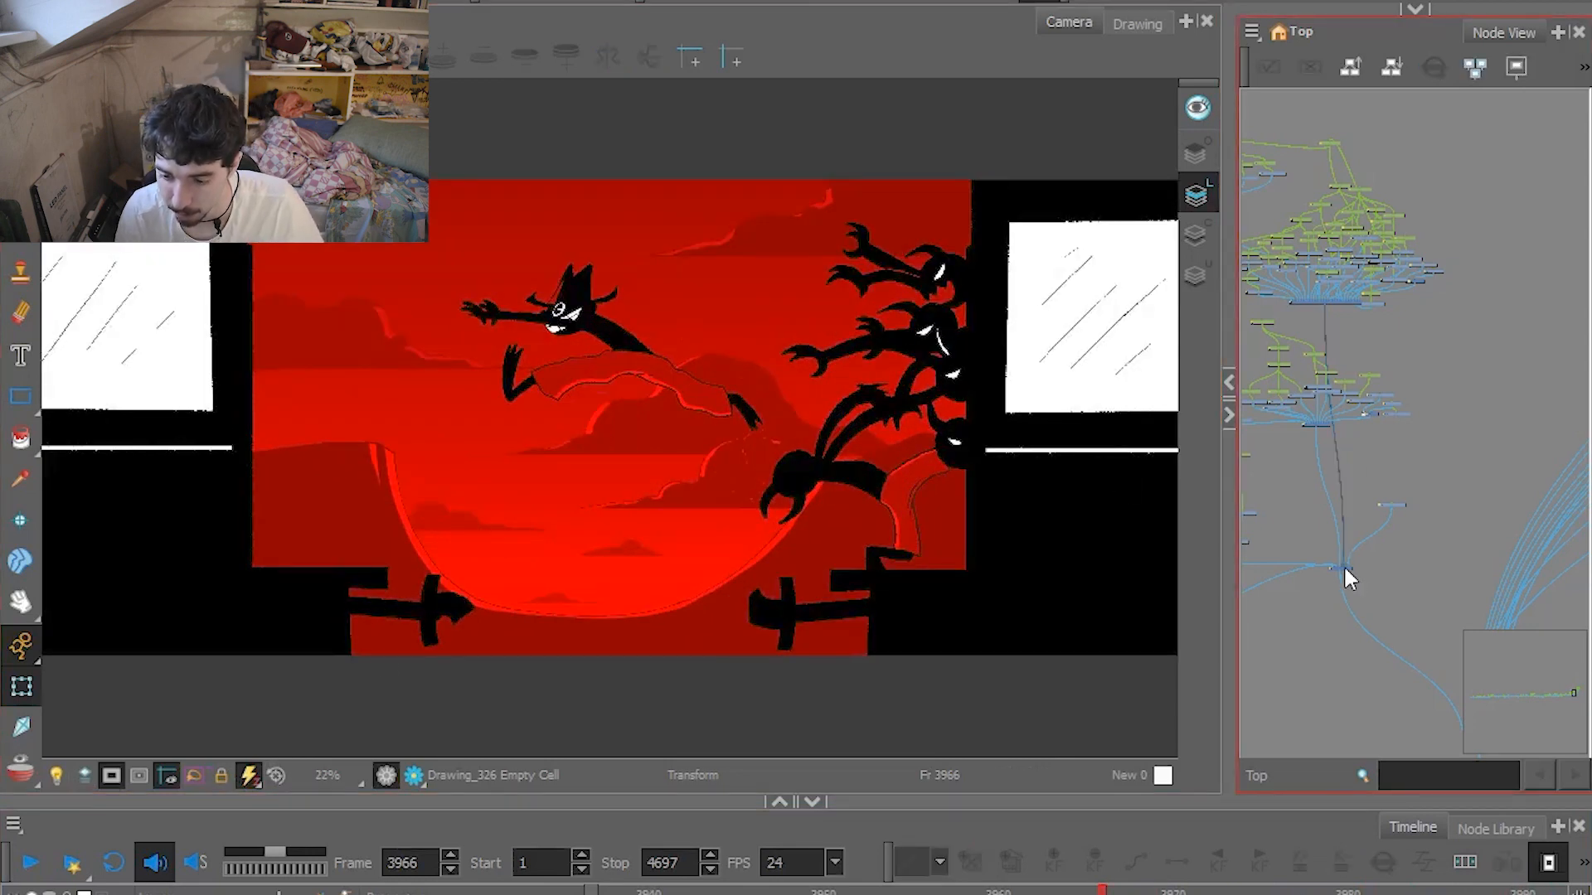
key("d")
left_click_drag(808, 887, 52, 888)
Play from frame 3961 to 4133, return to the grinning close-up at frame 4103, and play on to frame 4200.
left_click(31, 864)
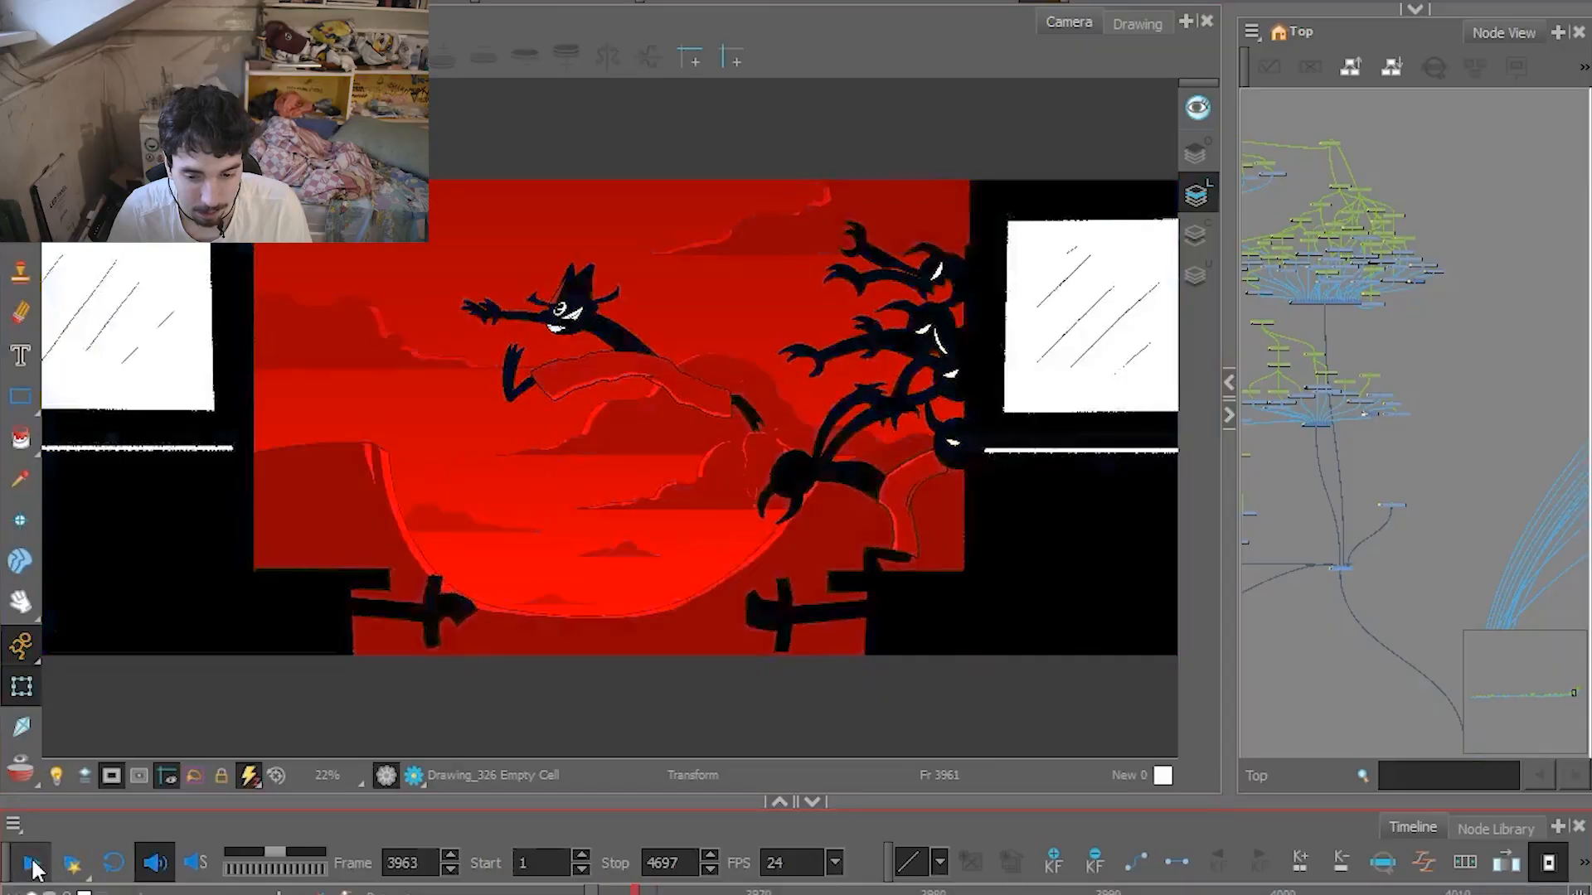
left_click(33, 866)
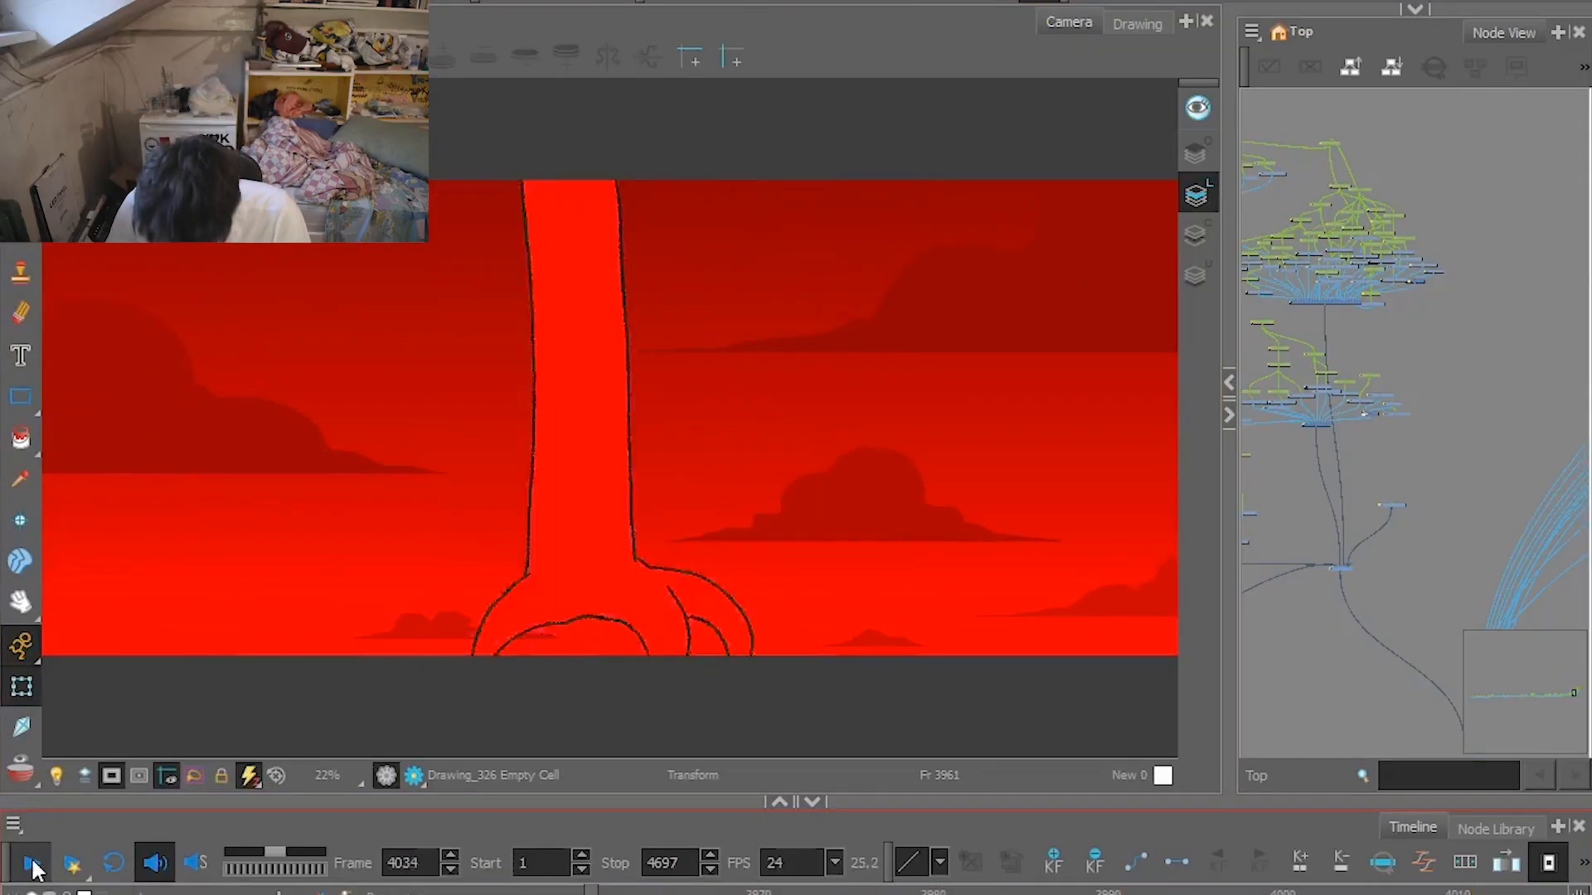
left_click(34, 867)
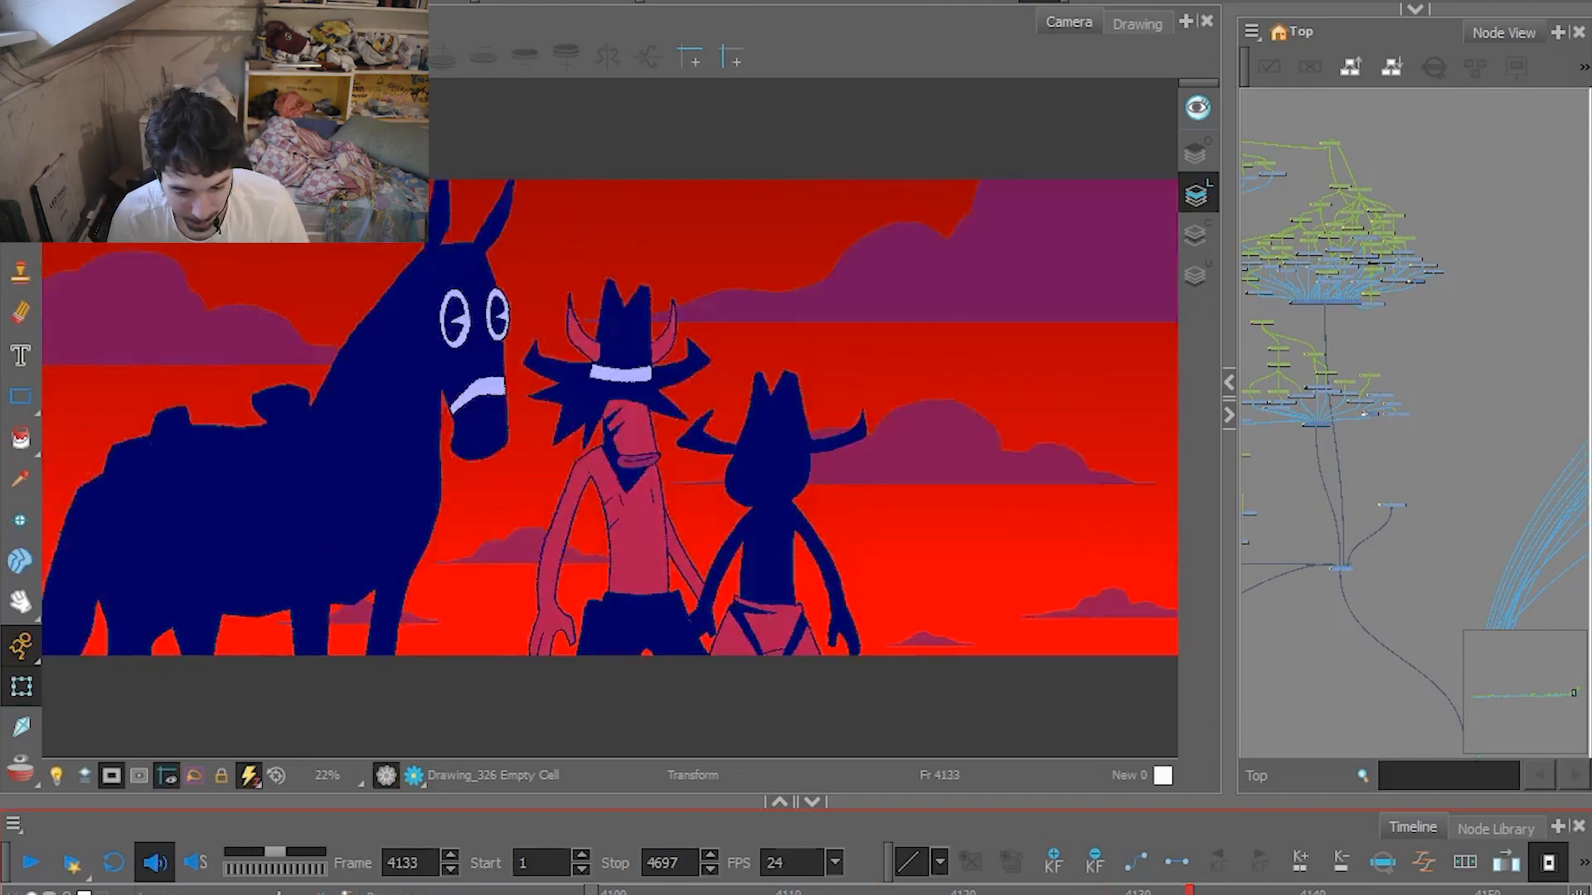
left_click(666, 890)
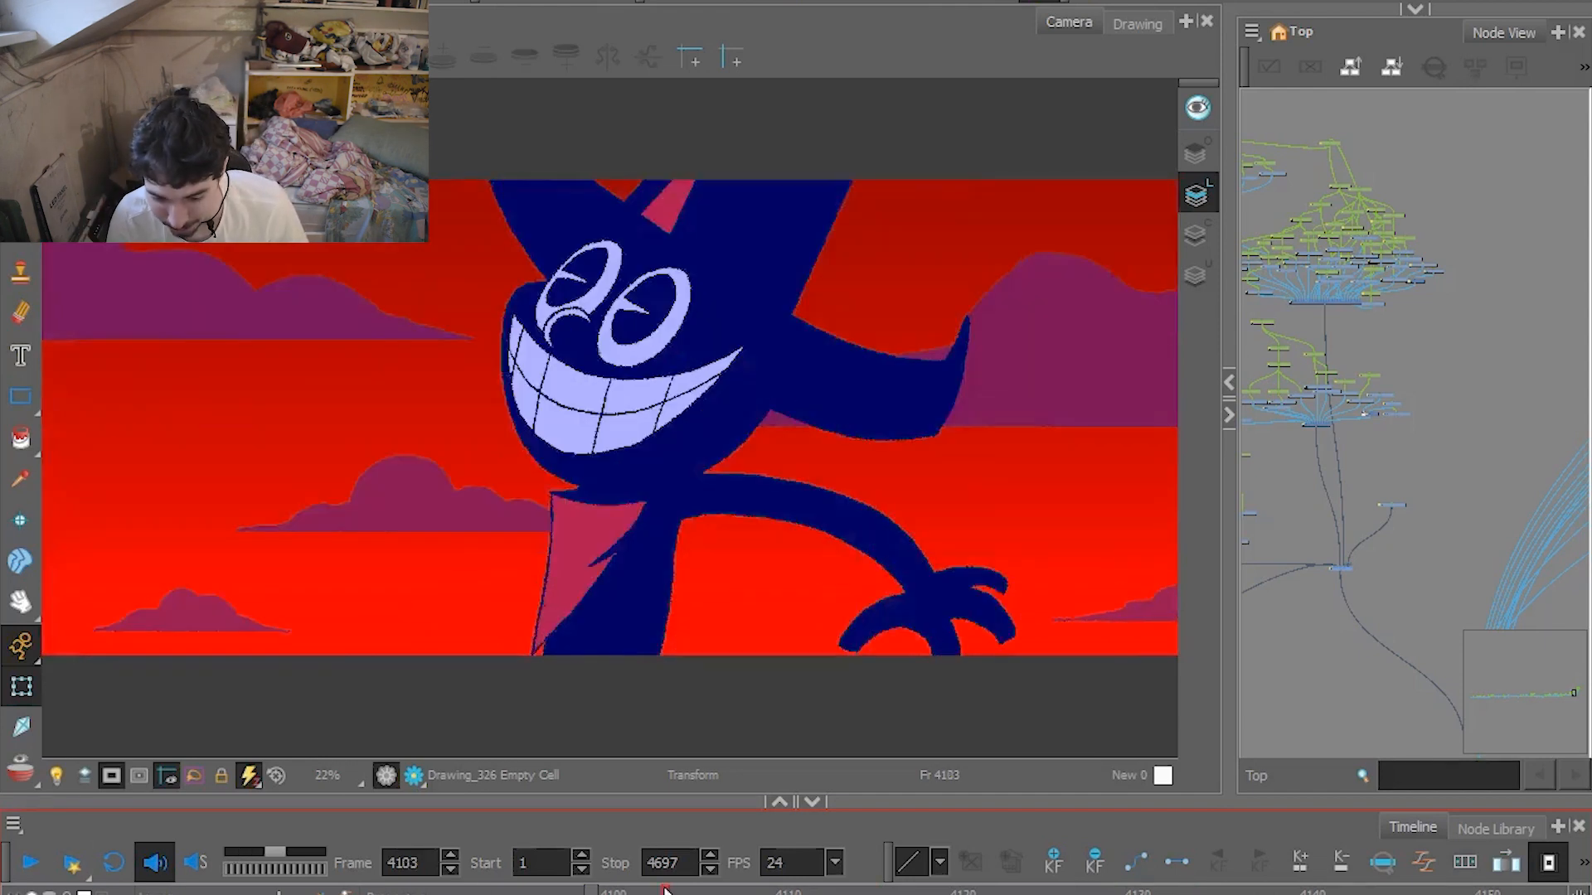
left_click(34, 864)
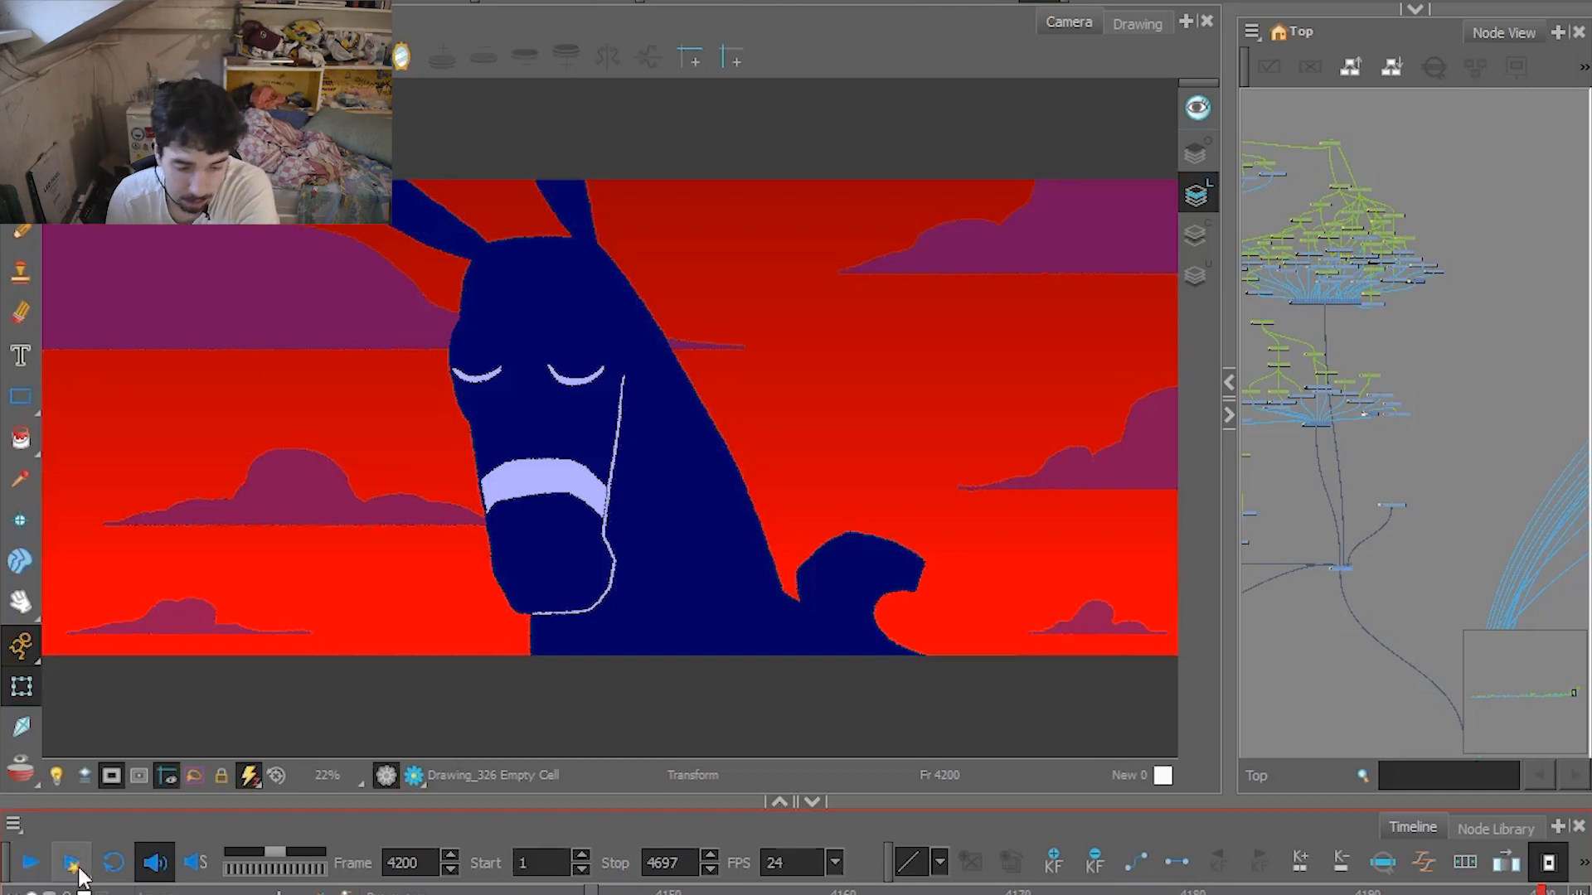
Review the horse close-up from frame 4200 to frame 4213 and pick the composite node below the layer groups.
left_click(771, 692)
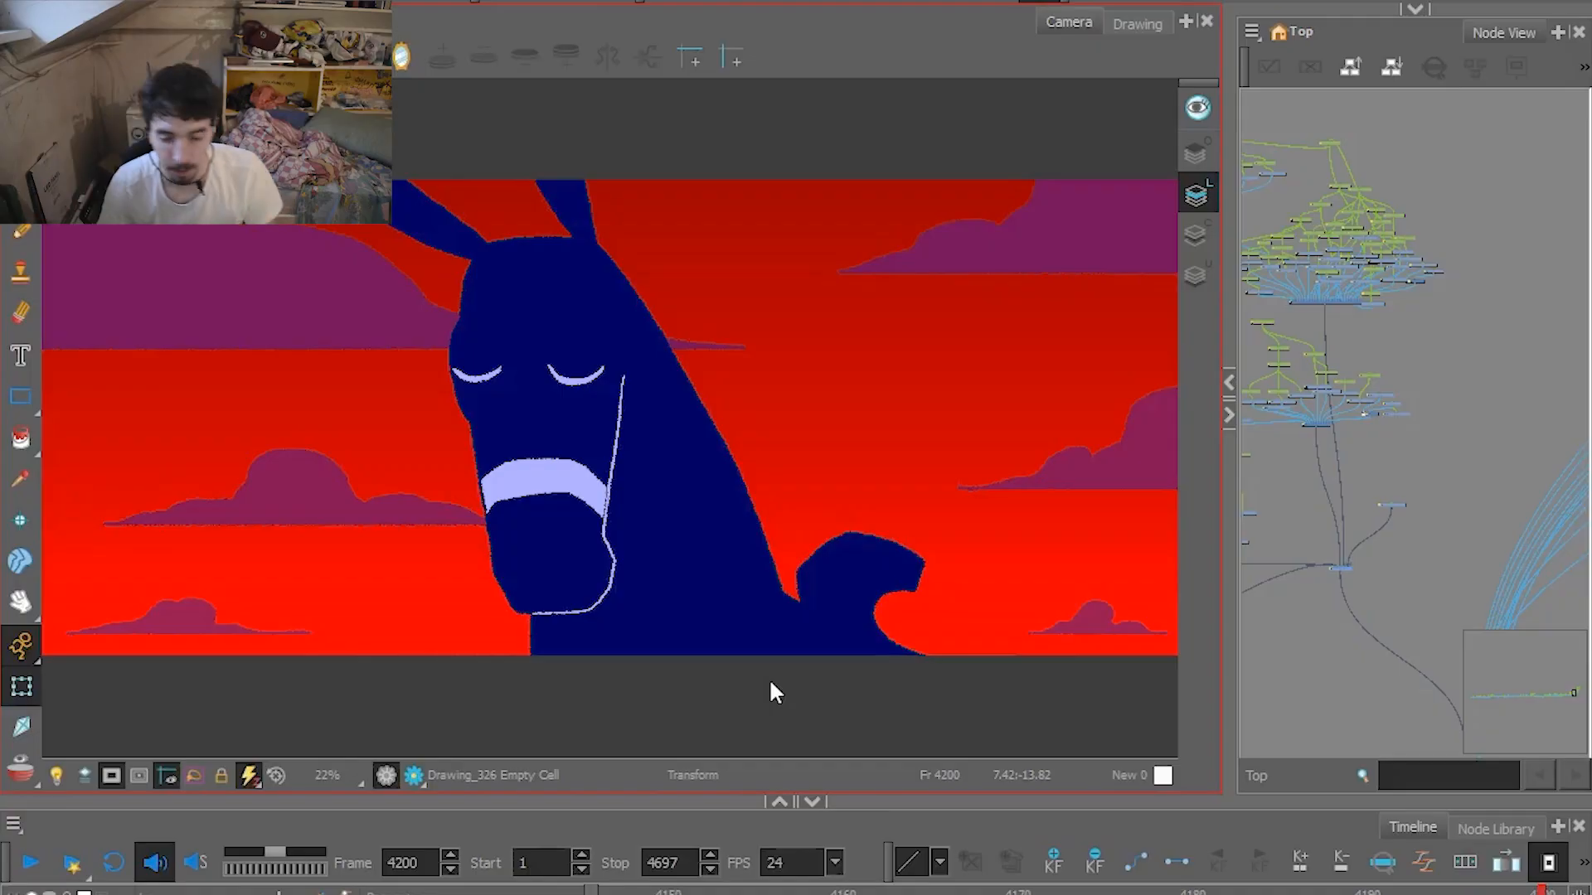
key("Return")
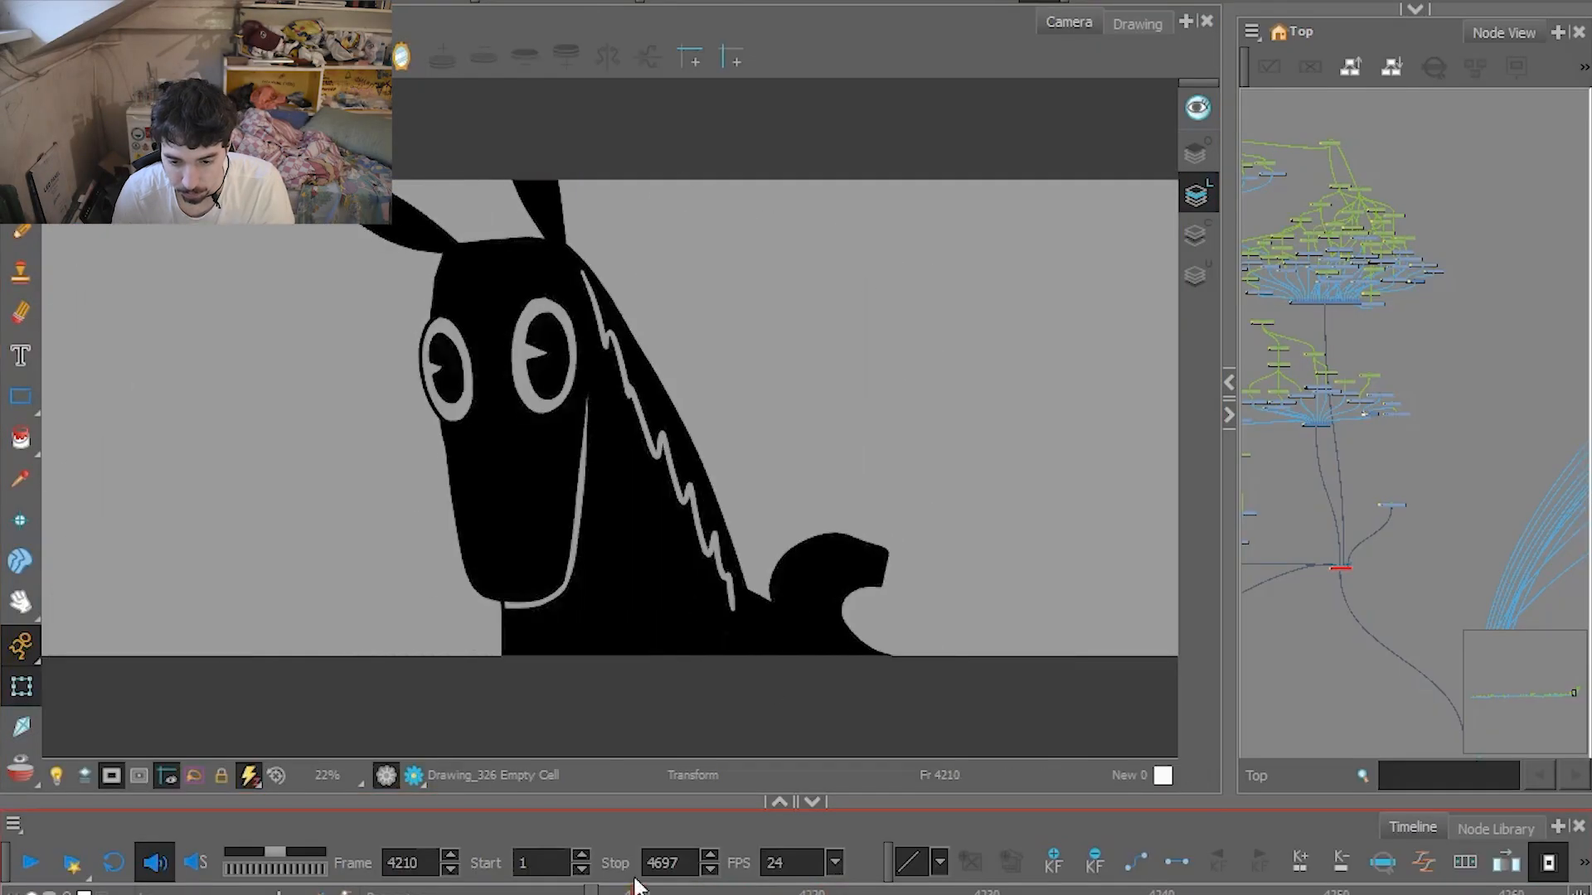
mouse_move(716, 875)
left_mouse_down()
mouse_move(793, 876)
mouse_move(694, 878)
mouse_move(841, 874)
mouse_move(698, 871)
left_mouse_up()
left_click(1340, 568)
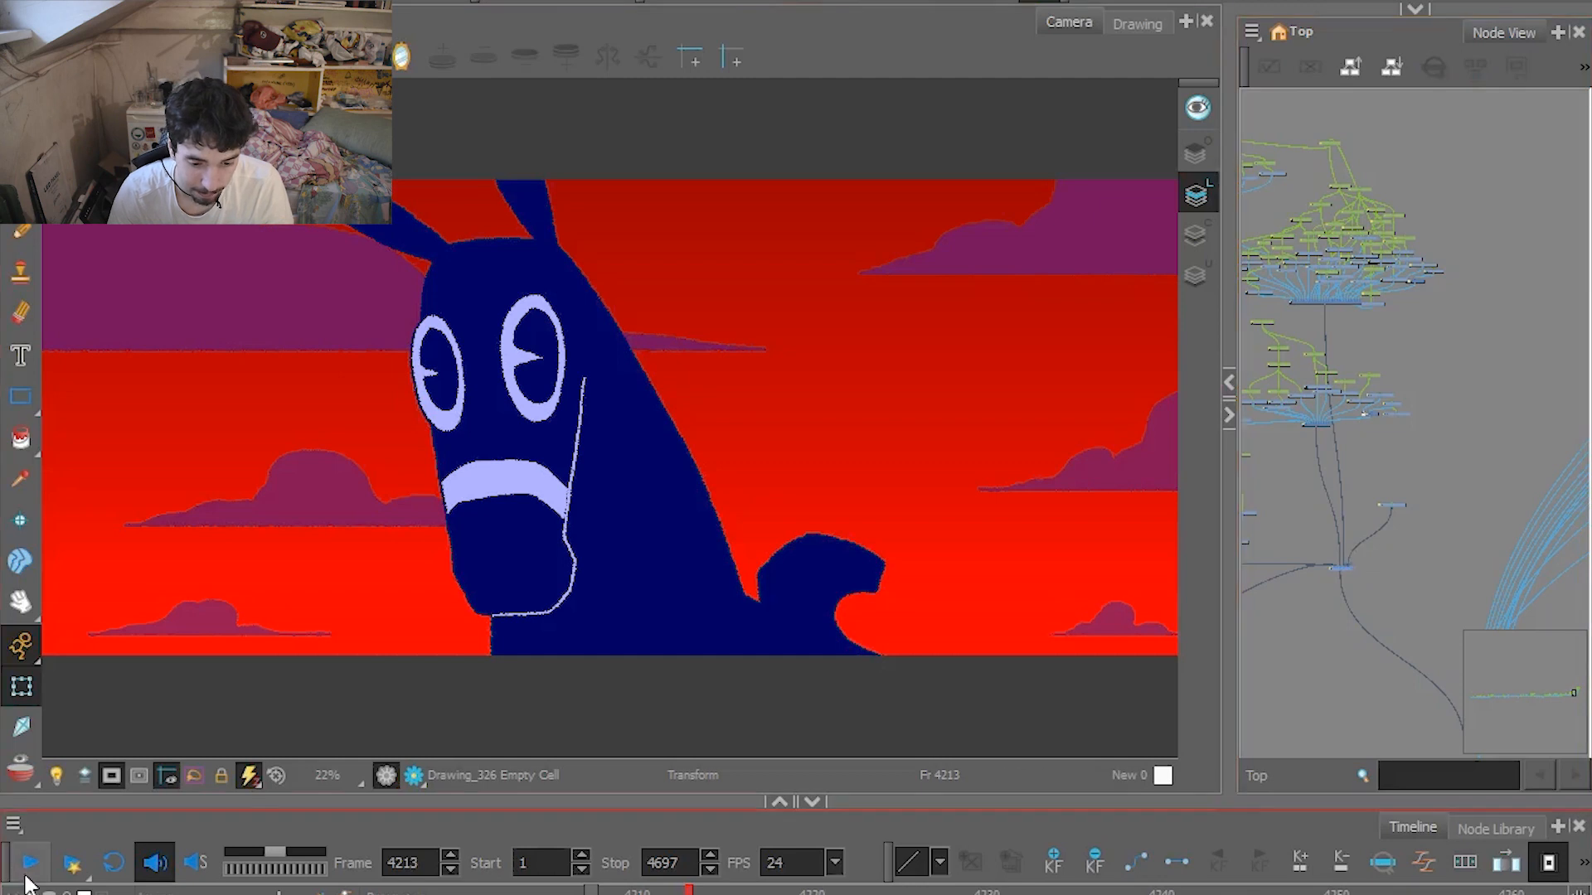
Play on to the train shootout at frame 4268 and select the carriage and the two riders beside it in turn.
left_click(30, 866)
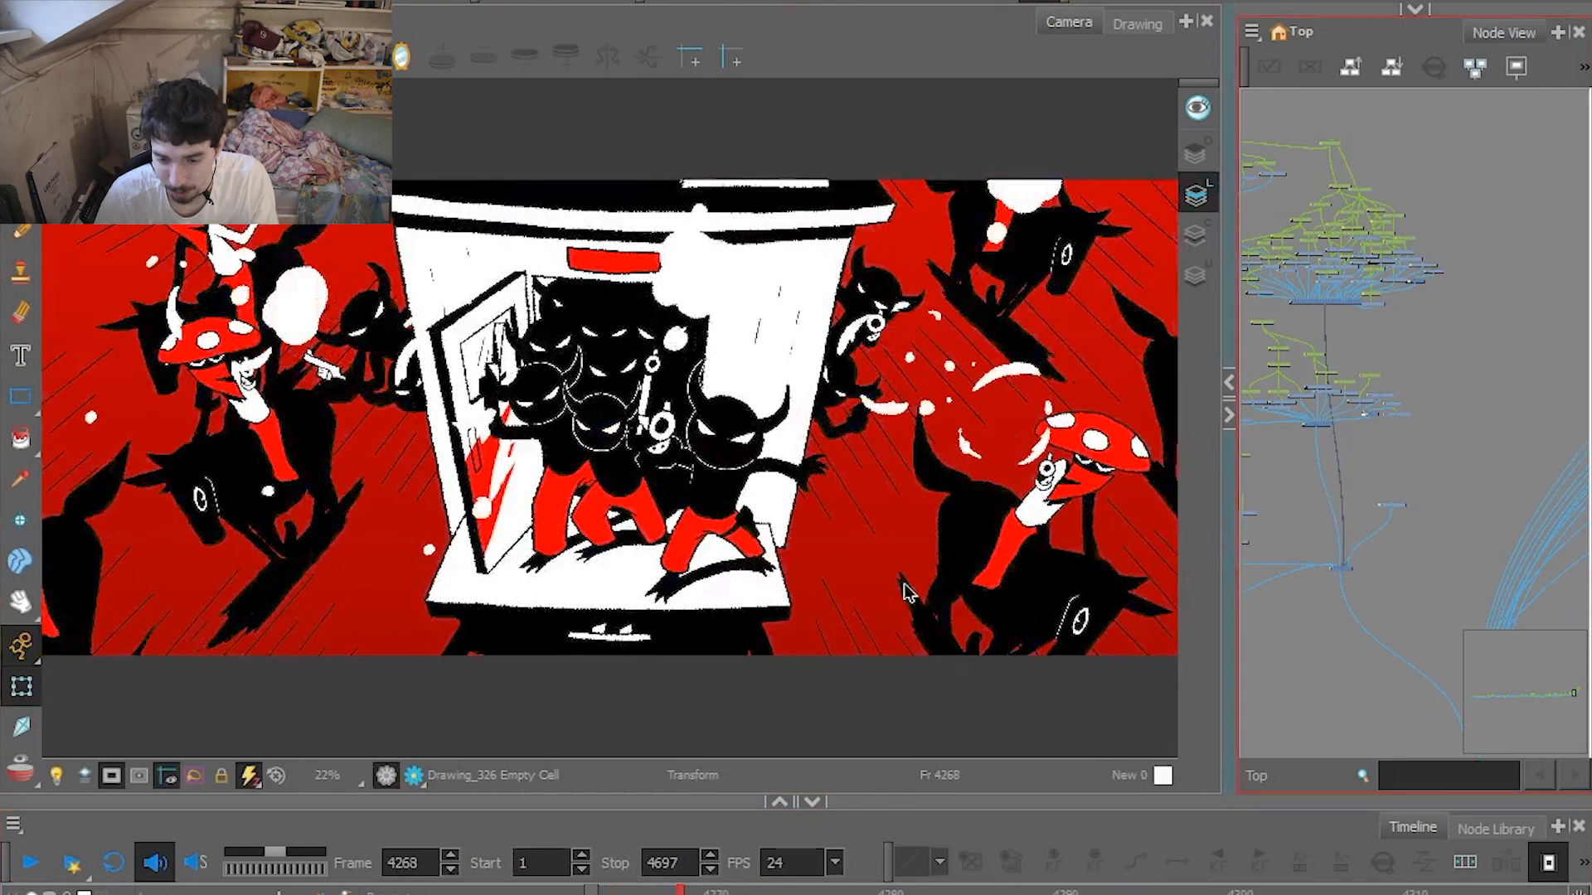
left_click(734, 419)
left_click(638, 238)
left_click(614, 233)
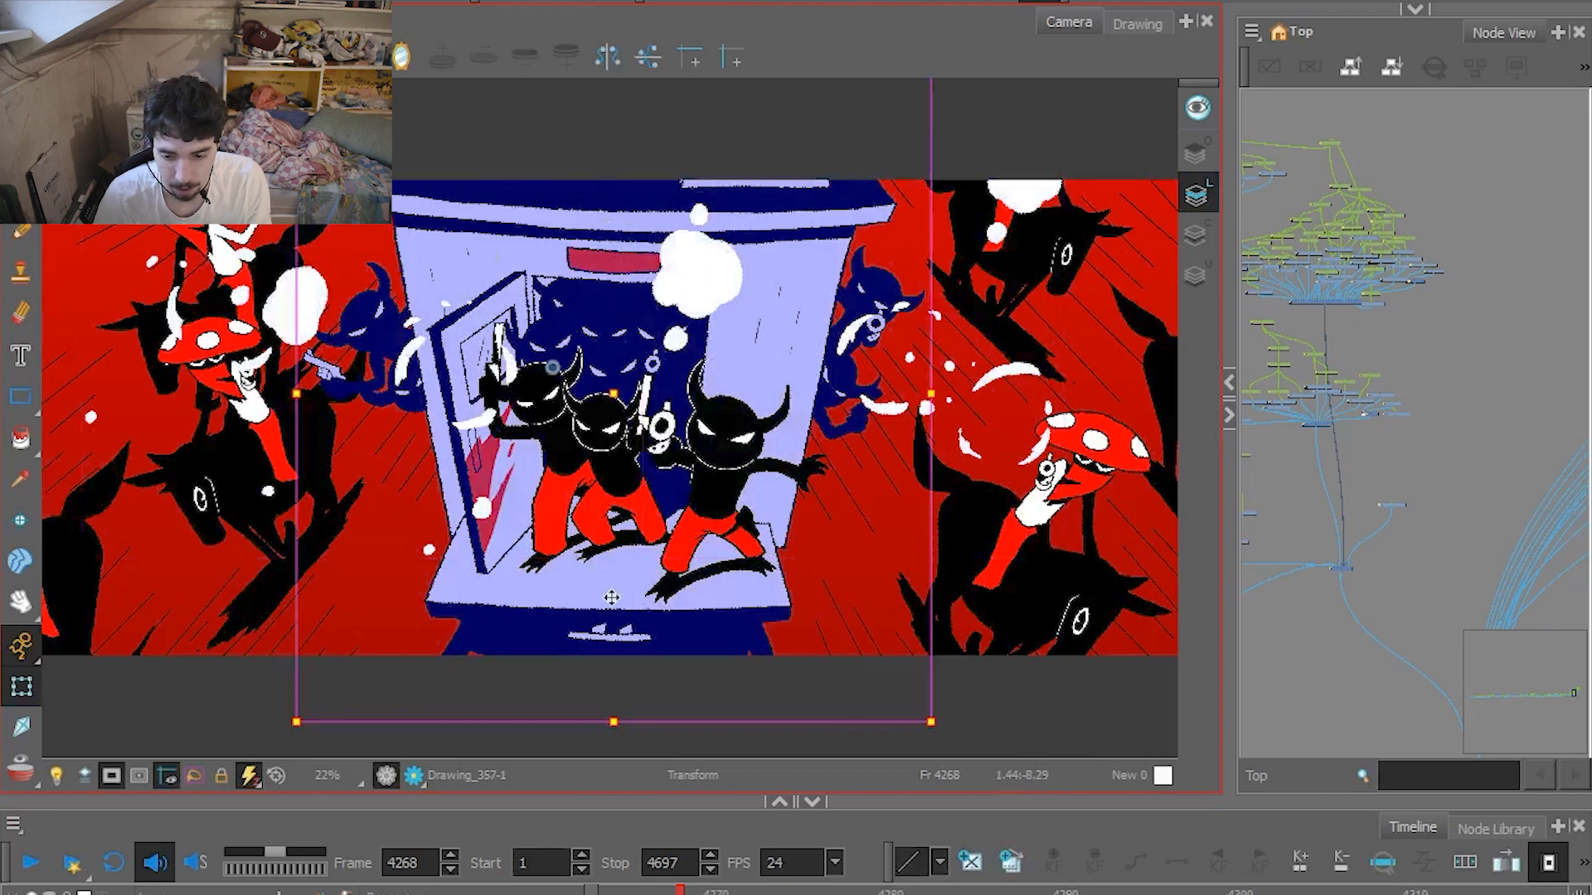
left_click(1077, 630)
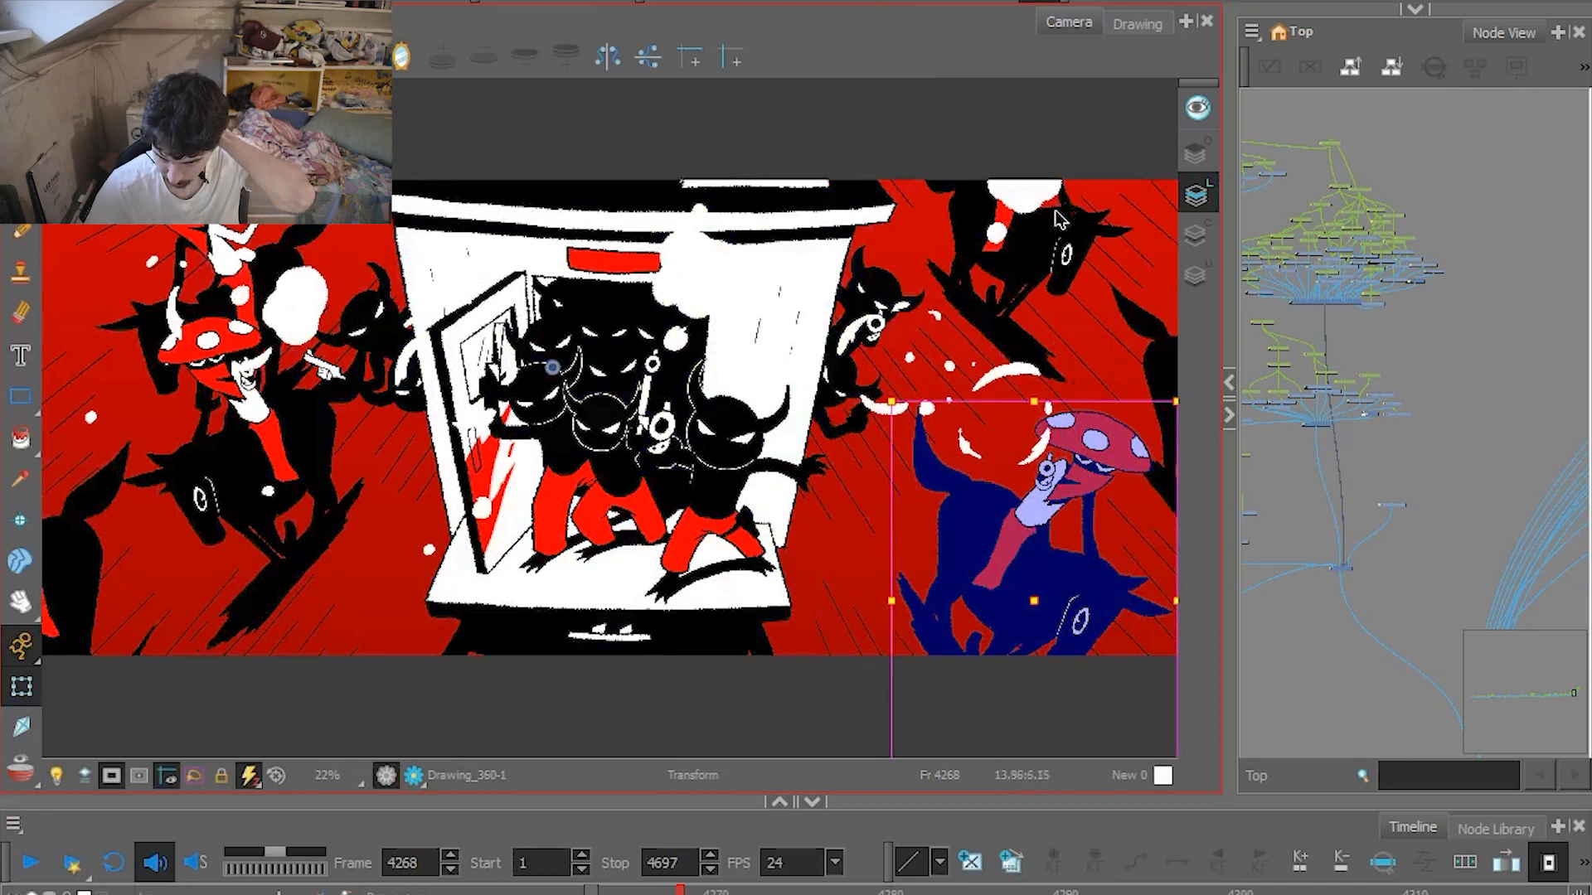
left_click(1059, 241)
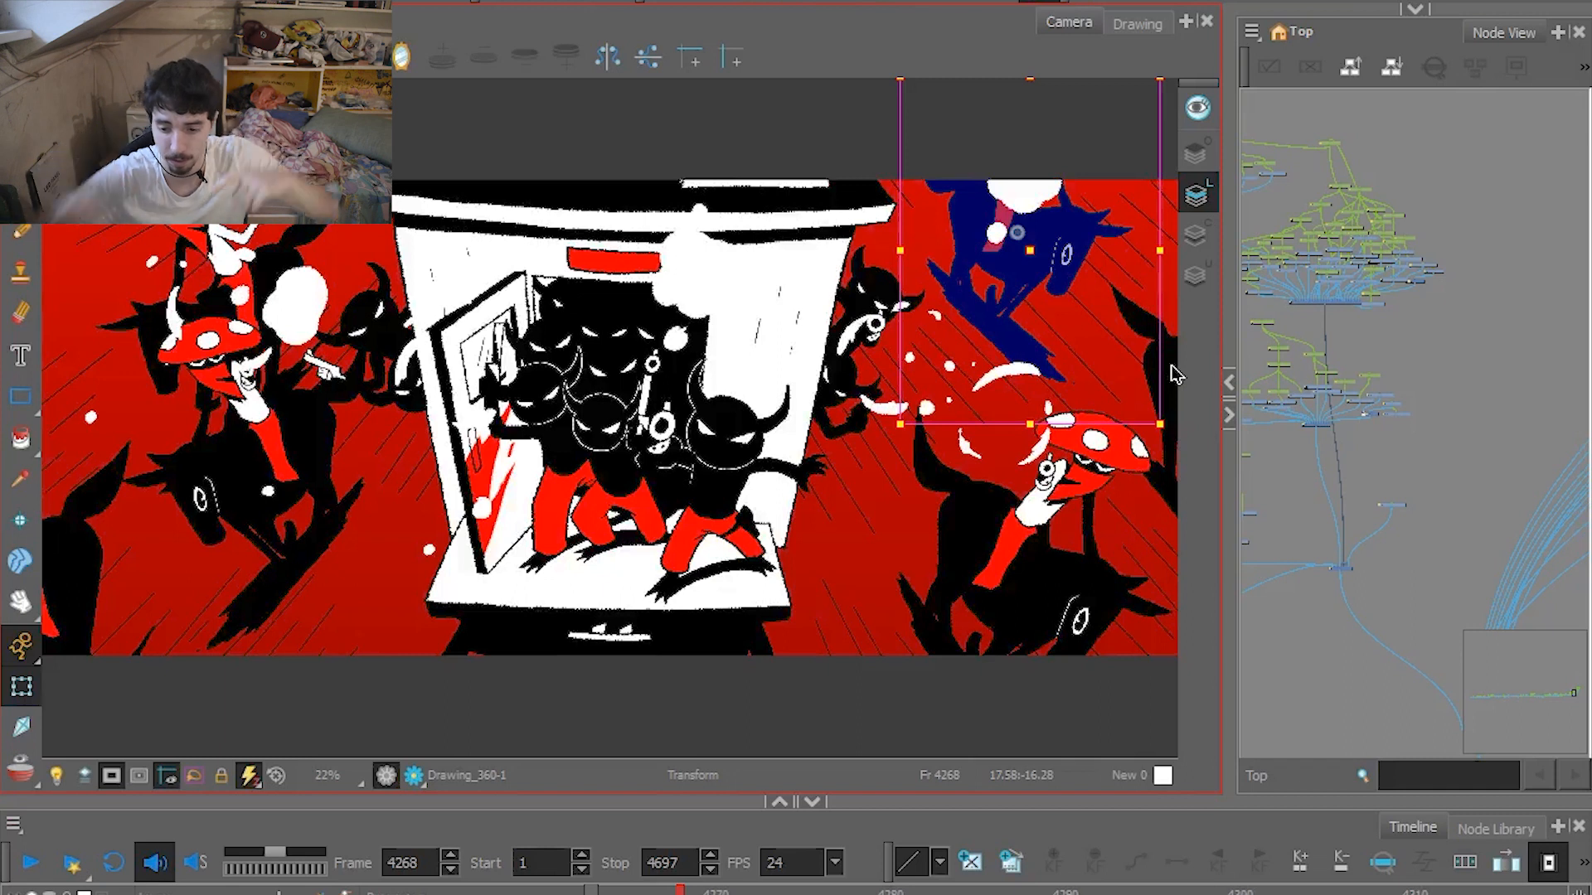
Advance to frame 4270, select the foreground gunmen and carriage drawings in turn, and scrub to frame 4273.
left_click(715, 890)
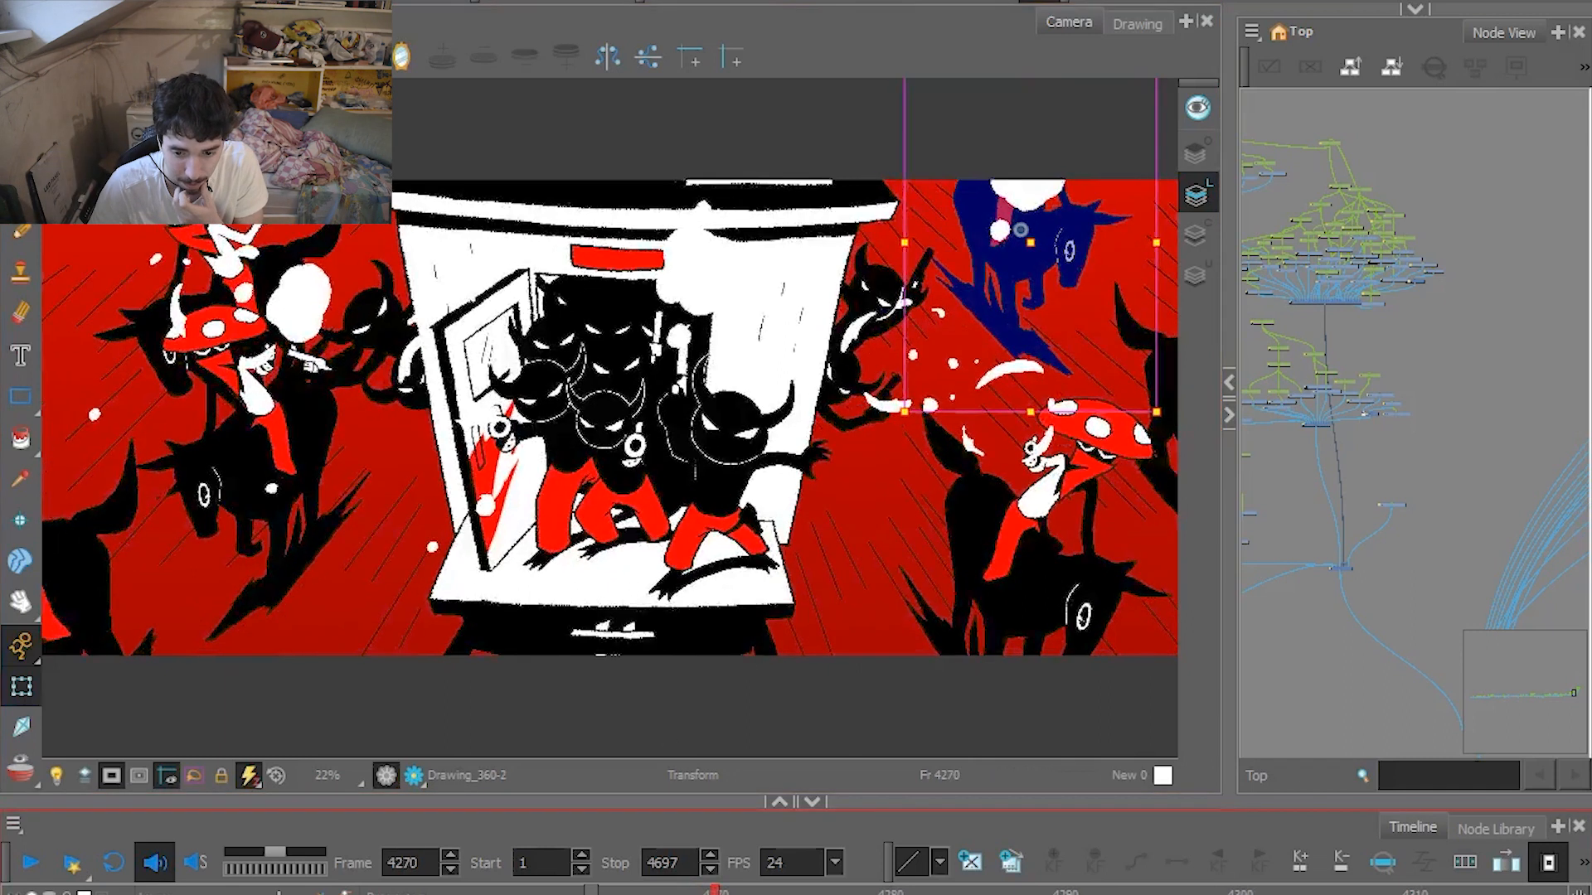
left_click(607, 437)
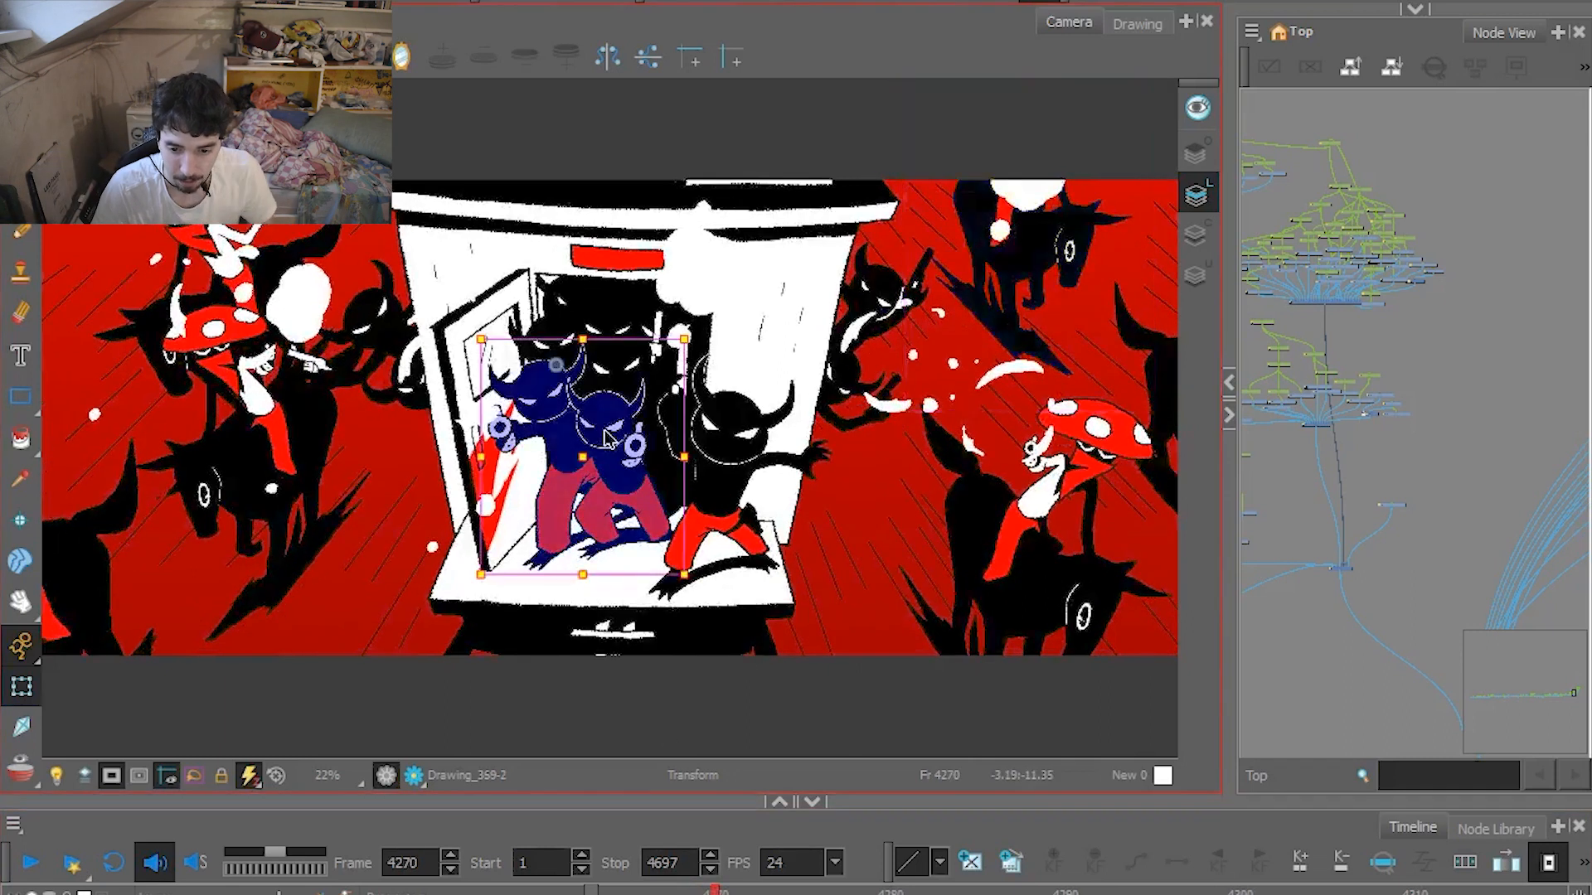
left_click(617, 315)
left_click(734, 469)
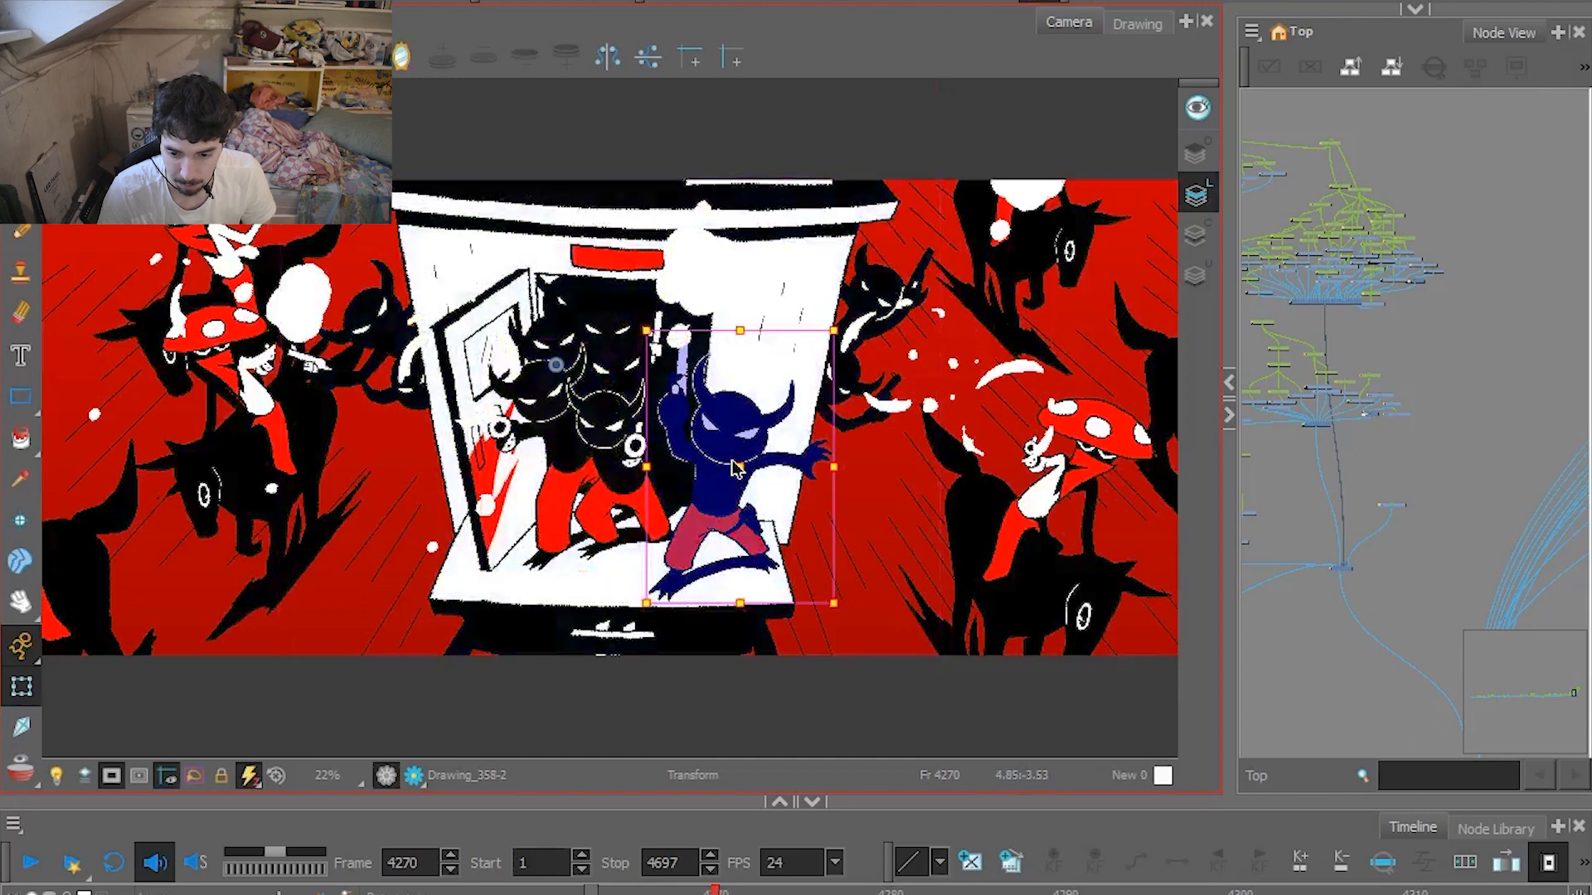
left_click(888, 311)
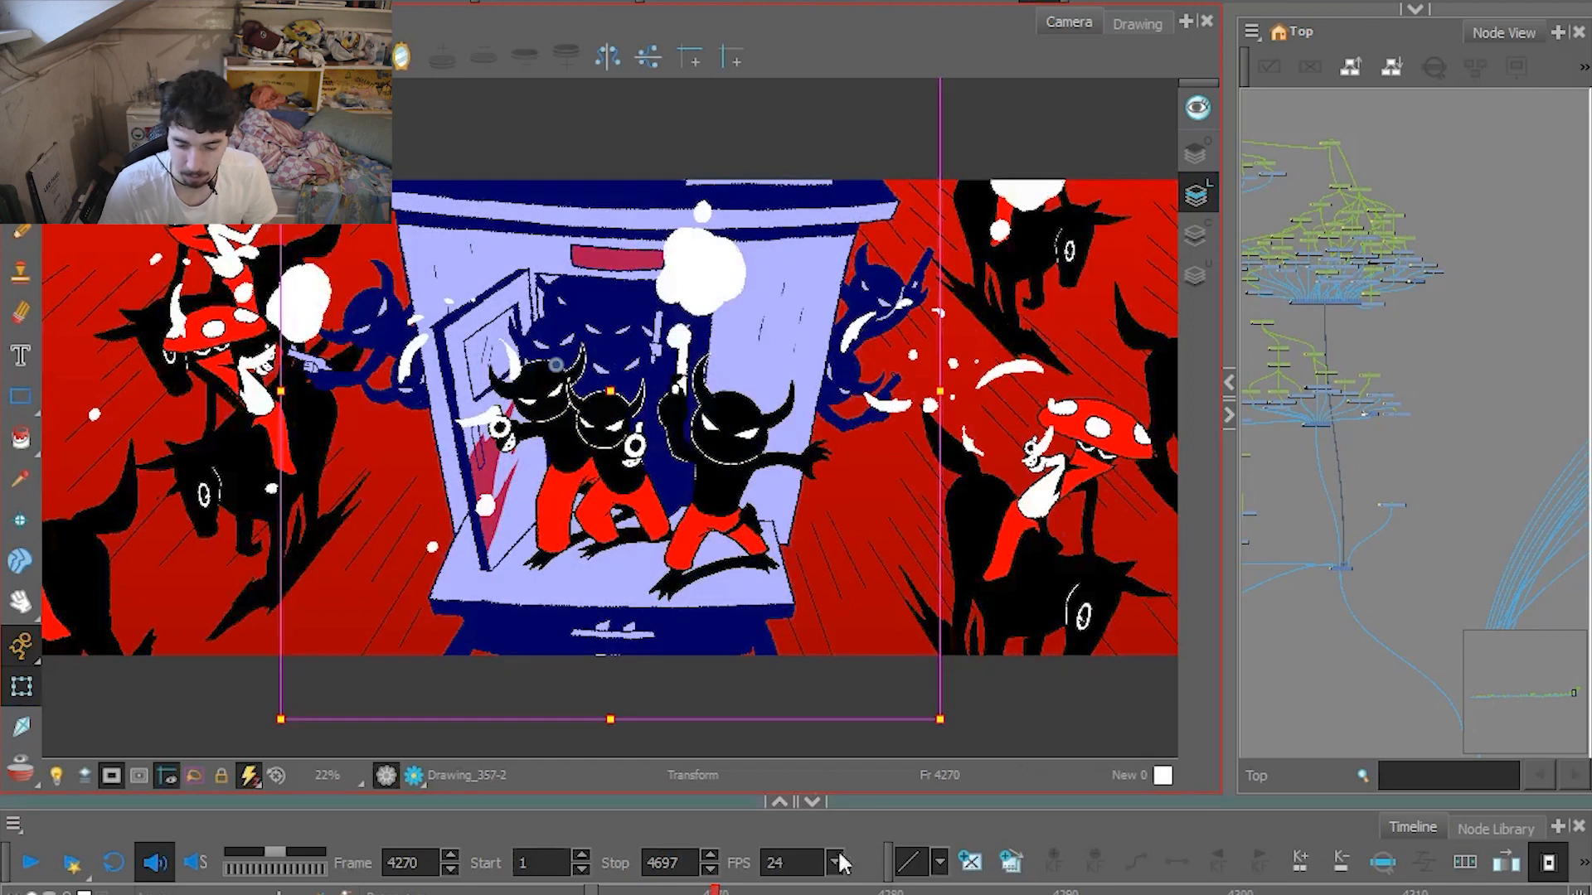
mouse_move(733, 892)
left_mouse_down()
mouse_move(873, 893)
mouse_move(767, 893)
left_mouse_up()
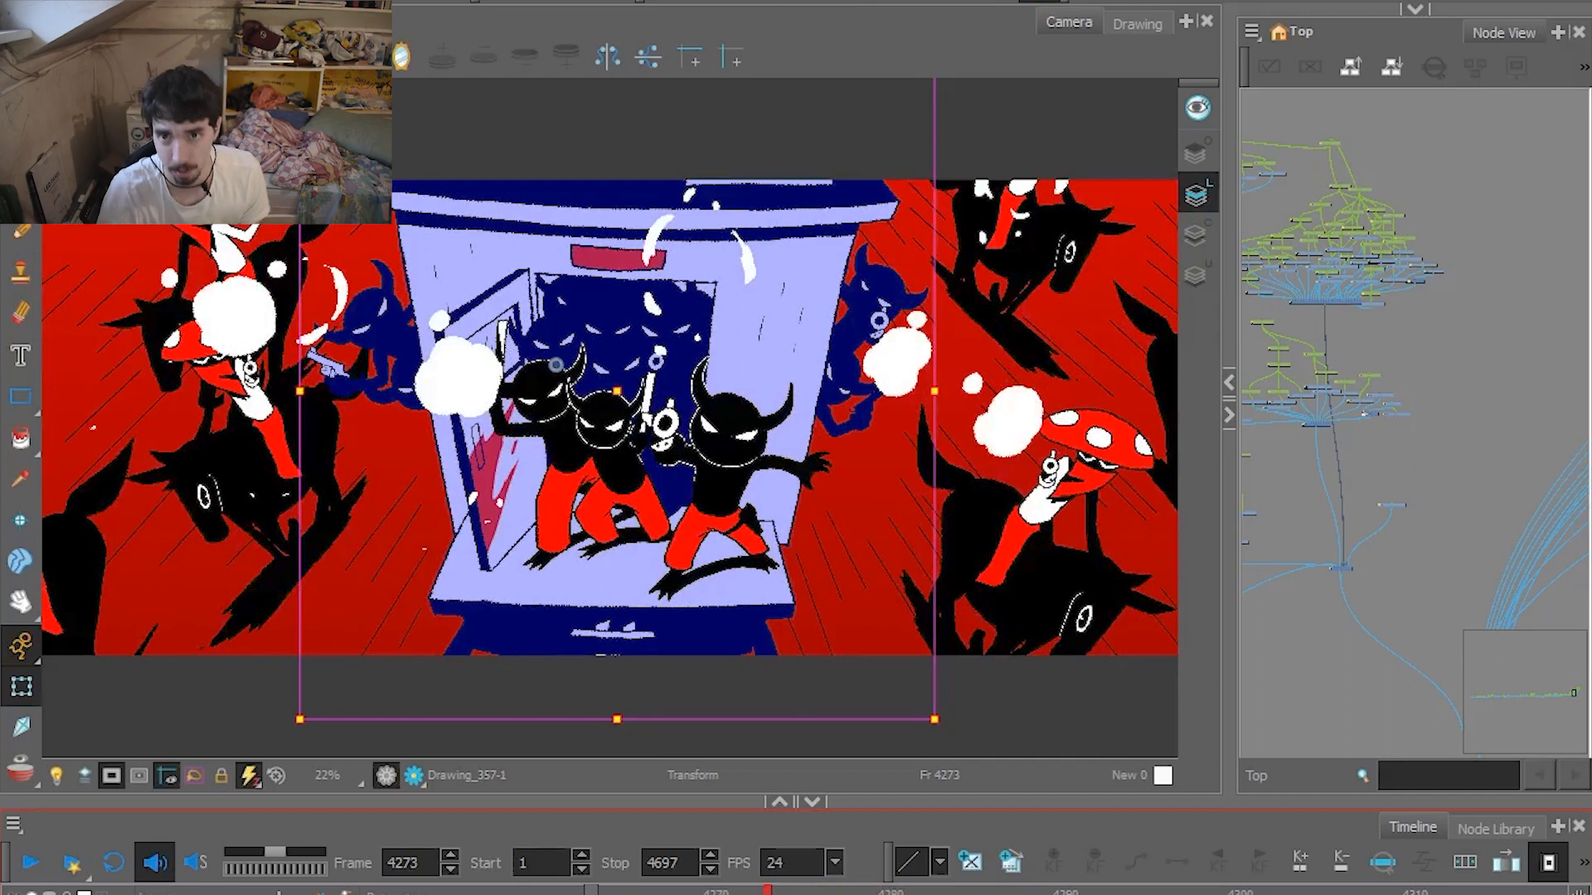
Play from the shootout through the dynamite shot at frame 4361 to the wrecked carriages at frame 4473.
left_click(16, 860)
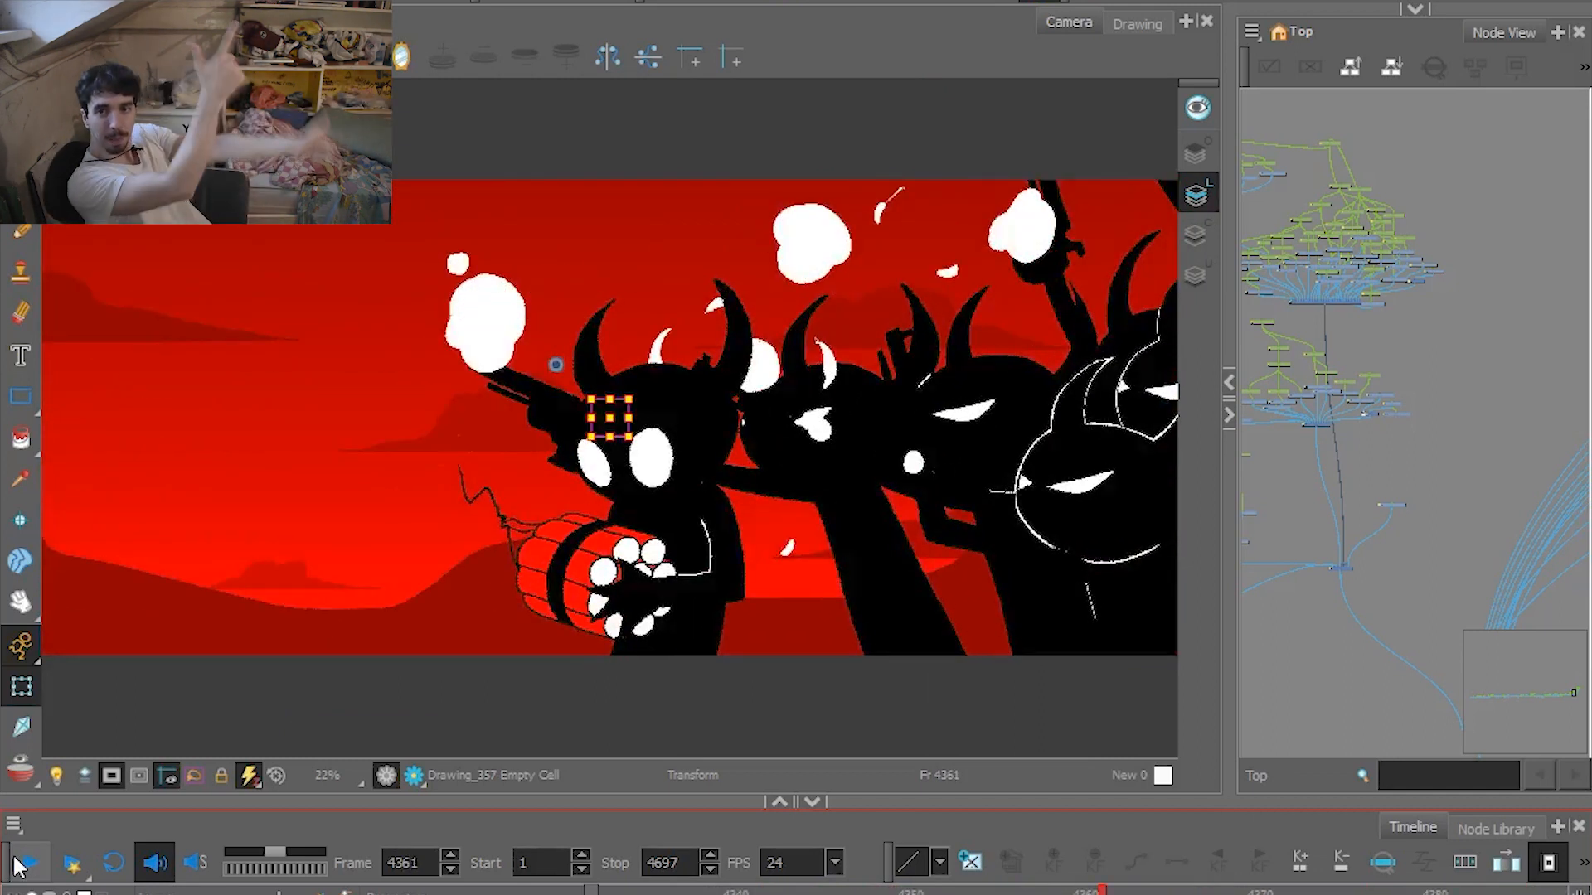
left_click(30, 866)
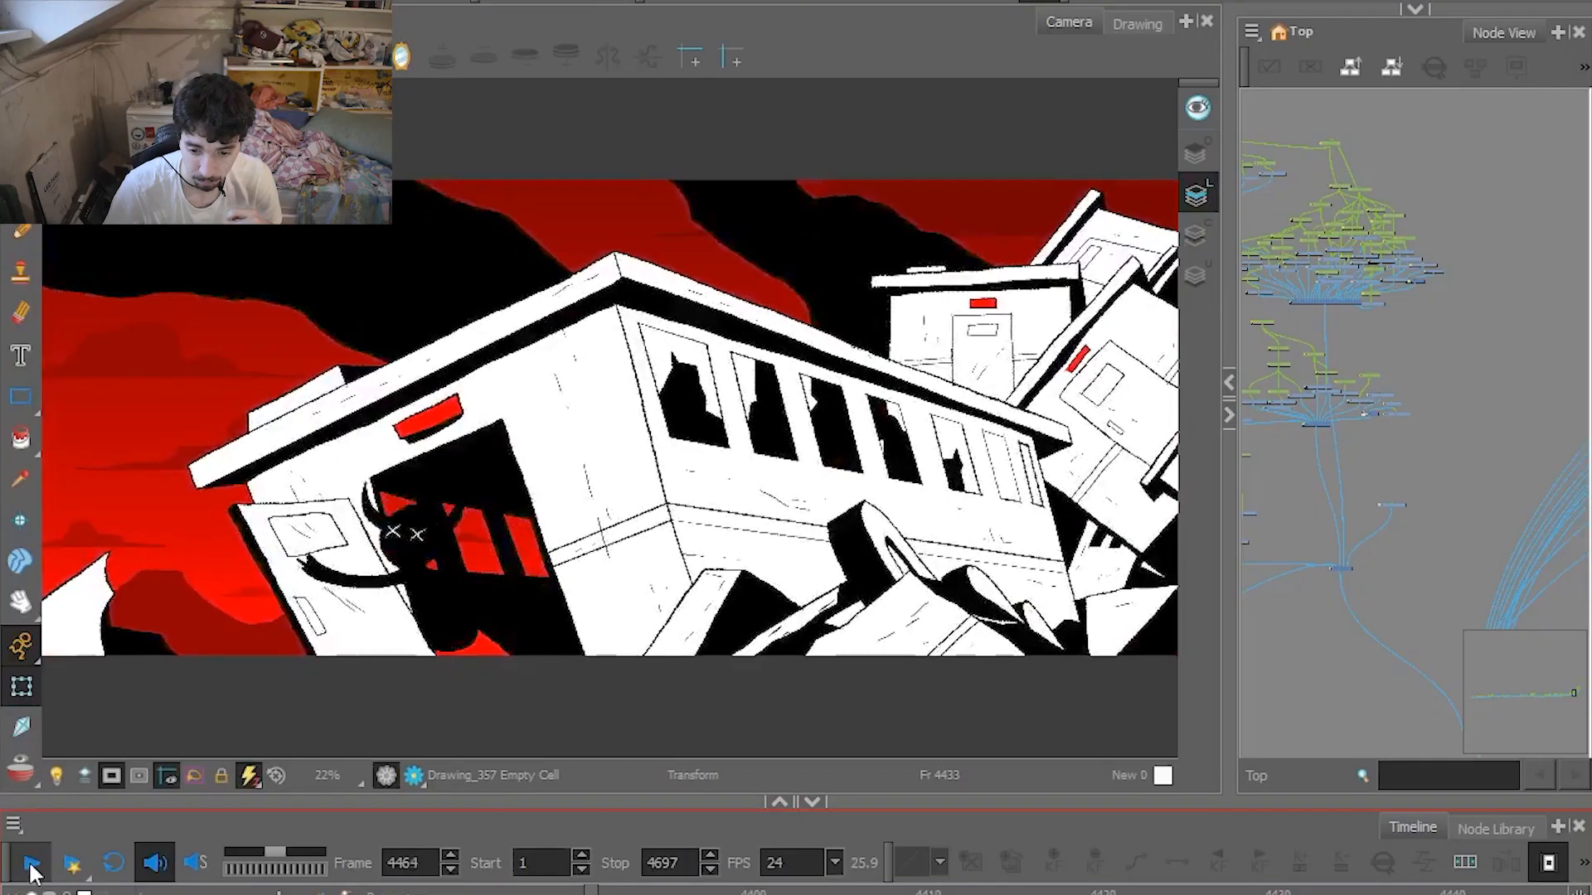
left_click(30, 866)
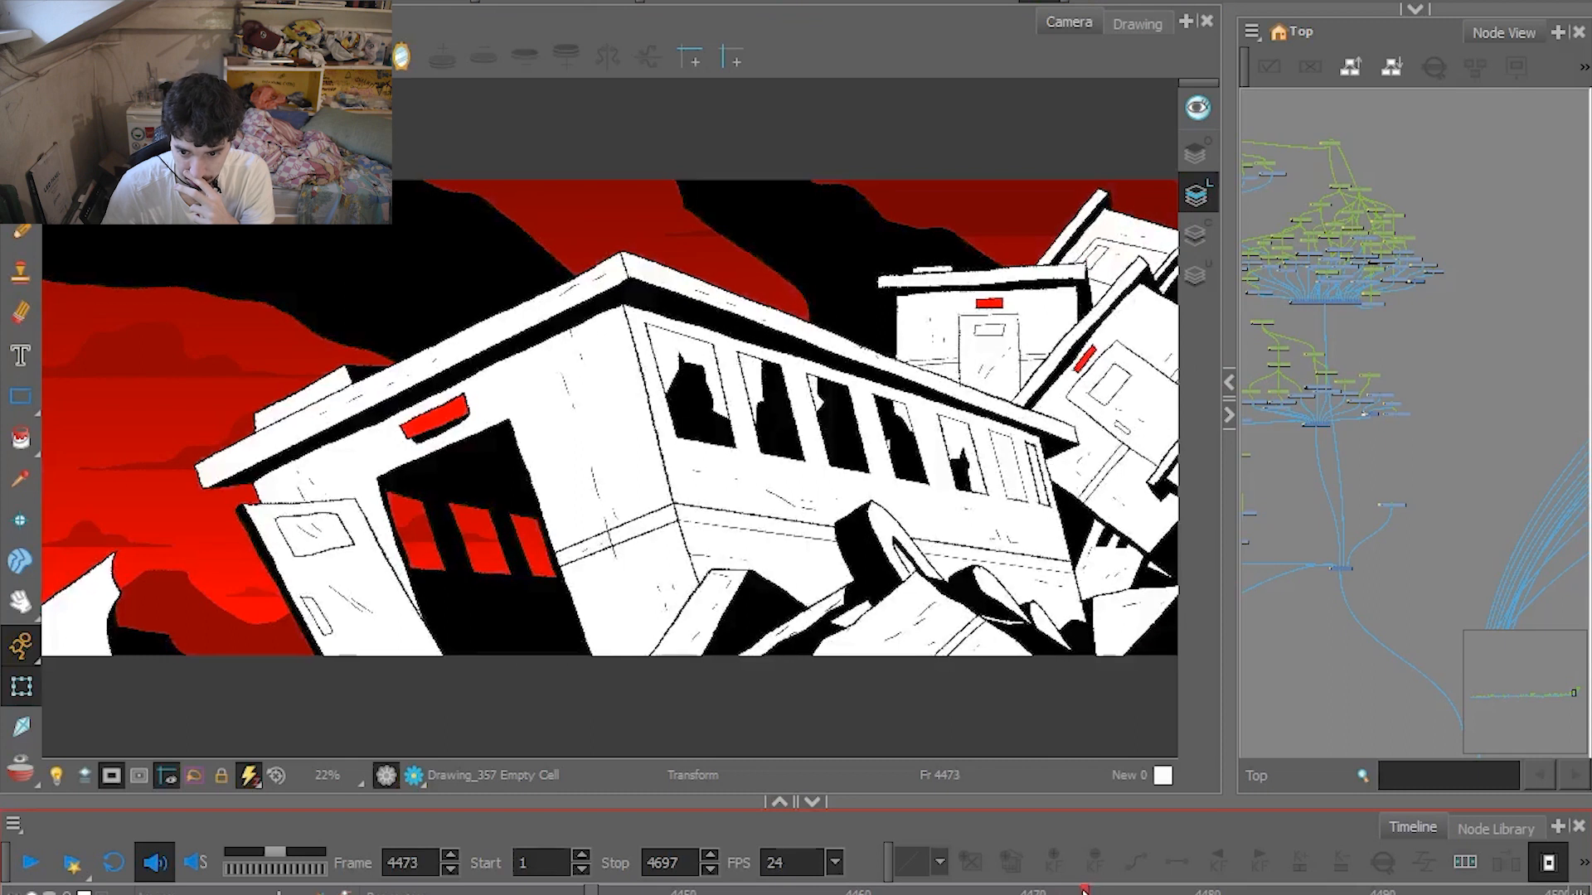
Scrub the wreck back to frame 4454, select the doorway figure, carriage and smoke artwork in turn, and scrub back to frame 4444.
left_click_drag(1094, 891, 839, 892)
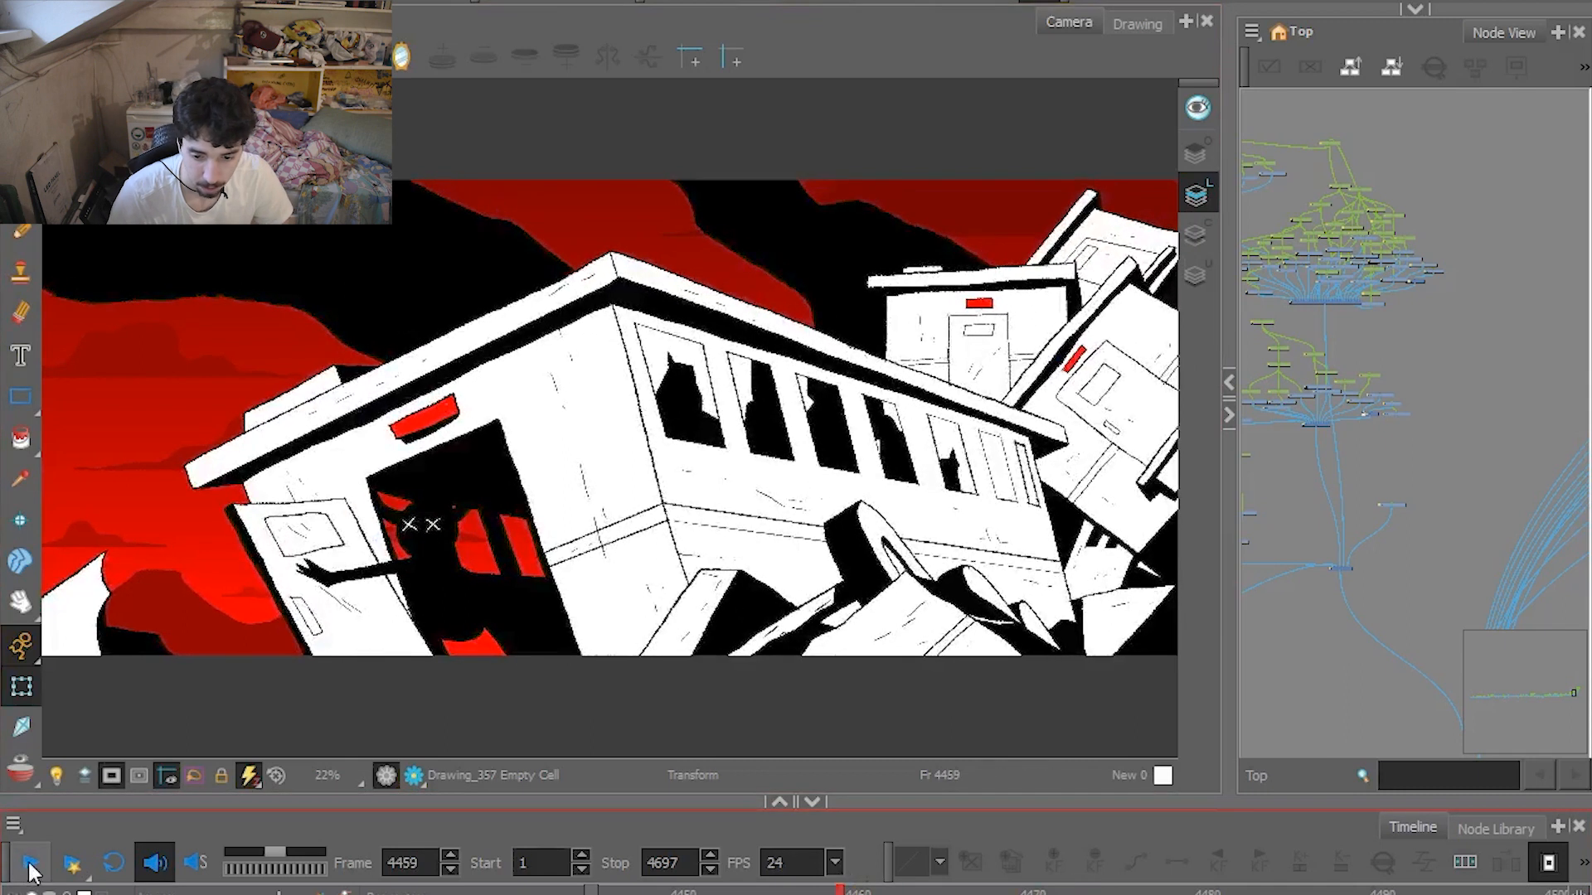
mouse_move(839, 891)
left_mouse_down()
mouse_move(718, 892)
mouse_move(753, 891)
left_mouse_up()
left_click(446, 610)
left_click(581, 457)
left_click(366, 253)
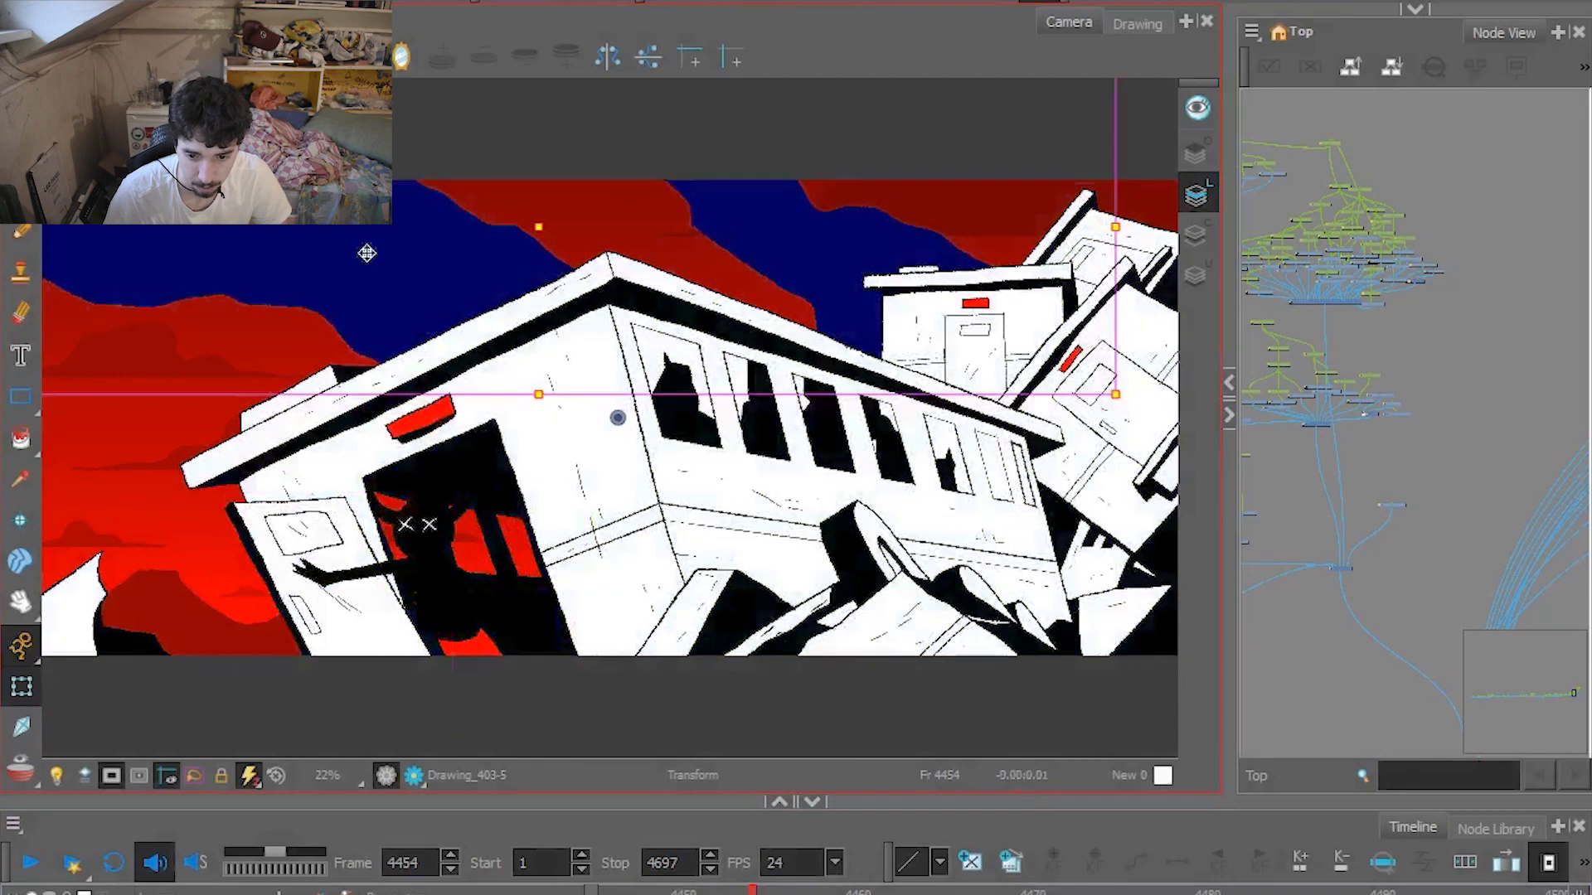
left_click(431, 535)
left_click_drag(627, 891, 564, 890)
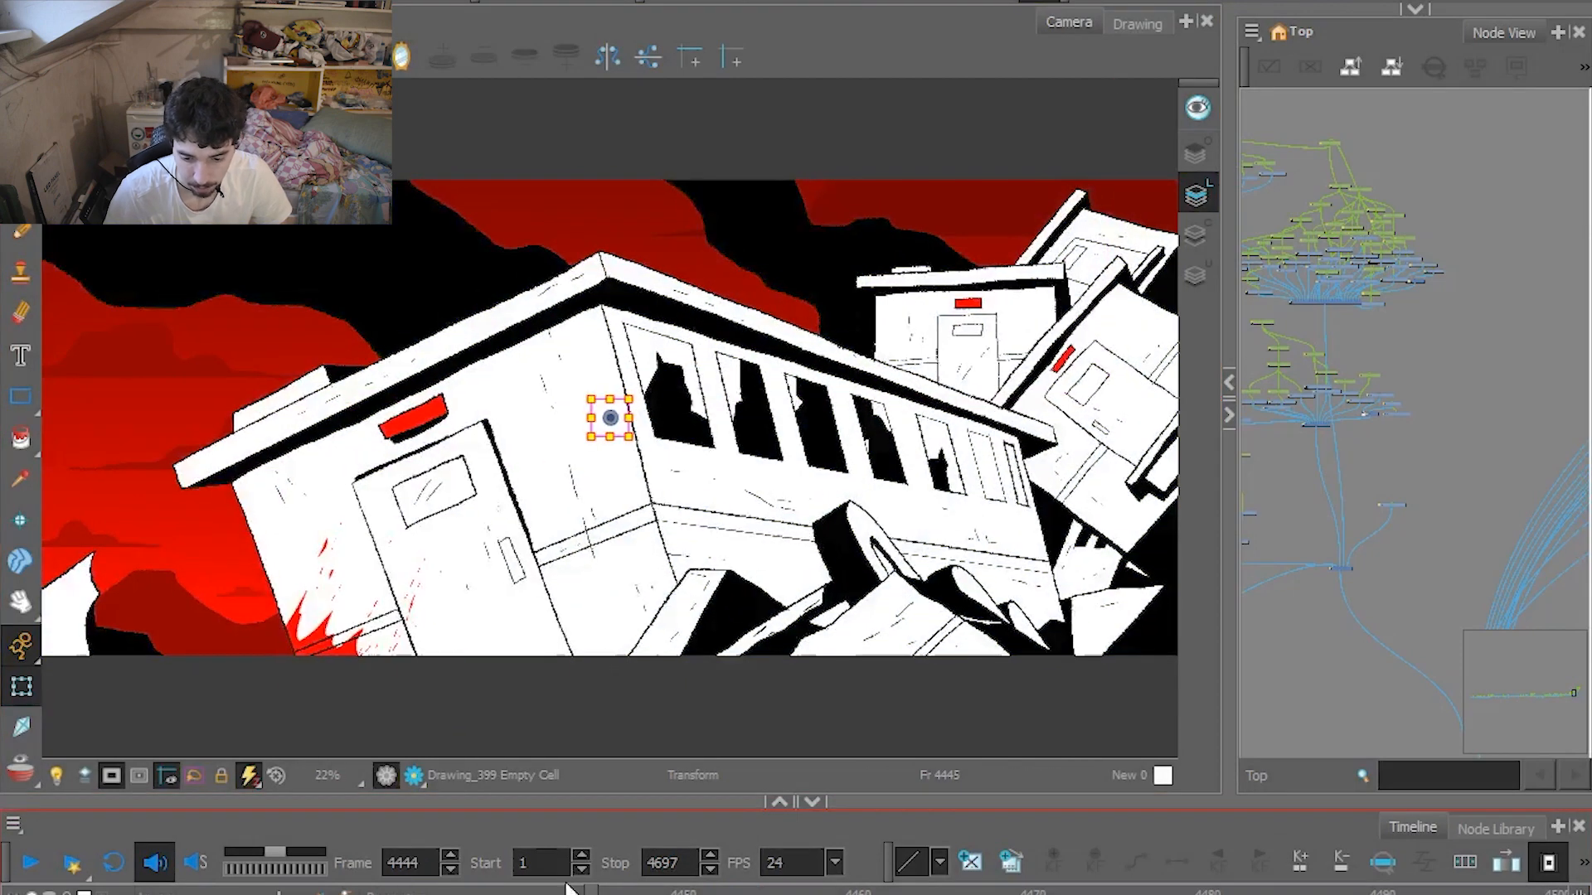
Play on to the sunset shot at frame 4549, select the train artwork, and return to frame 4537.
left_click(23, 853)
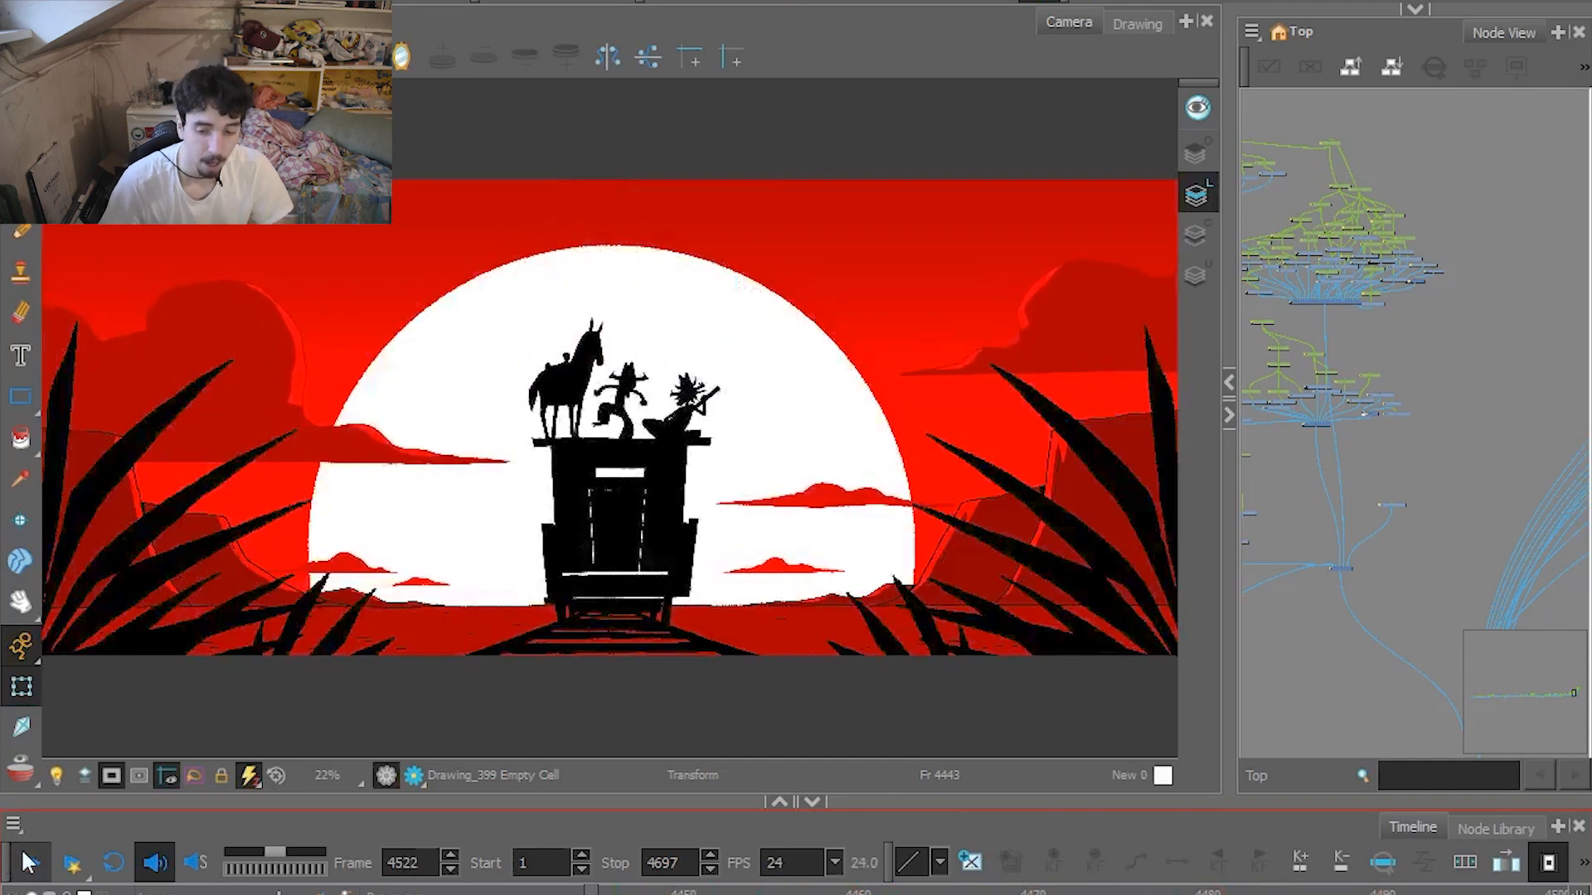
left_click(29, 862)
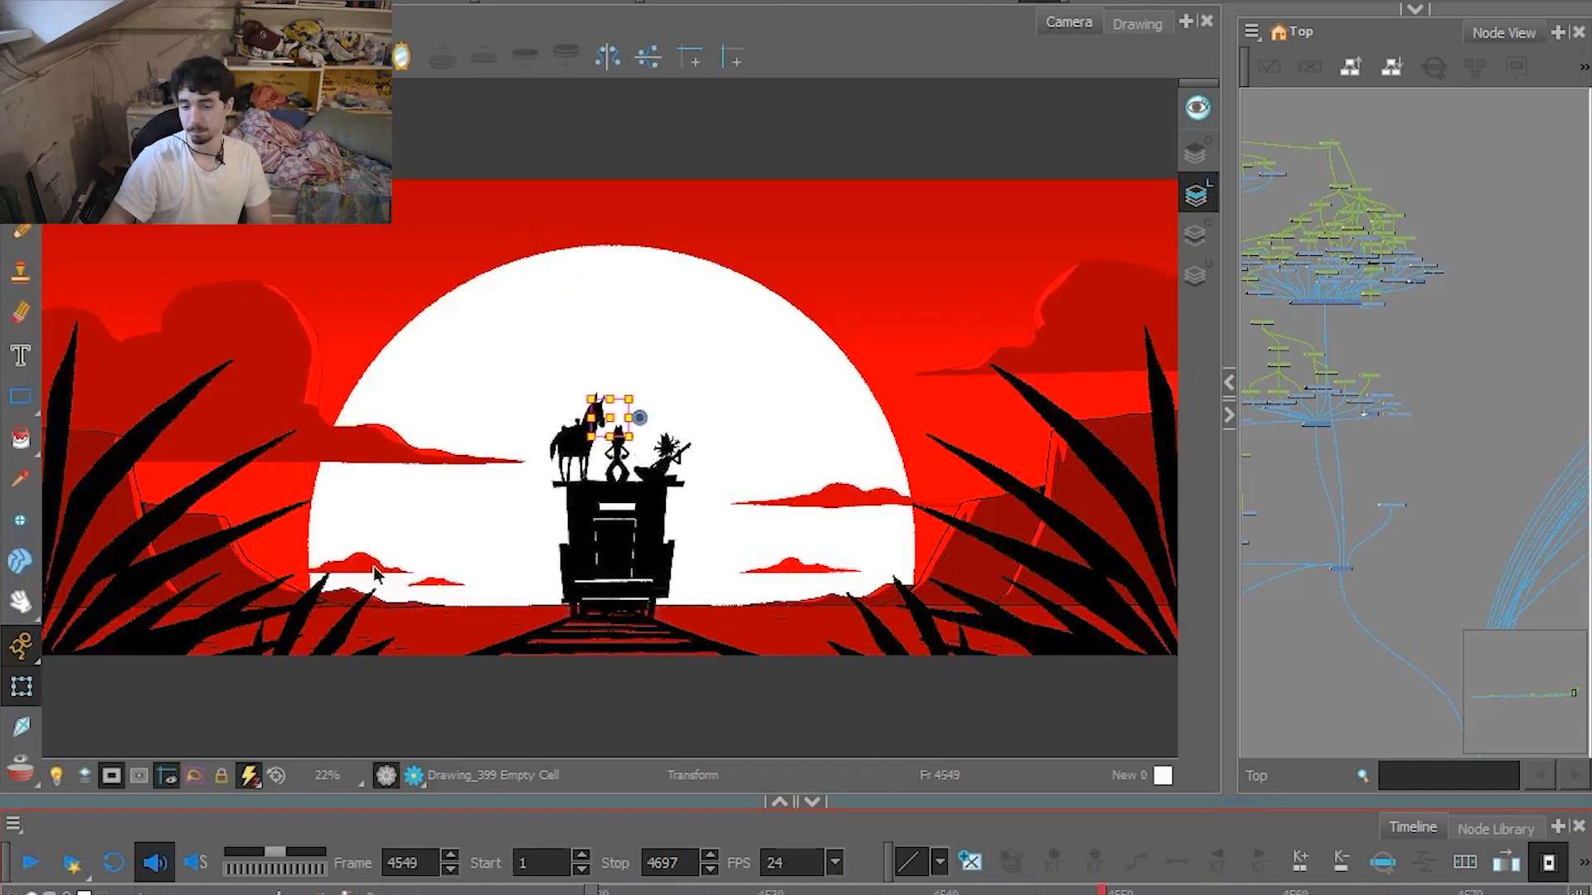
left_click(576, 541)
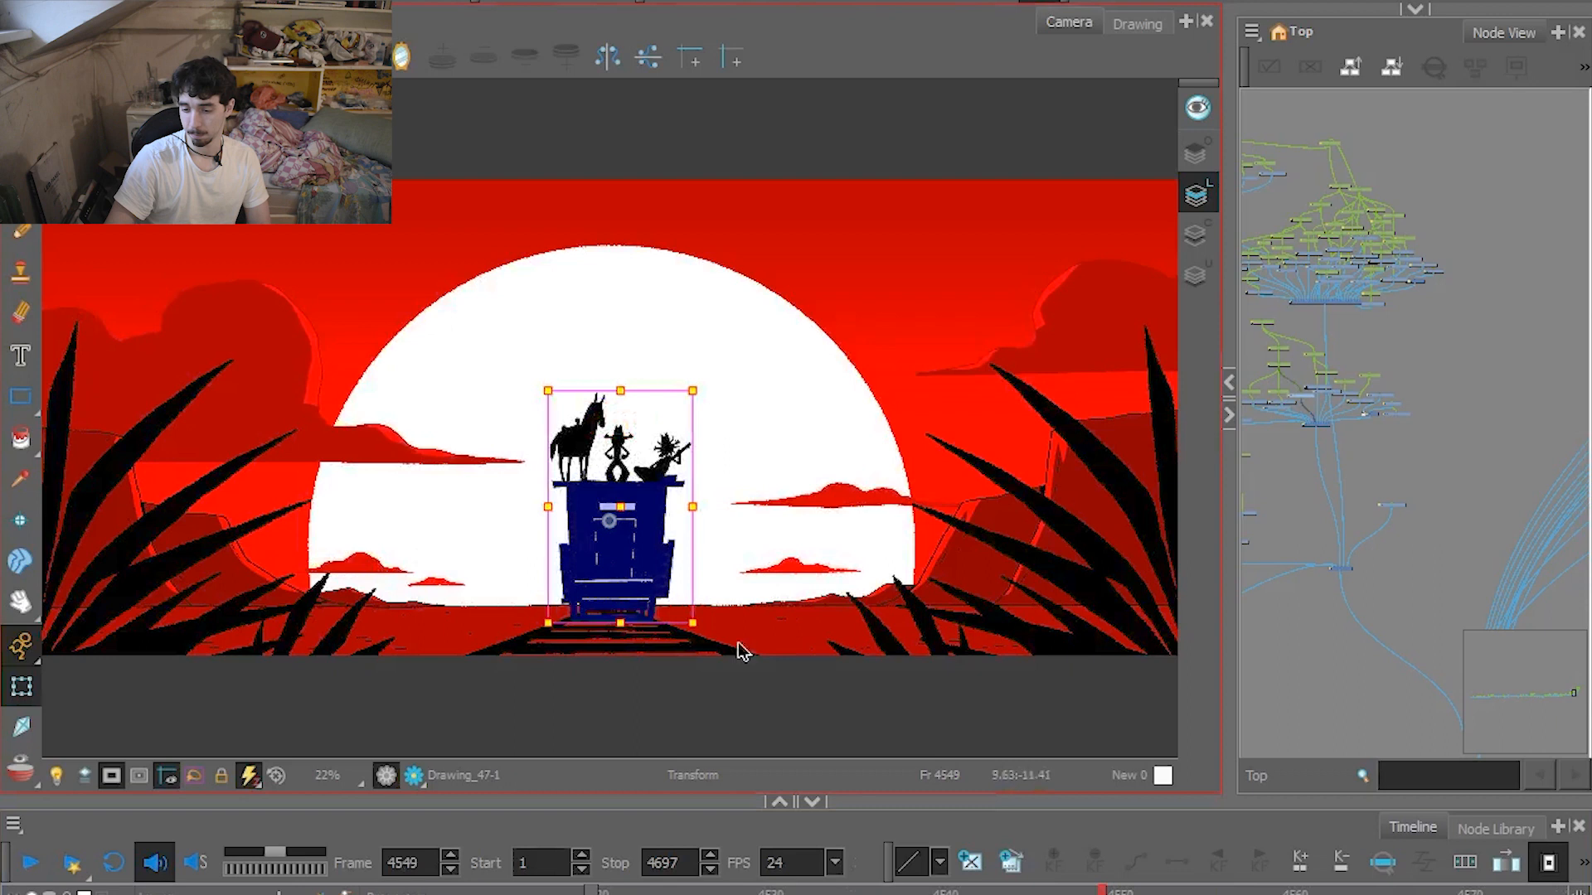
left_click(894, 892)
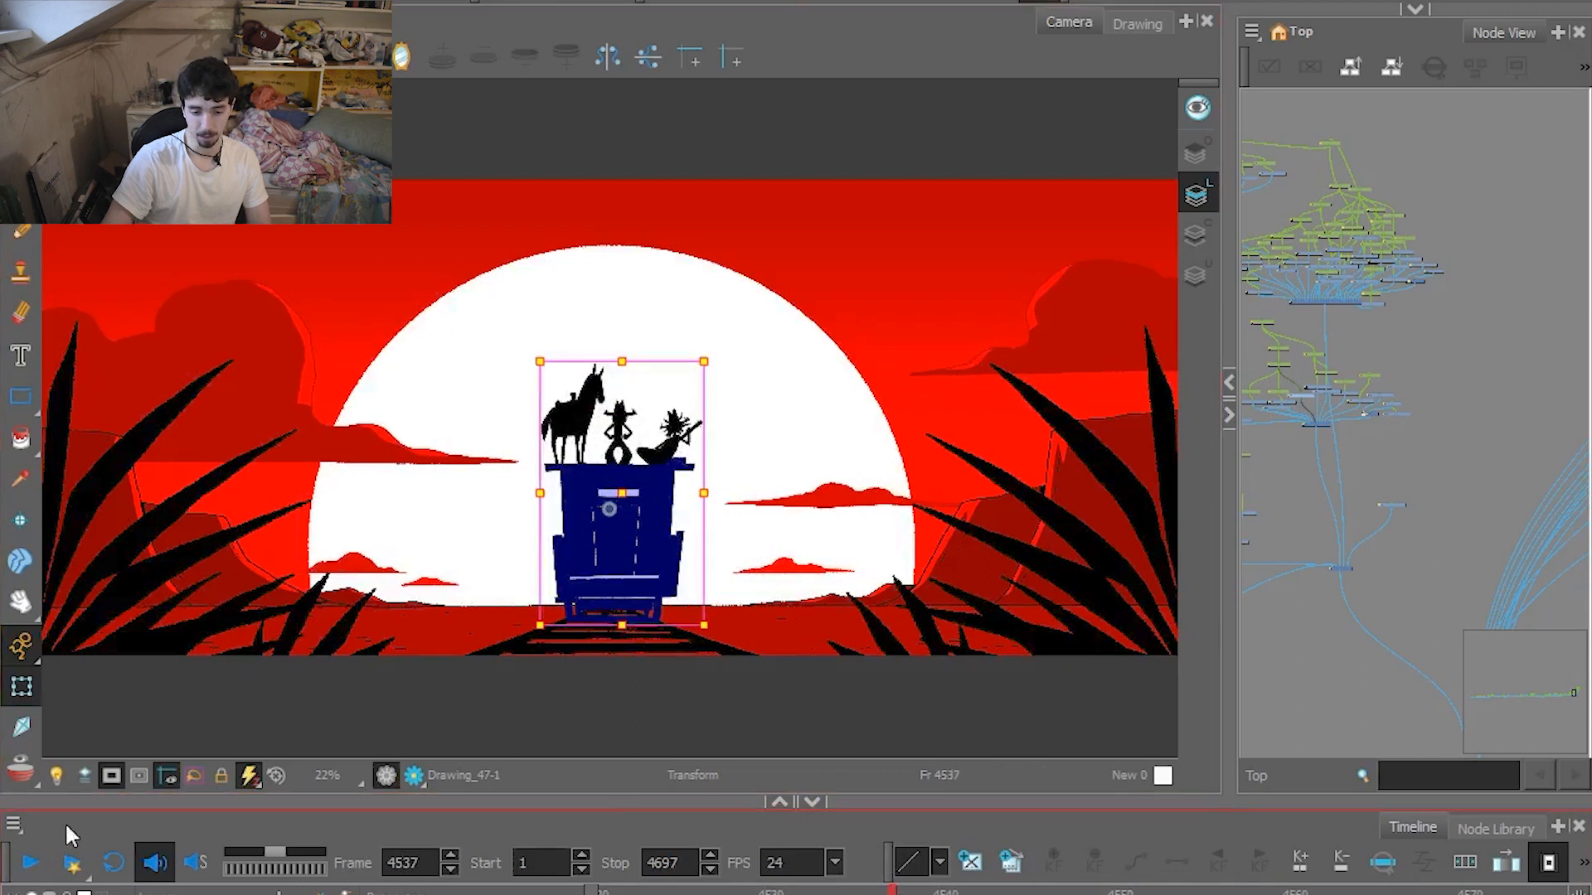
Play the THE END title to frame 4620, scrub back to frame 4558, and replay the ending to frame 4614.
left_click(31, 862)
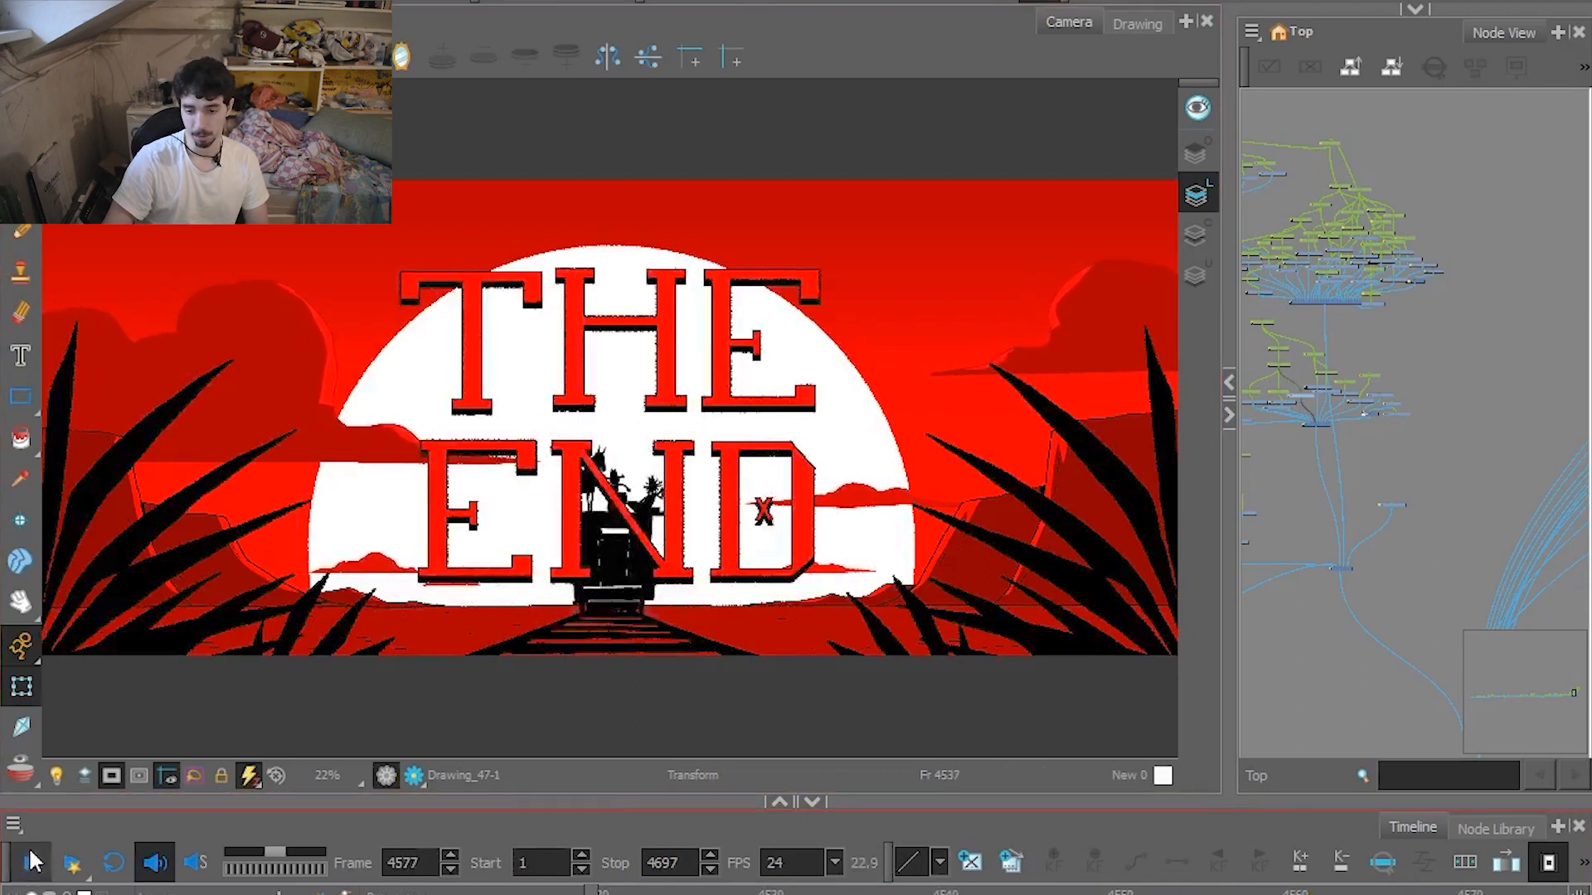
left_click(30, 862)
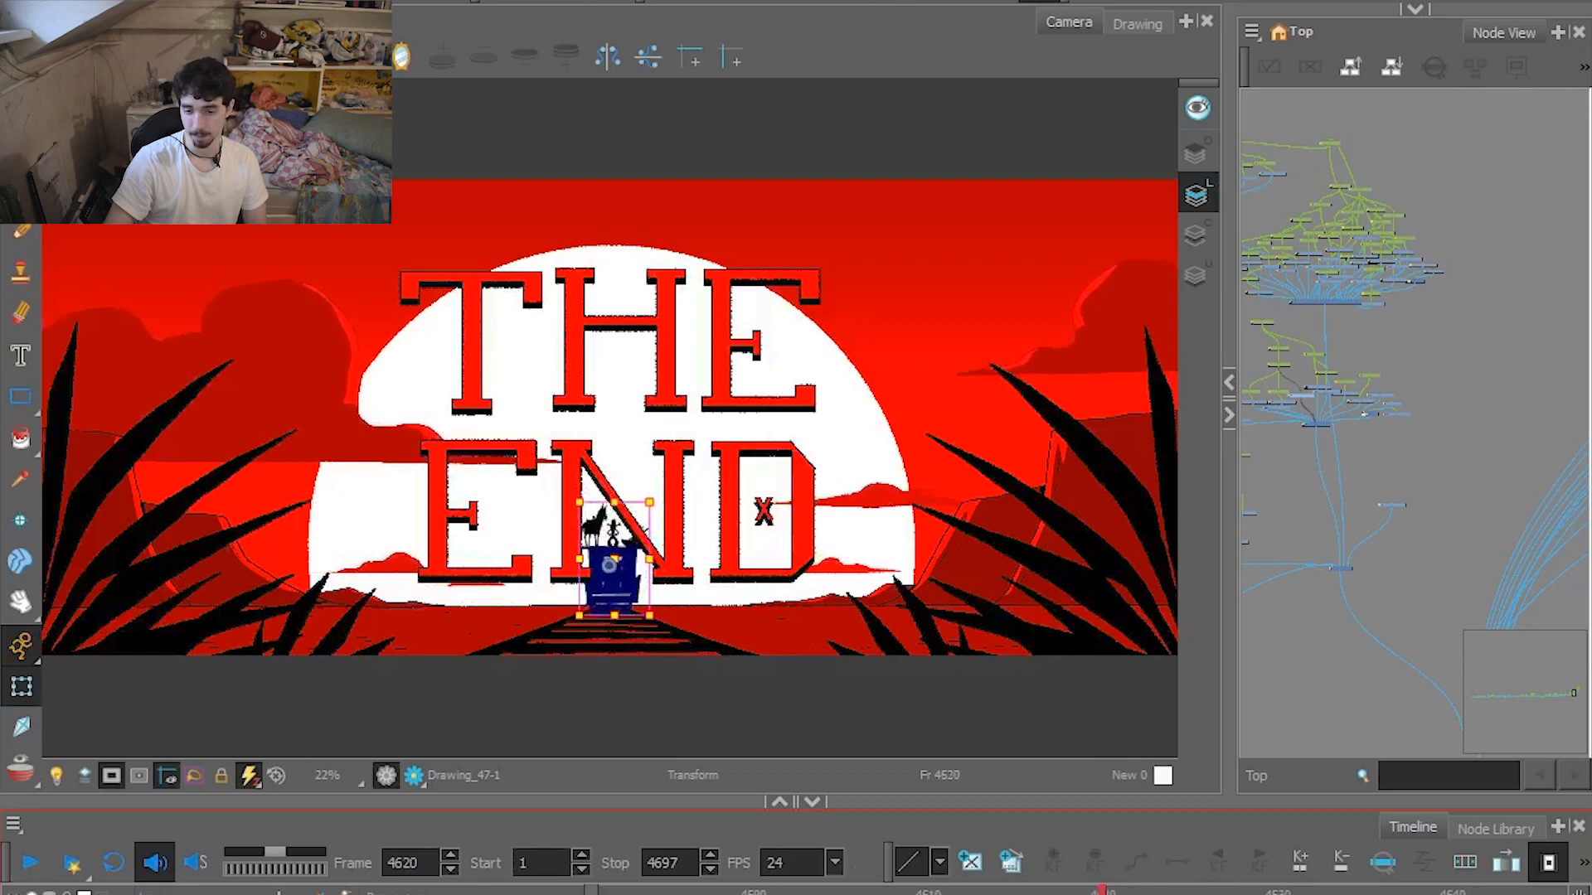
left_click_drag(1103, 892, 619, 893)
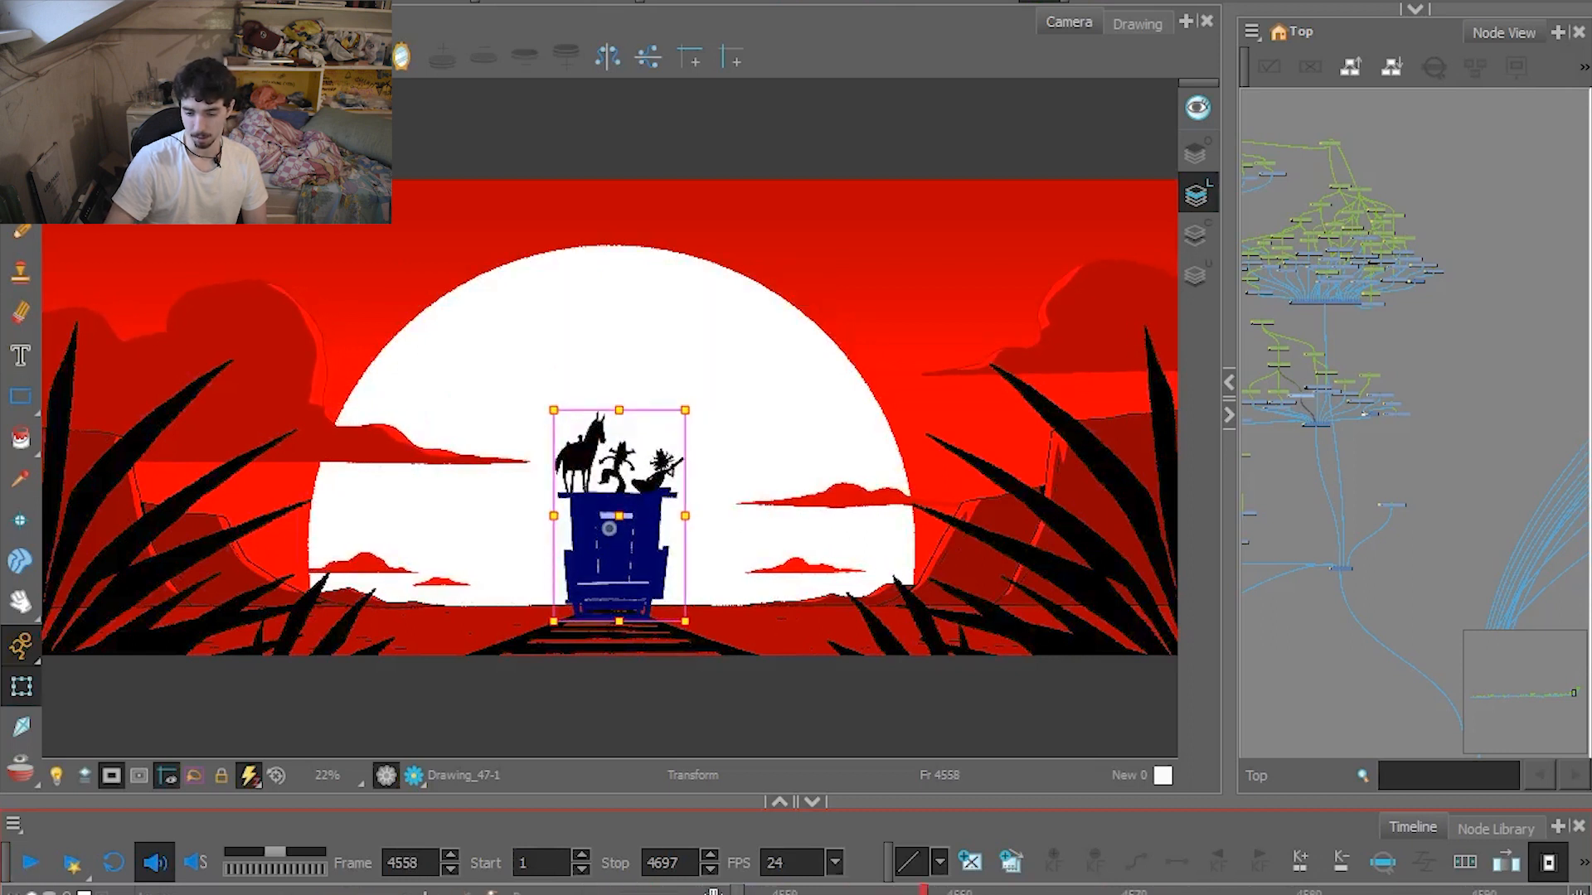
left_click_drag(714, 893, 568, 894)
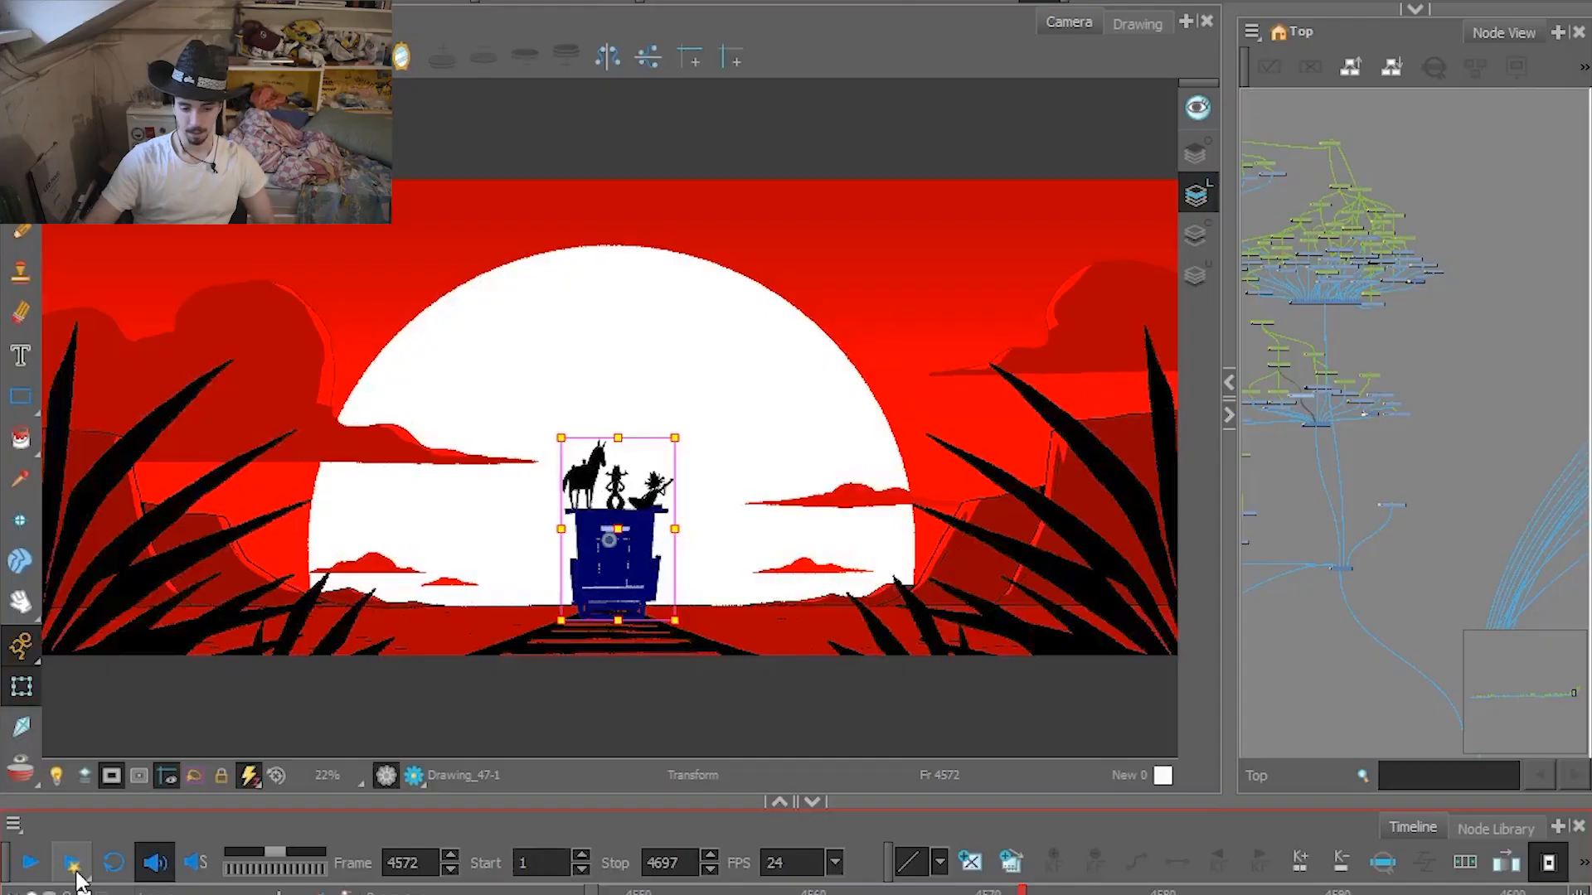
left_click(27, 864)
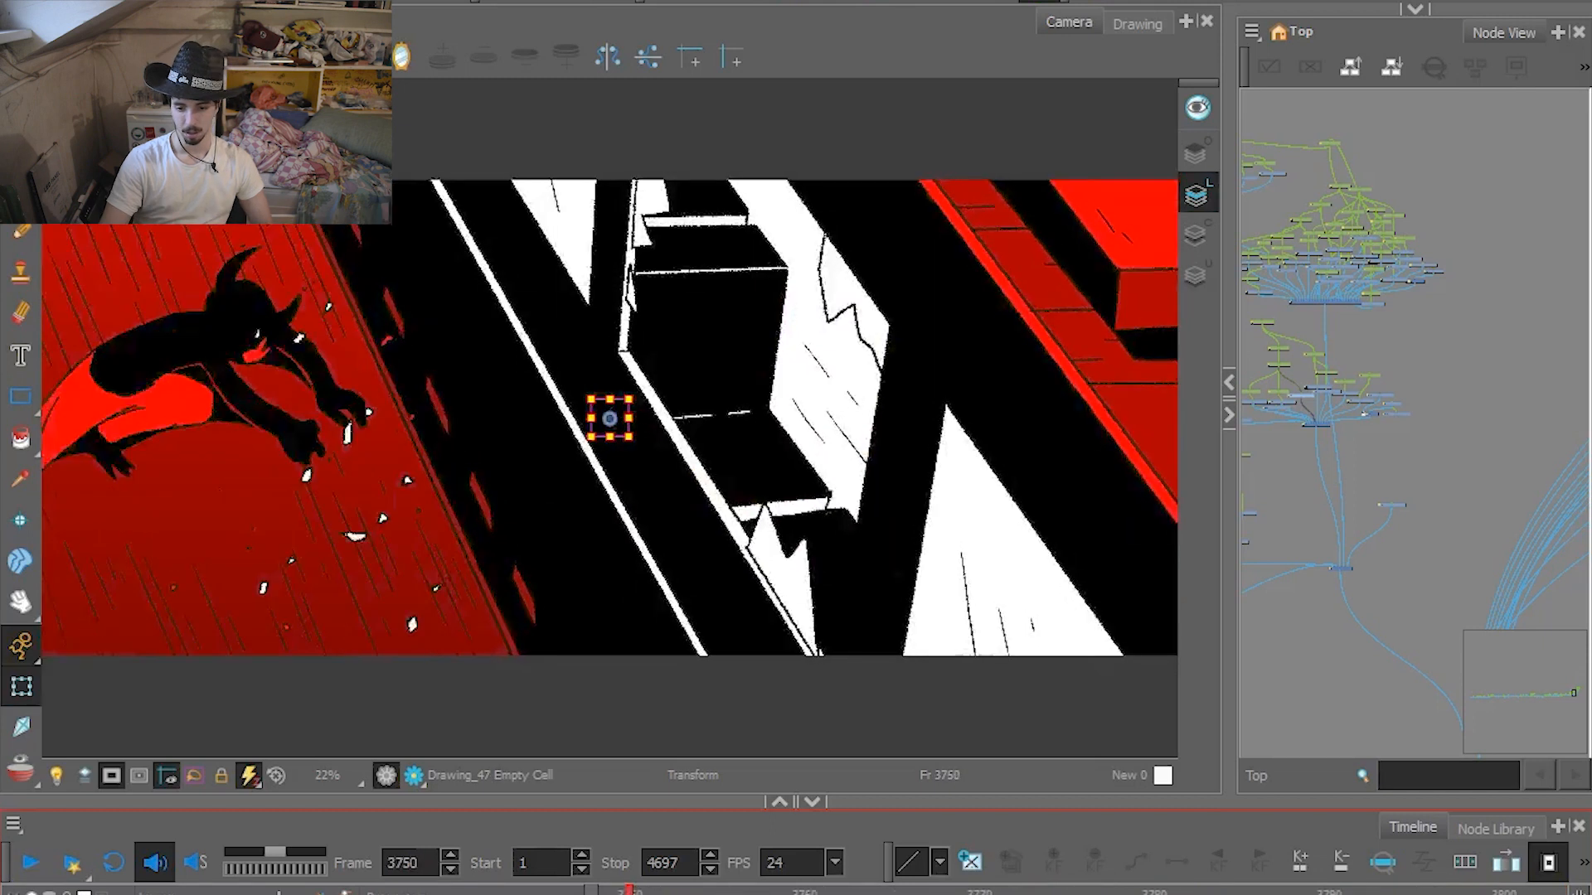
Go to the train interior at frame 3762 and examine the bearded portrait poster up close before returning to the whole shot.
left_click_drag(628, 893, 839, 893)
scroll(917, 397, "up", 3)
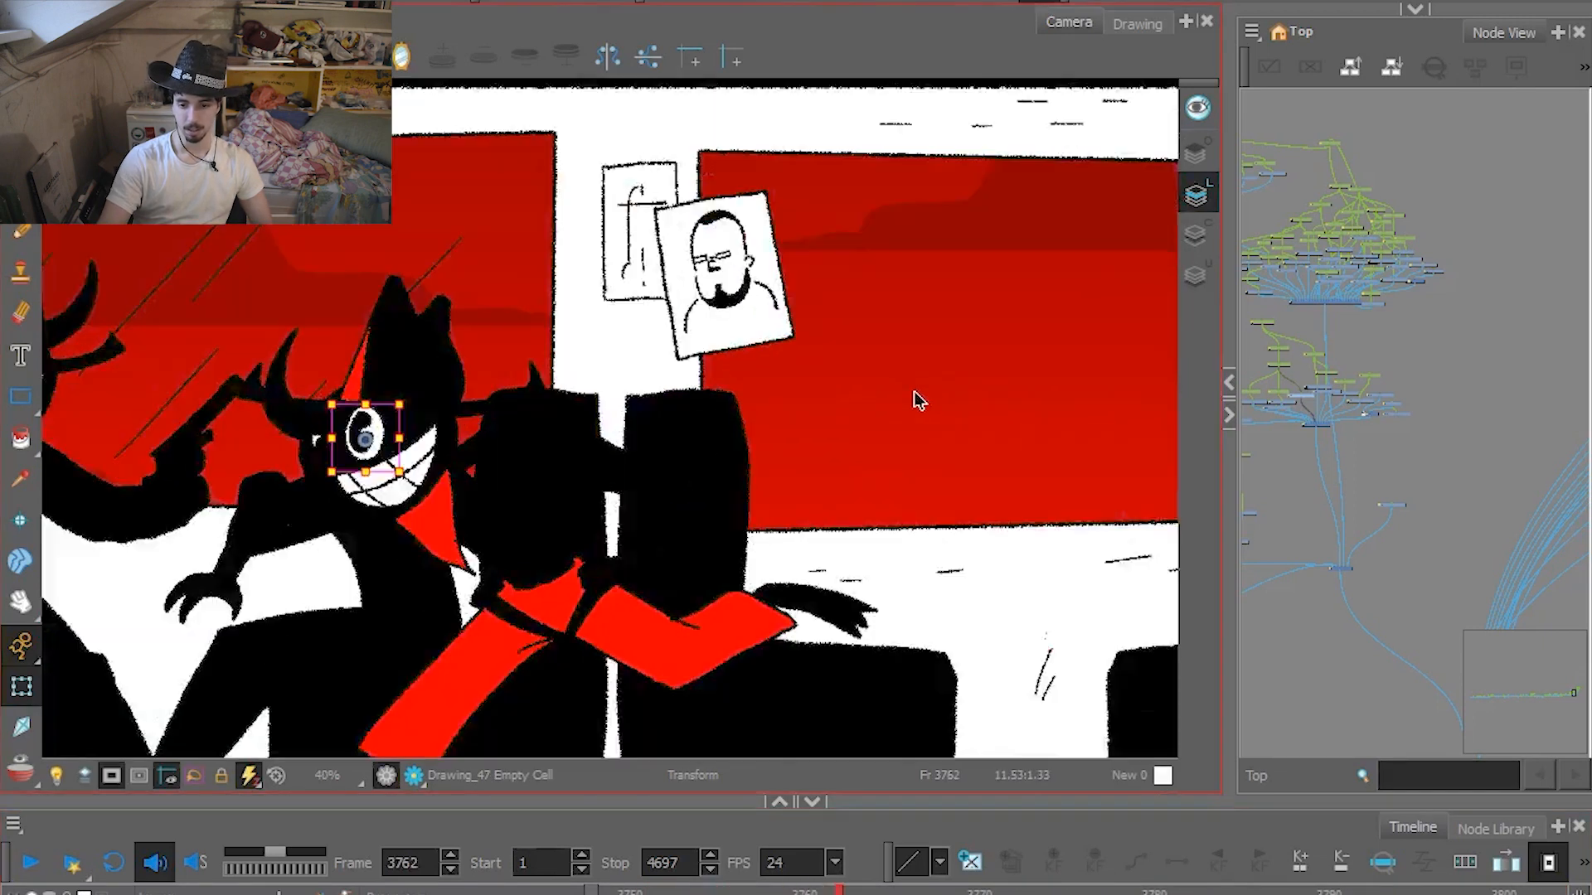
scroll(746, 249, "up", 5)
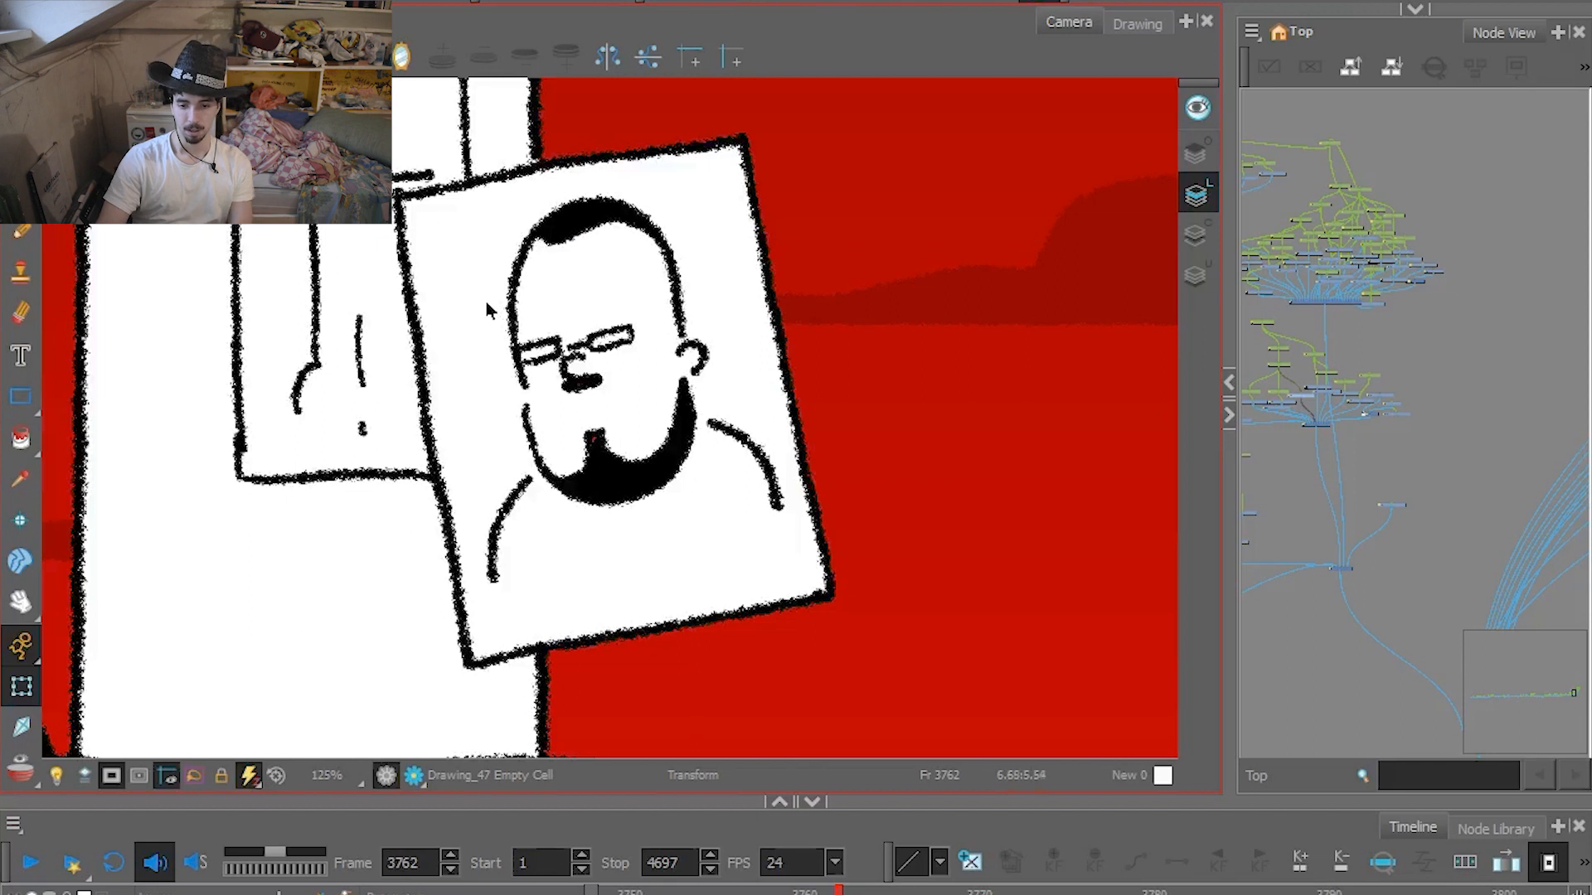
left_click_drag(479, 317, 673, 429)
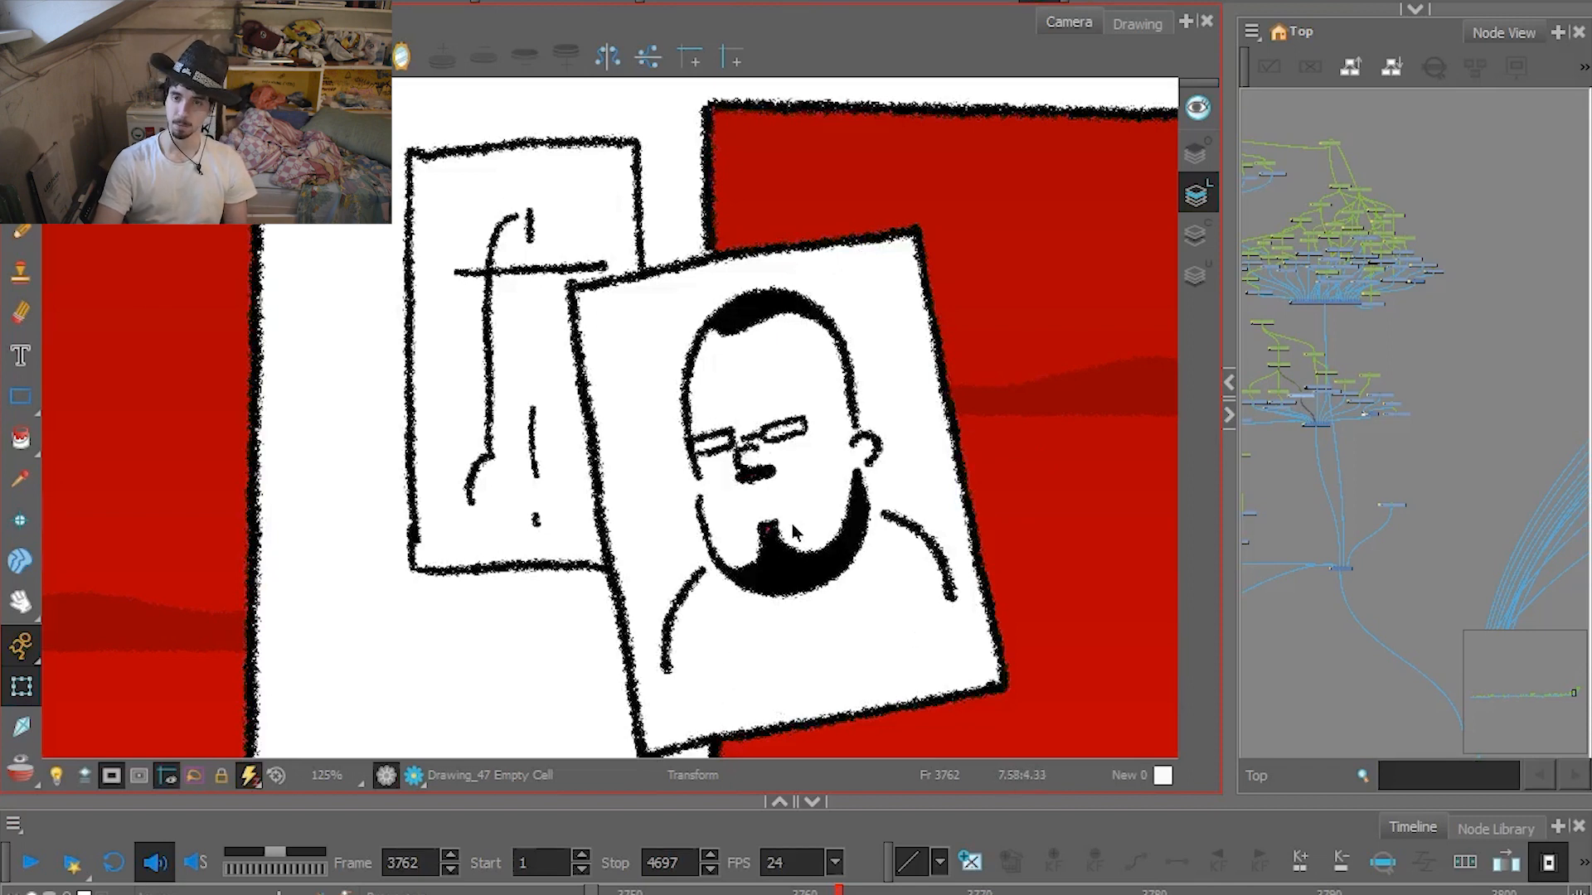
scroll(792, 524, "down", 6)
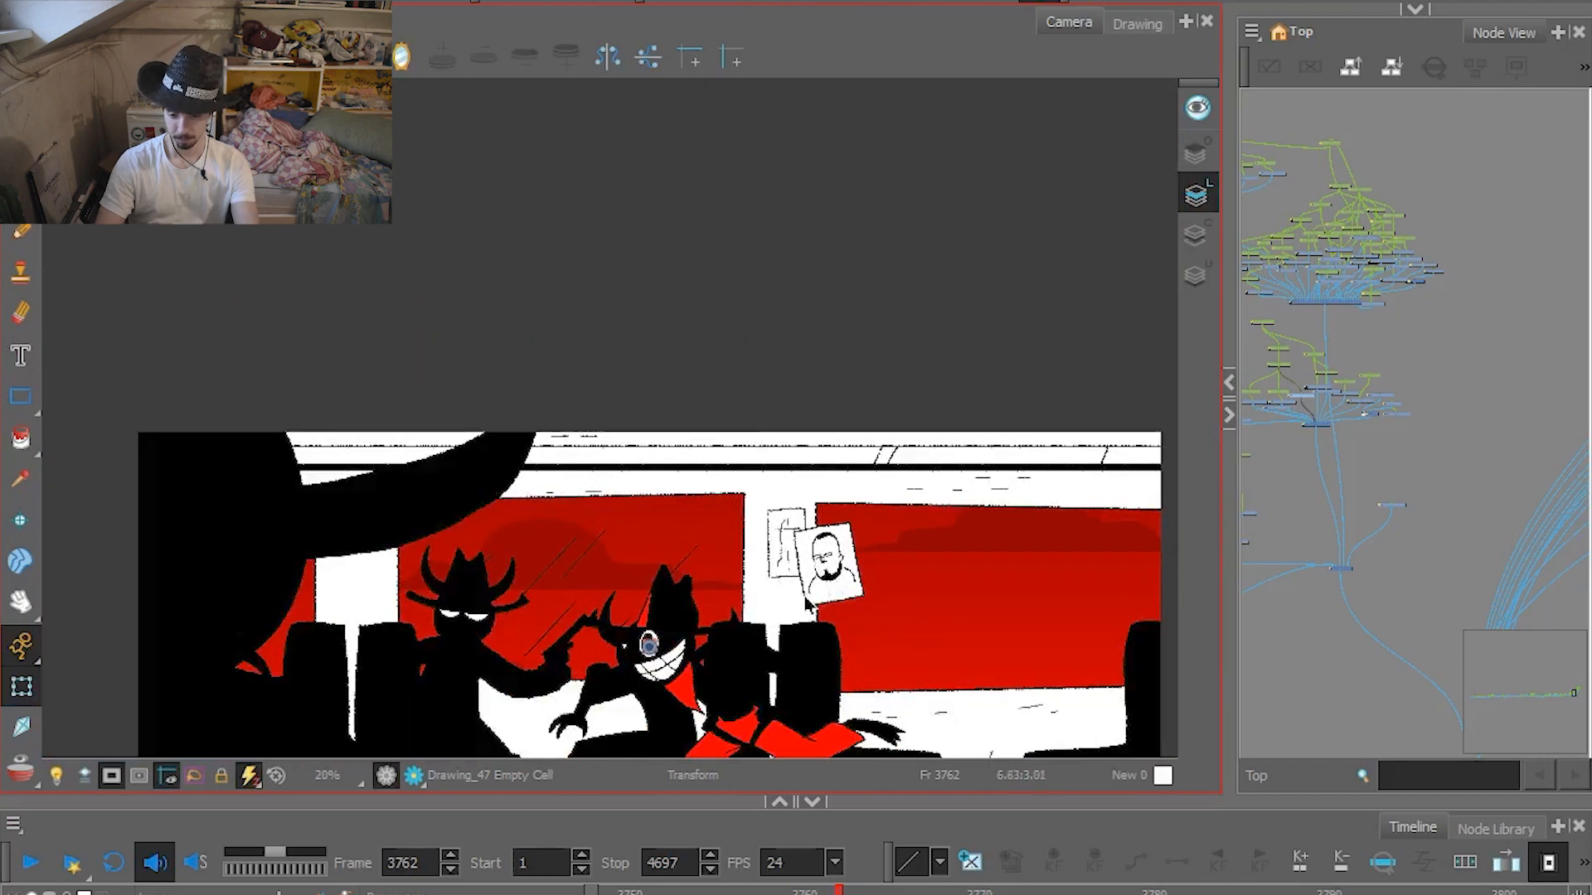
left_click_drag(793, 626, 784, 508)
Move to frame 3776 of the train interior, and jump ahead in the timeline to just past frame 4410.
left_click(1083, 890)
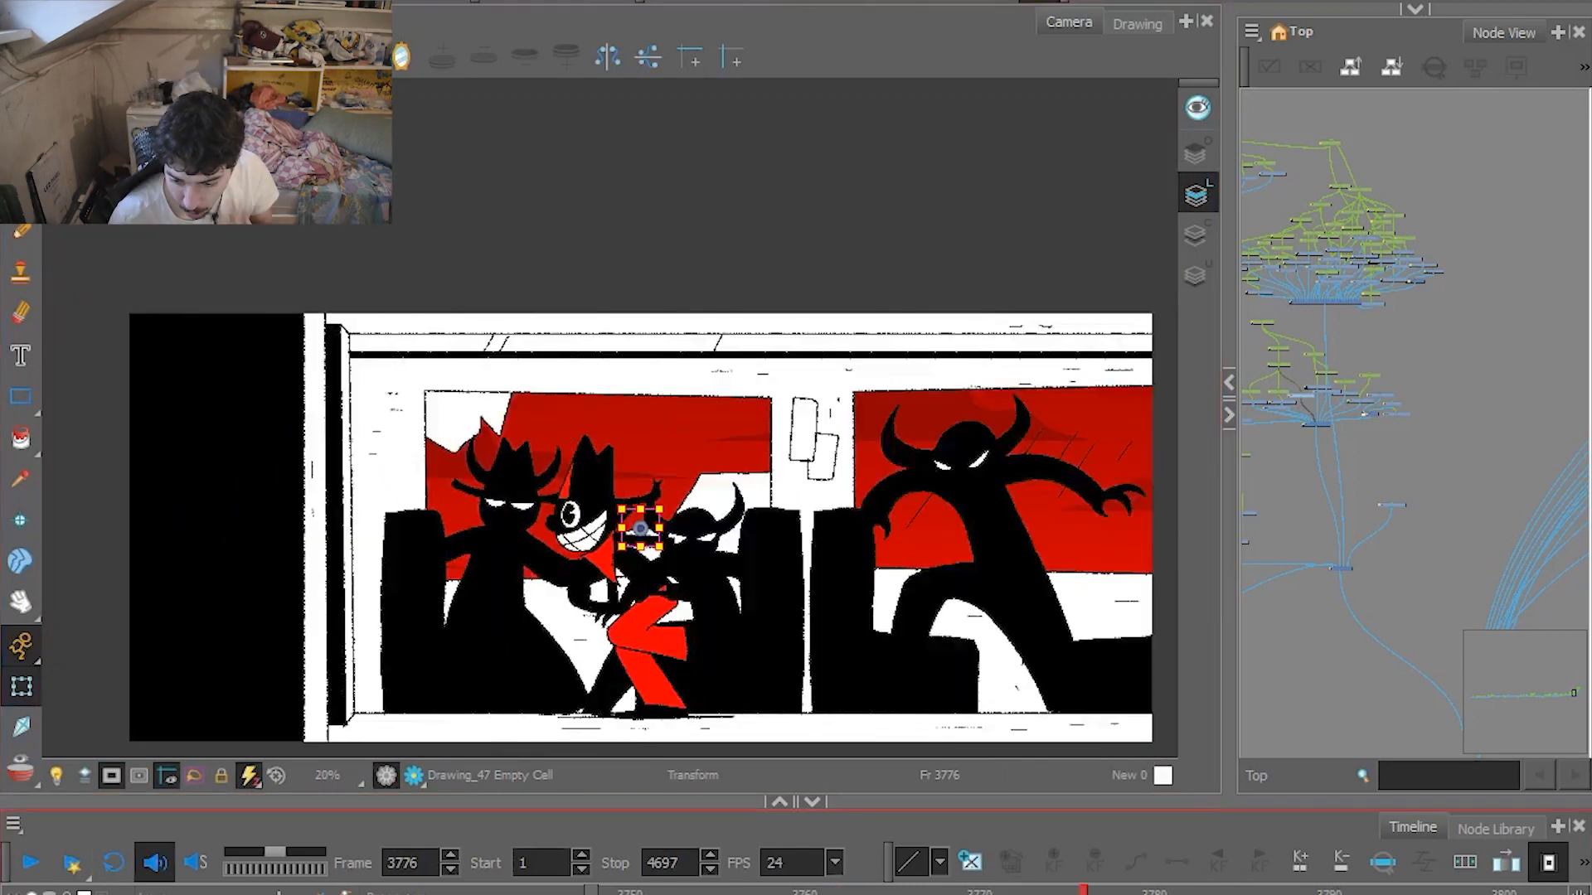
scroll(1084, 890, "right", 10)
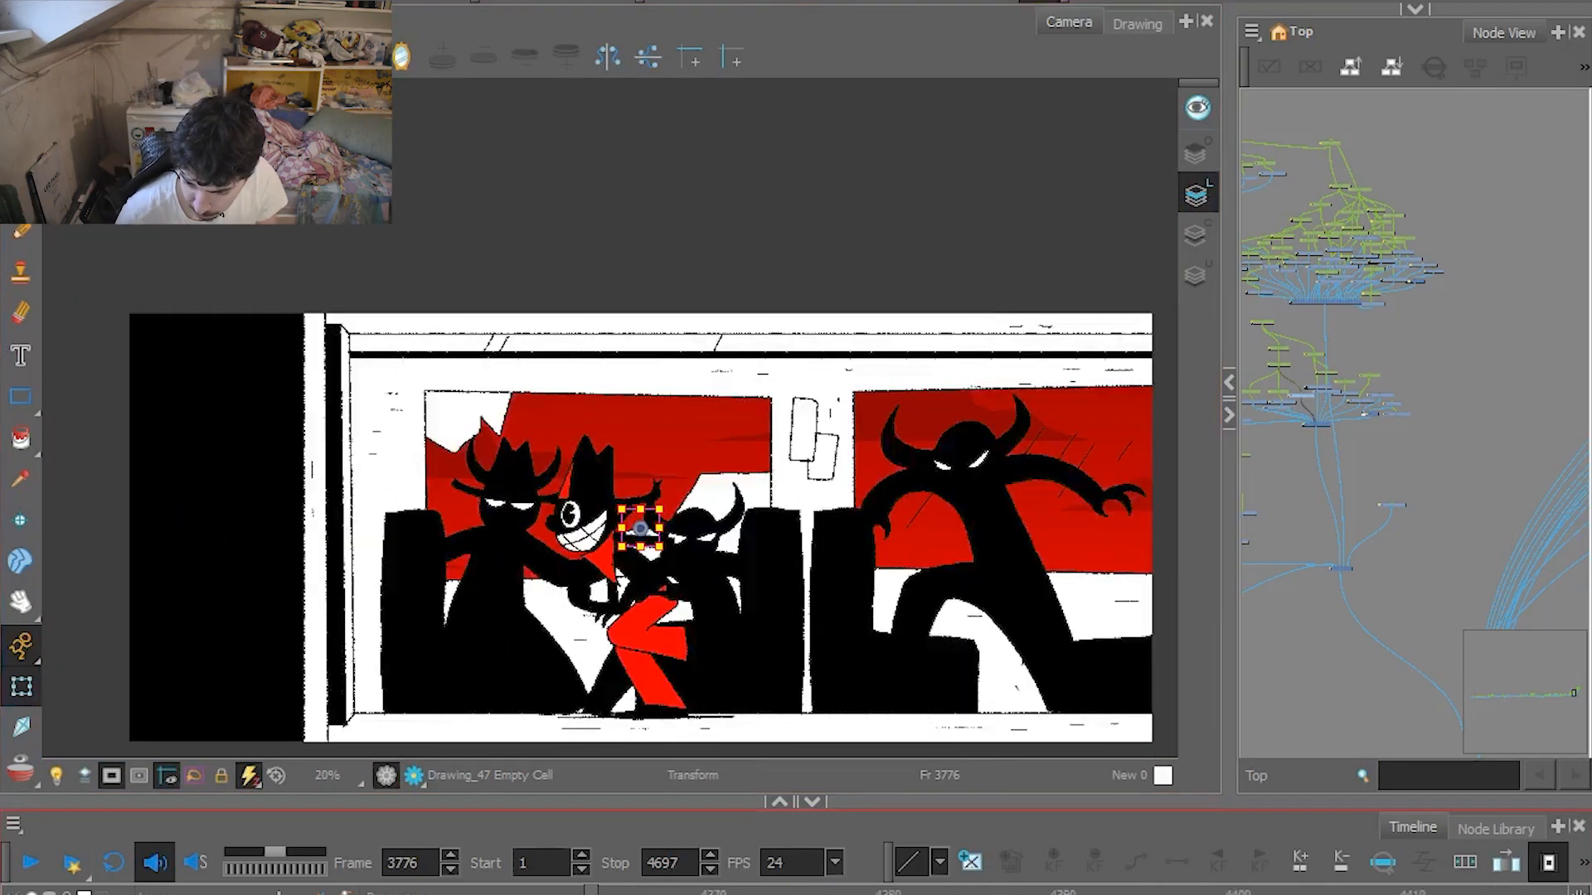
left_click(1484, 890)
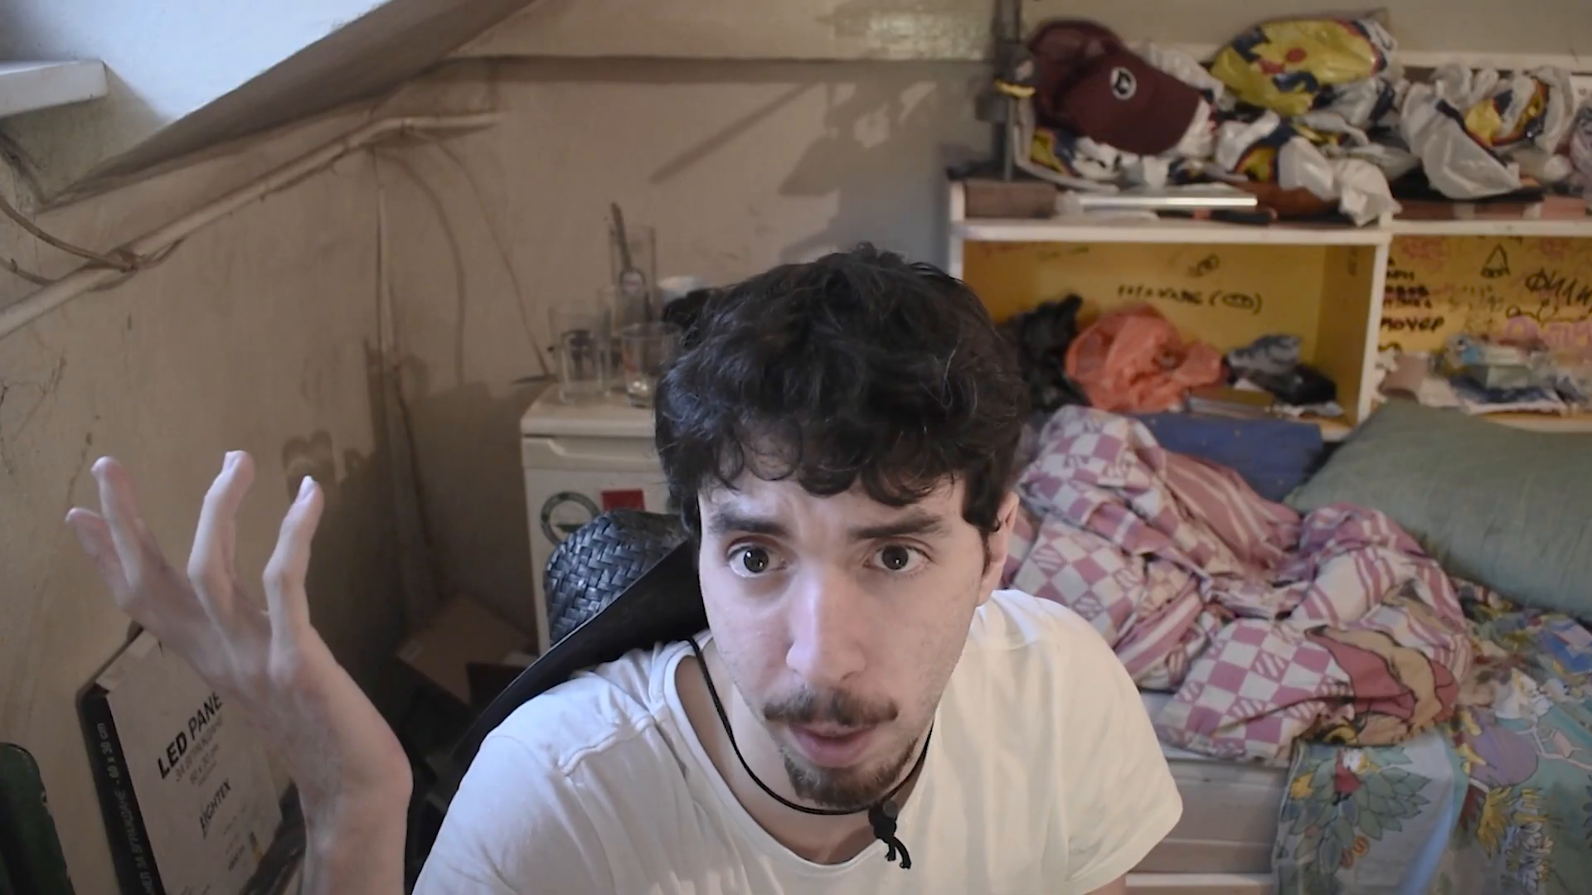